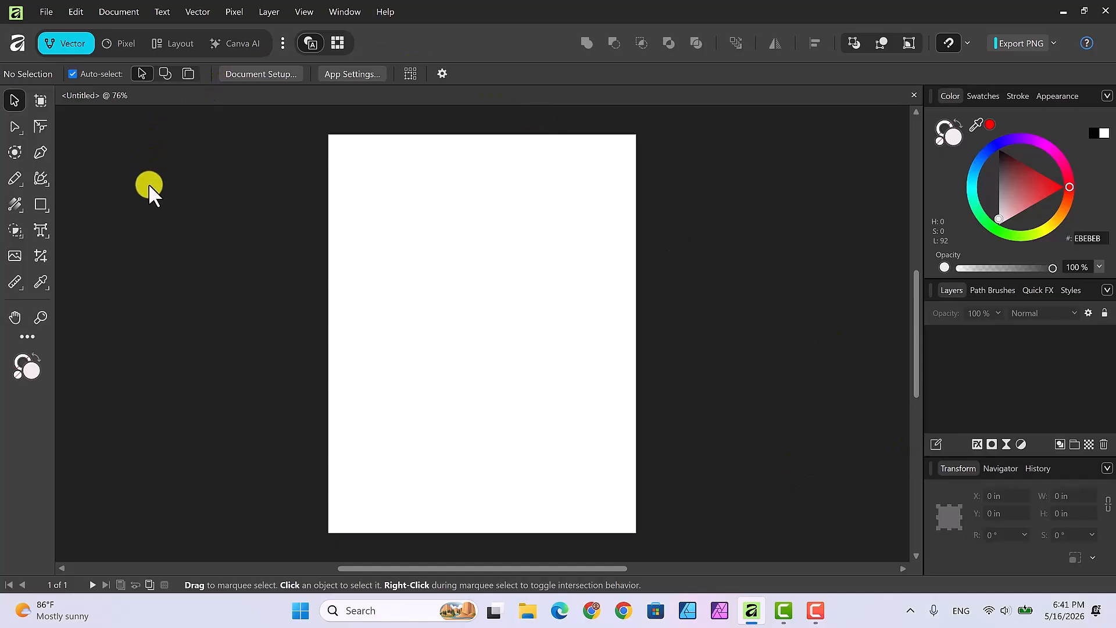
# Step: Draw a closed Pen tool shape about 11.5 by 4.3 in across the page's lower part, with a wavy upper edge and sides beyond the page
pyautogui.click(40, 152)
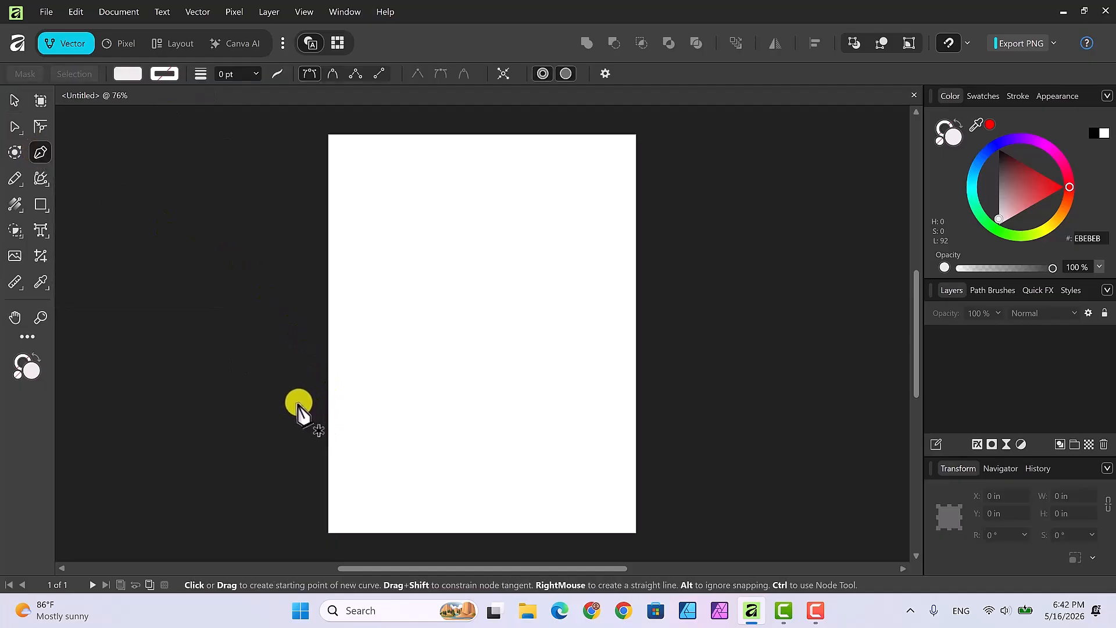
pyautogui.moveTo(299, 403); pyautogui.dragTo(405, 431)
pyautogui.moveTo(451, 441); pyautogui.dragTo(493, 432)
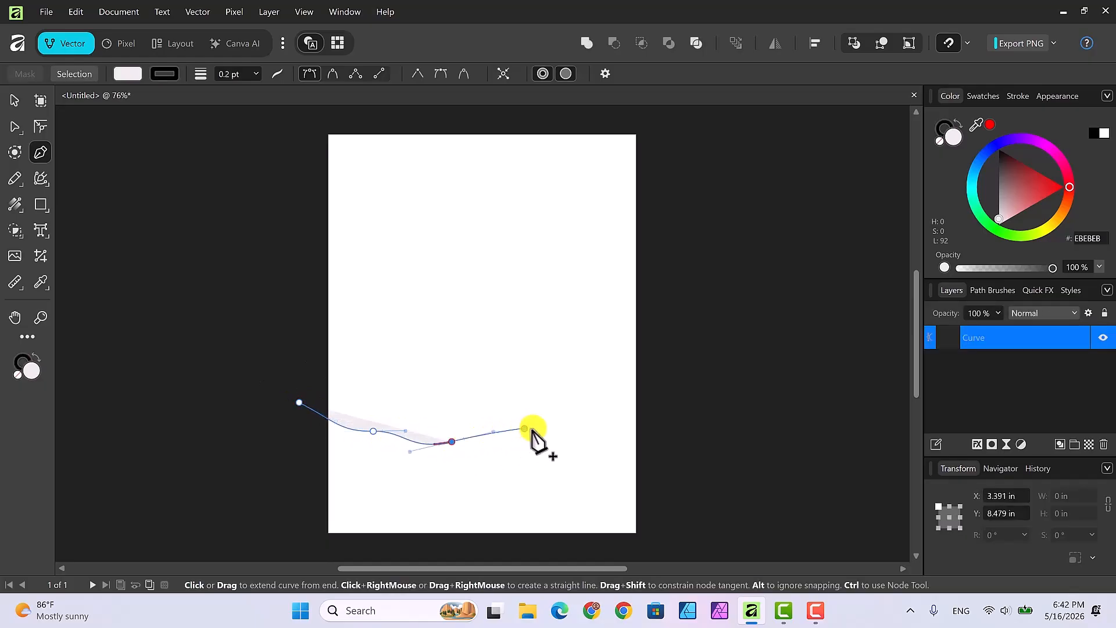
pyautogui.click(525, 428)
pyautogui.click(581, 429)
pyautogui.moveTo(647, 424); pyautogui.dragTo(681, 431)
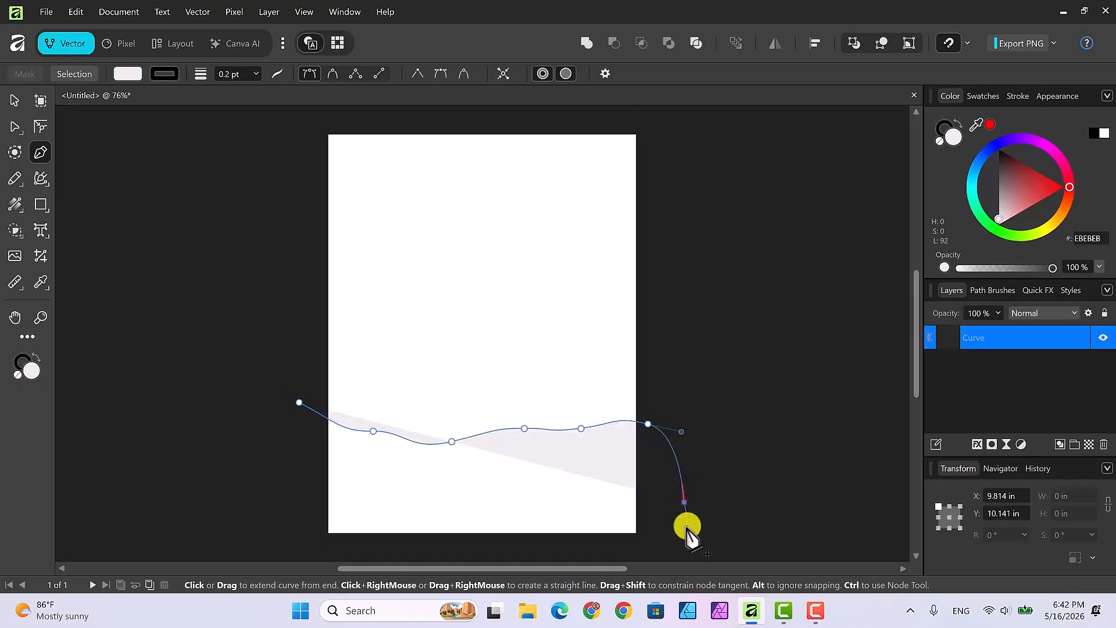
pyautogui.moveTo(687, 530); pyautogui.dragTo(556, 553)
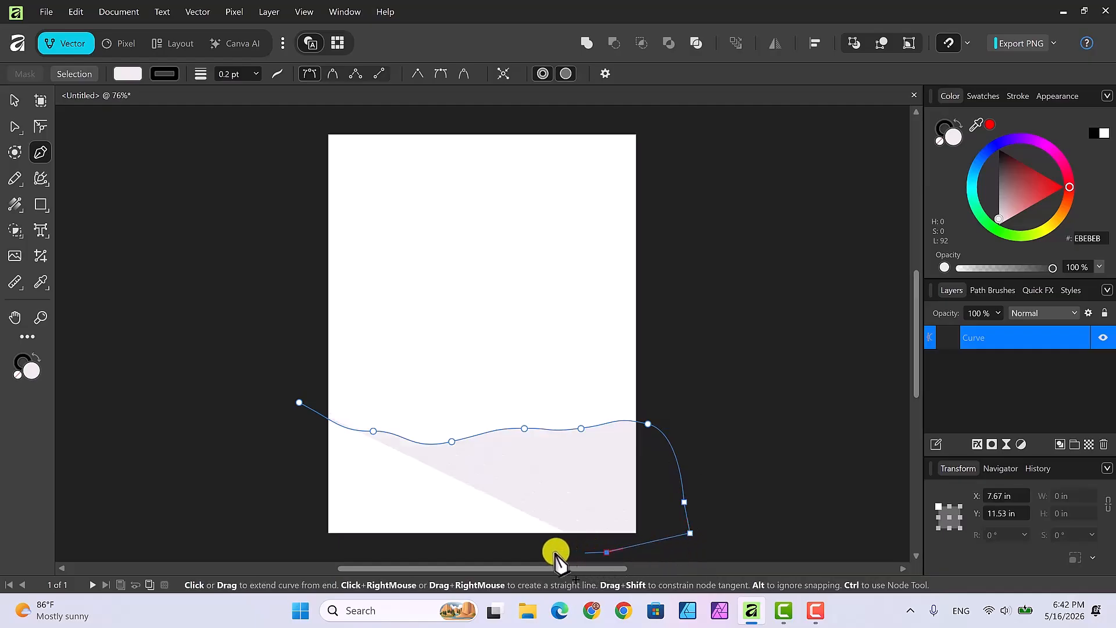
pyautogui.moveTo(470, 551); pyautogui.dragTo(331, 549)
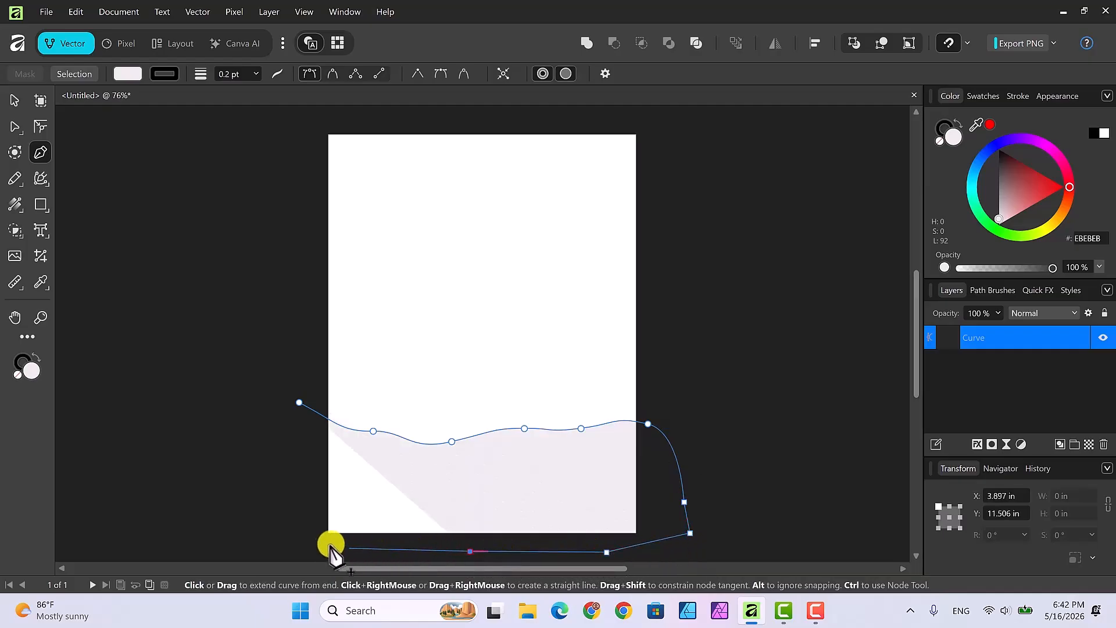
pyautogui.click(312, 541)
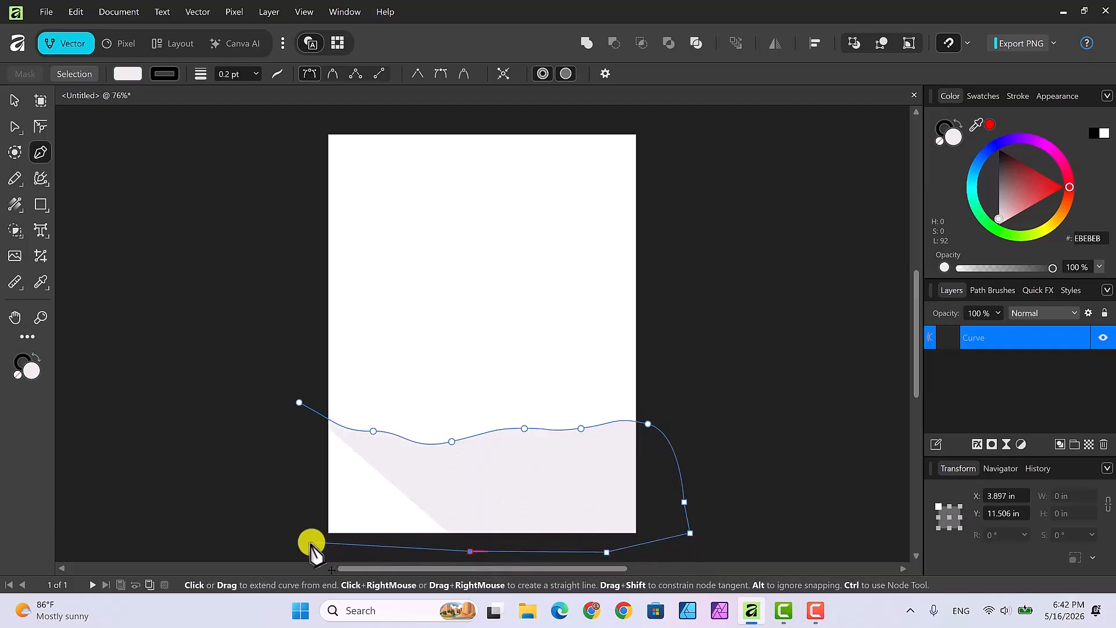
pyautogui.click(274, 429)
pyautogui.click(299, 403)
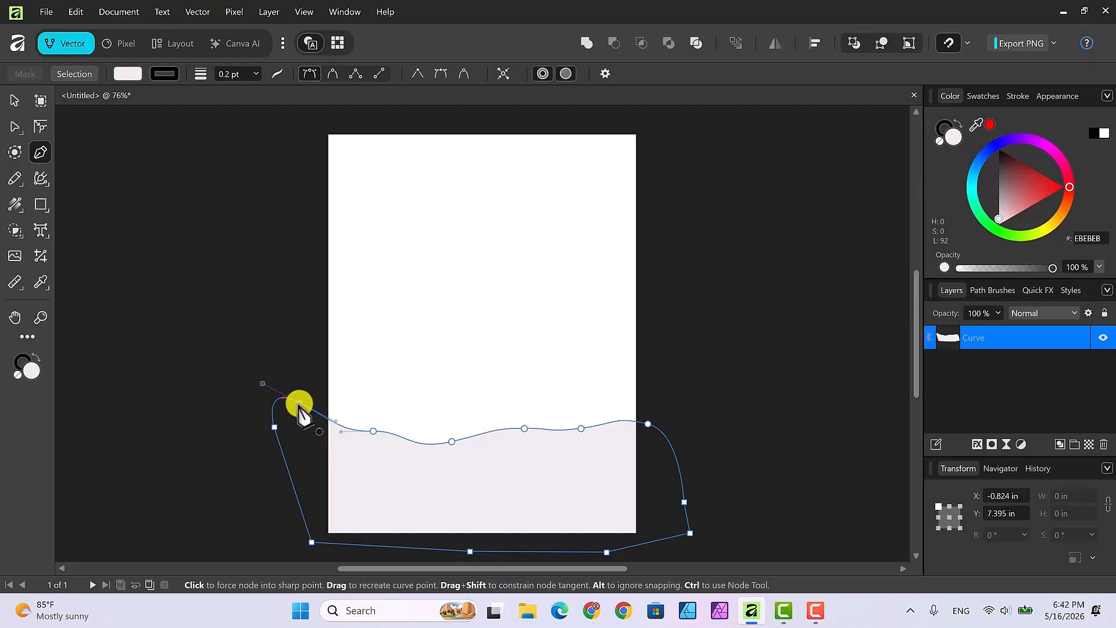
# Step: Set the wavy shape's fill colour to 504D52 and remove its stroke
pyautogui.click(14, 99)
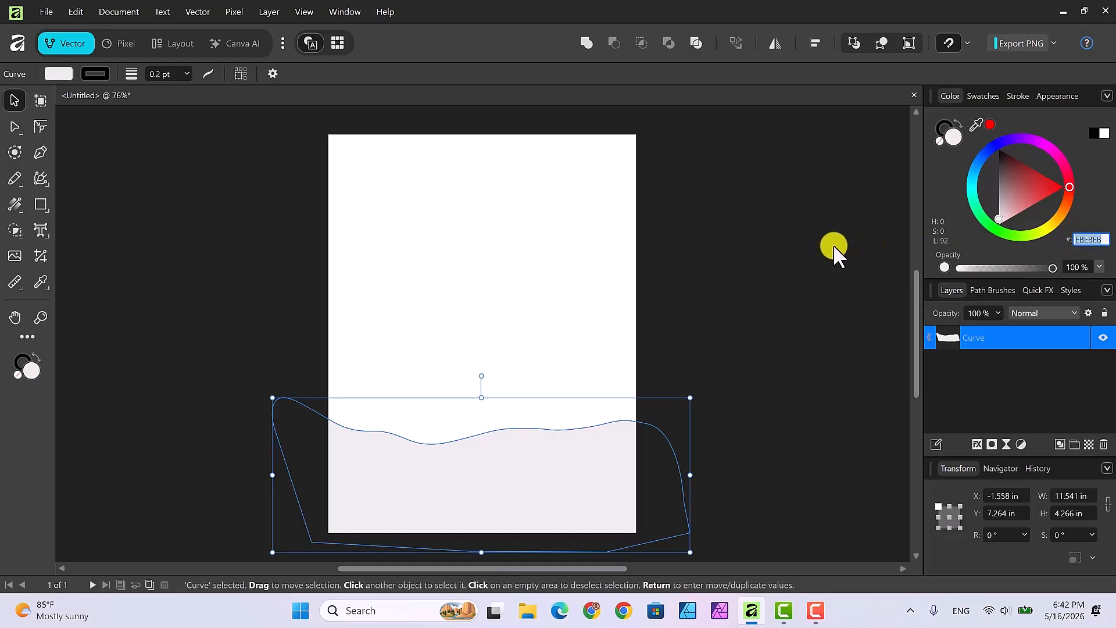
pyautogui.write('504d52')
pyautogui.press('Return')
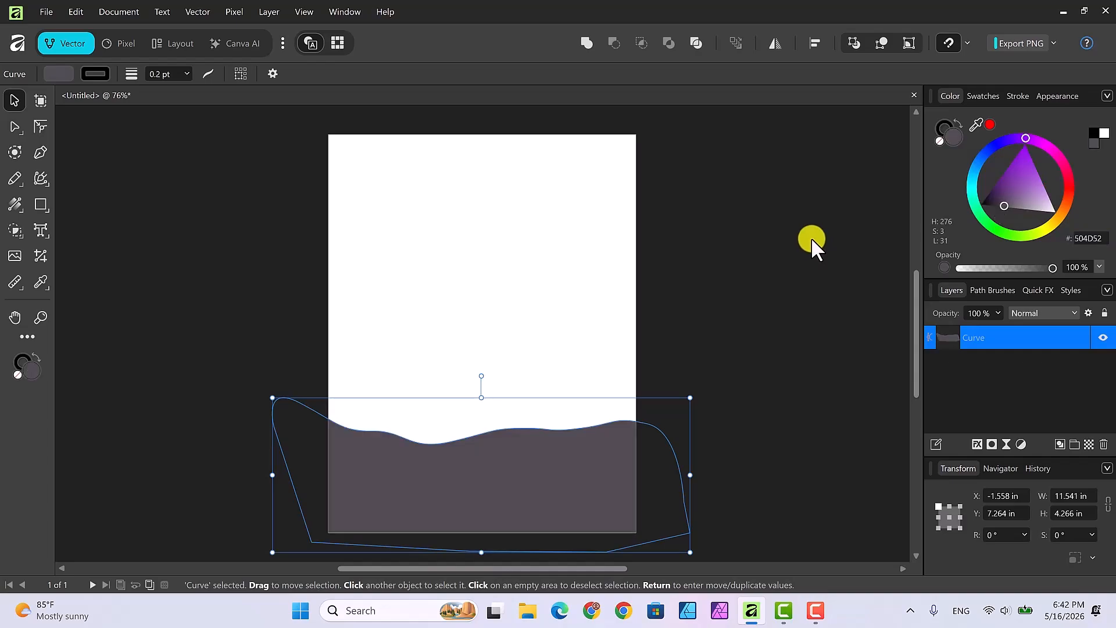
pyautogui.click(942, 126)
pyautogui.click(939, 140)
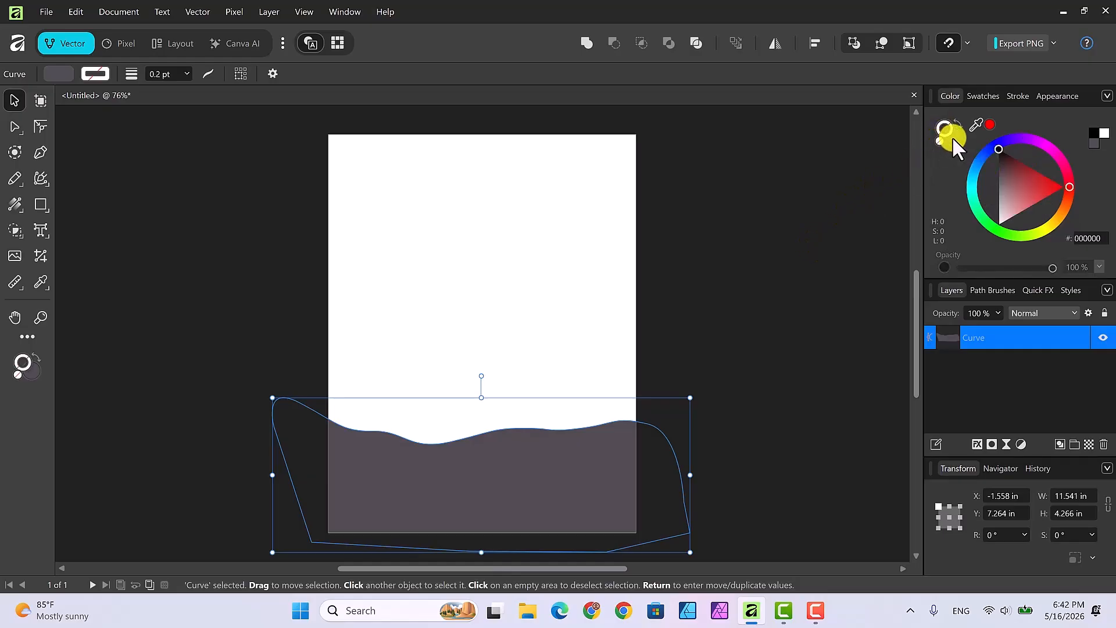
pyautogui.click(953, 137)
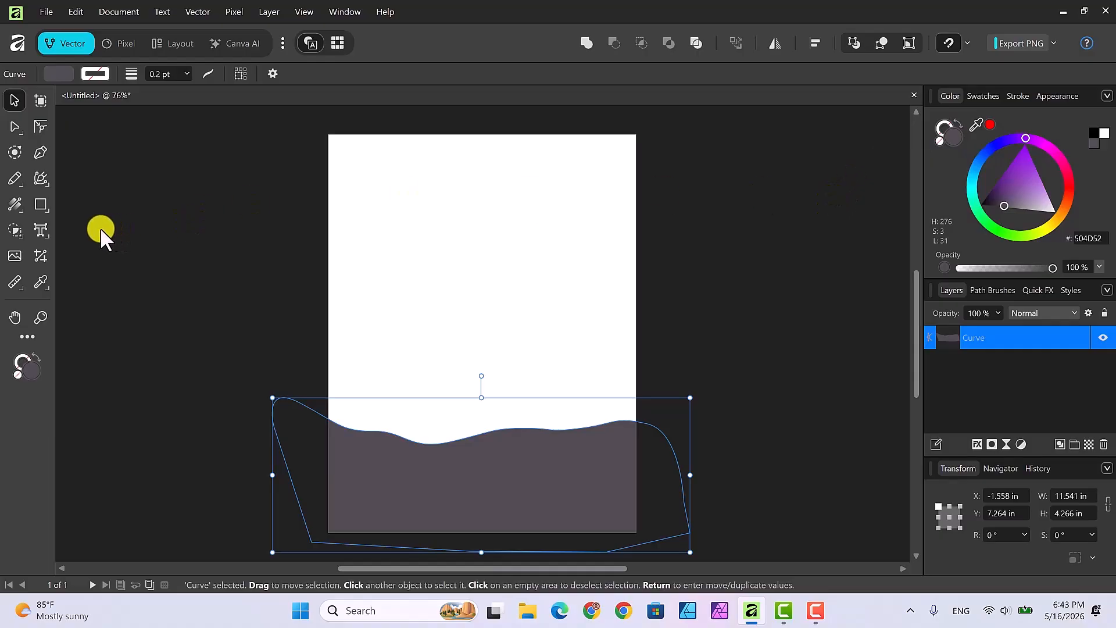
# Step: Apply a horizontal linear gradient to the wavy shape and raise the right end stop's lightness to 63
pyautogui.click(14, 203)
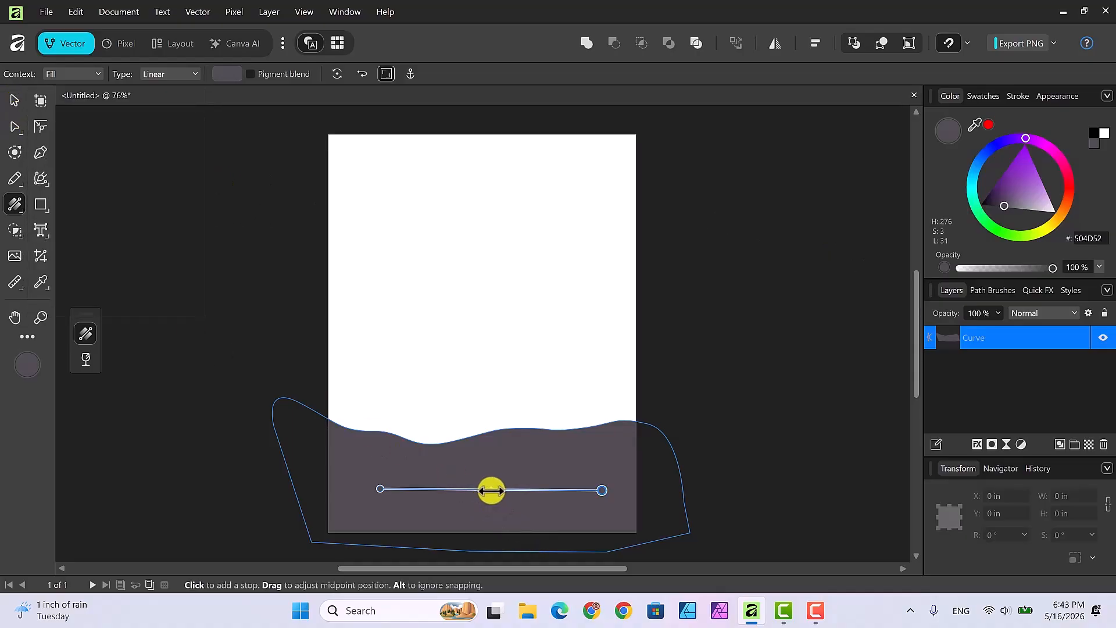
pyautogui.click(223, 74)
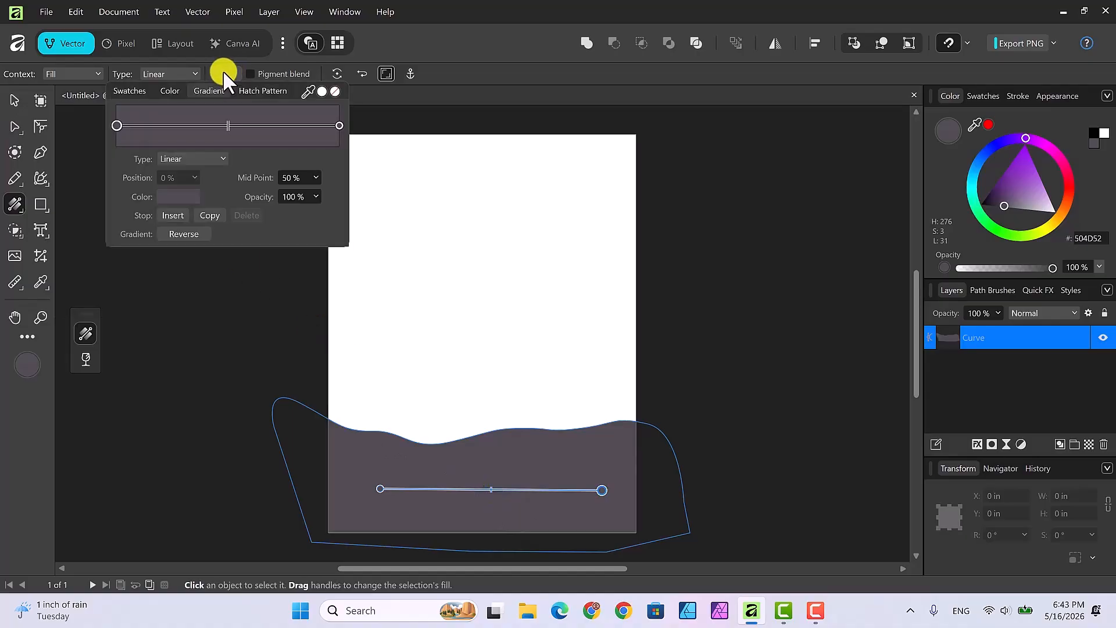
pyautogui.click(339, 126)
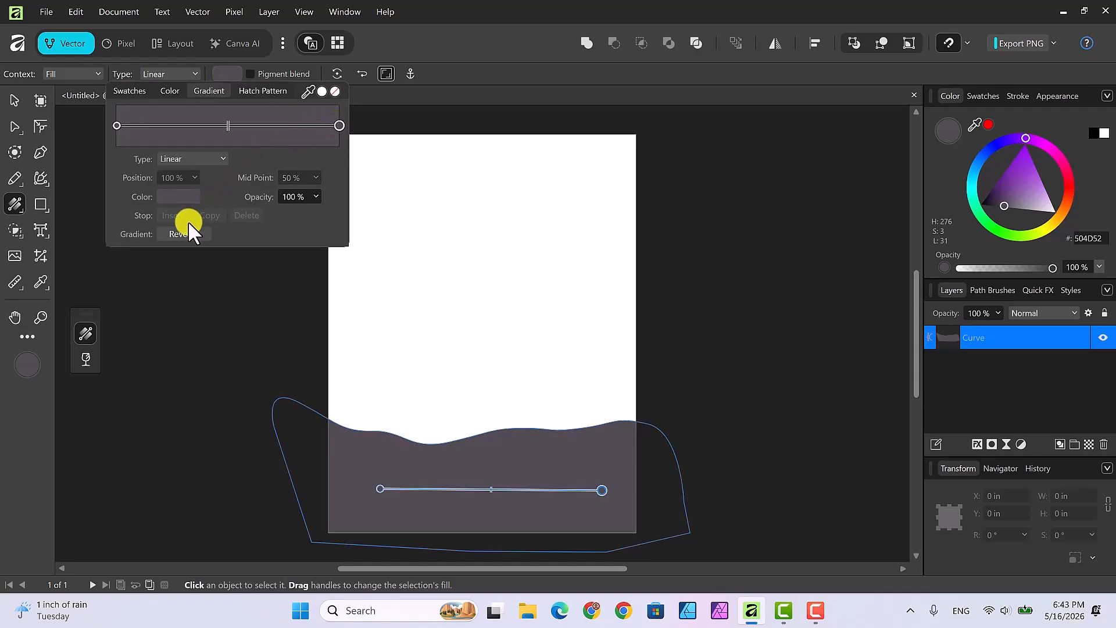
pyautogui.click(178, 196)
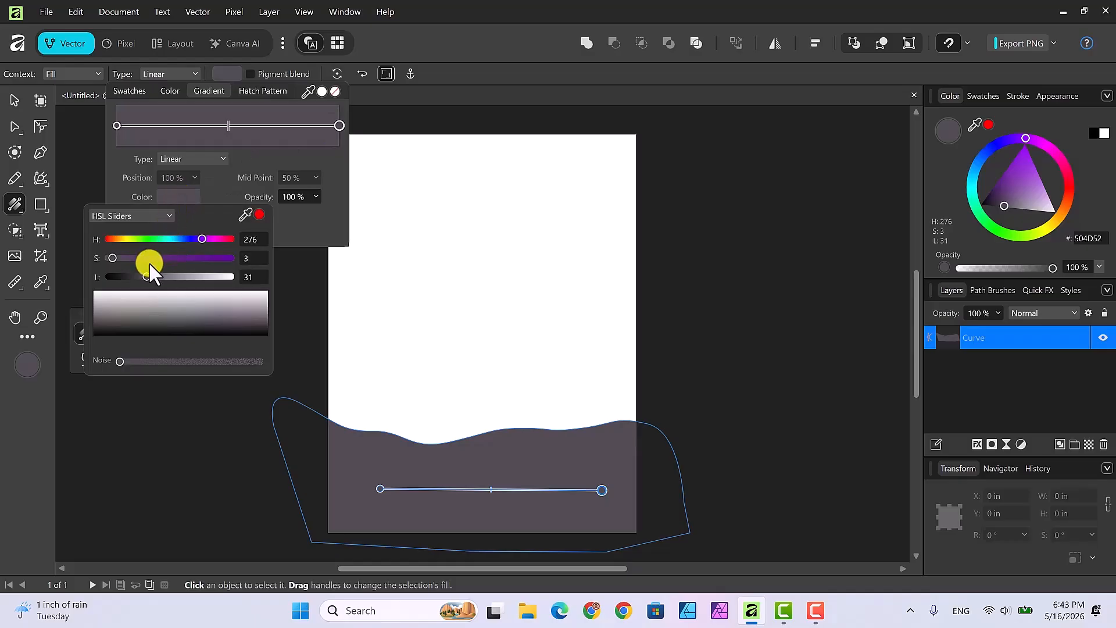
pyautogui.moveTo(146, 277); pyautogui.dragTo(185, 279)
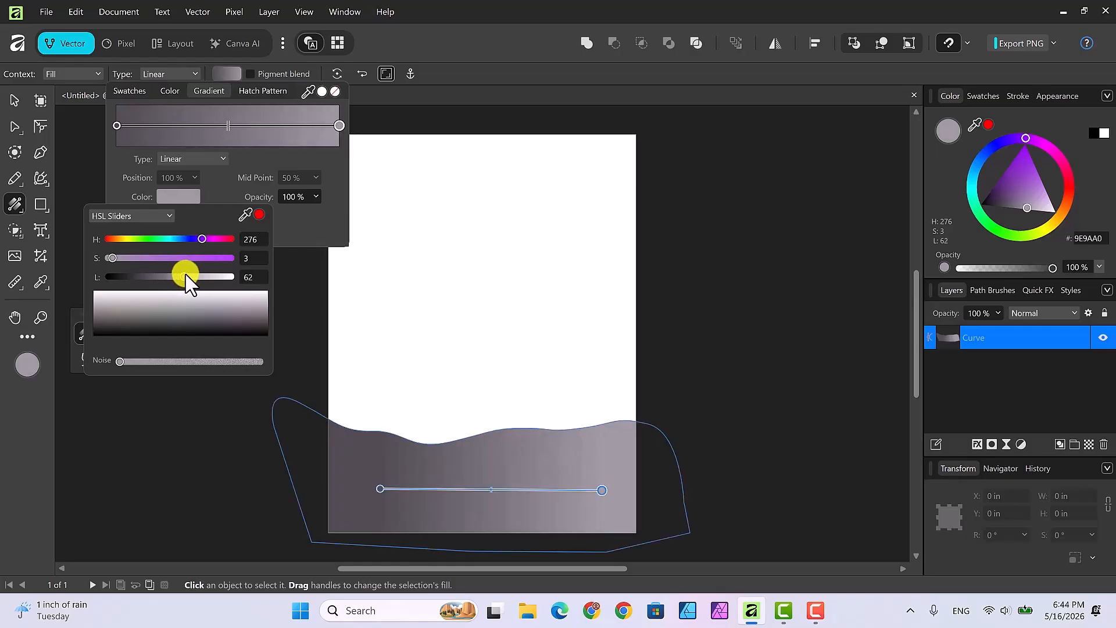
pyautogui.moveTo(185, 277); pyautogui.dragTo(187, 276)
pyautogui.click(287, 275)
pyautogui.click(289, 277)
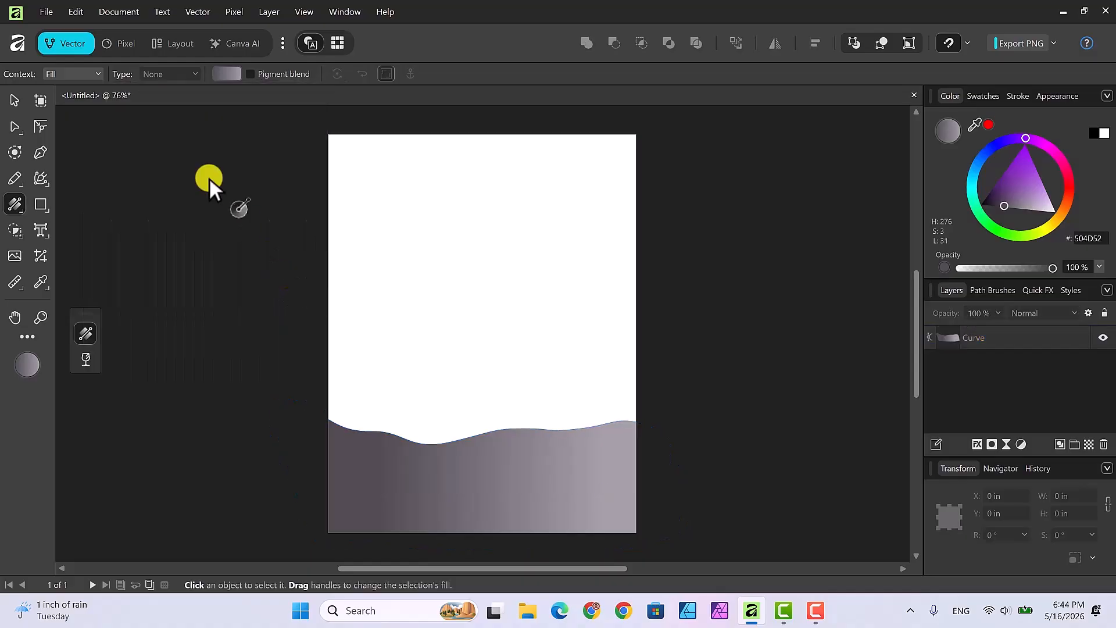
pyautogui.click(226, 74)
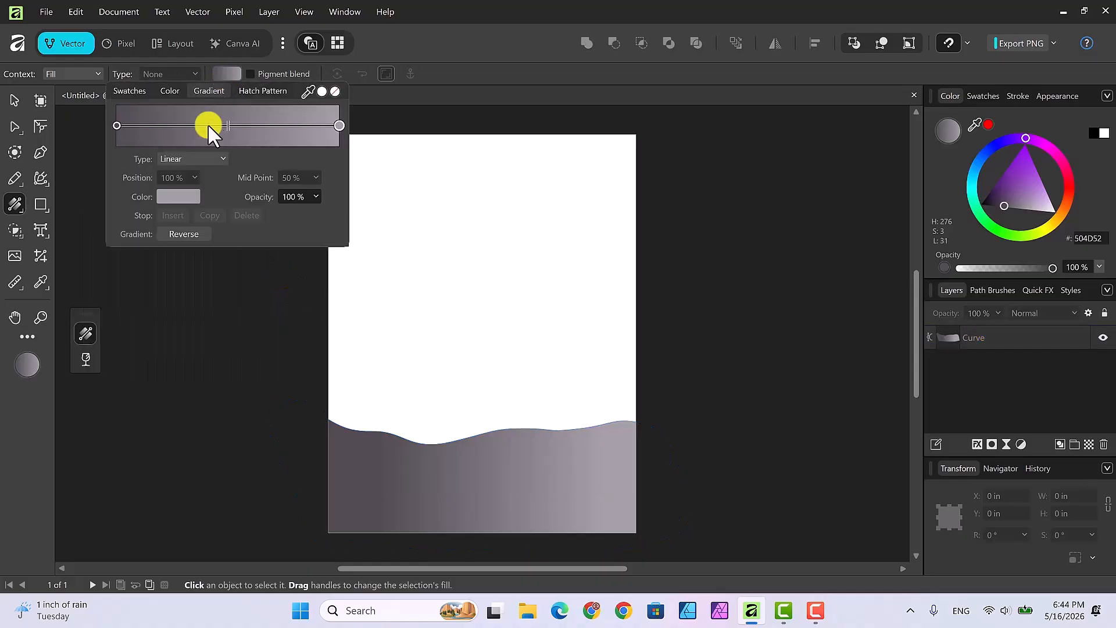
pyautogui.click(183, 235)
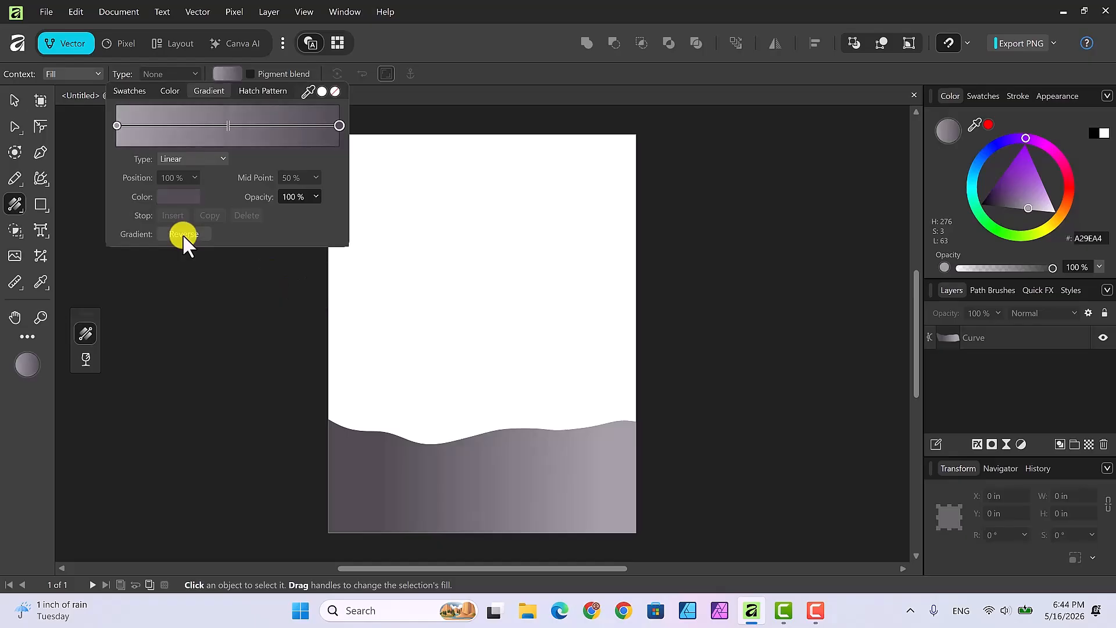
pyautogui.click(186, 232)
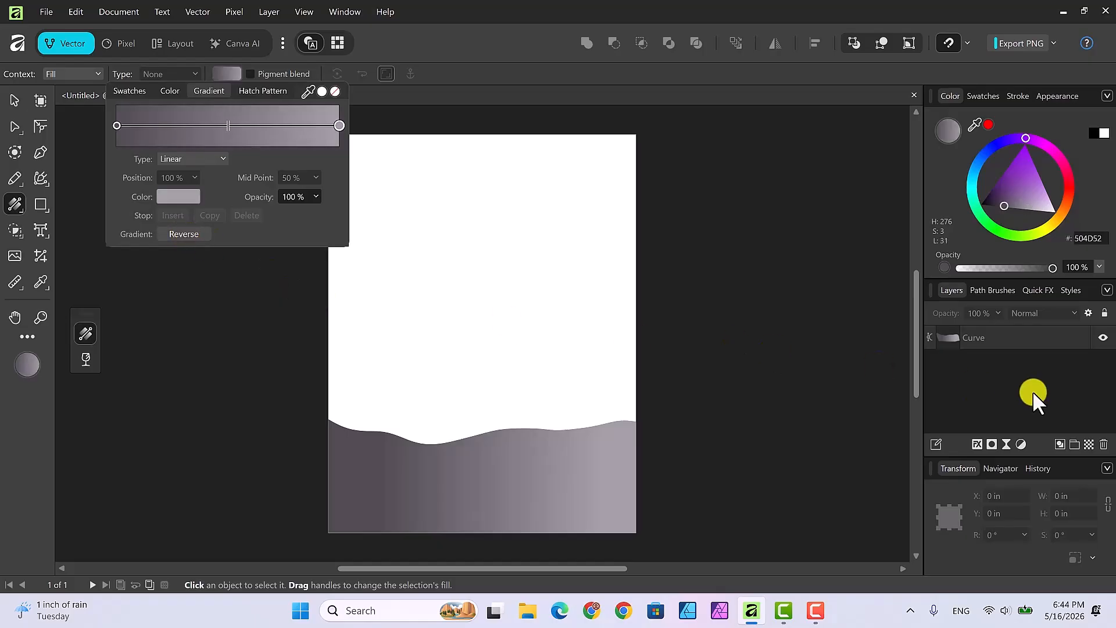
# Step: Reverse the wavy shape's gradient and shift its midpoint slightly toward the light end
pyautogui.click(1012, 336)
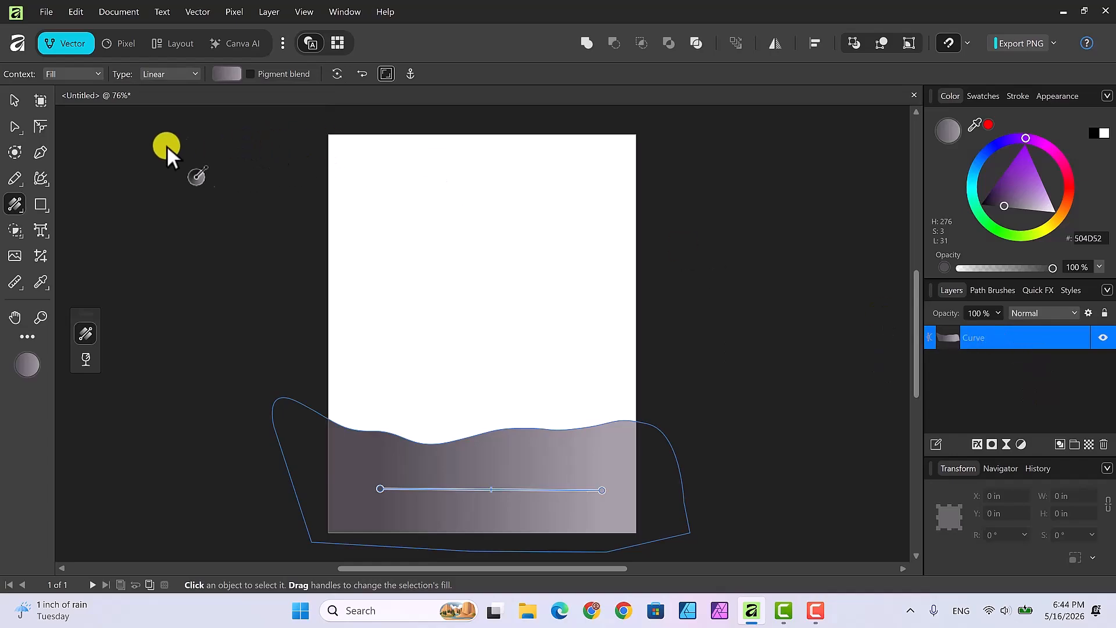
pyautogui.click(222, 75)
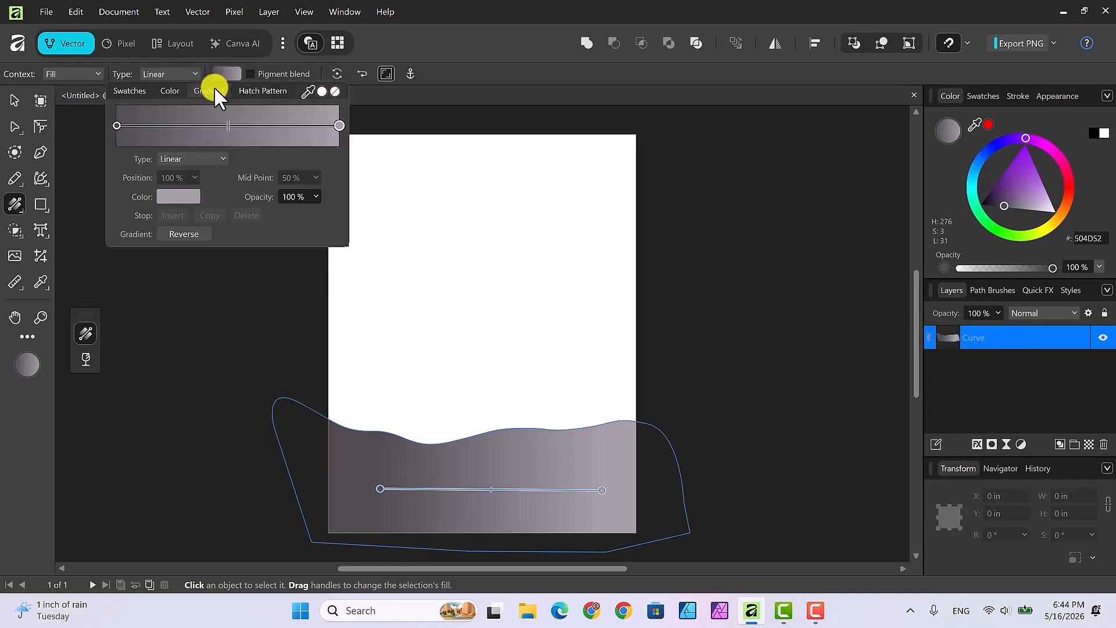
pyautogui.click(183, 233)
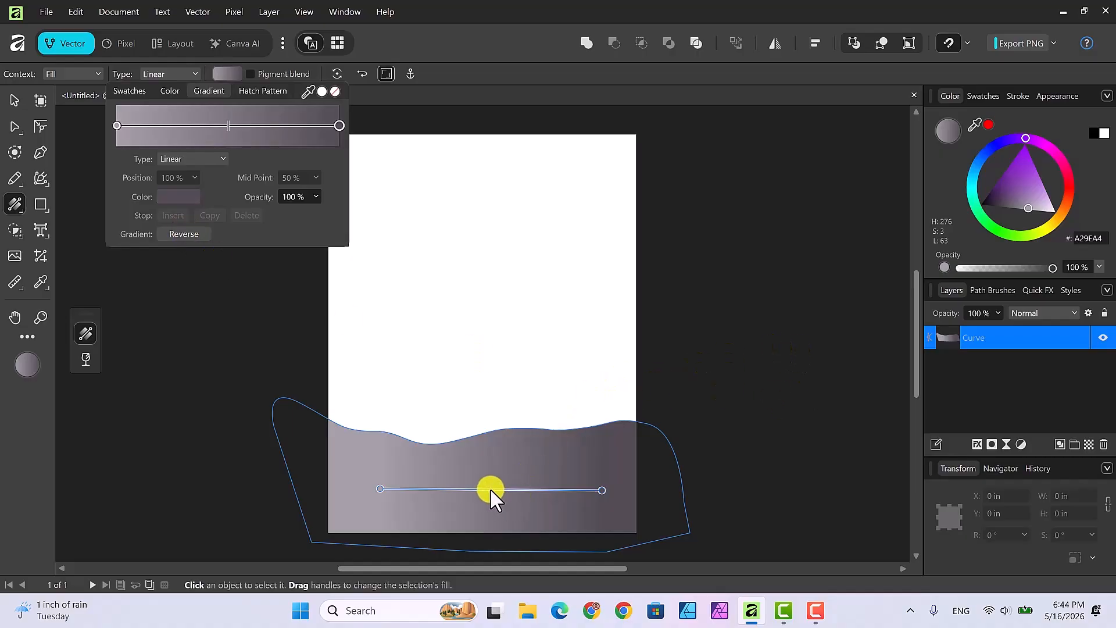
pyautogui.click(490, 487)
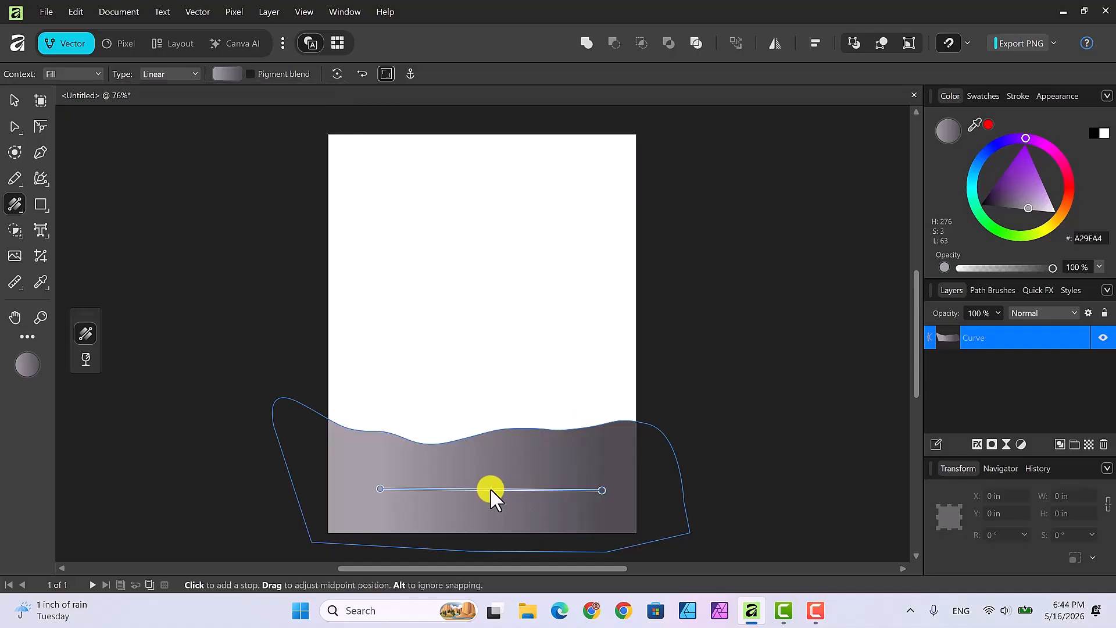
pyautogui.moveTo(490, 487); pyautogui.dragTo(463, 488)
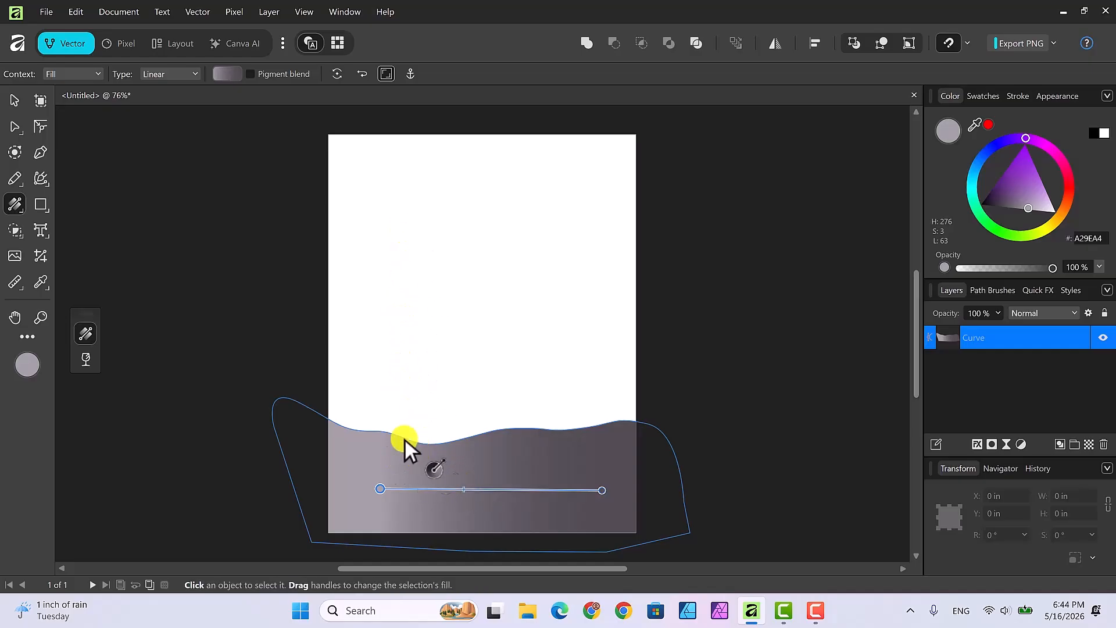
# Step: Add a live Diffuse filter to the wavy shape with 10% intensity and the Darker Color blend mode
pyautogui.click(15, 98)
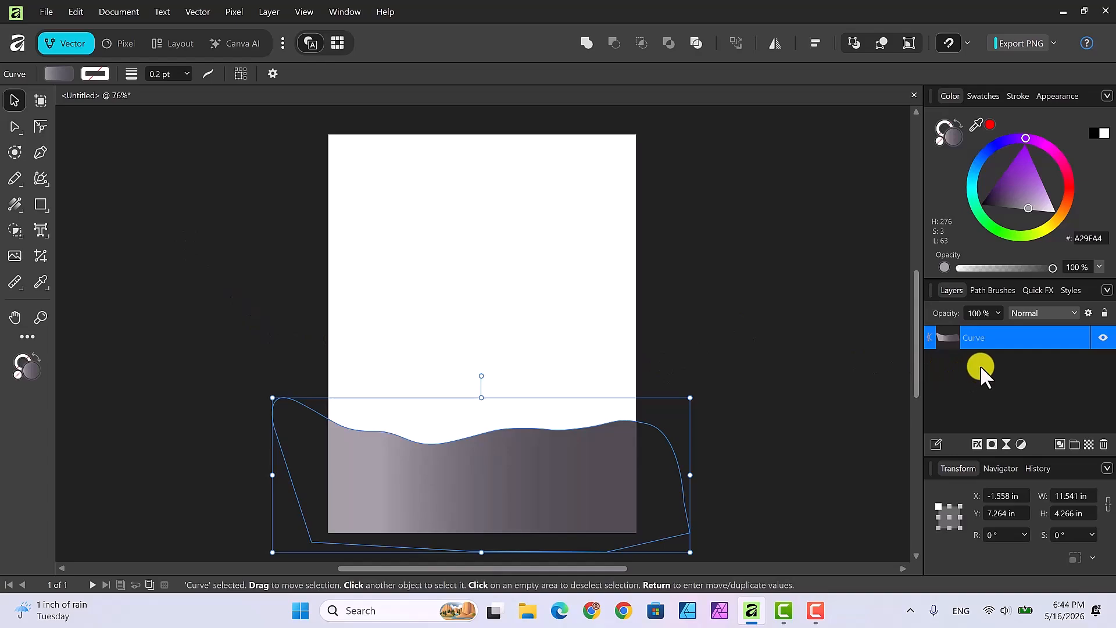
pyautogui.click(1006, 444)
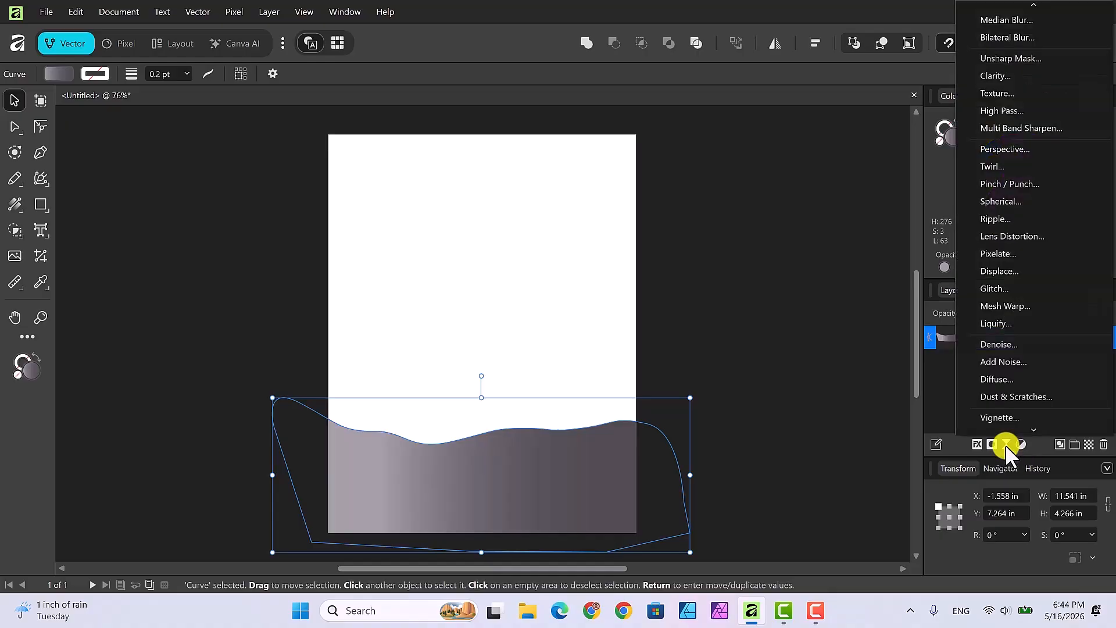
pyautogui.click(1006, 378)
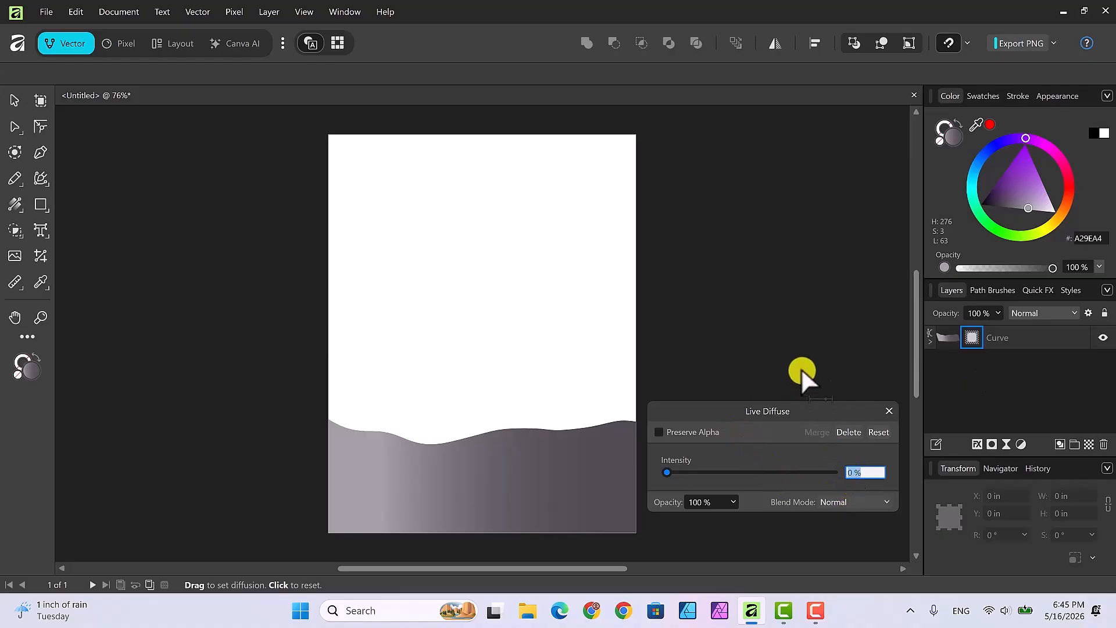
pyautogui.write('10')
pyautogui.press('Return')
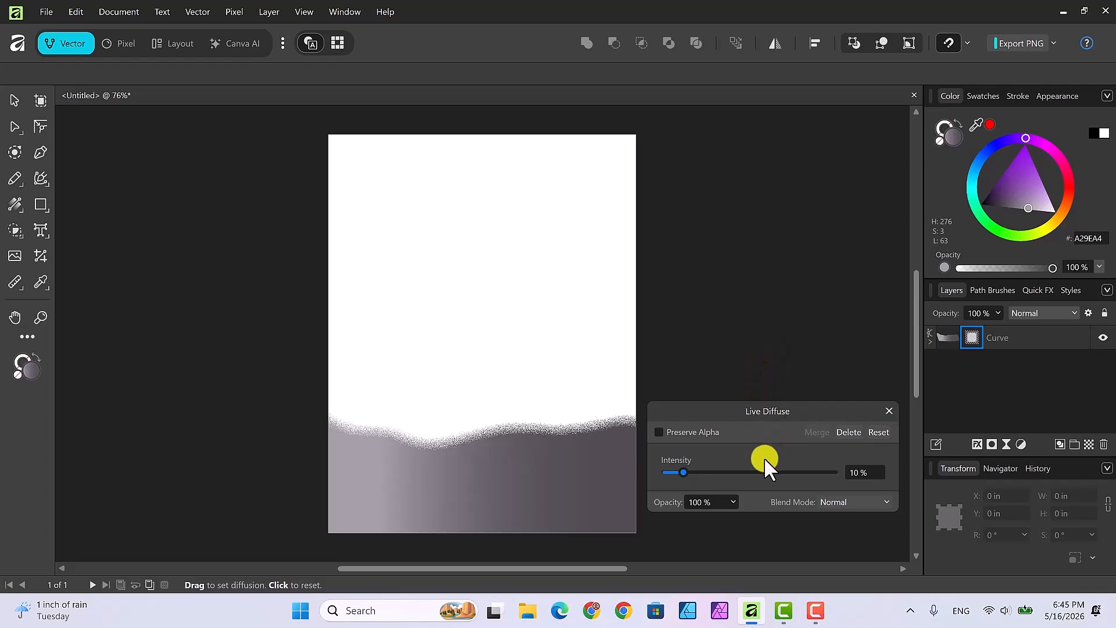
pyautogui.click(881, 497)
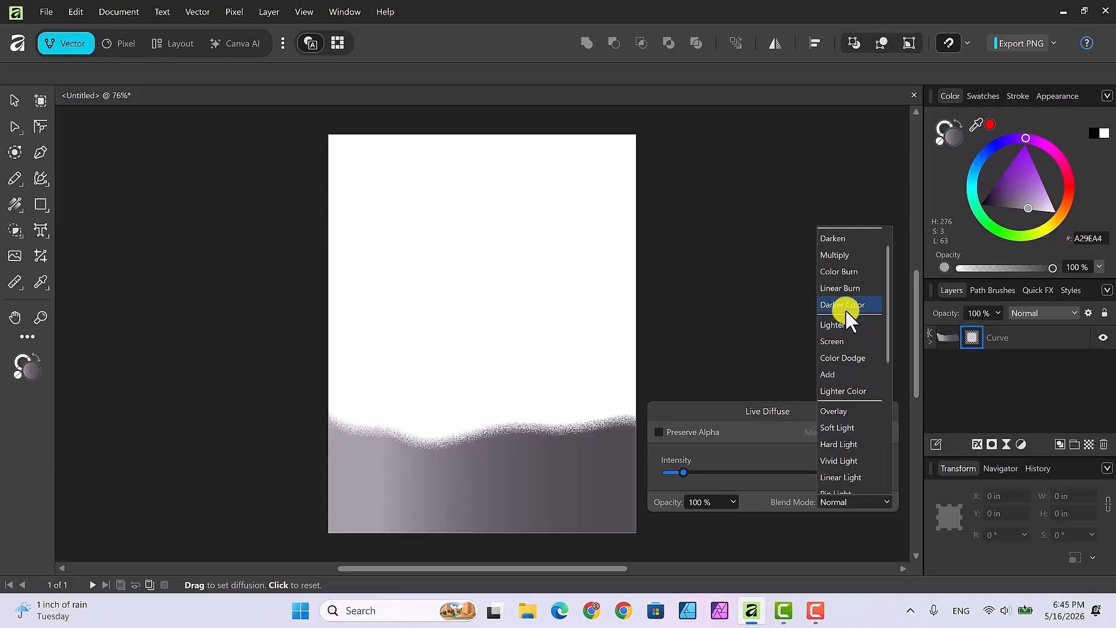
pyautogui.click(843, 306)
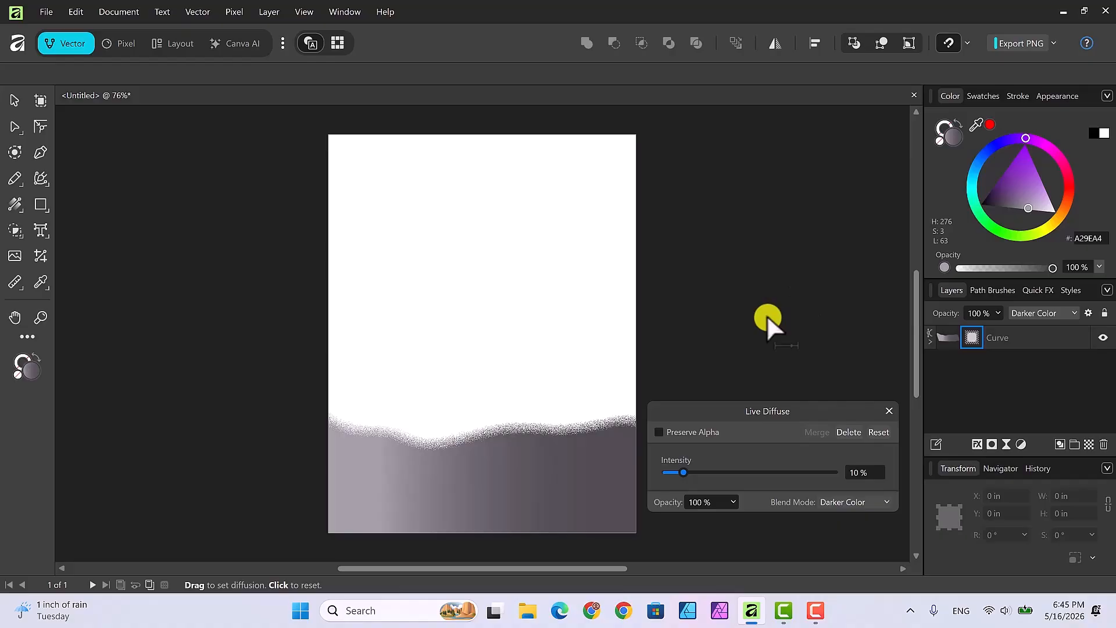
pyautogui.click(890, 410)
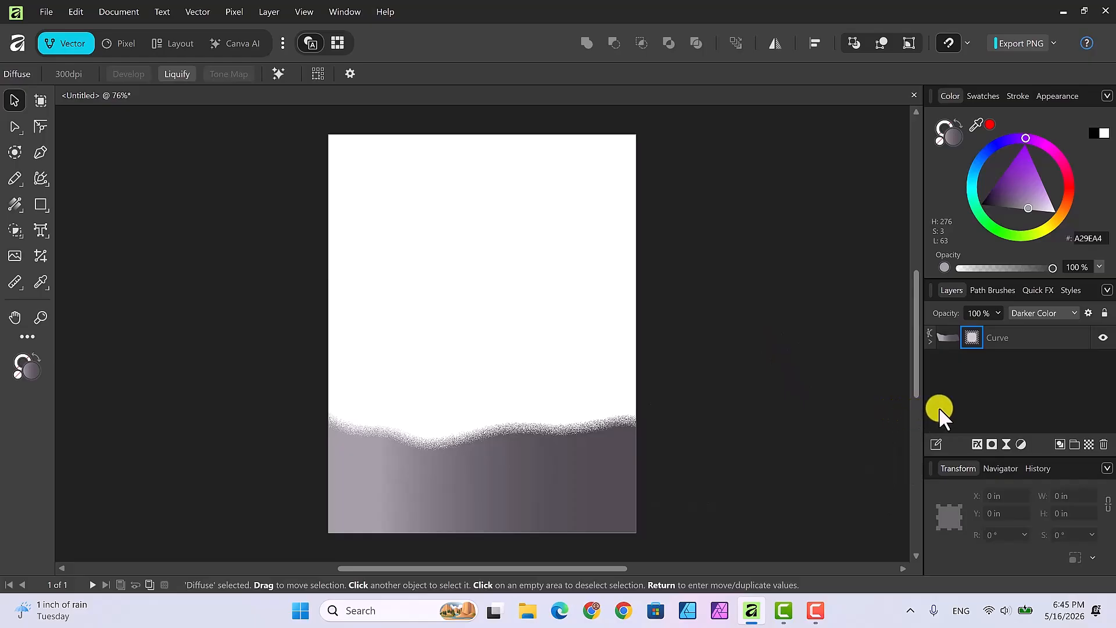
# Step: Add a live Add Noise filter to the wavy shape with 70% intensity, Gaussian distribution and Monochromatic enabled
pyautogui.click(930, 340)
pyautogui.click(1010, 336)
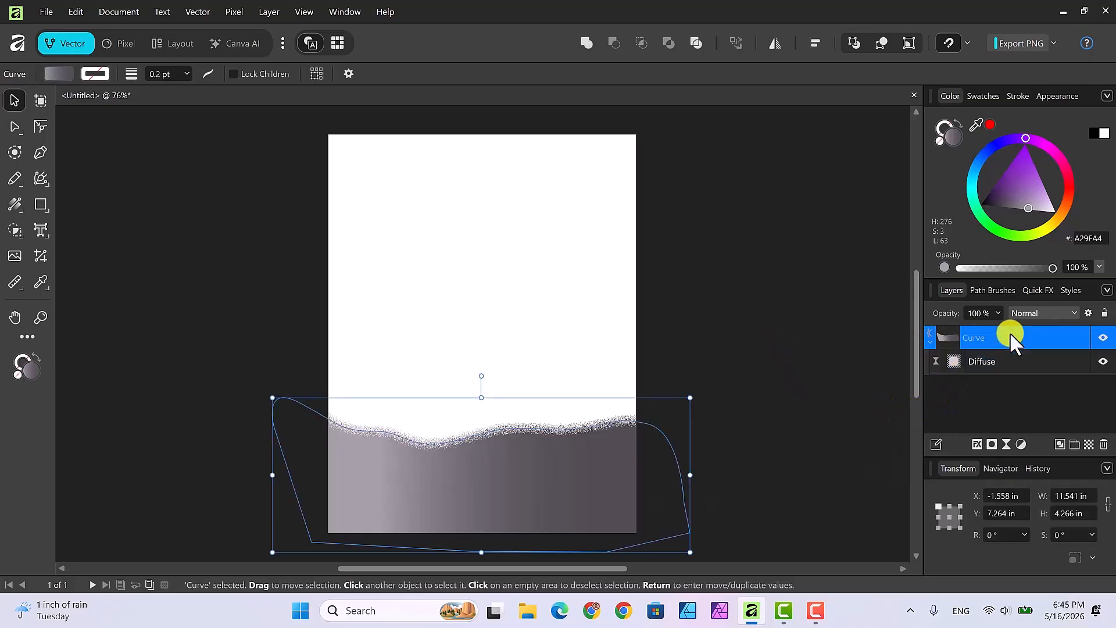
pyautogui.click(1007, 444)
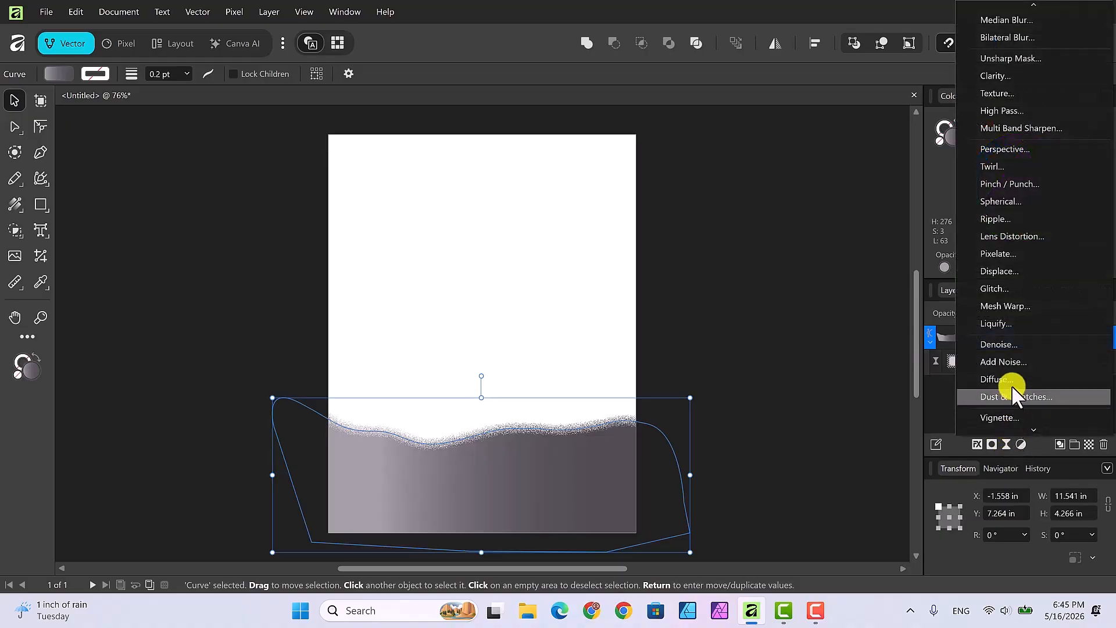
pyautogui.click(1009, 360)
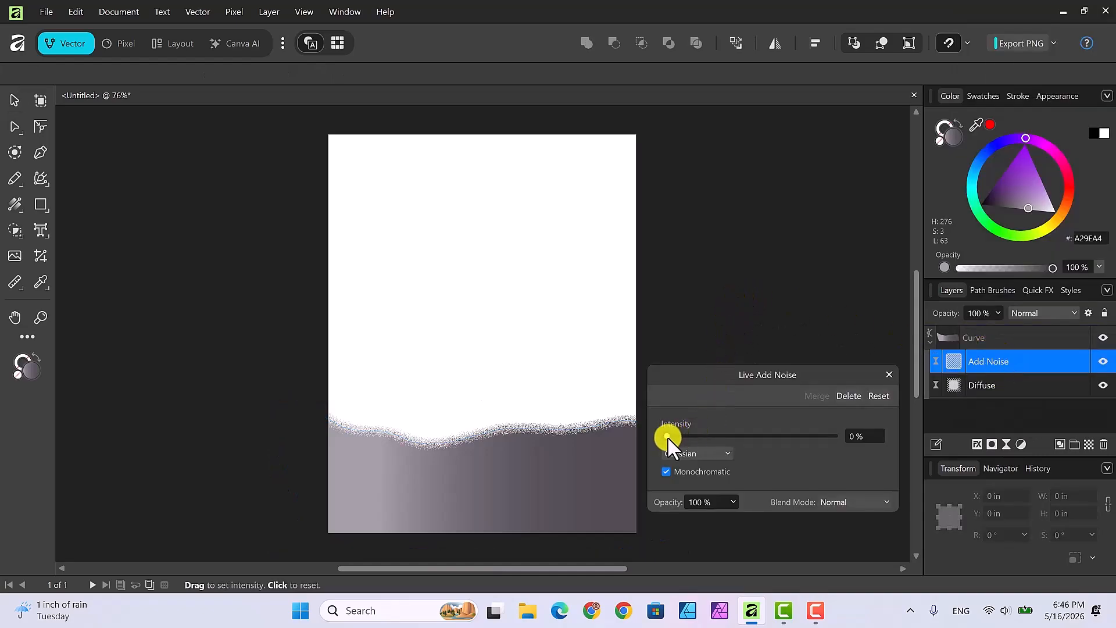
pyautogui.moveTo(668, 437); pyautogui.dragTo(786, 447)
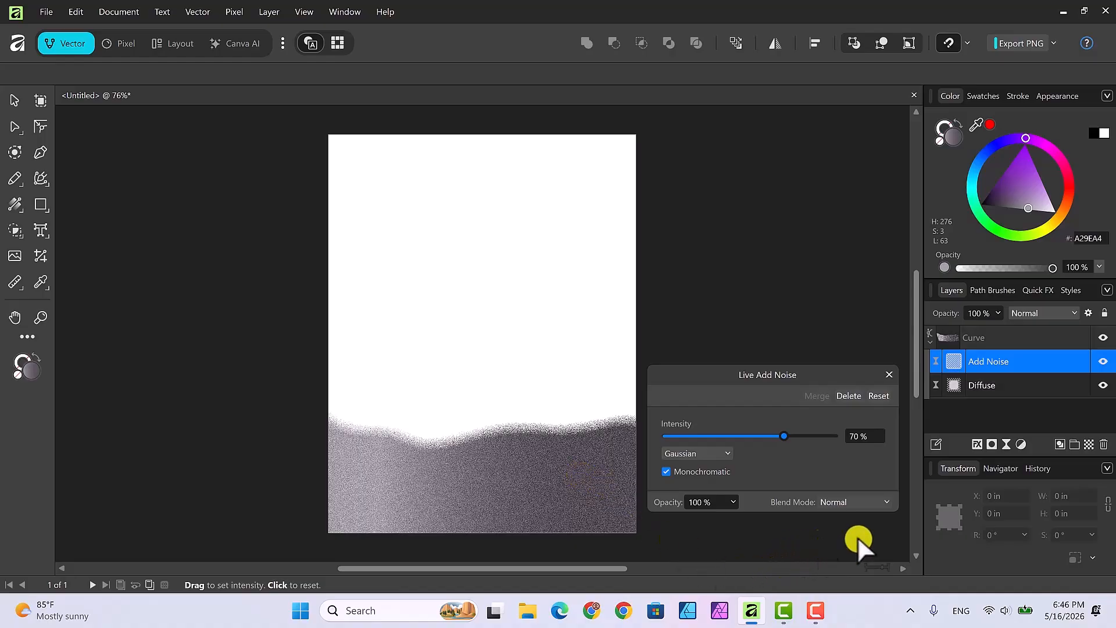
pyautogui.click(890, 373)
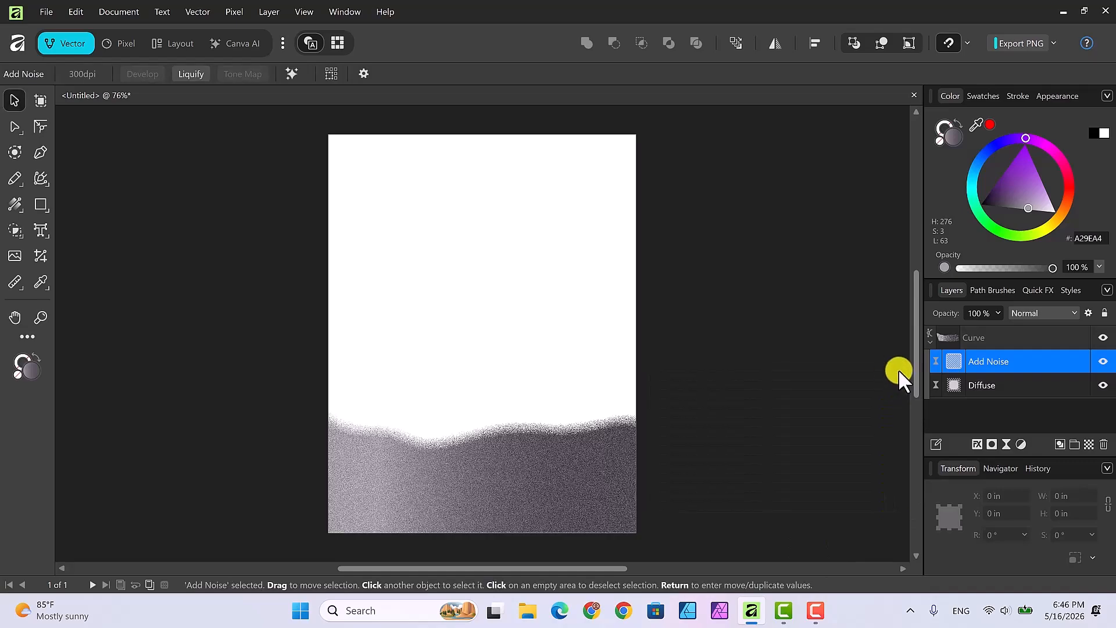
# Step: Lower the wavy shape's layer opacity to 82%
pyautogui.click(1015, 338)
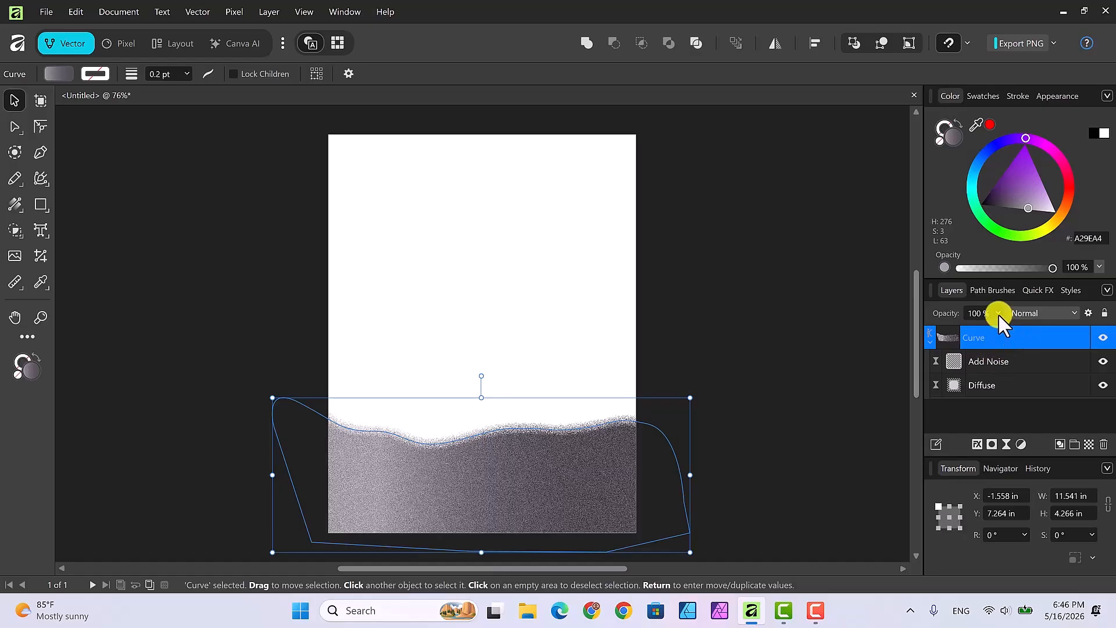
pyautogui.click(999, 313)
pyautogui.moveTo(998, 328); pyautogui.dragTo(981, 332)
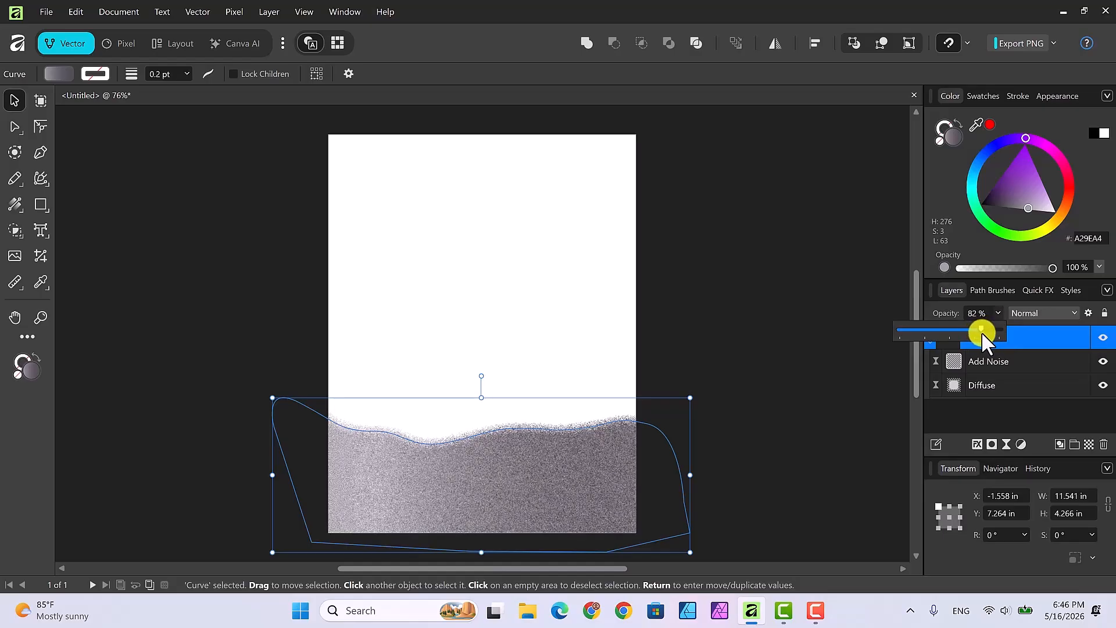
pyautogui.click(794, 381)
pyautogui.click(794, 382)
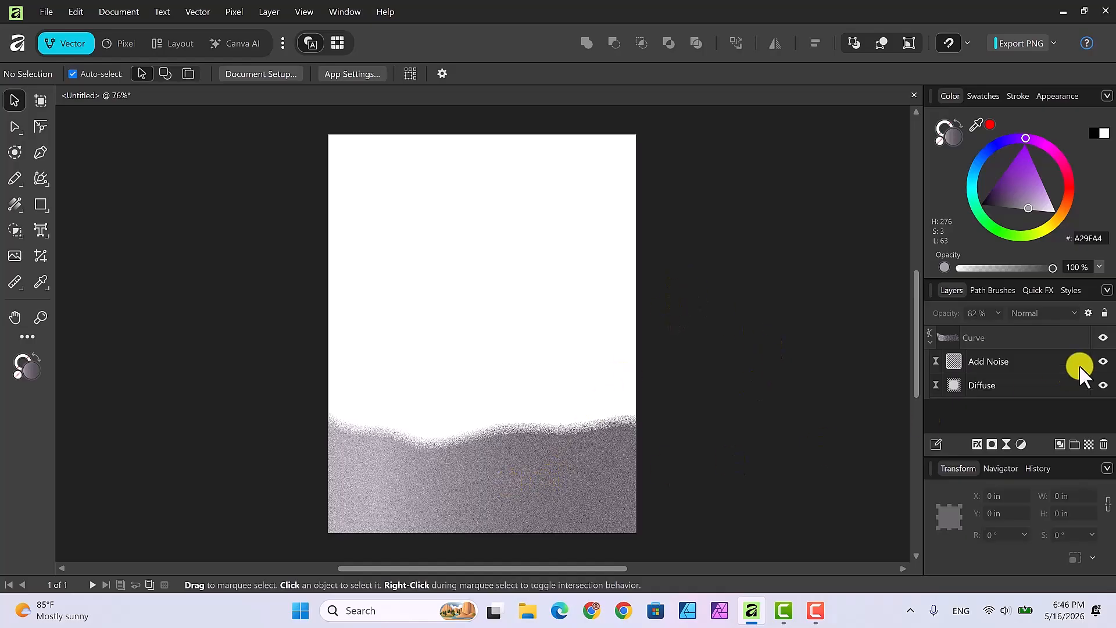
# Step: Darken the right end stop of the wavy shape's linear gradient to a lightness of 10
pyautogui.click(1011, 336)
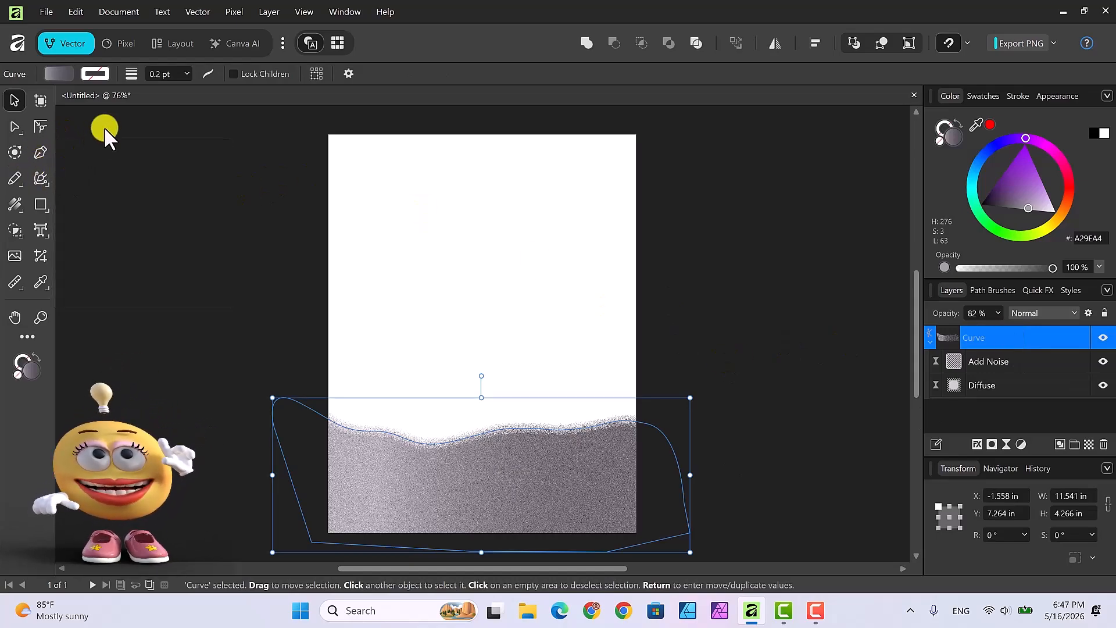
pyautogui.click(14, 205)
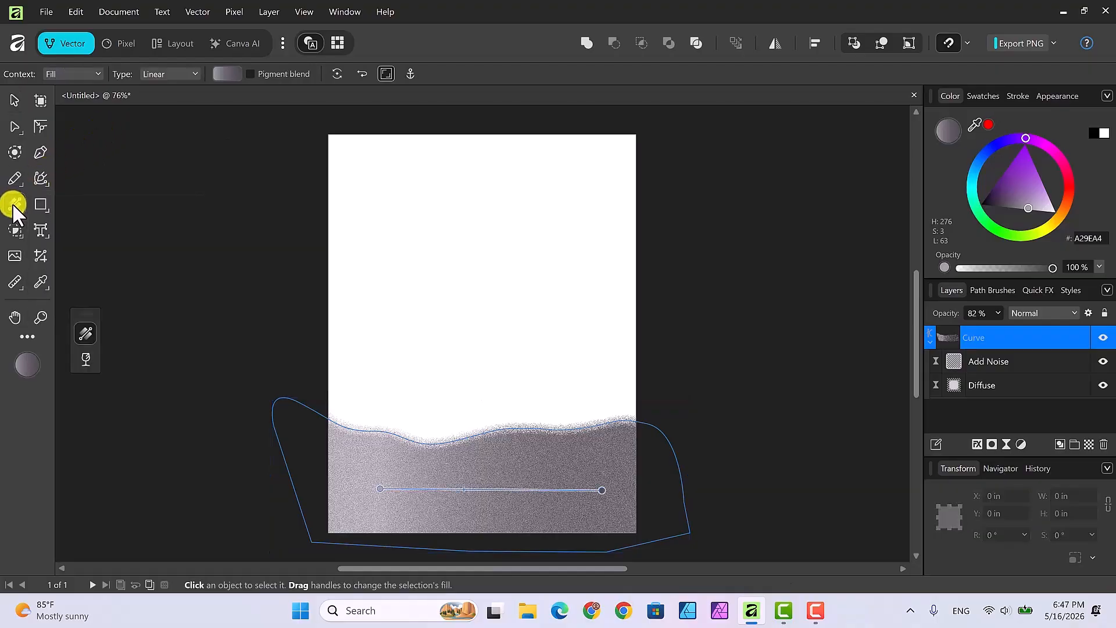
pyautogui.click(225, 75)
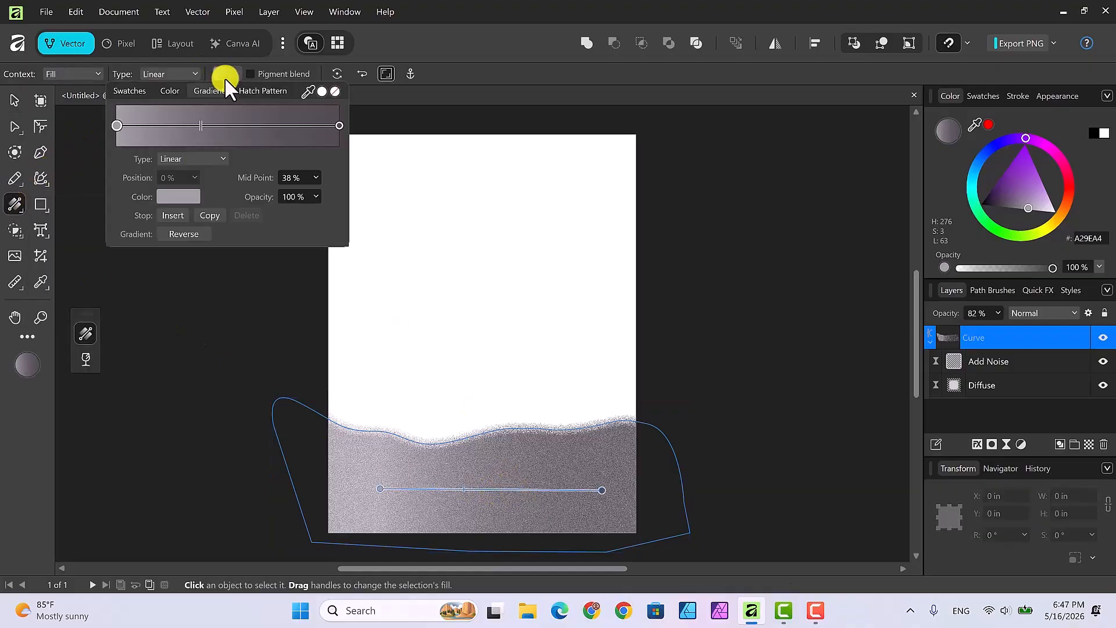
pyautogui.click(338, 125)
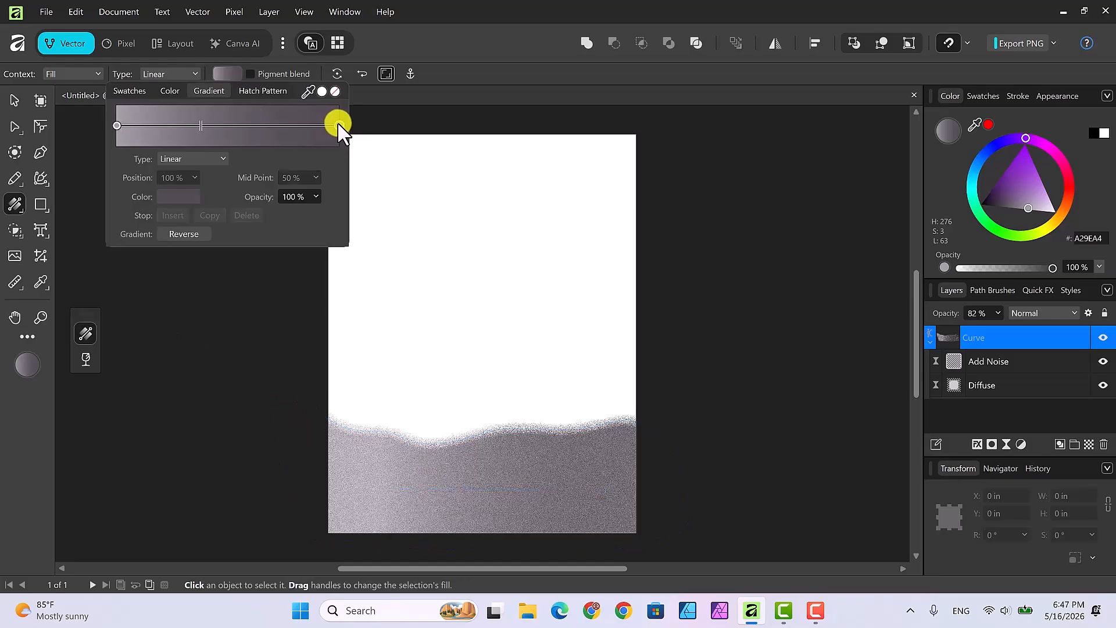
pyautogui.click(190, 193)
pyautogui.moveTo(149, 279); pyautogui.dragTo(123, 279)
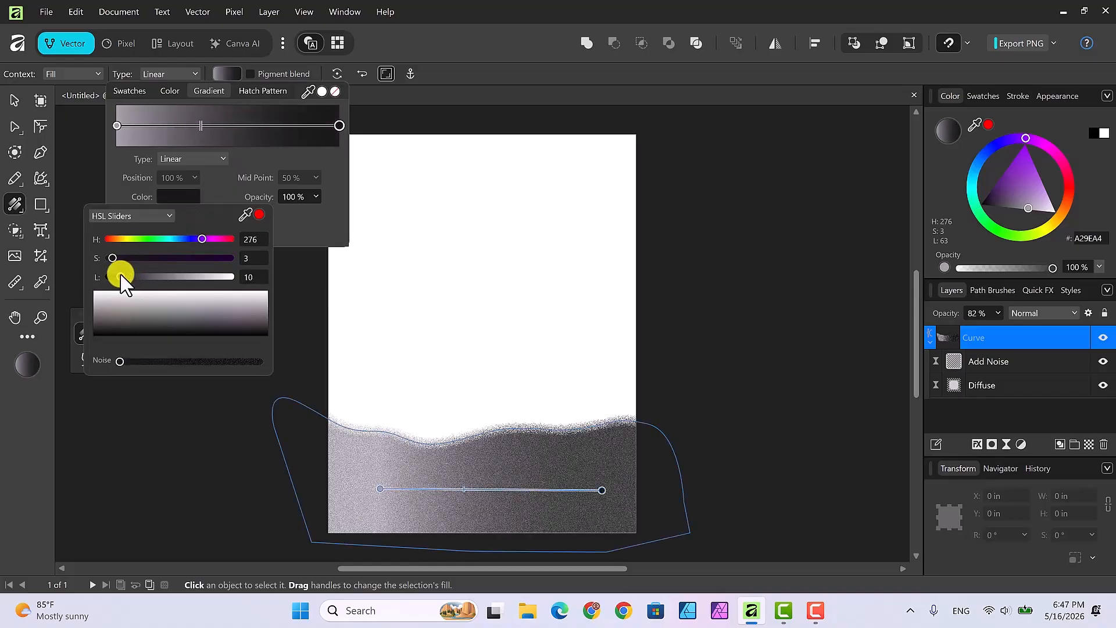
pyautogui.click(684, 359)
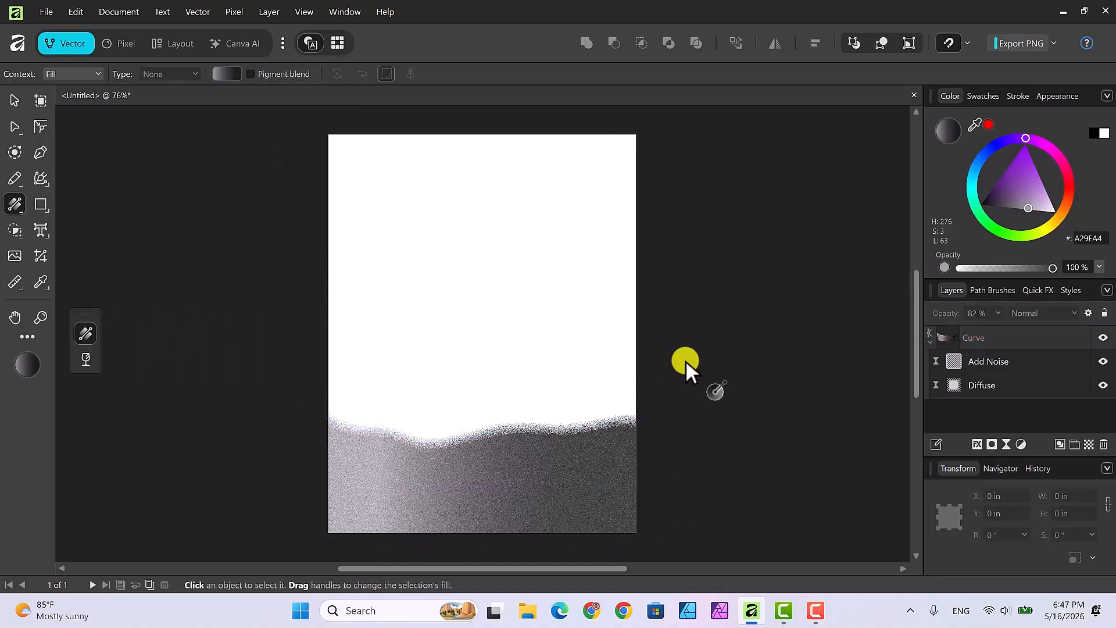
pyautogui.click(14, 101)
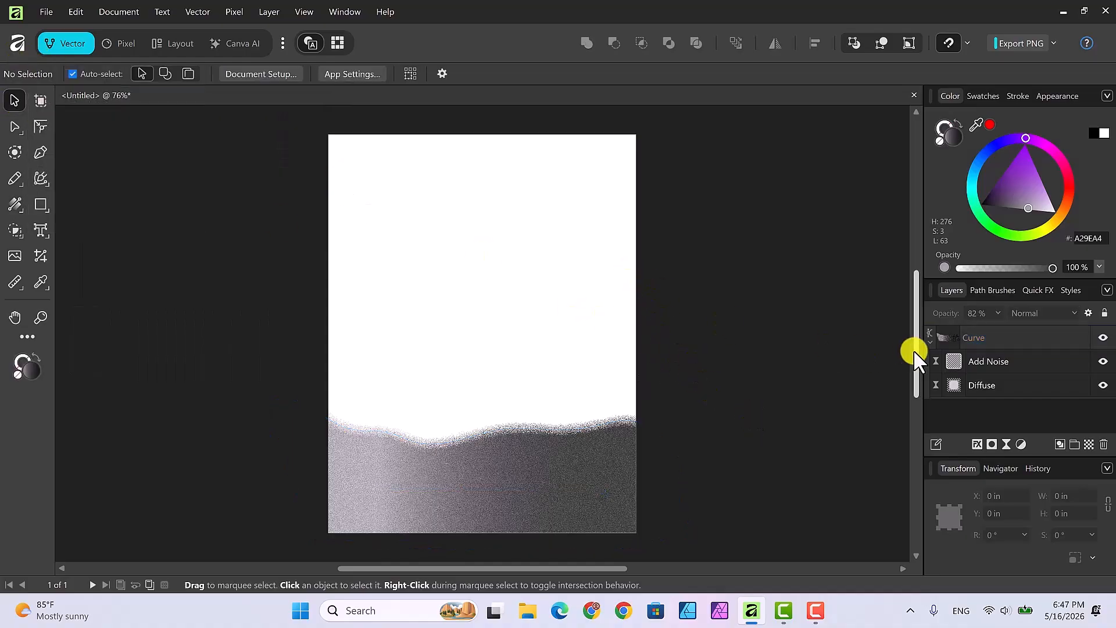
# Step: Collapse the wavy shape's layer with its filters and rename it ground
pyautogui.click(929, 340)
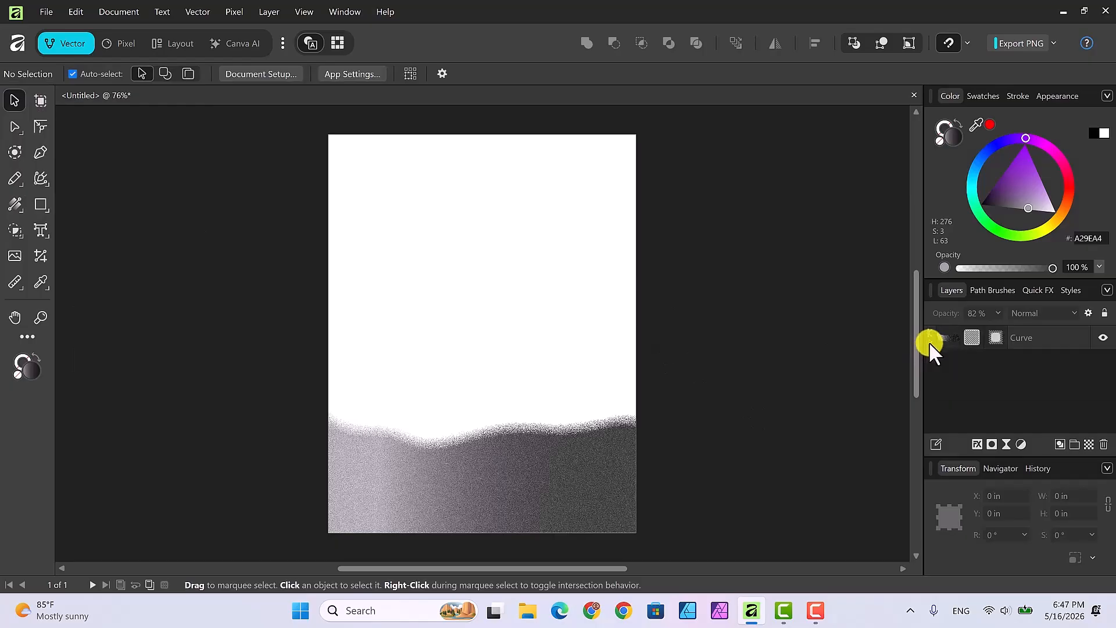
pyautogui.click(1022, 336)
pyautogui.click(1021, 337)
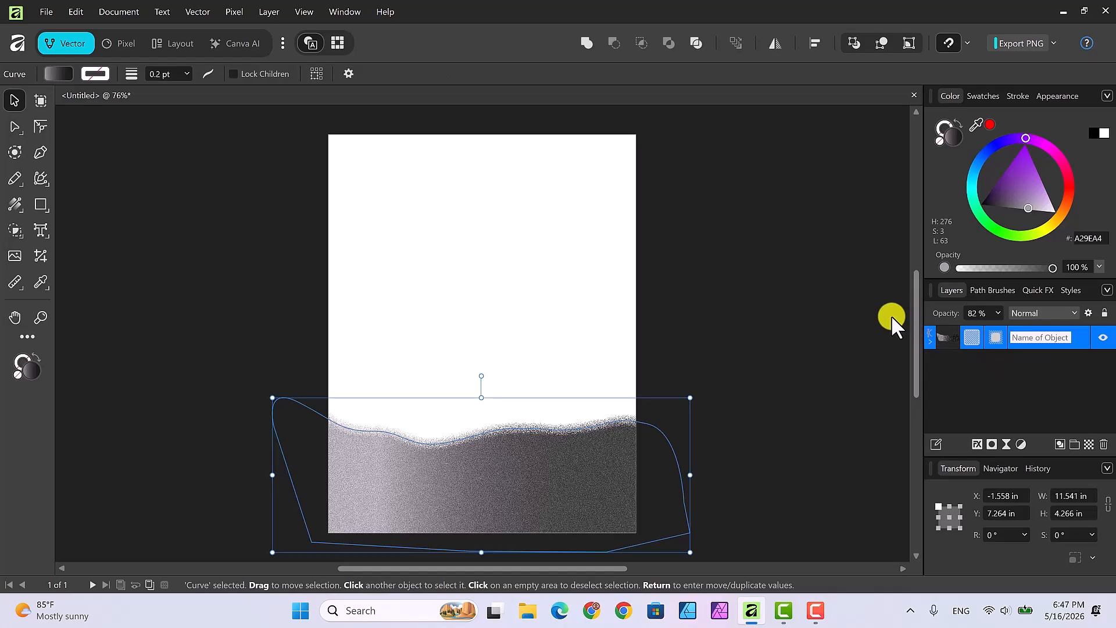
pyautogui.write('ground')
pyautogui.press('Return')
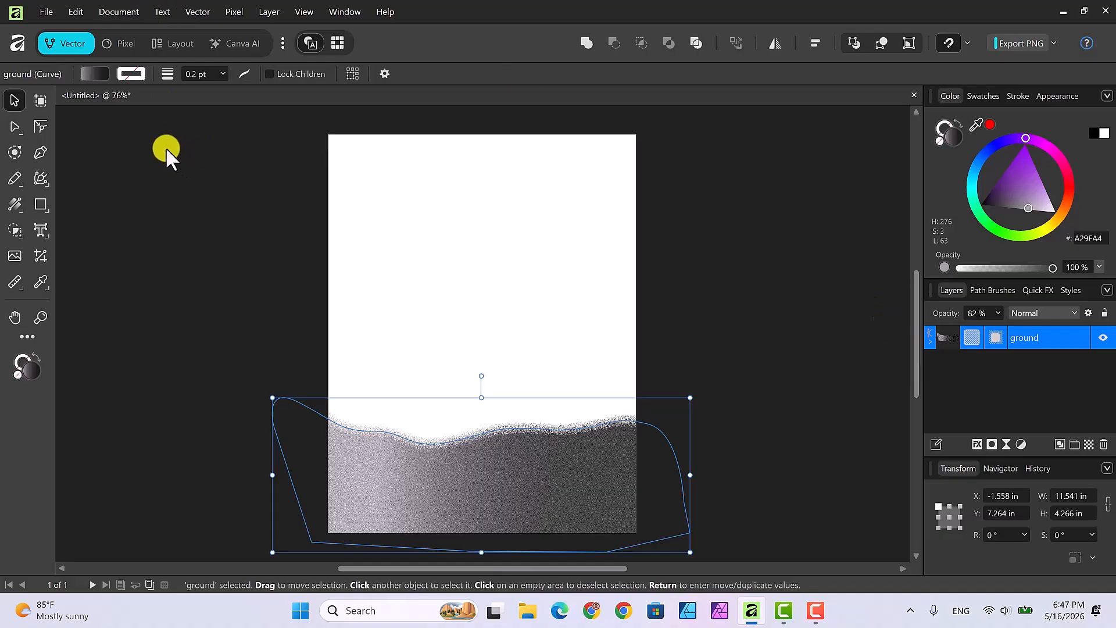
pyautogui.click(226, 257)
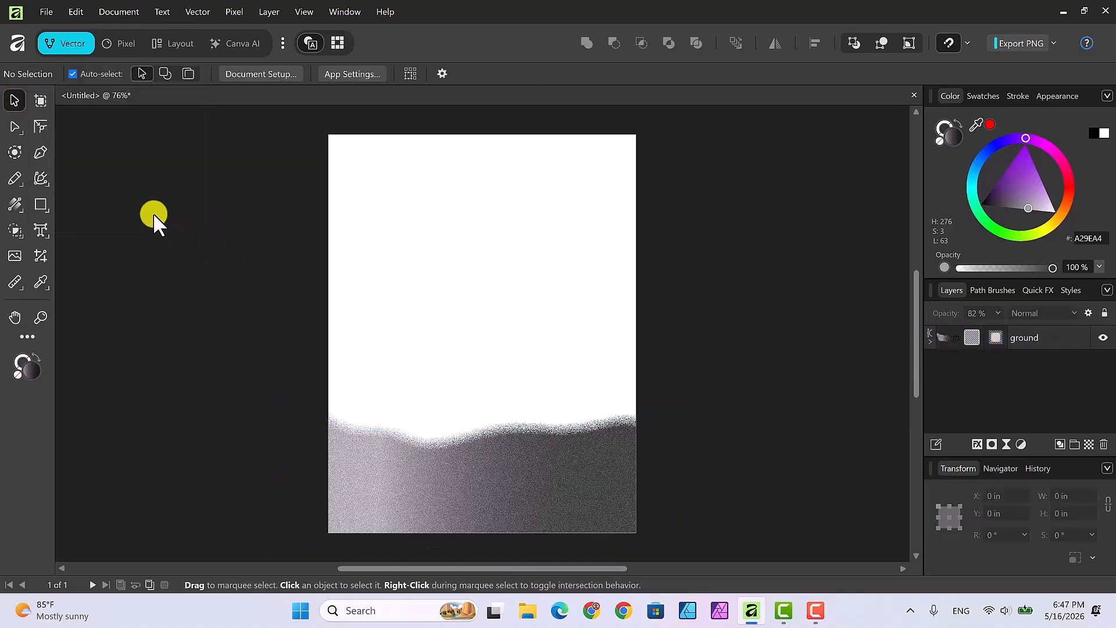
# Step: Draw a closed four-sided Pen shape about 10.5 by 9.5 in over the upper page, overlapping the ground's wavy edge
pyautogui.click(41, 152)
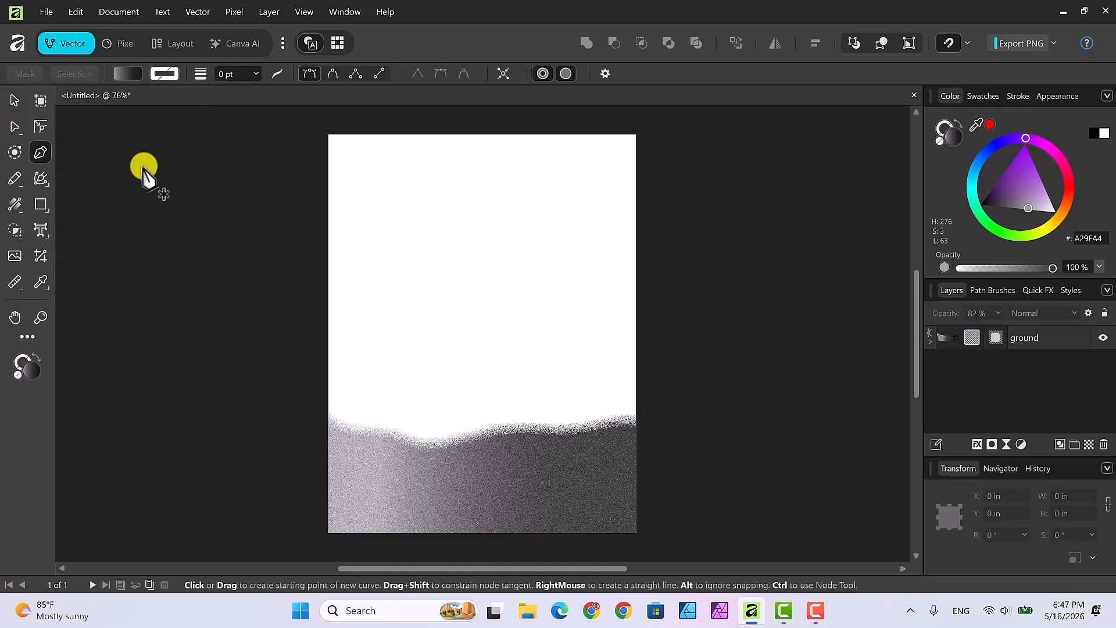
pyautogui.click(300, 117)
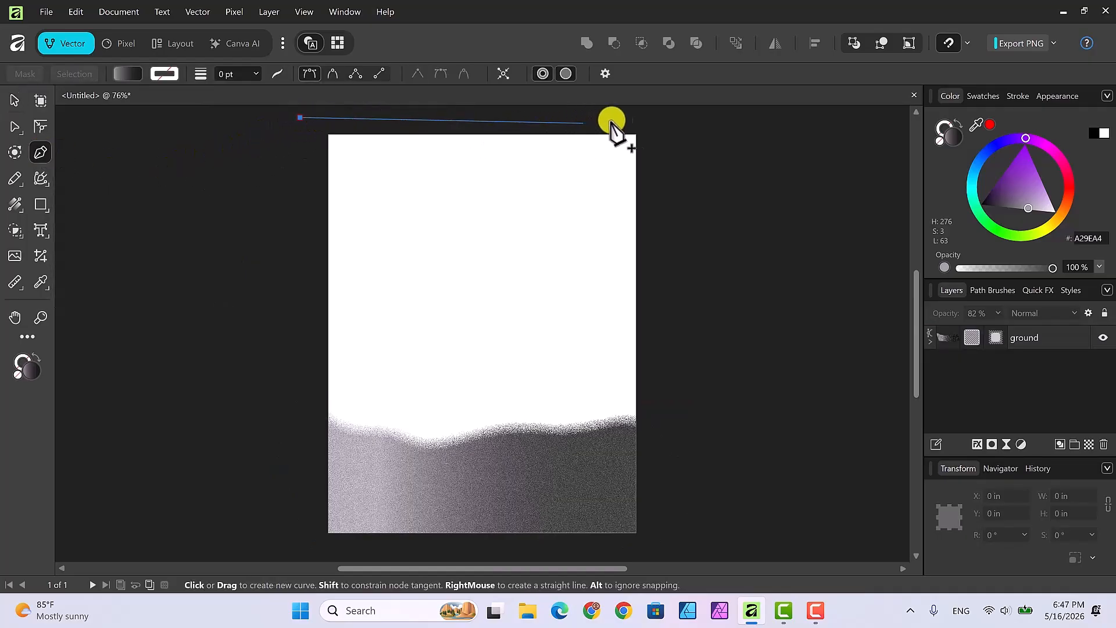
pyautogui.click(668, 125)
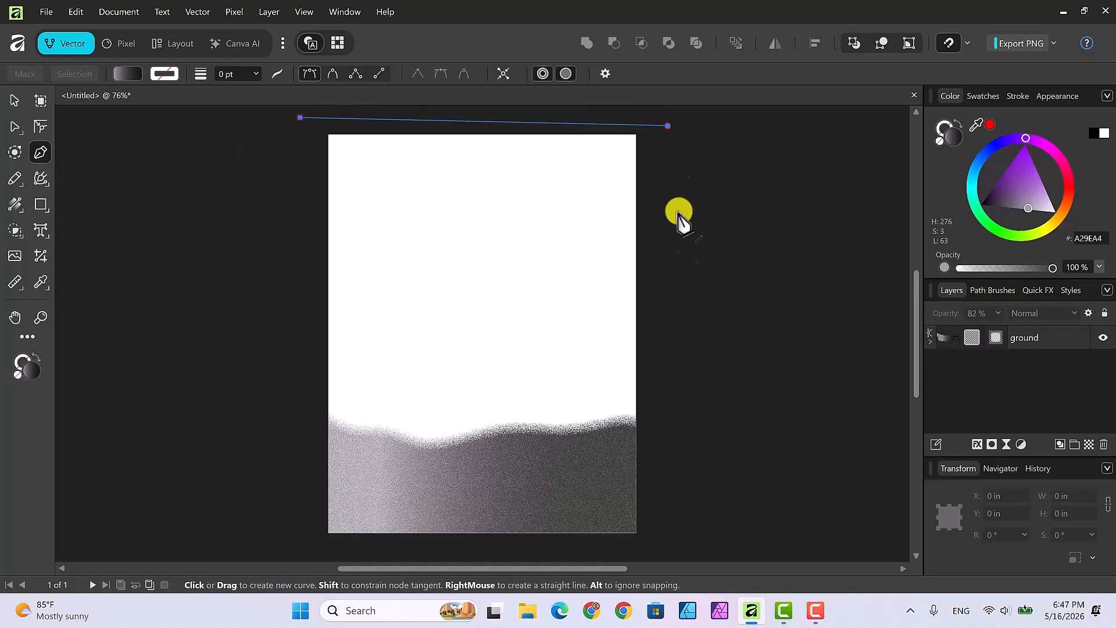
pyautogui.click(675, 461)
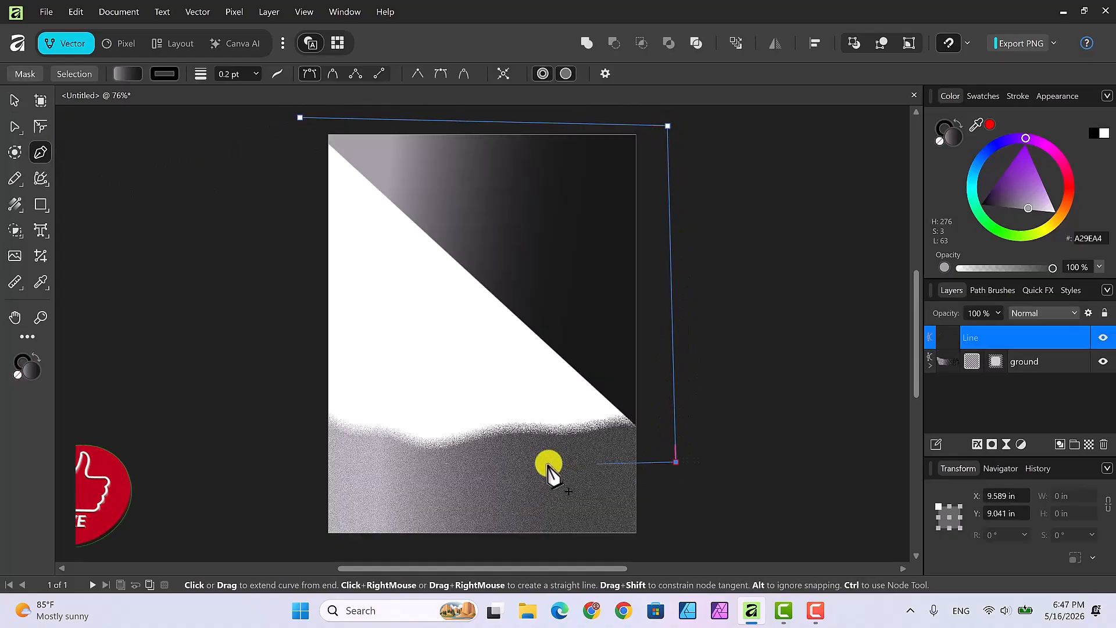
pyautogui.click(296, 459)
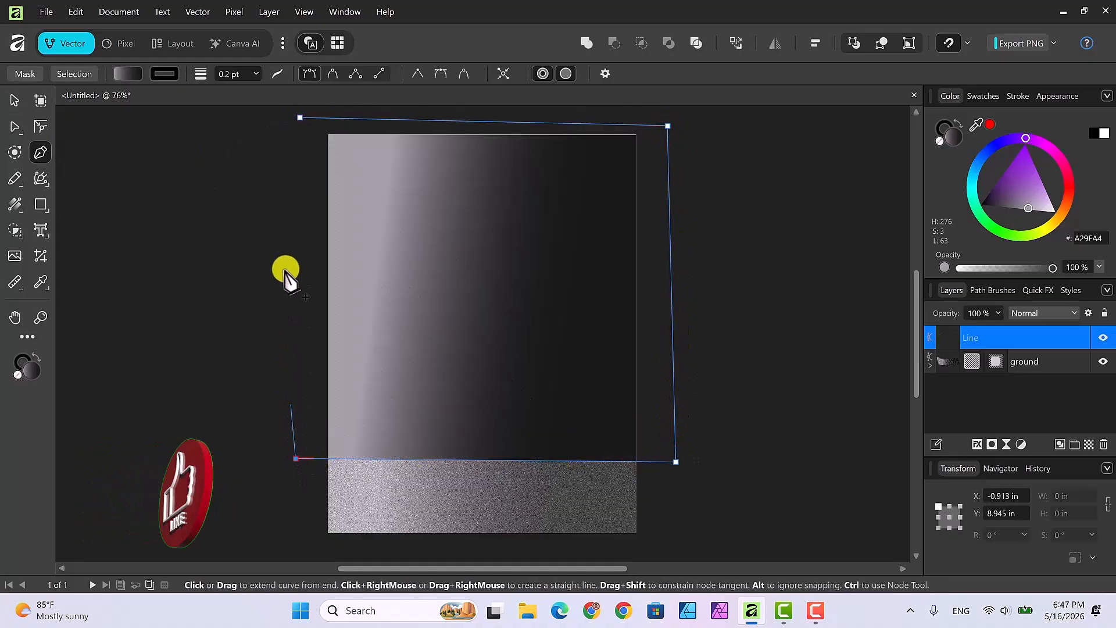
pyautogui.click(299, 120)
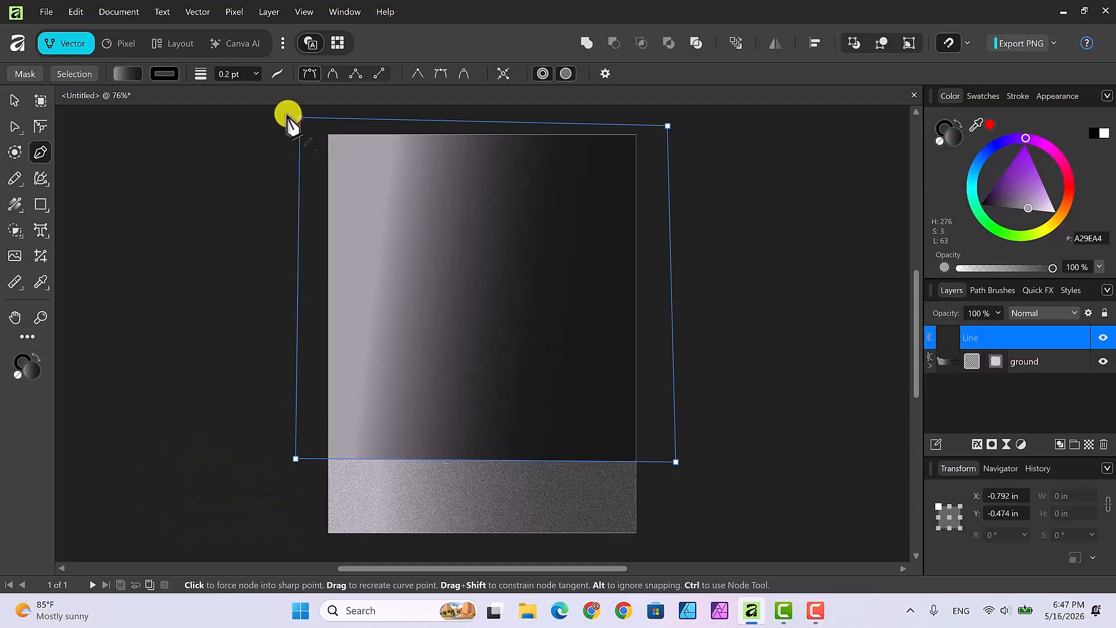
pyautogui.click(14, 100)
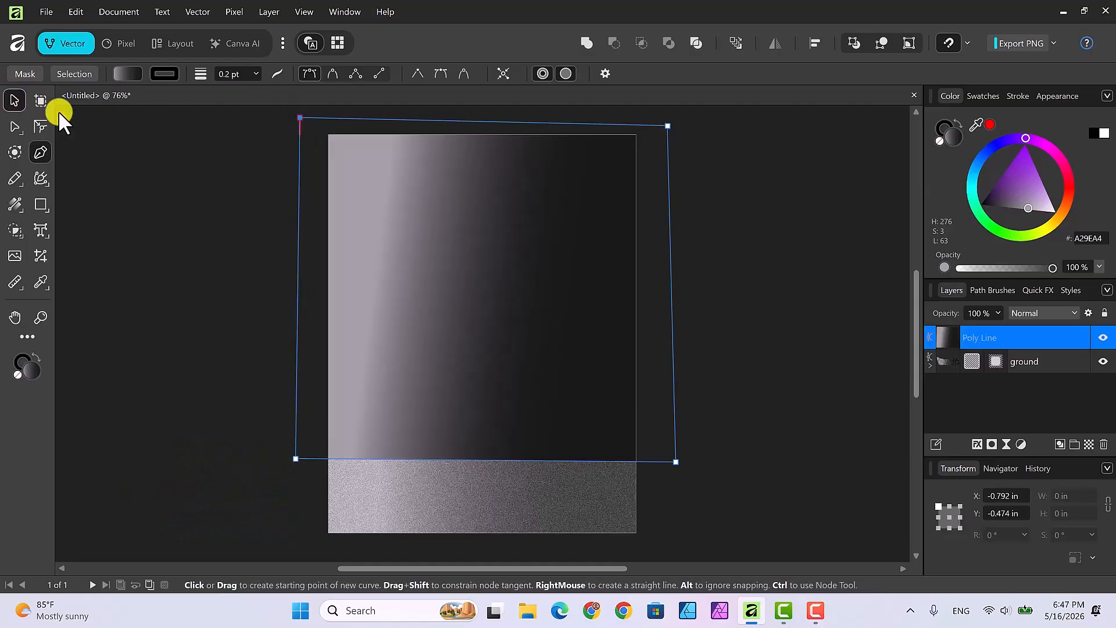
# Step: Remove the new four-sided shape's stroke and set its fill colour to 618AAD
pyautogui.click(942, 132)
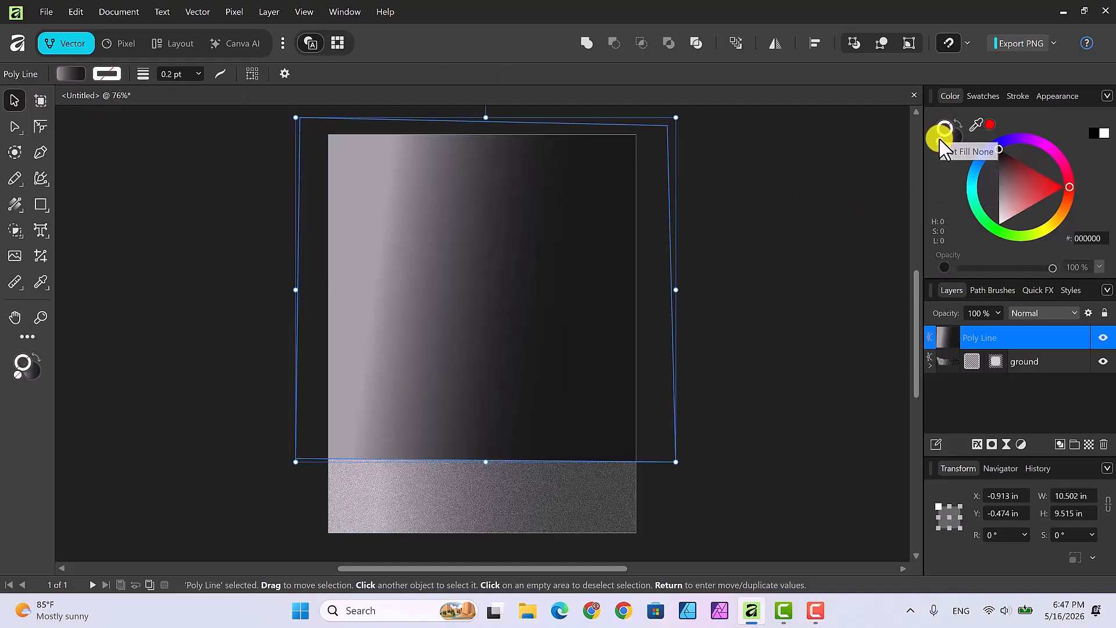
pyautogui.click(955, 137)
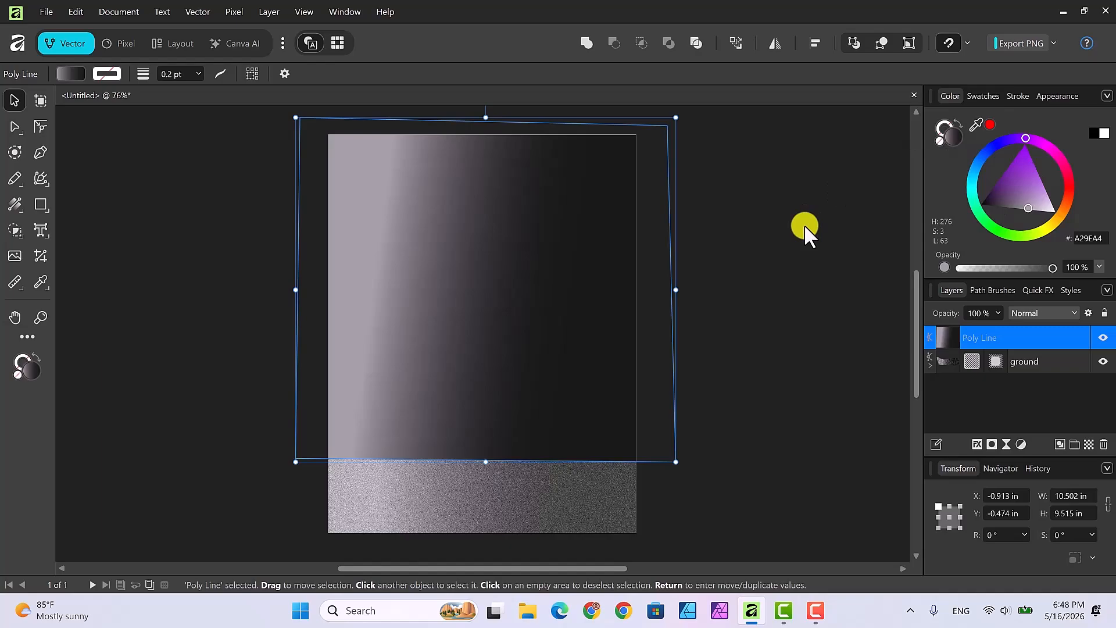
pyautogui.click(1100, 240)
pyautogui.write('618aad')
pyautogui.press('Return')
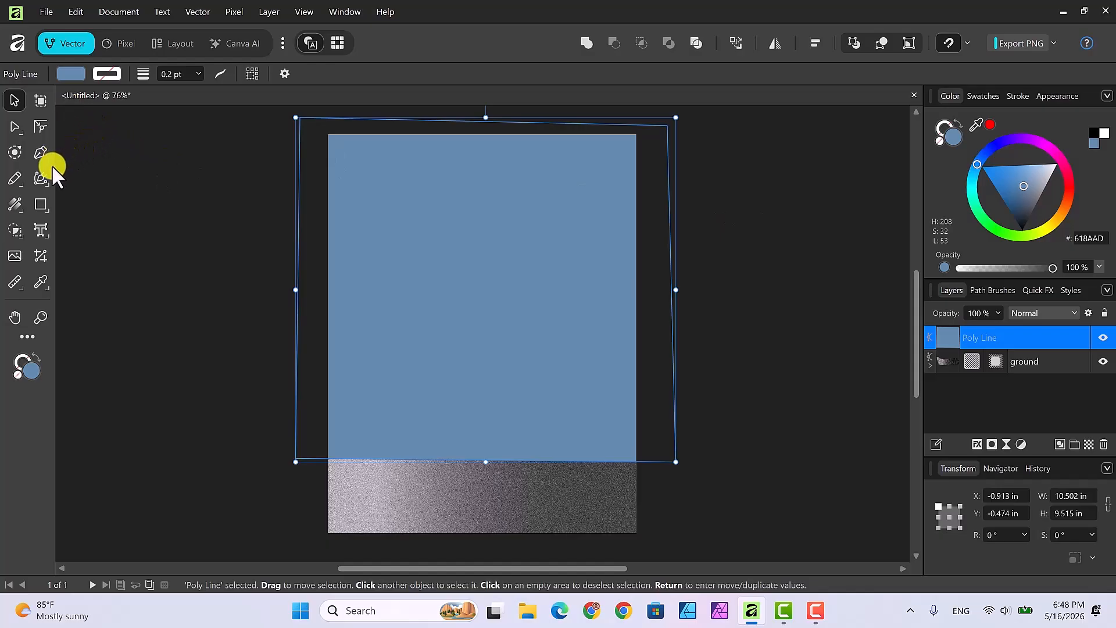
# Step: Apply a radial gradient to the blue shape, centred near its lower-left corner and extending diagonally toward the upper right
pyautogui.click(16, 204)
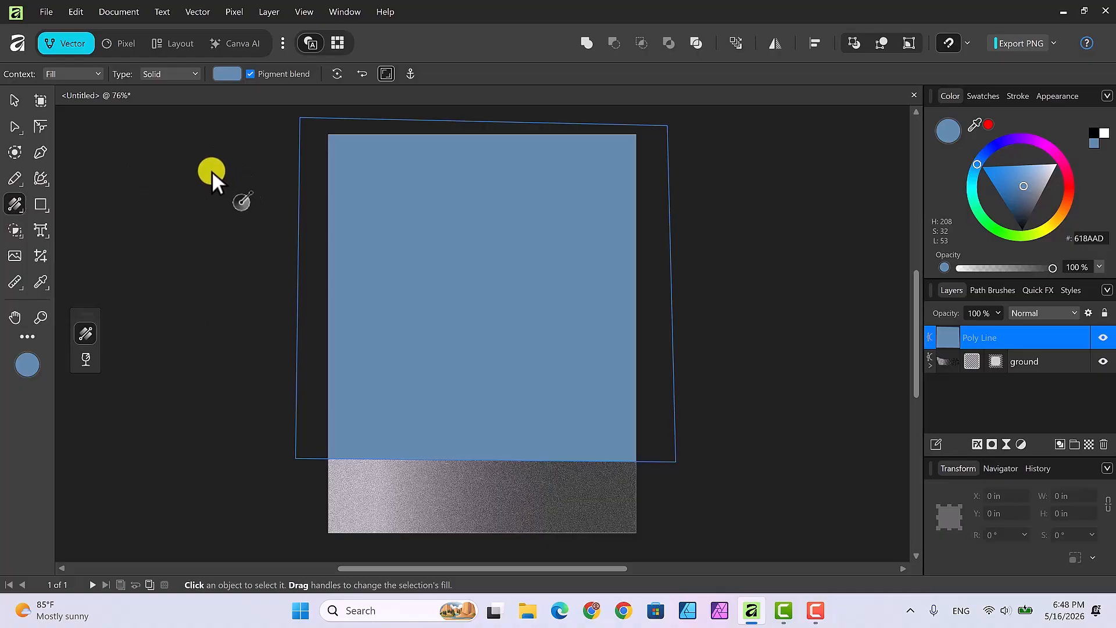
pyautogui.click(194, 74)
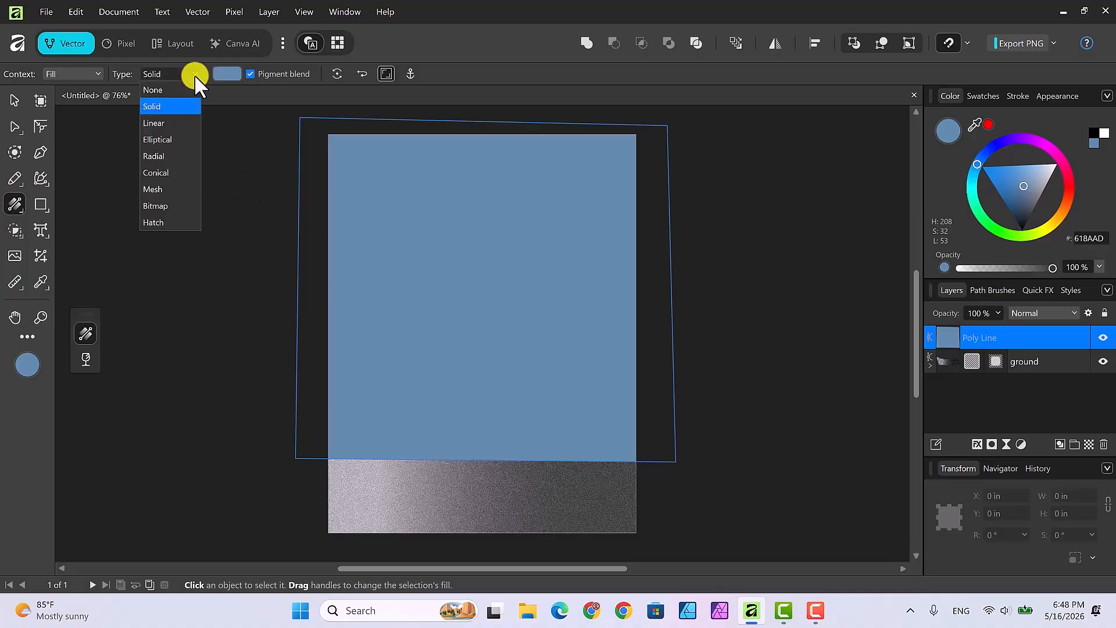
pyautogui.click(166, 155)
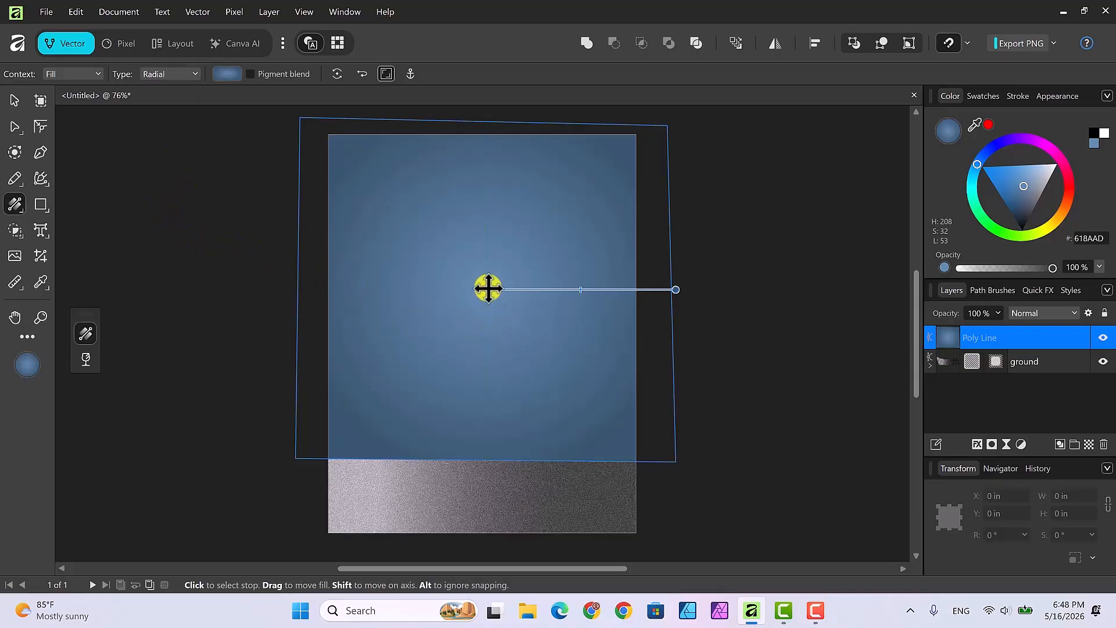
pyautogui.moveTo(486, 289); pyautogui.dragTo(468, 299)
pyautogui.moveTo(446, 320); pyautogui.dragTo(400, 366)
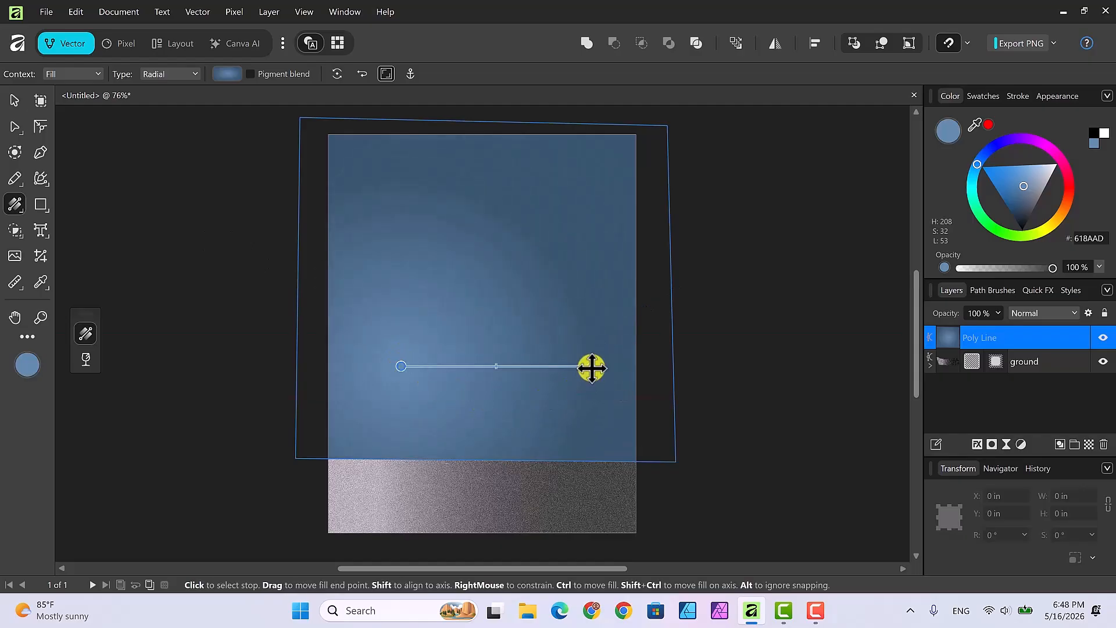
pyautogui.moveTo(591, 366); pyautogui.dragTo(565, 203)
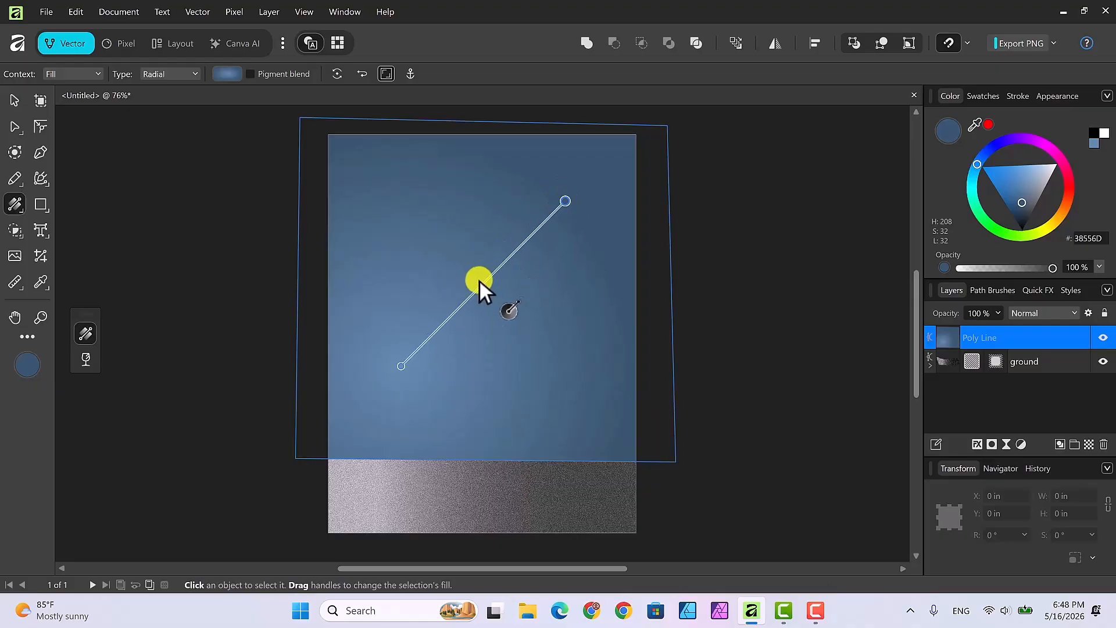
pyautogui.moveTo(401, 369); pyautogui.dragTo(374, 426)
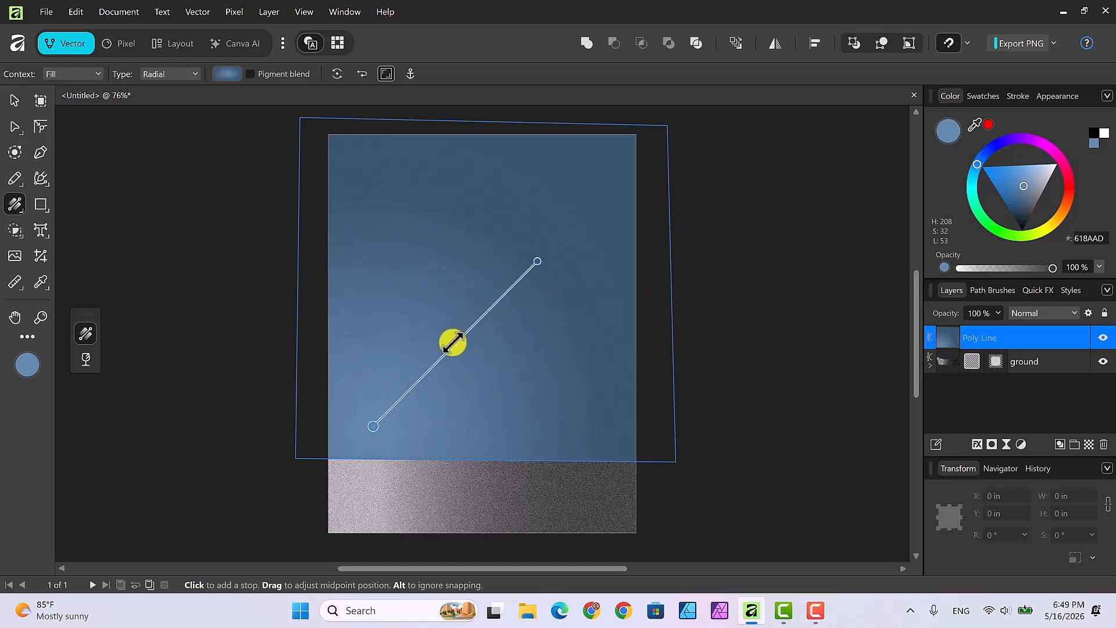
# Step: Refine the sky shape's radial gradient, shifting its centre lower-left, nudging the outer end inward and adjusting the midpoint, and deselect it
pyautogui.moveTo(474, 323); pyautogui.dragTo(456, 344)
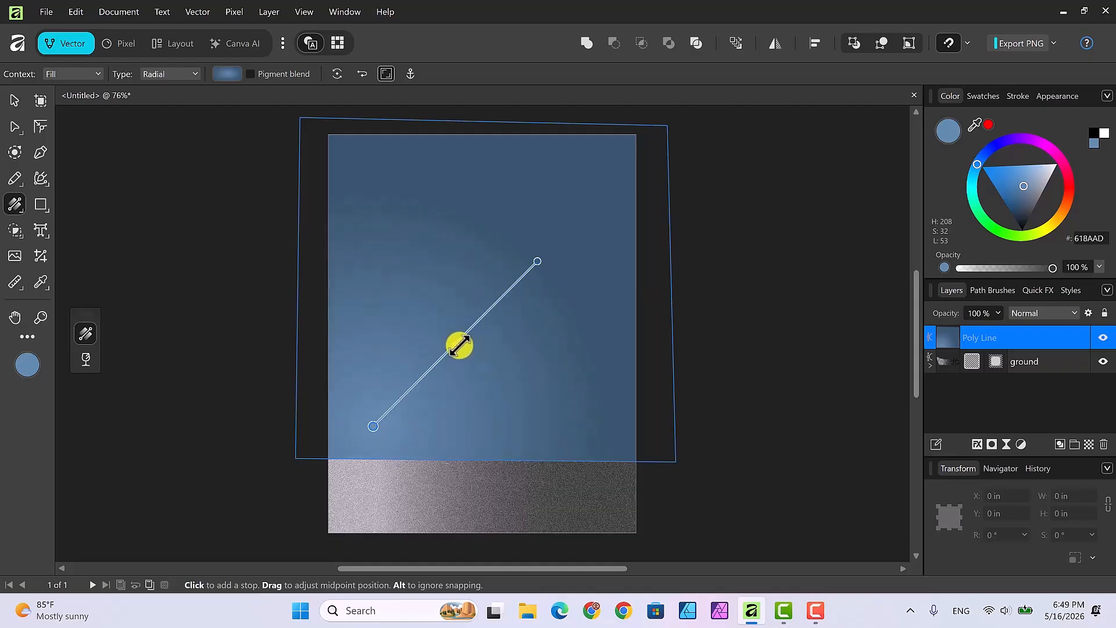
pyautogui.moveTo(372, 428); pyautogui.dragTo(364, 447)
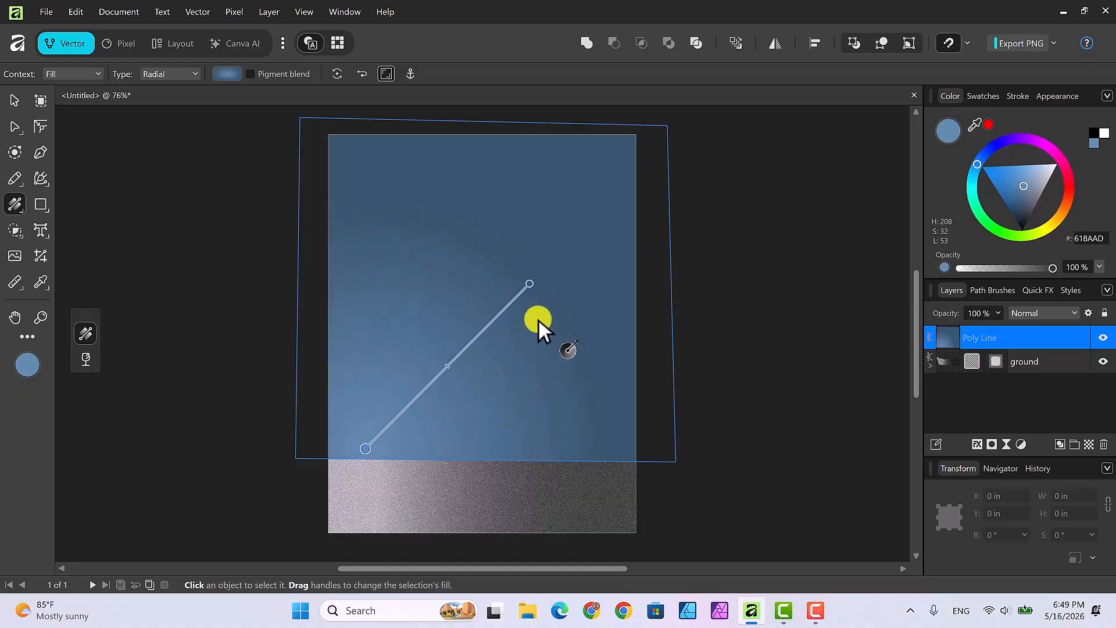
pyautogui.moveTo(530, 284); pyautogui.dragTo(522, 270)
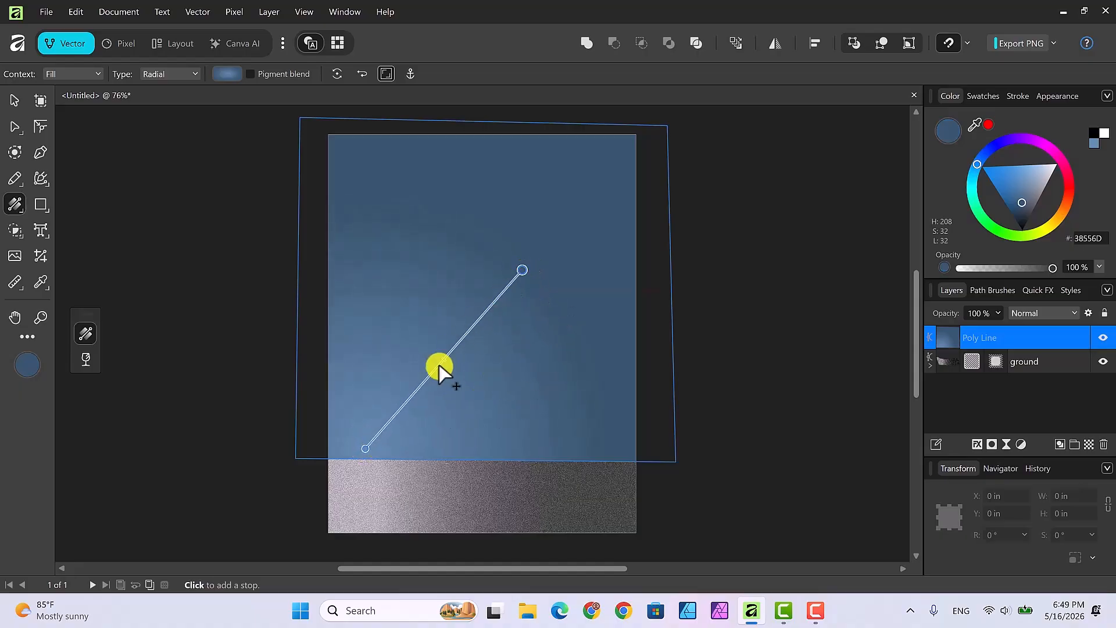
pyautogui.moveTo(443, 356)
pyautogui.mouseDown()
pyautogui.moveTo(433, 373)
pyautogui.moveTo(449, 353)
pyautogui.mouseUp()
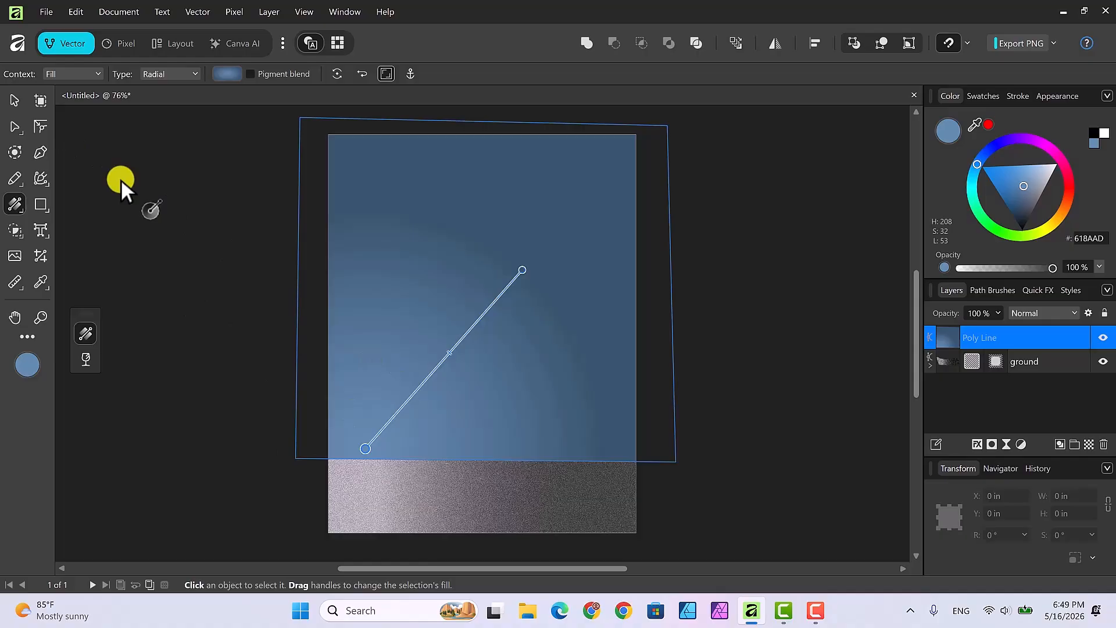
pyautogui.click(12, 99)
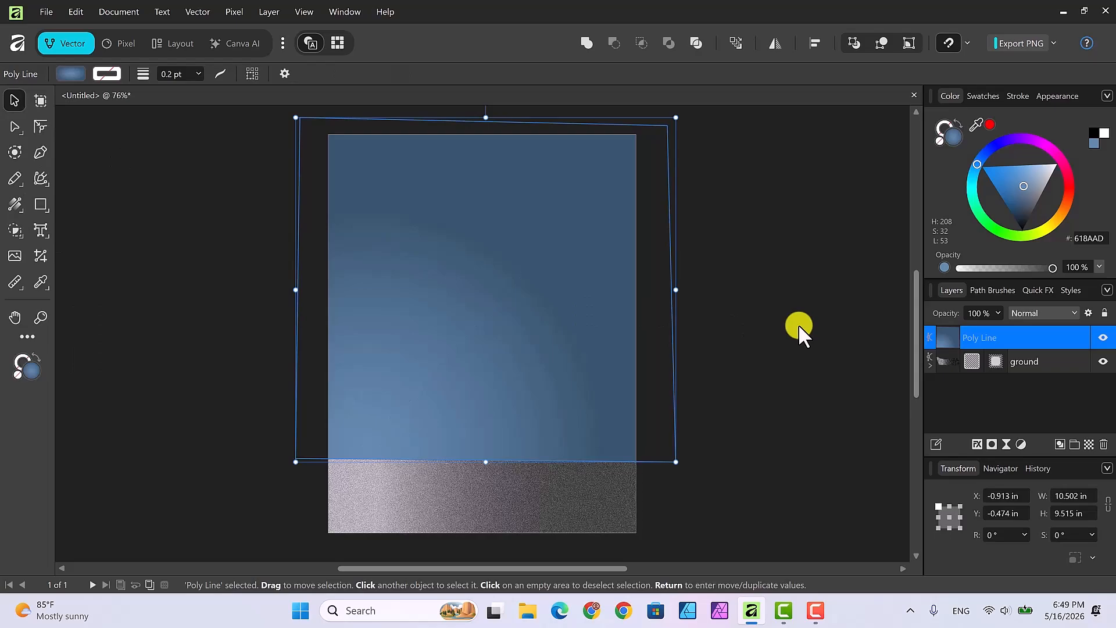
pyautogui.click(797, 323)
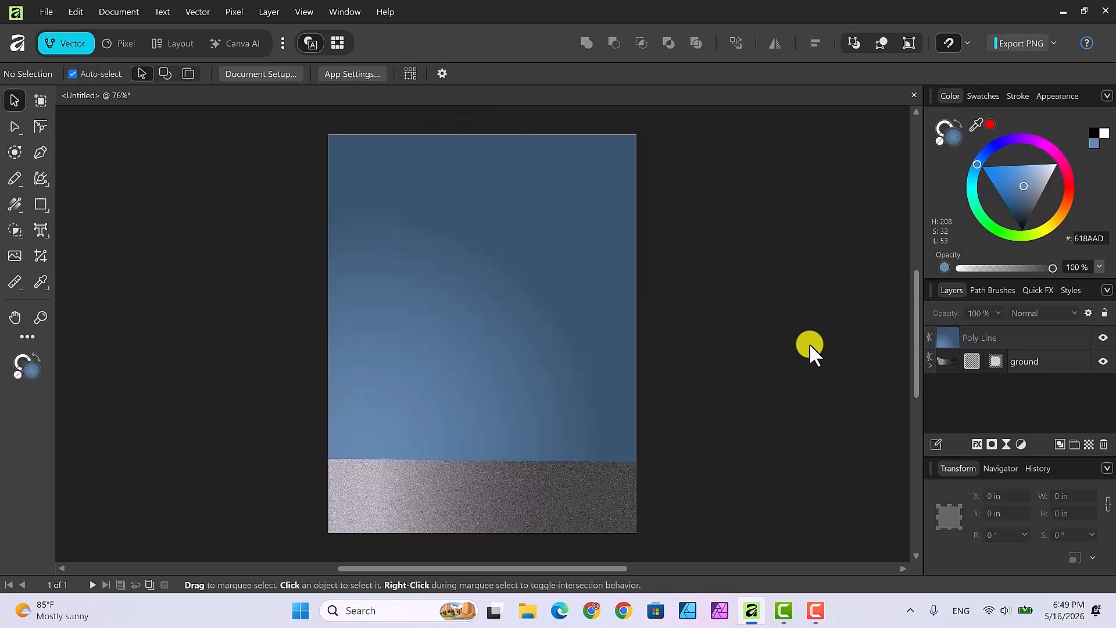
# Step: Rename the blue gradient shape's layer sky and move it one level down, behind the ground
pyautogui.click(988, 336)
pyautogui.doubleClick(988, 337)
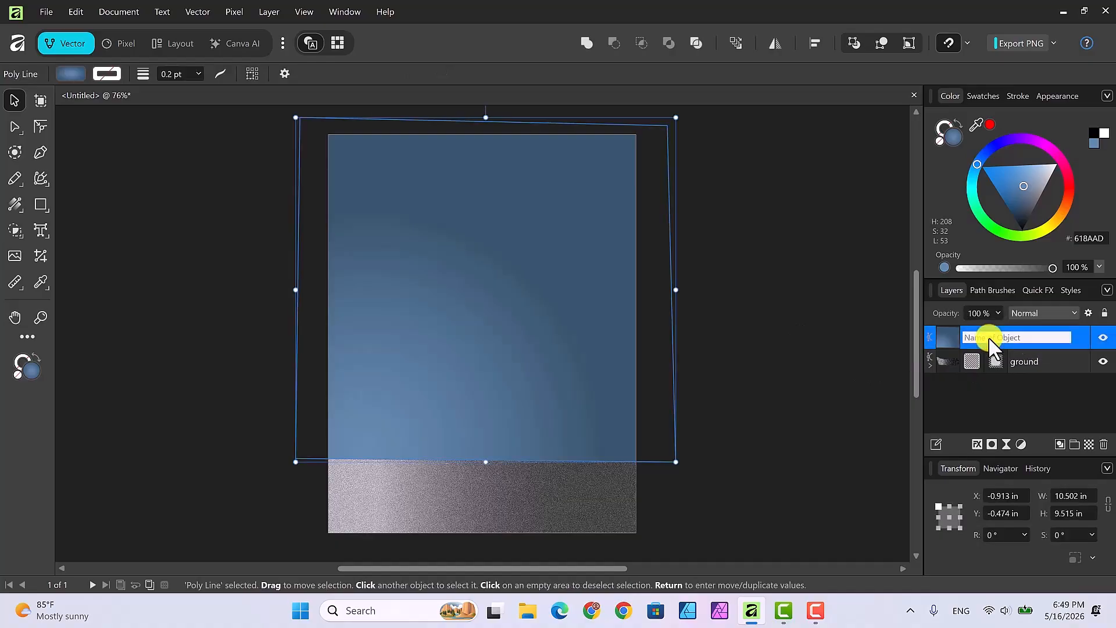
pyautogui.write('sky')
pyautogui.press('Return')
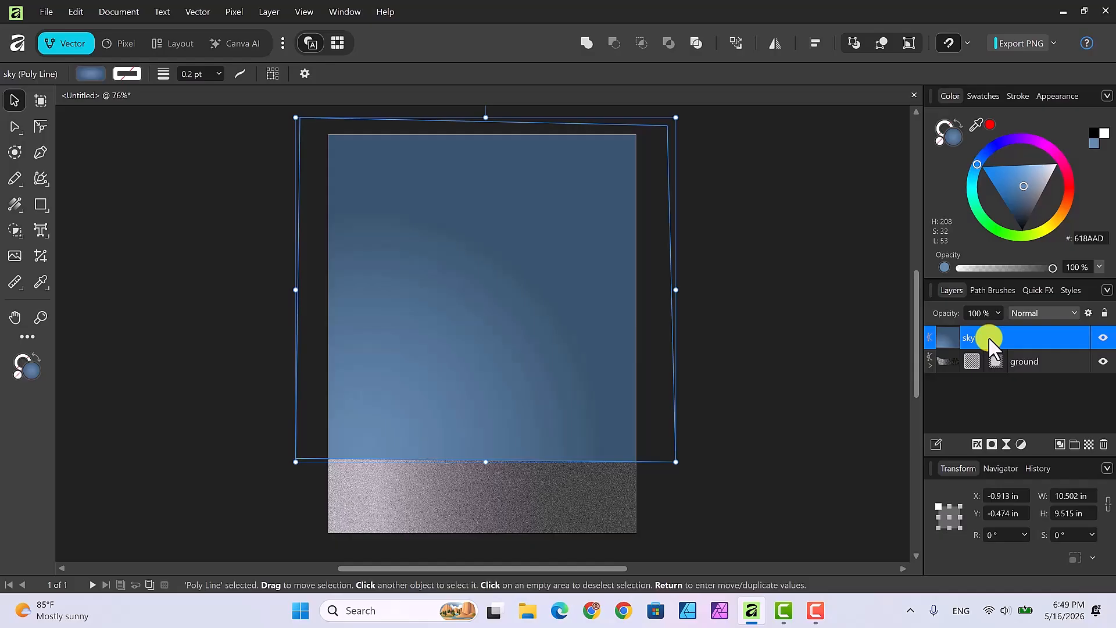
pyautogui.hotkey('ctrl', '[')
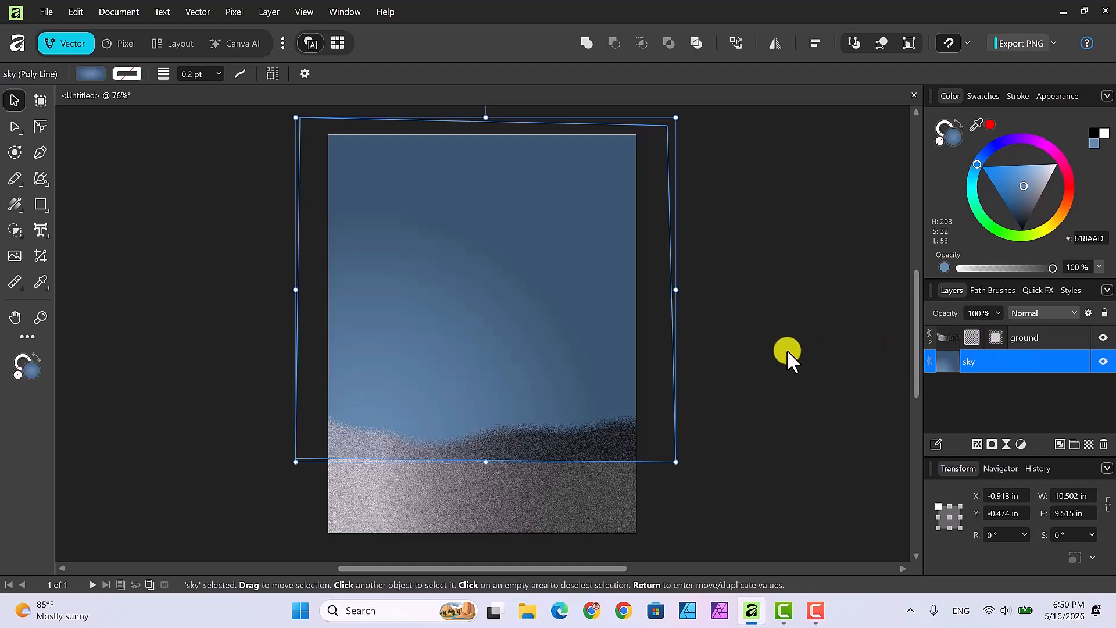
# Step: Move the ground shape up about 3.7 in to the middle of the page, exposing the area beneath it
pyautogui.click(680, 407)
pyautogui.click(605, 441)
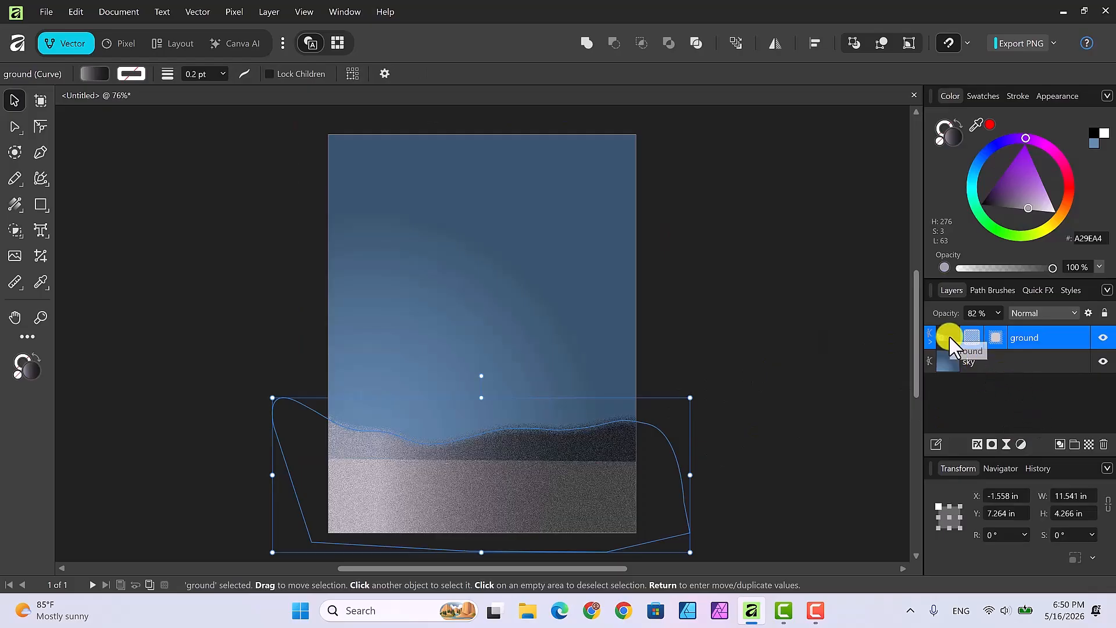
pyautogui.click(931, 338)
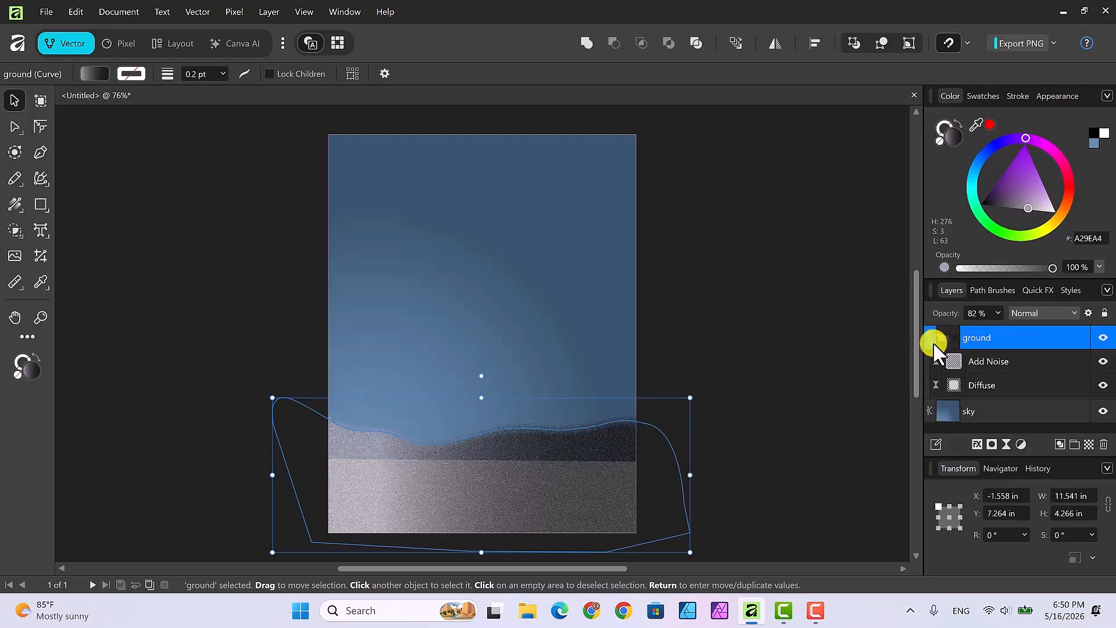
pyautogui.click(825, 359)
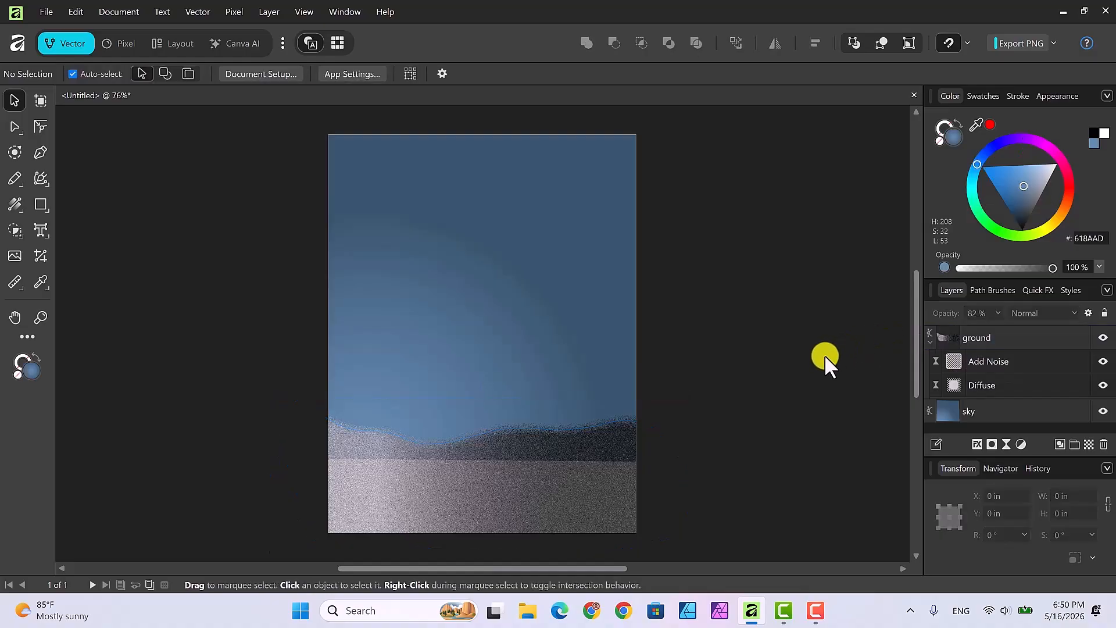
pyautogui.click(613, 490)
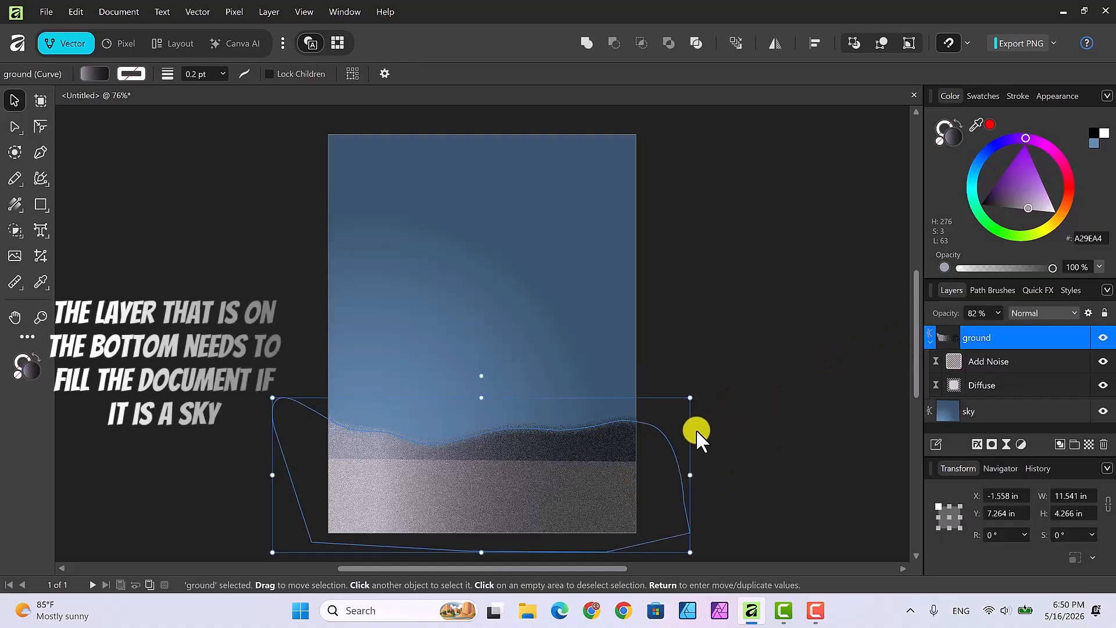
pyautogui.moveTo(601, 483); pyautogui.dragTo(596, 357)
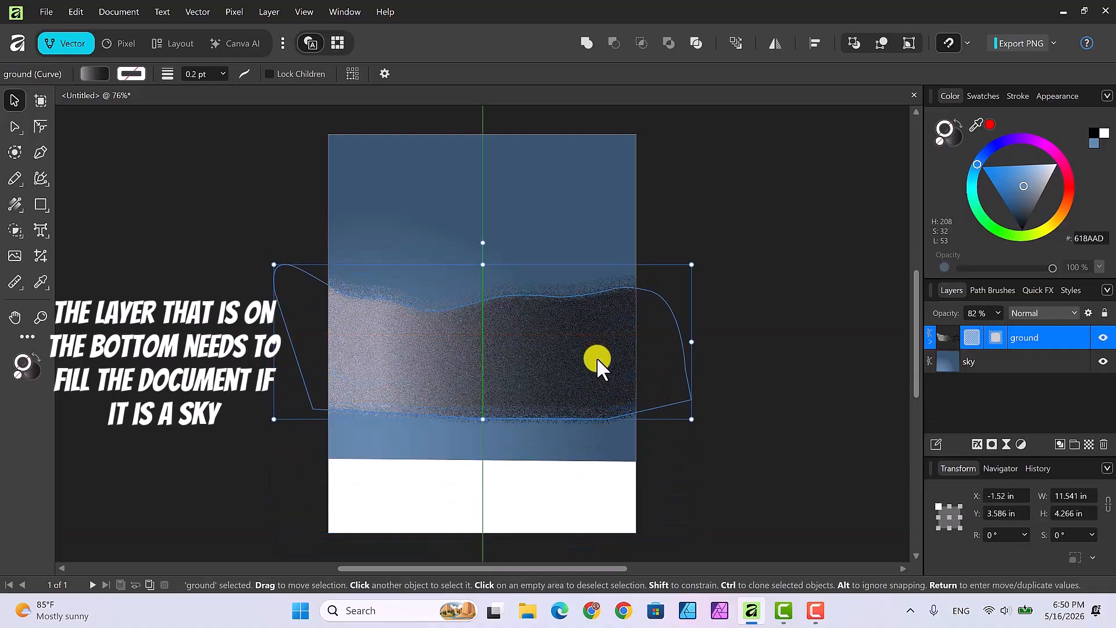
# Step: Stretch the sky shape's lower edge past the page bottom, making it about 12 in tall
pyautogui.click(595, 457)
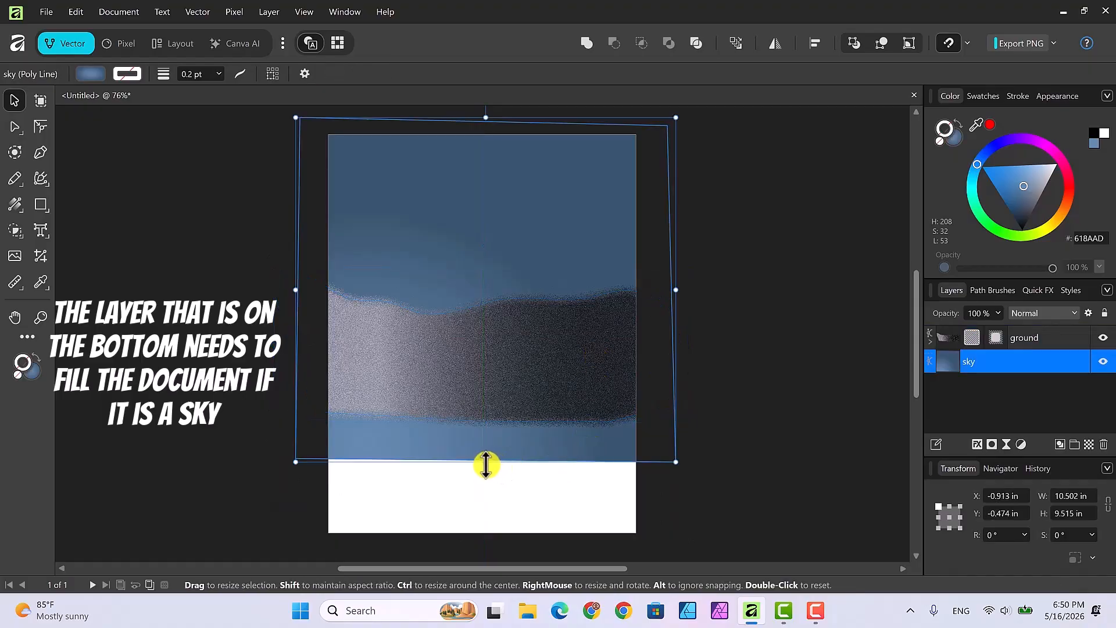
pyautogui.moveTo(486, 464); pyautogui.dragTo(481, 545)
pyautogui.doubleClick(994, 337)
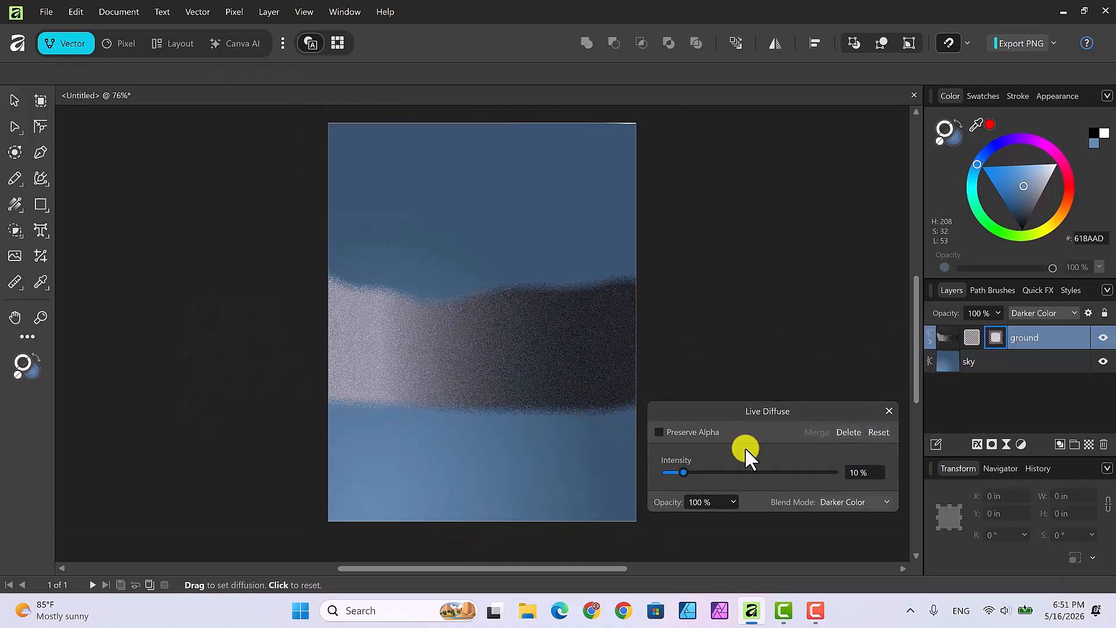
pyautogui.click(889, 410)
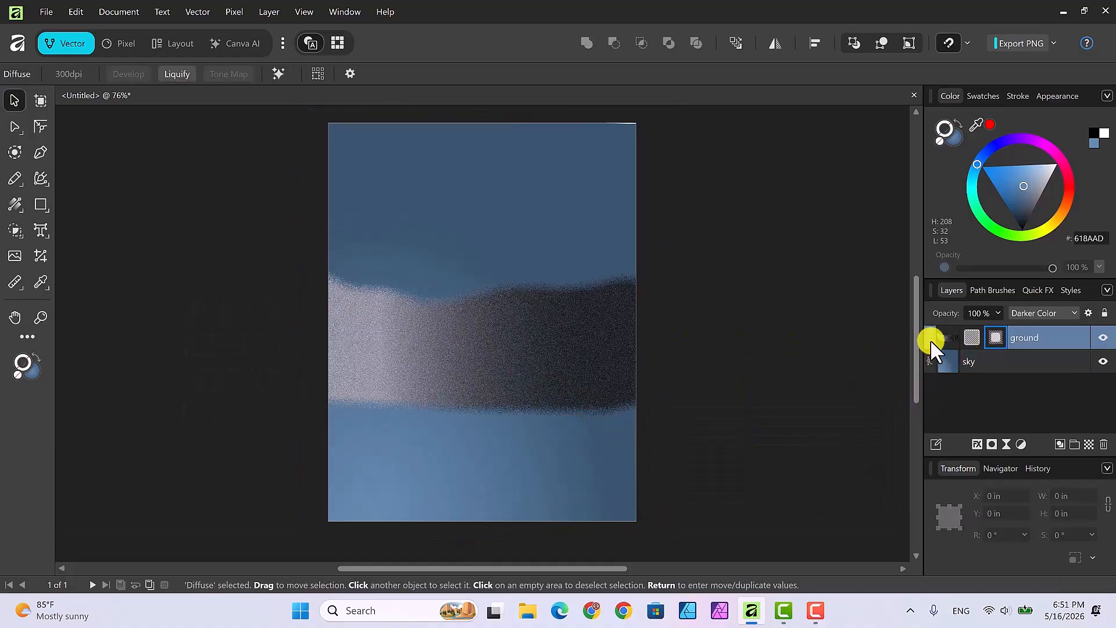
# Step: Move the ground shape back down over the lower part of the page and deselect it
pyautogui.click(517, 371)
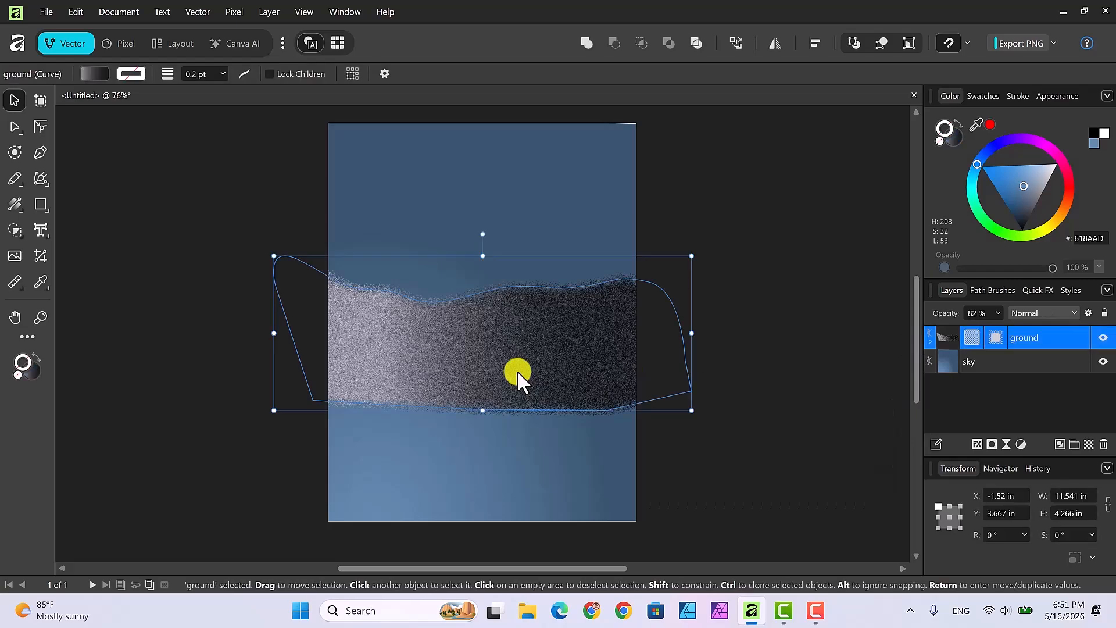
pyautogui.moveTo(517, 371); pyautogui.dragTo(514, 493)
pyautogui.click(754, 397)
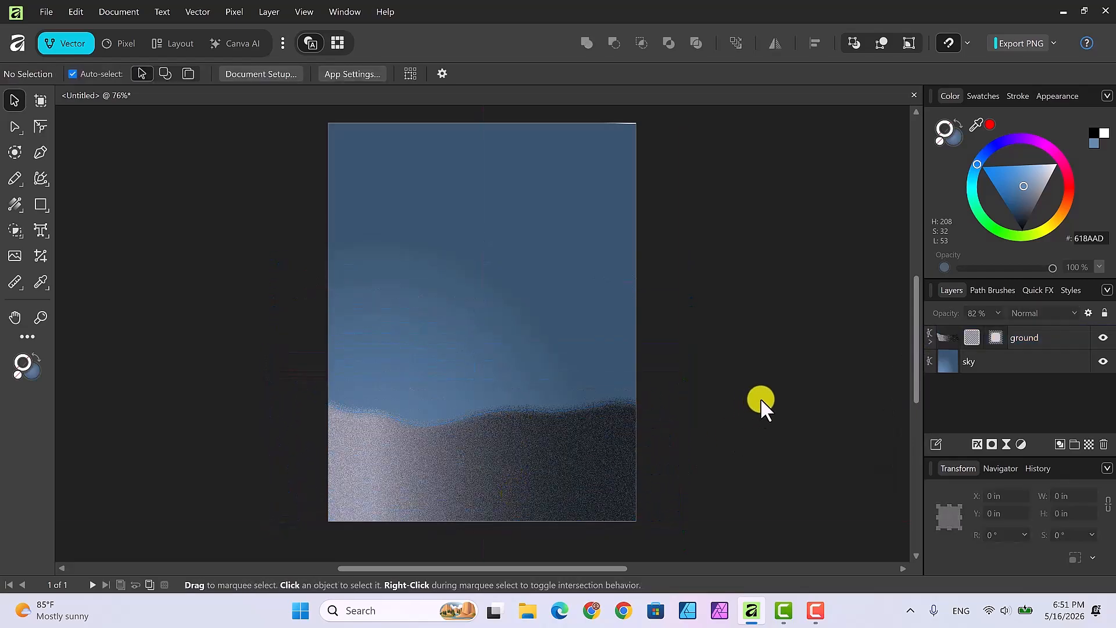
# Step: Extend the sky shape's upper edge farther above the page, making it about 12.6 in tall
pyautogui.click(1002, 361)
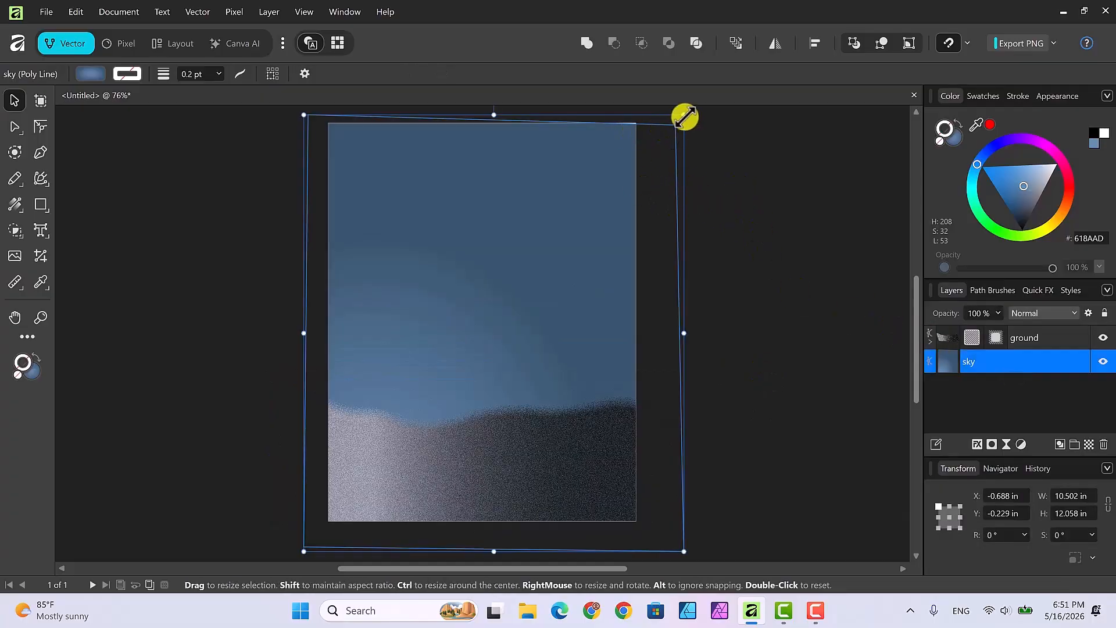
pyautogui.moveTo(684, 117); pyautogui.dragTo(686, 110)
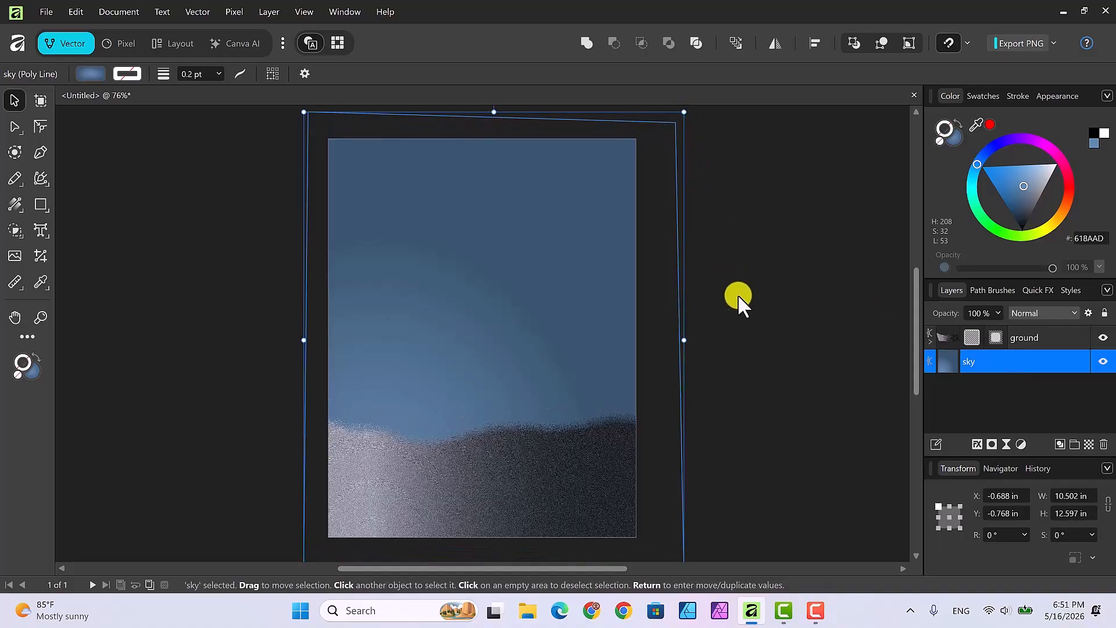
pyautogui.click(776, 328)
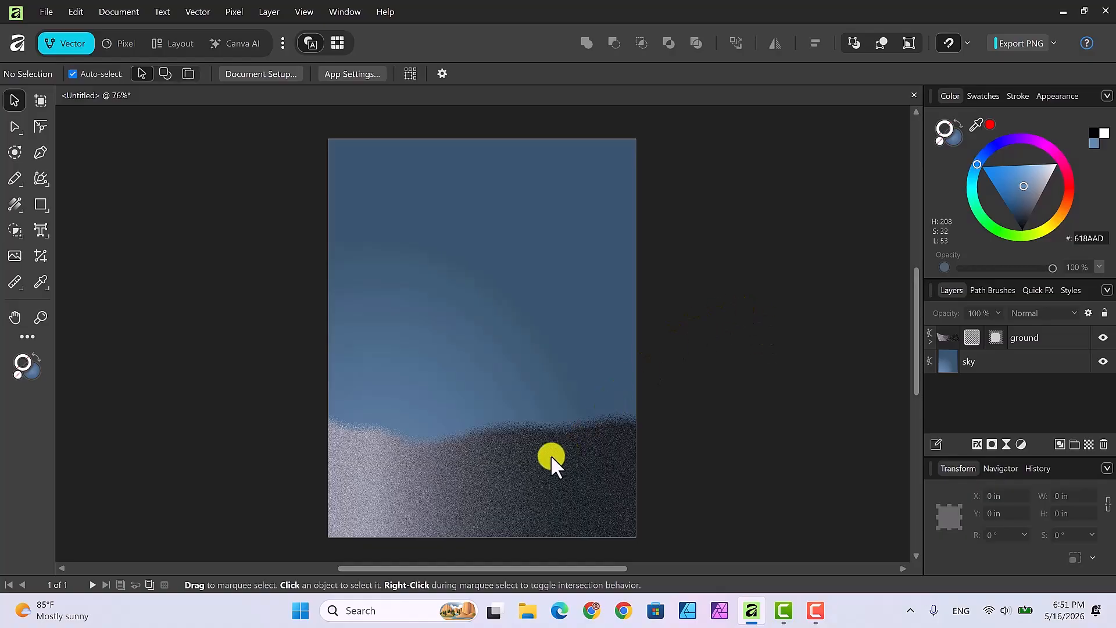
# Step: Pull the ground shape's upper edge down slightly to lower the horizon, and deselect it
pyautogui.click(1041, 340)
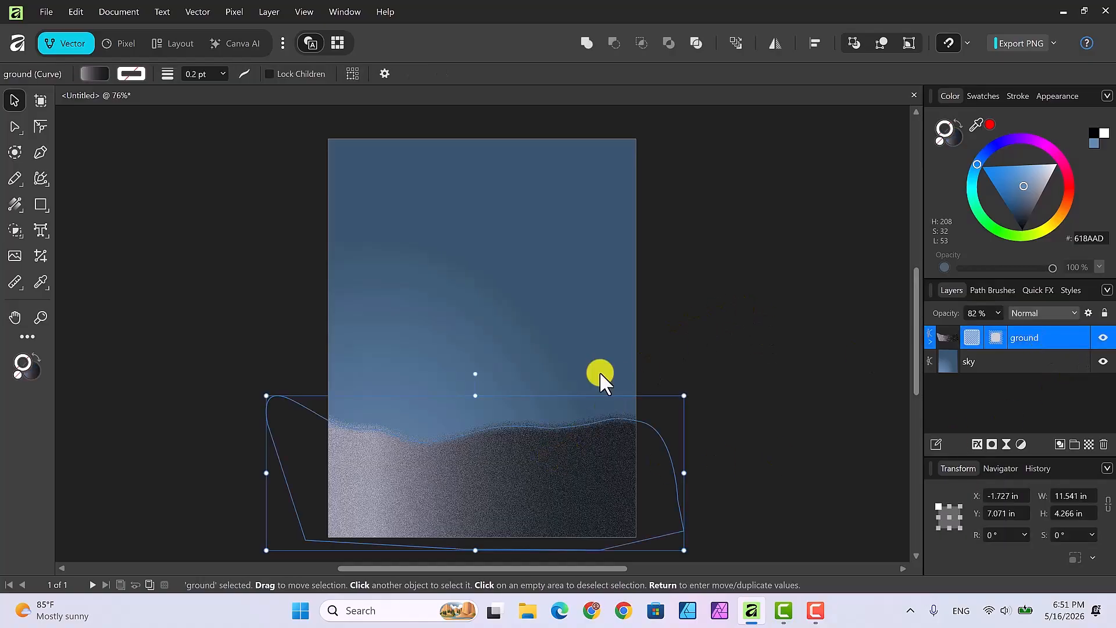
pyautogui.moveTo(476, 397); pyautogui.dragTo(472, 420)
pyautogui.click(690, 362)
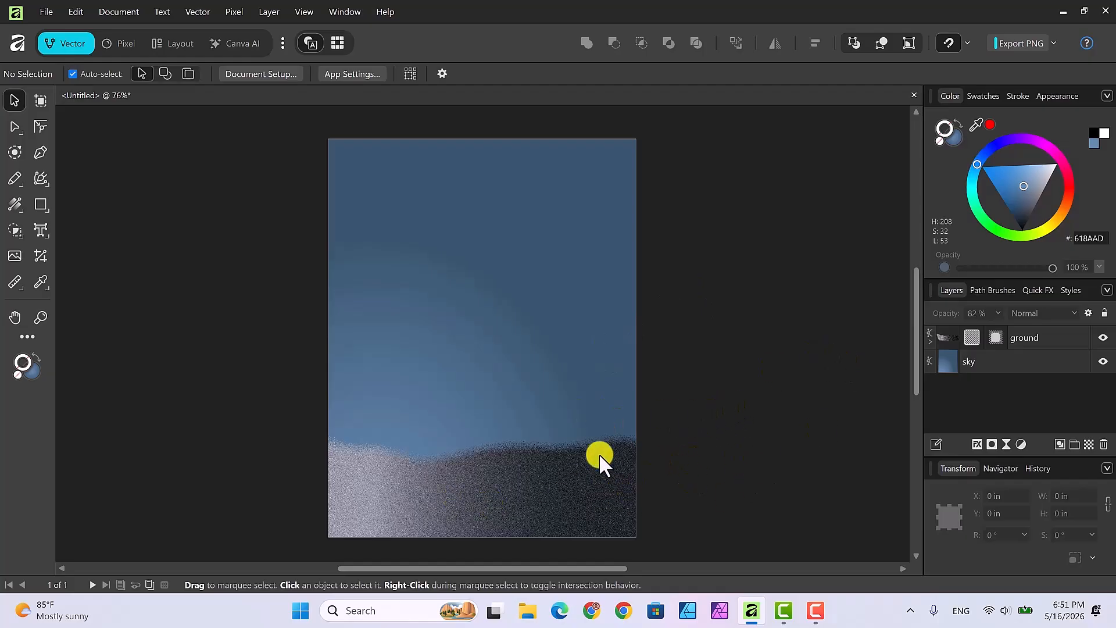
# Step: Add a live Add Noise filter to the sky with Gaussian, monochromatic noise at 79% intensity
pyautogui.click(1017, 358)
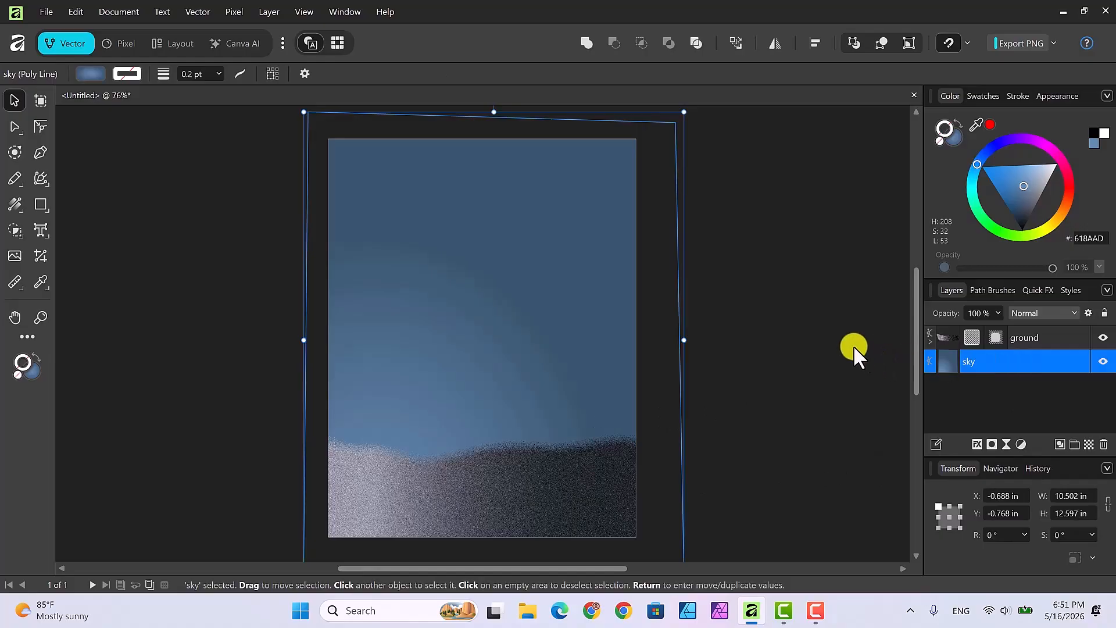
pyautogui.click(1008, 444)
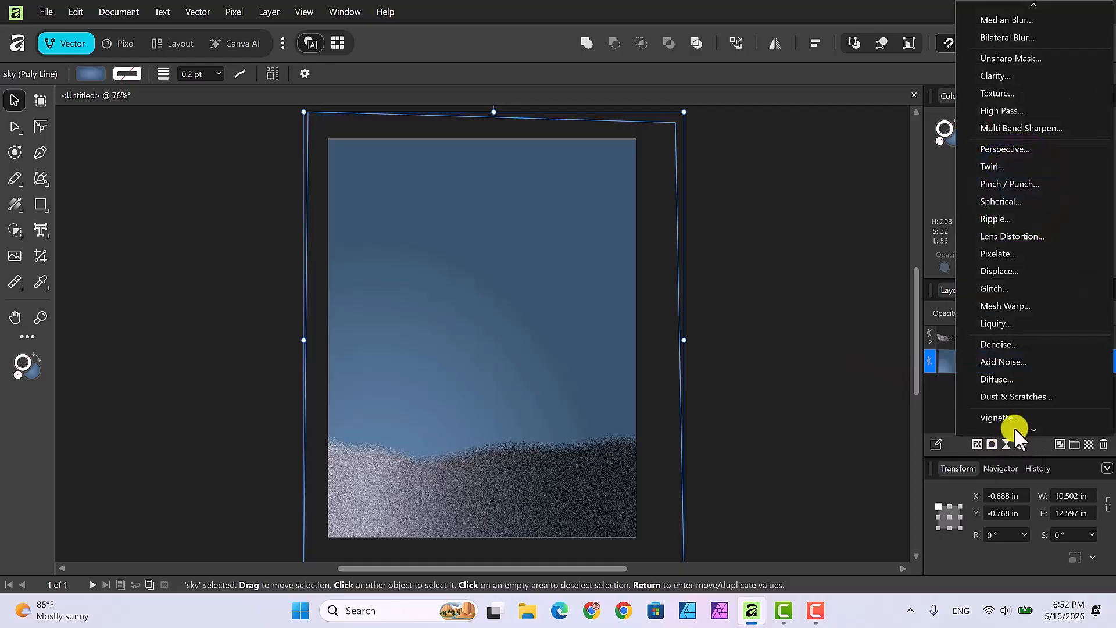
pyautogui.click(1019, 361)
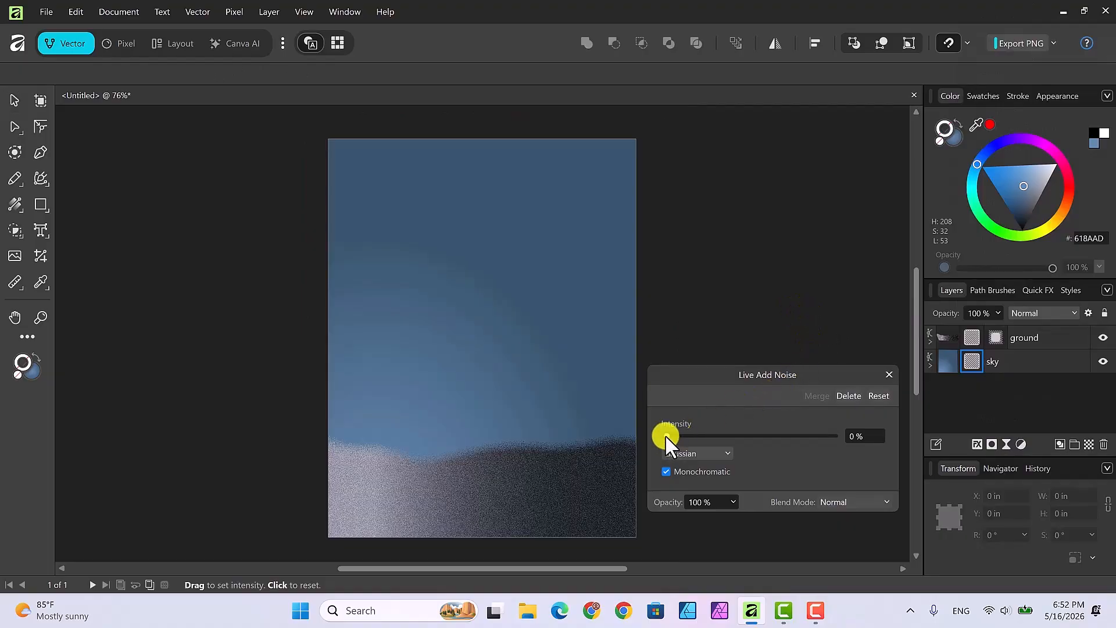
pyautogui.moveTo(675, 436); pyautogui.dragTo(783, 437)
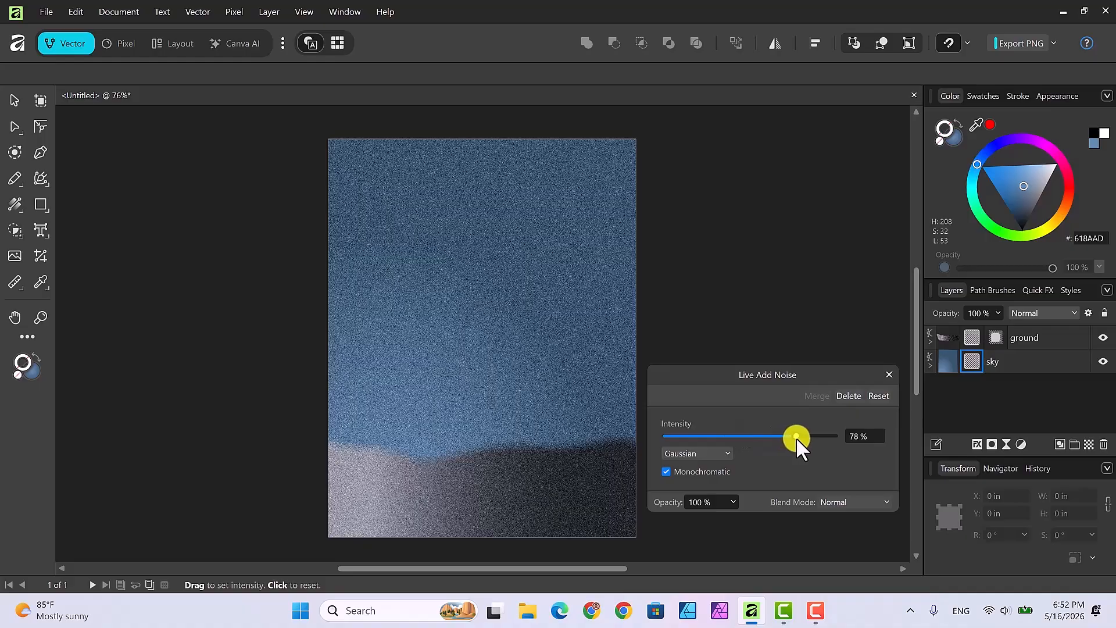
pyautogui.moveTo(799, 437); pyautogui.dragTo(798, 437)
# Step: Set the sky noise filter's blend mode to Overlay and close its settings
pyautogui.click(888, 501)
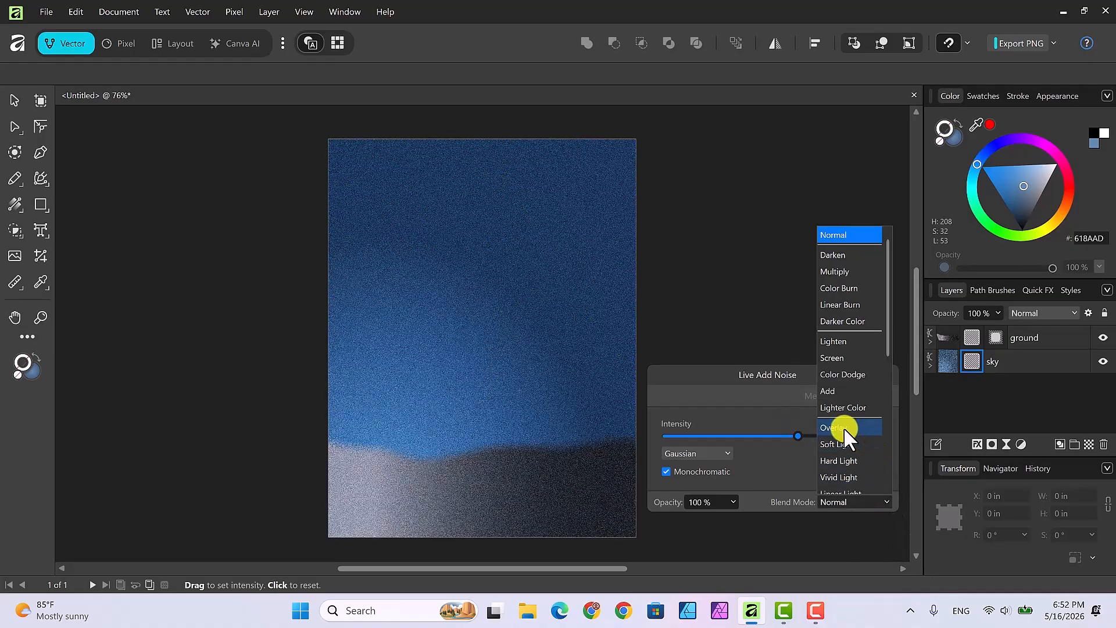
pyautogui.click(843, 427)
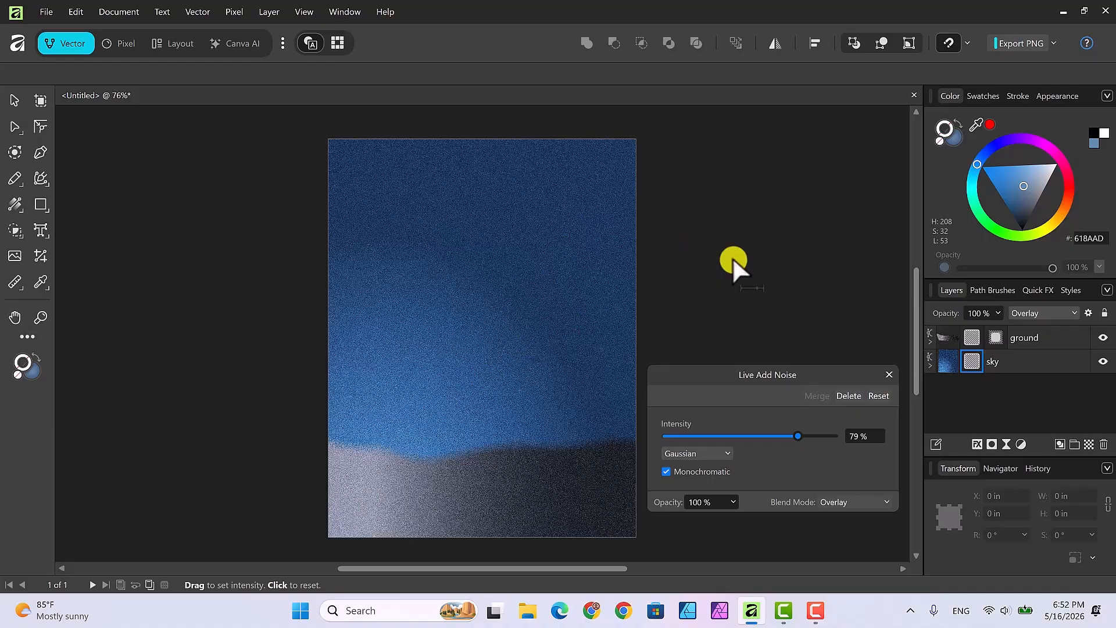
pyautogui.click(890, 374)
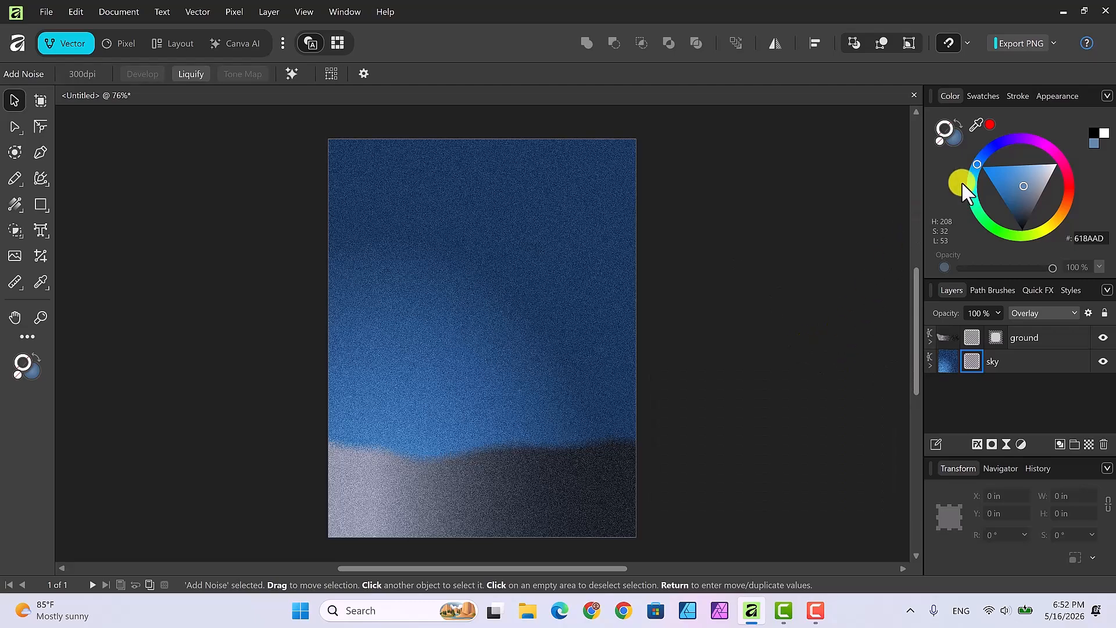
# Step: Set the fill colour to black and draw a rectangle about 1 by 1.9 in on the left side of the sky
pyautogui.click(955, 137)
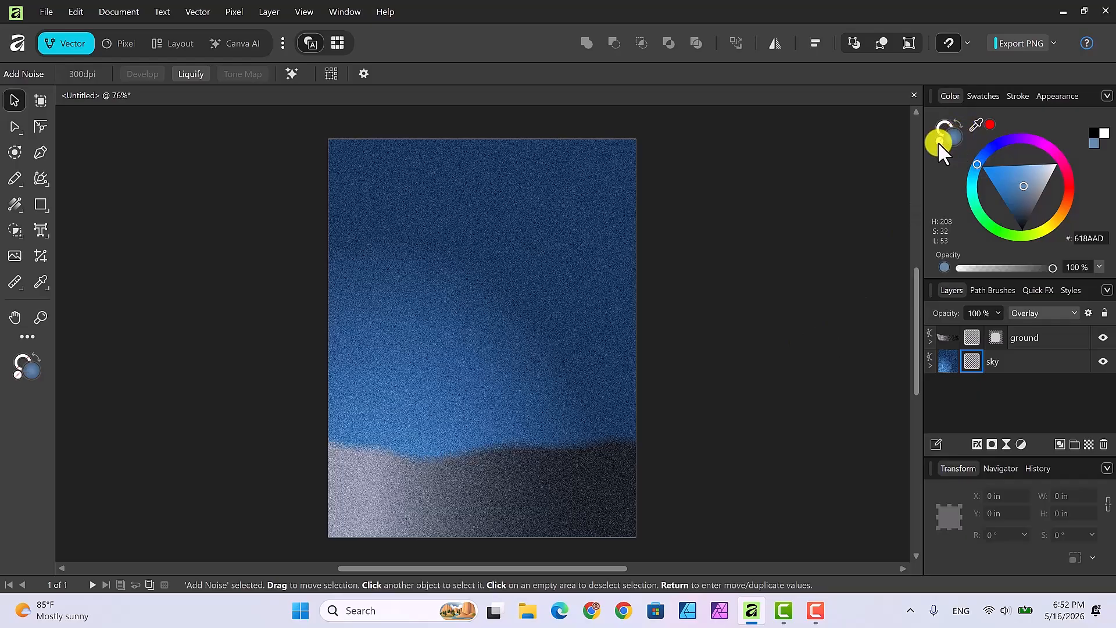
pyautogui.click(1094, 134)
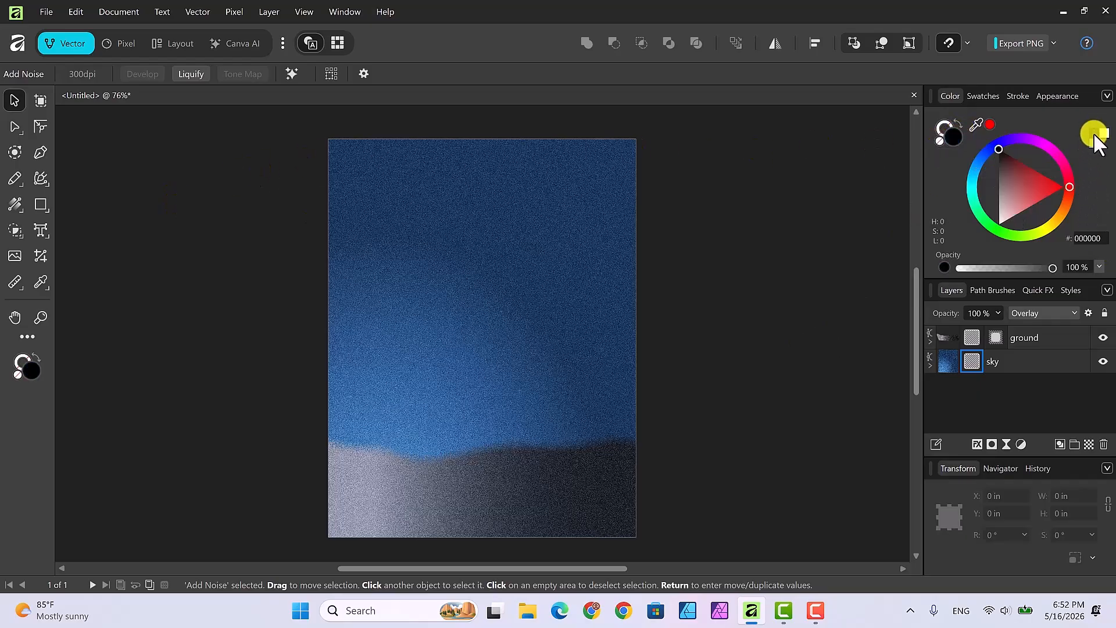
pyautogui.click(39, 205)
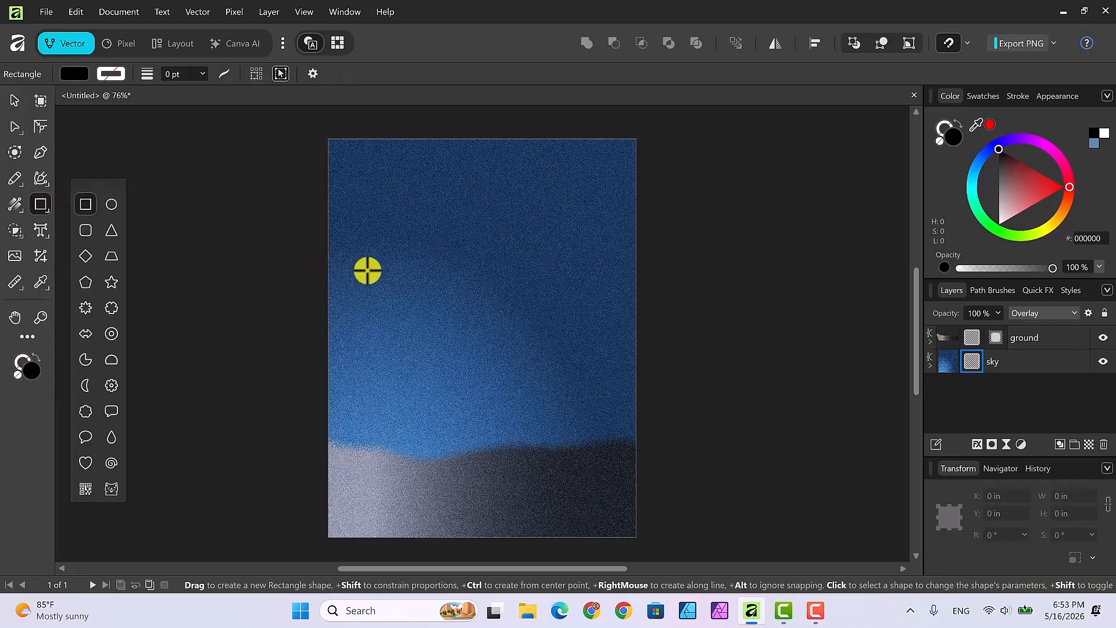
pyautogui.moveTo(367, 270); pyautogui.dragTo(386, 343)
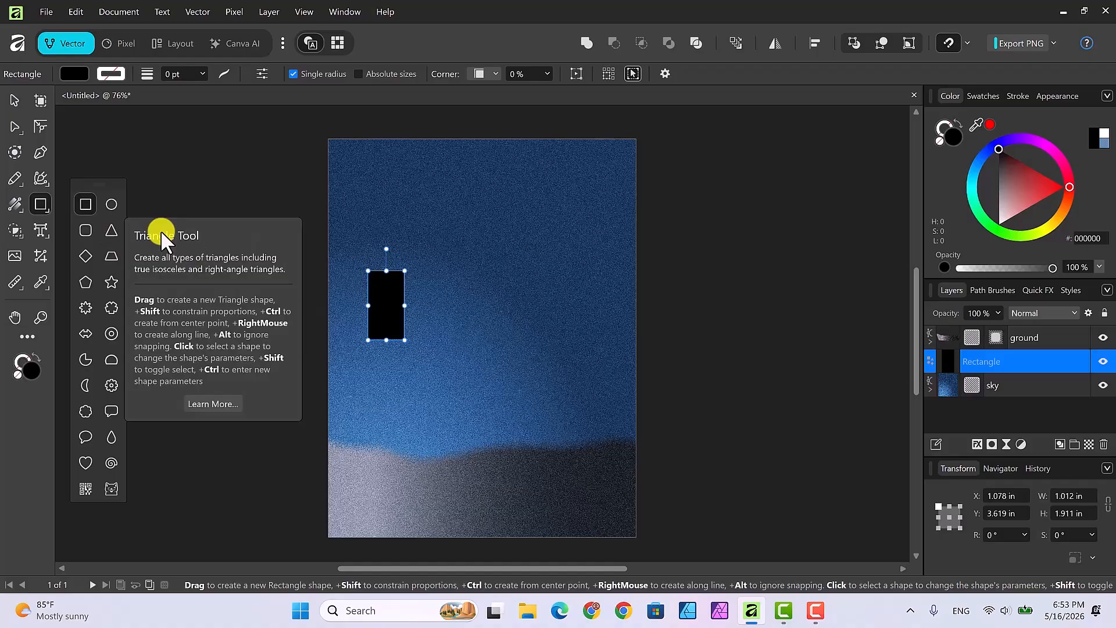
# Step: Draw a black trapezoid about 1.4 by 1 in mid-sky and a rounded rectangle about 0.7 by 0.9 in above it
pyautogui.click(112, 256)
pyautogui.moveTo(463, 256); pyautogui.dragTo(515, 293)
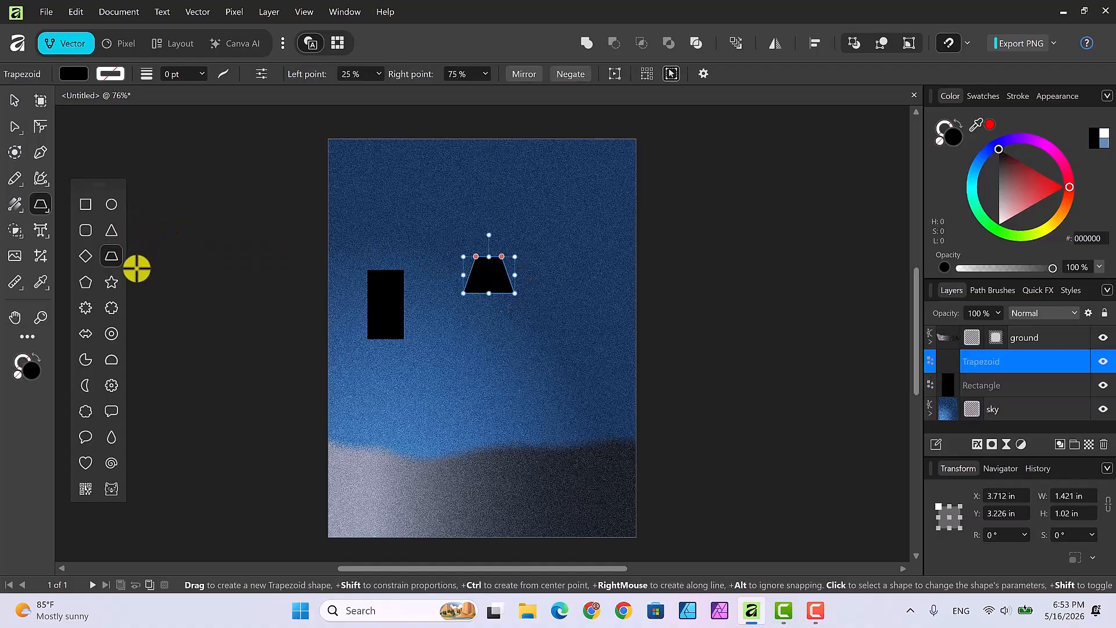
pyautogui.click(85, 229)
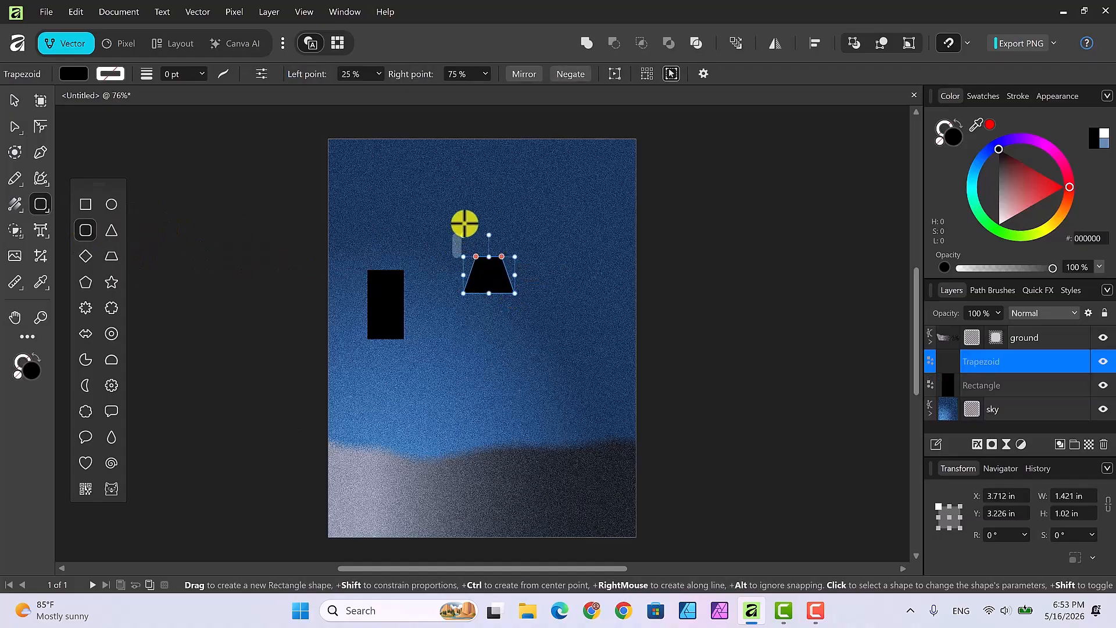
pyautogui.moveTo(438, 189); pyautogui.dragTo(463, 223)
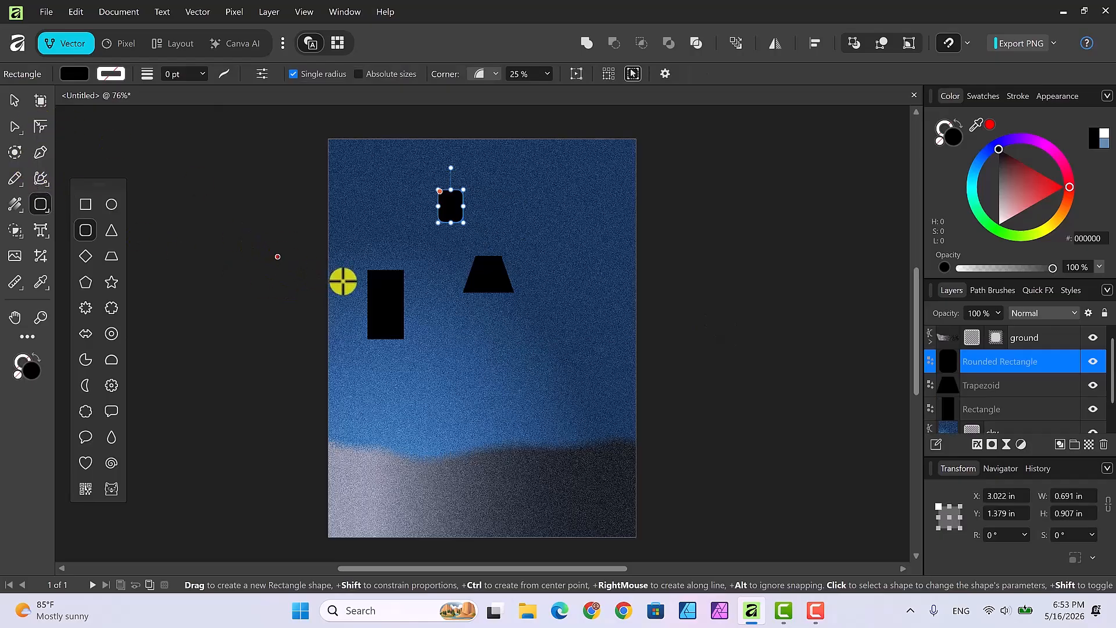
# Step: Move the black rectangle down so its base overlaps the horizon on the left side of the ground
pyautogui.click(16, 100)
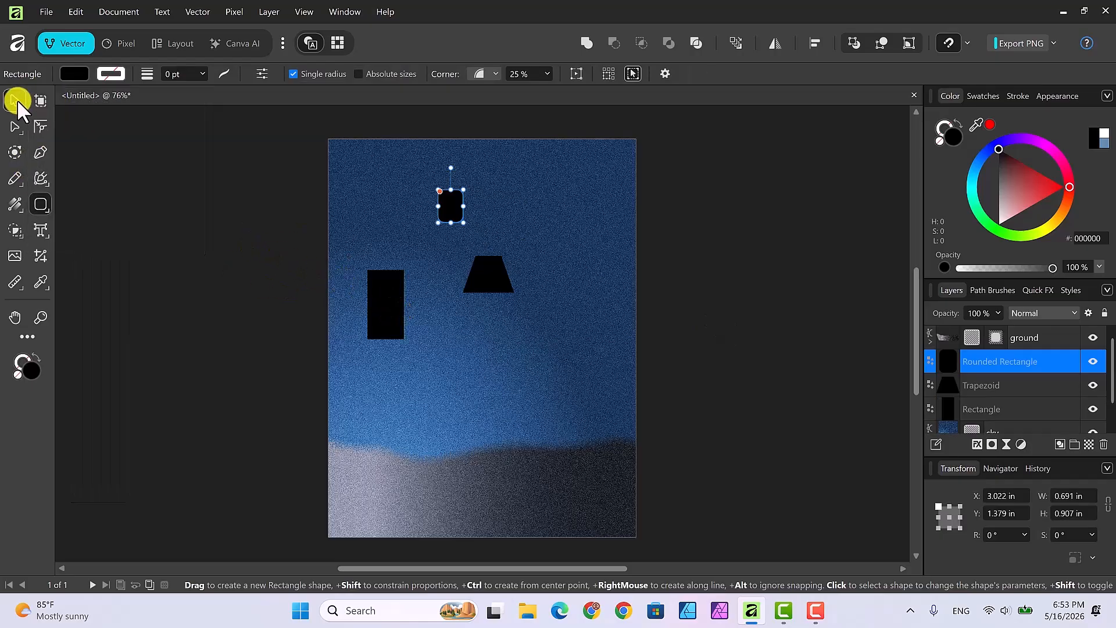
pyautogui.click(384, 295)
pyautogui.moveTo(384, 296); pyautogui.dragTo(393, 414)
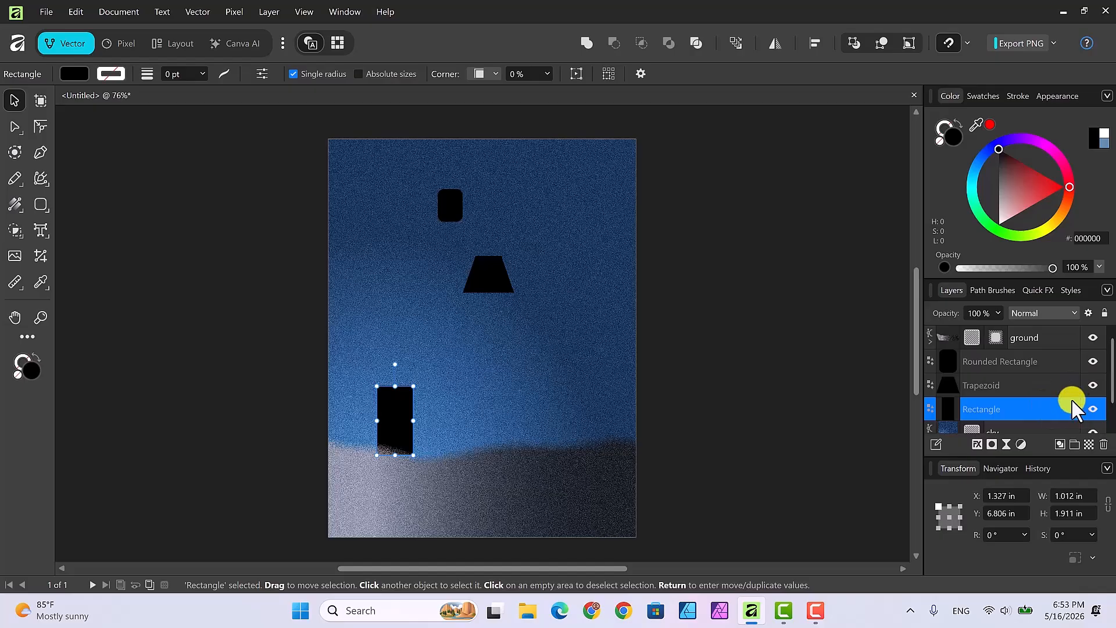
# Step: Send the ground shape backward behind the three black shapes, keeping it above the sky, and deselect it
pyautogui.doubleClick(992, 338)
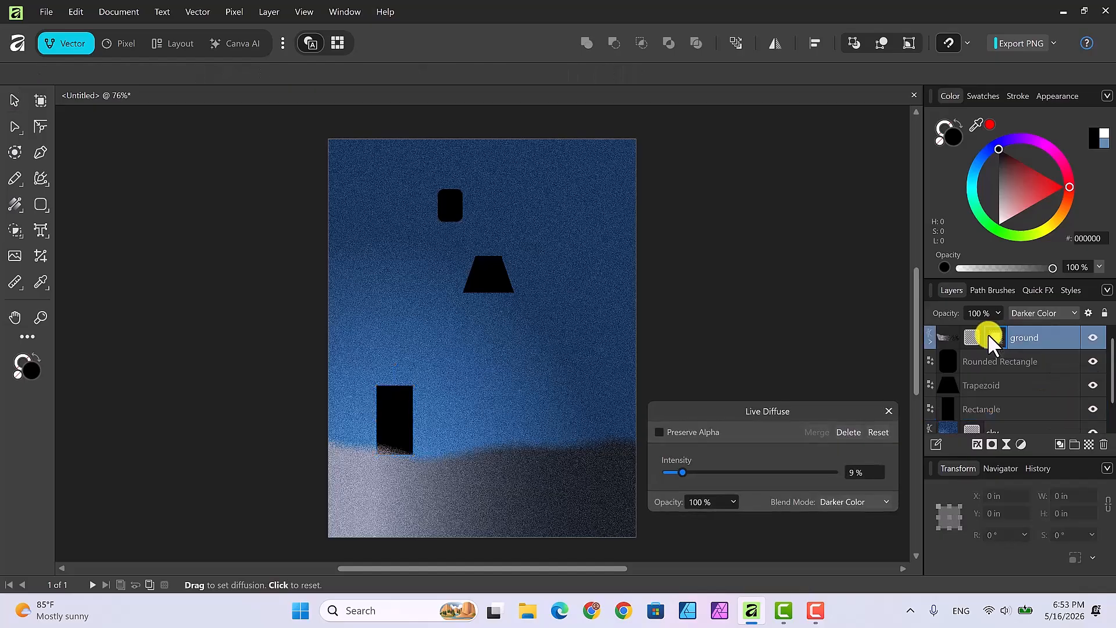
pyautogui.click(949, 335)
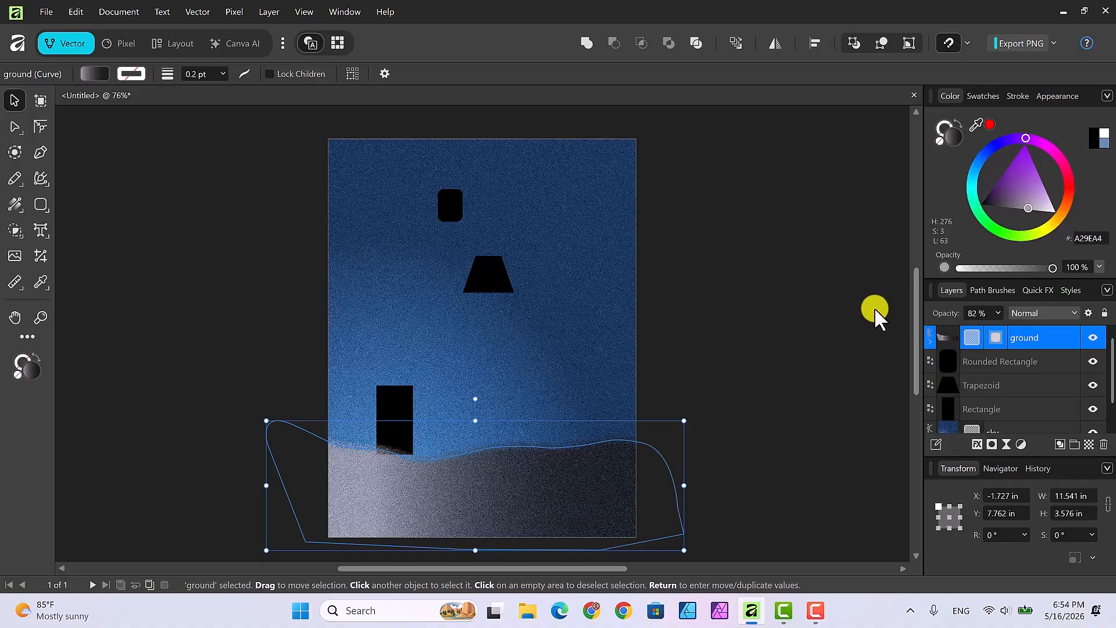
pyautogui.hotkey('ctrl', '[')
pyautogui.hotkey('ctrl', '[')
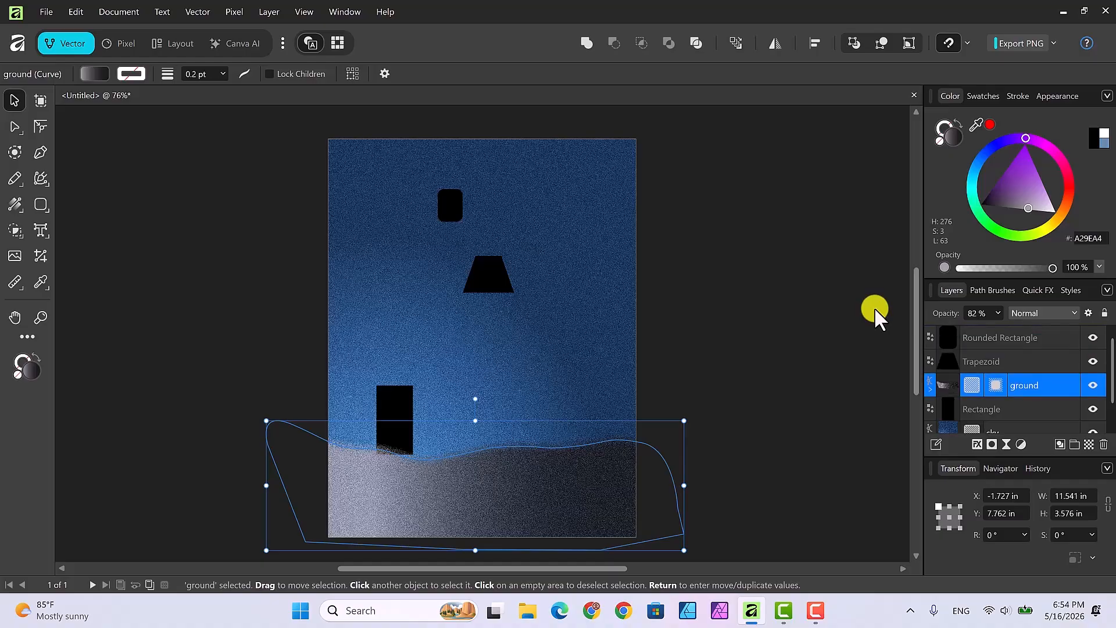
pyautogui.hotkey('ctrl', '[')
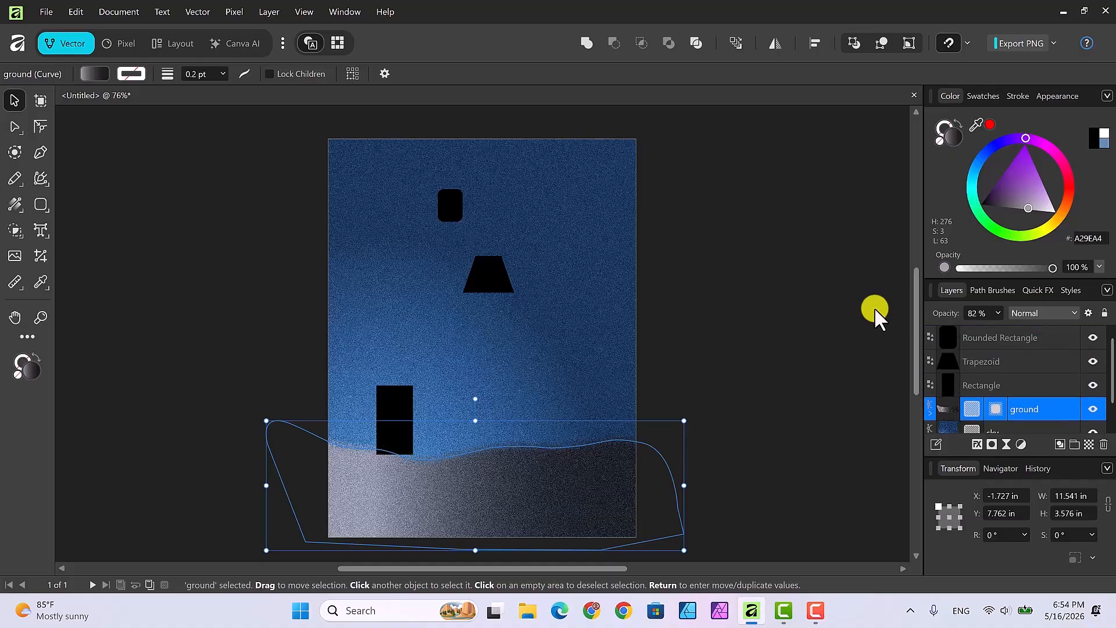
pyautogui.click(862, 285)
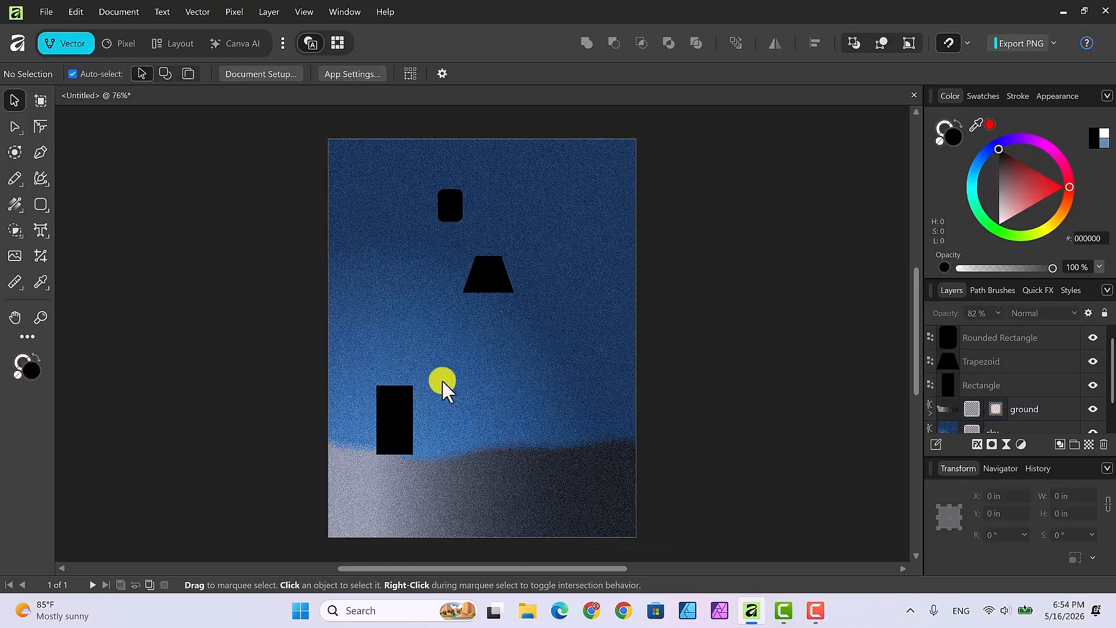
# Step: Lower the rectangle onto the ground, shrink it to about 0.67 by 1.74 in, and fit the trapezoid on top at about 0.73 in tall
pyautogui.click(397, 413)
pyautogui.moveTo(397, 413)
pyautogui.mouseDown()
pyautogui.moveTo(394, 434)
pyautogui.moveTo(405, 434)
pyautogui.mouseUp()
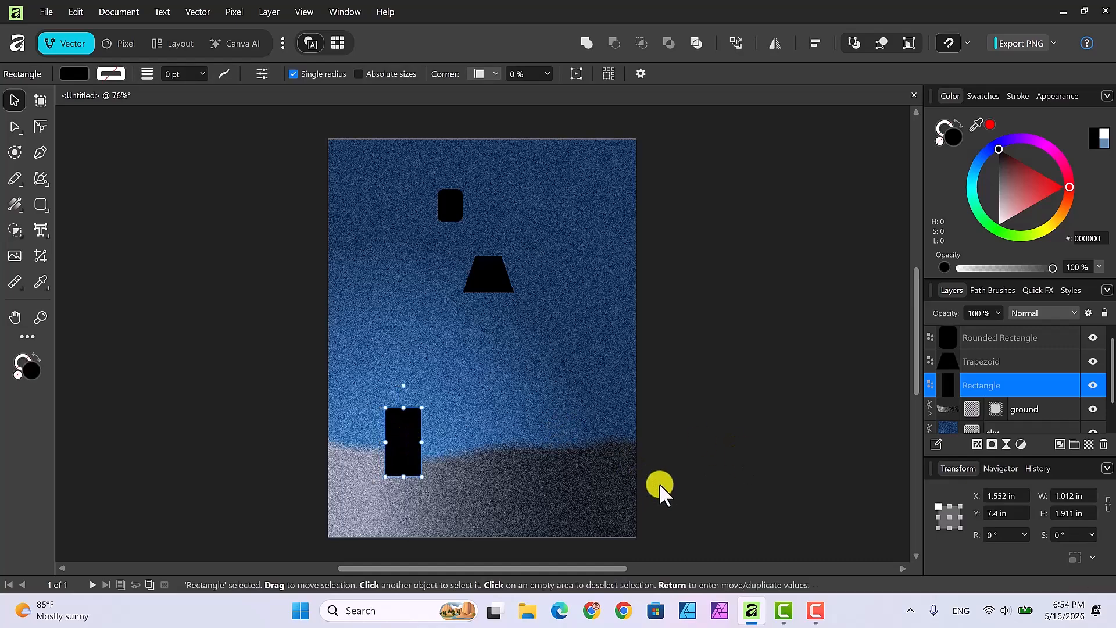
pyautogui.moveTo(423, 442); pyautogui.dragTo(397, 415)
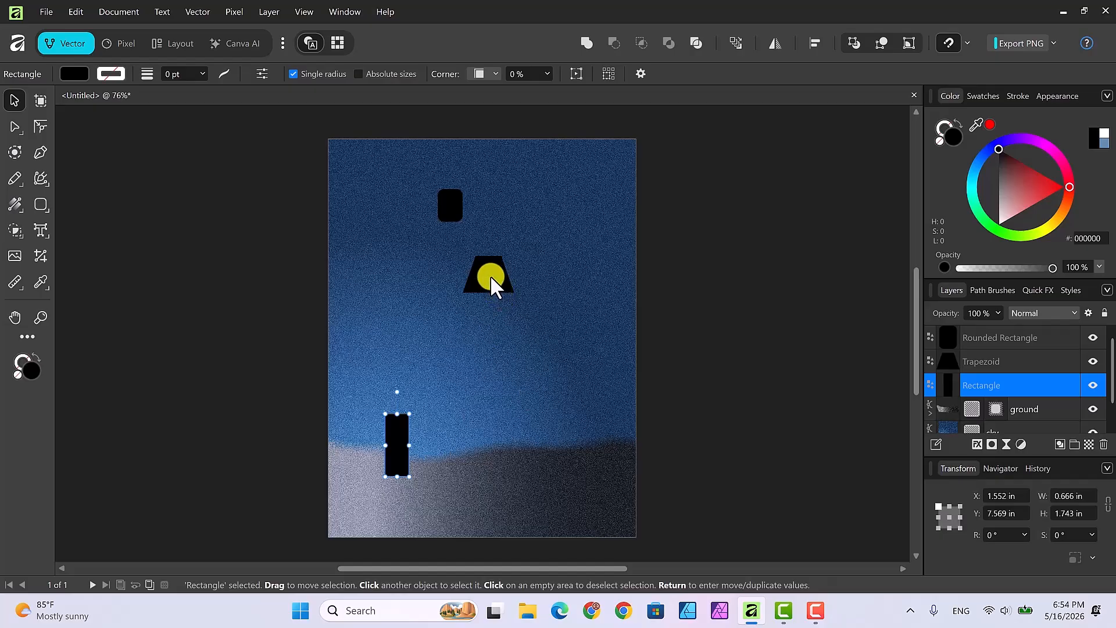
pyautogui.moveTo(490, 274); pyautogui.dragTo(386, 395)
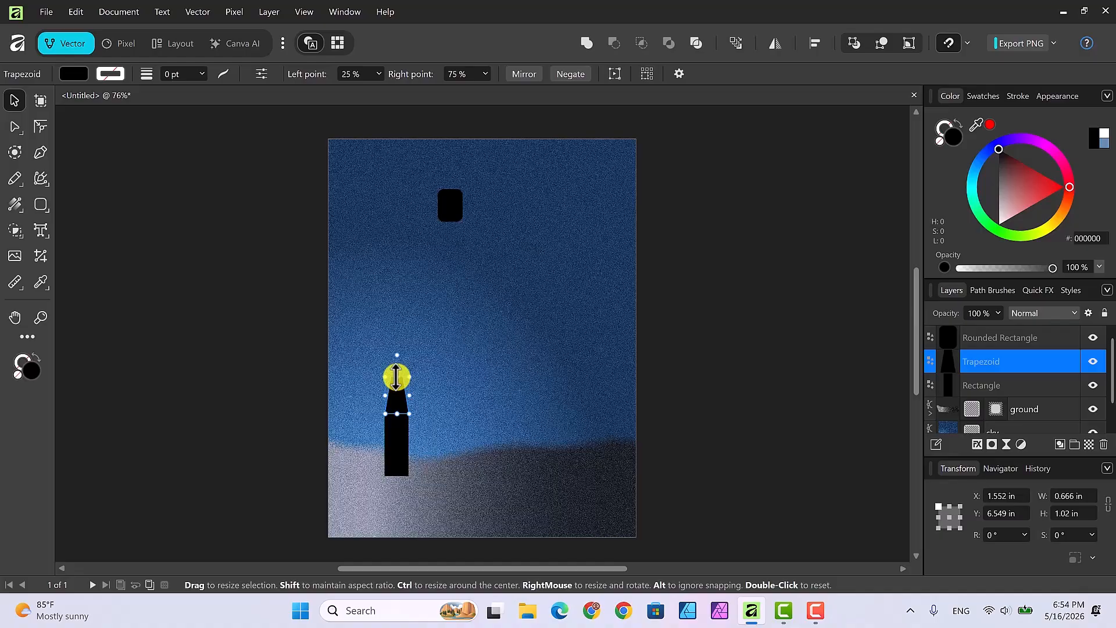
pyautogui.moveTo(396, 377); pyautogui.dragTo(396, 388)
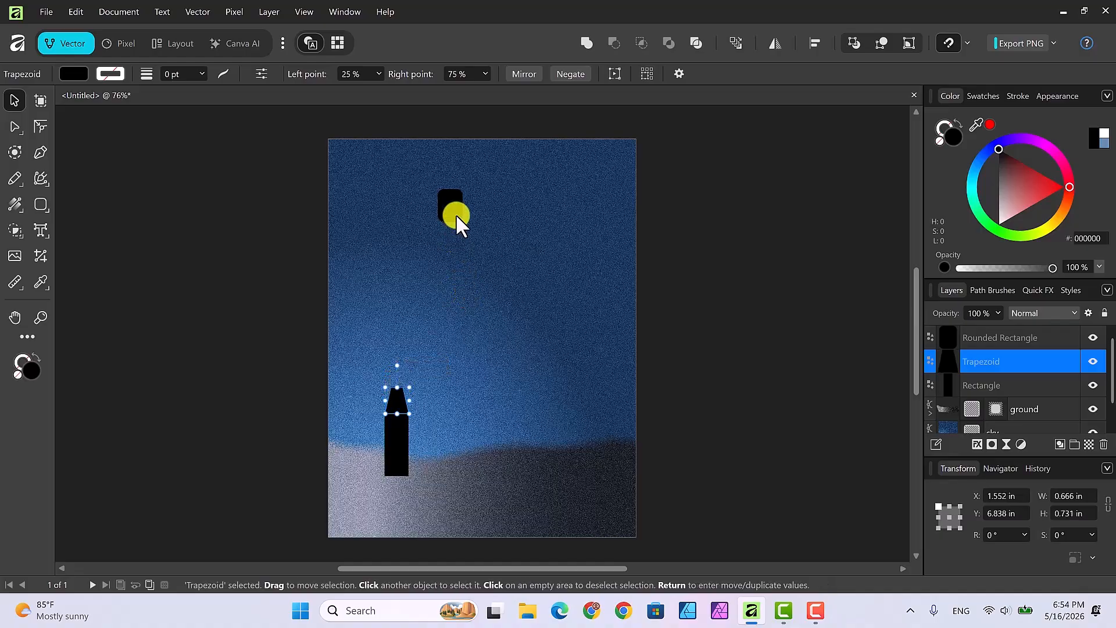
# Step: Place the rounded rectangle on top of the trapezoid as a neck, resized to about 0.41 by 0.53 in and centred
pyautogui.moveTo(451, 204); pyautogui.dragTo(396, 378)
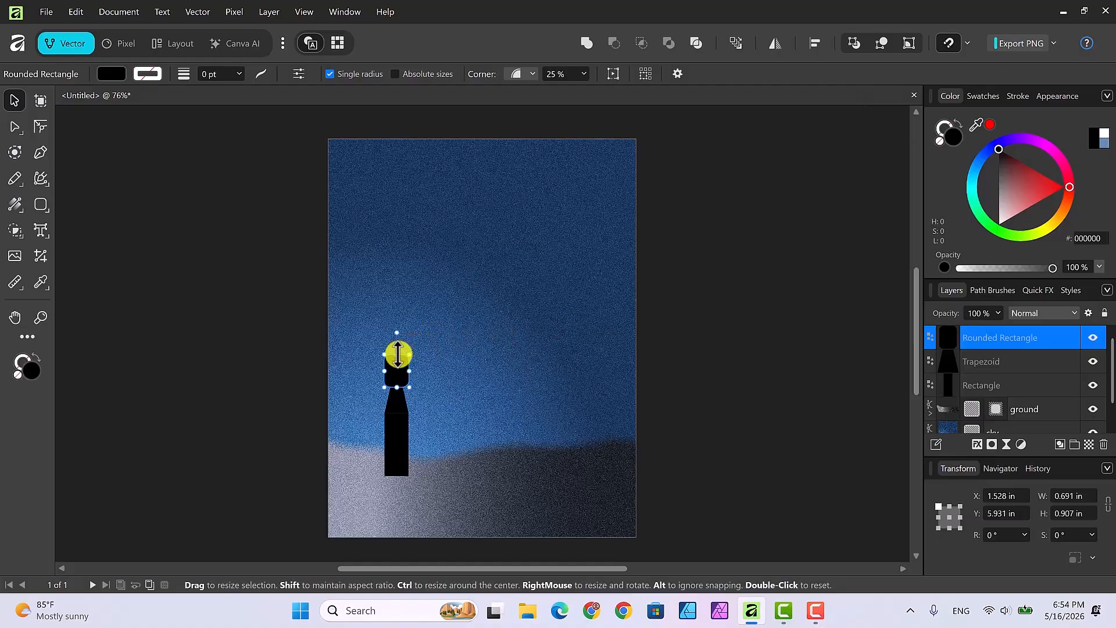
pyautogui.moveTo(397, 355); pyautogui.dragTo(409, 379)
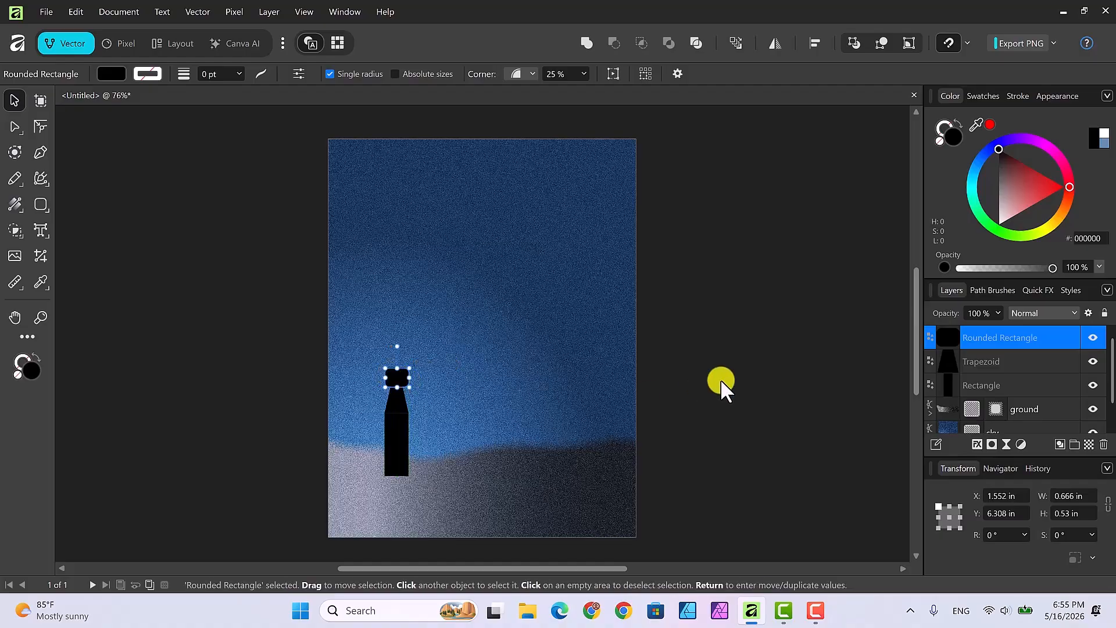
pyautogui.hotkey('ctrl', '+')
pyautogui.hotkey('ctrl', '+')
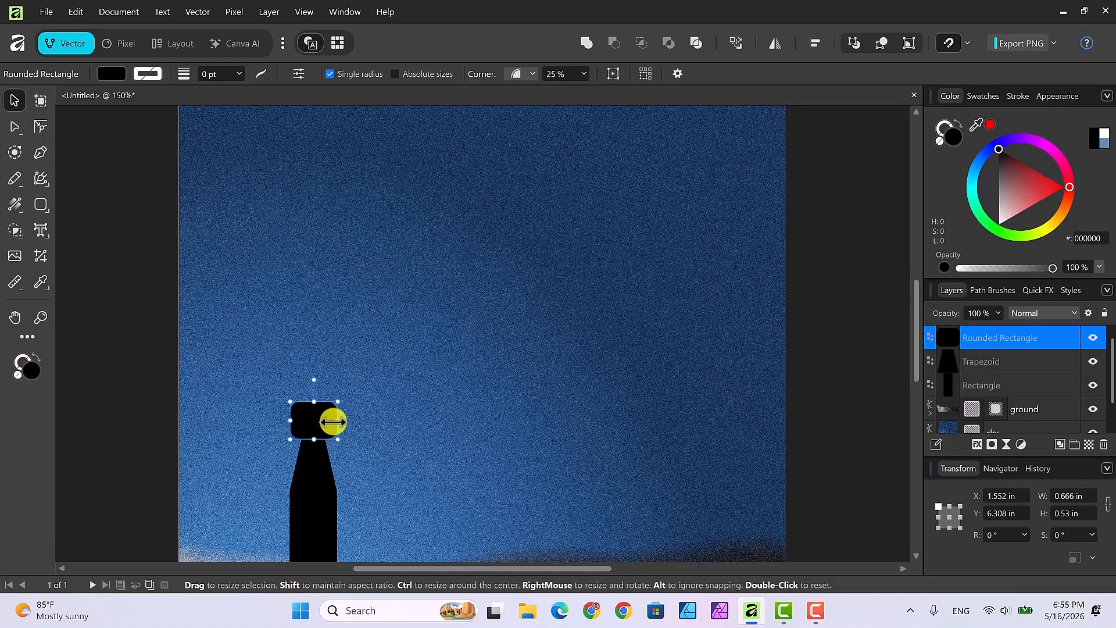
pyautogui.moveTo(336, 422); pyautogui.dragTo(313, 440)
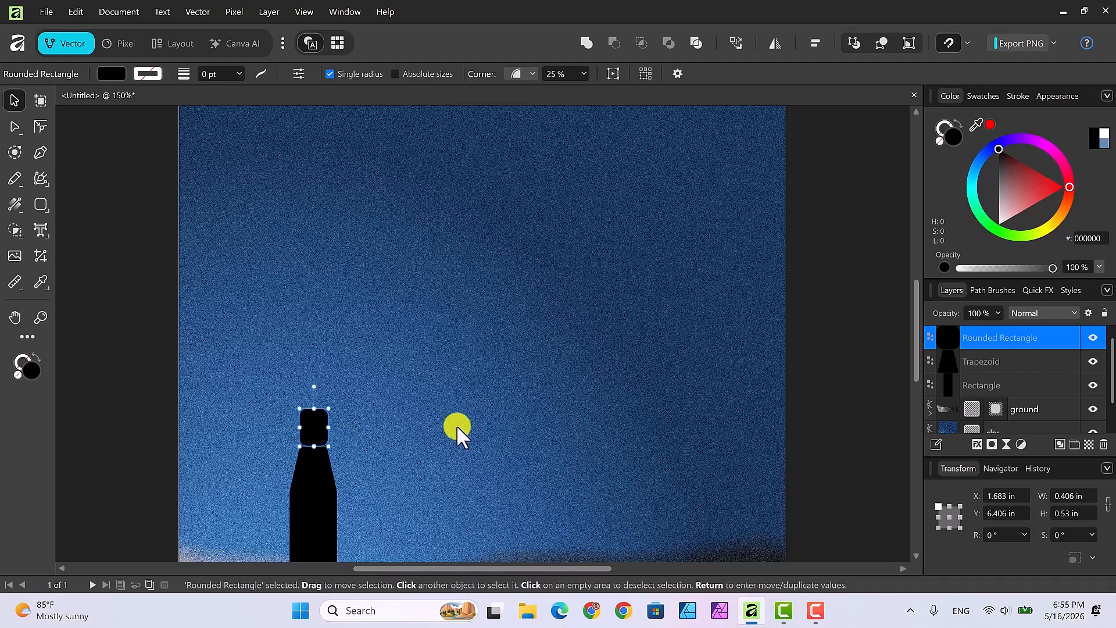
pyautogui.click(718, 382)
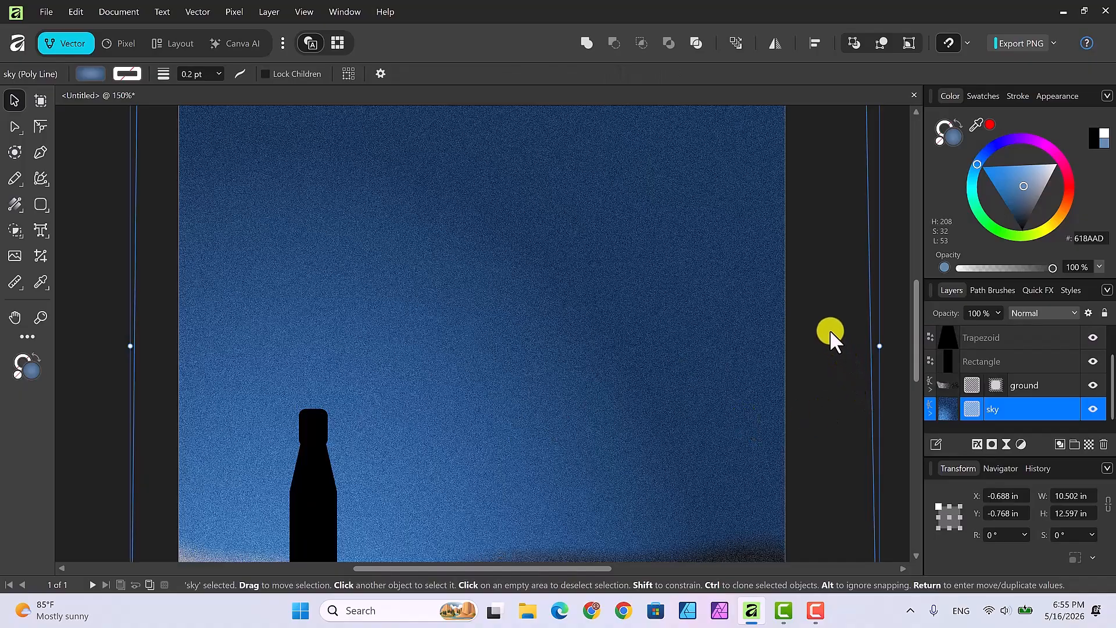
# Step: Shorten the rounded rectangle to about 0.28 in tall by lowering its upper edge, and deselect it
pyautogui.hotkey('ctrl', '-')
pyautogui.hotkey('ctrl', '-')
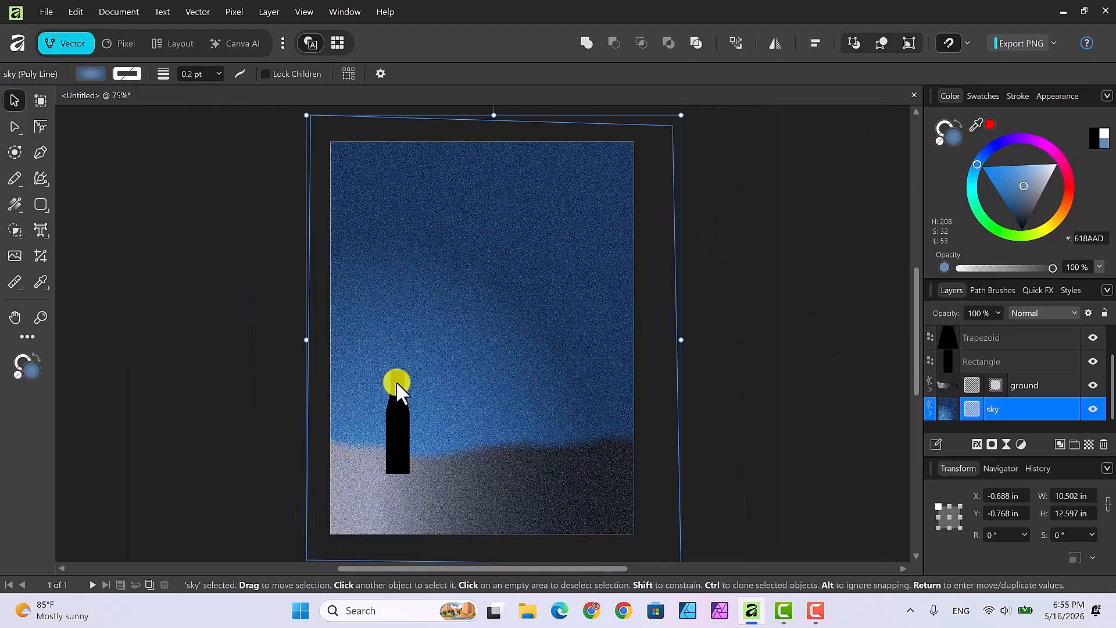
pyautogui.hotkey('ctrl', 'v')
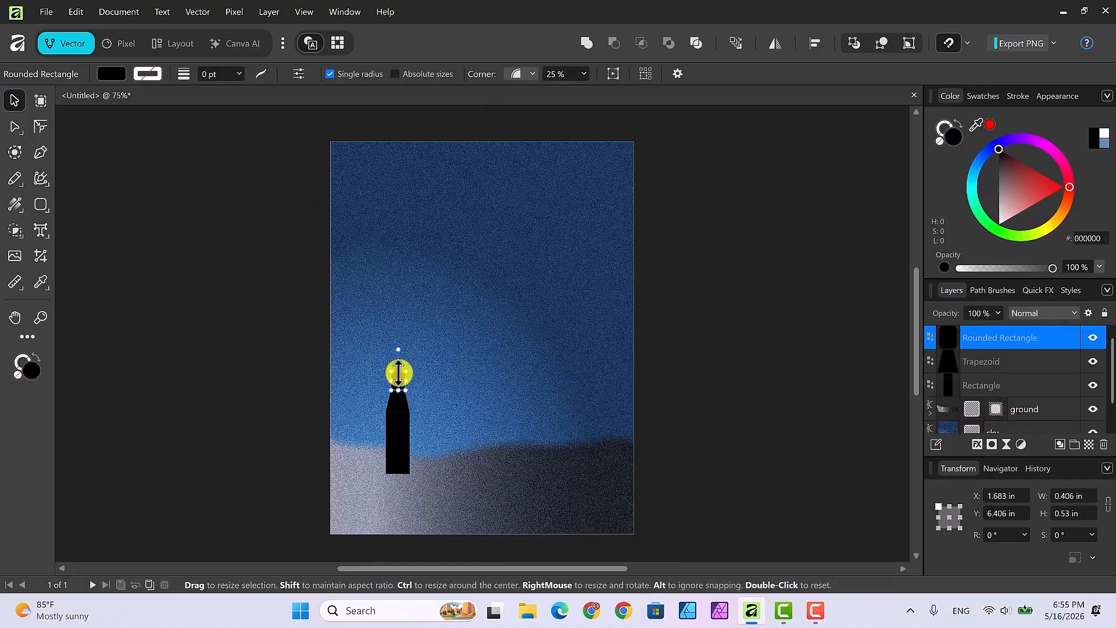
pyautogui.moveTo(398, 373); pyautogui.dragTo(398, 381)
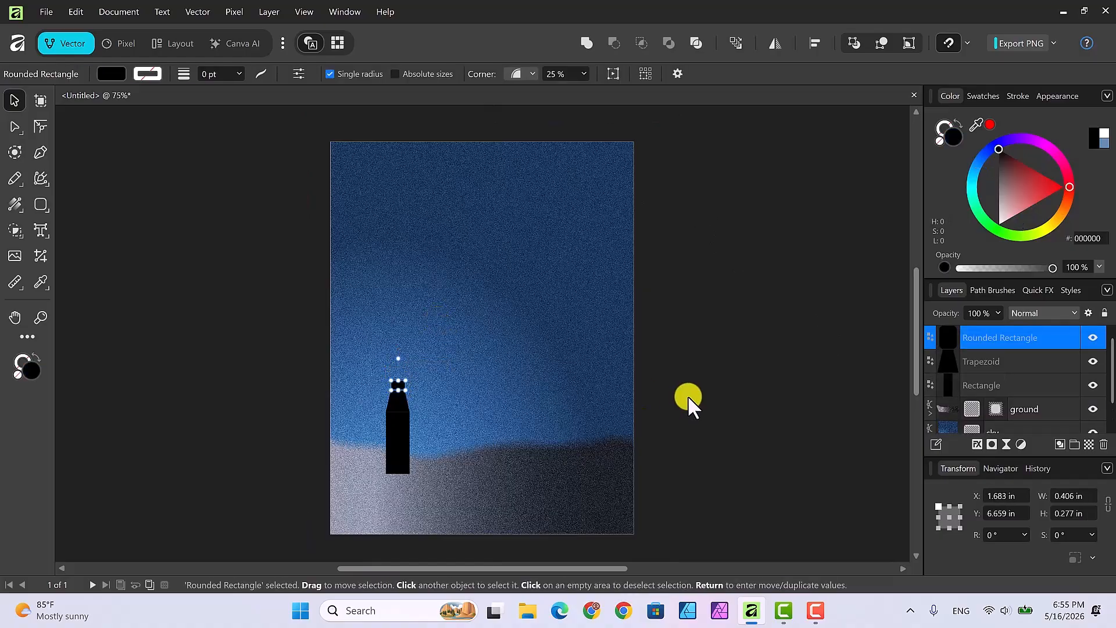
pyautogui.click(711, 395)
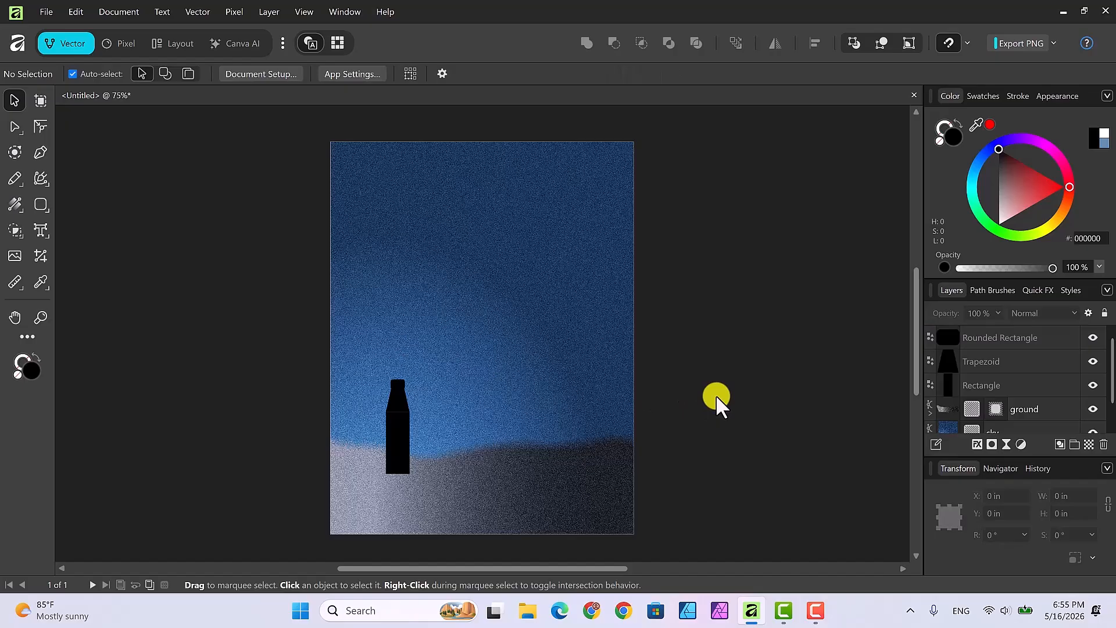
# Step: Lower the trapezoid's upper edge slightly and move the rounded rectangle down to sit on it
pyautogui.click(398, 399)
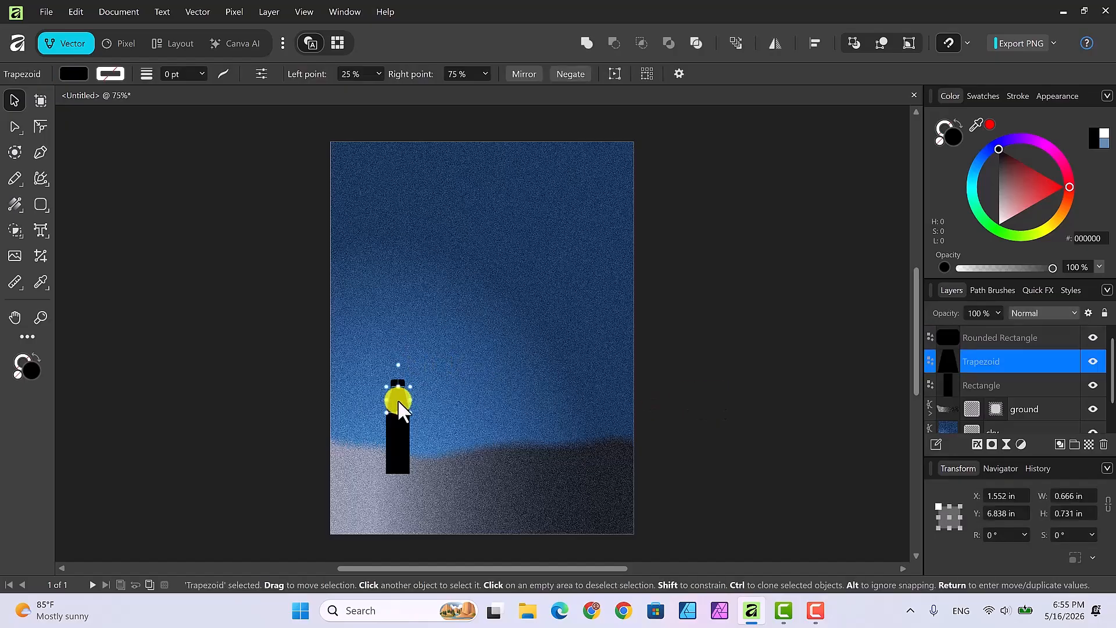
pyautogui.moveTo(398, 380)
pyautogui.mouseDown()
pyautogui.moveTo(398, 395)
pyautogui.moveTo(400, 386)
pyautogui.mouseUp()
pyautogui.click(409, 386)
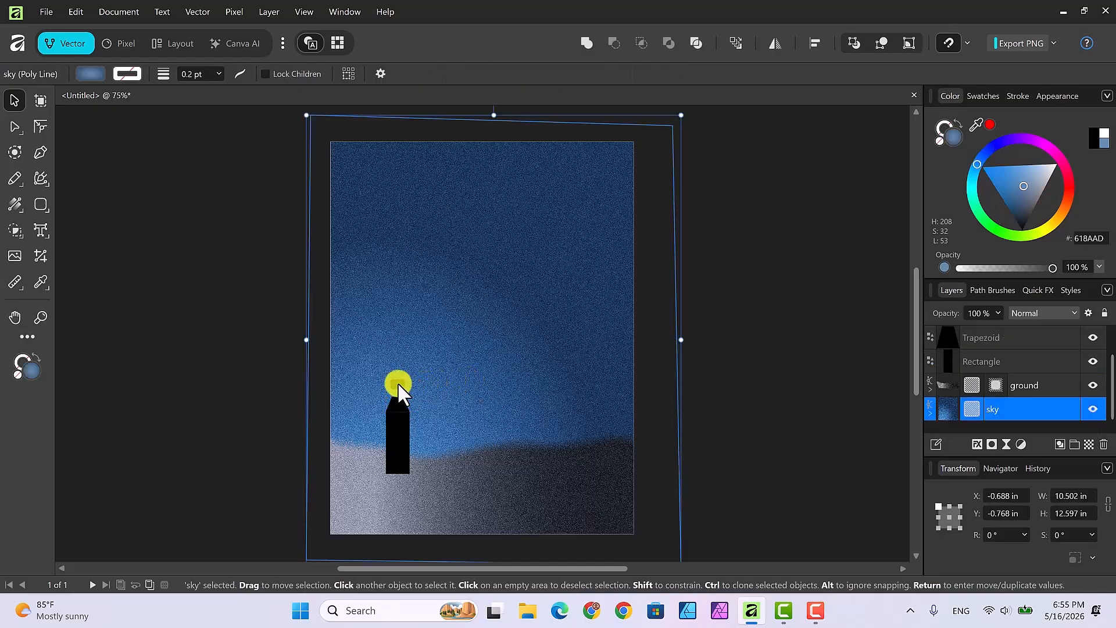
pyautogui.click(397, 382)
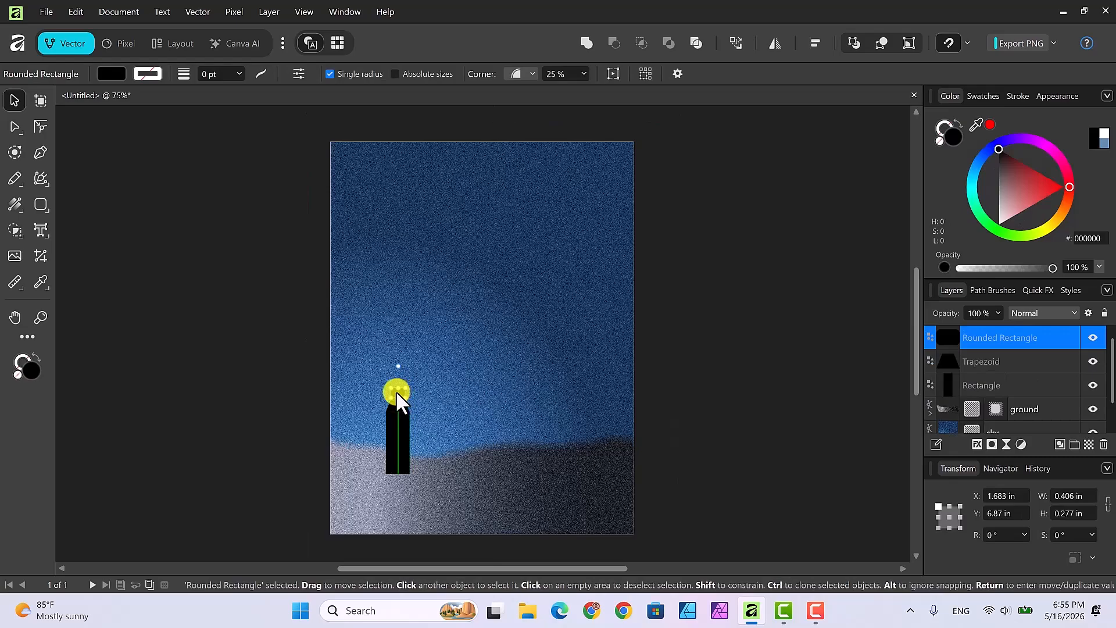
pyautogui.click(723, 403)
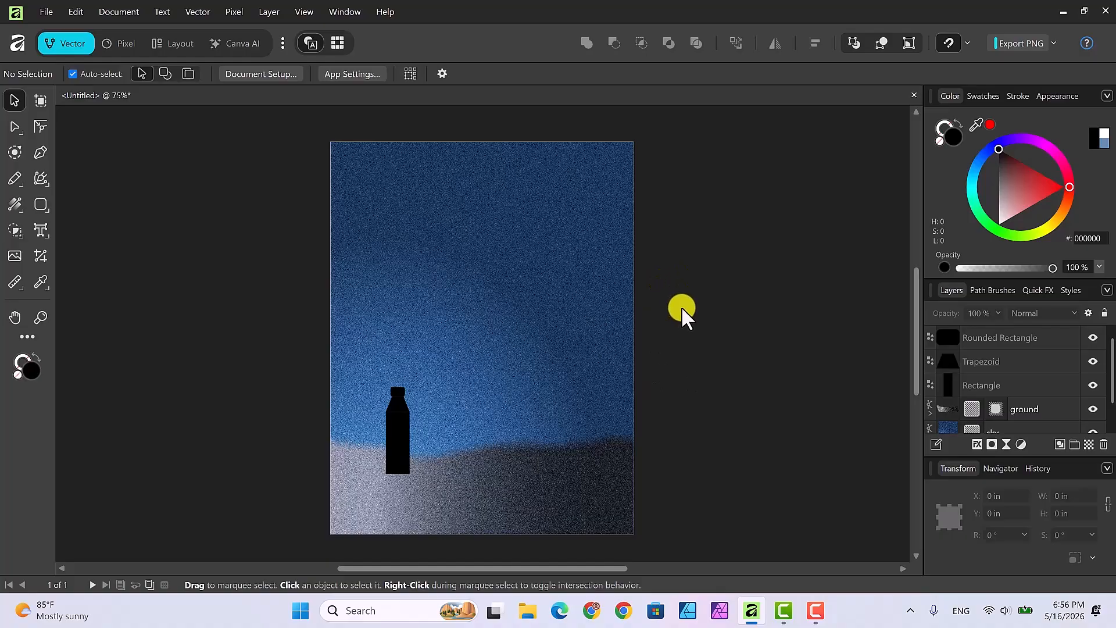
# Step: Combine the rounded rectangle, trapezoid and rectangle into a single shape with the boolean Add operation
pyautogui.click(1001, 336)
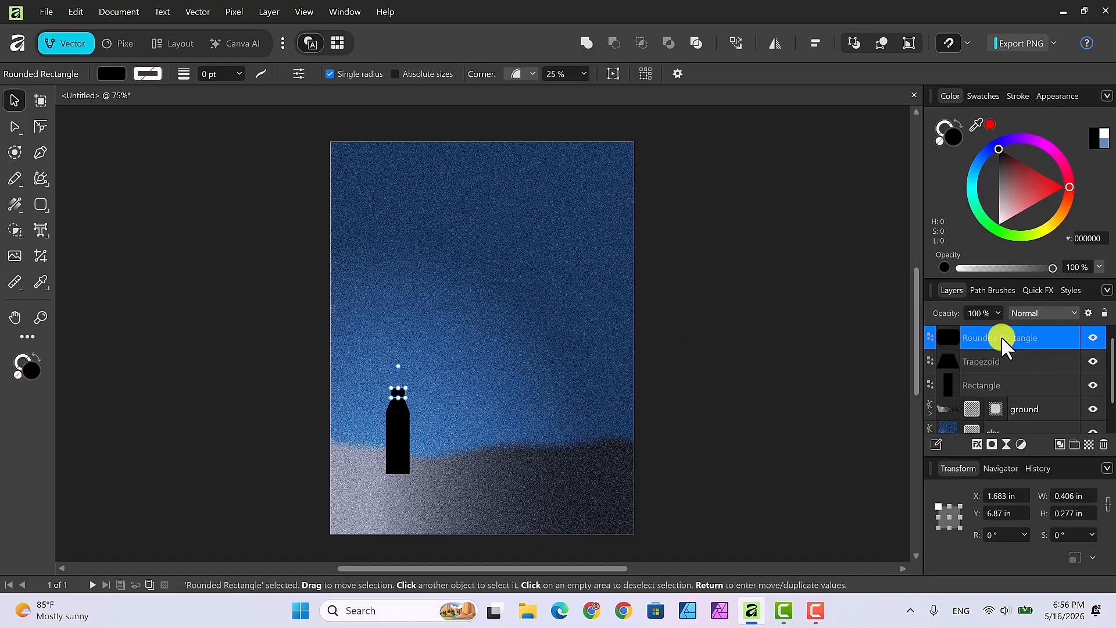
pyautogui.keyDown('shift'); pyautogui.click(1006, 360); pyautogui.keyUp('shift')
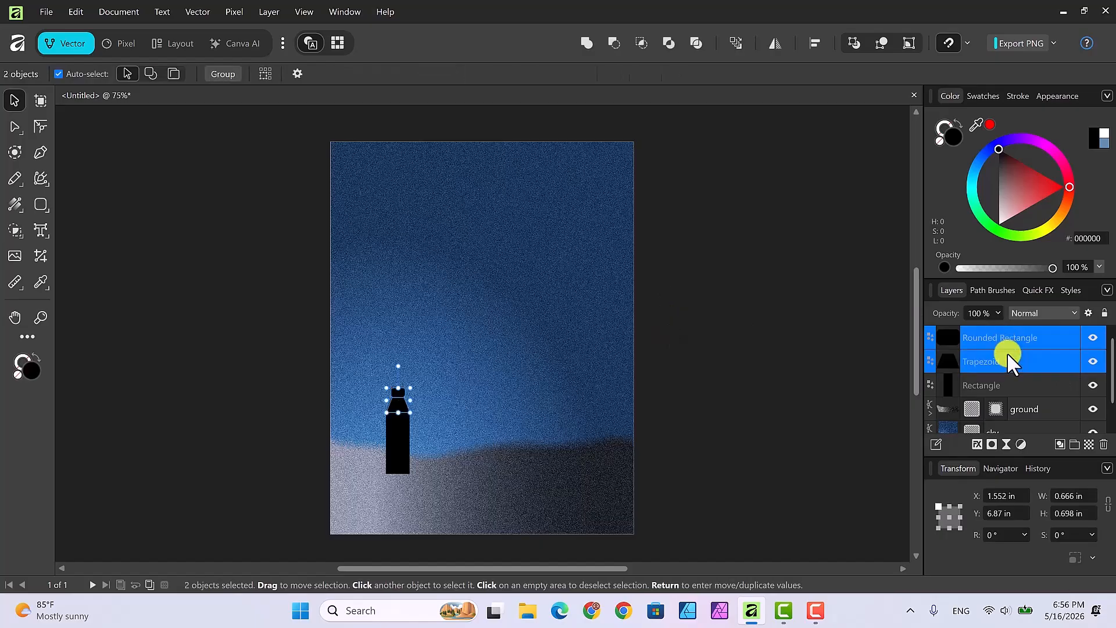
pyautogui.keyDown('shift'); pyautogui.click(1009, 384); pyautogui.keyUp('shift')
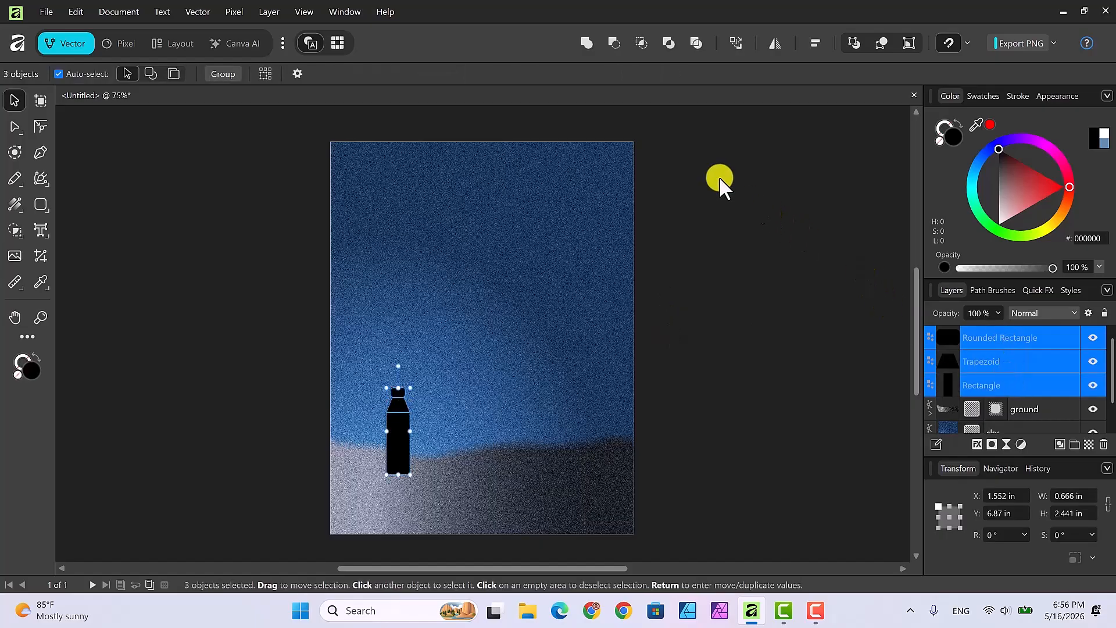
pyautogui.click(586, 42)
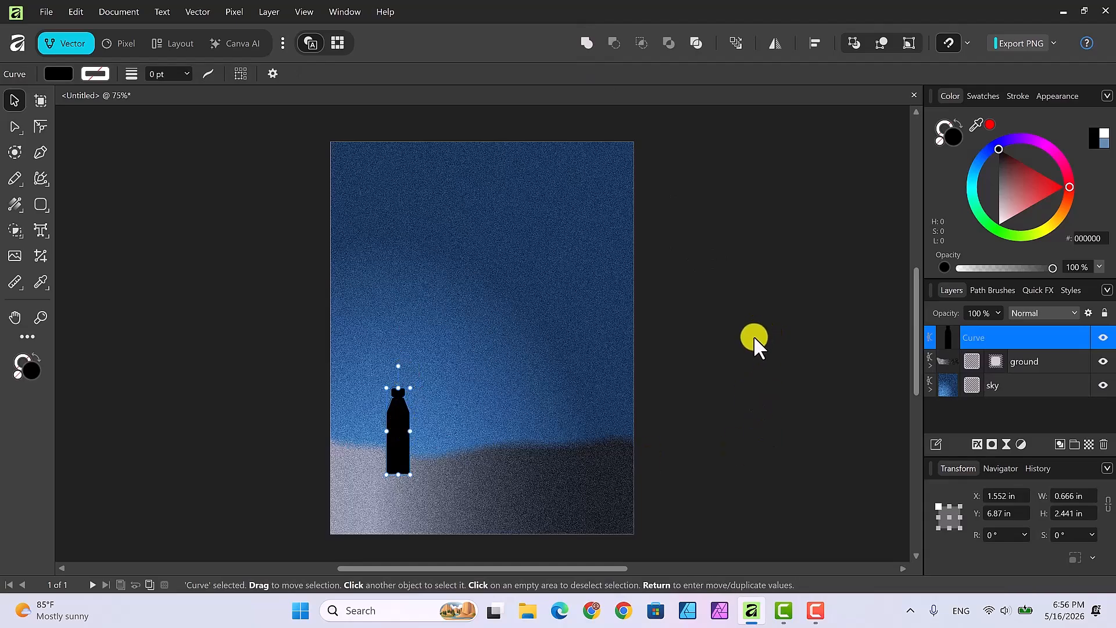
# Step: Rename the combined black shape as base and move it slightly lower on the ground
pyautogui.doubleClick(976, 338)
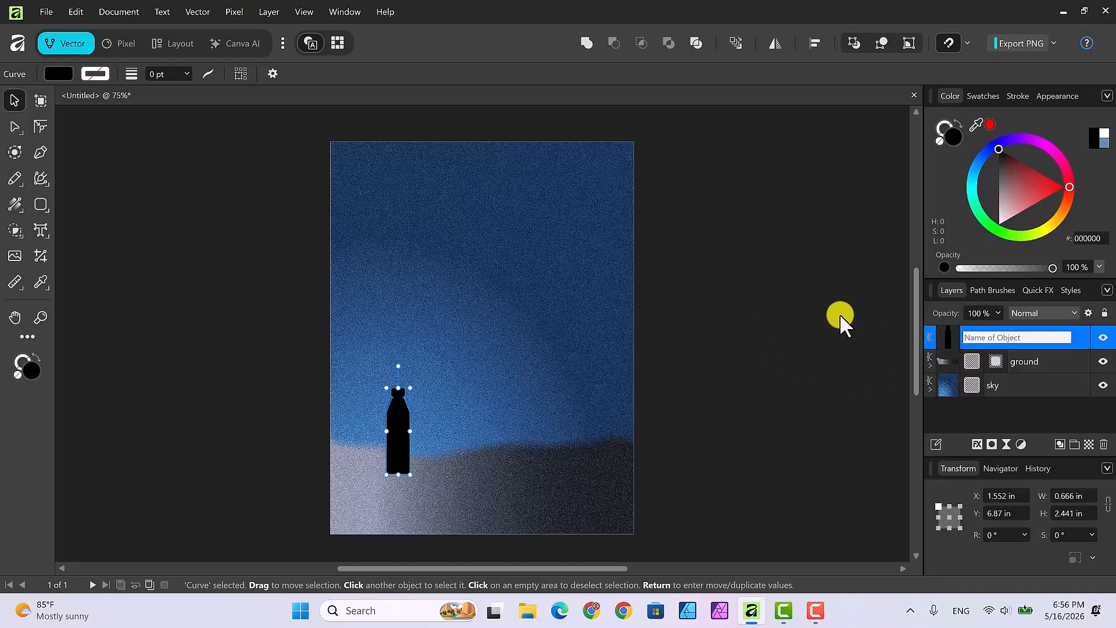
pyautogui.write('base')
pyautogui.press('Return')
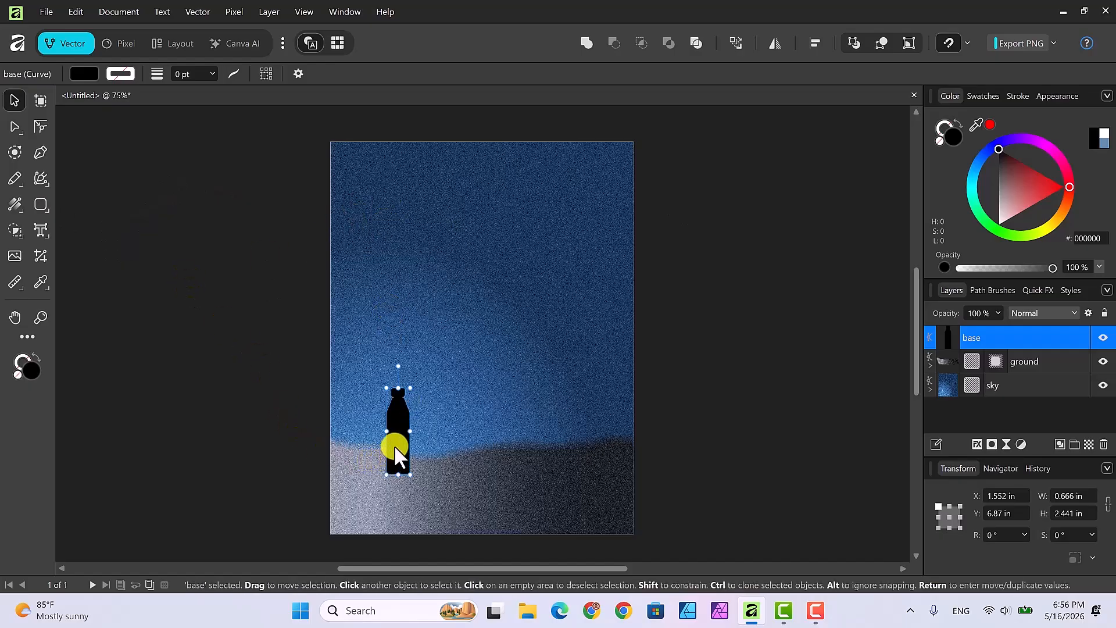
pyautogui.moveTo(396, 448); pyautogui.dragTo(398, 455)
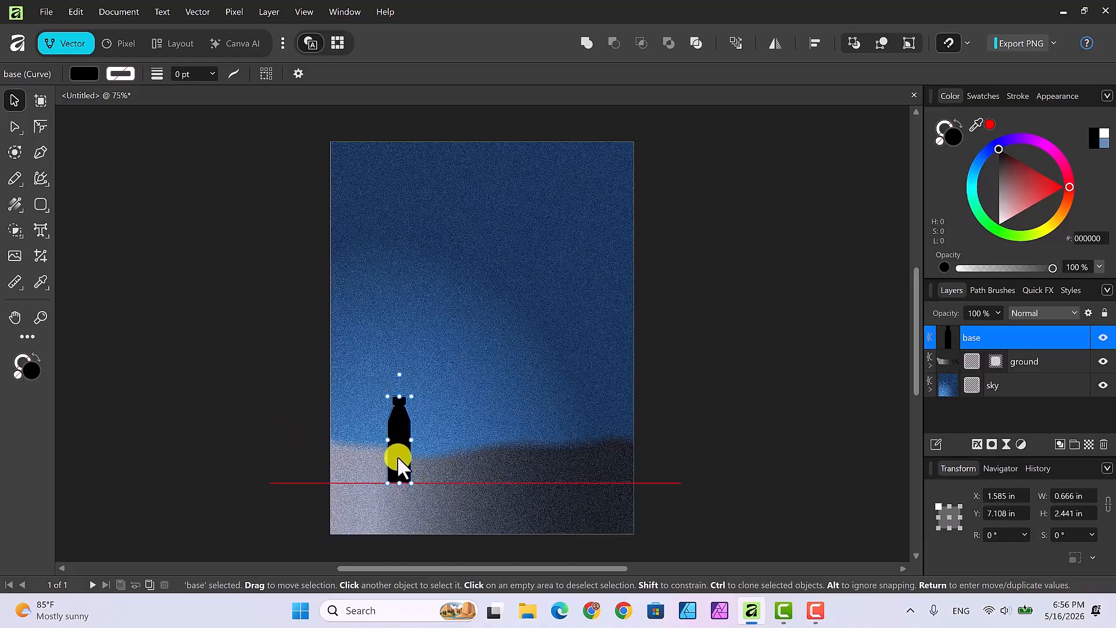
pyautogui.moveTo(396, 456); pyautogui.dragTo(396, 456)
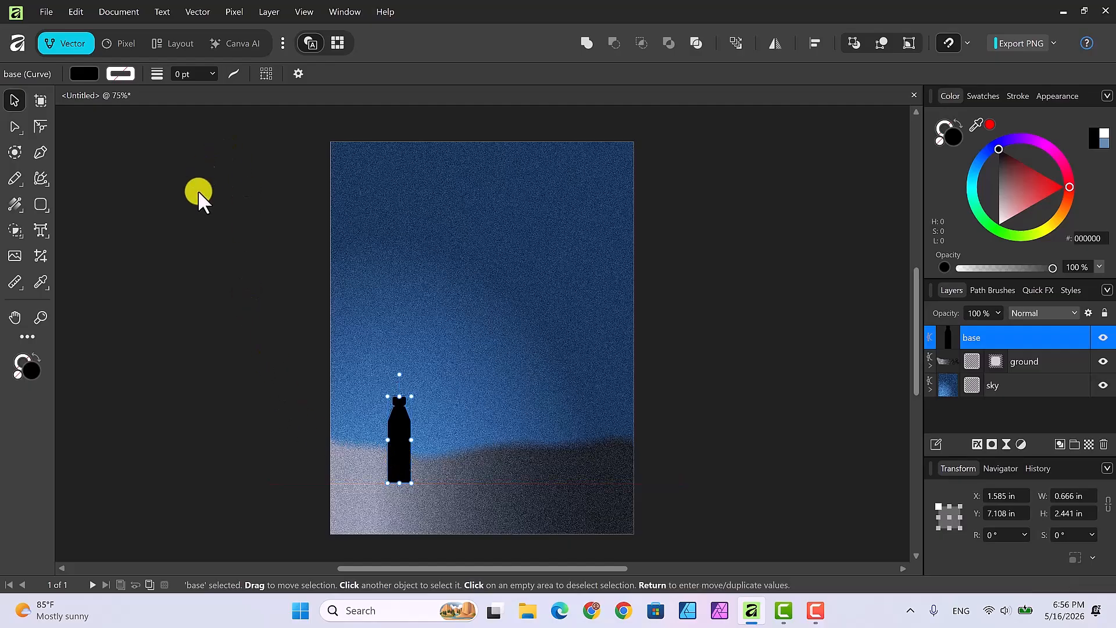
# Step: Draw a narrow vertical black rectangle about 0.26 in wide and 5.09 in tall in the sky above the base
pyautogui.click(46, 208)
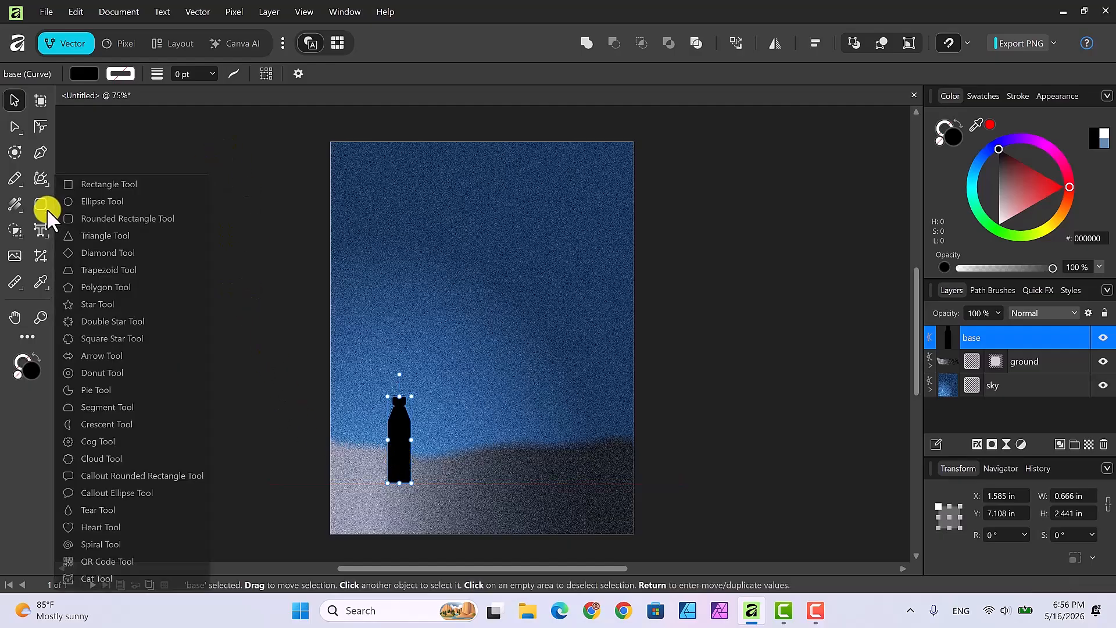
pyautogui.click(117, 182)
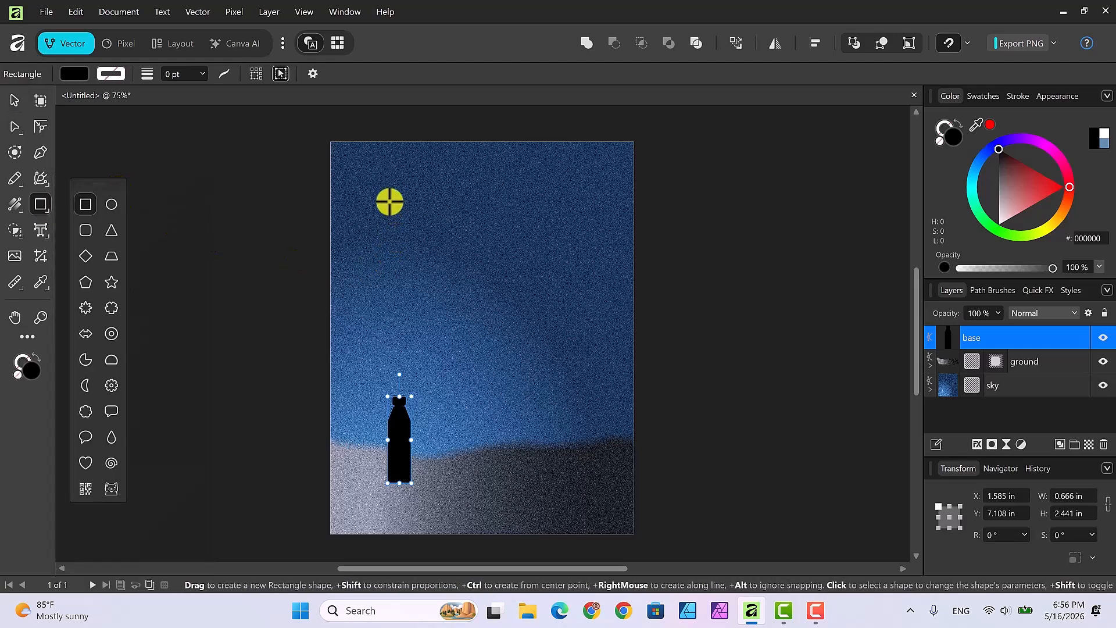
pyautogui.moveTo(382, 201); pyautogui.dragTo(391, 383)
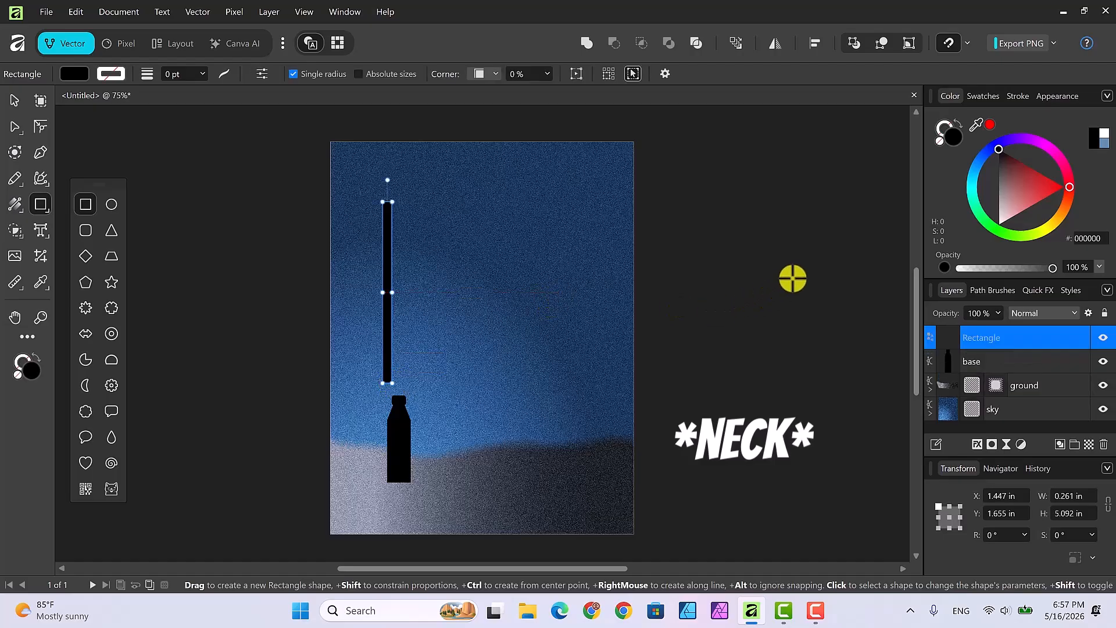
# Step: Move the tall rectangle down so it stands on the top of the base
pyautogui.hotkey('ctrl', '1')
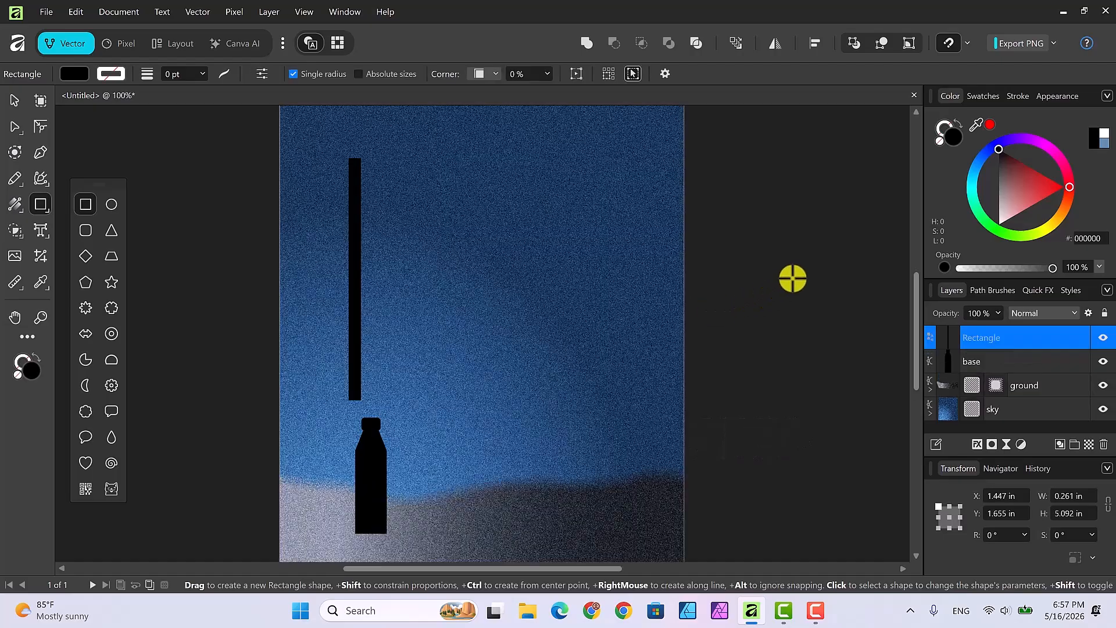
pyautogui.hotkey('ctrl', '+')
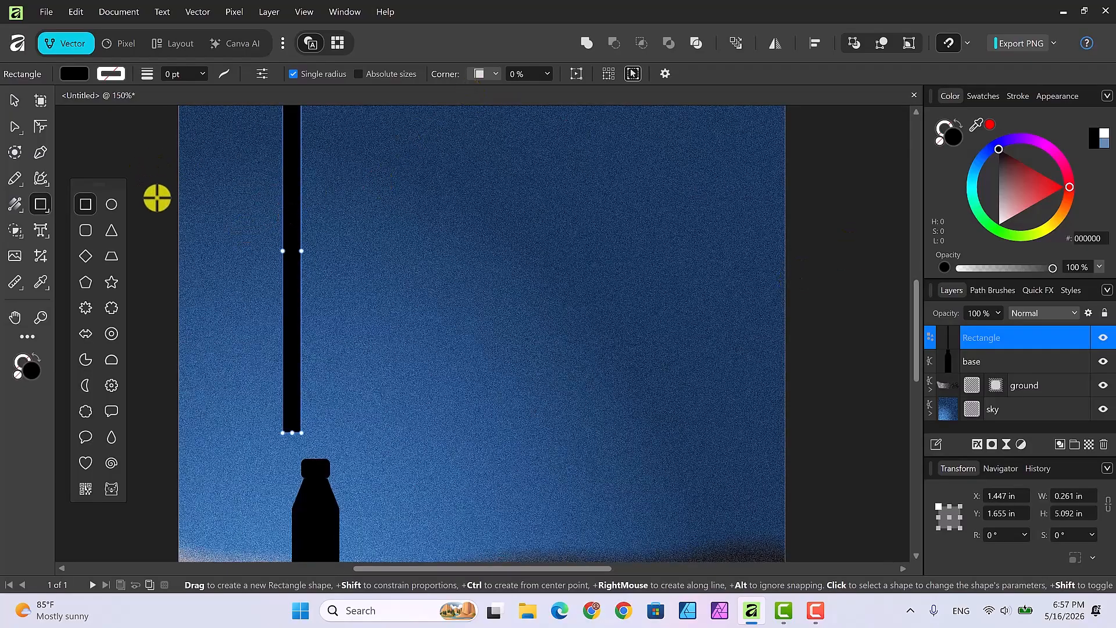
pyautogui.click(13, 102)
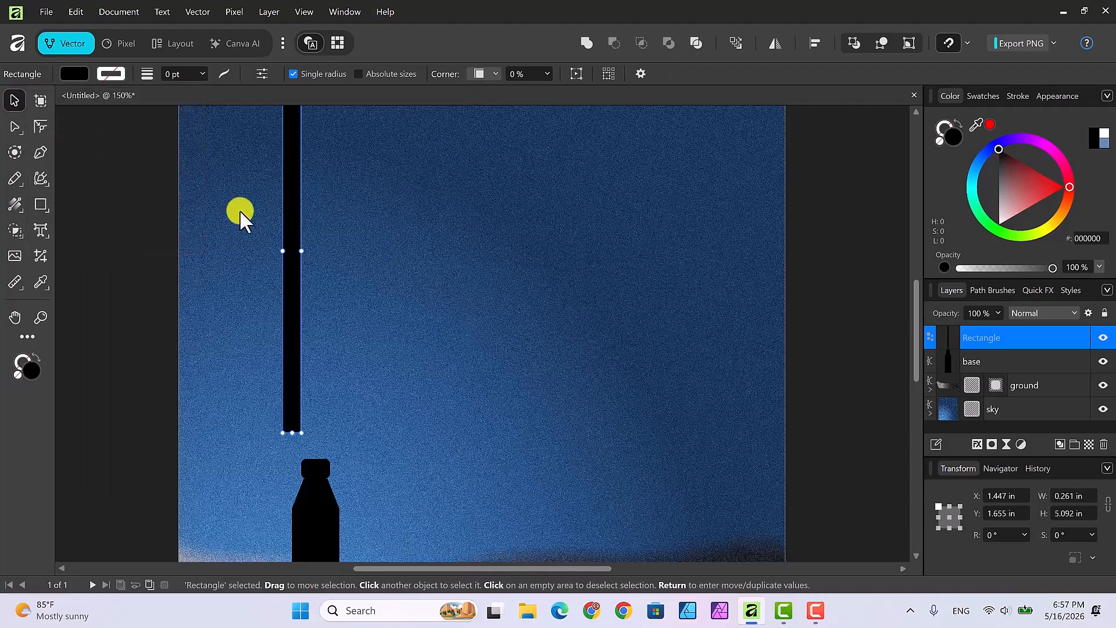
pyautogui.moveTo(297, 226); pyautogui.dragTo(319, 252)
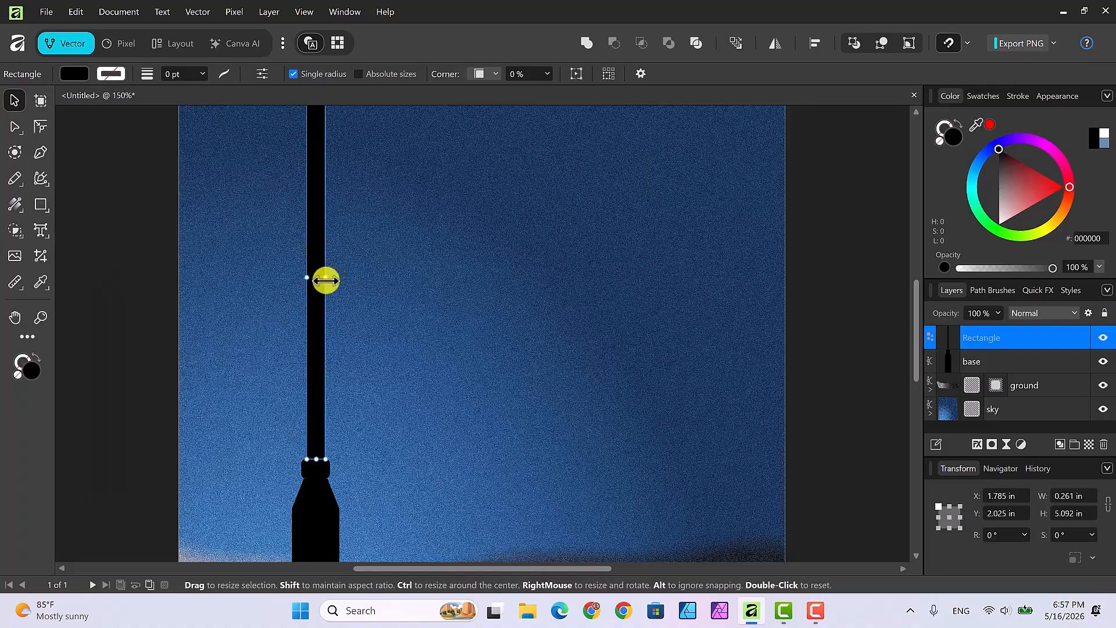
# Step: Narrow the tall rectangle to about 0.13 in and nudge it sideways until it is centred on the base
pyautogui.moveTo(326, 280); pyautogui.dragTo(316, 280)
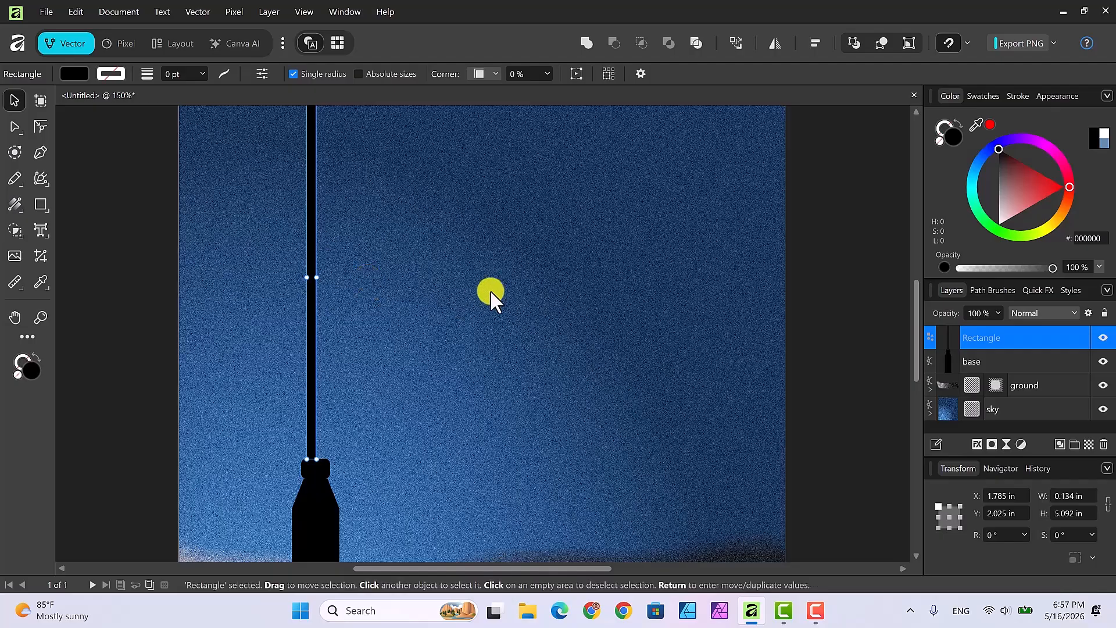
pyautogui.press('Right')
pyautogui.press('Right')
pyautogui.press('Right')
pyautogui.press('Right')
pyautogui.press('Right')
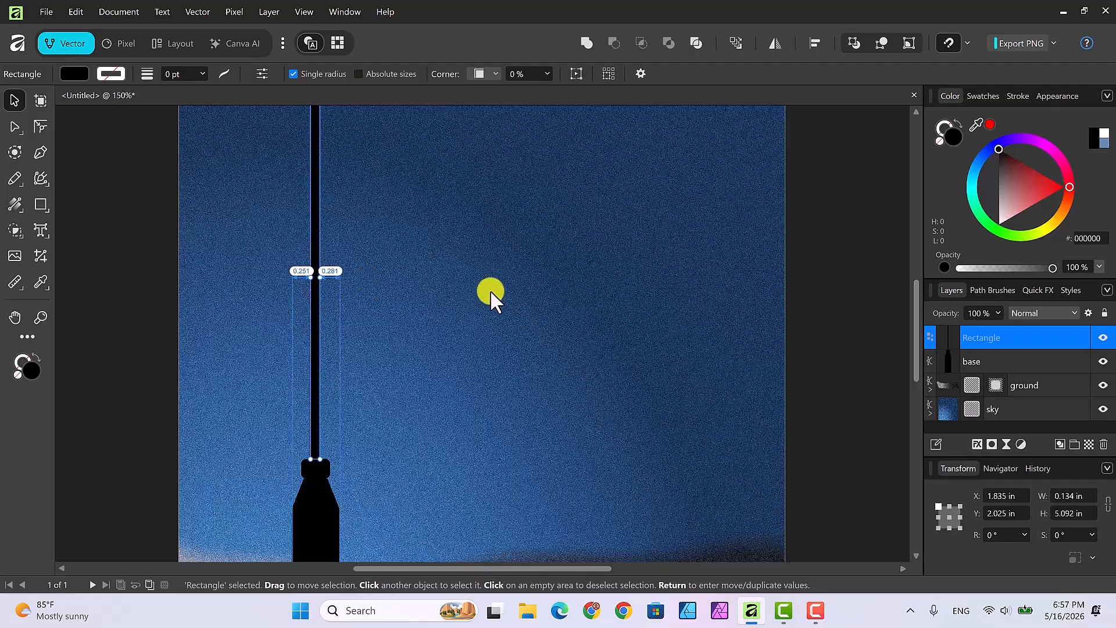
pyautogui.press('Right')
pyautogui.press('Right')
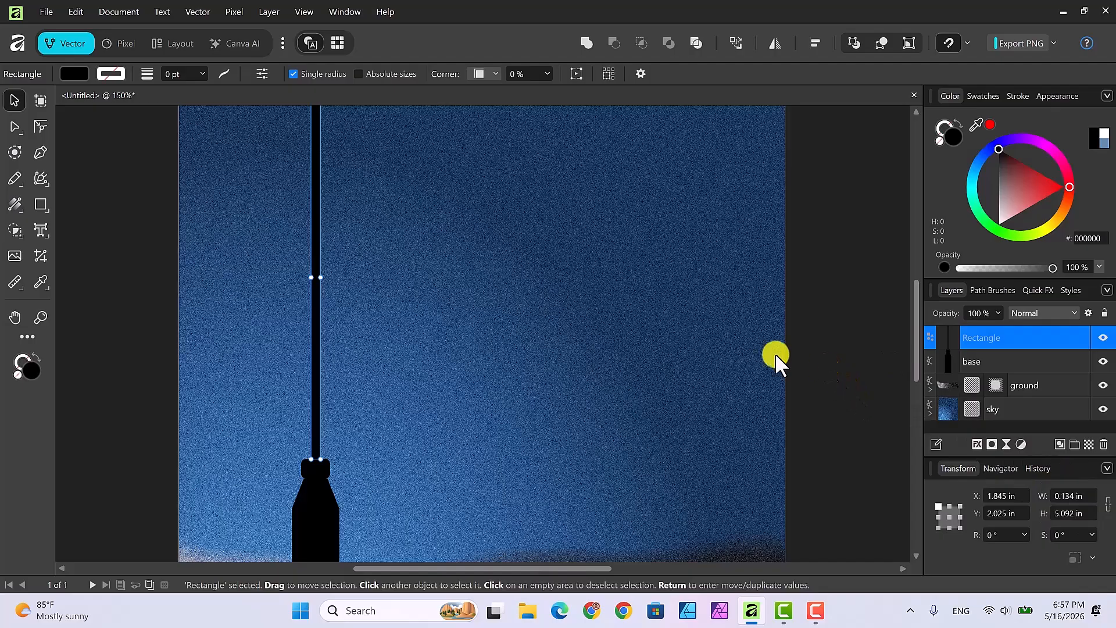
# Step: Shorten the pole rectangle to about 4.49 in tall by lowering its upper edge
pyautogui.scroll(5, 614, 296)
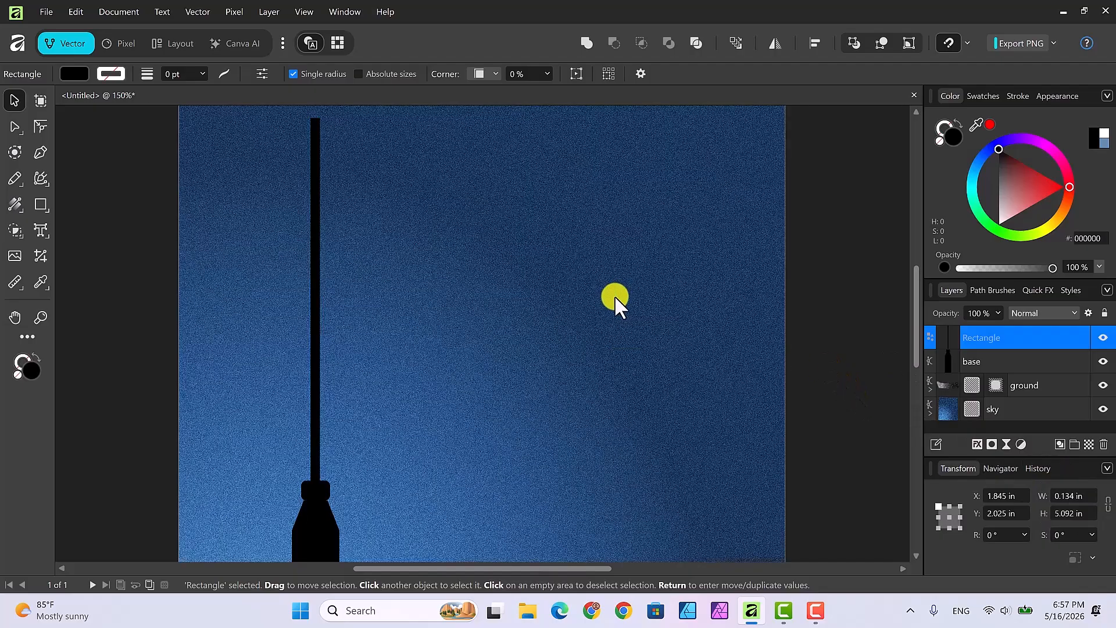
pyautogui.scroll(-5, 618, 298)
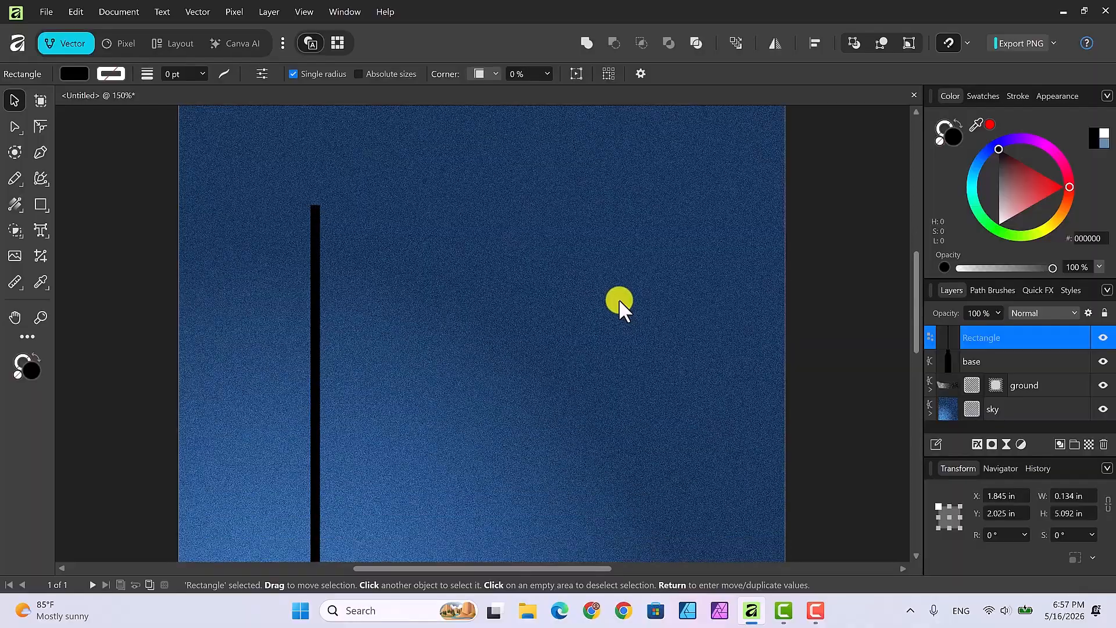
pyautogui.scroll(-1, 623, 301)
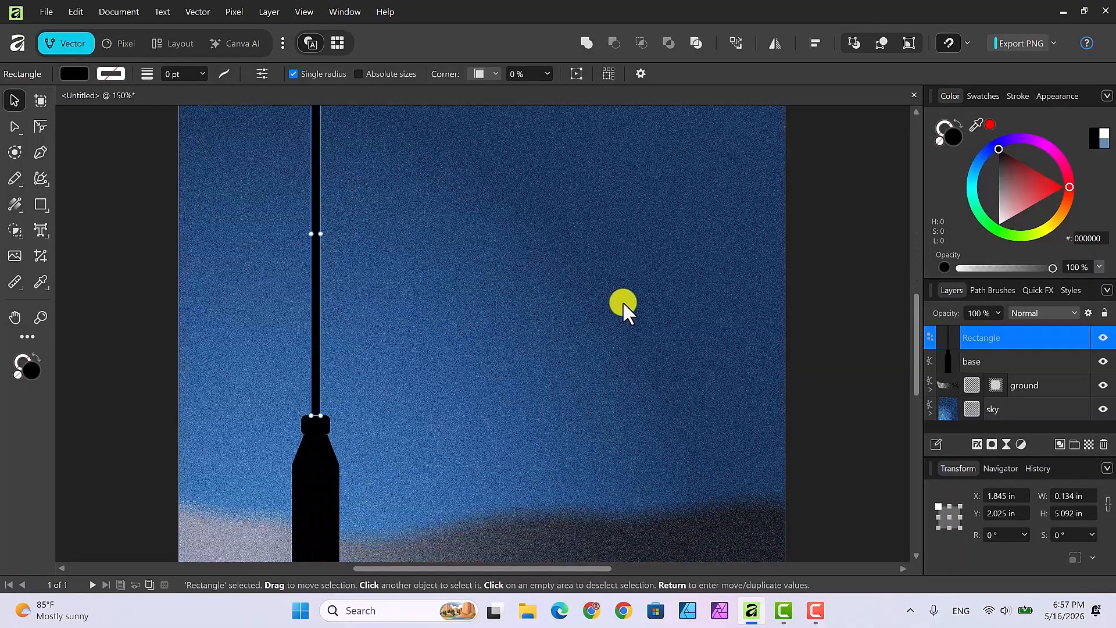
pyautogui.hotkey('ctrl', '-')
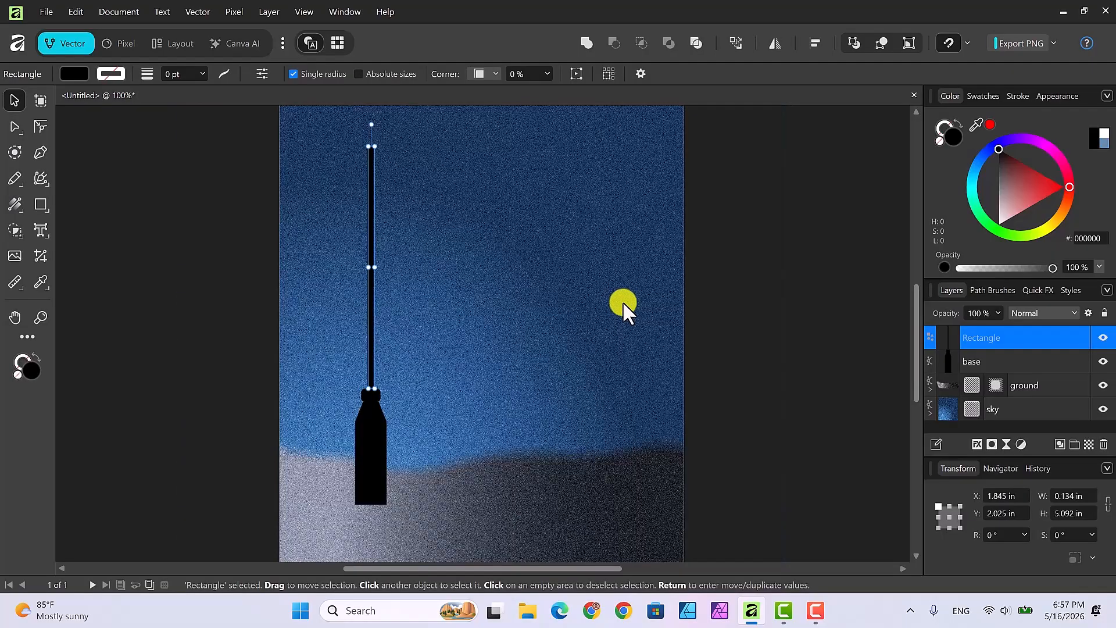
pyautogui.hotkey('ctrl', '-')
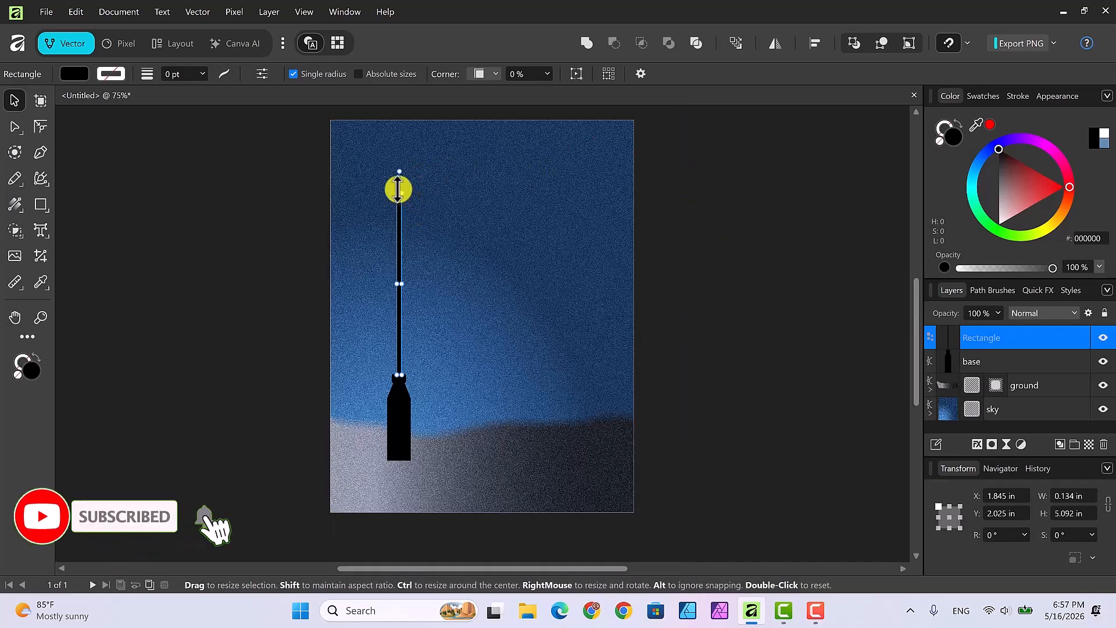
pyautogui.moveTo(398, 188); pyautogui.dragTo(397, 210)
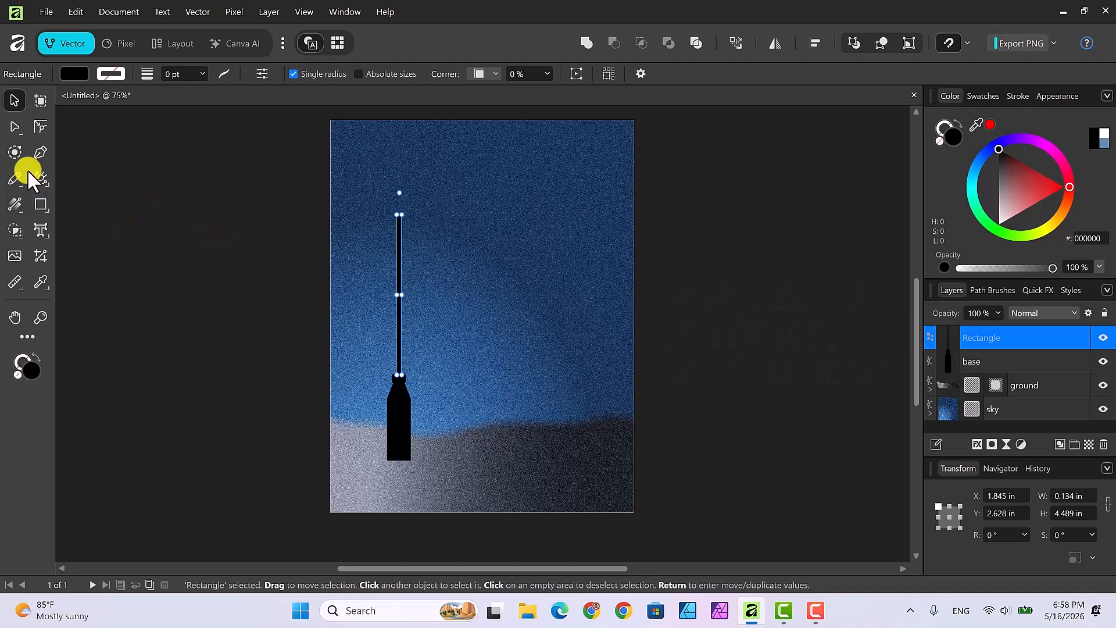
# Step: With the Pen tool, draw the outer outline of a pointed arch about 0.8 in wide and 1.1 in tall beside the pole
pyautogui.click(39, 150)
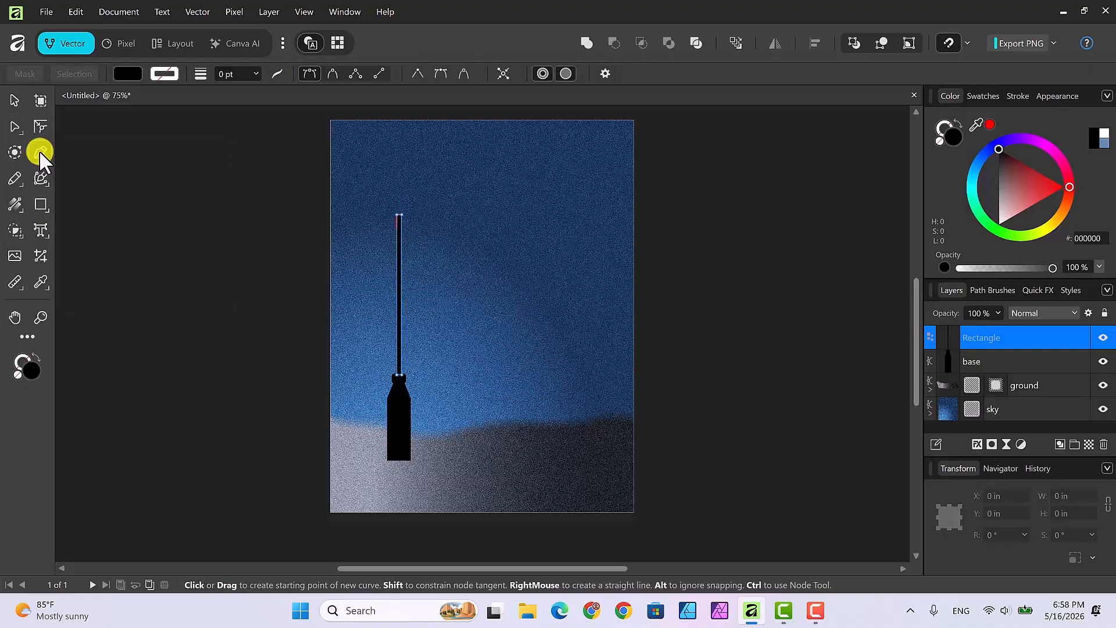
pyautogui.hotkey('ctrl', '+')
pyautogui.hotkey('ctrl', '+')
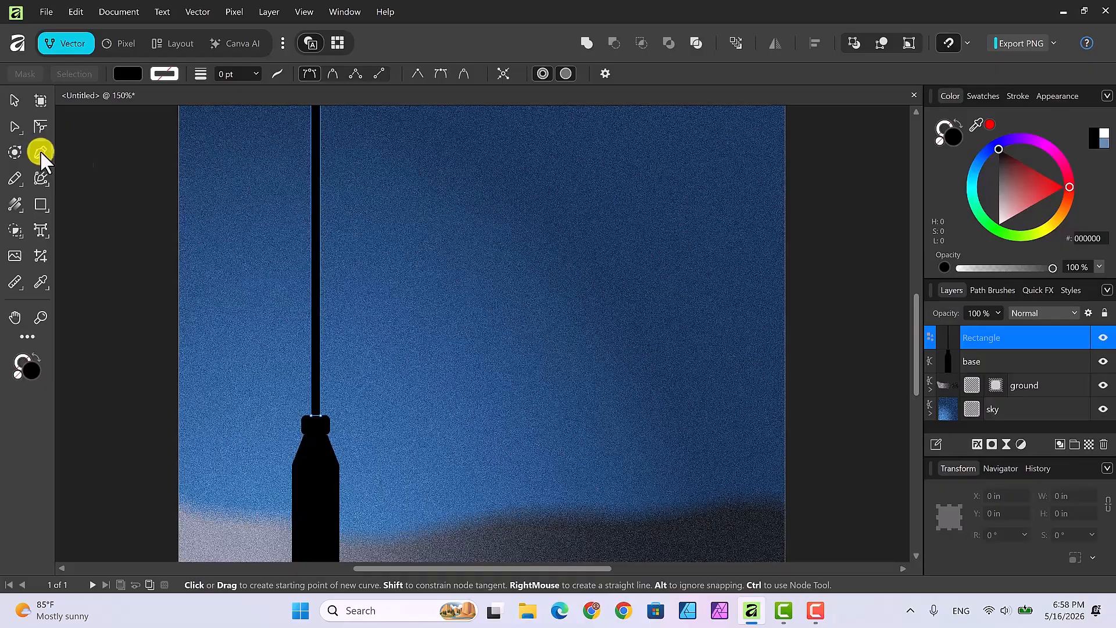
pyautogui.press('a')
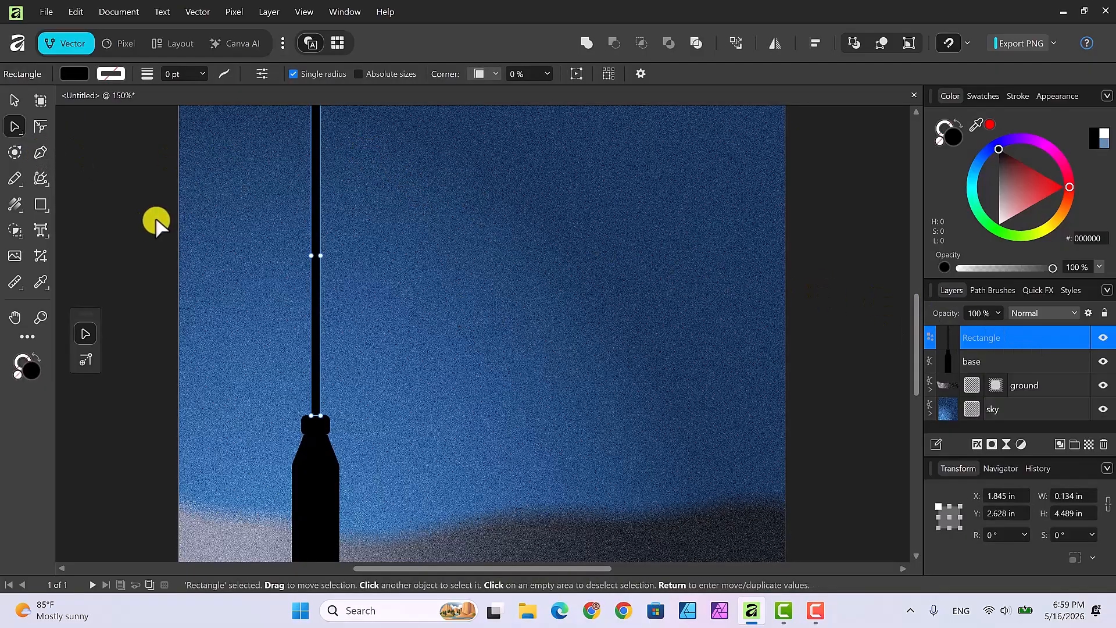
pyautogui.click(37, 151)
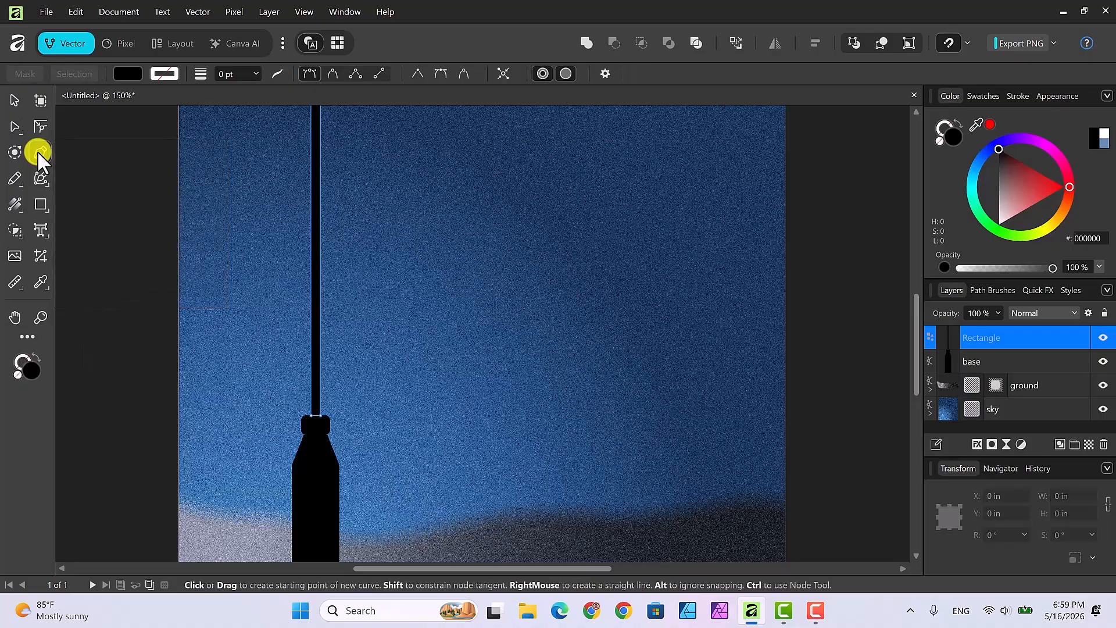
pyautogui.click(437, 281)
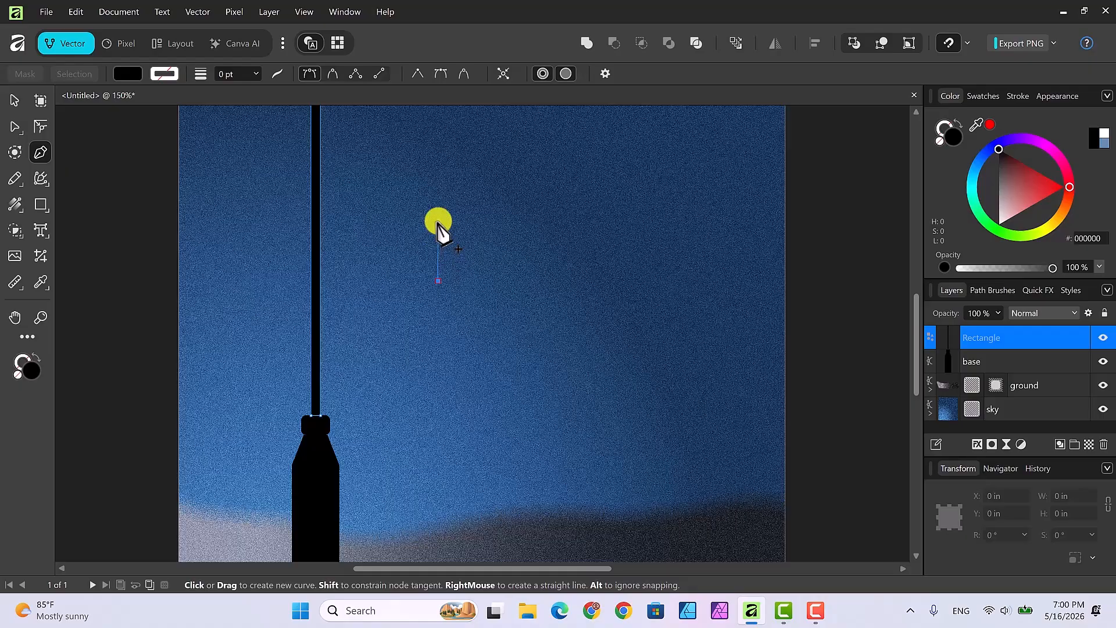
pyautogui.click(438, 221)
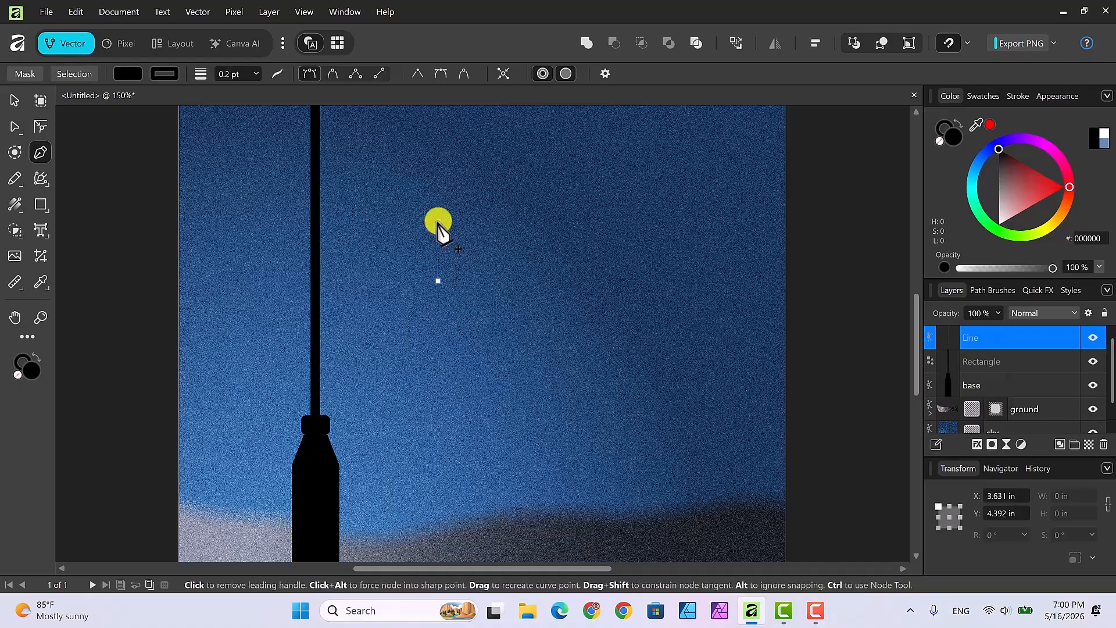
pyautogui.click(468, 202)
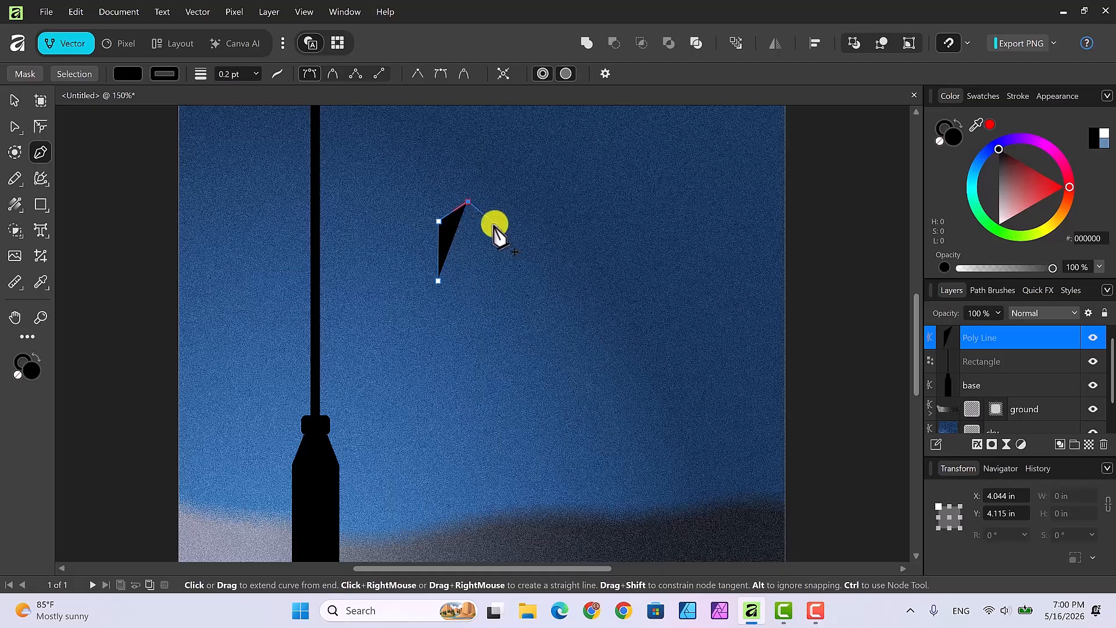
pyautogui.click(494, 224)
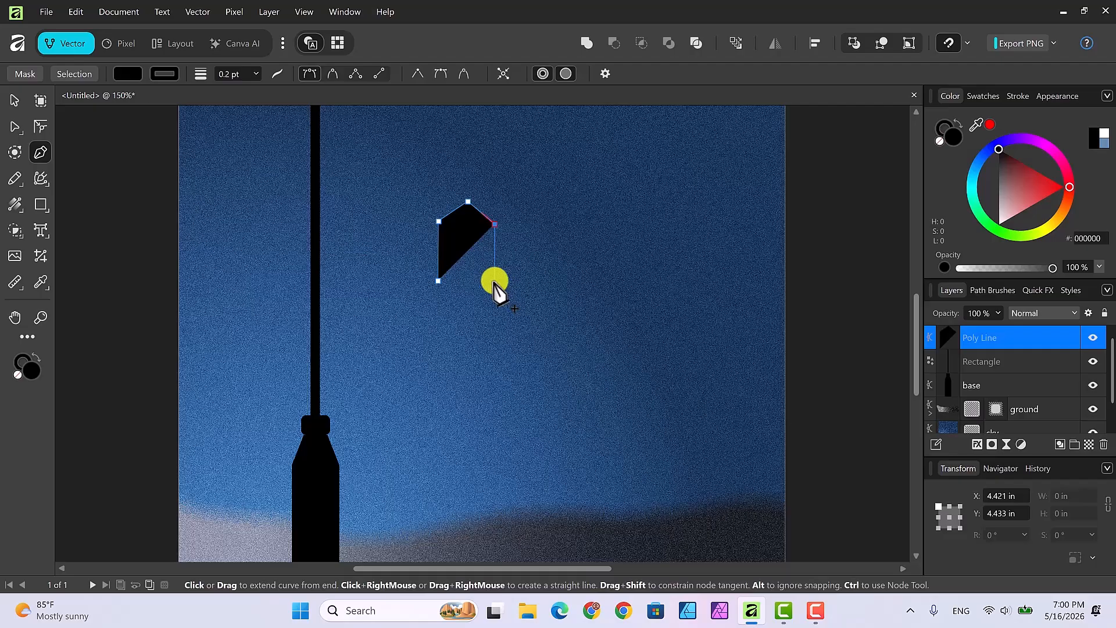
pyautogui.click(494, 282)
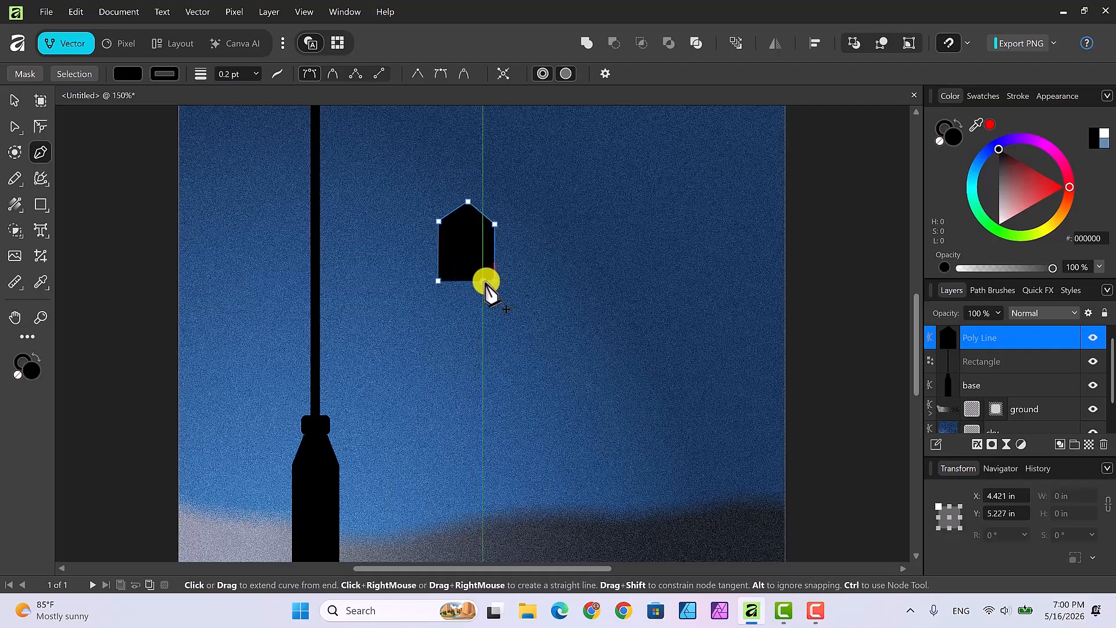
# Step: Trace the arch's inner outline parallel to the outer one and close the shape at its starting node
pyautogui.moveTo(486, 282)
pyautogui.mouseDown()
pyautogui.moveTo(486, 229)
pyautogui.moveTo(471, 214)
pyautogui.moveTo(449, 225)
pyautogui.moveTo(445, 282)
pyautogui.mouseUp()
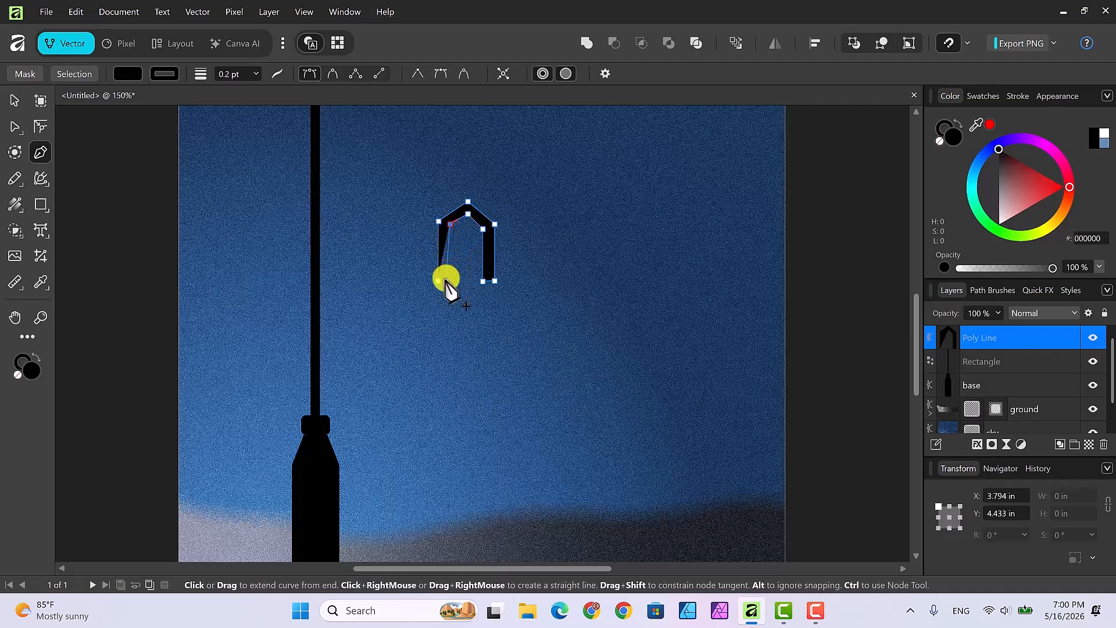
pyautogui.click(447, 281)
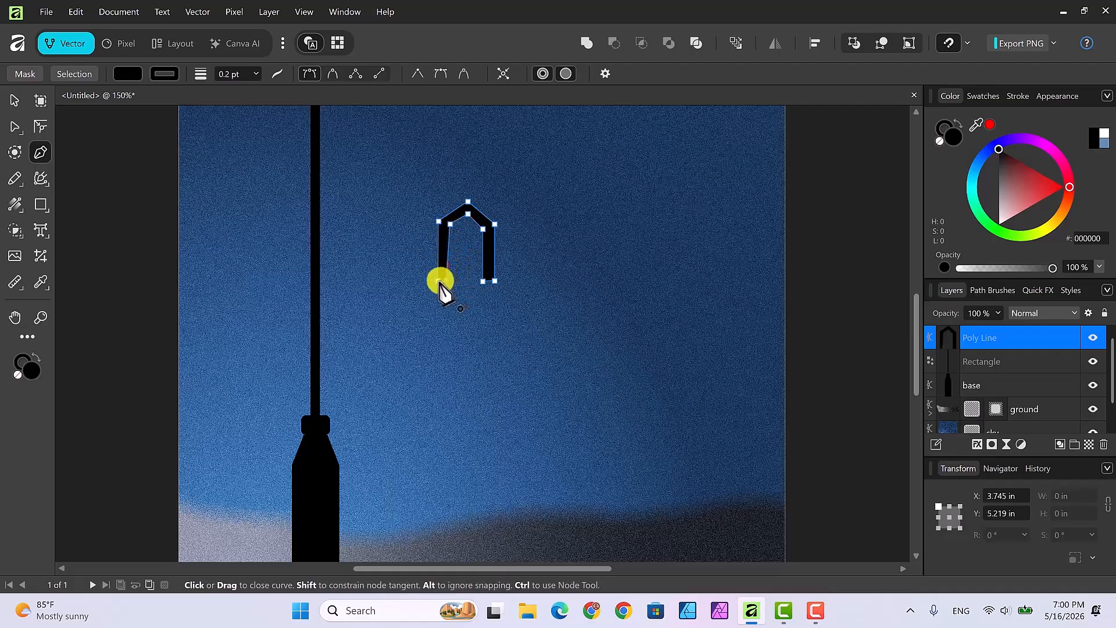
pyautogui.click(440, 281)
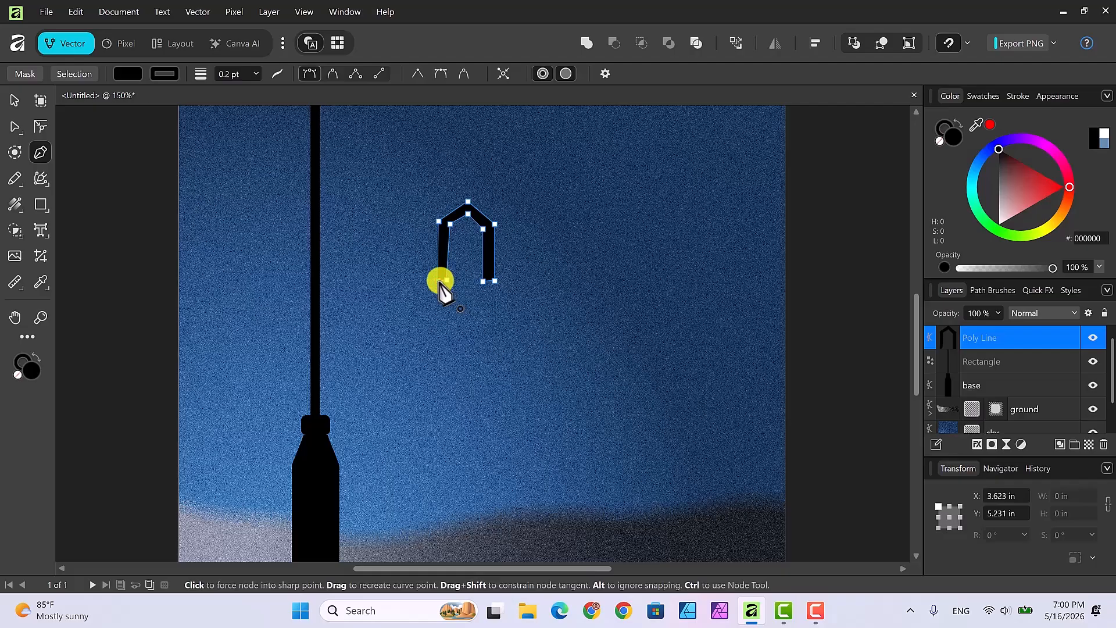
# Step: Convert the arch's outer apex and the nodes of its right leg to smooth nodes
pyautogui.click(15, 99)
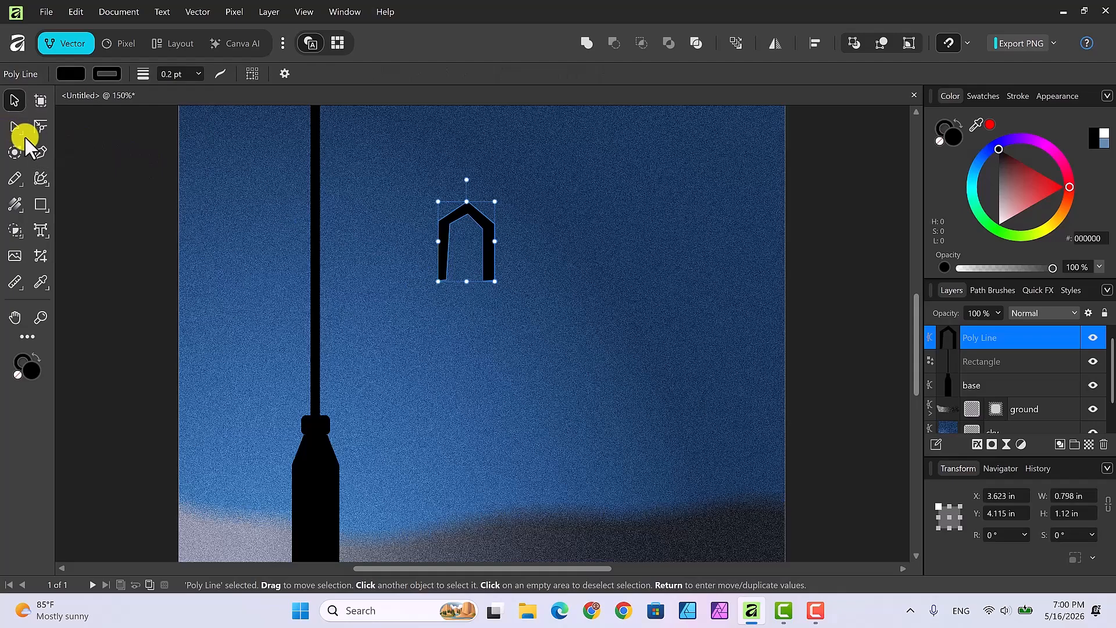
pyautogui.click(14, 126)
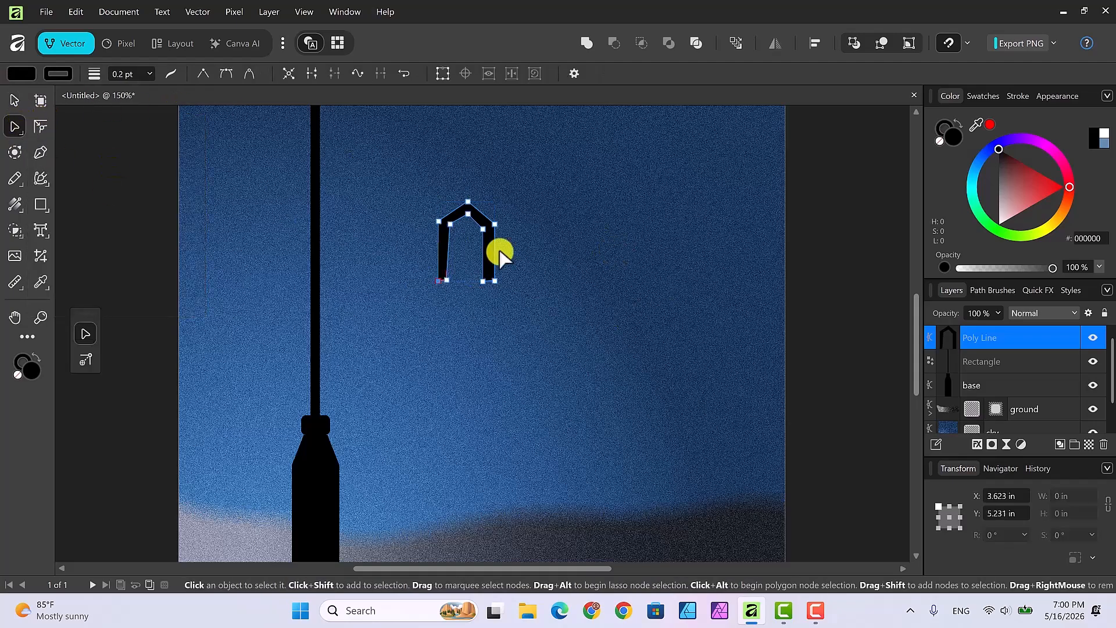
pyautogui.click(468, 203)
pyautogui.moveTo(496, 225); pyautogui.dragTo(481, 232)
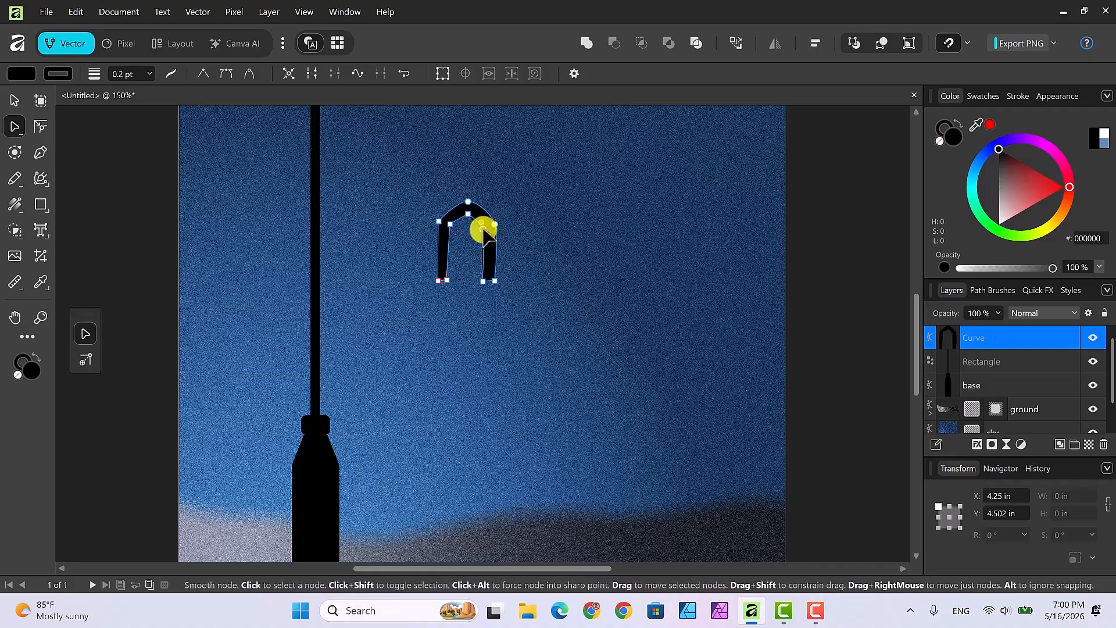
pyautogui.click(494, 282)
pyautogui.keyDown('alt'); pyautogui.click(495, 282); pyautogui.keyUp('alt')
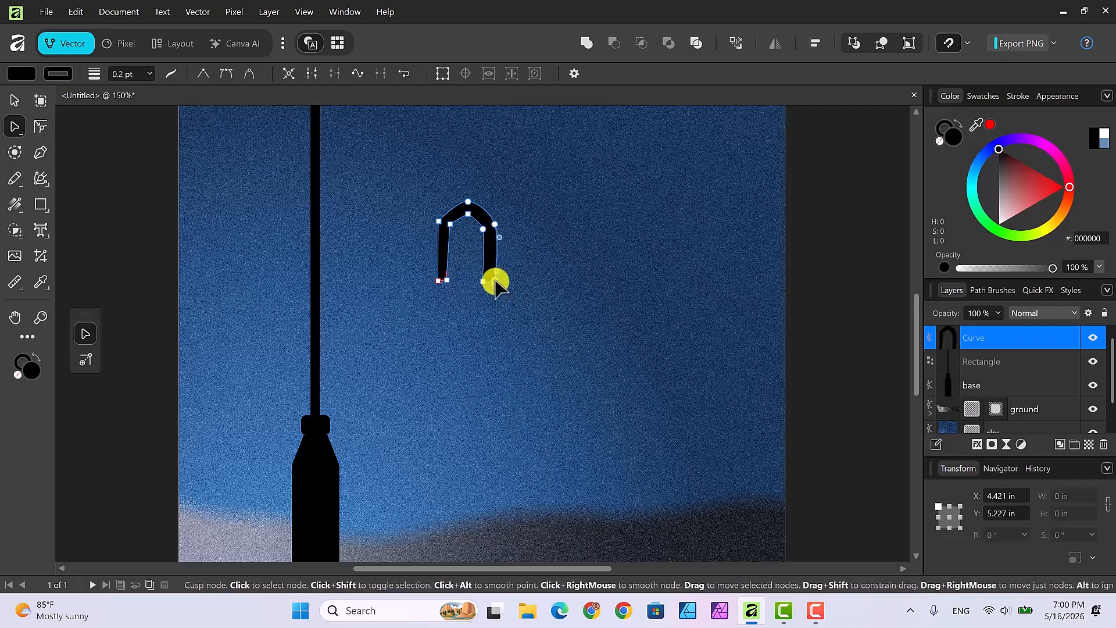
pyautogui.keyDown('alt'); pyautogui.click(482, 283); pyautogui.keyUp('alt')
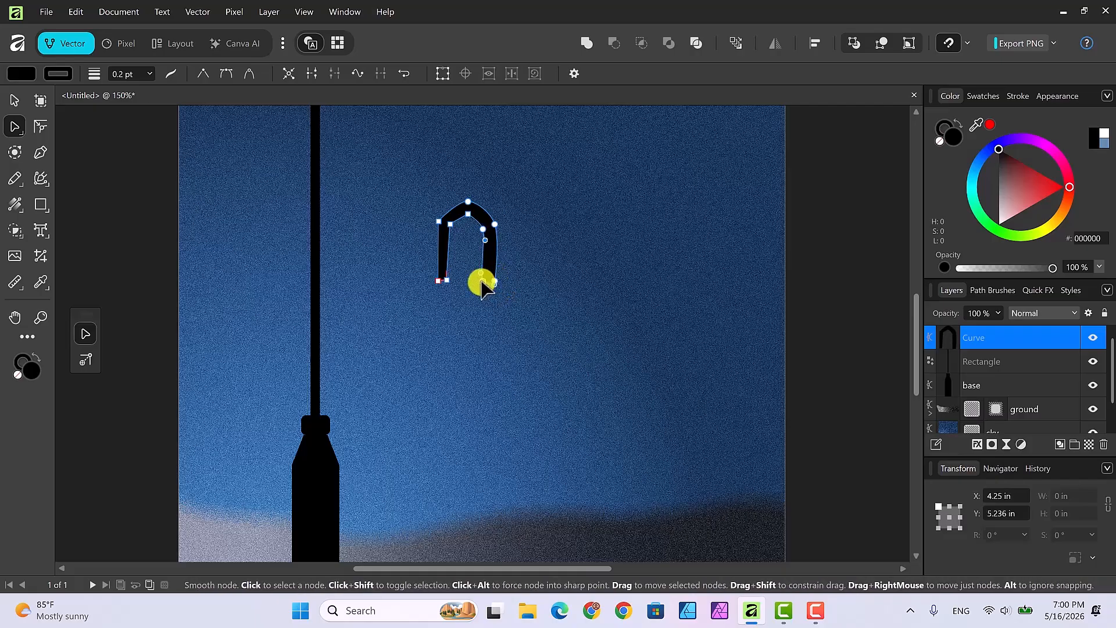
# Step: Smooth the nodes of the arch's left leg and its inner apex to round the remaining corners
pyautogui.click(438, 223)
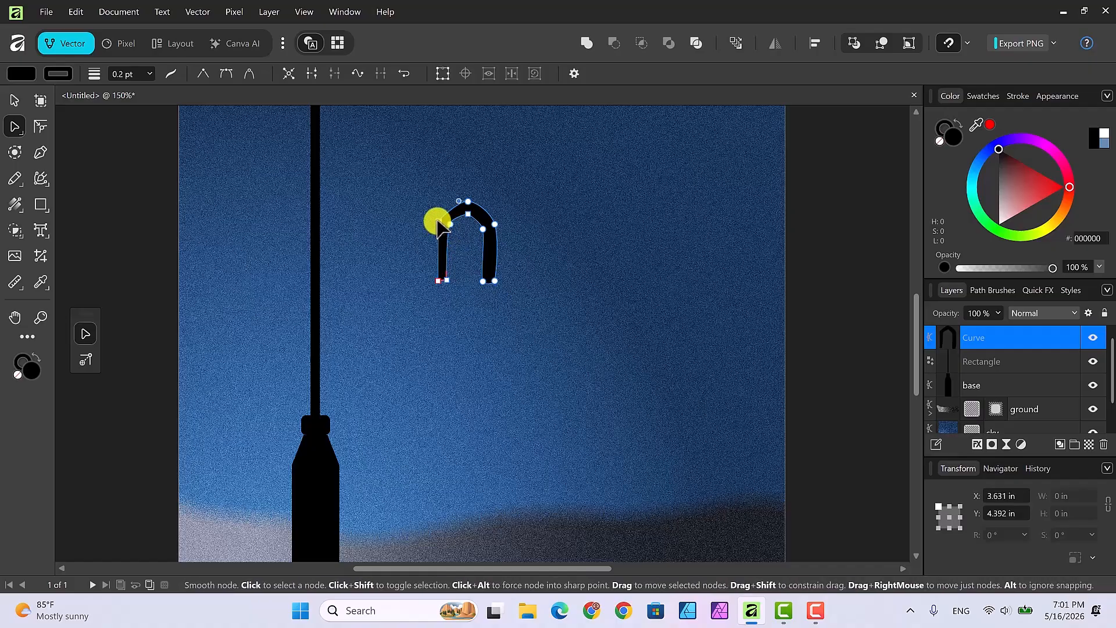
pyautogui.click(436, 272)
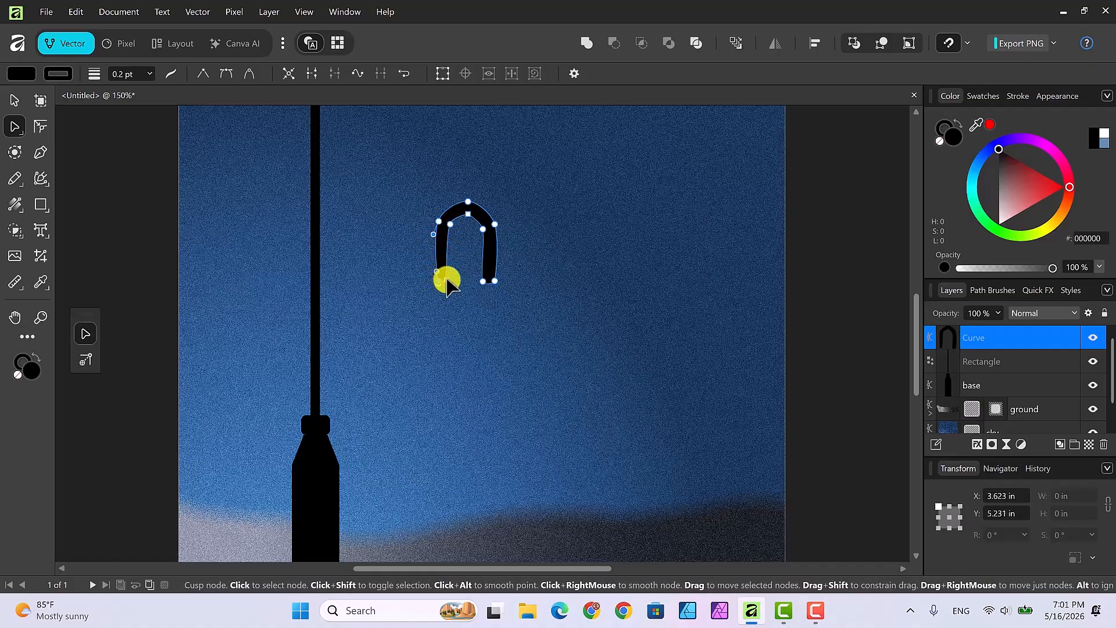
pyautogui.click(446, 282)
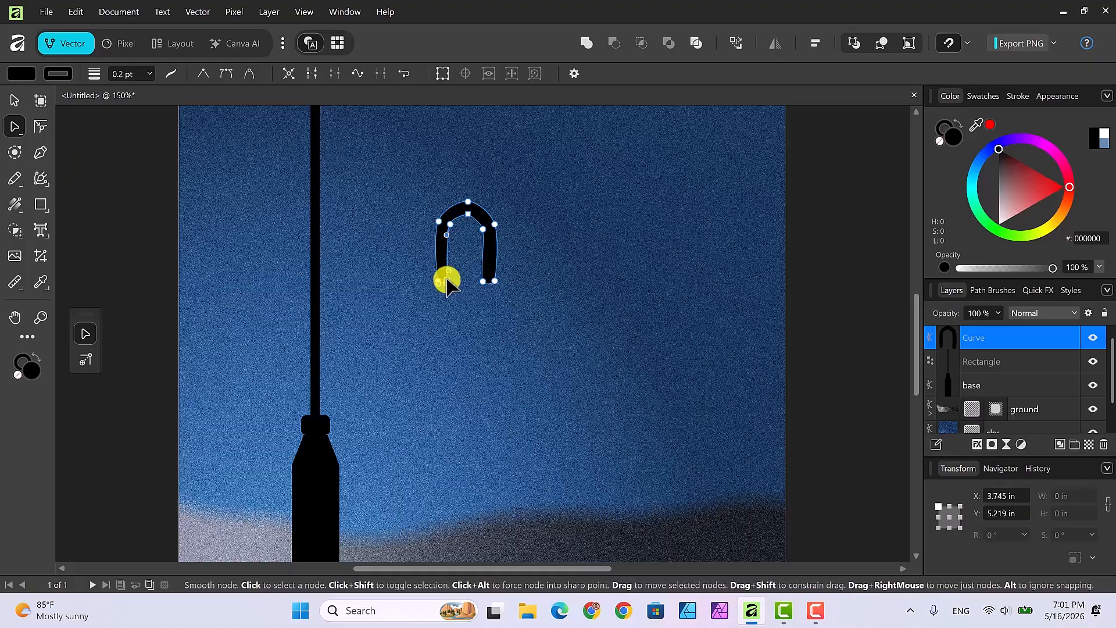
pyautogui.click(469, 219)
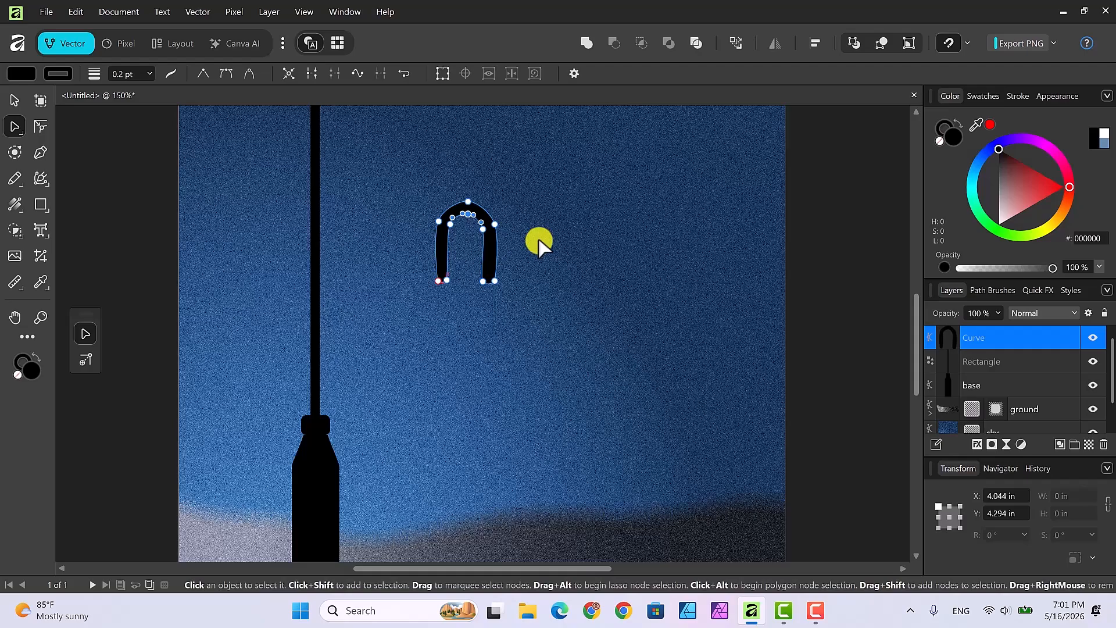
# Step: Thin the arch's right leg and crown by shifting their inner nodes slightly towards the outer outline
pyautogui.hotkey('ctrl', '+')
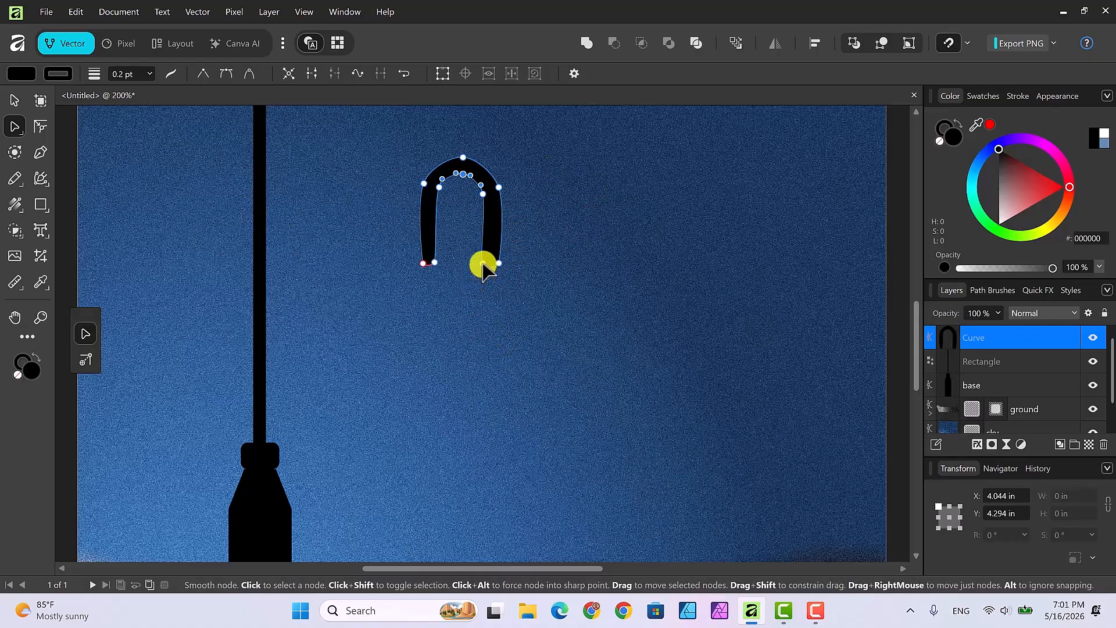
pyautogui.moveTo(483, 266); pyautogui.dragTo(489, 268)
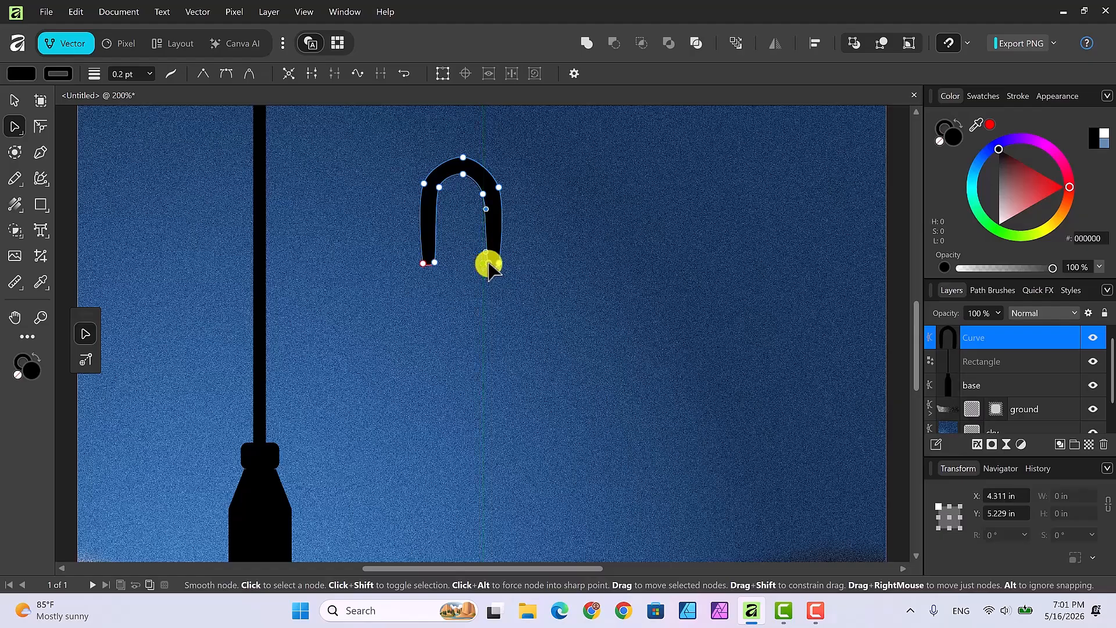
pyautogui.click(482, 194)
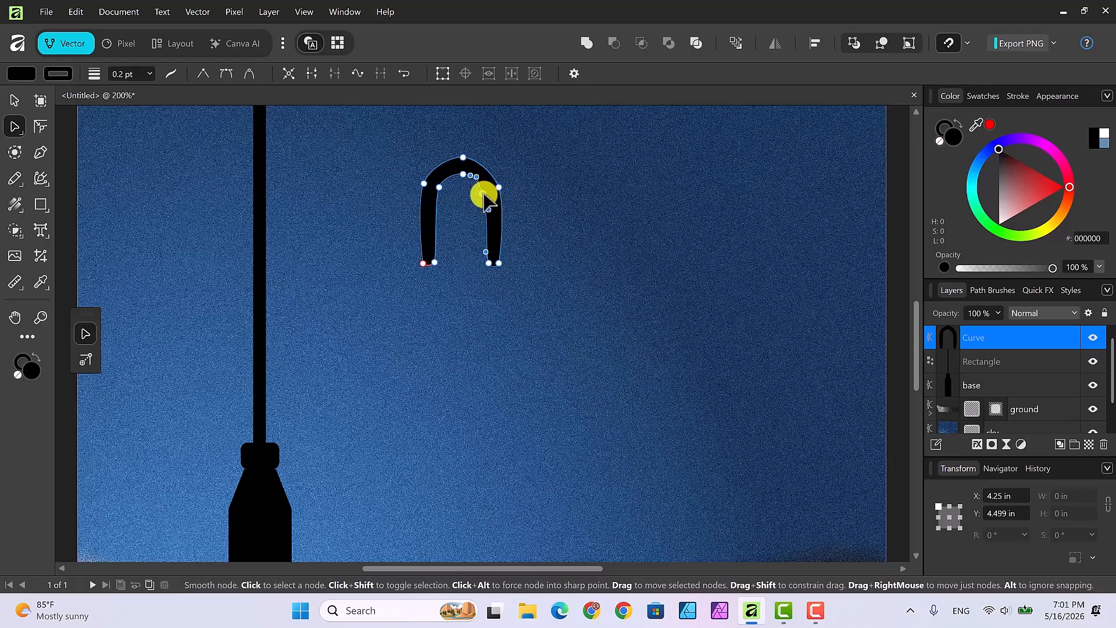
pyautogui.moveTo(486, 193); pyautogui.dragTo(490, 194)
pyautogui.click(484, 196)
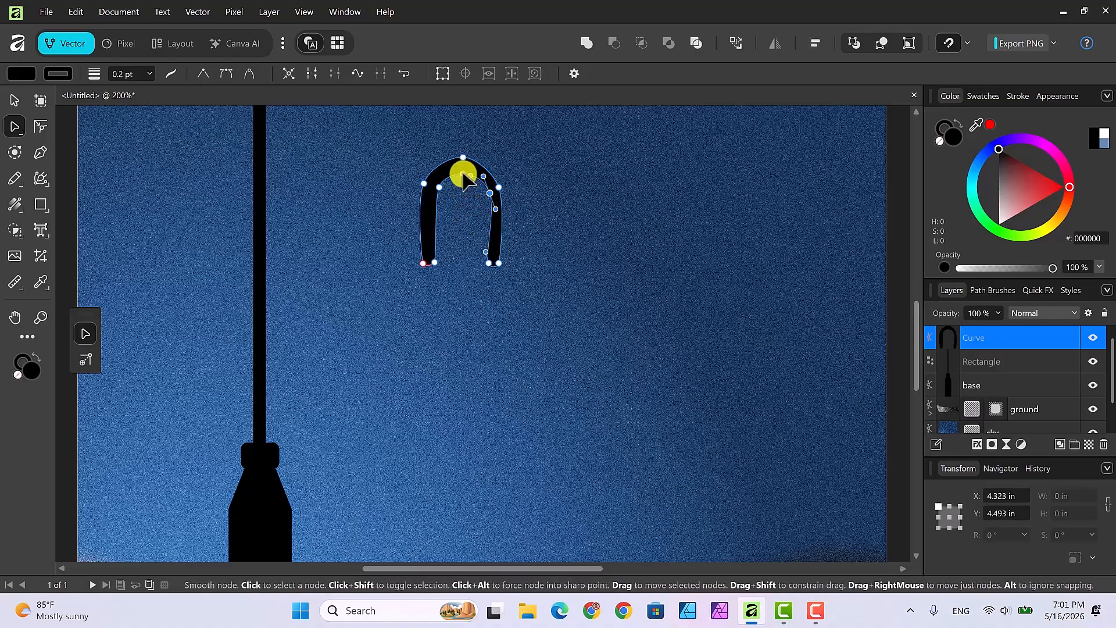
pyautogui.moveTo(464, 173); pyautogui.dragTo(463, 170)
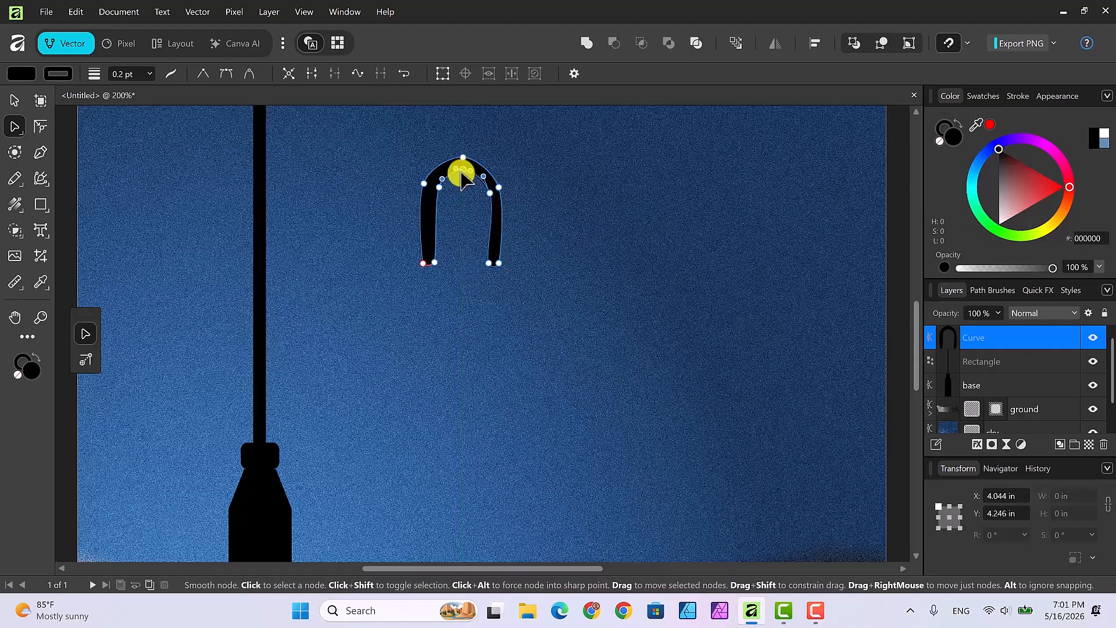
# Step: Thin the arch's left leg by shifting its two inner nodes outward and straightening the curve between them
pyautogui.click(431, 262)
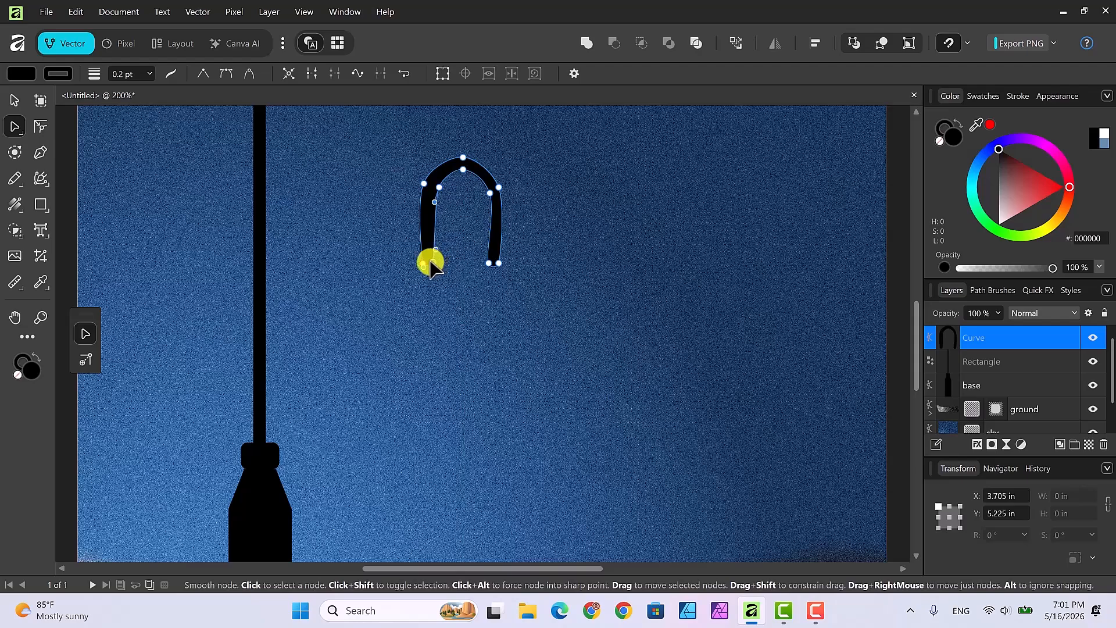
pyautogui.moveTo(434, 250); pyautogui.dragTo(431, 244)
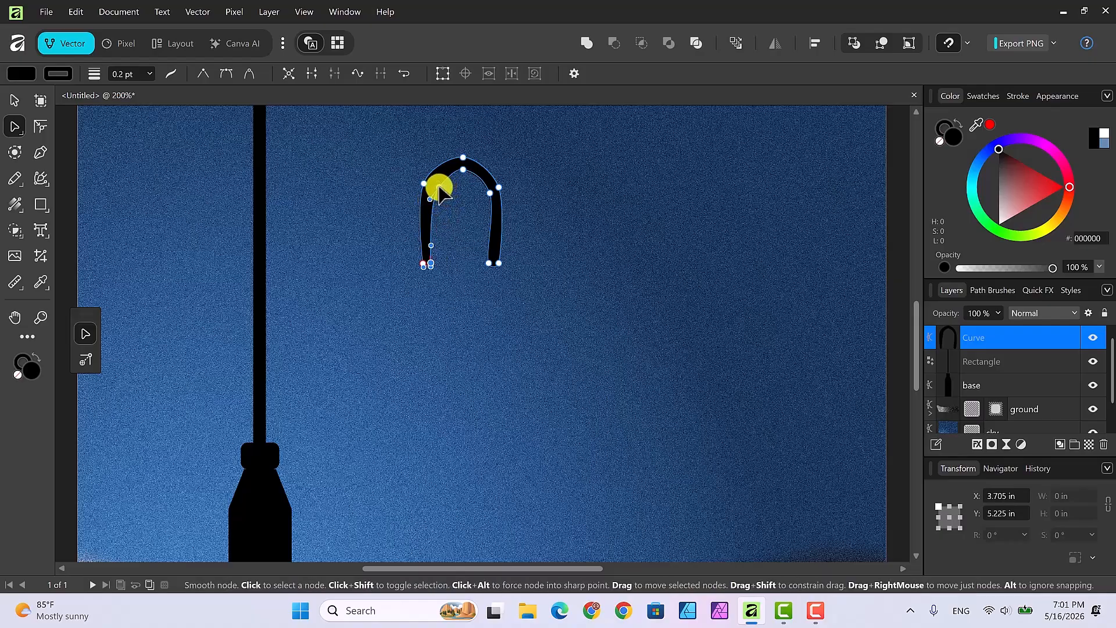
pyautogui.click(440, 186)
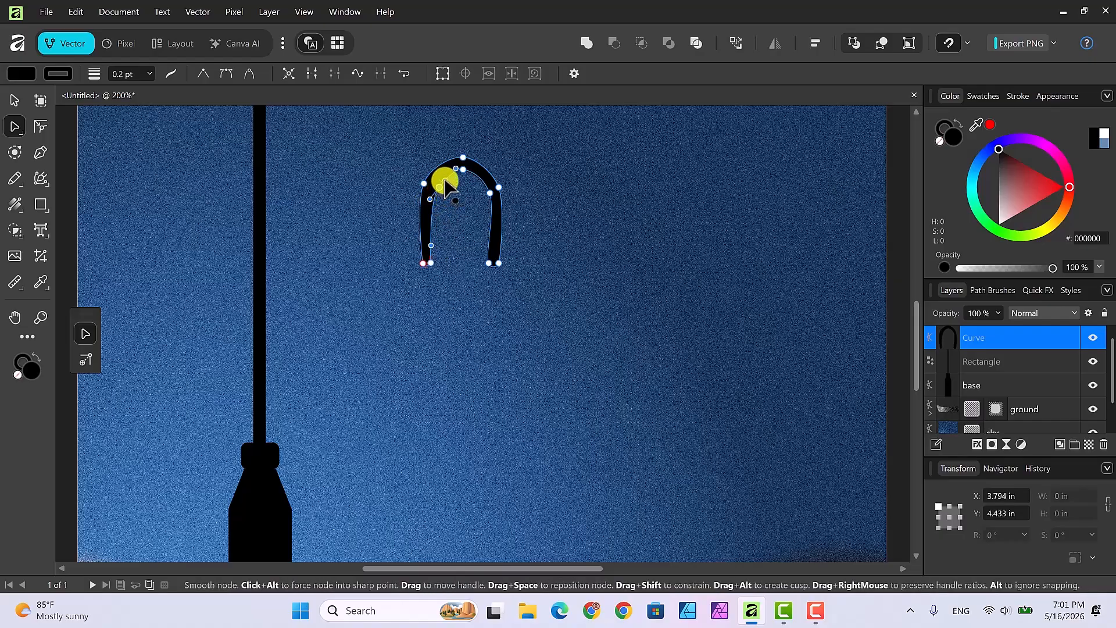
pyautogui.moveTo(444, 179); pyautogui.dragTo(434, 184)
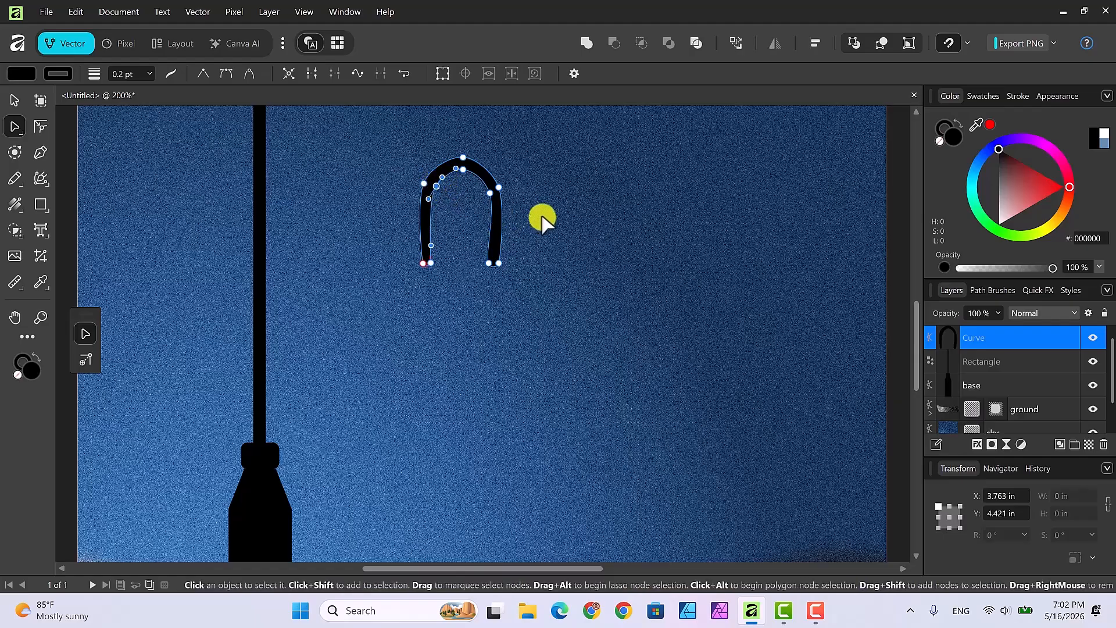
# Step: Move the arch onto the pole so its left leg overlaps the pole's upper end
pyautogui.click(15, 101)
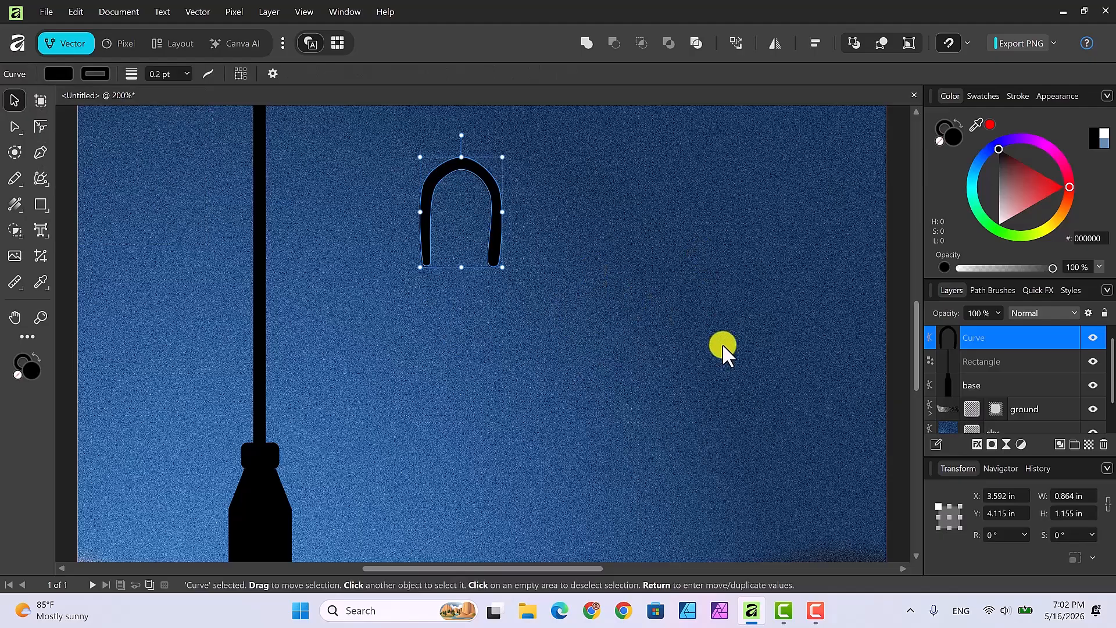
pyautogui.scroll(5, 722, 344)
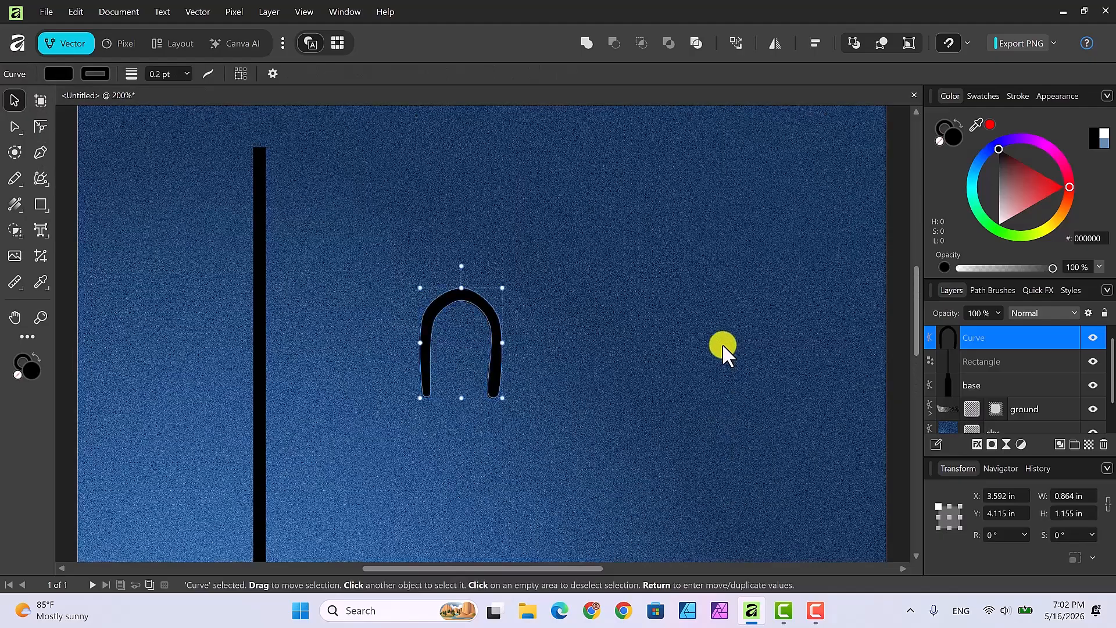
pyautogui.scroll(3, 722, 343)
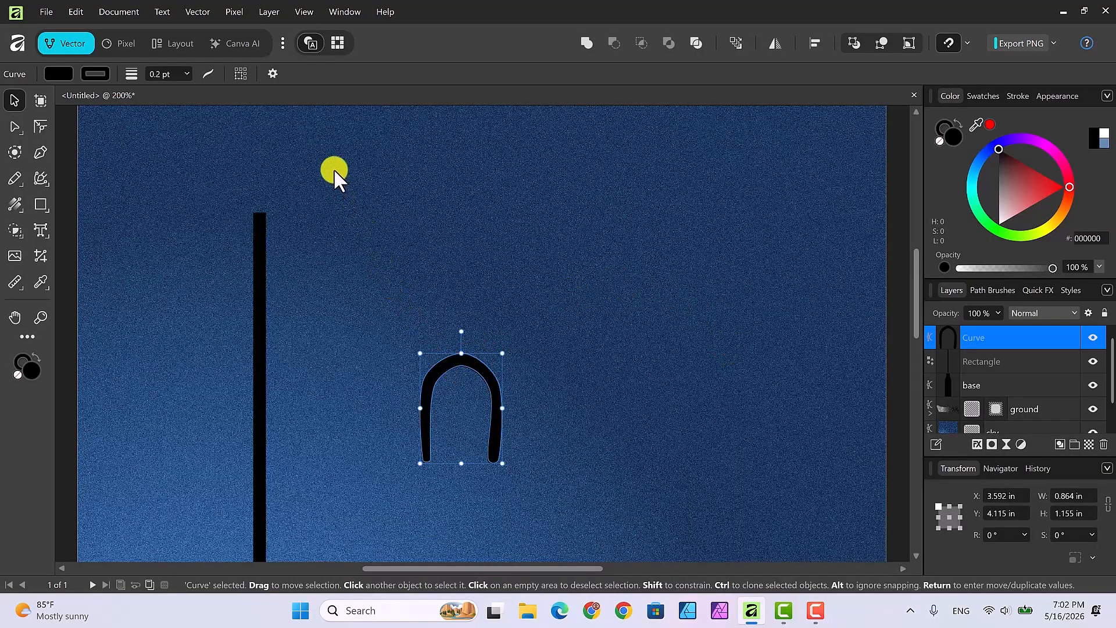
pyautogui.moveTo(301, 134); pyautogui.dragTo(272, 165)
pyautogui.click(381, 239)
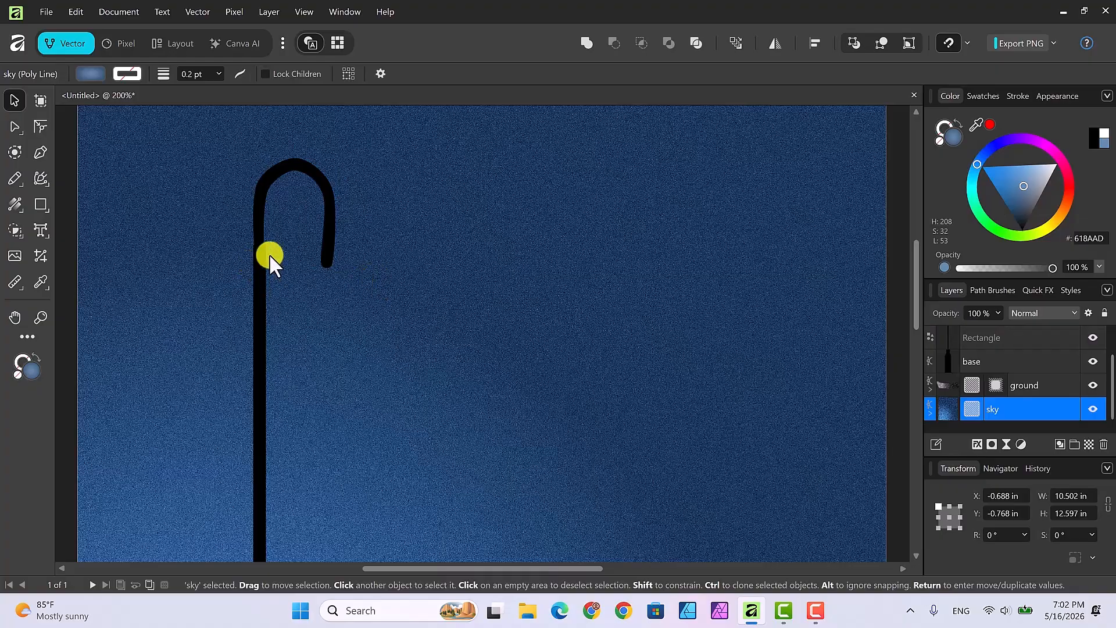
# Step: Raise the arch to about Y 1.47 in so its left leg rests on the pole's upper end
pyautogui.click(257, 225)
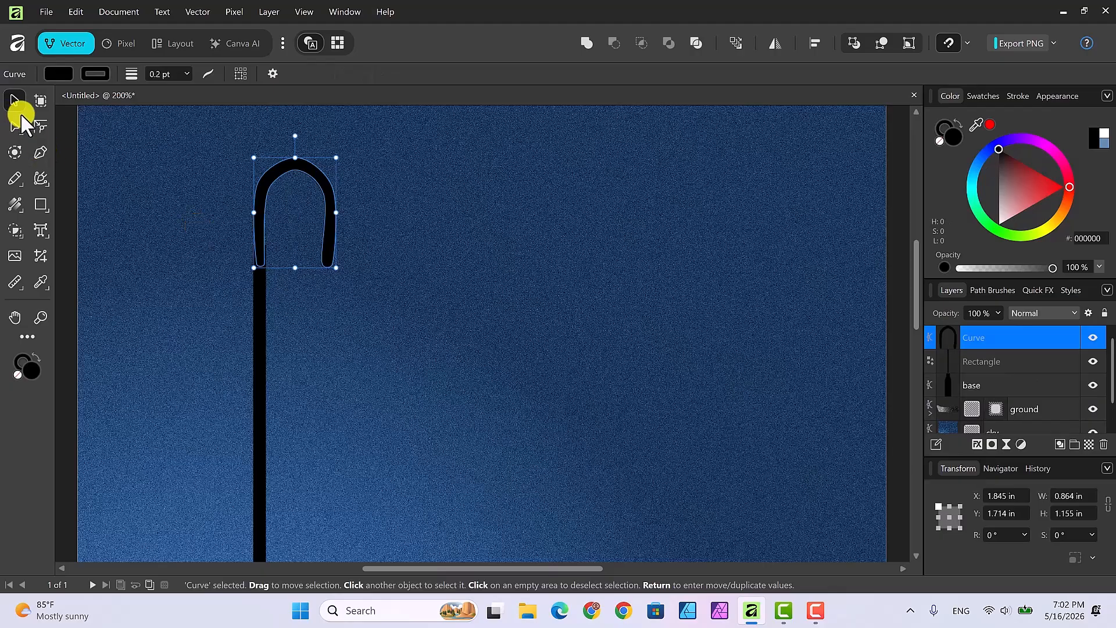
pyautogui.moveTo(297, 166); pyautogui.dragTo(301, 149)
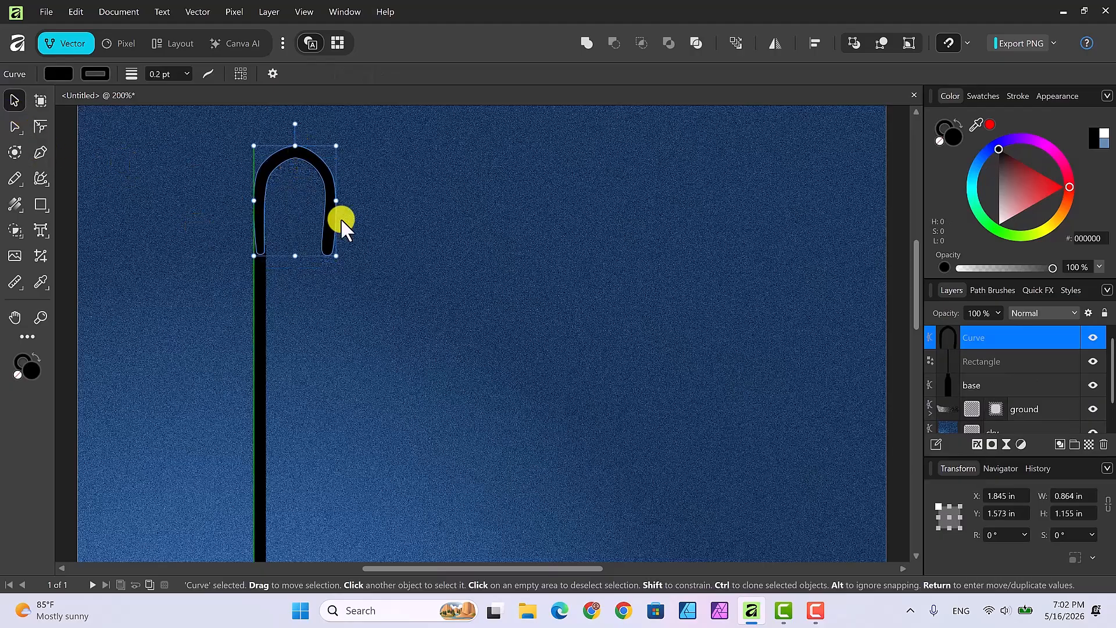
pyautogui.hotkey('shift', 'Up')
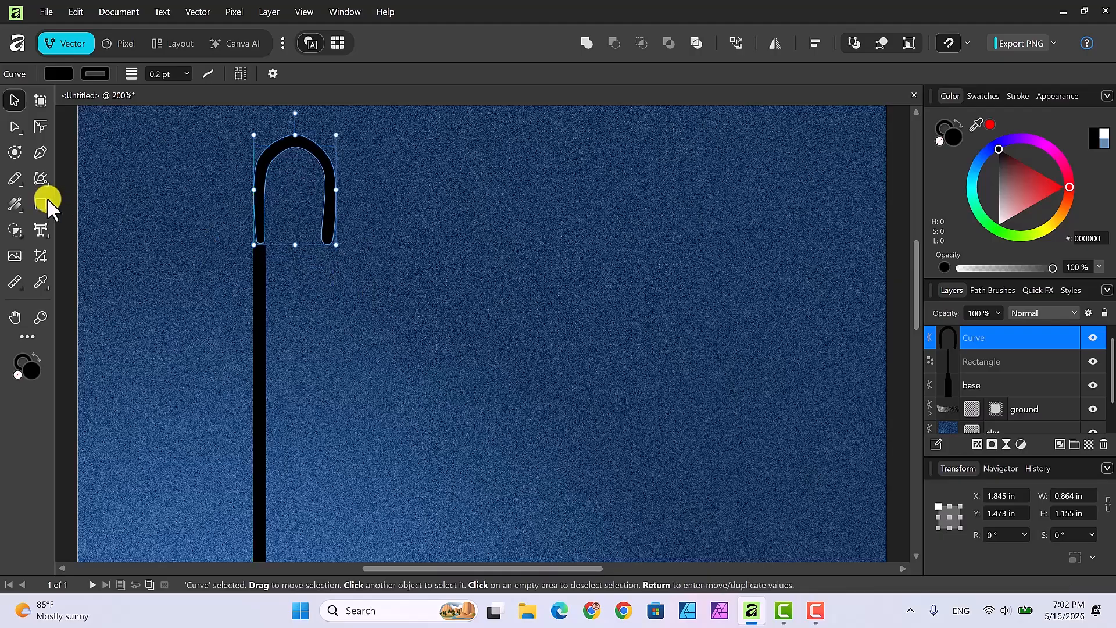
# Step: Widen the foot of the arch's left leg by aligning its two end nodes with the pole's edges
pyautogui.click(14, 126)
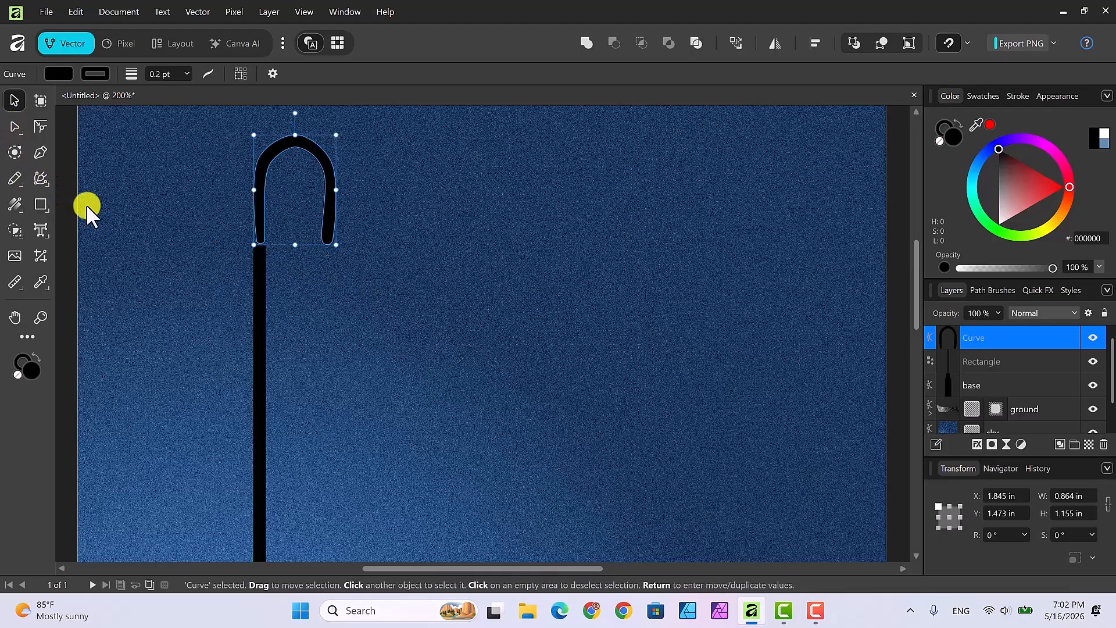
pyautogui.click(258, 241)
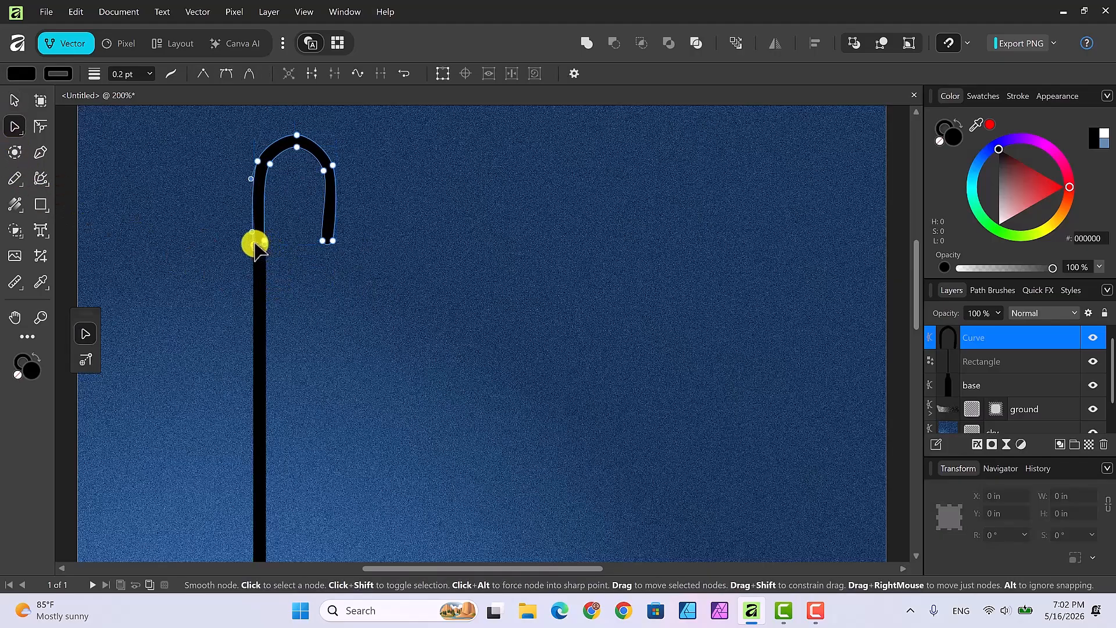
pyautogui.click(283, 267)
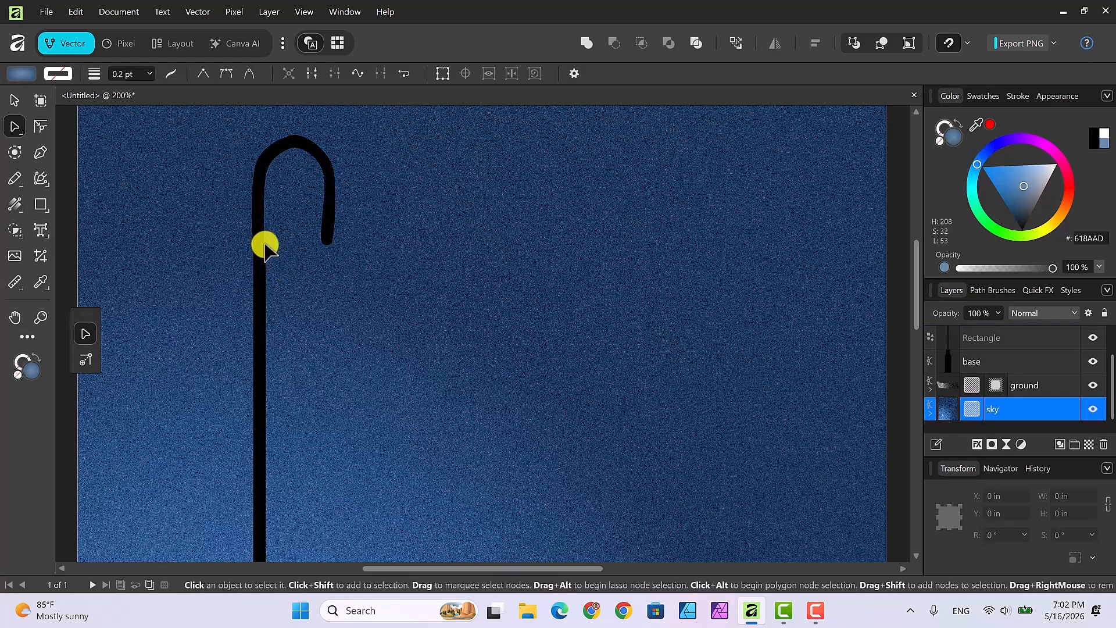
pyautogui.click(264, 244)
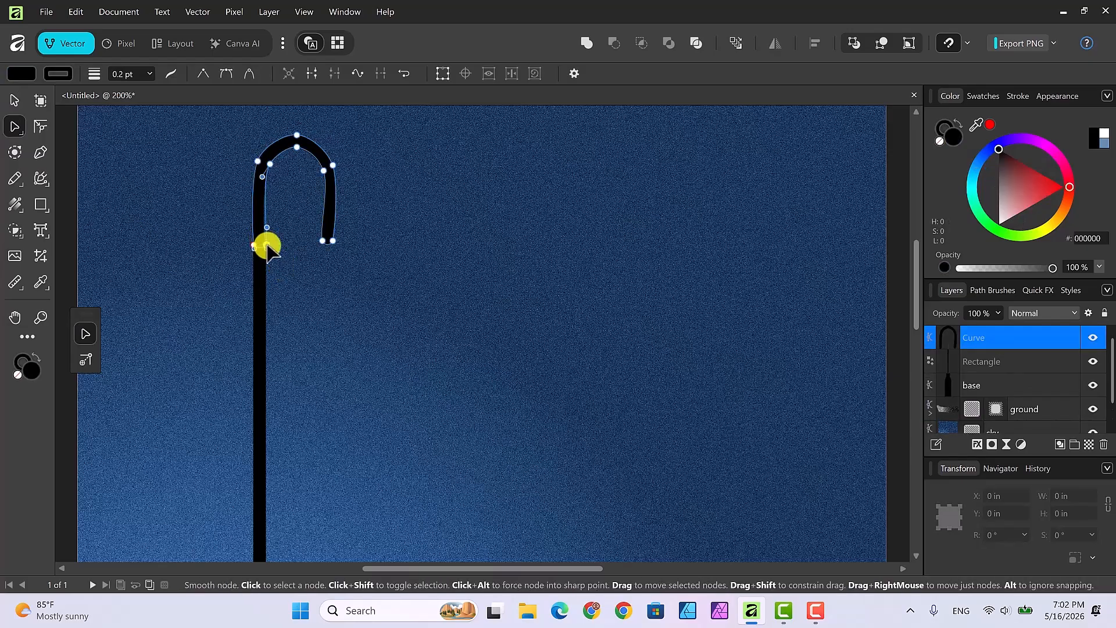
pyautogui.click(290, 268)
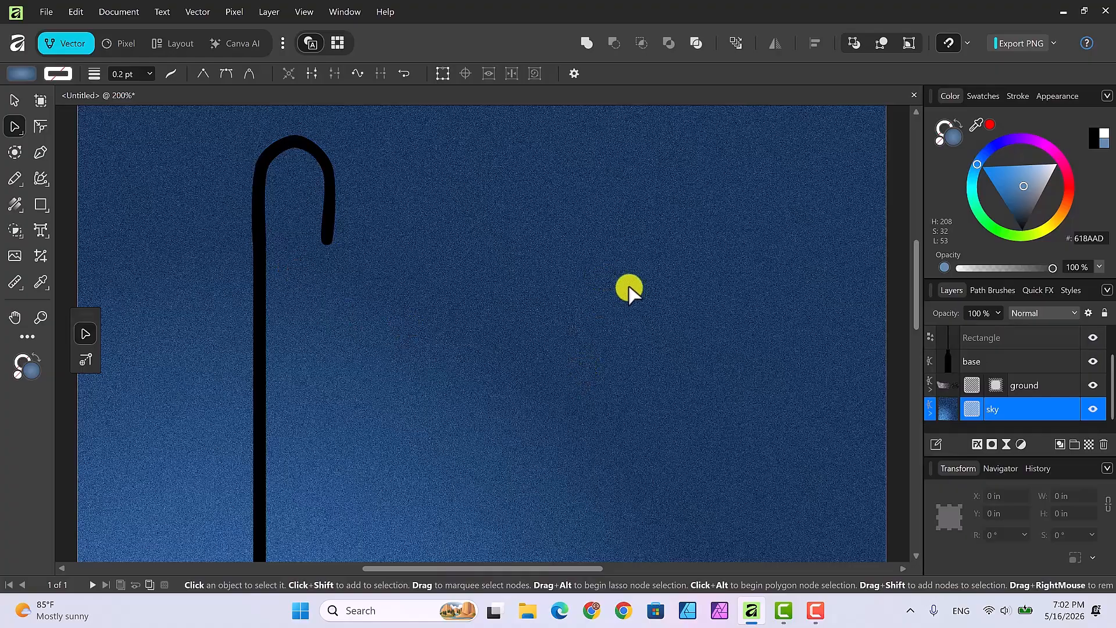
# Step: Merge the arch curve, the pole rectangle and the base into a single lamp post shape with the Add operation
pyautogui.scroll(-4, 631, 289)
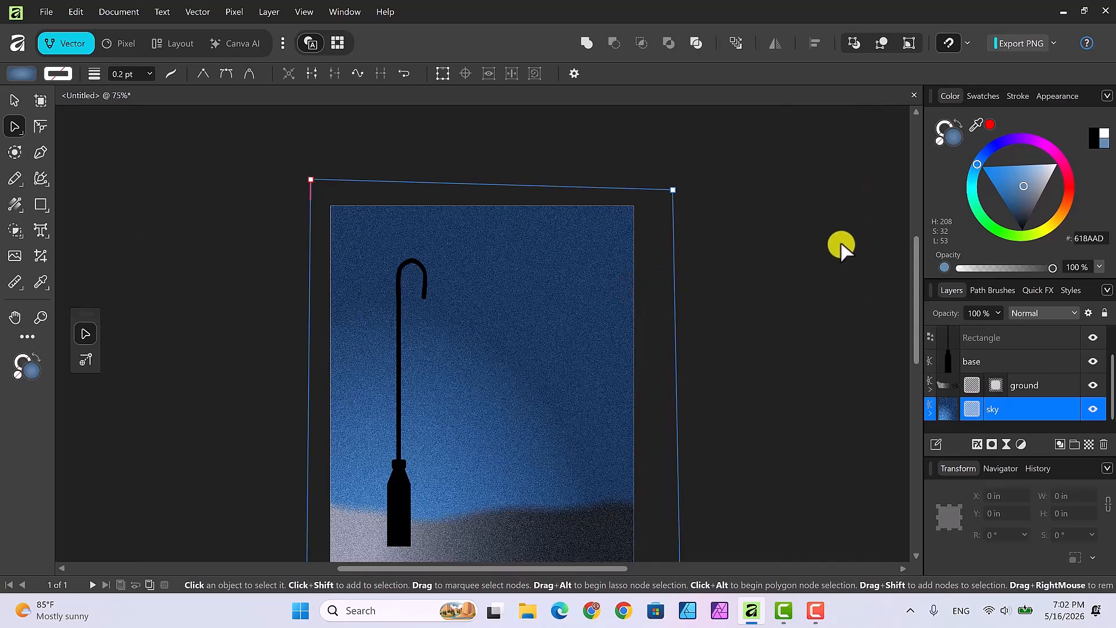
pyautogui.scroll(-2, 843, 244)
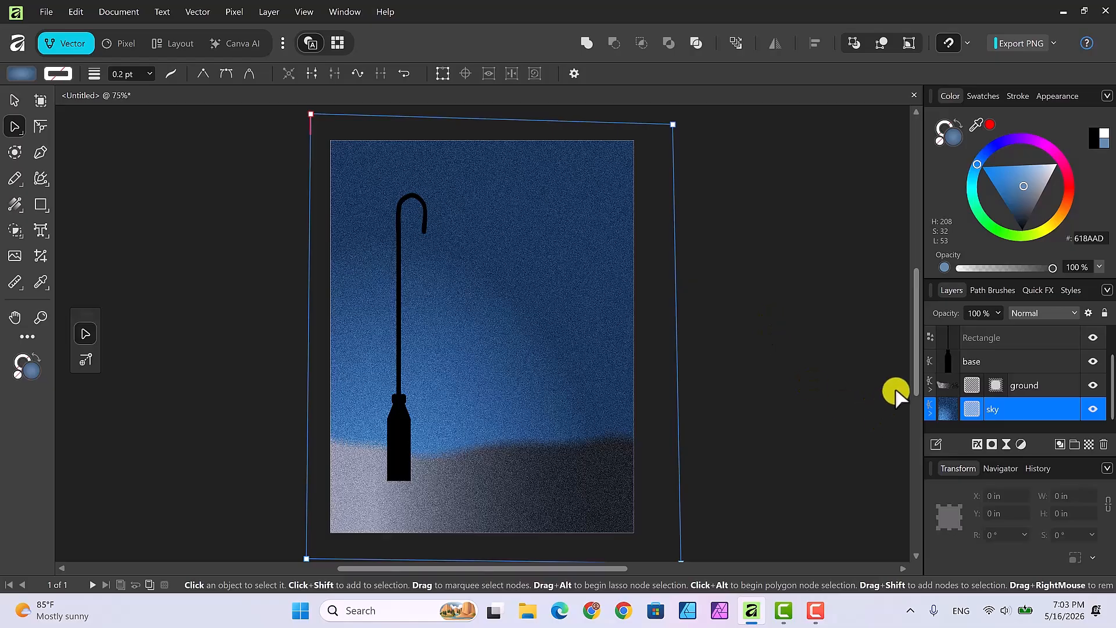
pyautogui.scroll(1, 1110, 380)
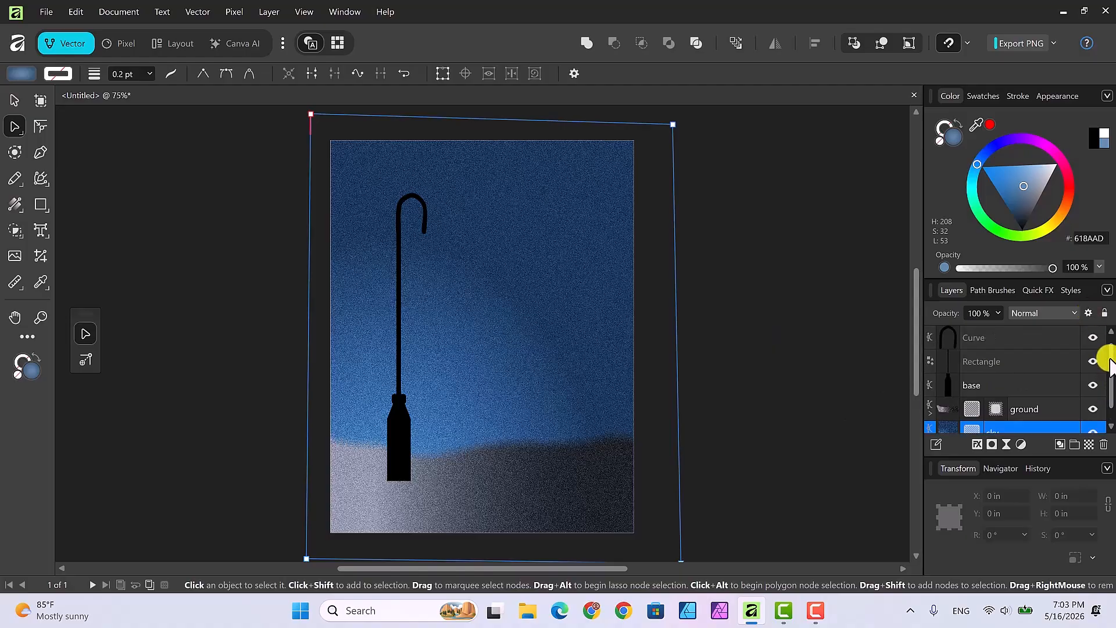
pyautogui.click(1016, 339)
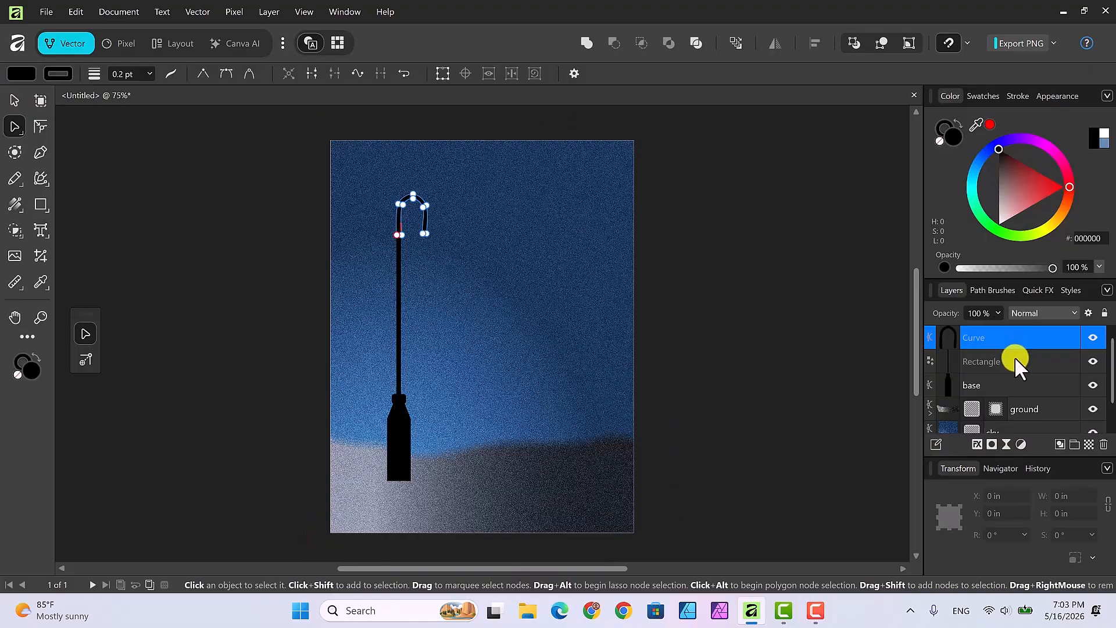
pyautogui.keyDown('shift'); pyautogui.click(1016, 360); pyautogui.keyUp('shift')
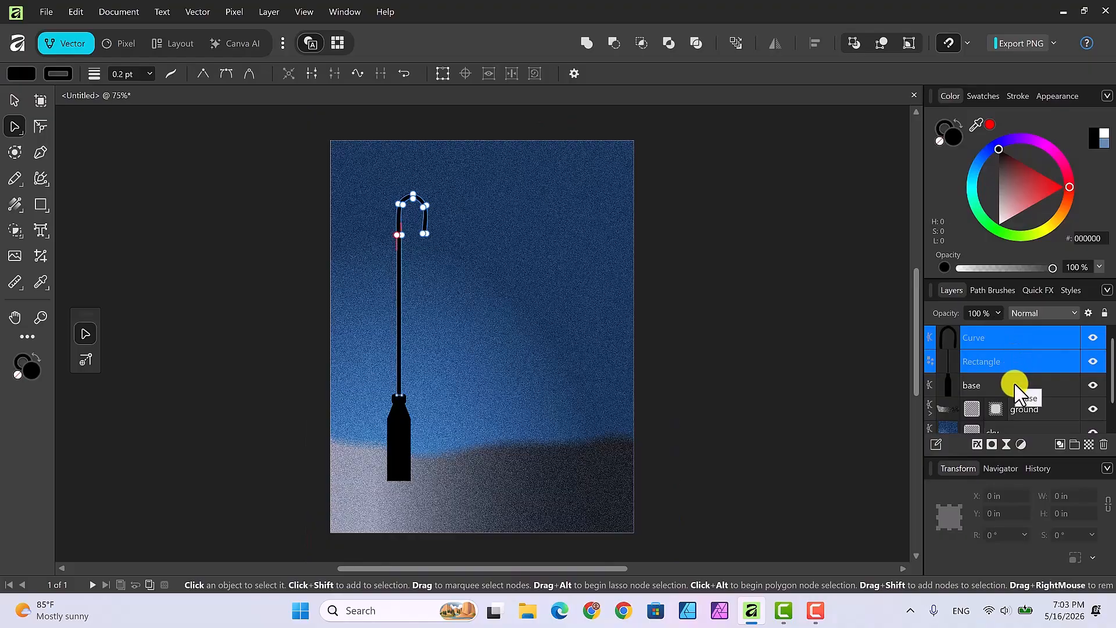
pyautogui.keyDown('shift'); pyautogui.click(1013, 384); pyautogui.keyUp('shift')
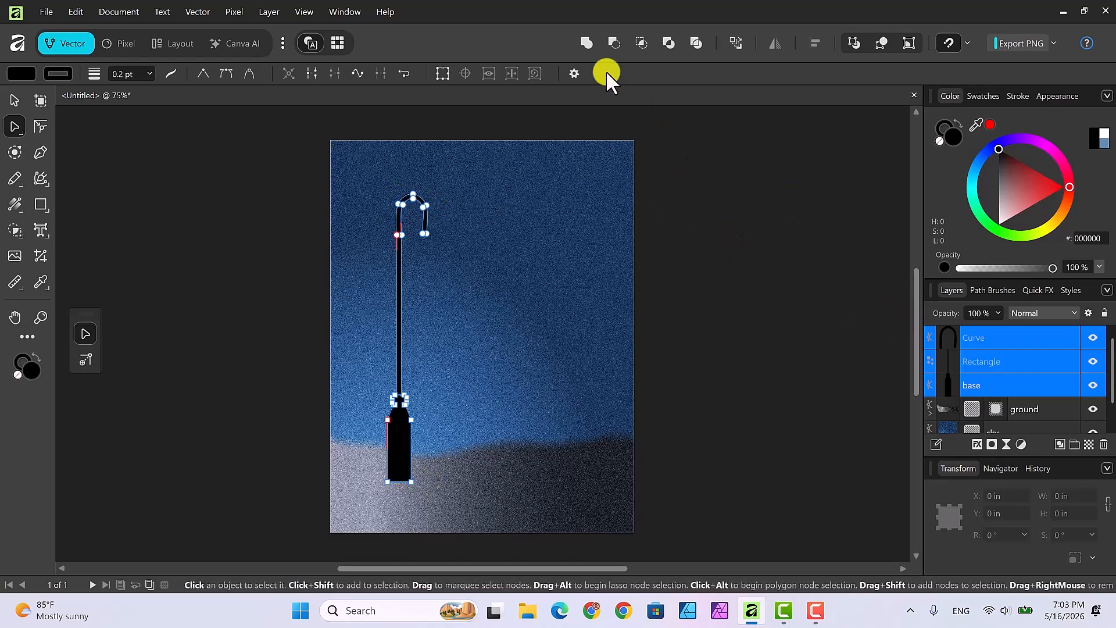
pyautogui.click(586, 43)
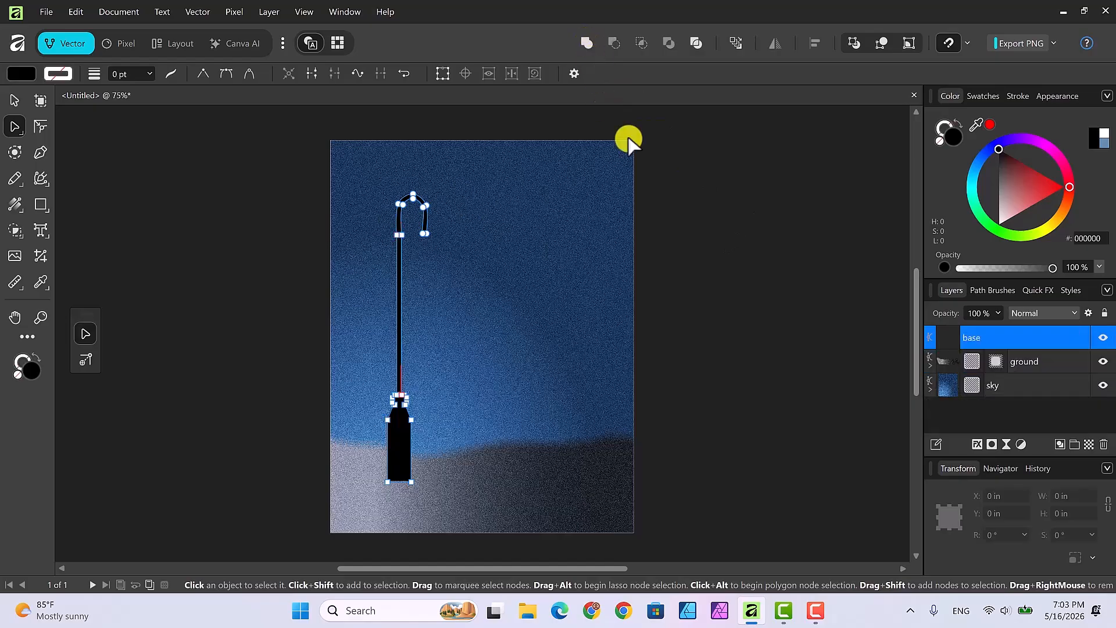
pyautogui.click(705, 253)
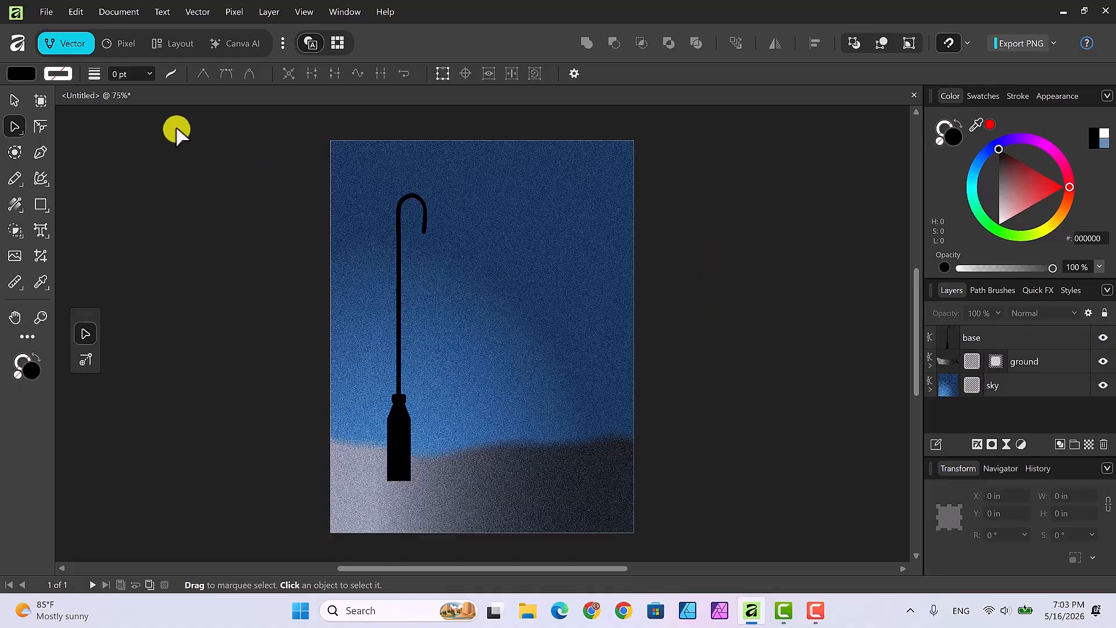
# Step: Draw a black triangle about 1.04 by 1.08 in beside the lamp post and a rounded rectangle about 0.77 by 0.76 in below it
pyautogui.click(14, 97)
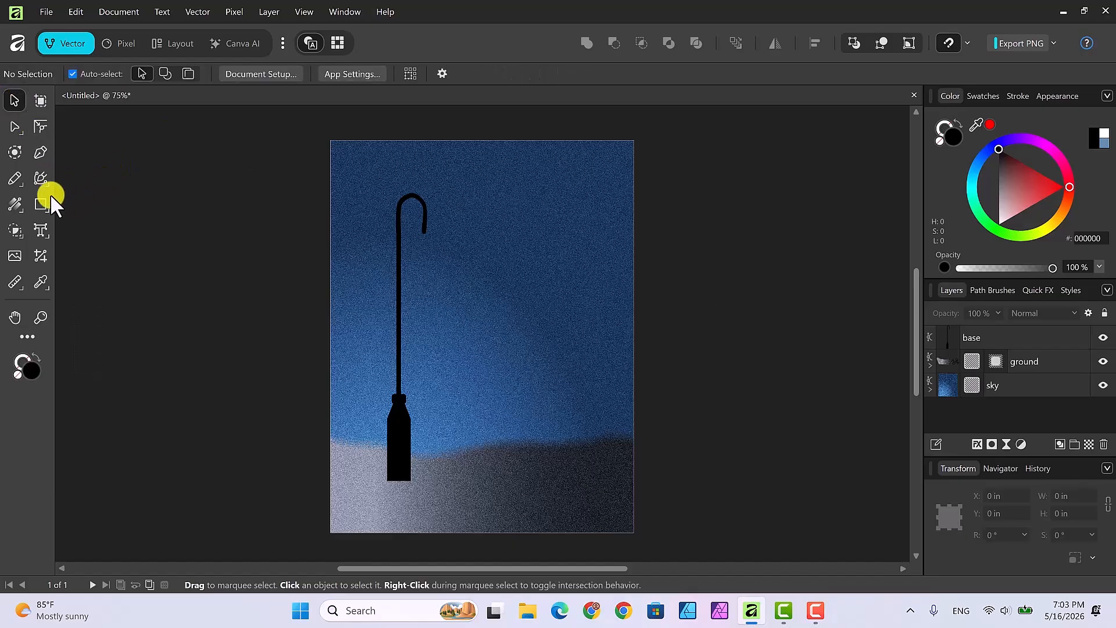
pyautogui.click(41, 201)
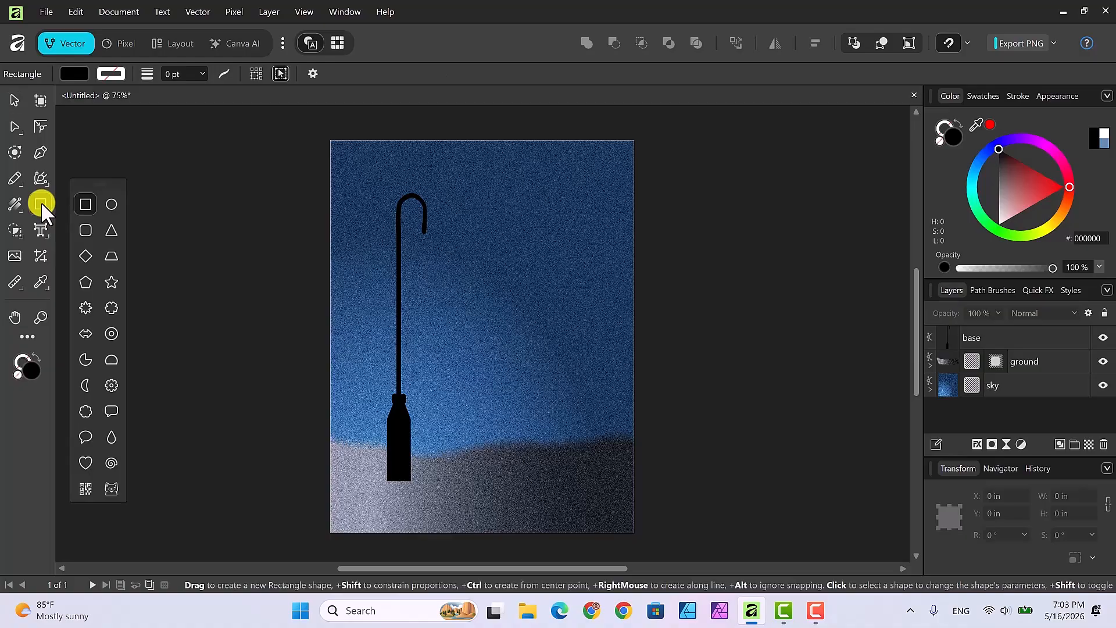
pyautogui.click(111, 230)
pyautogui.moveTo(507, 248); pyautogui.dragTo(507, 279)
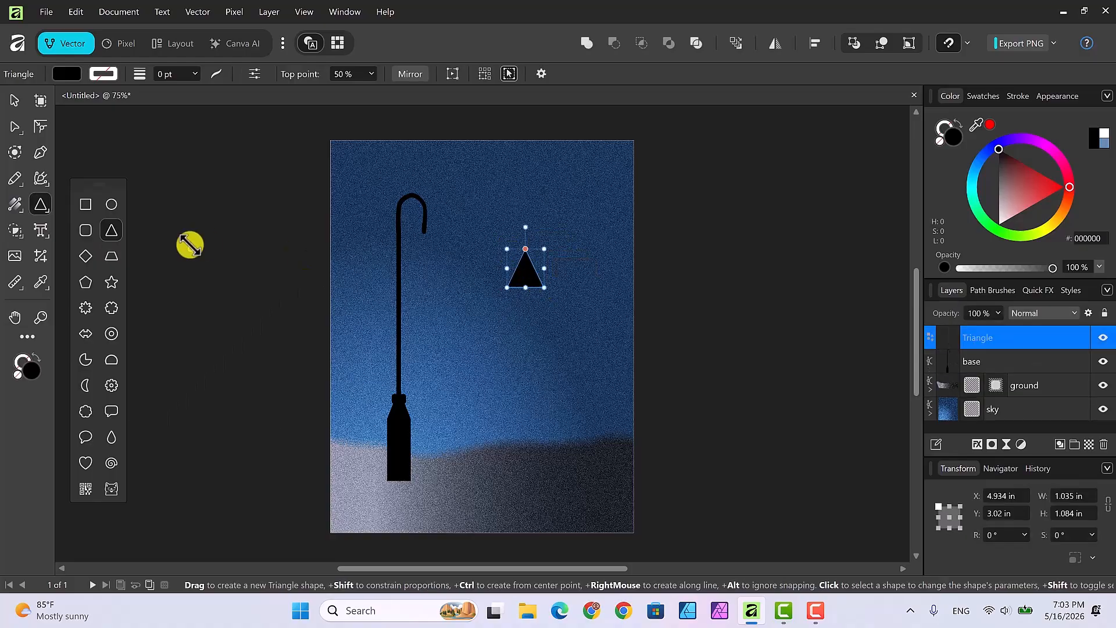
pyautogui.click(85, 229)
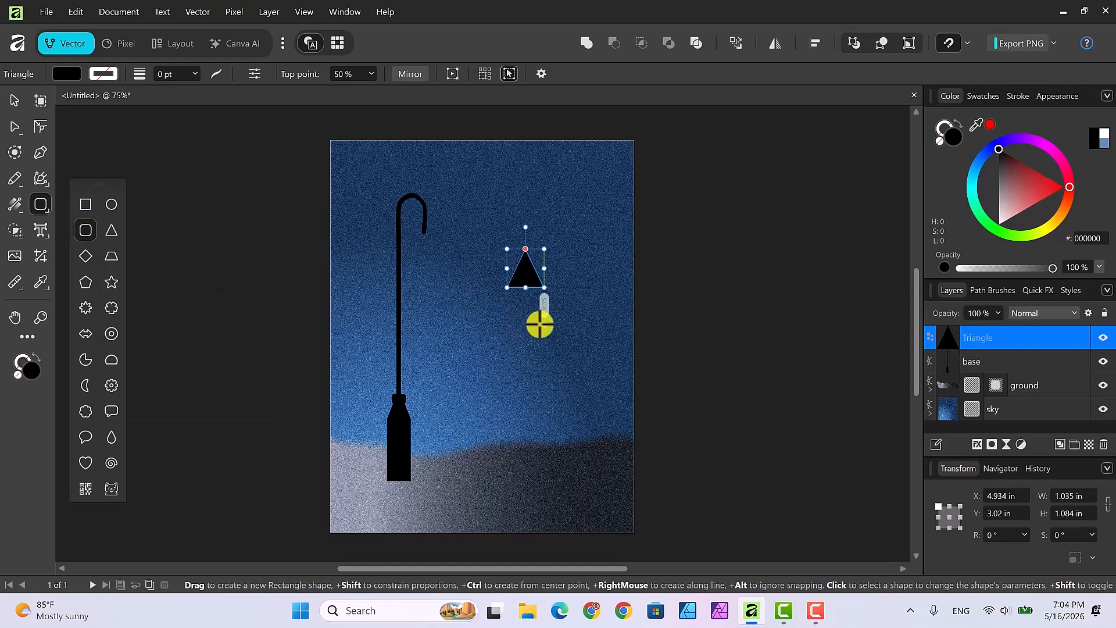
pyautogui.moveTo(541, 325); pyautogui.dragTo(571, 351)
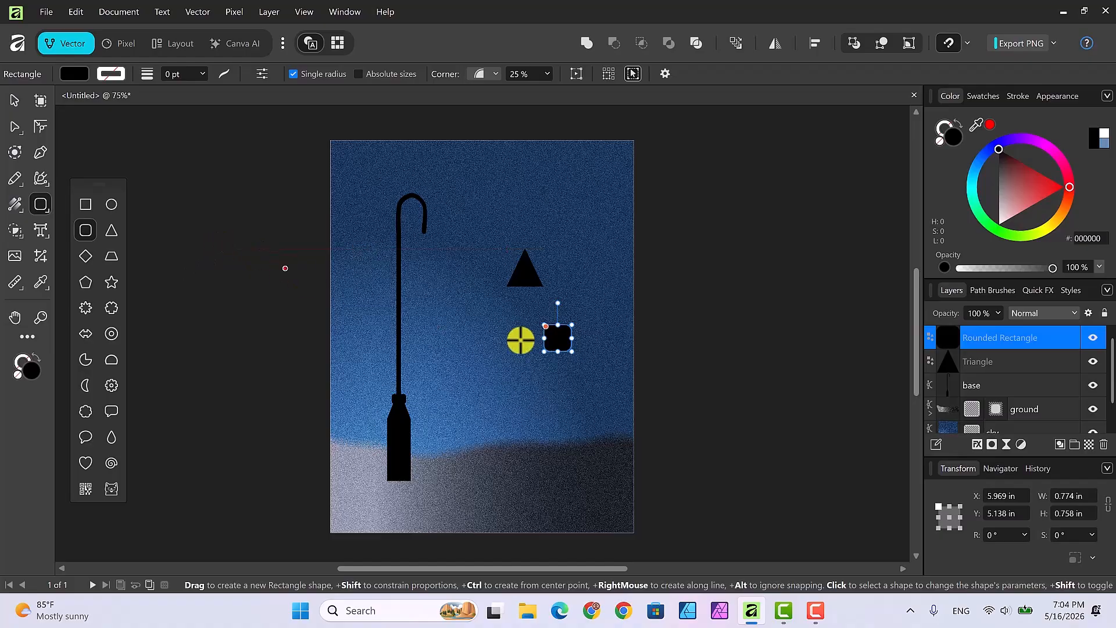
# Step: Place the rounded rectangle above the triangle and enlarge the triangle to about 1.41 by 1.20 in
pyautogui.click(14, 100)
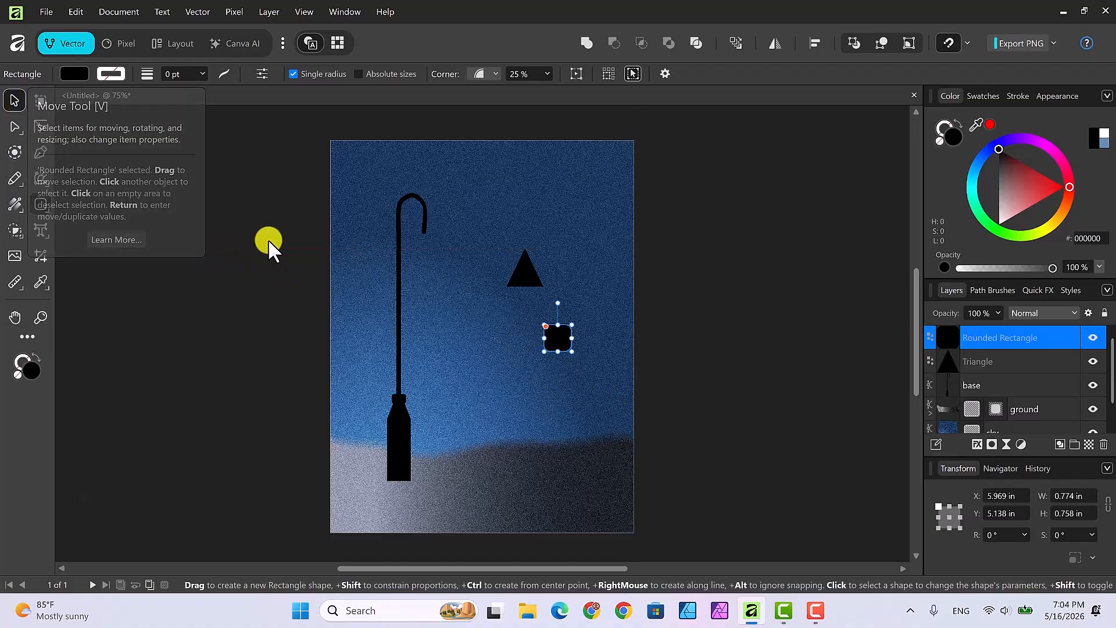
pyautogui.moveTo(556, 335); pyautogui.dragTo(529, 287)
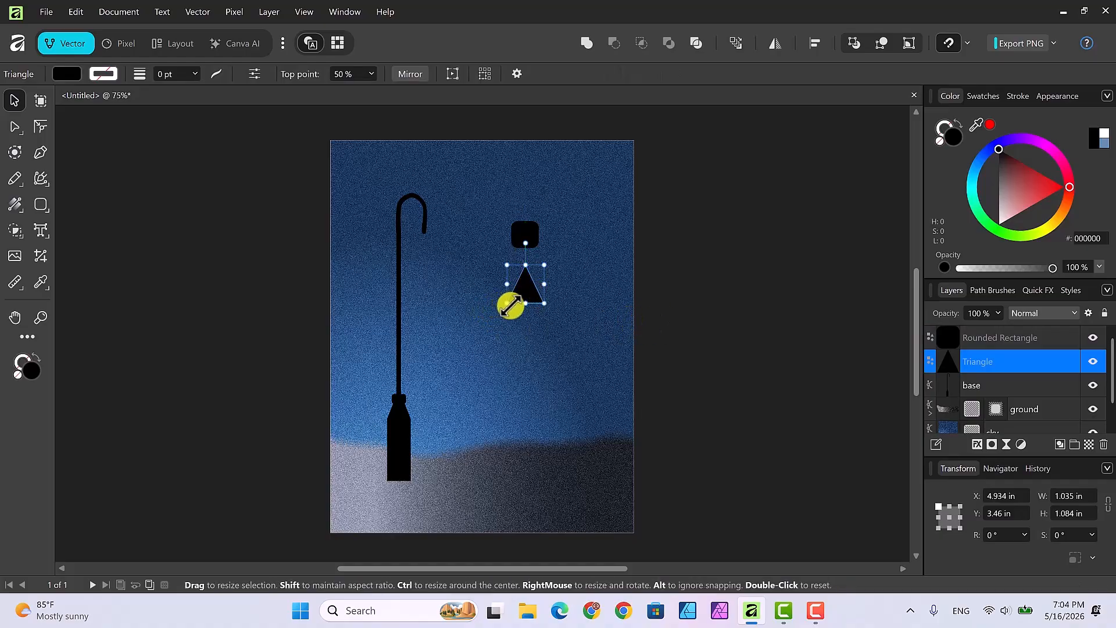
pyautogui.moveTo(505, 302); pyautogui.dragTo(494, 306)
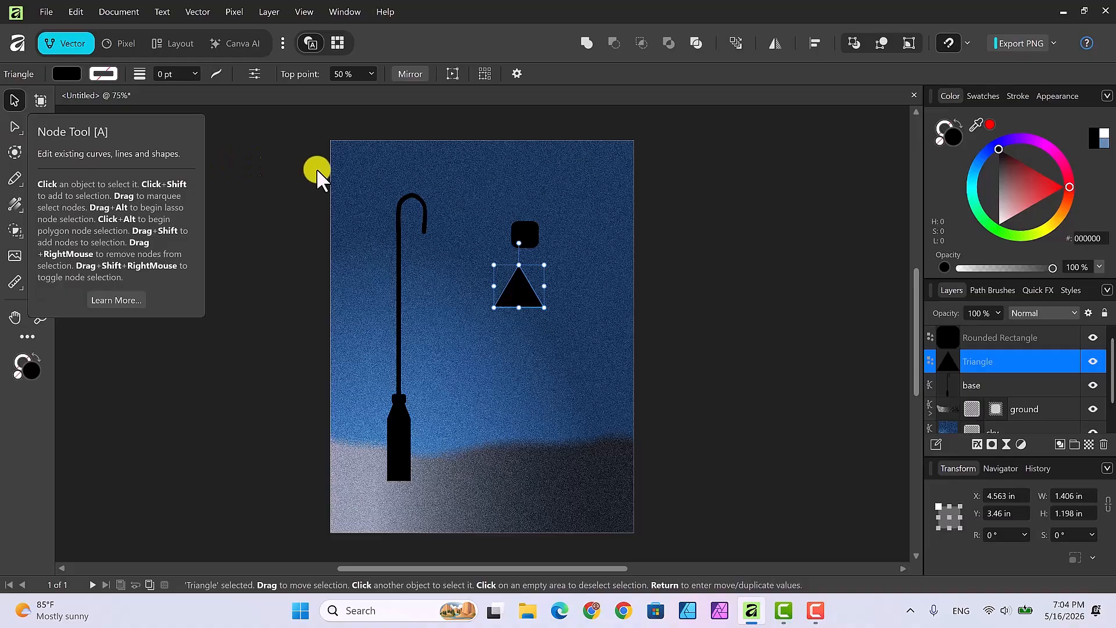
# Step: Convert the triangle to curves, smooth its two lower corners and bend both slanted sides inward into a lamp shade
pyautogui.click(453, 72)
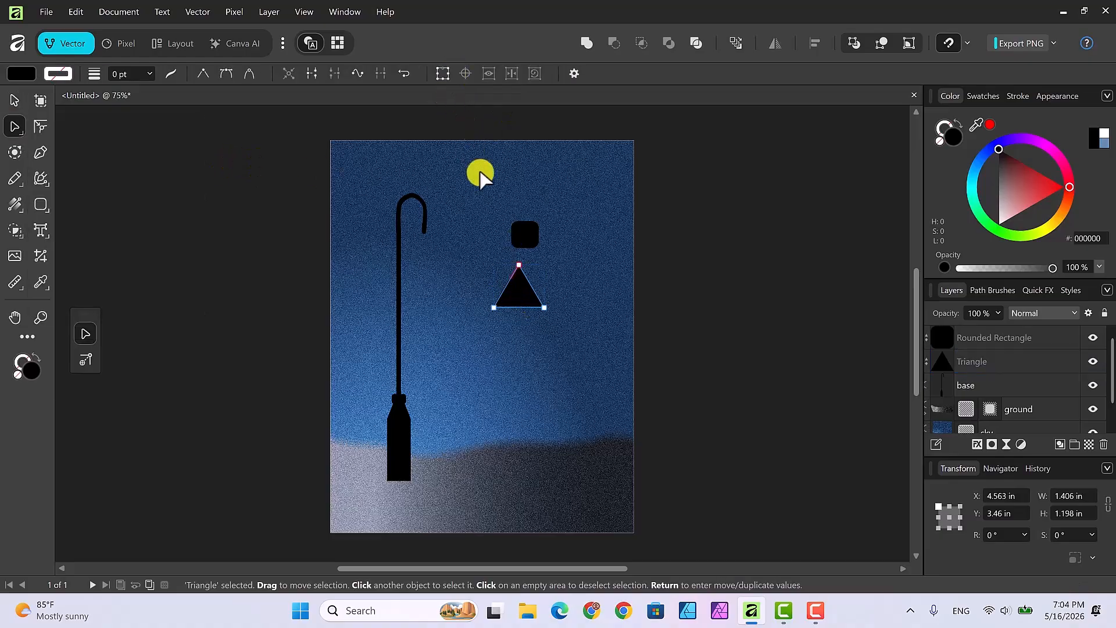
pyautogui.click(540, 308)
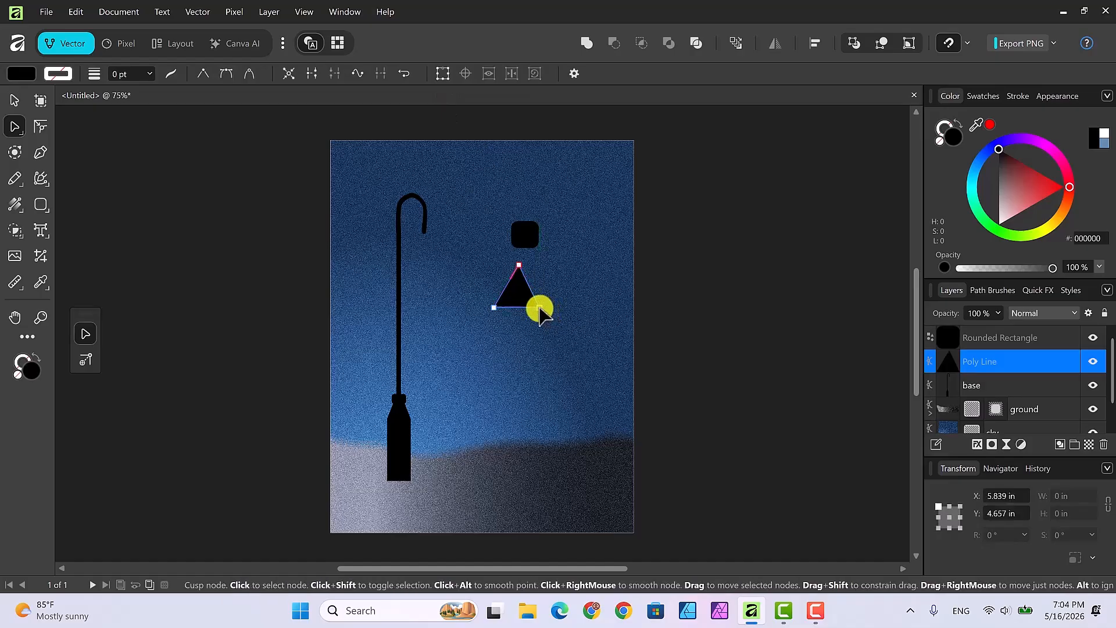
pyautogui.keyDown('alt'); pyautogui.click(540, 308); pyautogui.keyUp('alt')
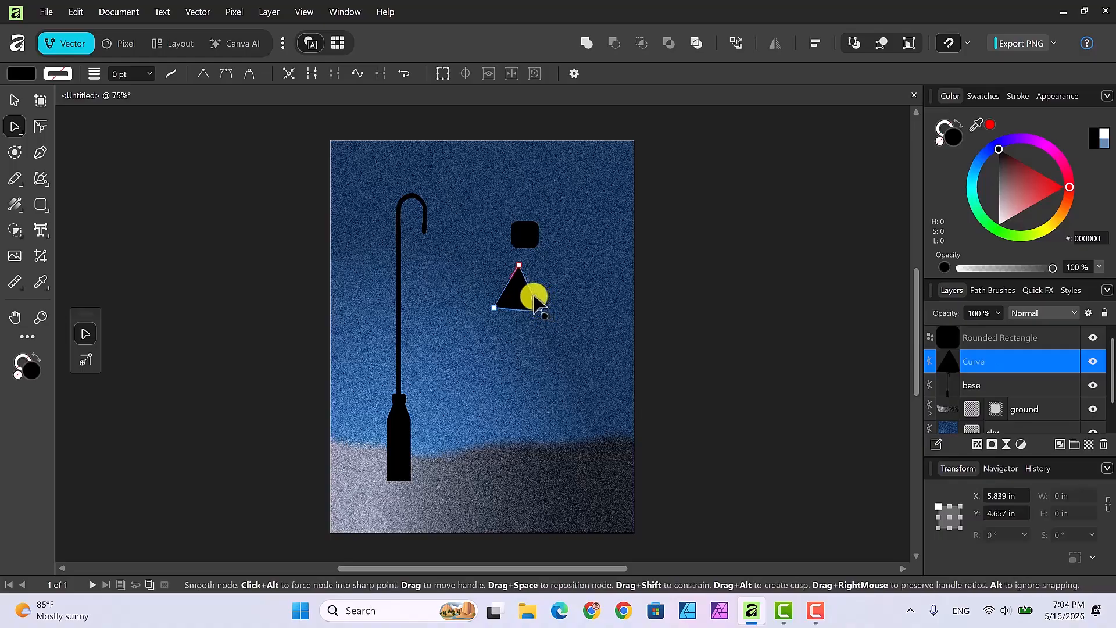
pyautogui.moveTo(533, 297); pyautogui.dragTo(522, 291)
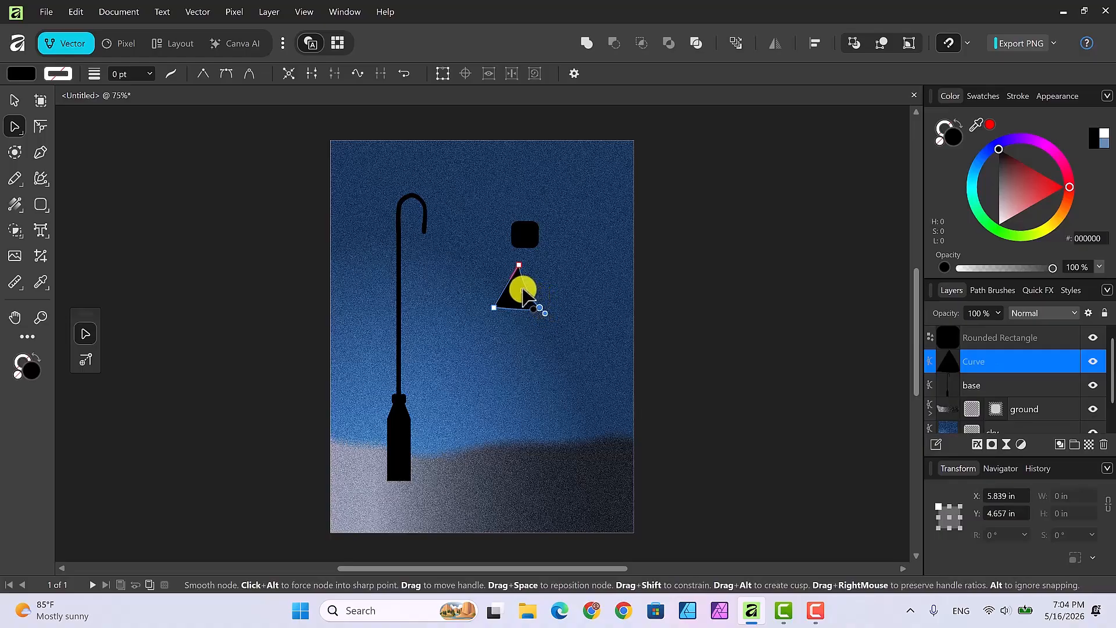
pyautogui.keyDown('alt'); pyautogui.click(494, 308); pyautogui.keyUp('alt')
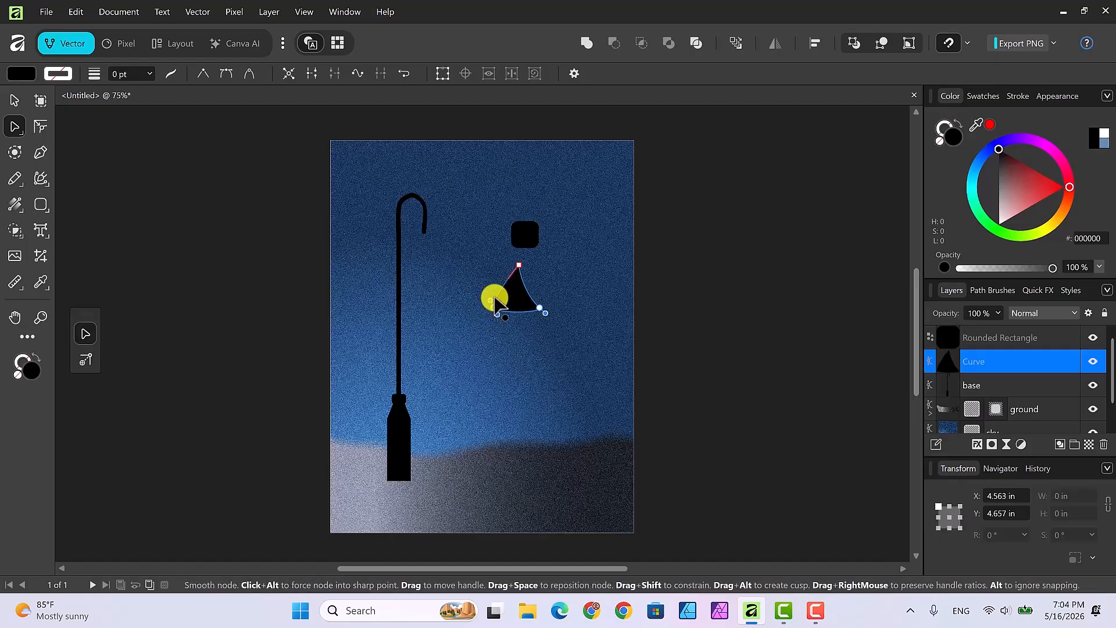
pyautogui.moveTo(495, 302); pyautogui.dragTo(514, 290)
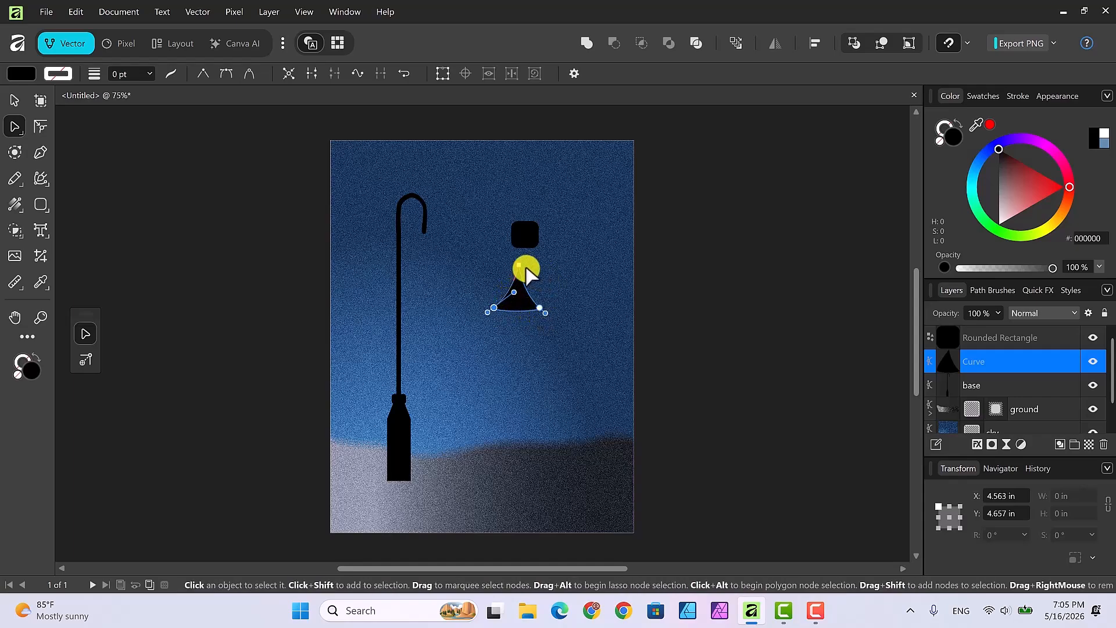
# Step: Widen the lamp shade to about 1.87 in by moving its two lower nodes outward, and refine the right side's curve
pyautogui.click(14, 100)
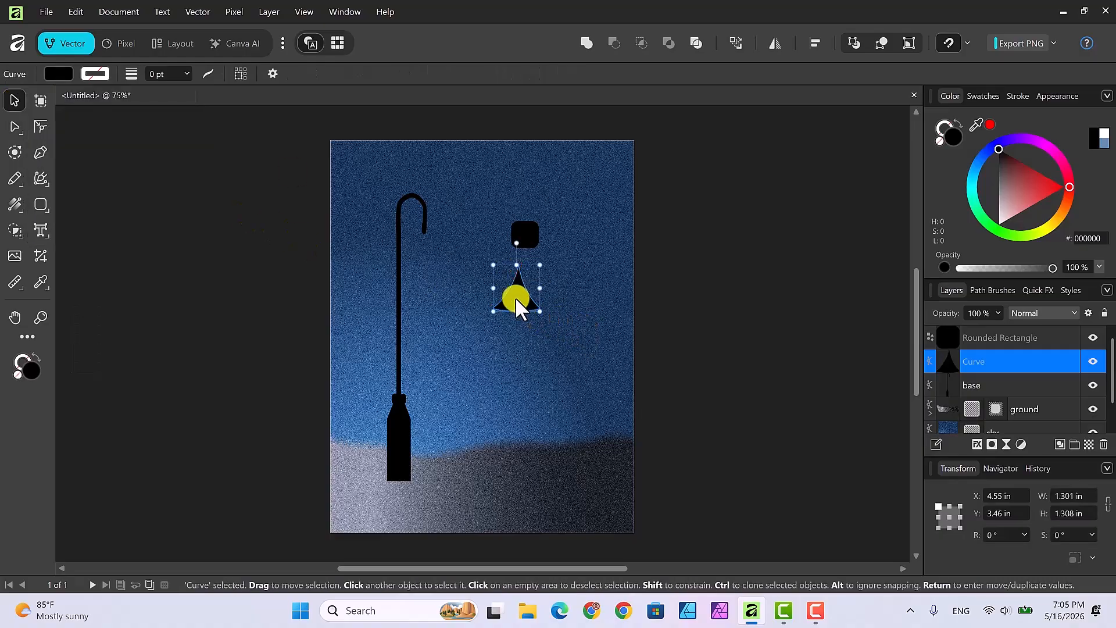
pyautogui.click(14, 126)
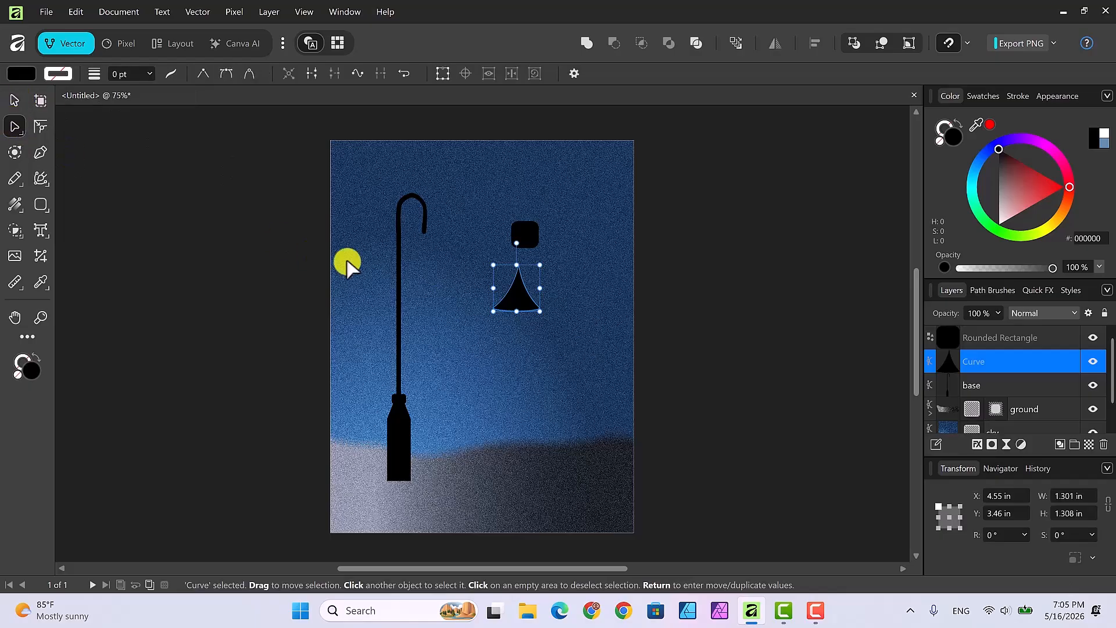
pyautogui.moveTo(542, 308); pyautogui.dragTo(506, 296)
pyautogui.click(549, 309)
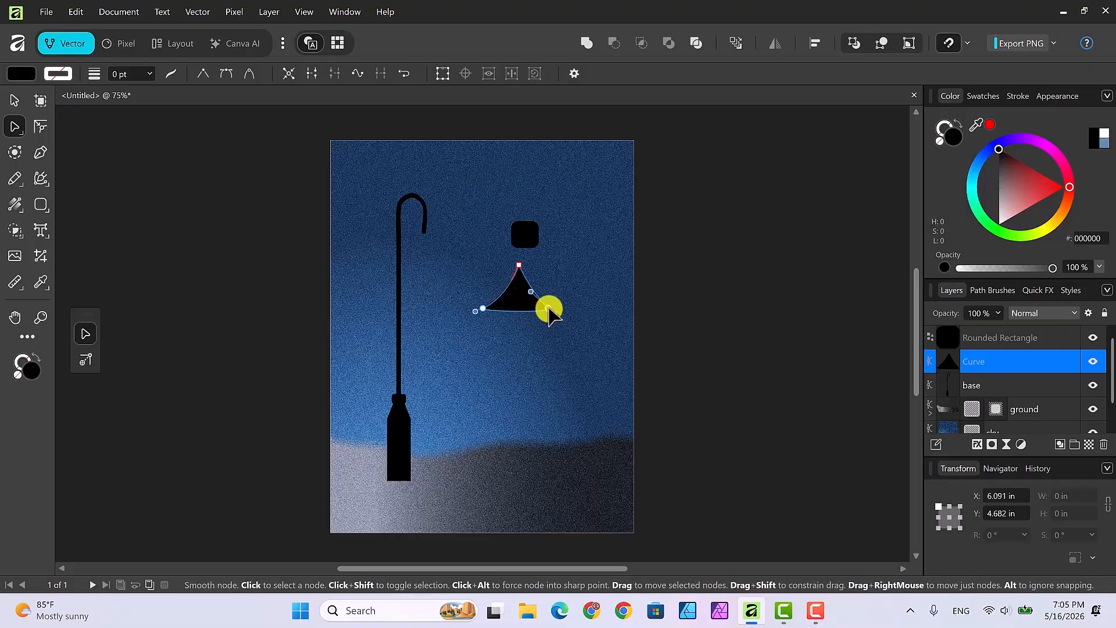
pyautogui.moveTo(526, 293); pyautogui.dragTo(525, 297)
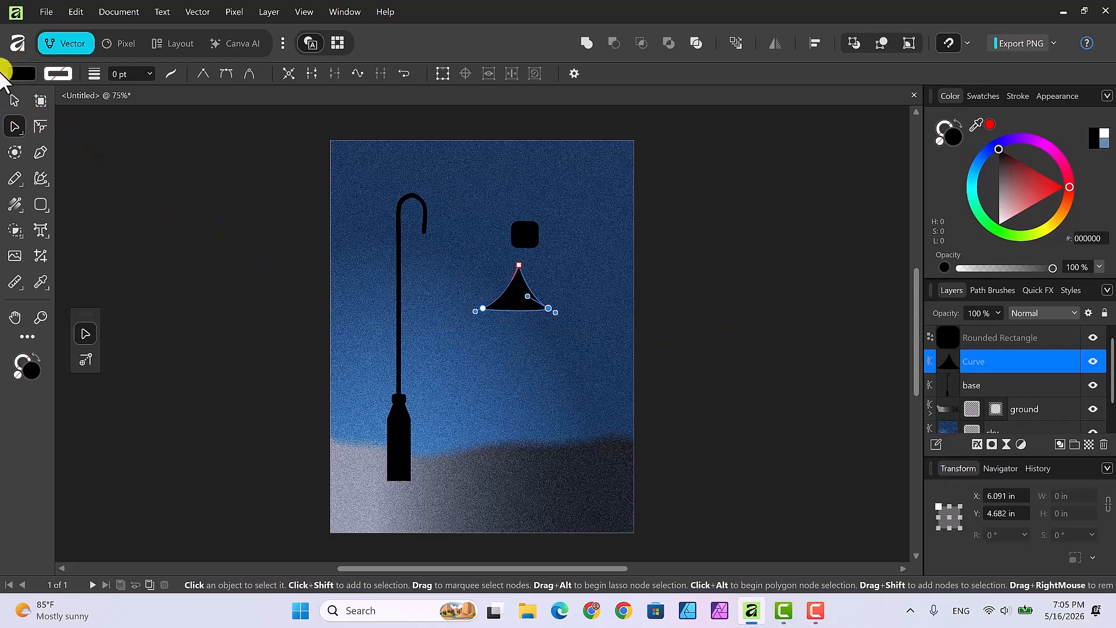
# Step: Shrink the rounded rectangle to about 0.42 by 0.42 in and centre it over the lamp shade's tip at about X 5.05 in
pyautogui.click(14, 100)
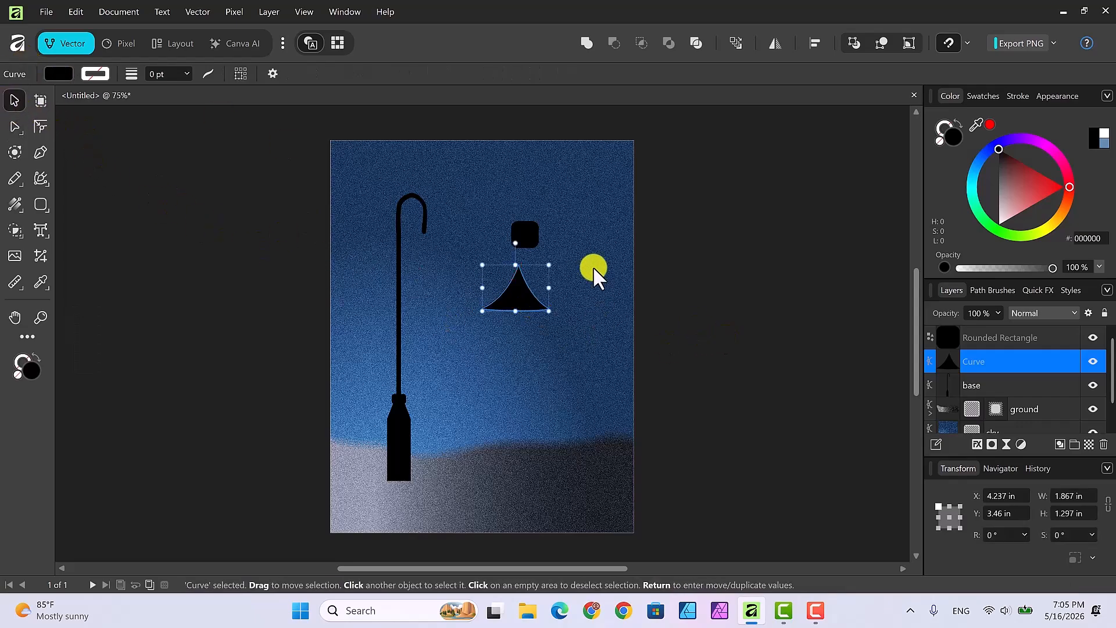
pyautogui.click(532, 234)
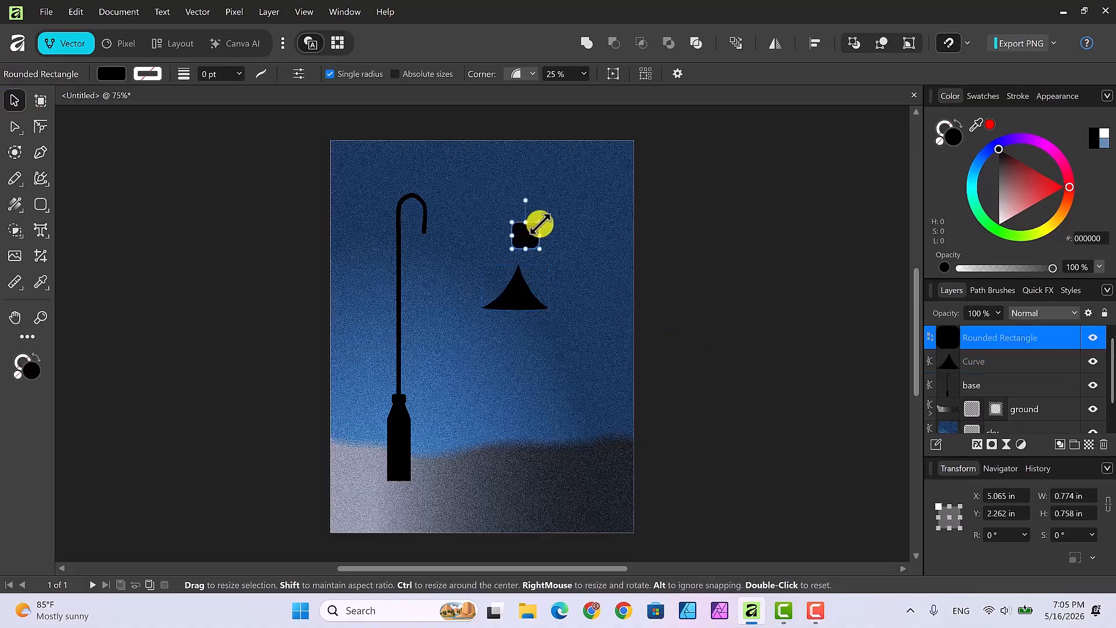
pyautogui.moveTo(536, 225); pyautogui.dragTo(522, 266)
pyautogui.press('Right')
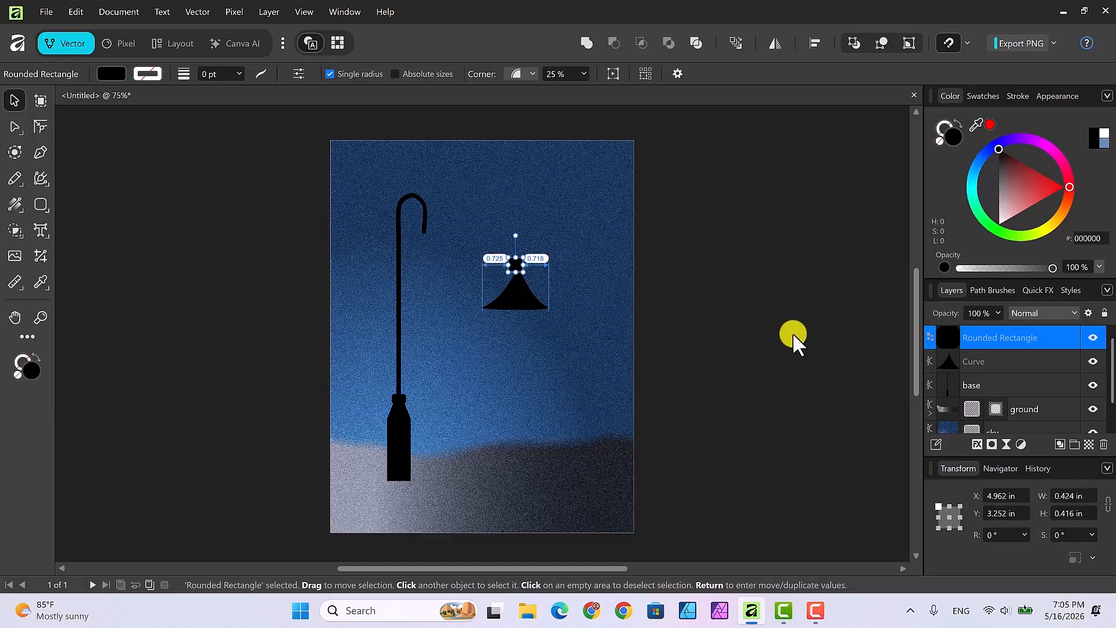
pyautogui.press('Right')
pyautogui.press('Right')
pyautogui.press('Right')
pyautogui.press('Right')
pyautogui.press('Right')
pyautogui.press('Right')
pyautogui.press('Right')
pyautogui.press('Right')
pyautogui.press('Right')
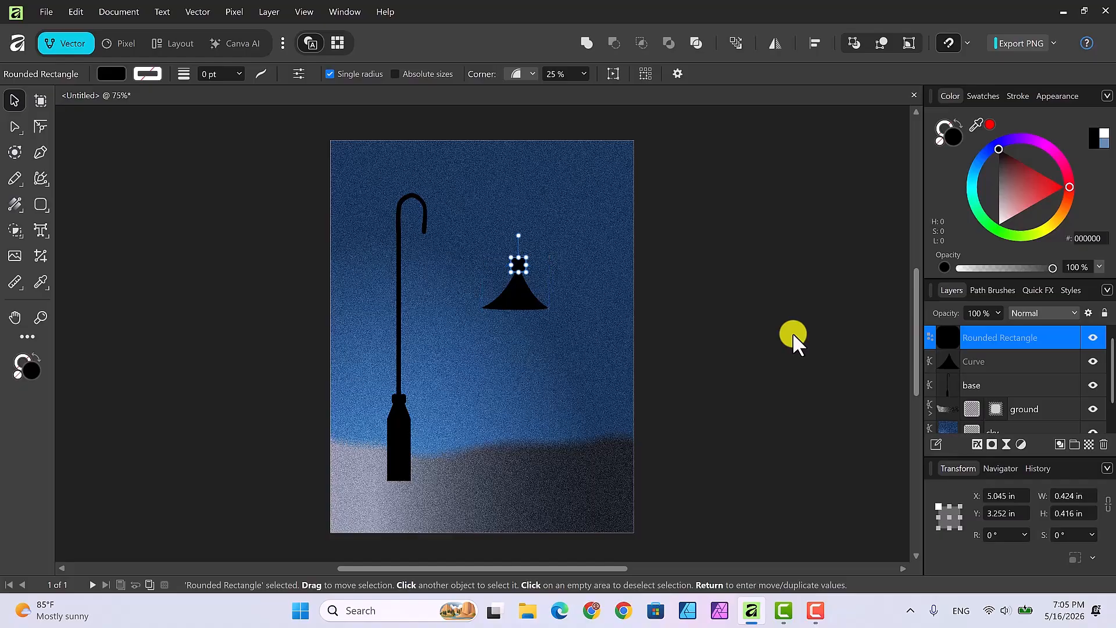
pyautogui.click(615, 265)
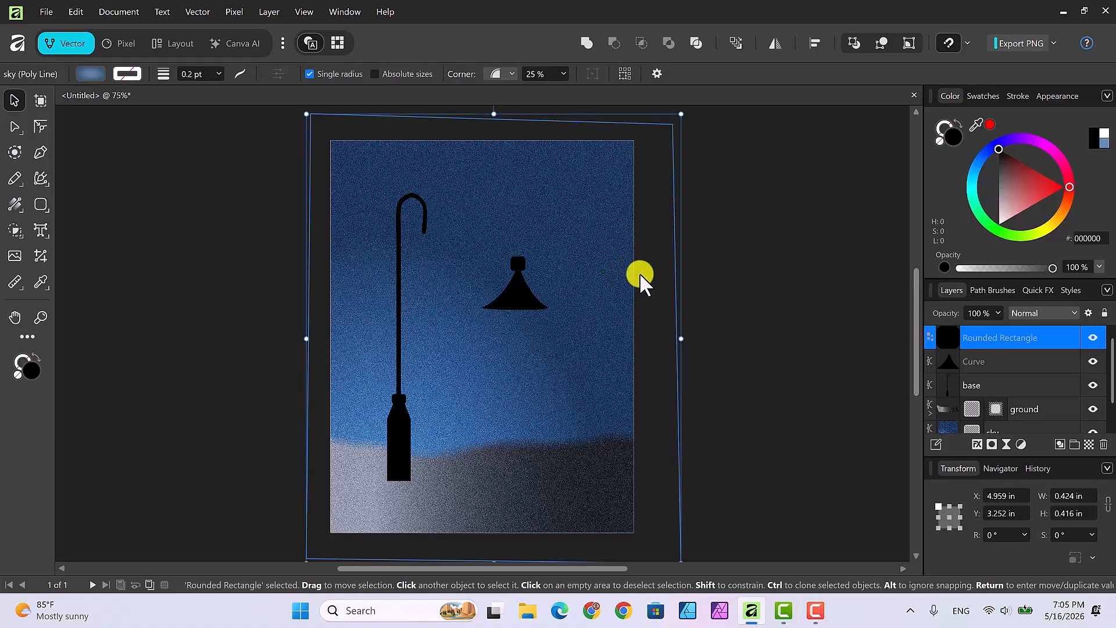
pyautogui.click(730, 295)
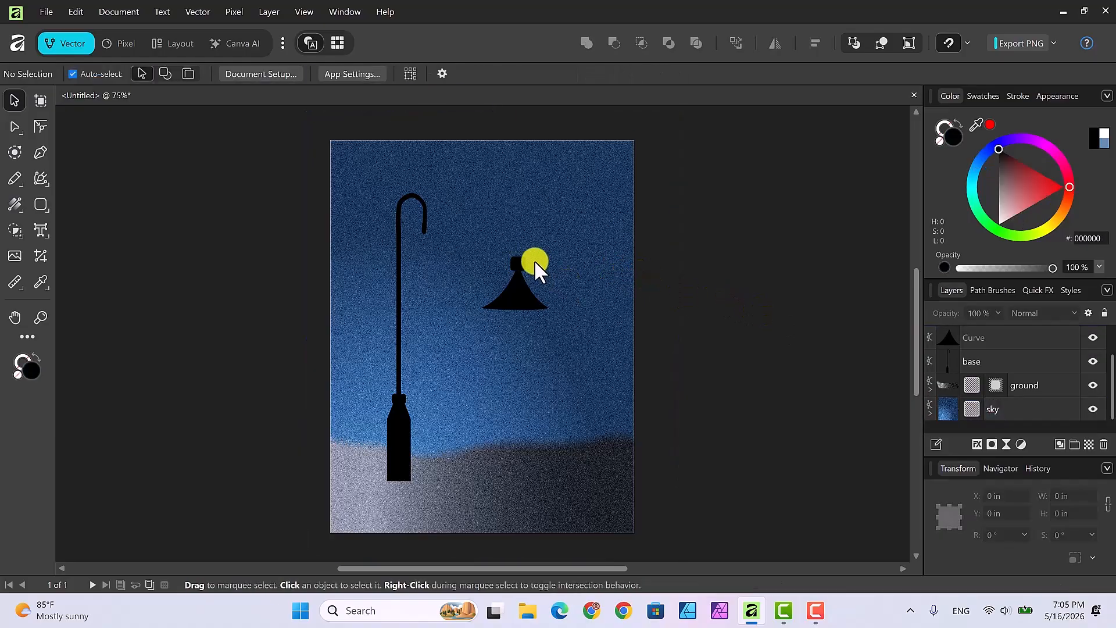
# Step: Lower the small rounded rectangle to about Y 3.35 in so it sits further down over the lamp shade's tip
pyautogui.click(516, 264)
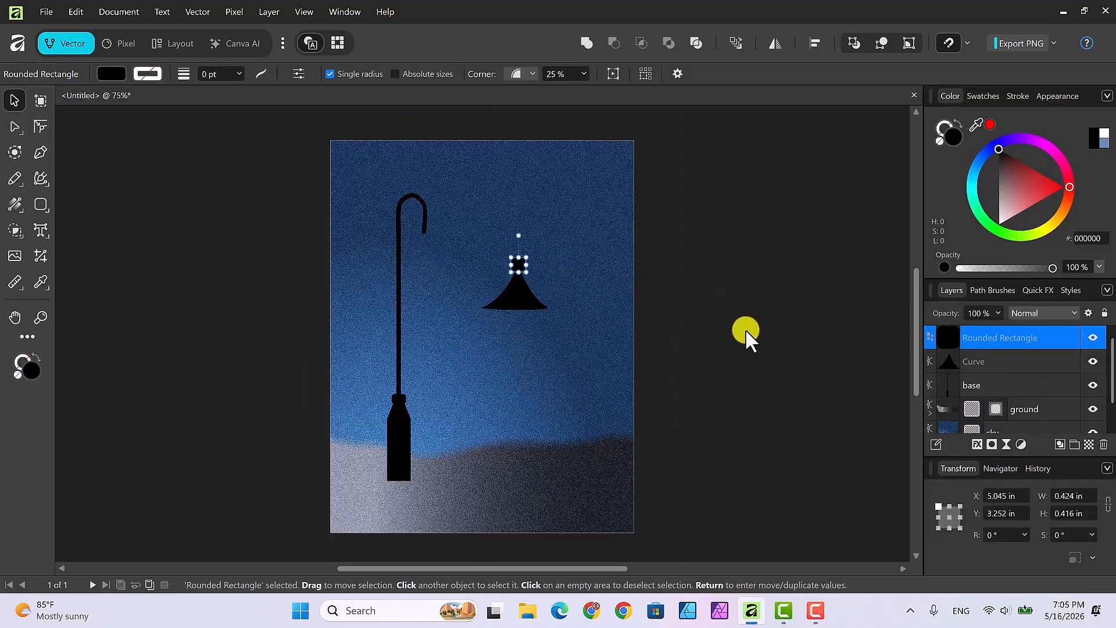
pyautogui.press('Down')
pyautogui.press('Down')
pyautogui.press('Down')
pyautogui.press('Down')
pyautogui.press('Down')
pyautogui.press('Down')
pyautogui.press('Down')
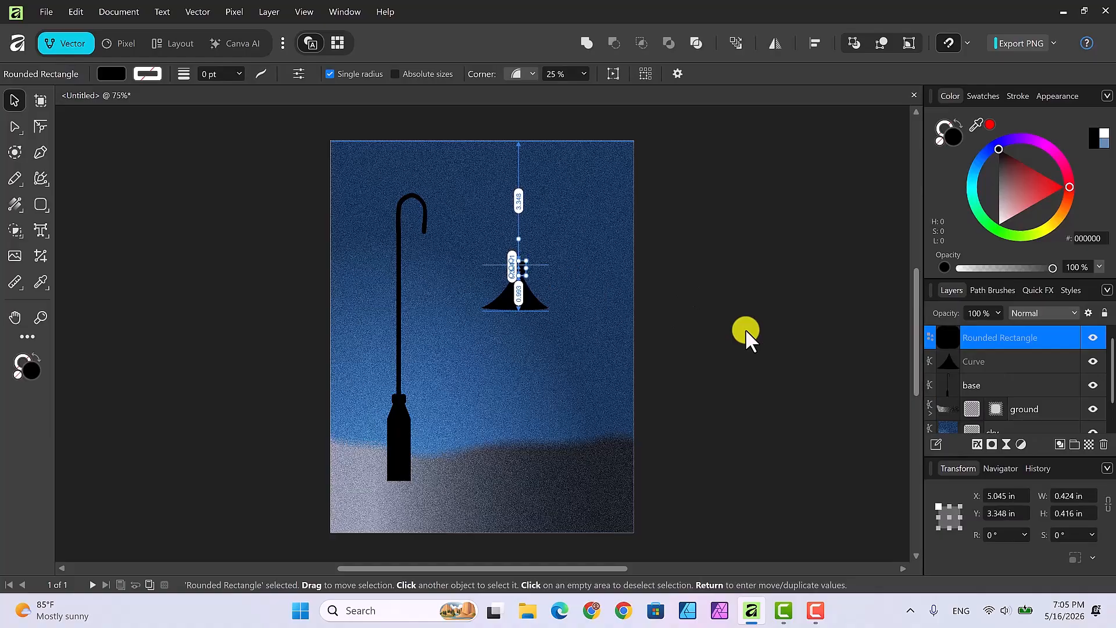
pyautogui.click(717, 309)
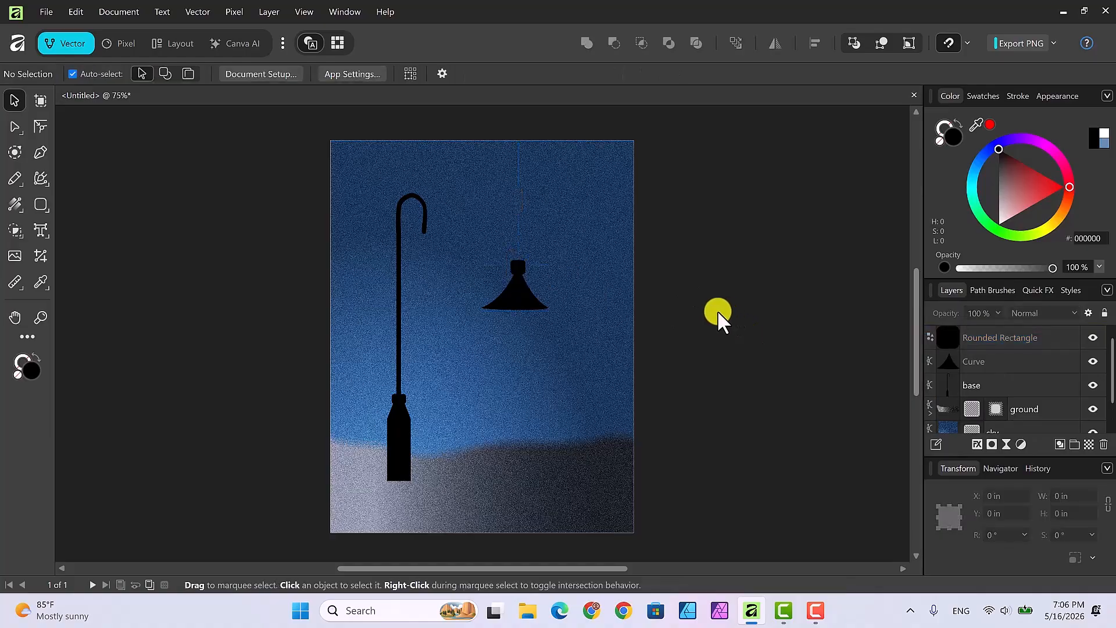
# Step: Move the small rounded rectangle slightly further down onto the lamp shade's tip
pyautogui.click(519, 265)
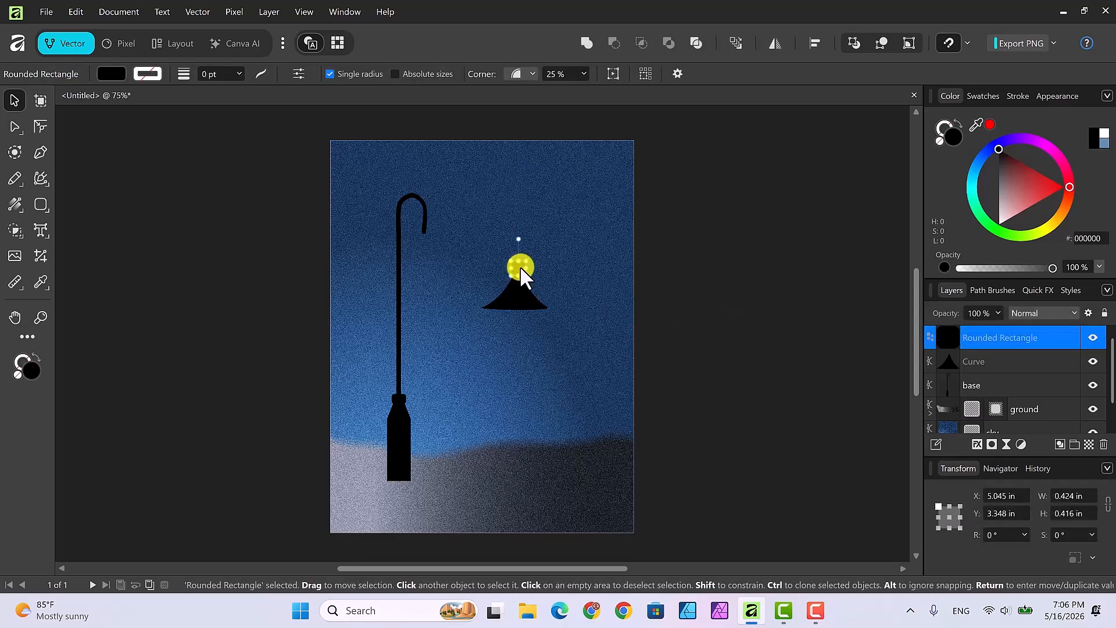
pyautogui.moveTo(517, 259); pyautogui.dragTo(518, 264)
pyautogui.click(750, 345)
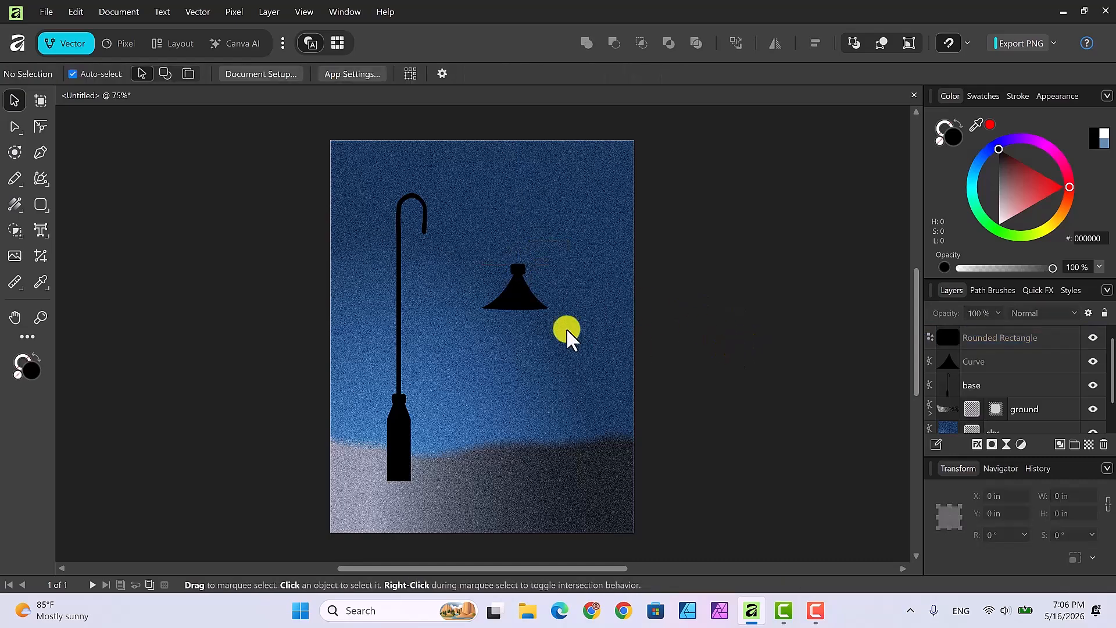
# Step: Widen the lamp shade curve to about 1.96 in by extending its right side
pyautogui.click(522, 298)
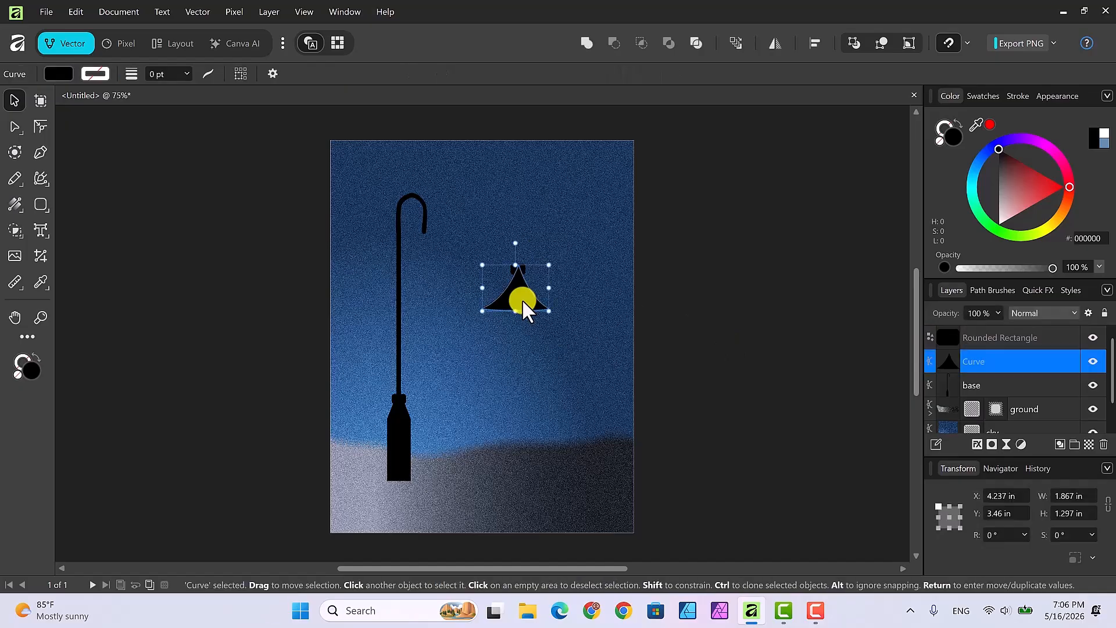
pyautogui.click(550, 289)
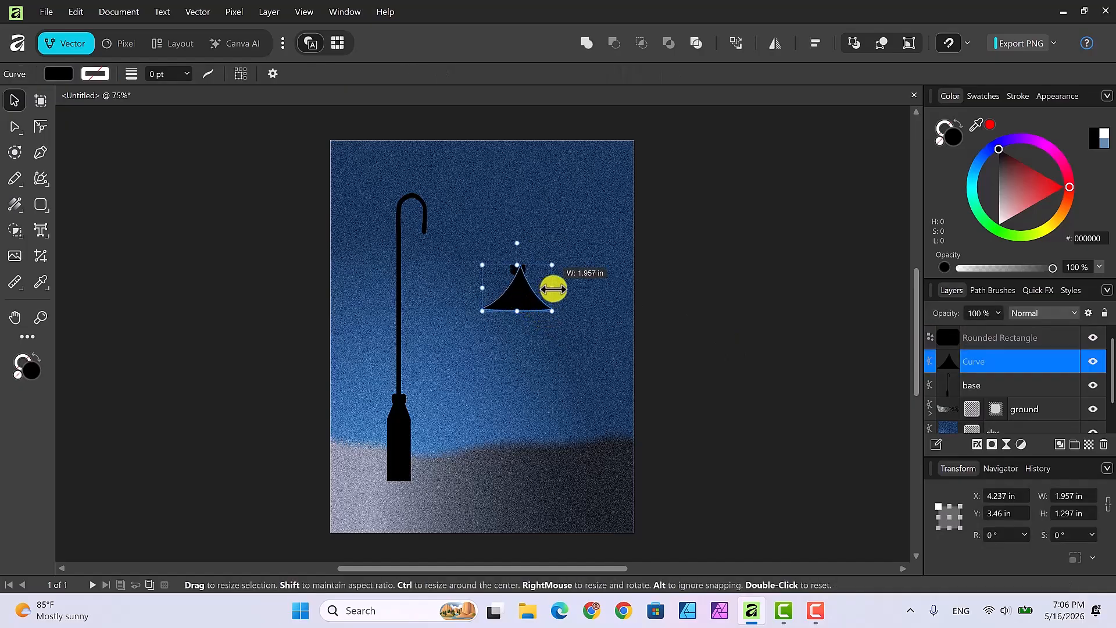
pyautogui.click(677, 335)
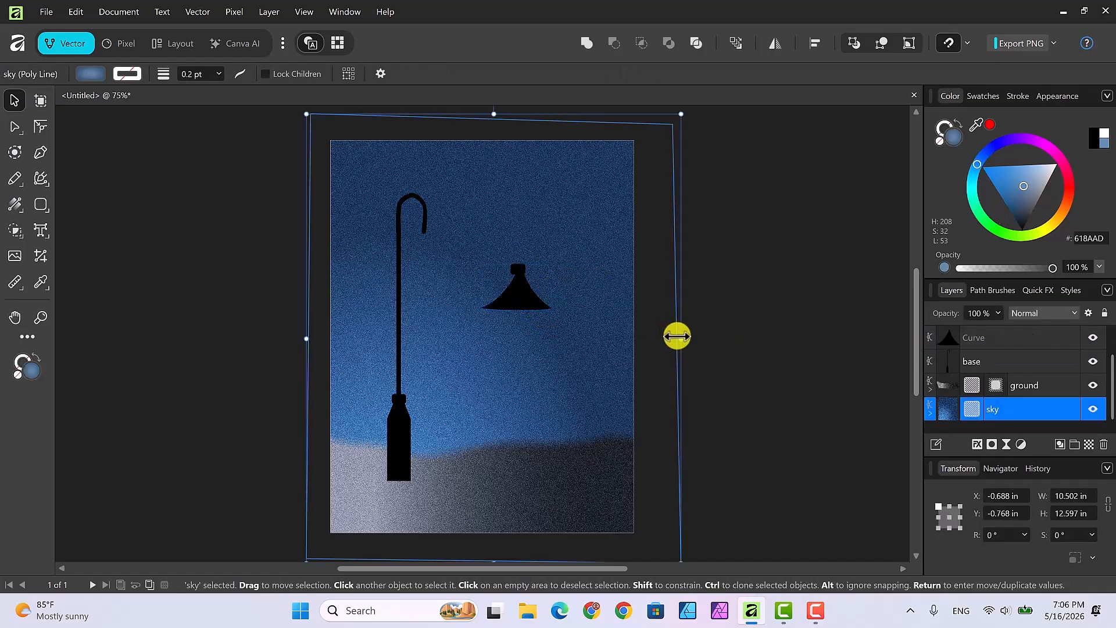
# Step: Nudge the lamp shade left to about X 4.20 in so it is centred under the small rounded rectangle
pyautogui.click(521, 298)
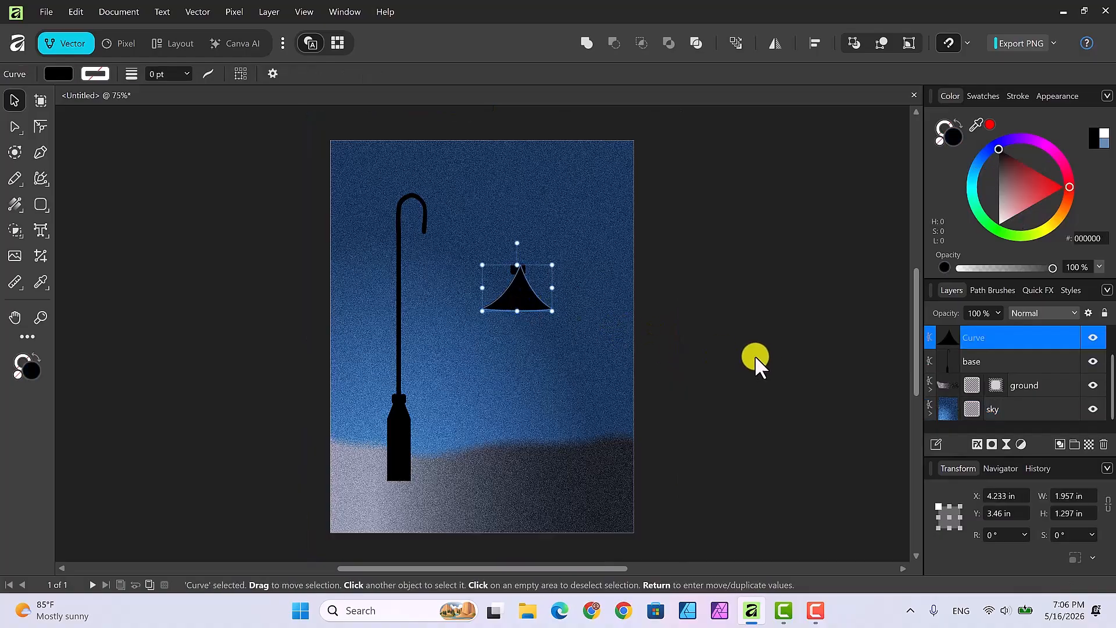
pyautogui.press('Left')
pyautogui.press('Left')
pyautogui.press('Left')
pyautogui.press('Left')
pyautogui.press('Left')
pyautogui.press('Left')
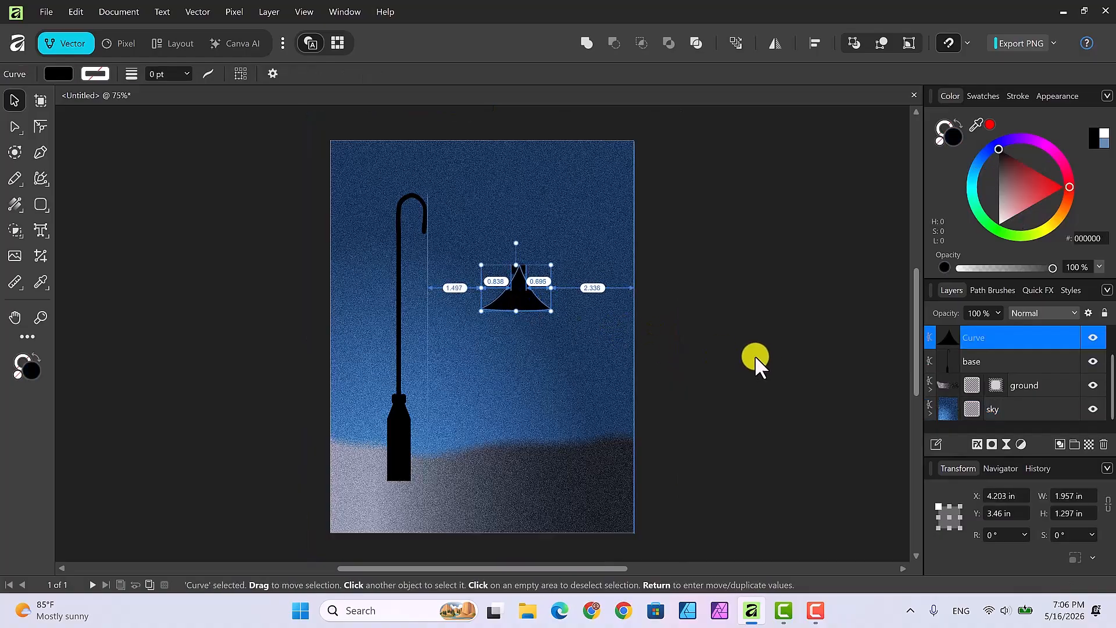
pyautogui.click(731, 294)
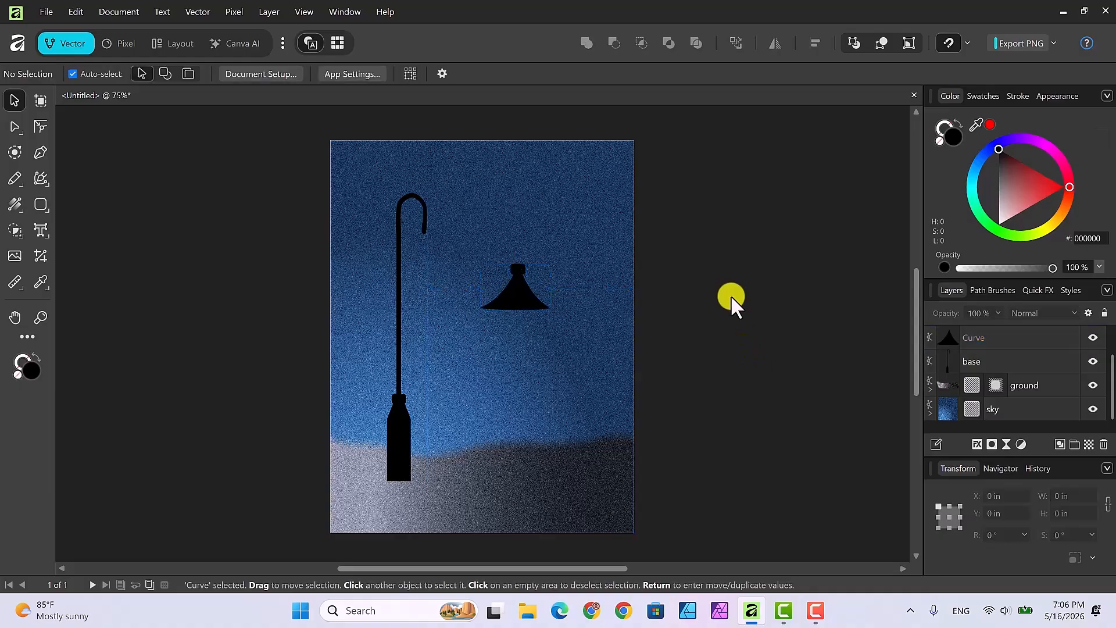
# Step: Move the lamp shade's lower-left node inward to about X 4.30 in and adjust the curve handle at its lower-right node
pyautogui.click(515, 302)
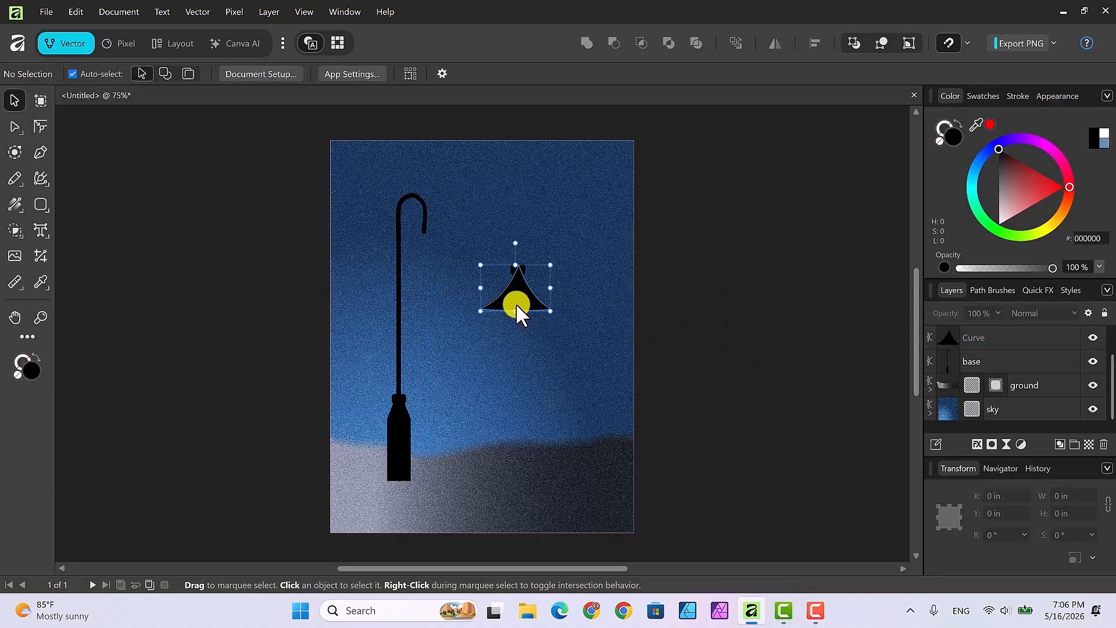
pyautogui.click(15, 127)
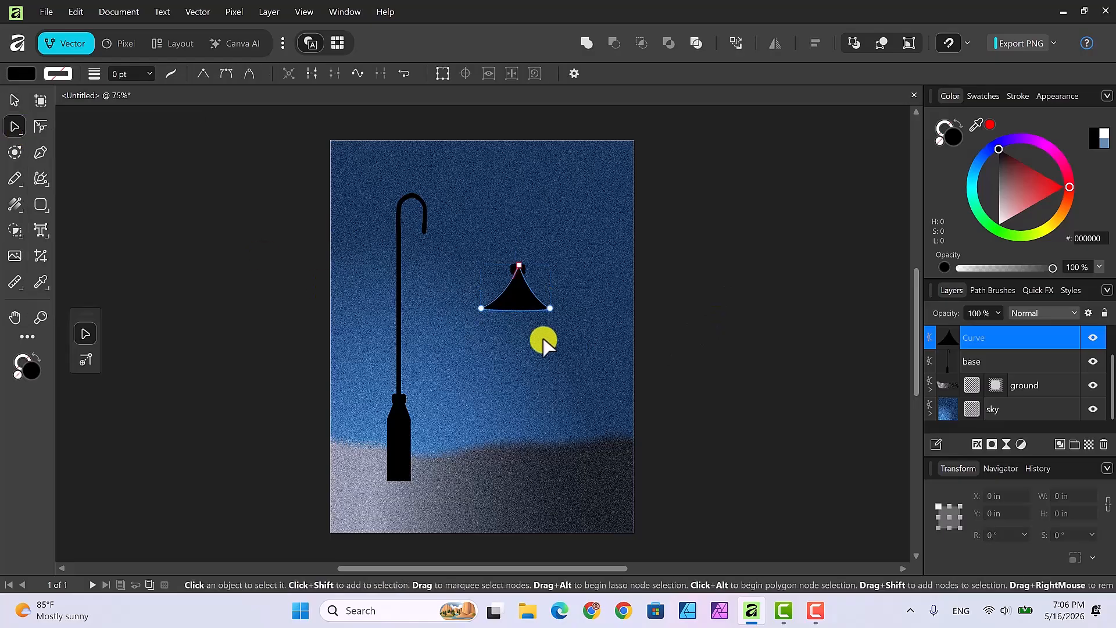
pyautogui.click(482, 310)
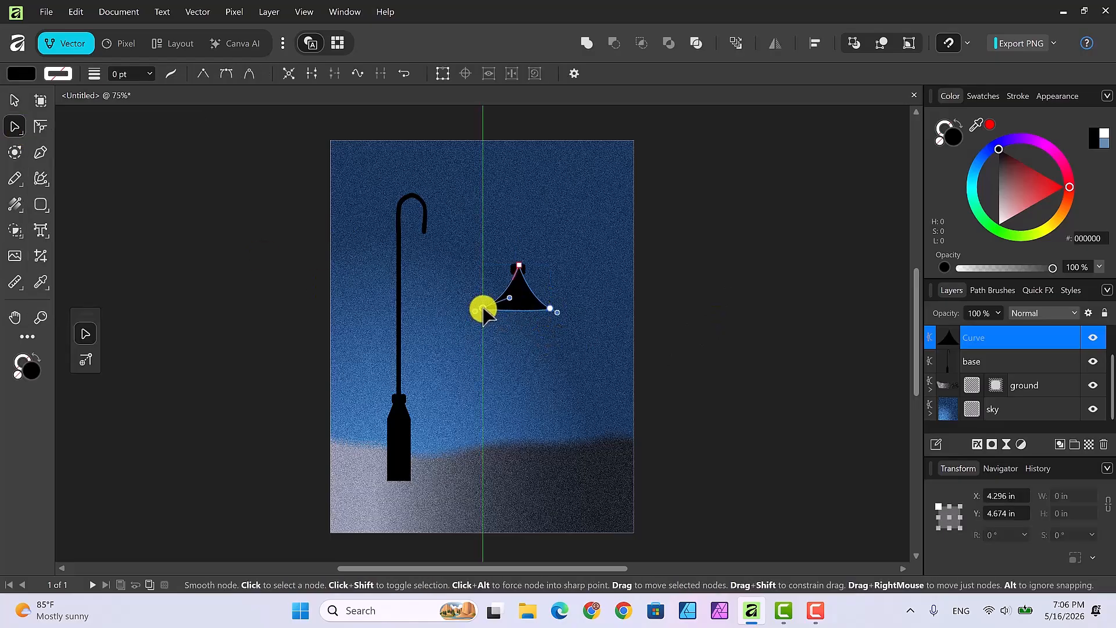
pyautogui.moveTo(484, 309); pyautogui.dragTo(482, 311)
pyautogui.click(550, 308)
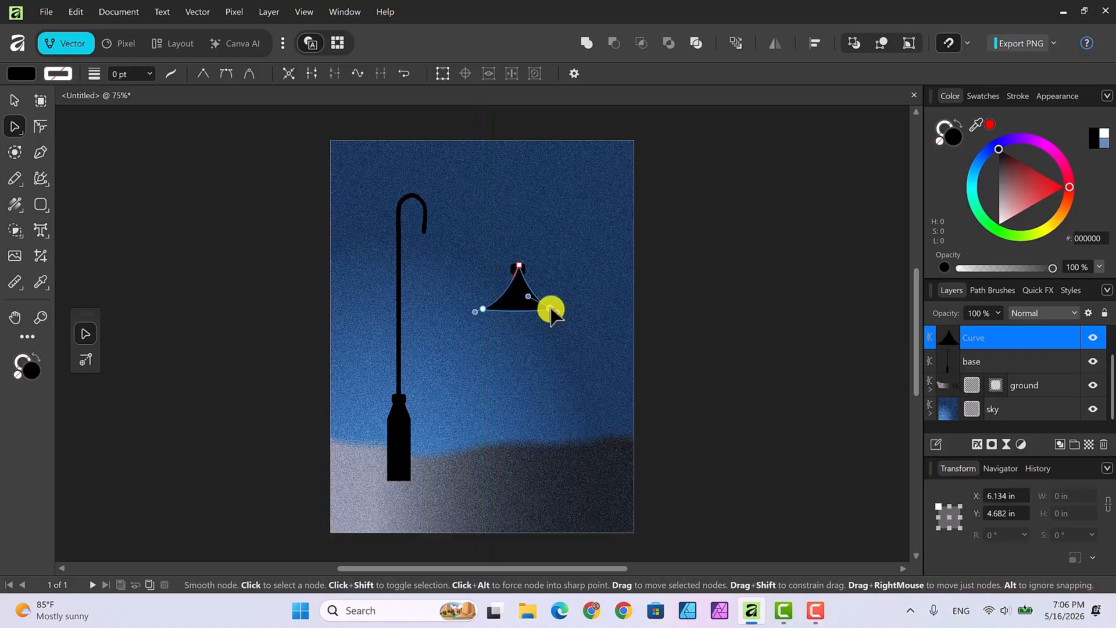
pyautogui.moveTo(556, 313); pyautogui.dragTo(559, 312)
pyautogui.click(754, 318)
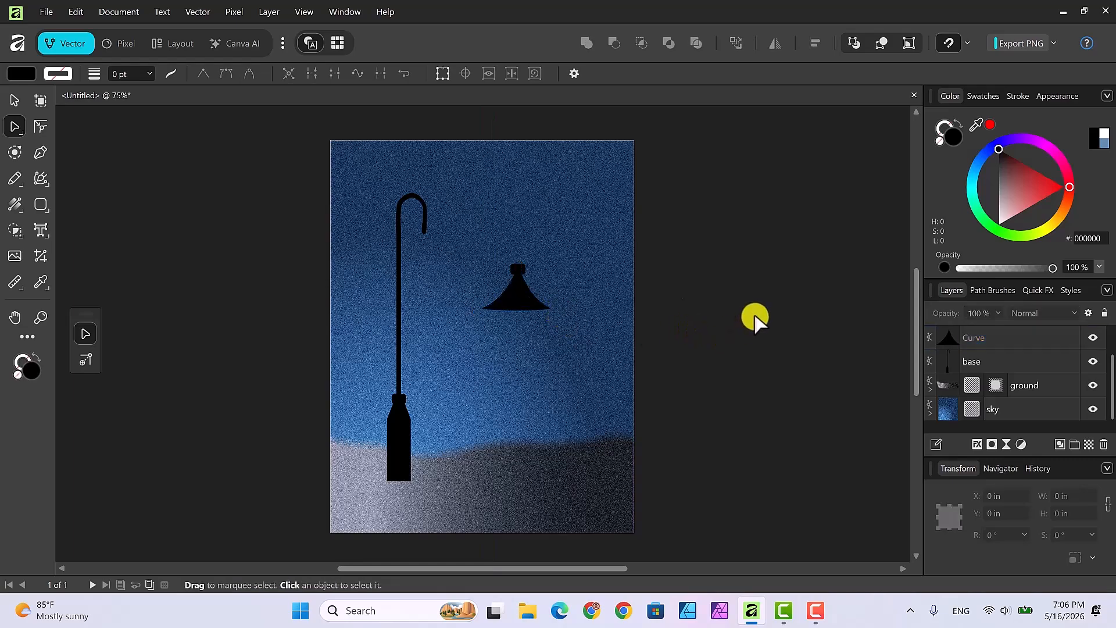
pyautogui.click(14, 100)
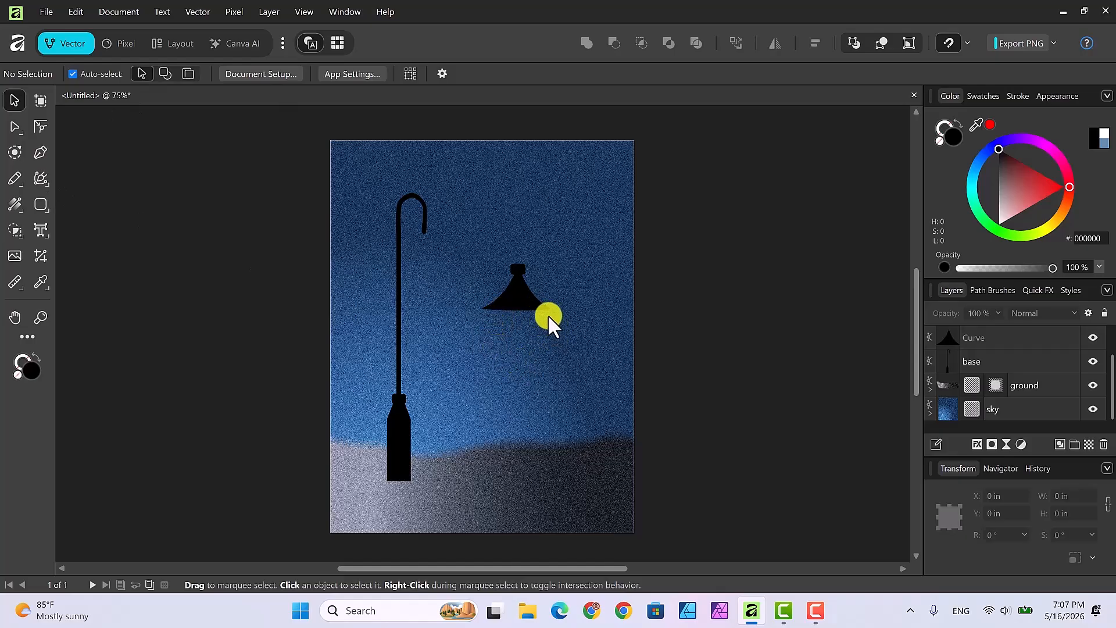
# Step: Draw a closed four-sided lantern body with a 1 pt stroke below the lamp shade using the Pen tool, tapering towards the bottom
pyautogui.click(39, 152)
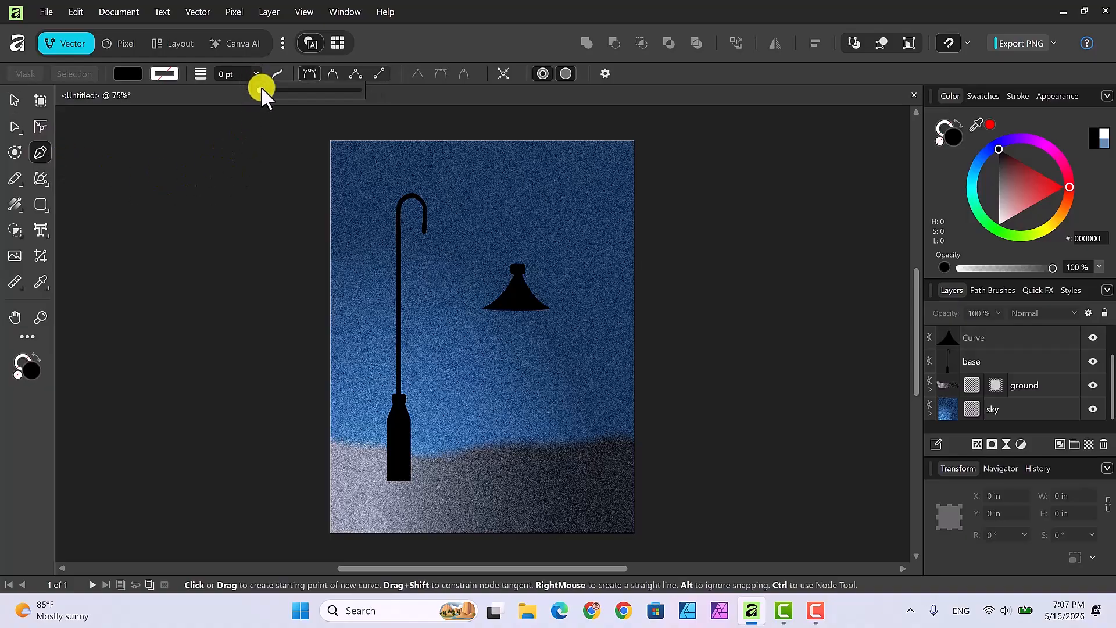
pyautogui.click(221, 75)
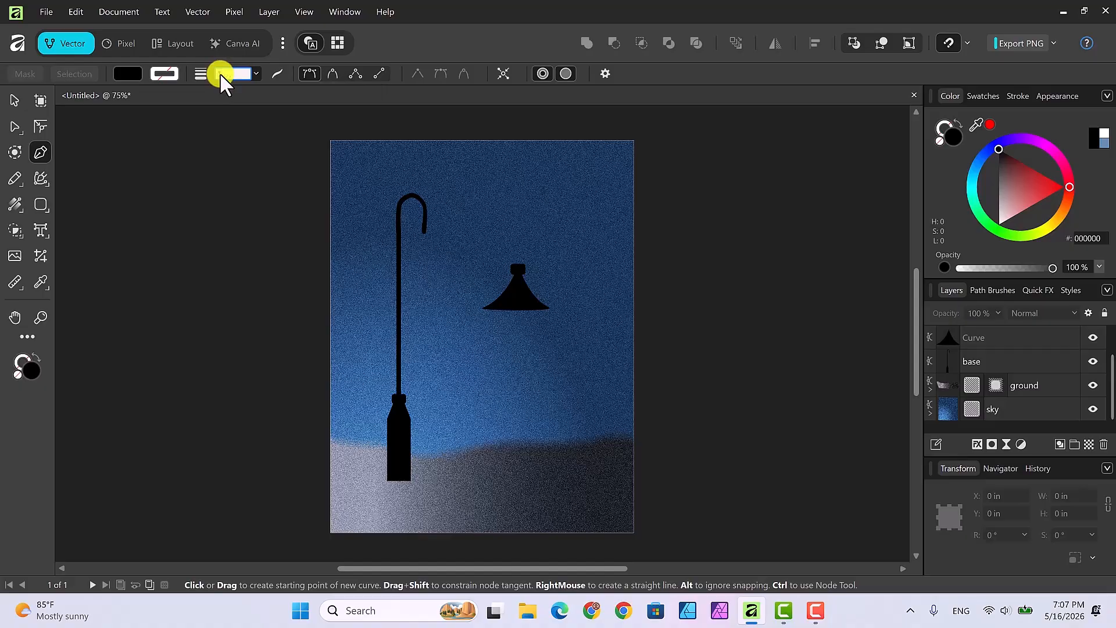
pyautogui.write('1')
pyautogui.press('Return')
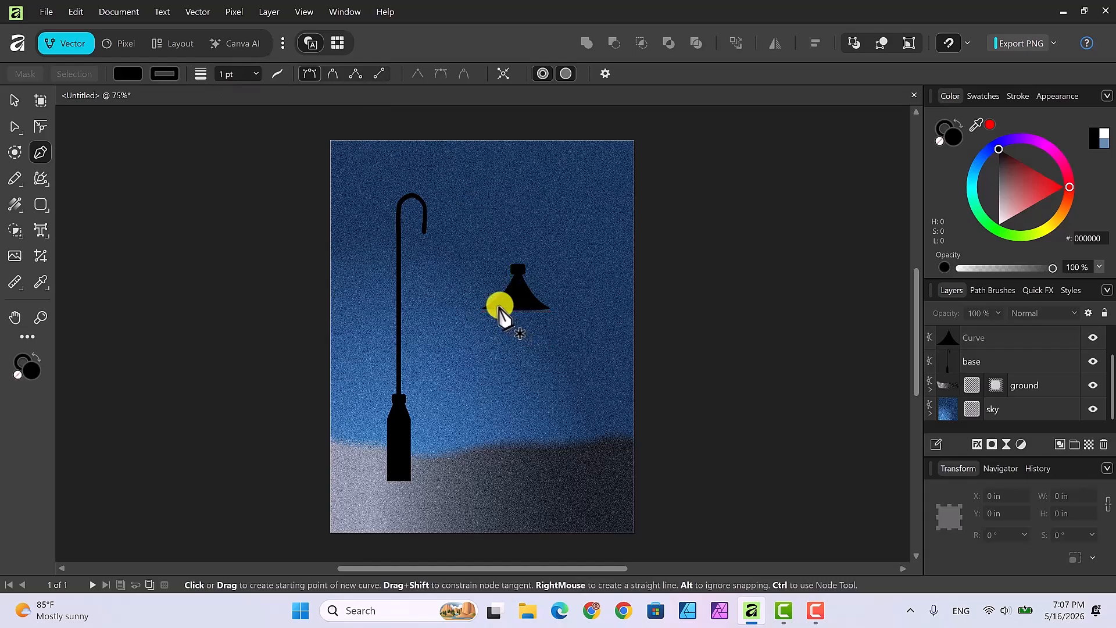
pyautogui.scroll(1, 500, 314)
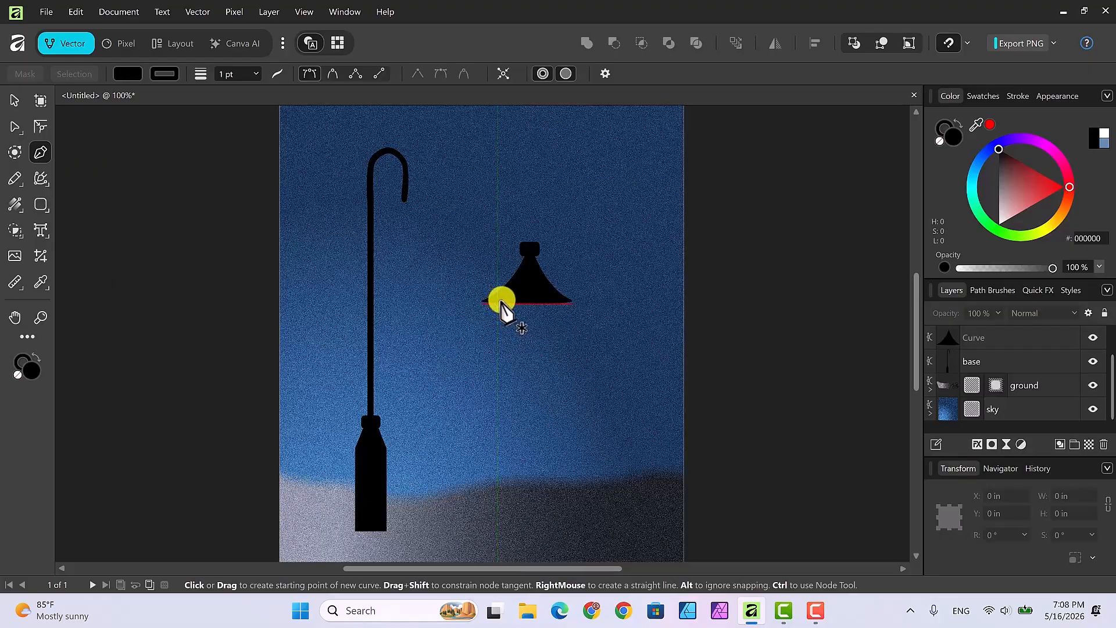
pyautogui.click(502, 303)
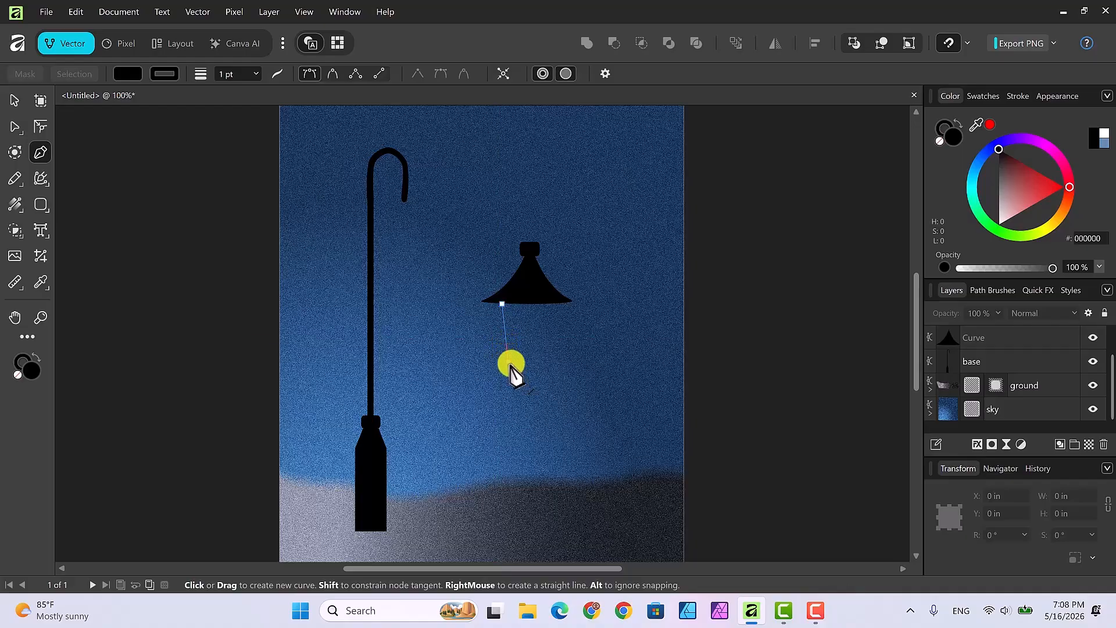
pyautogui.click(508, 361)
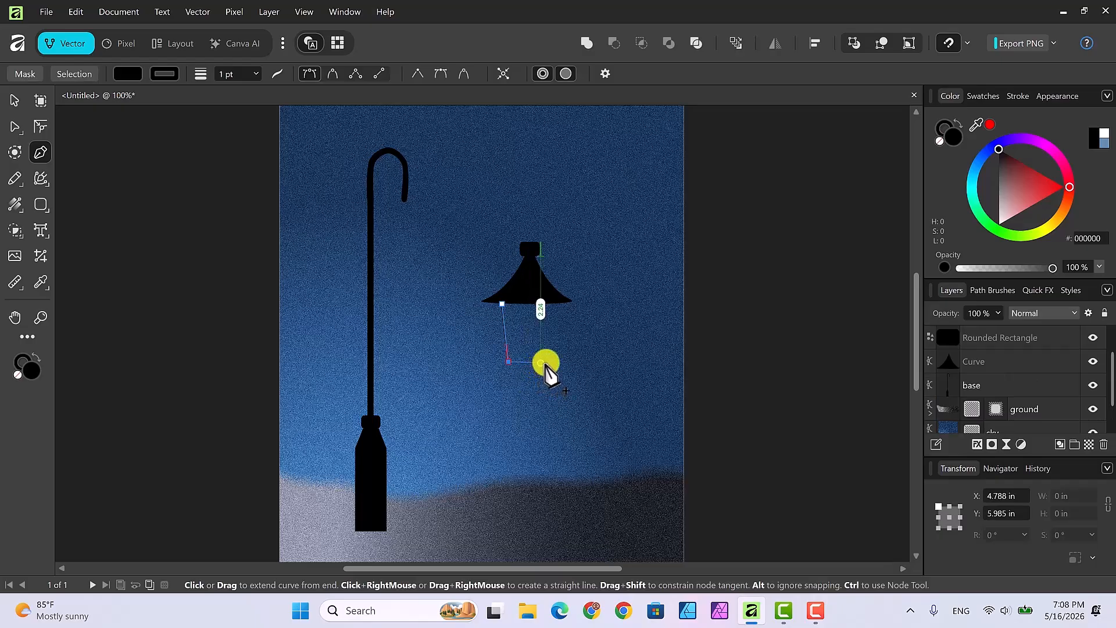
pyautogui.click(540, 362)
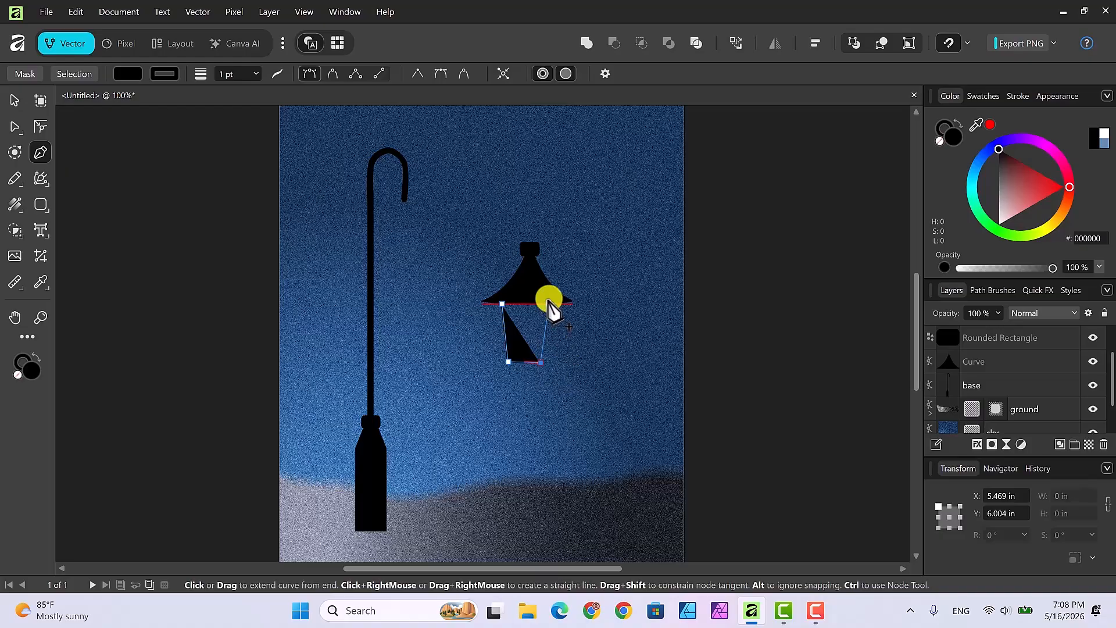
pyautogui.click(549, 303)
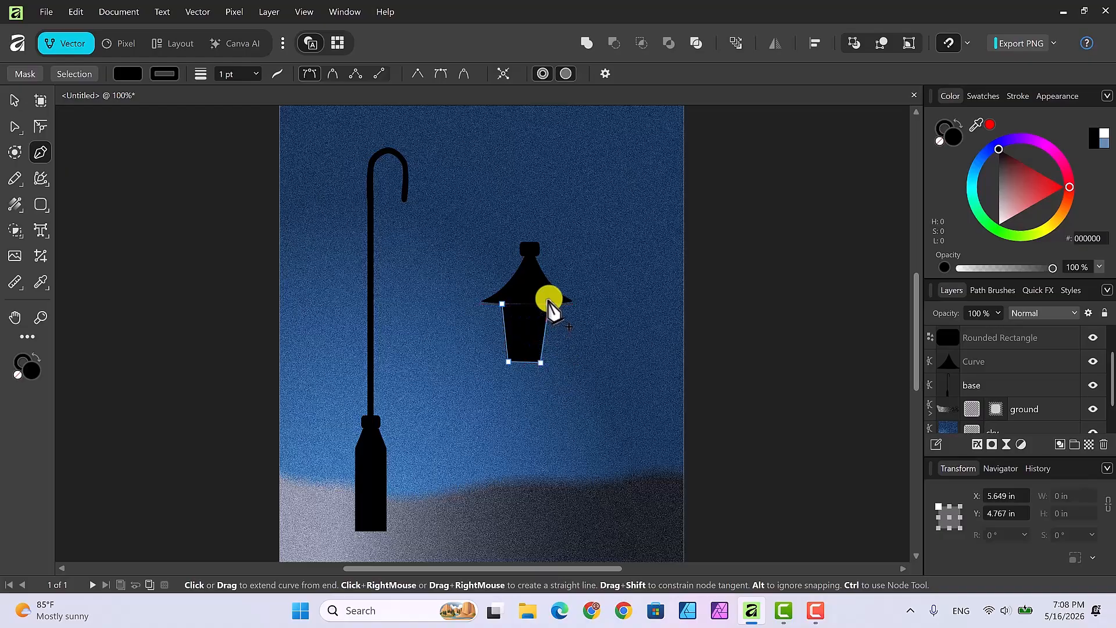
pyautogui.click(502, 304)
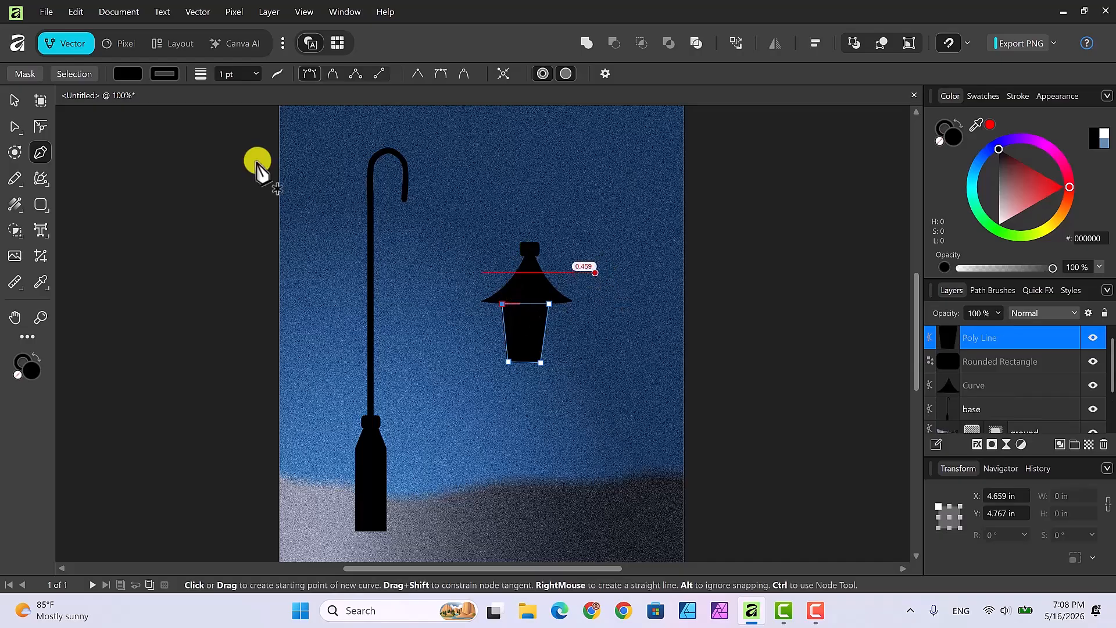
# Step: Remove the lantern body's fill and move its outline to about X 4.69 in, Y 4.65 in, tucked under the lamp shade
pyautogui.click(14, 101)
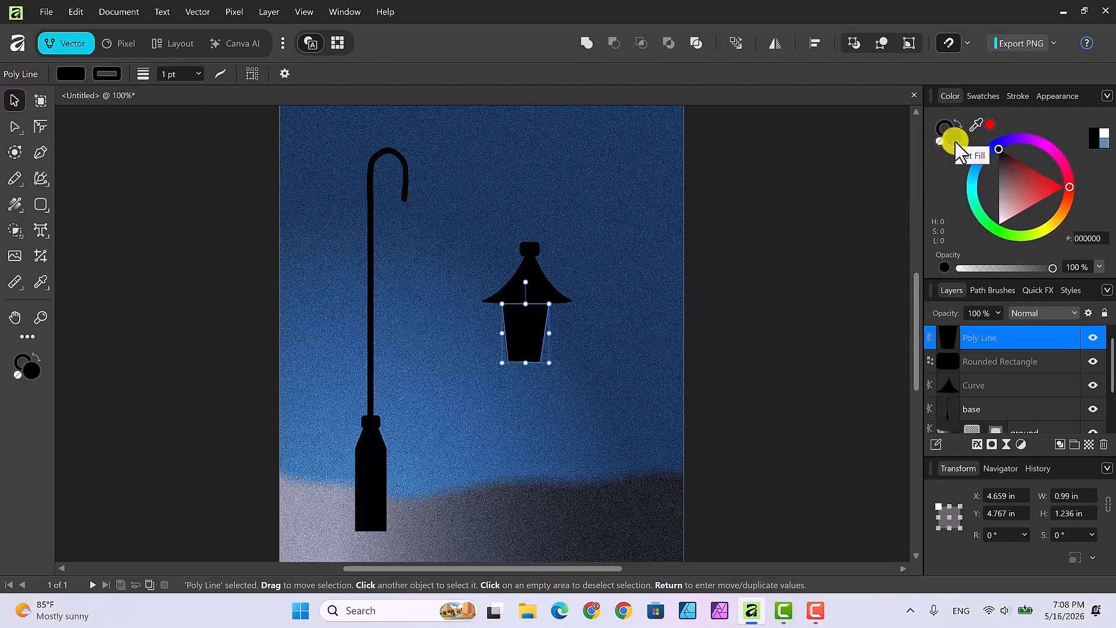
pyautogui.click(938, 142)
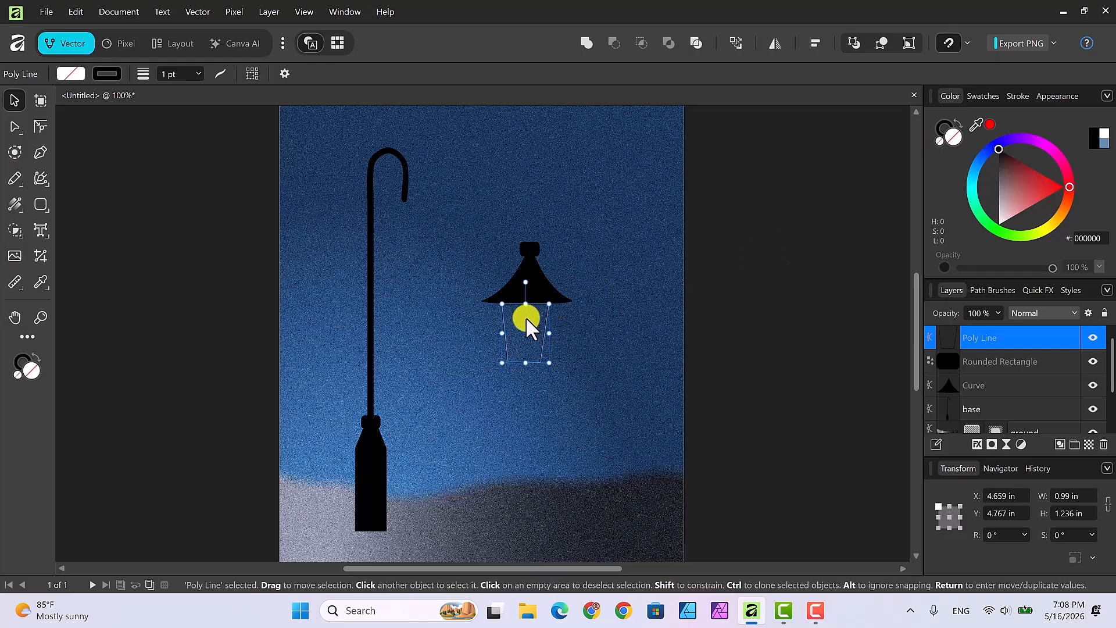
pyautogui.moveTo(526, 316); pyautogui.dragTo(529, 311)
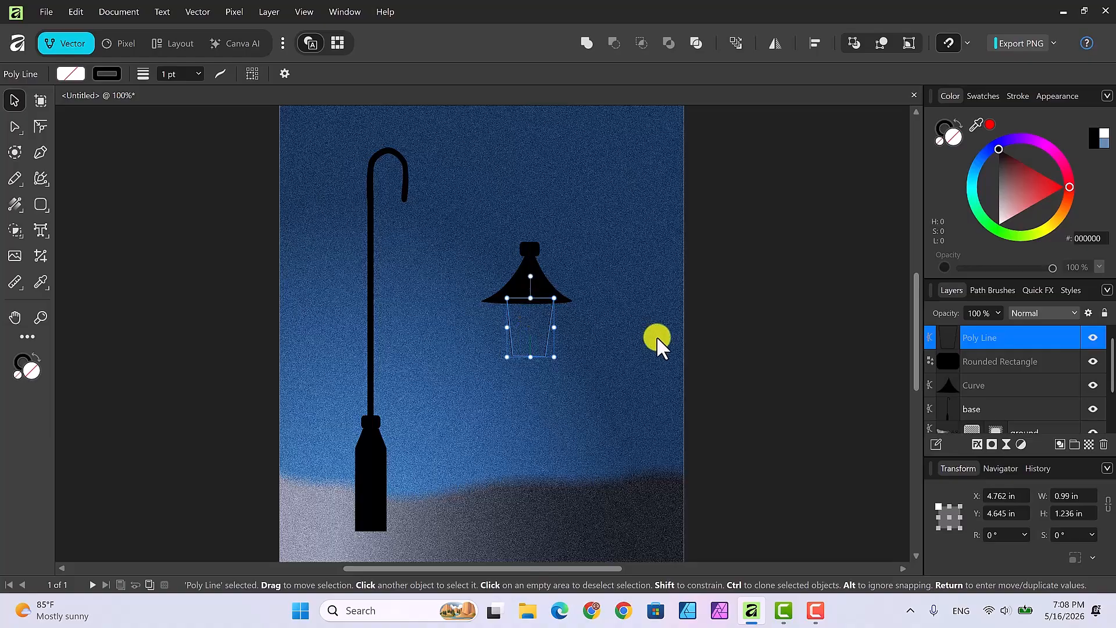
pyautogui.click(747, 342)
pyautogui.hotkey('ctrl', 'z')
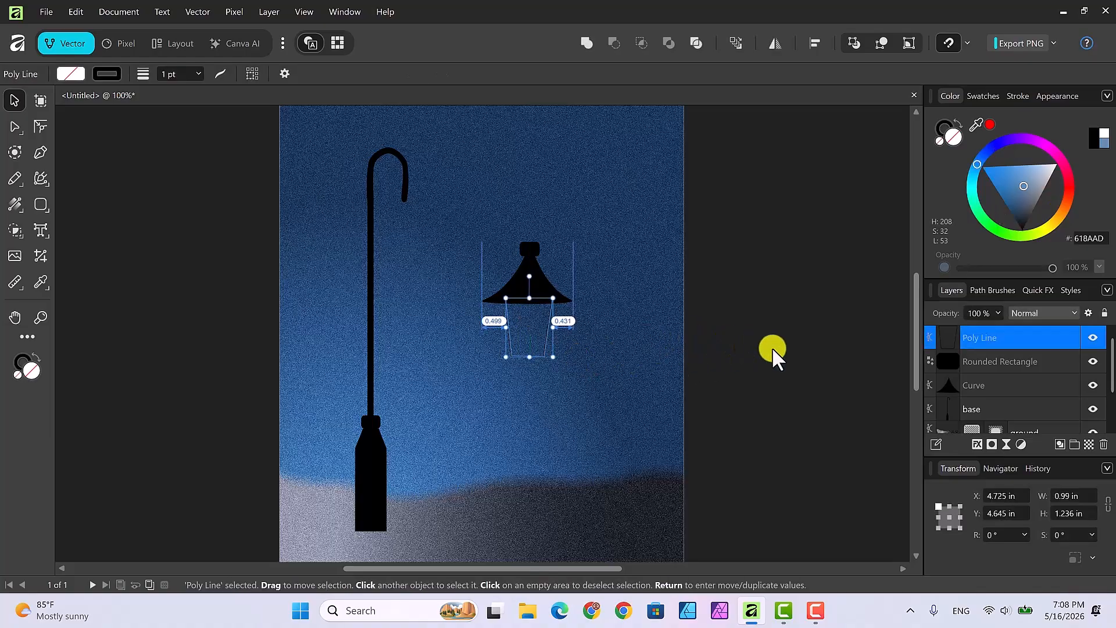
pyautogui.click(769, 342)
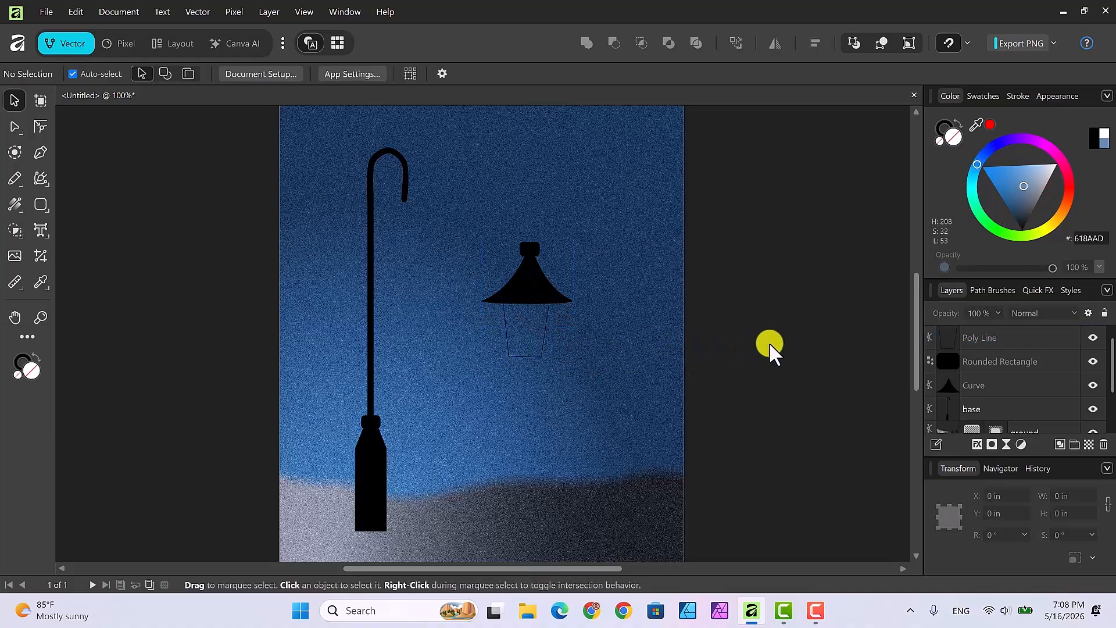
# Step: Nudge the lantern outline right to about X 4.71 in to centre it under the lamp shade
pyautogui.click(1020, 339)
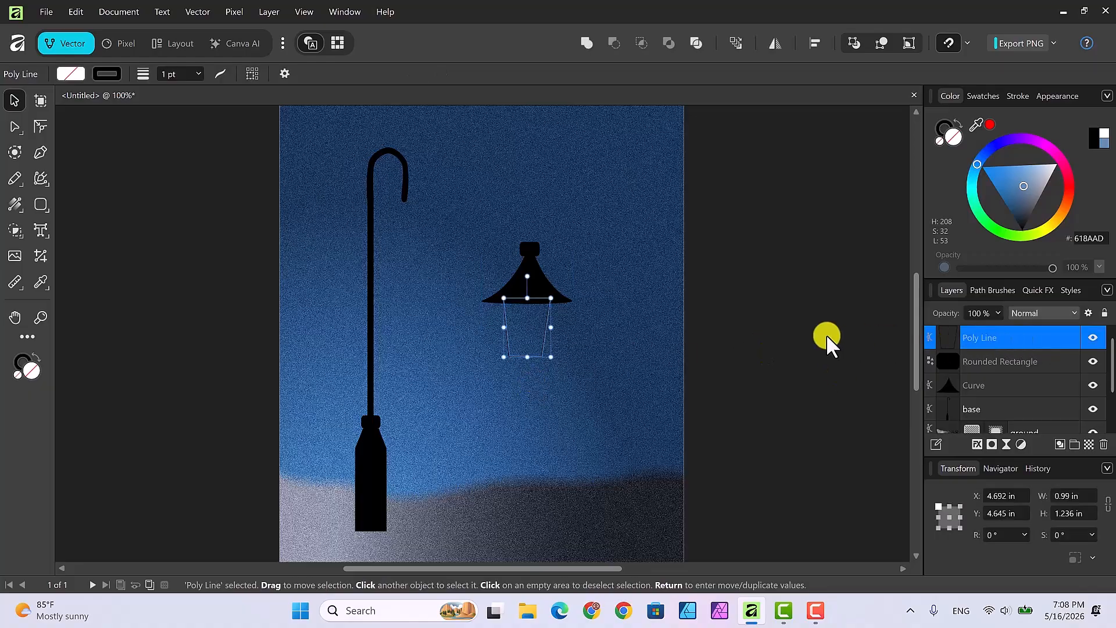
pyautogui.press('Right')
pyautogui.press('Right')
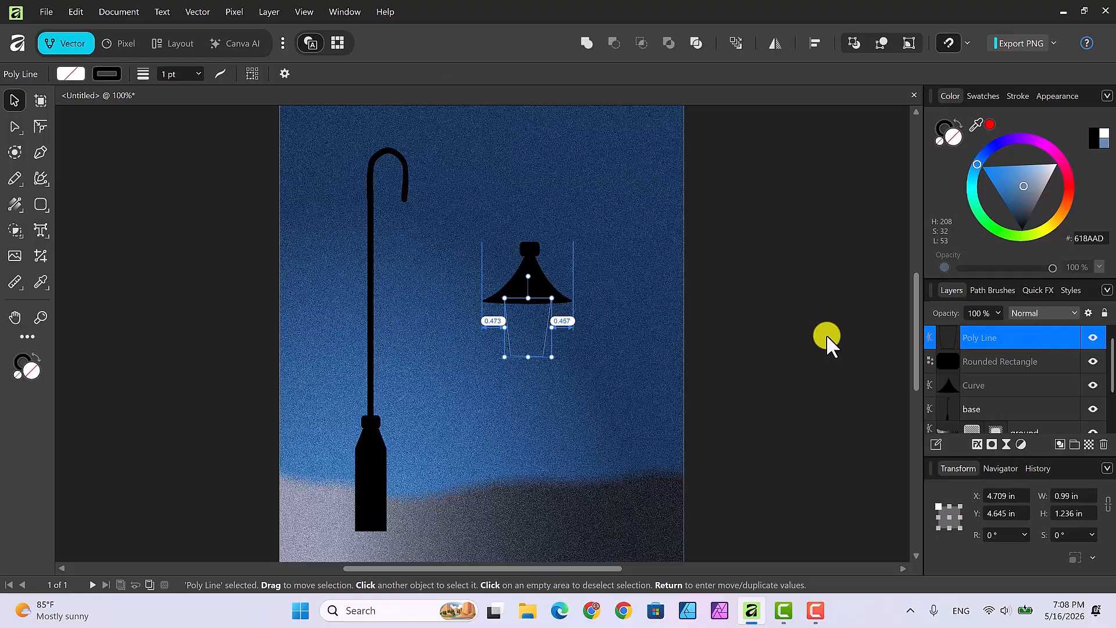
pyautogui.click(815, 329)
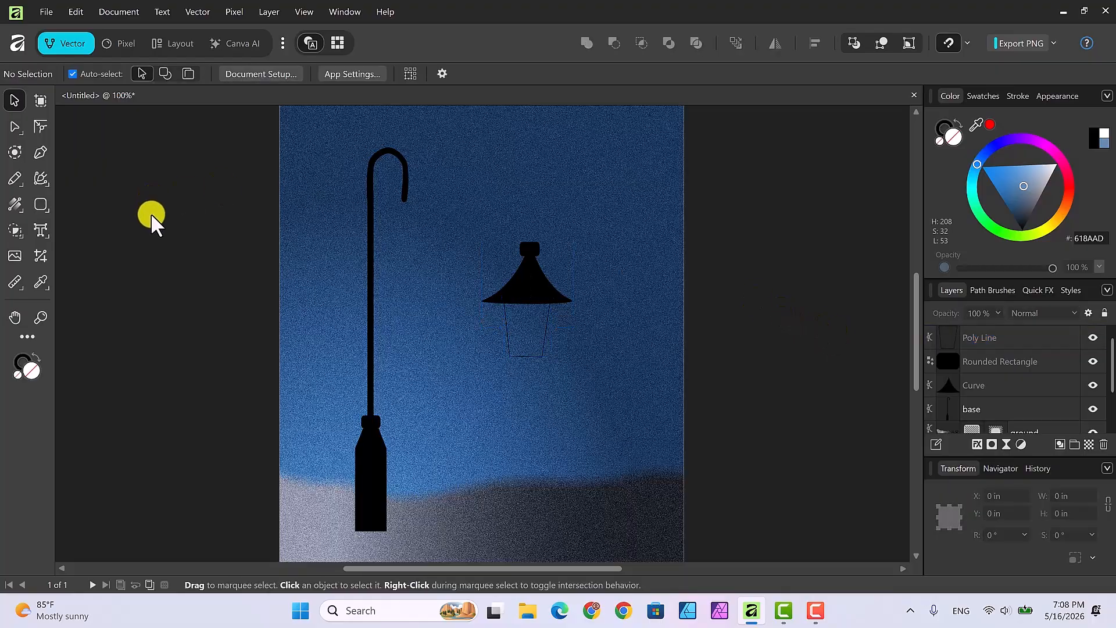
# Step: Draw a vertical 1 pt line with the Pen tool down the lantern's centre, from its top edge to its bottom edge
pyautogui.click(38, 150)
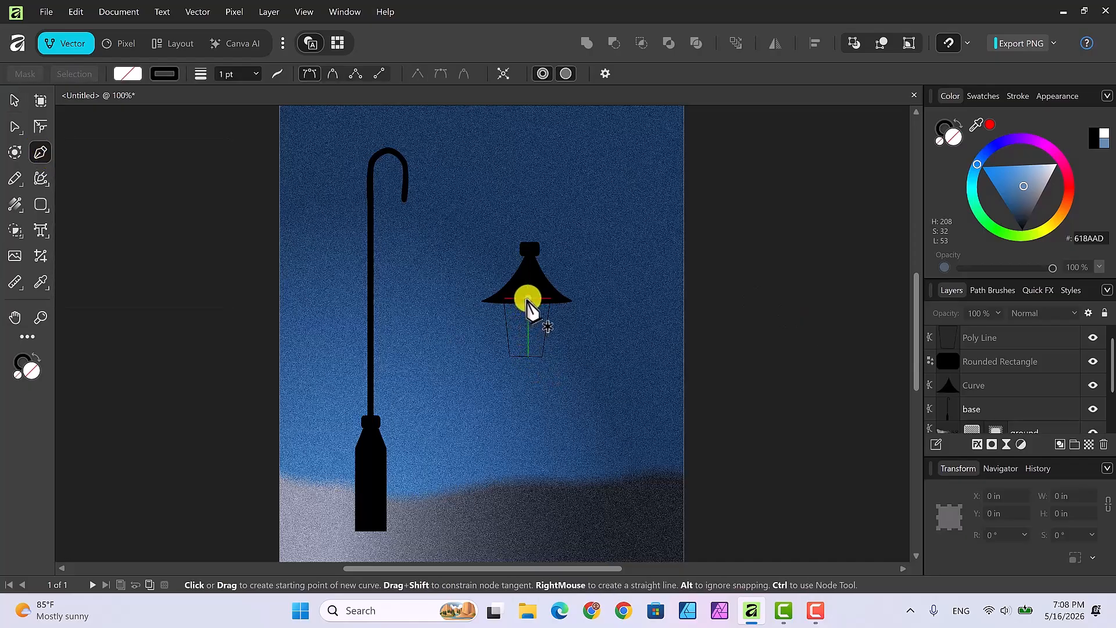
pyautogui.click(527, 298)
pyautogui.click(528, 357)
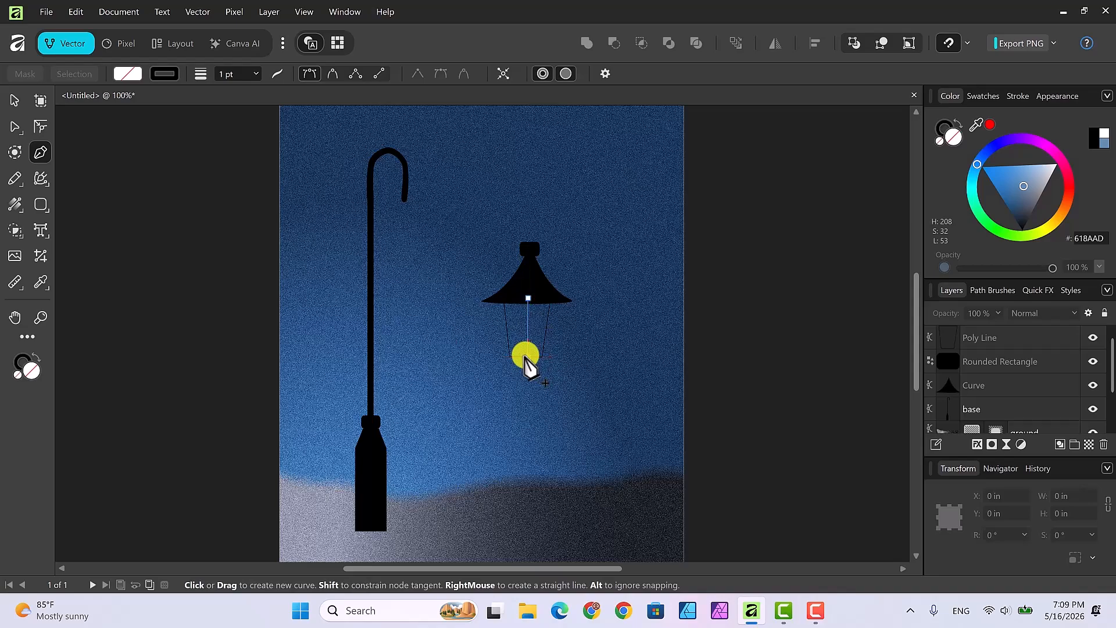
pyautogui.click(15, 103)
pyautogui.click(804, 350)
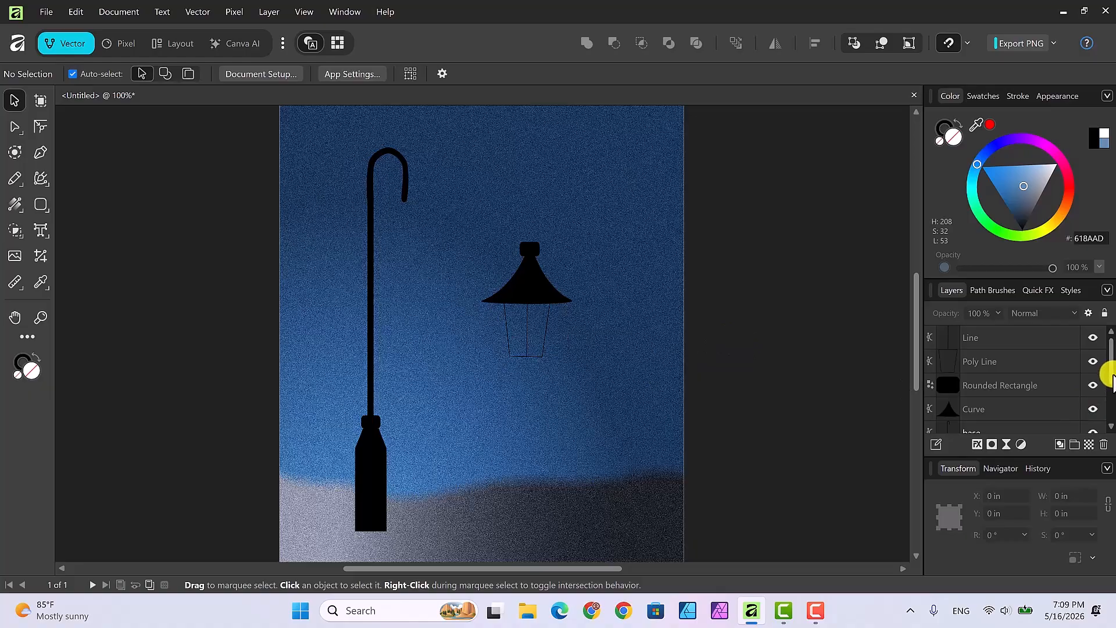
# Step: Group the lantern's centre line, body outline, rounded cap and shade into one object
pyautogui.click(1014, 342)
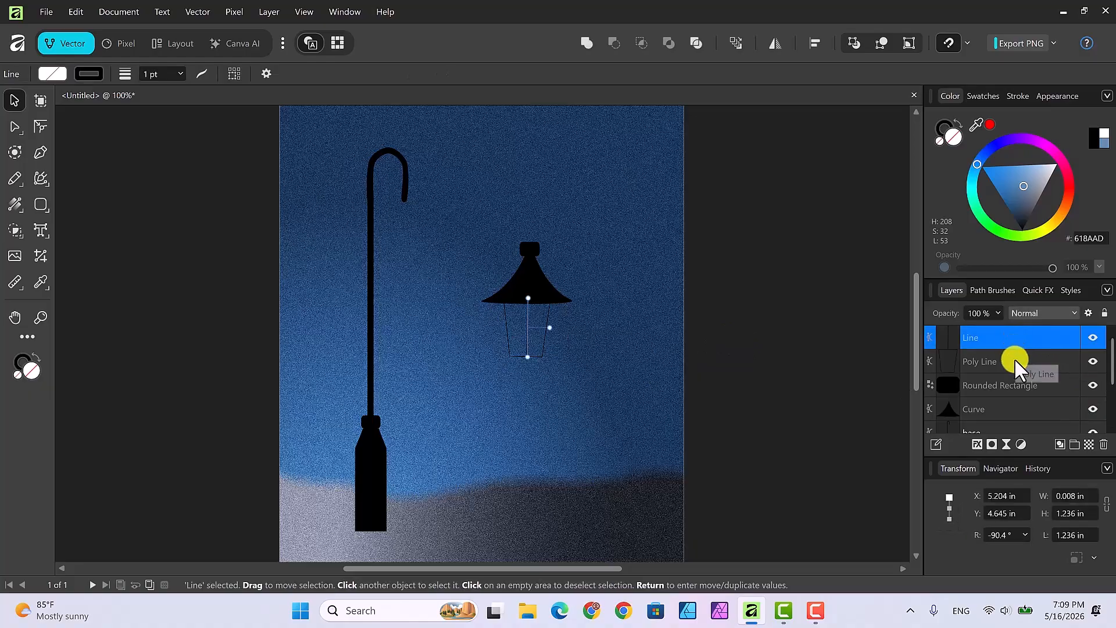
pyautogui.keyDown('shift'); pyautogui.click(1016, 361); pyautogui.keyUp('shift')
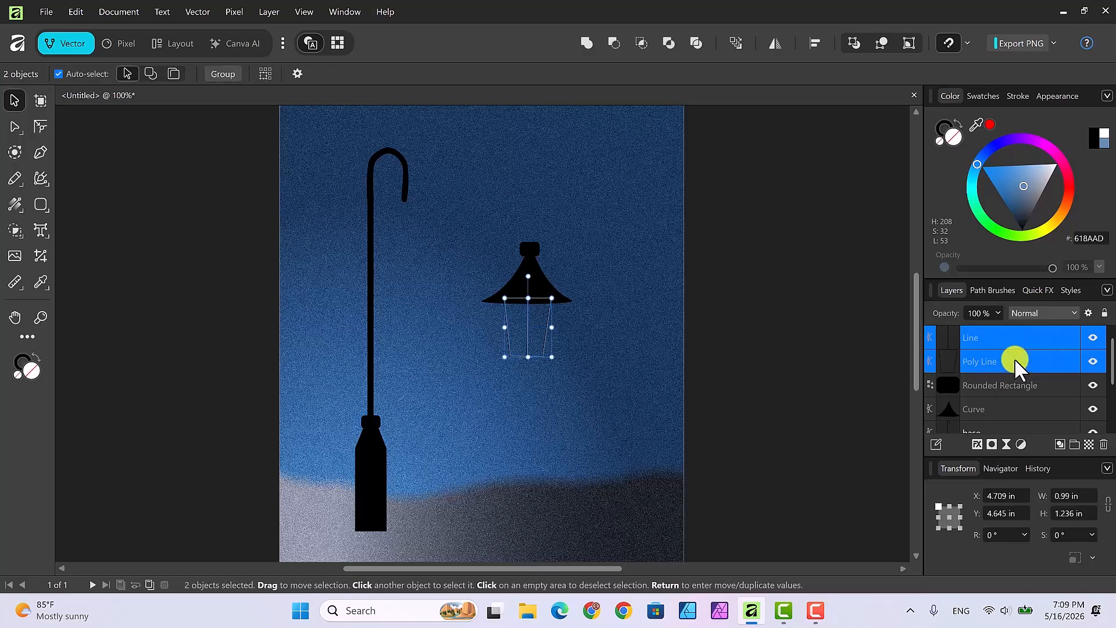
pyautogui.keyDown('shift'); pyautogui.click(1022, 382); pyautogui.keyUp('shift')
pyautogui.keyDown('shift'); pyautogui.click(1023, 405); pyautogui.keyUp('shift')
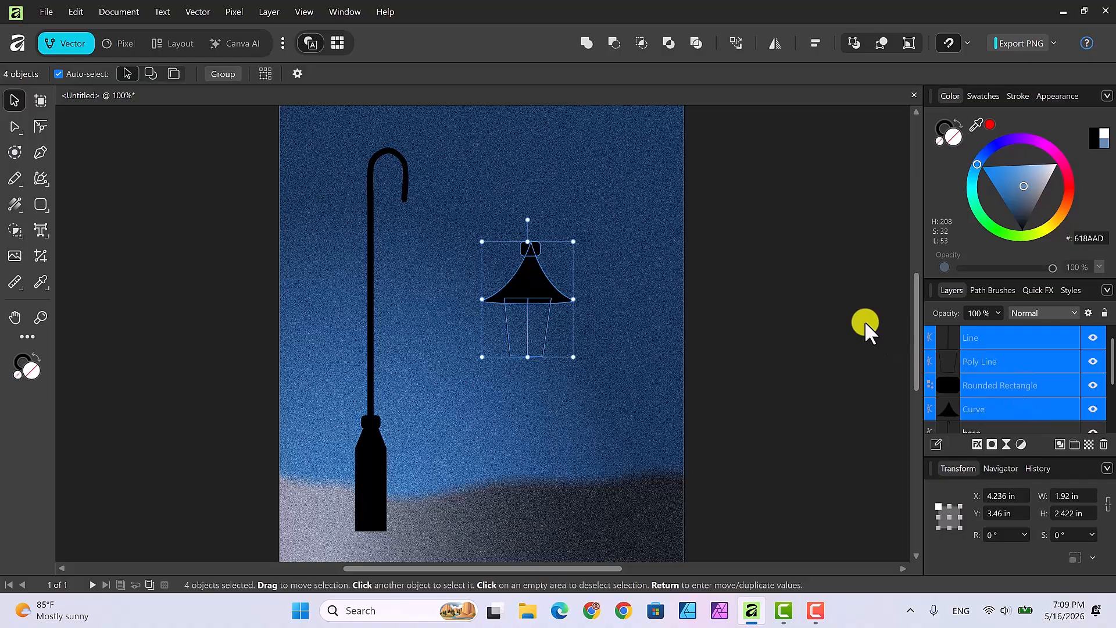
pyautogui.rightClick(1000, 337)
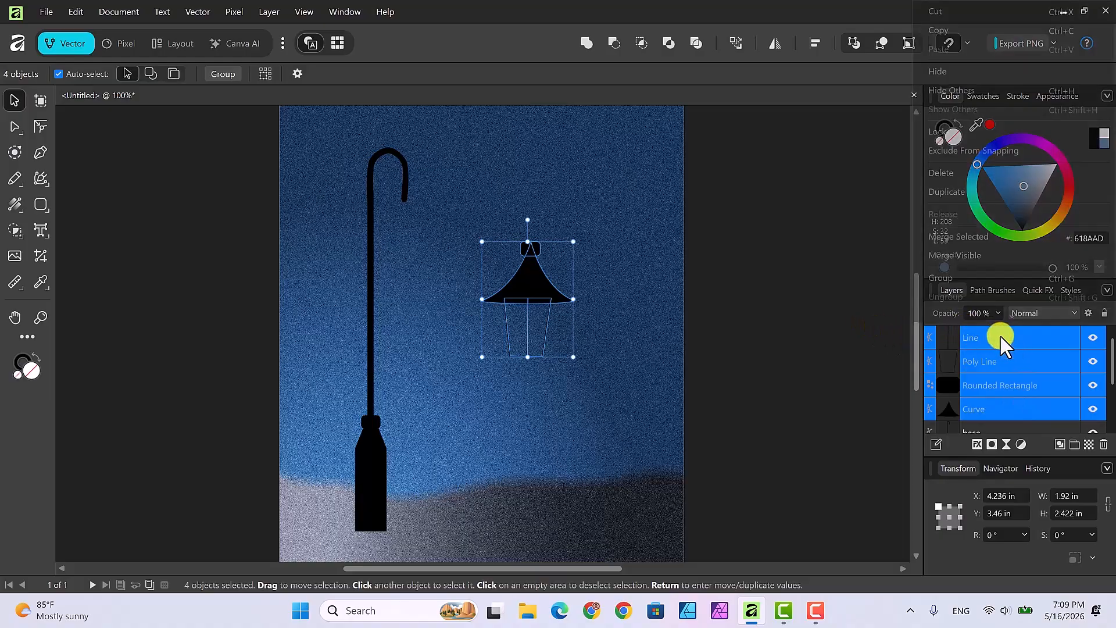
pyautogui.click(946, 280)
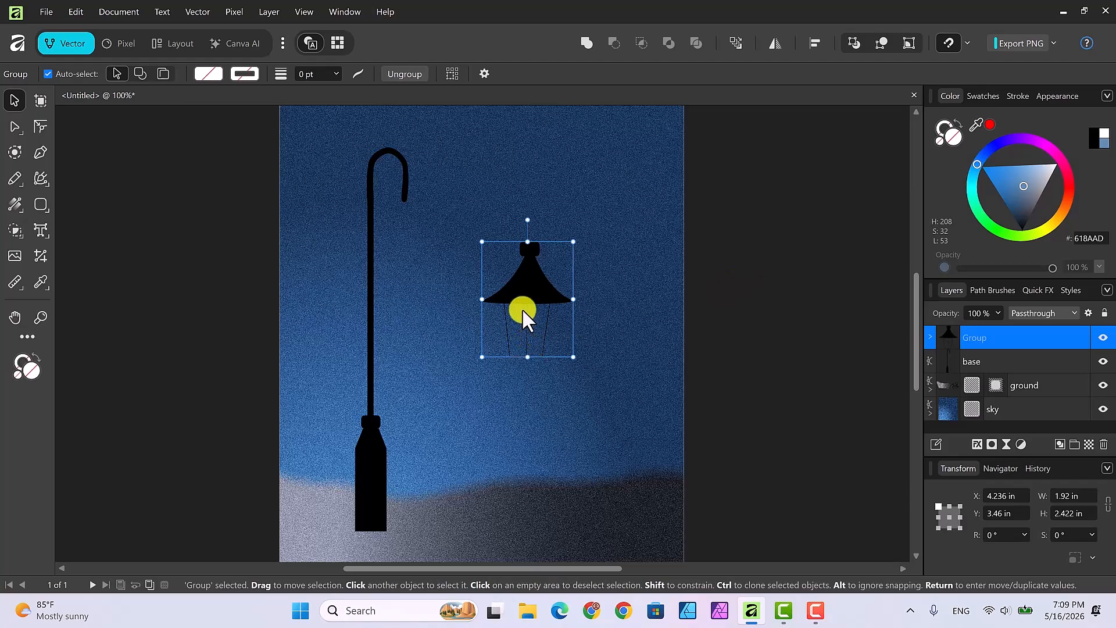
pyautogui.click(755, 326)
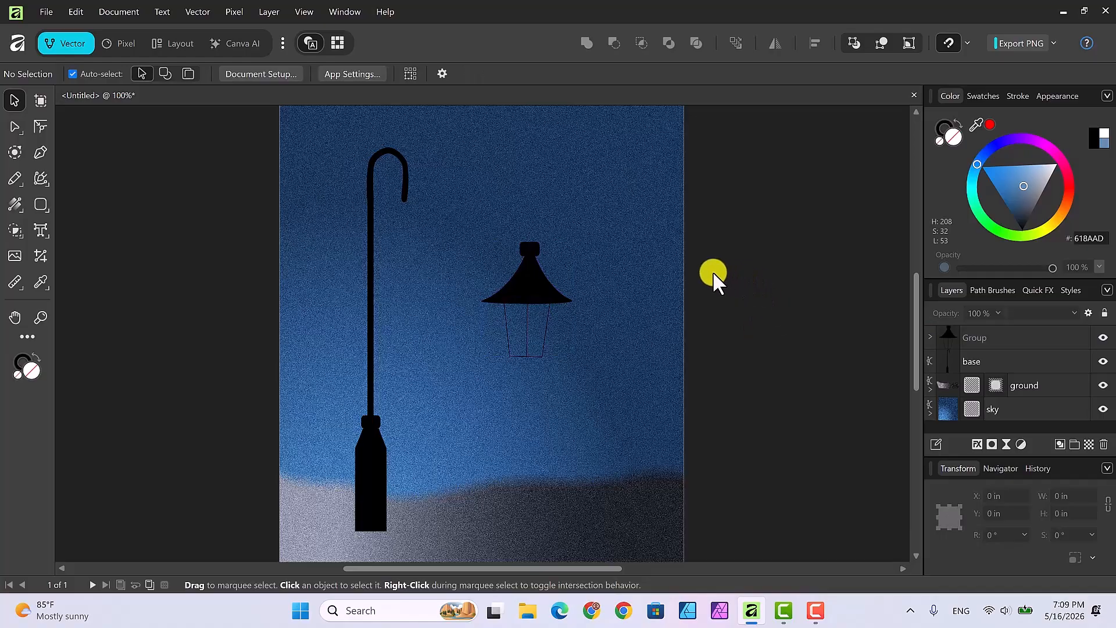
# Step: Hang the lantern group from the post's hook, scaled proportionally to about 1.35 by 1.71 in, at about X 1.91 in, Y 2.47 in
pyautogui.moveTo(526, 273); pyautogui.dragTo(401, 227)
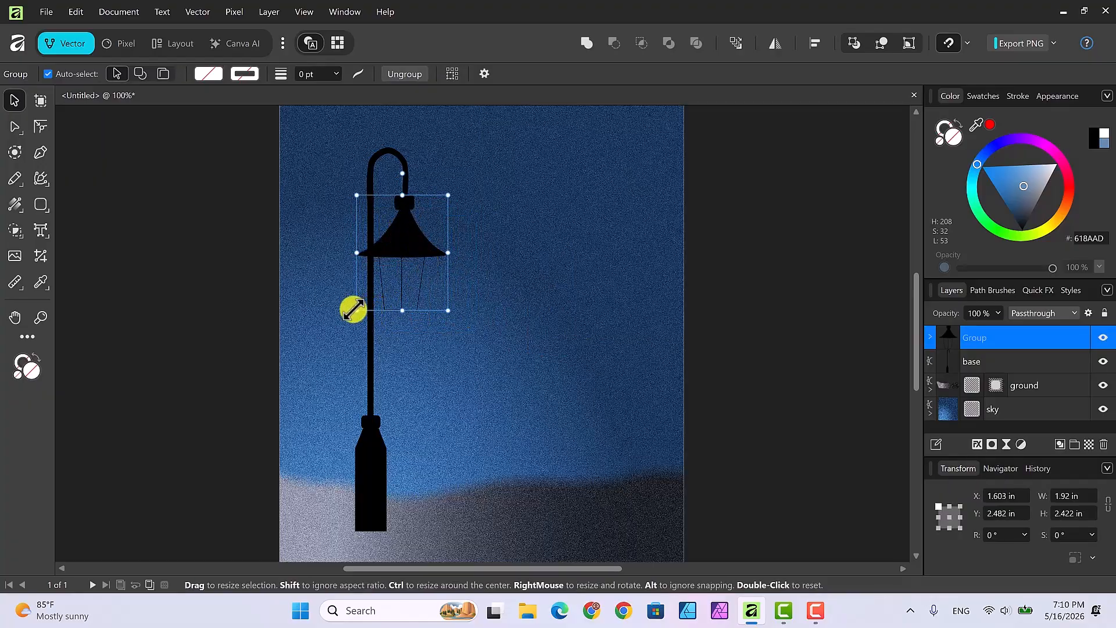
pyautogui.moveTo(356, 310); pyautogui.dragTo(373, 281)
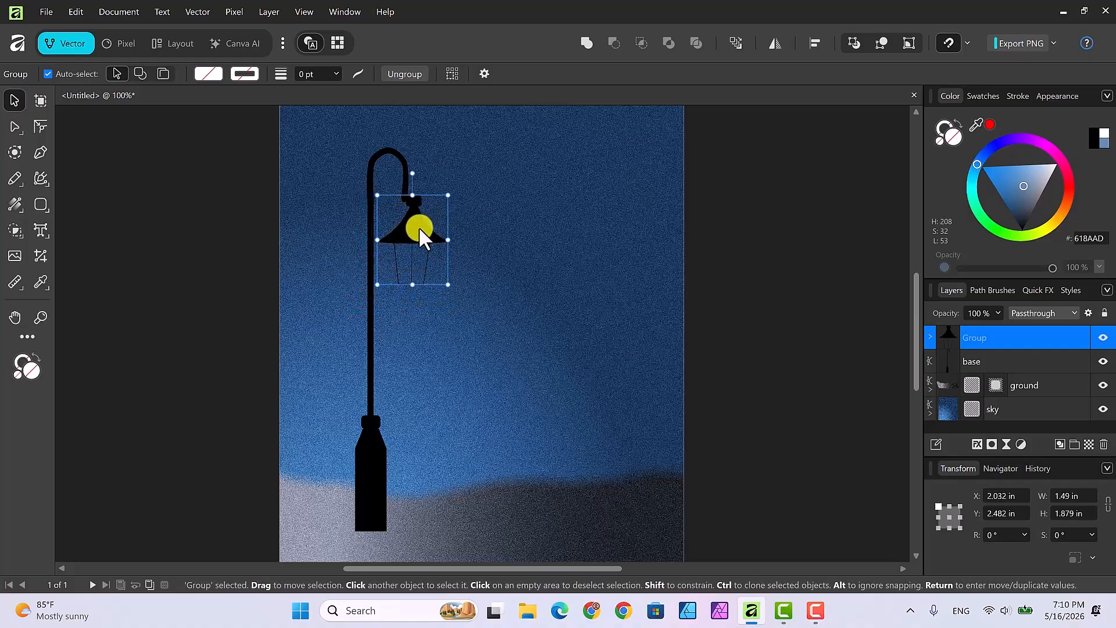
pyautogui.moveTo(414, 226); pyautogui.dragTo(410, 226)
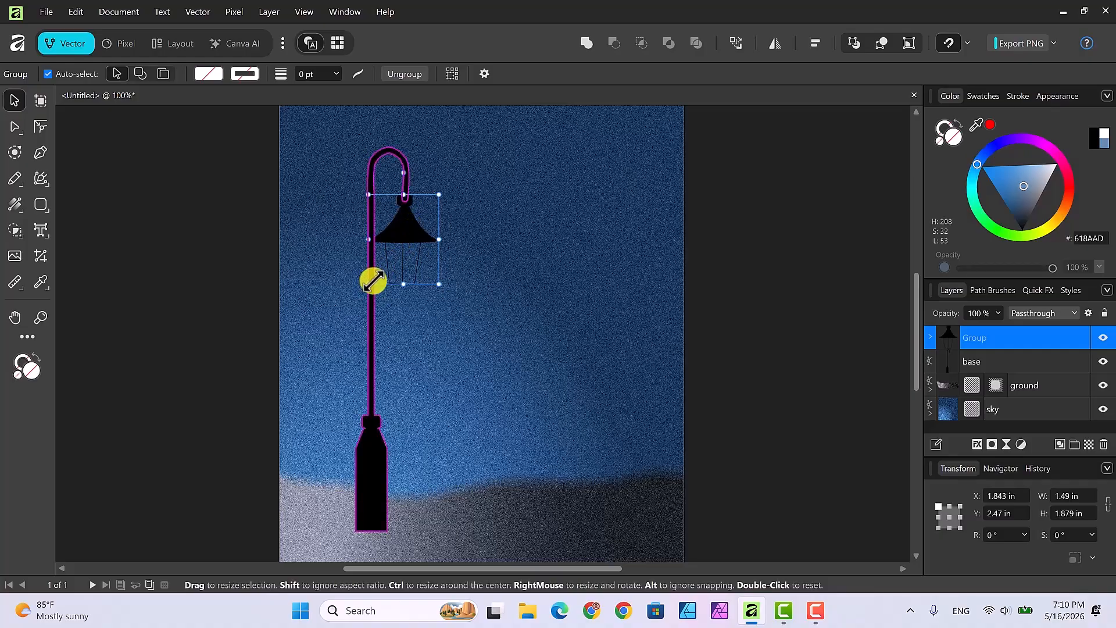
pyautogui.moveTo(368, 284); pyautogui.dragTo(380, 276)
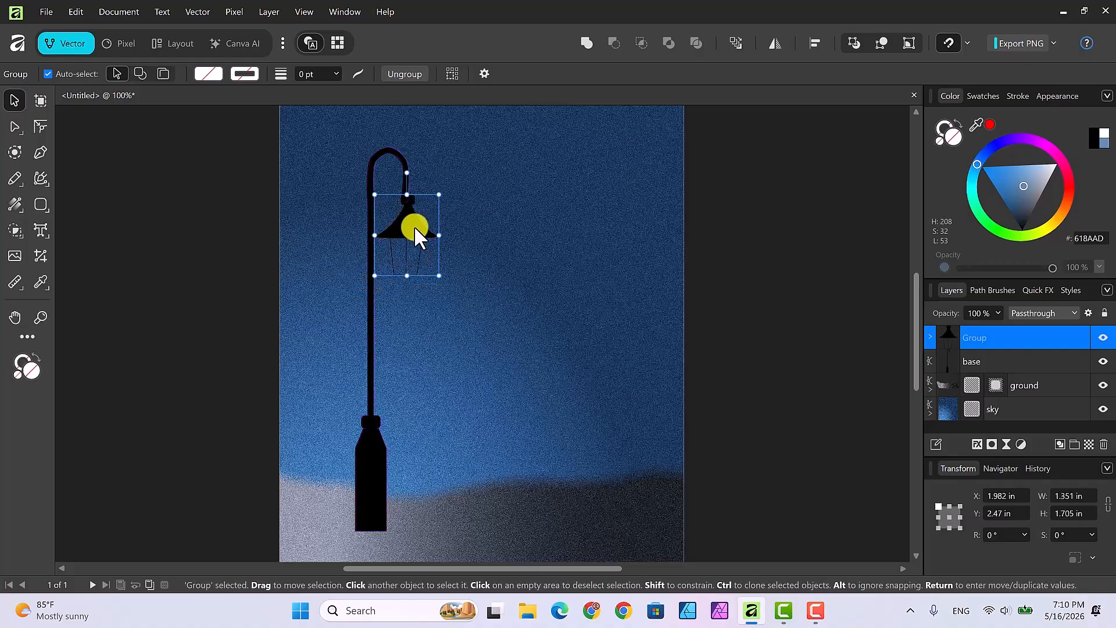
pyautogui.moveTo(415, 227); pyautogui.dragTo(412, 227)
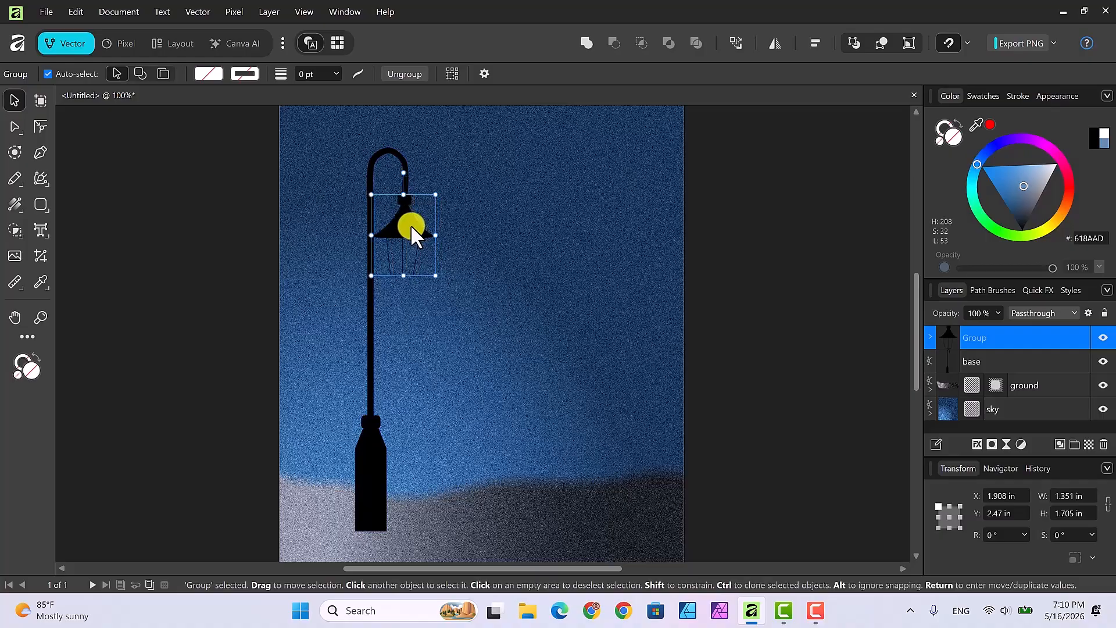
pyautogui.click(736, 303)
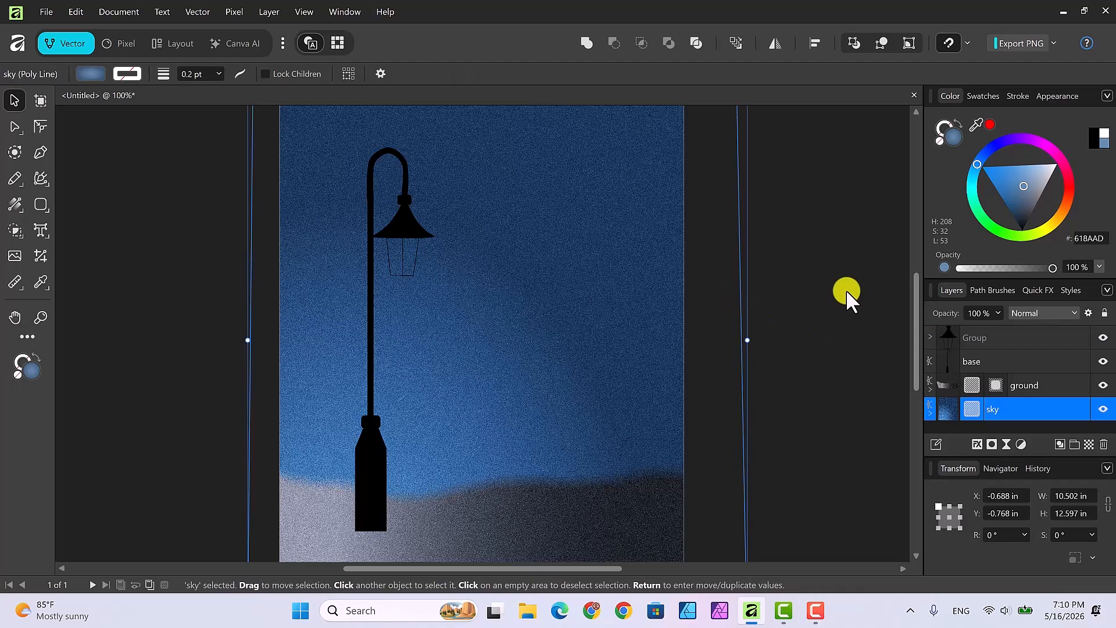
pyautogui.hotkey('ctrl', '-')
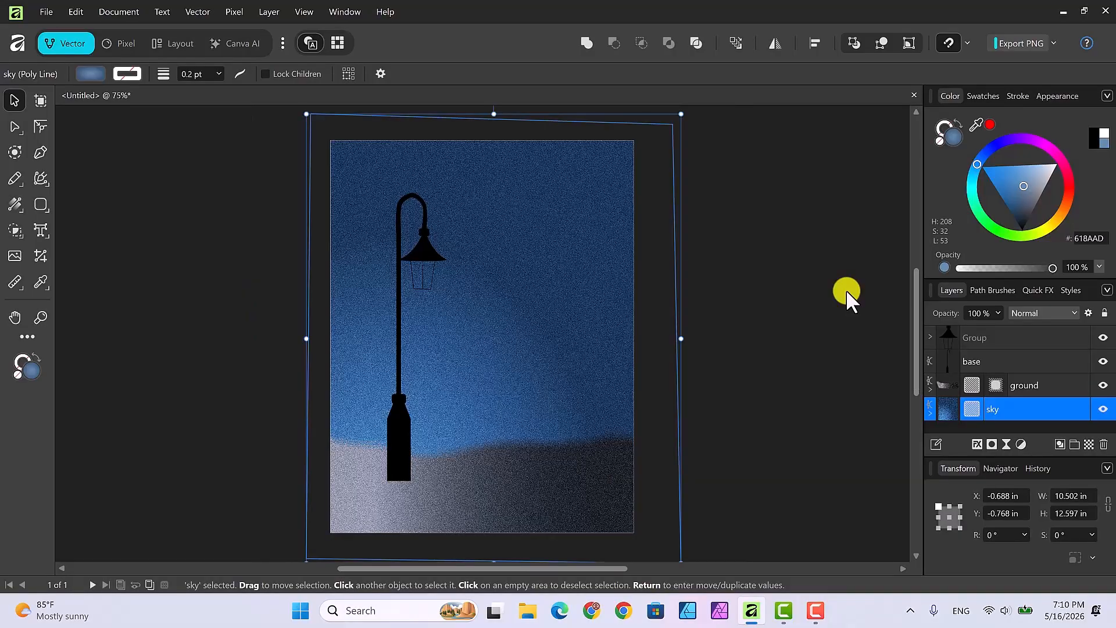
pyautogui.click(783, 263)
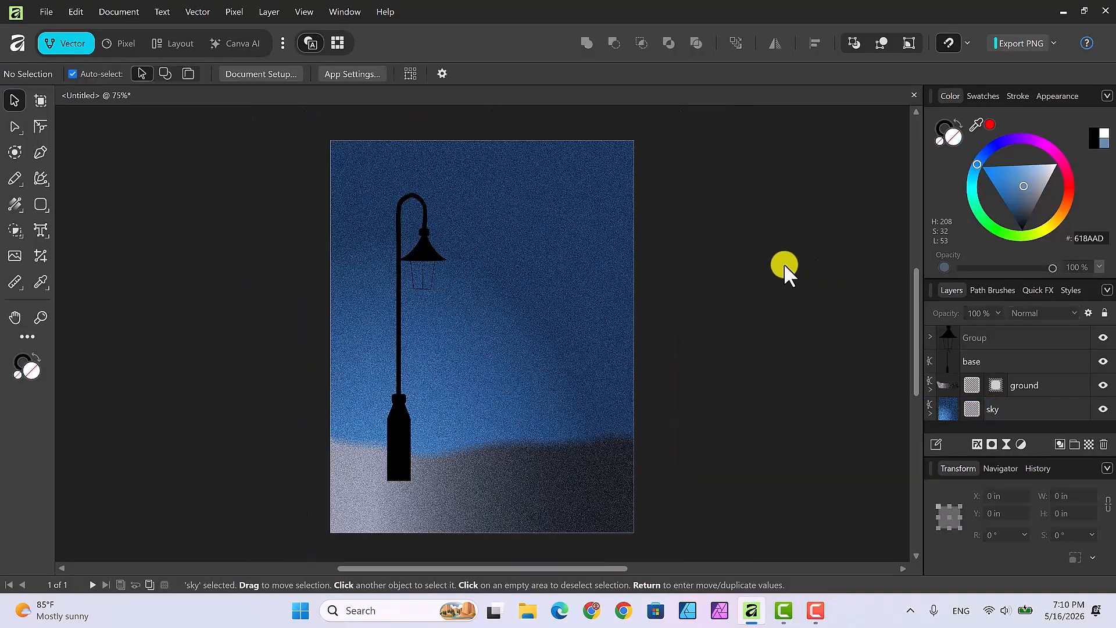
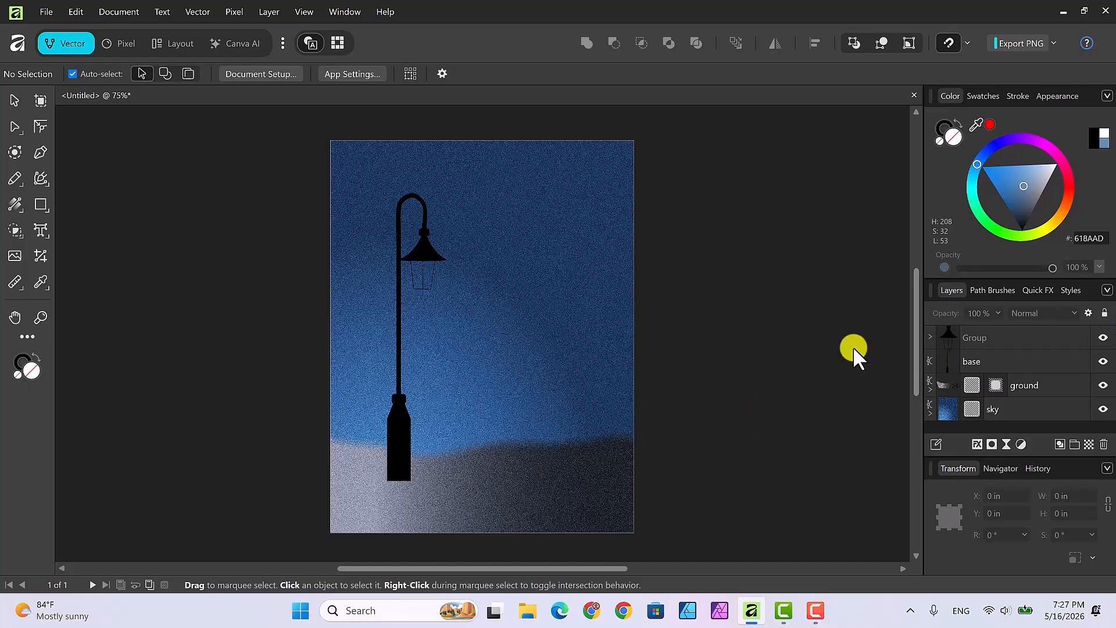
# Step: Add a live Diffuse filter with 3% intensity to the lamp post's base layer
pyautogui.click(402, 417)
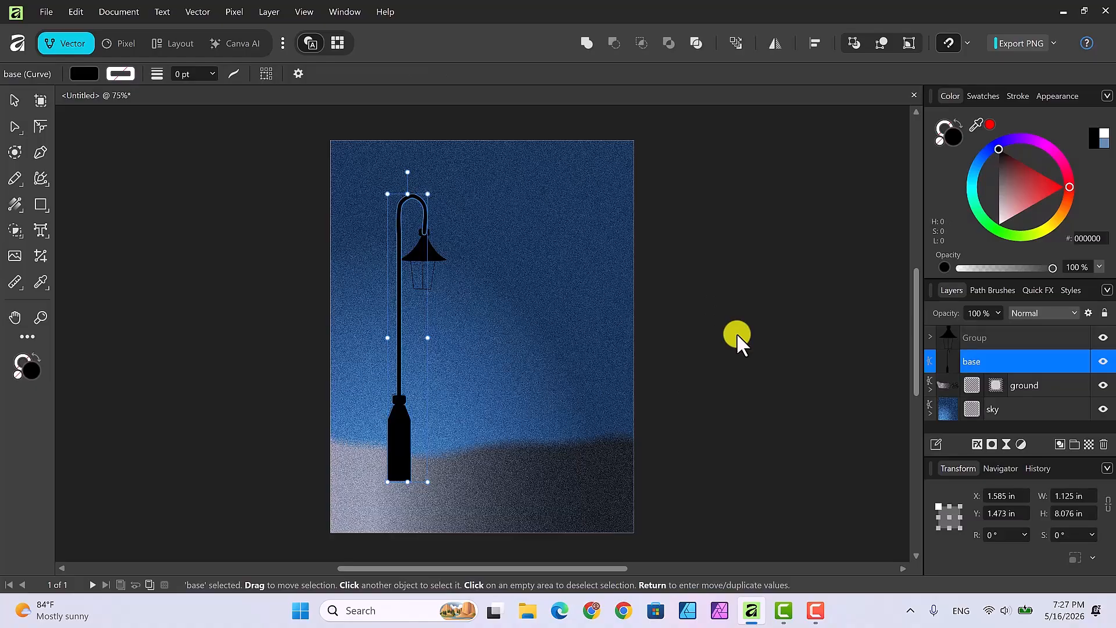
pyautogui.click(1005, 444)
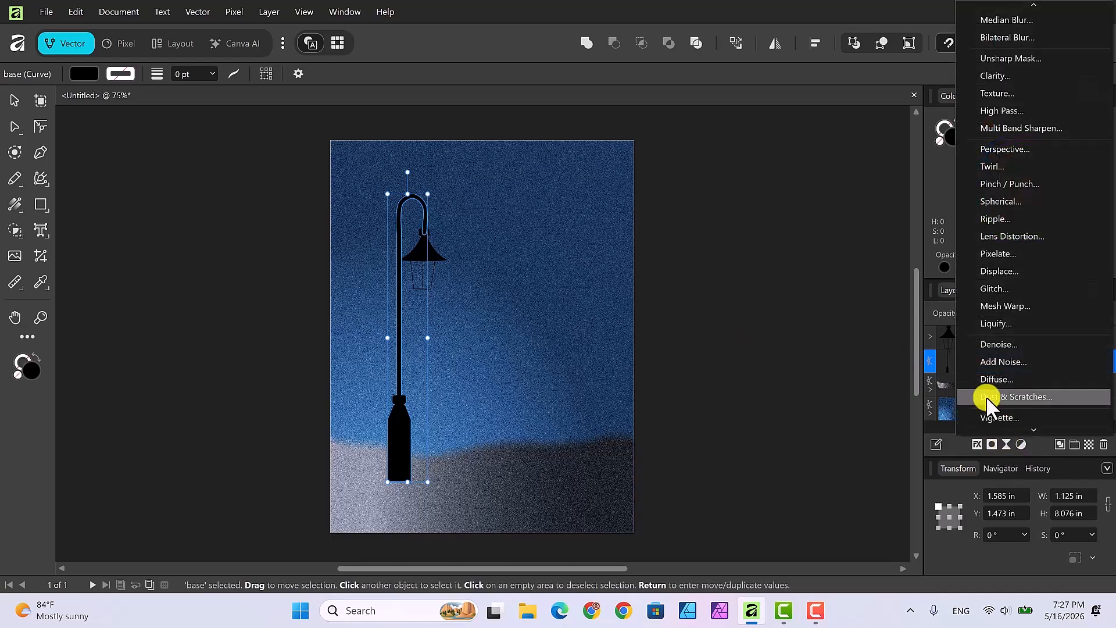
pyautogui.click(988, 379)
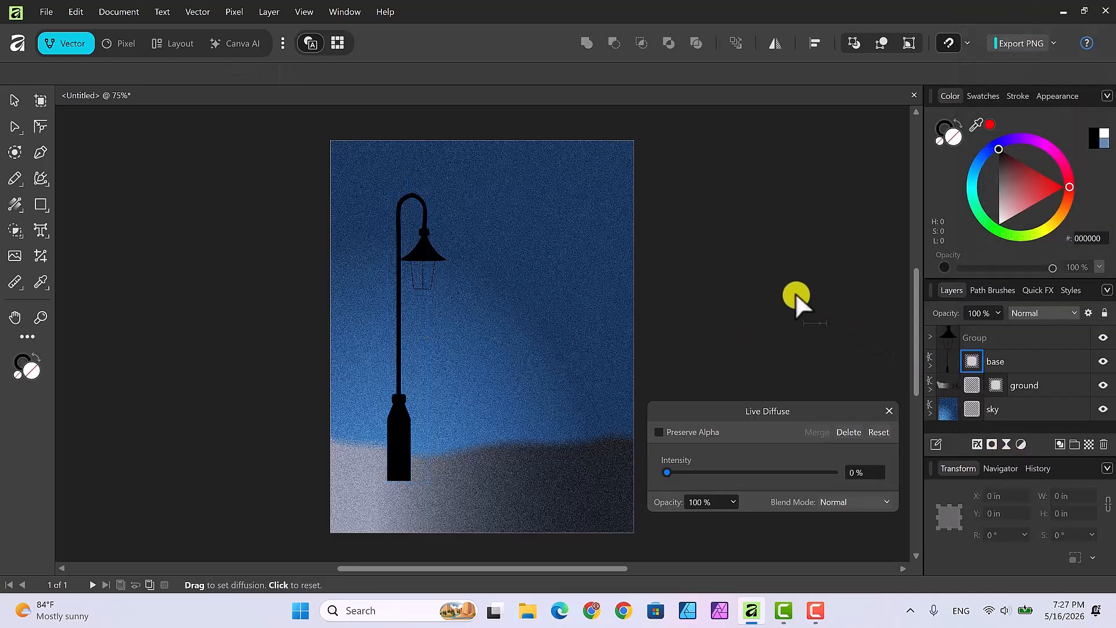
pyautogui.click(849, 473)
pyautogui.write('1')
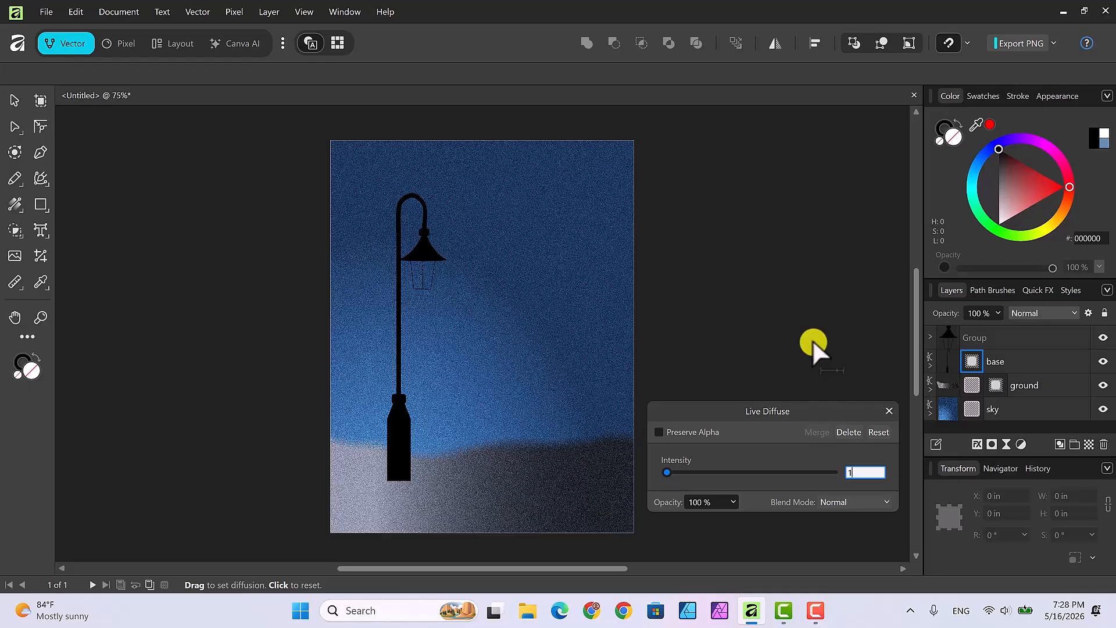
pyautogui.press('Return')
pyautogui.moveTo(669, 471); pyautogui.dragTo(668, 471)
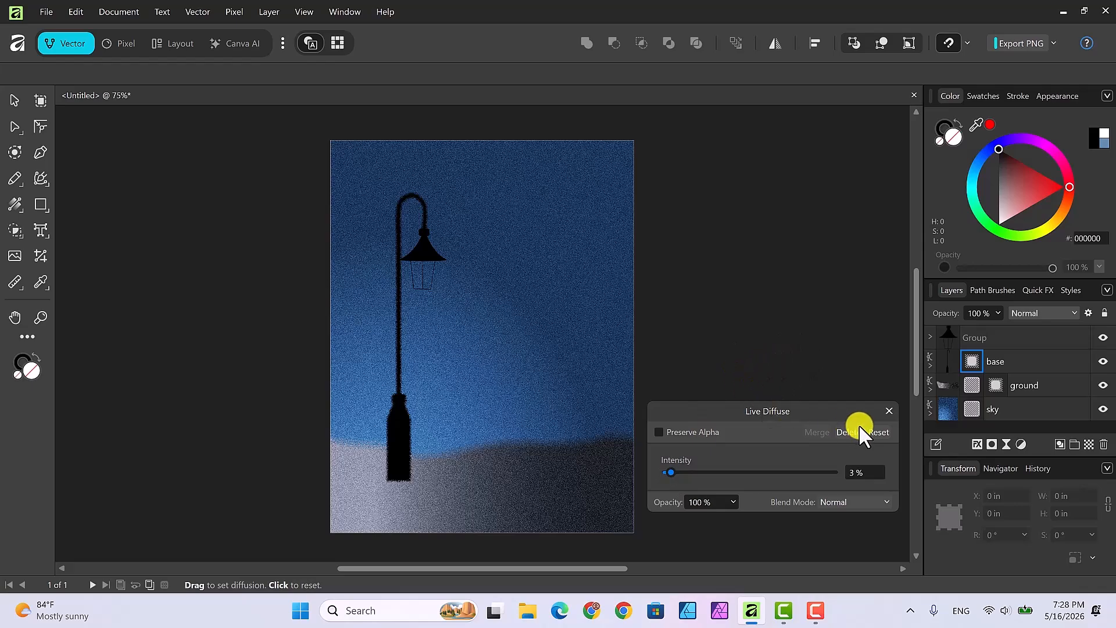
pyautogui.click(890, 409)
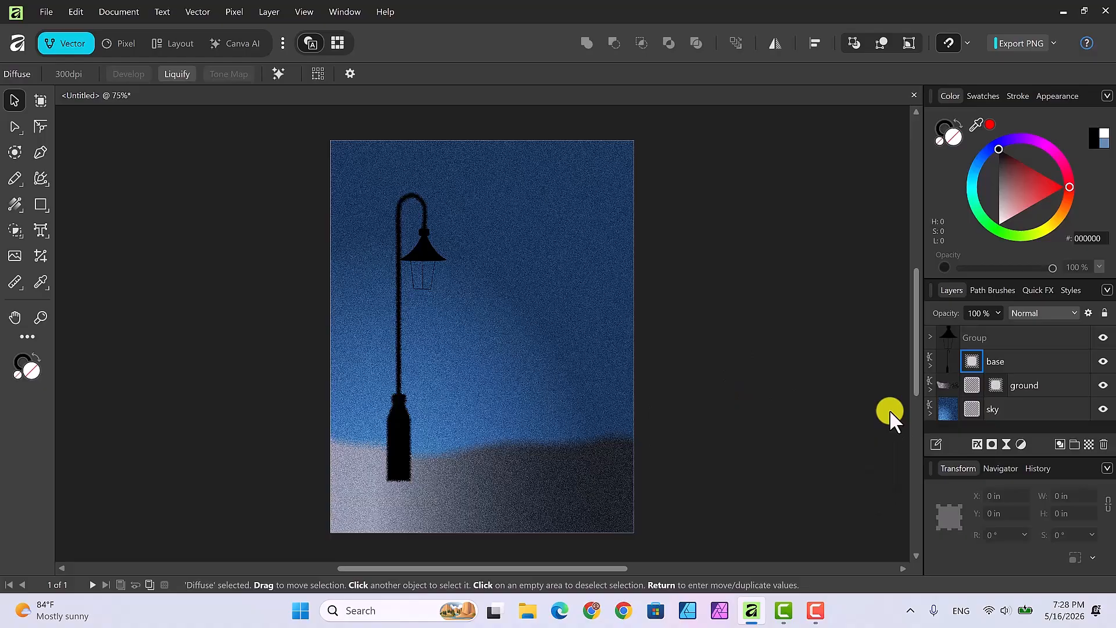
# Step: Select the lantern group
pyautogui.click(1001, 337)
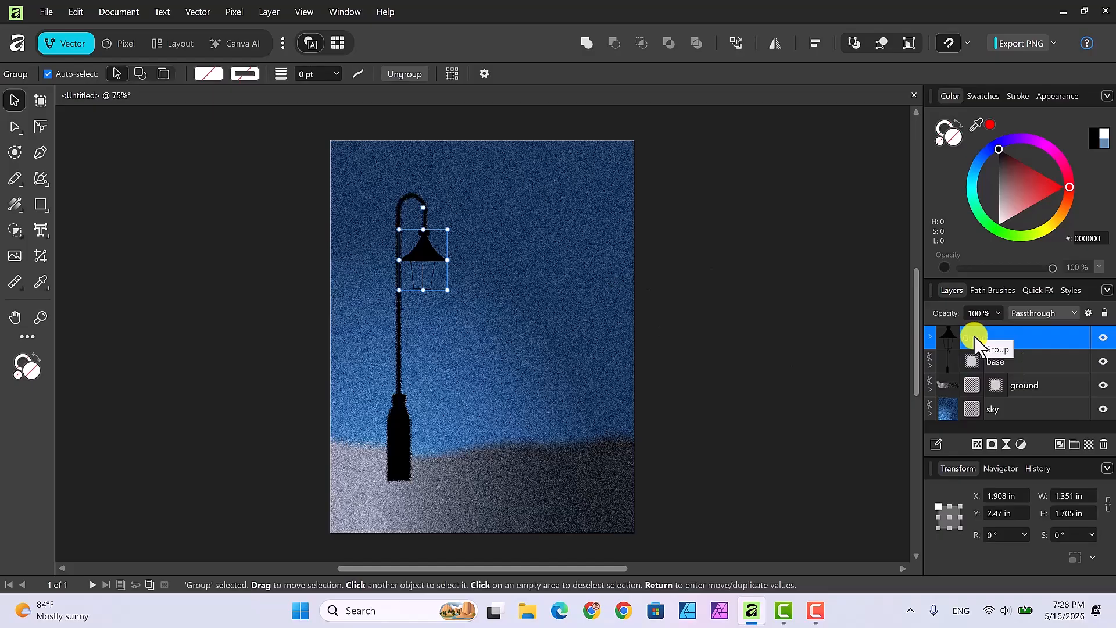
# Step: Apply a live Diffuse filter with 2% intensity to the lamp head group
pyautogui.click(1005, 443)
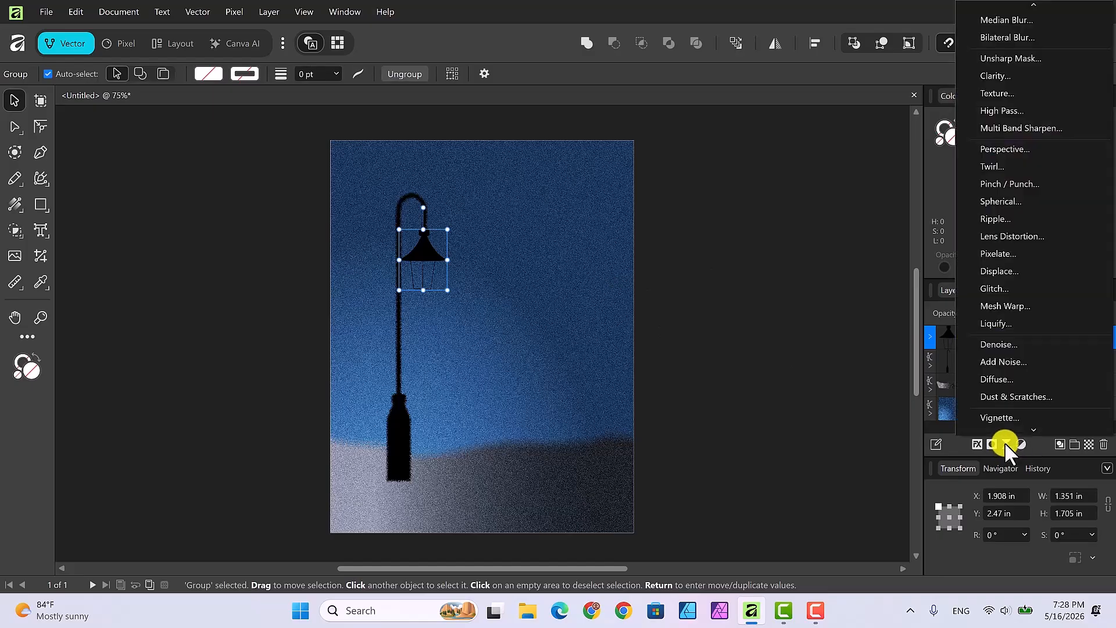
pyautogui.click(983, 379)
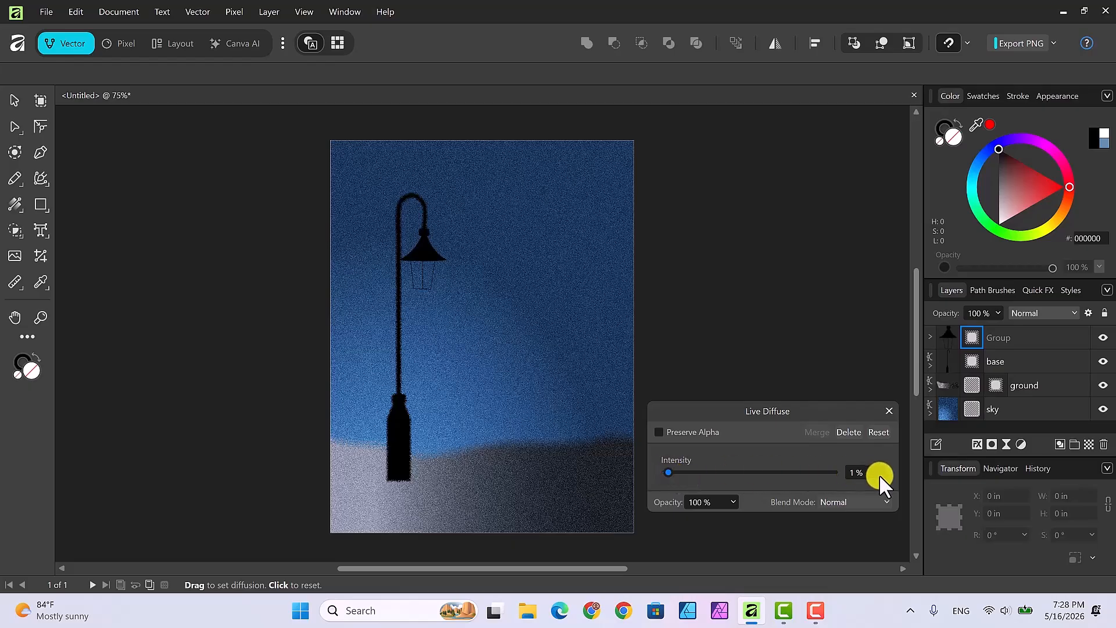
pyautogui.click(859, 471)
pyautogui.write('2')
pyautogui.press('Return')
pyautogui.click(888, 408)
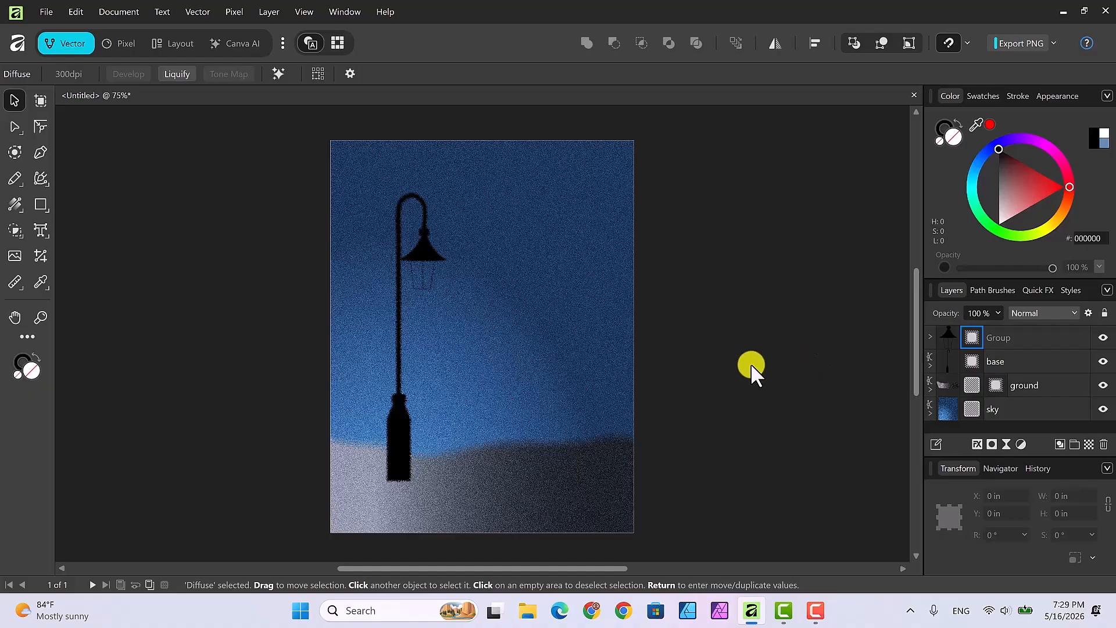
# Step: Draw a closed irregular curve about 4.3 in wide and 1.1 in high across the foot of the lamp post with the Pen tool
pyautogui.click(39, 152)
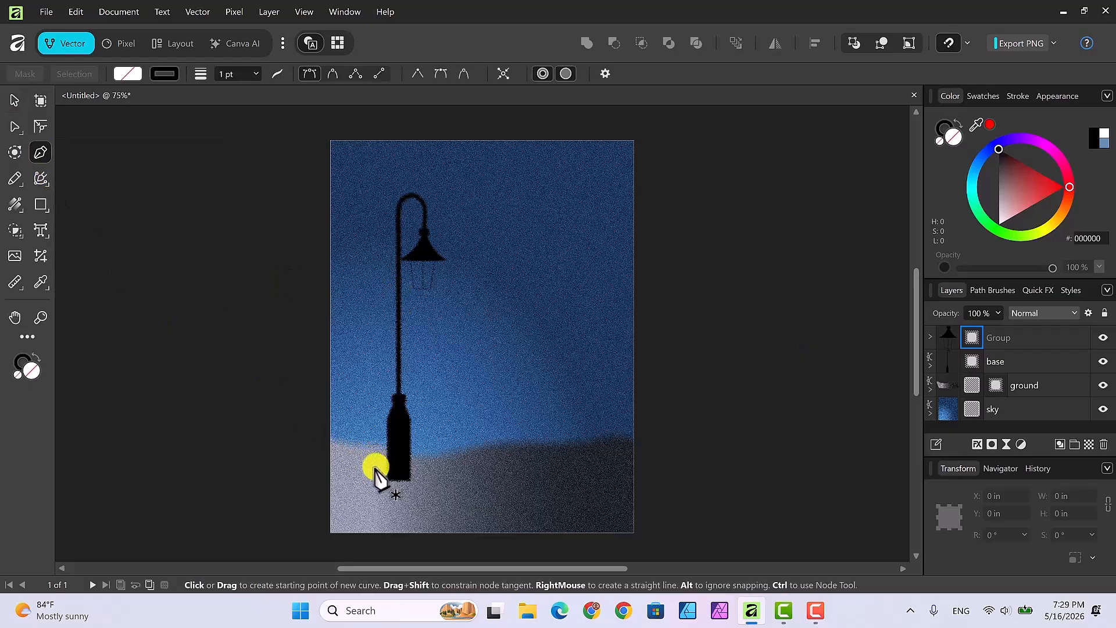
pyautogui.moveTo(373, 467); pyautogui.dragTo(409, 470)
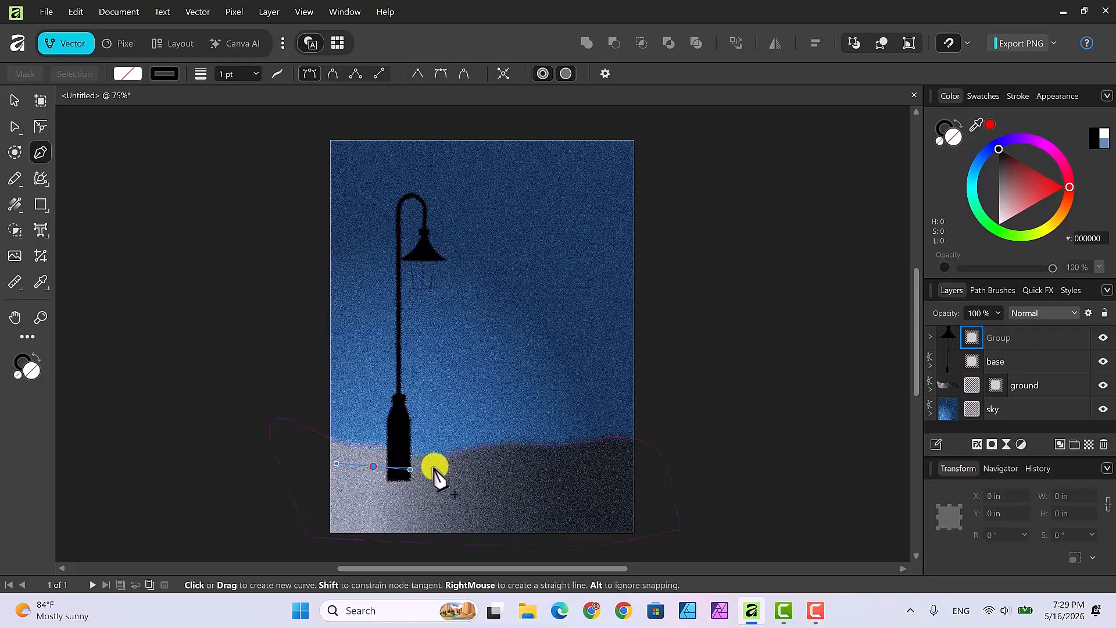
pyautogui.moveTo(435, 466); pyautogui.dragTo(452, 465)
pyautogui.click(483, 471)
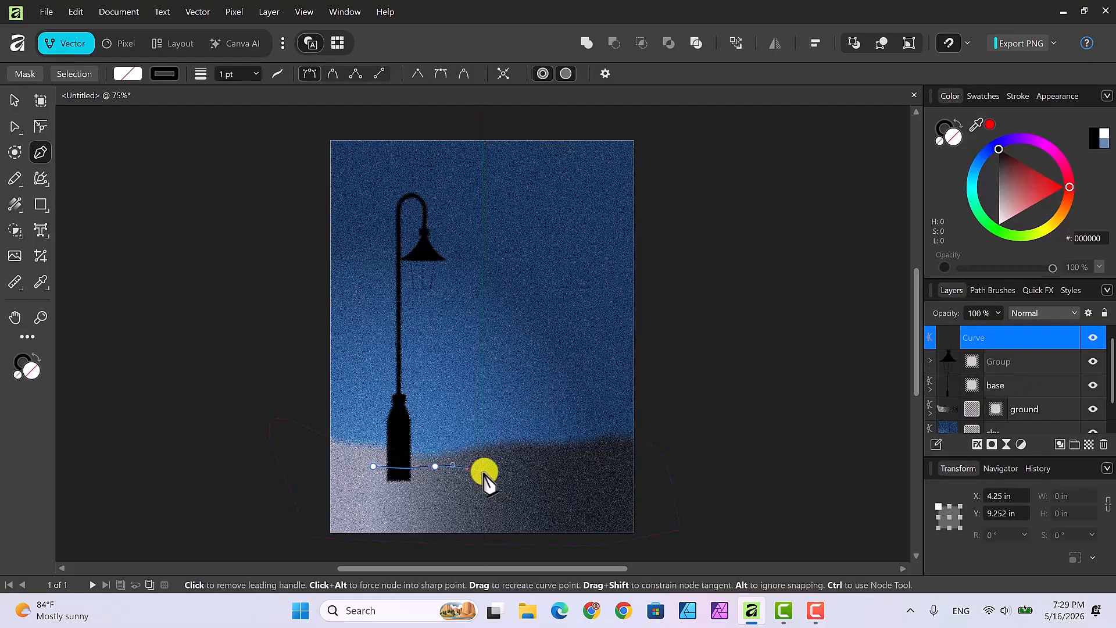
pyautogui.moveTo(493, 482); pyautogui.dragTo(346, 469)
pyautogui.moveTo(353, 463); pyautogui.dragTo(369, 466)
pyautogui.click(372, 467)
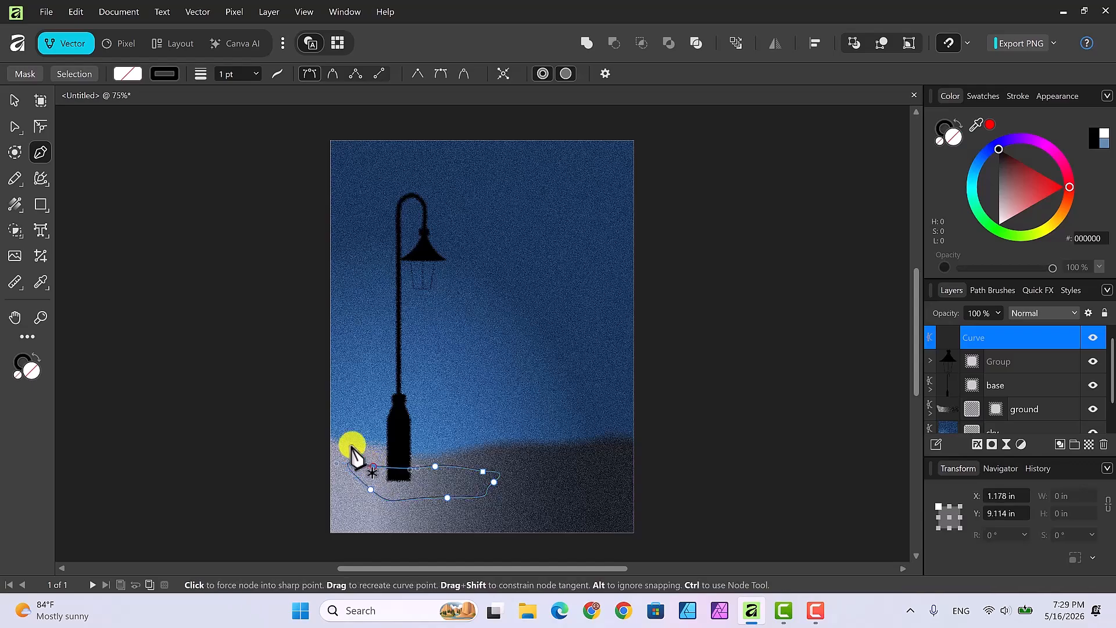
pyautogui.click(11, 100)
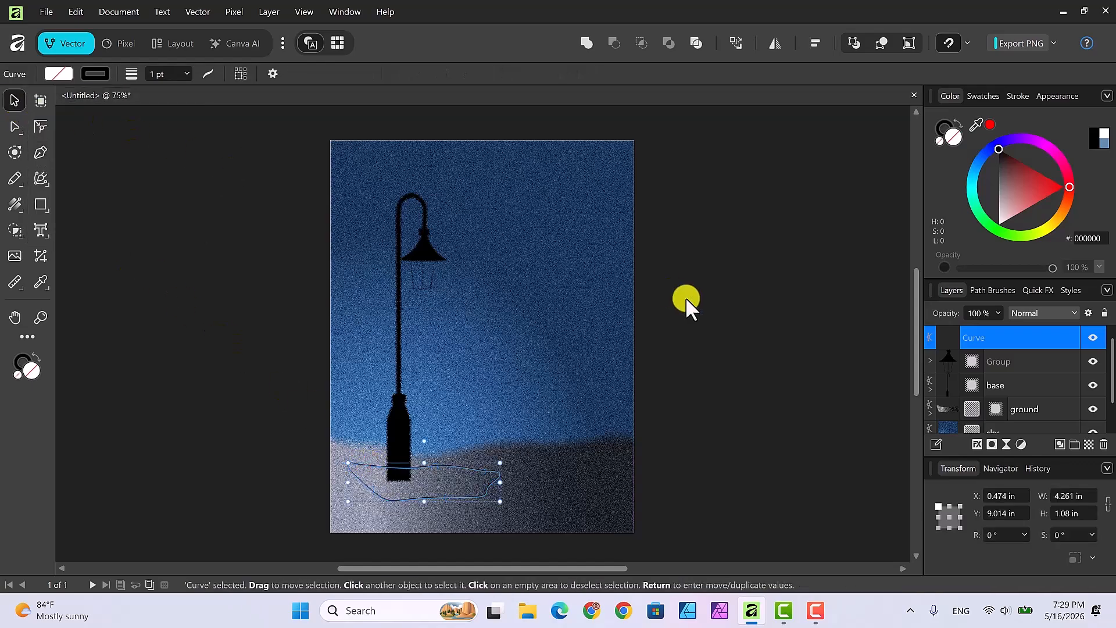
# Step: Remove the new curve's stroke and fill it with orange DD5210
pyautogui.click(939, 130)
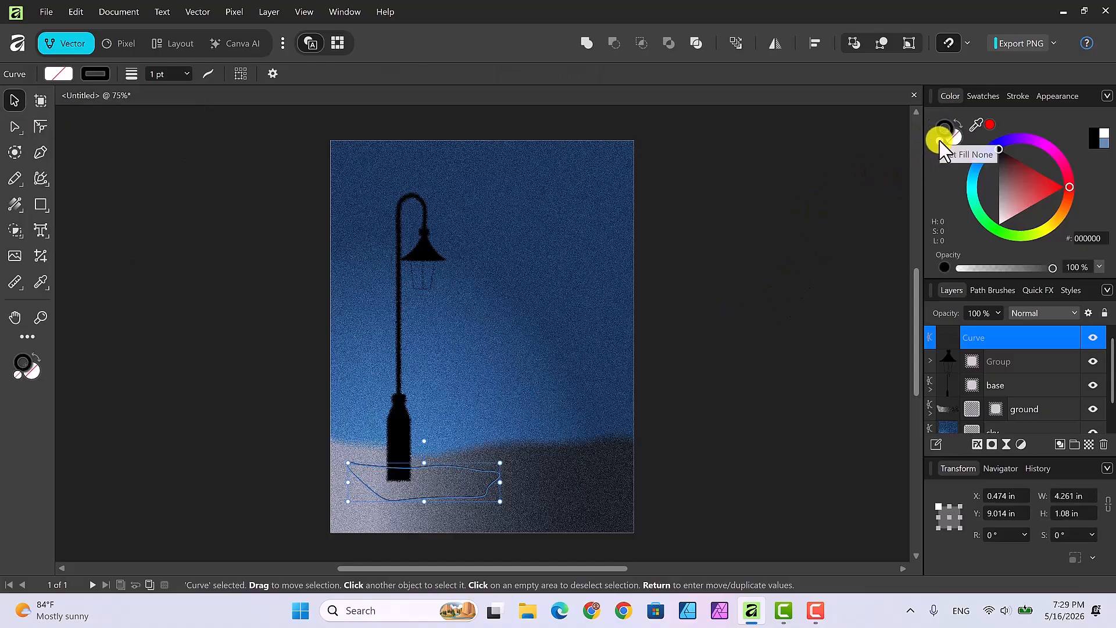
pyautogui.click(939, 138)
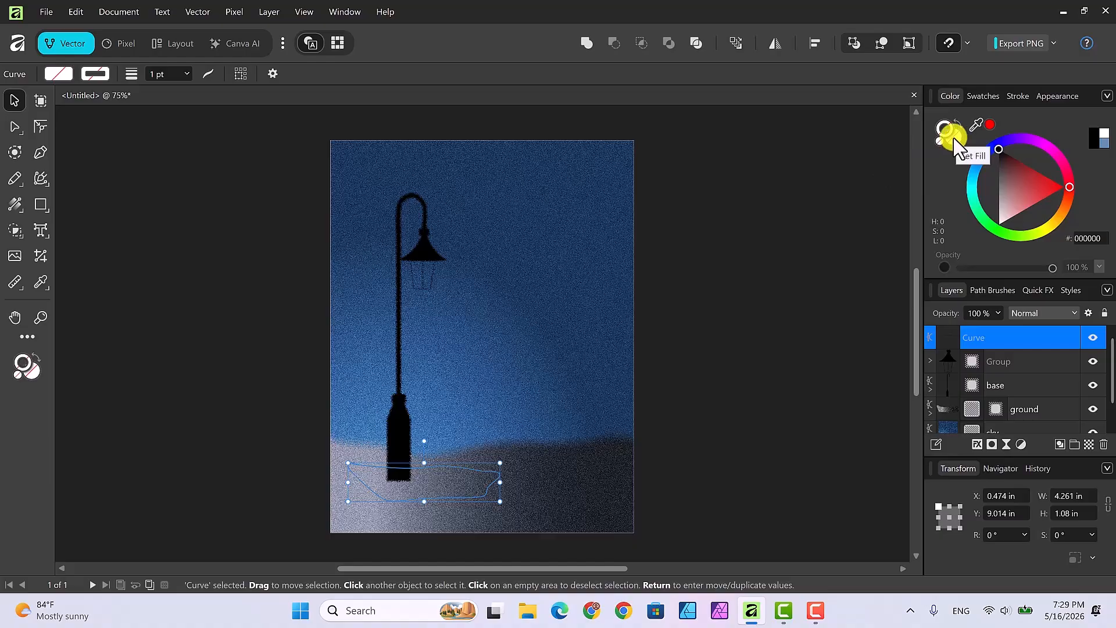
pyautogui.click(954, 138)
pyautogui.click(1100, 238)
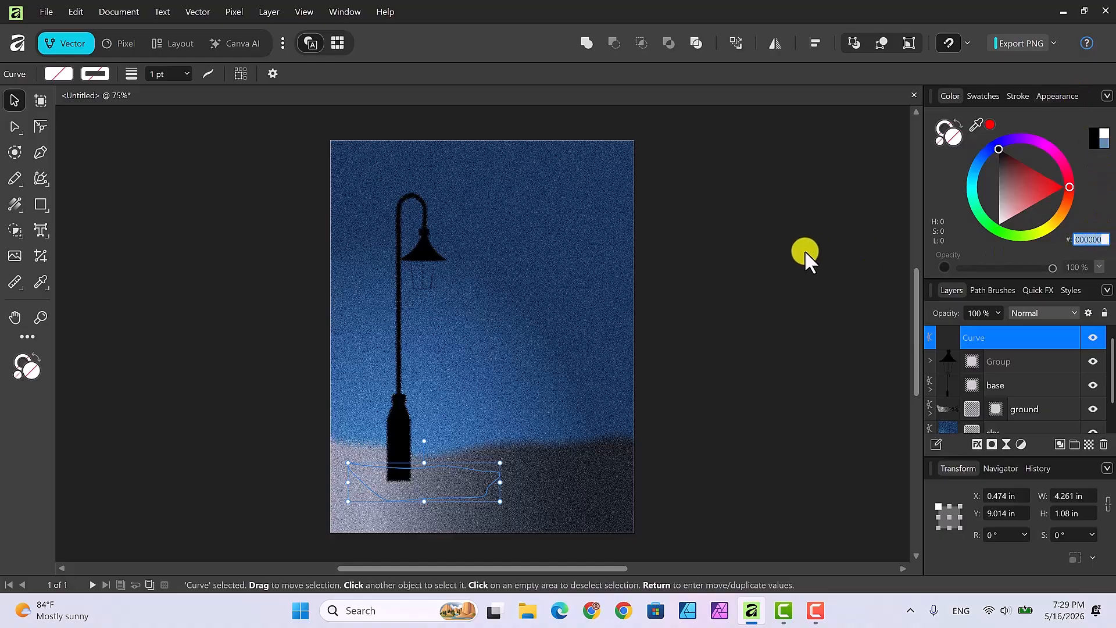
pyautogui.write('dd5210')
pyautogui.press('Return')
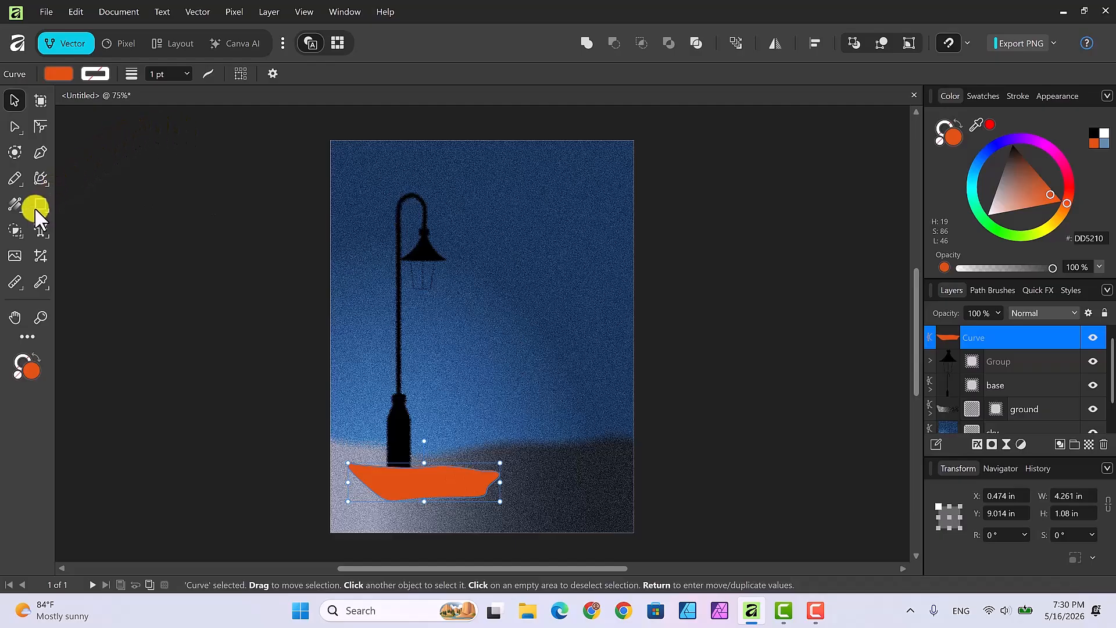
# Step: Give the orange shape a linear gradient fill with an added pale yellow stop at 74% (H 73, S 82, L 86)
pyautogui.click(15, 205)
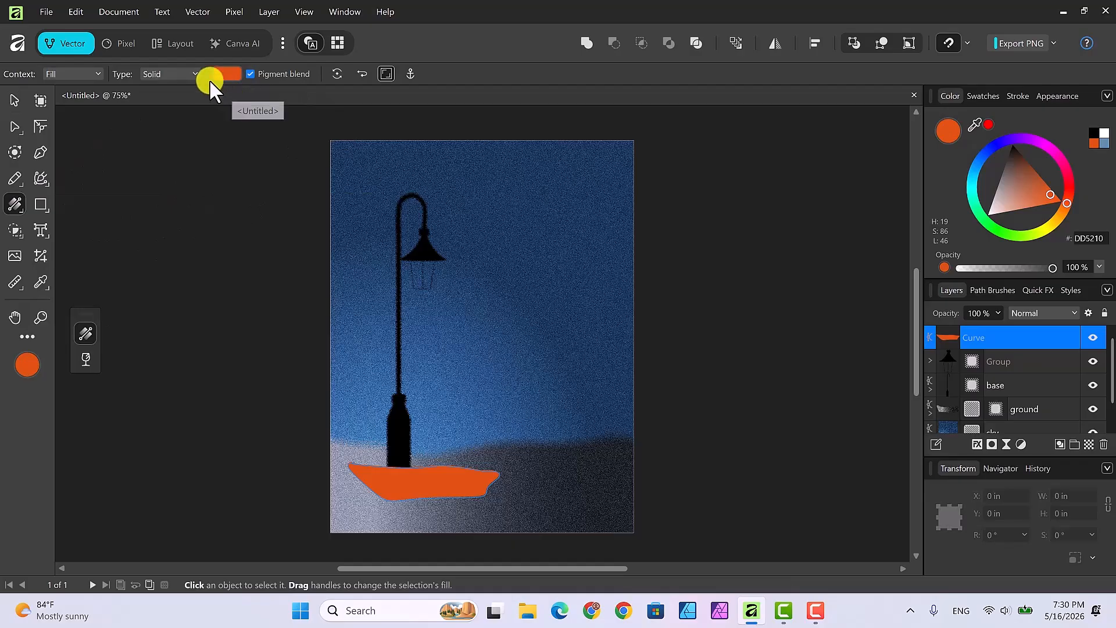
pyautogui.click(194, 74)
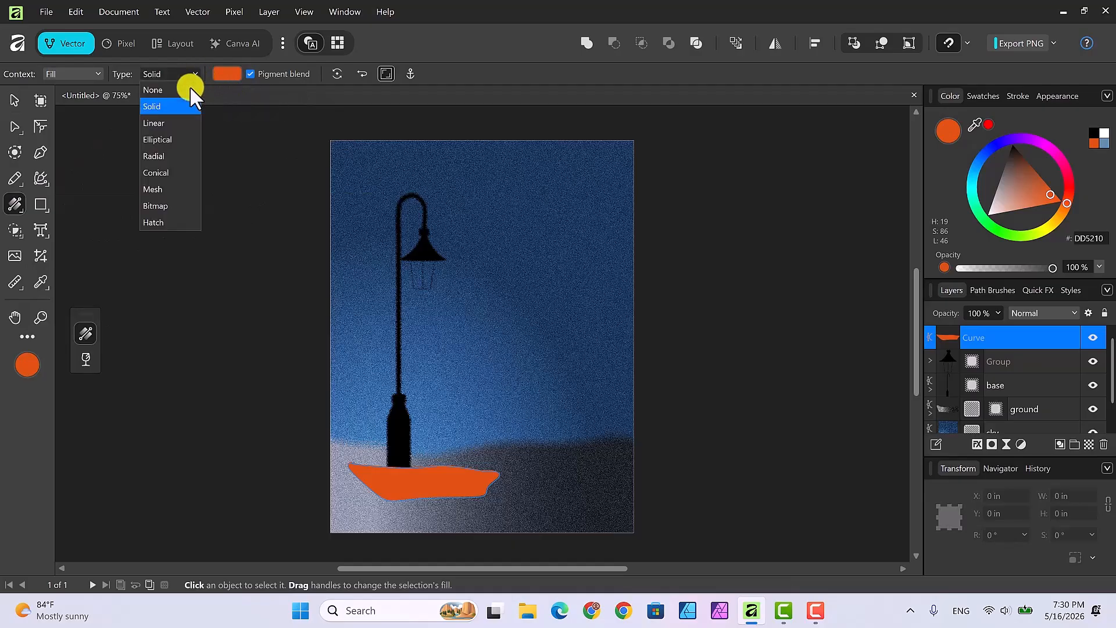
pyautogui.click(182, 123)
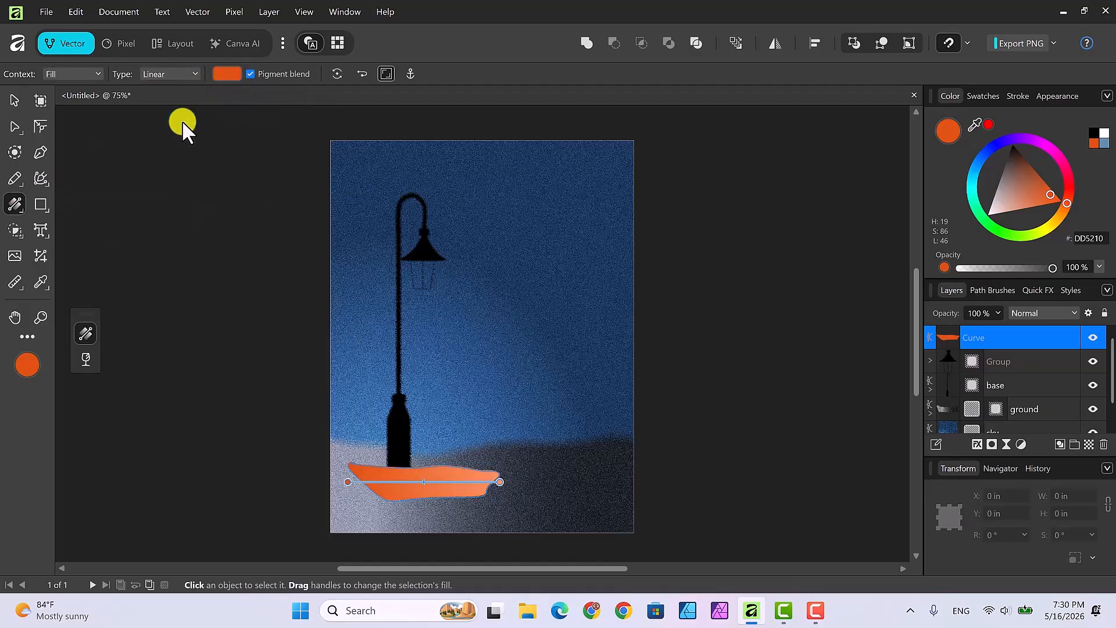
pyautogui.click(226, 72)
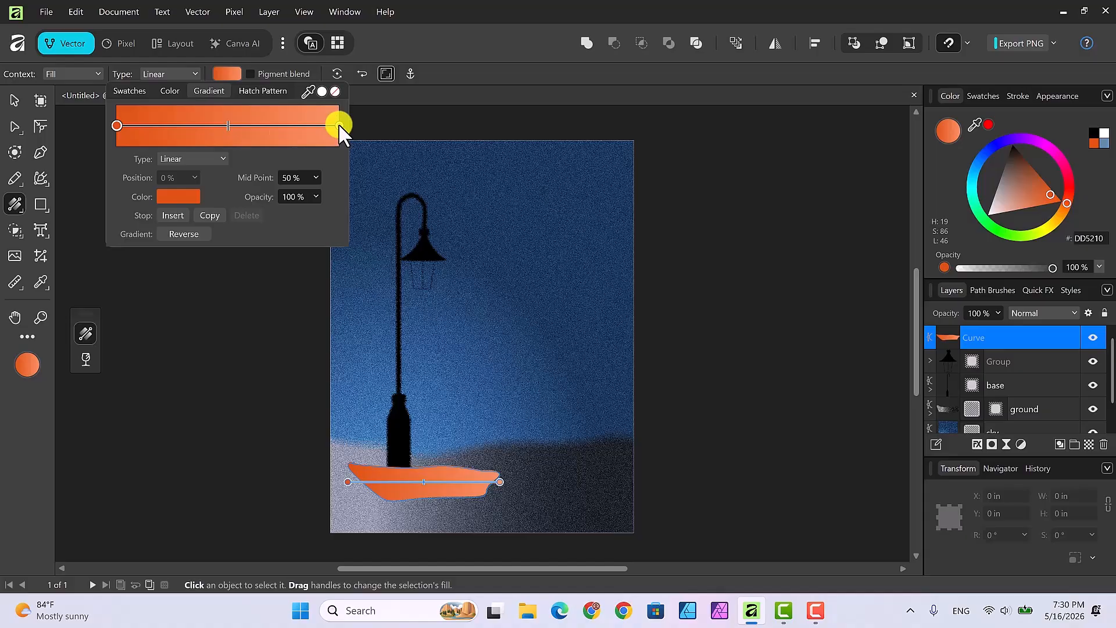
pyautogui.click(282, 126)
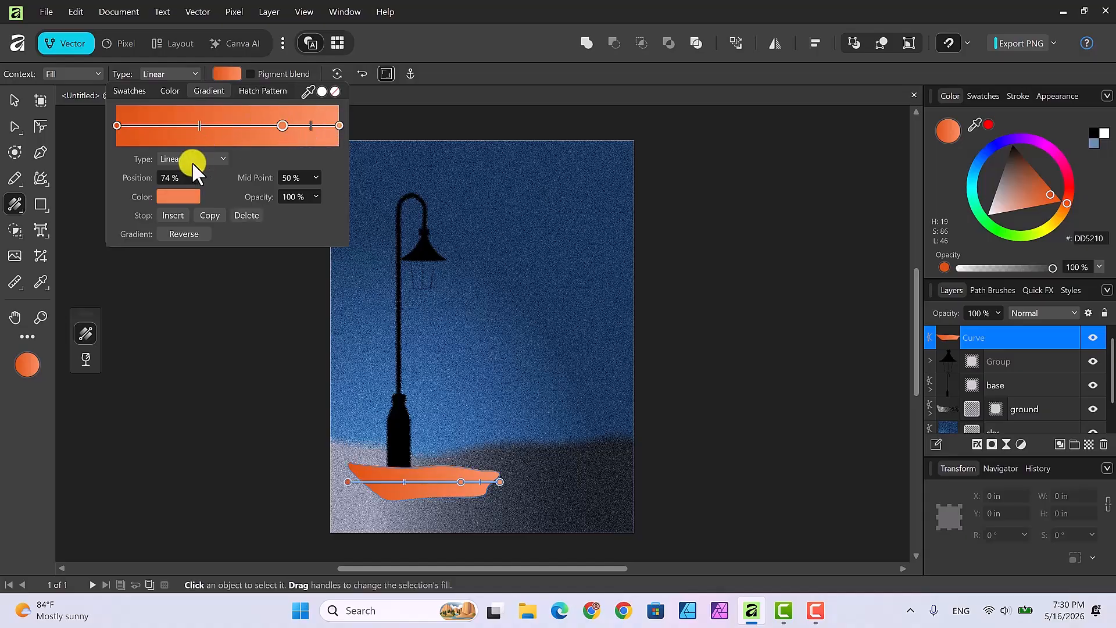
pyautogui.click(176, 197)
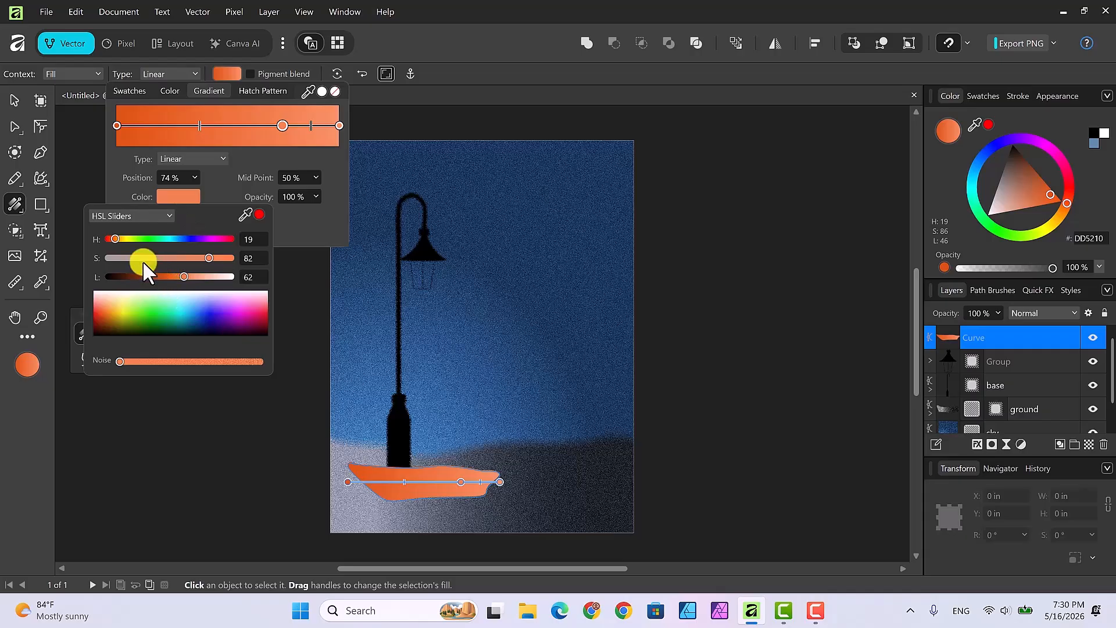
pyautogui.click(129, 298)
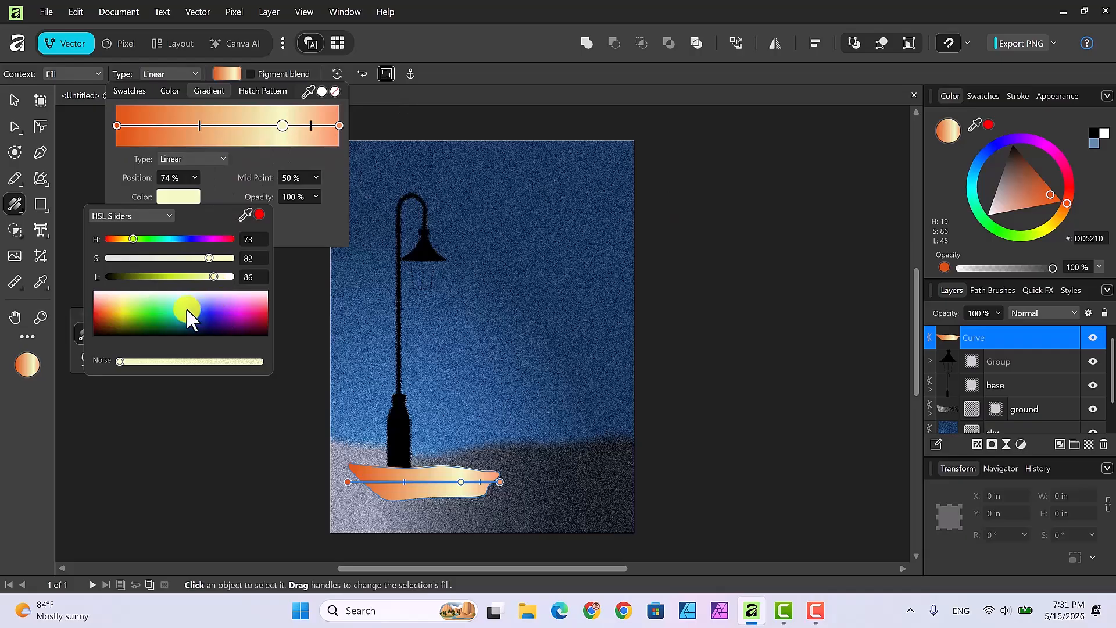
# Step: Shift the gradient midpoints to 58% before the pale yellow stop and 54% after it
pyautogui.click(339, 126)
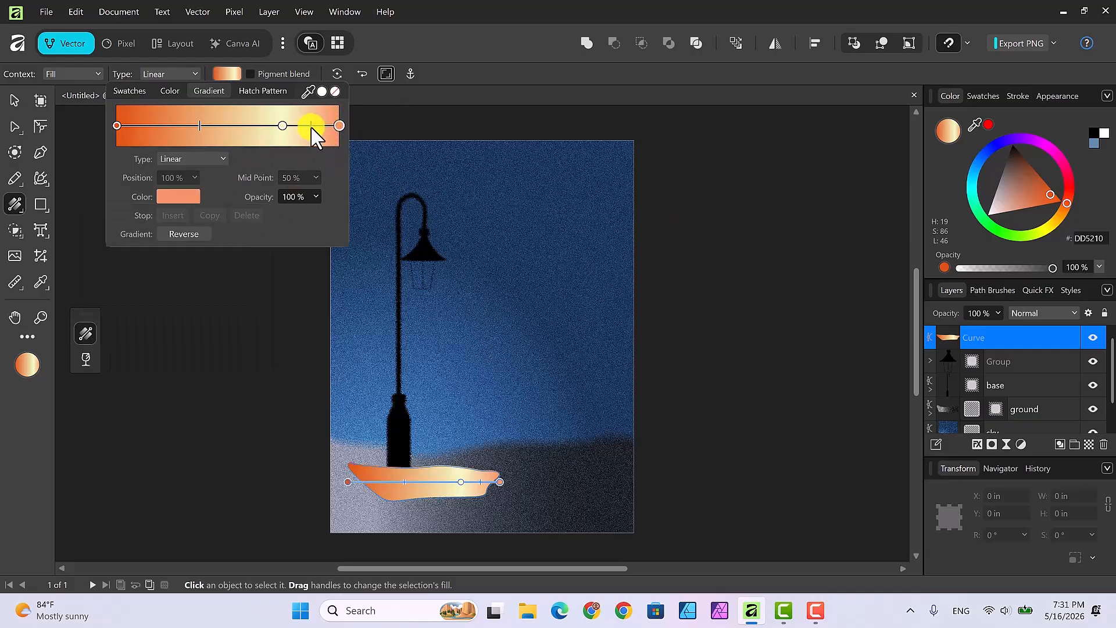
pyautogui.moveTo(308, 126)
pyautogui.mouseDown()
pyautogui.moveTo(279, 129)
pyautogui.moveTo(299, 127)
pyautogui.mouseUp()
pyautogui.moveTo(199, 128)
pyautogui.mouseDown()
pyautogui.moveTo(226, 129)
pyautogui.moveTo(213, 129)
pyautogui.mouseUp()
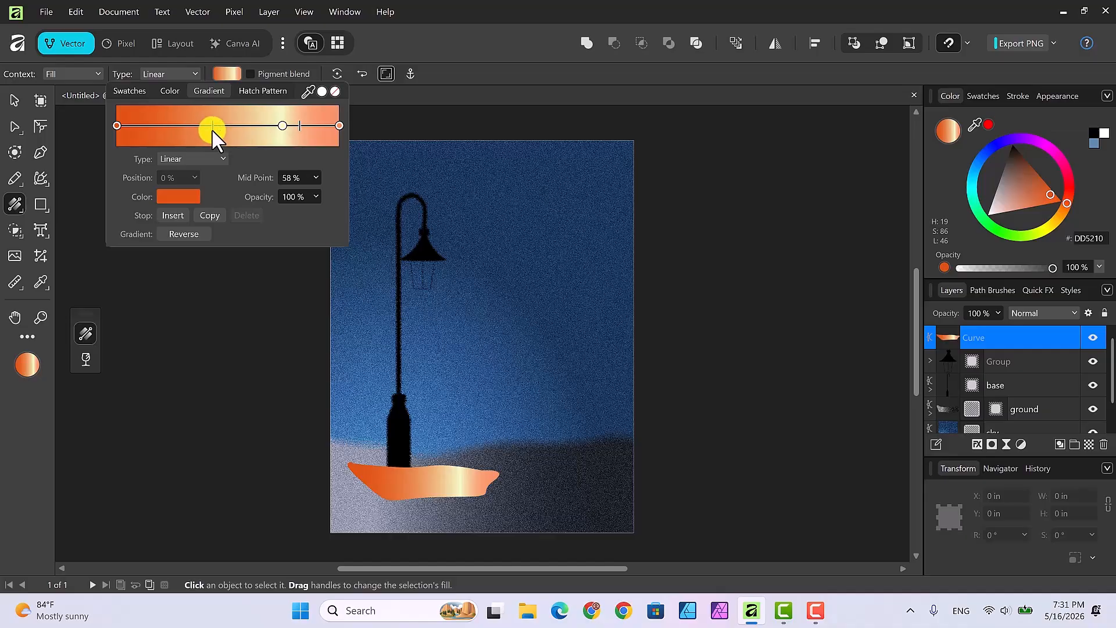
pyautogui.click(299, 127)
pyautogui.moveTo(298, 127); pyautogui.dragTo(314, 130)
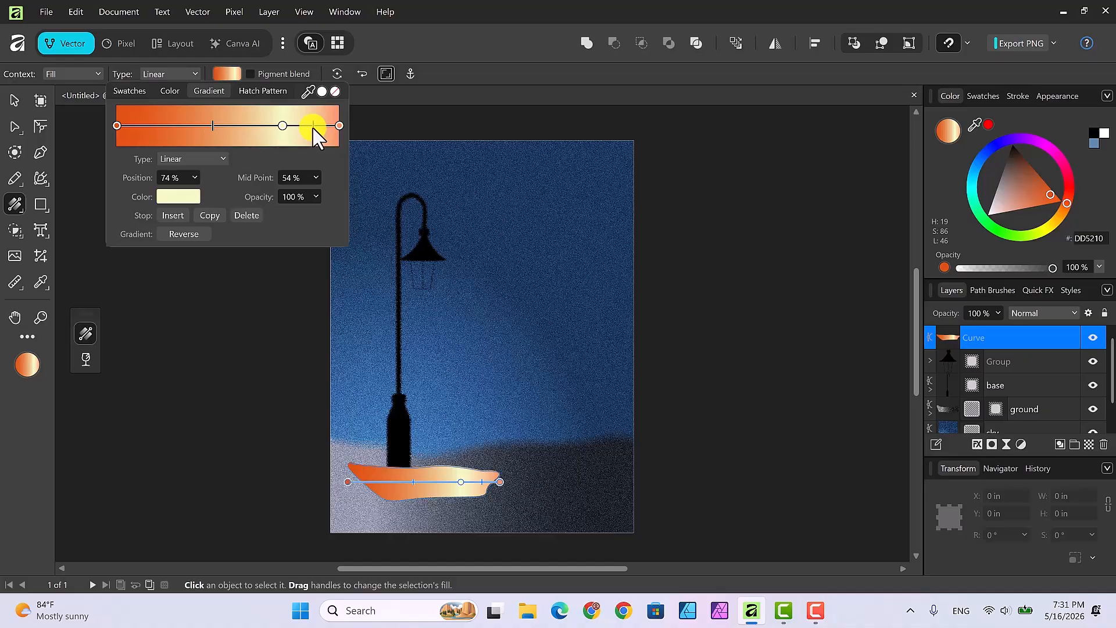
# Step: Recolor the 74% gradient stop to a soft peach with H 22, S 66, L 71
pyautogui.click(282, 128)
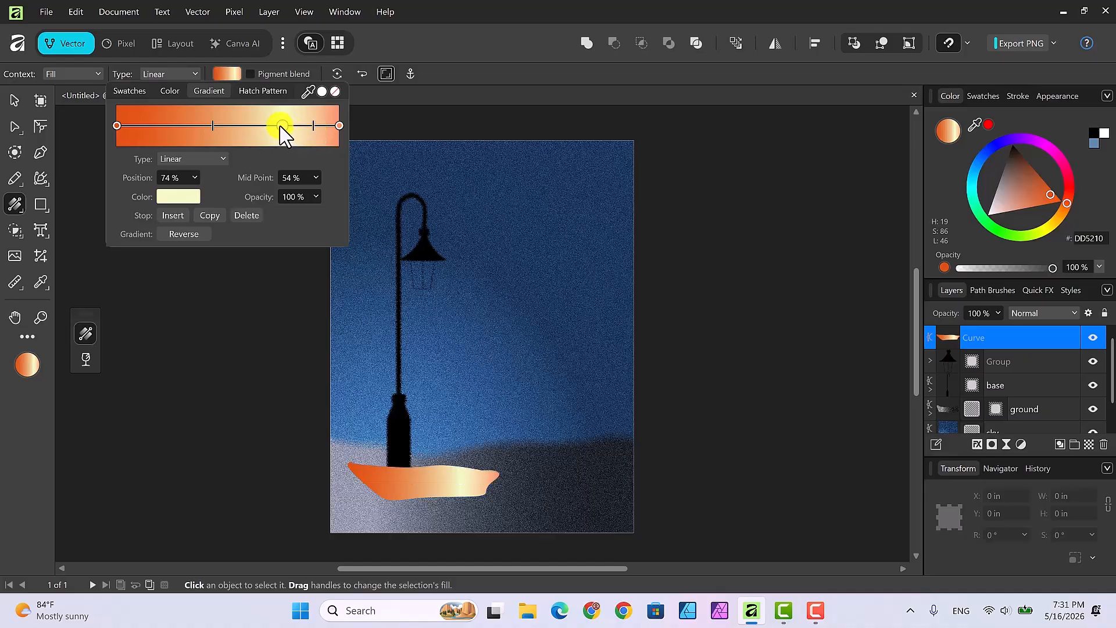
pyautogui.click(191, 195)
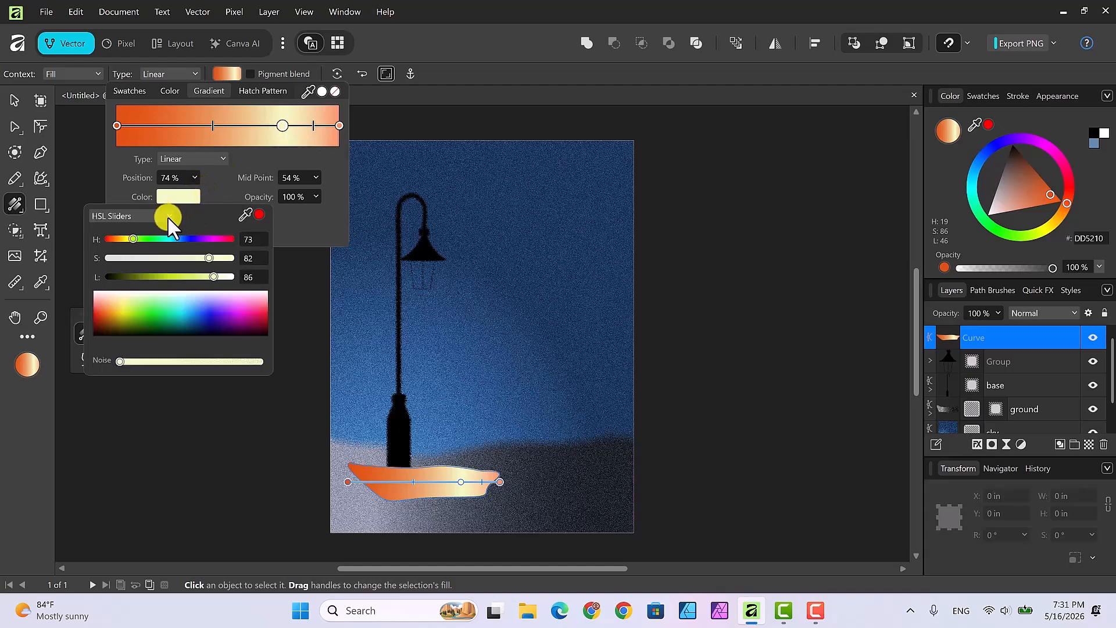
pyautogui.click(105, 305)
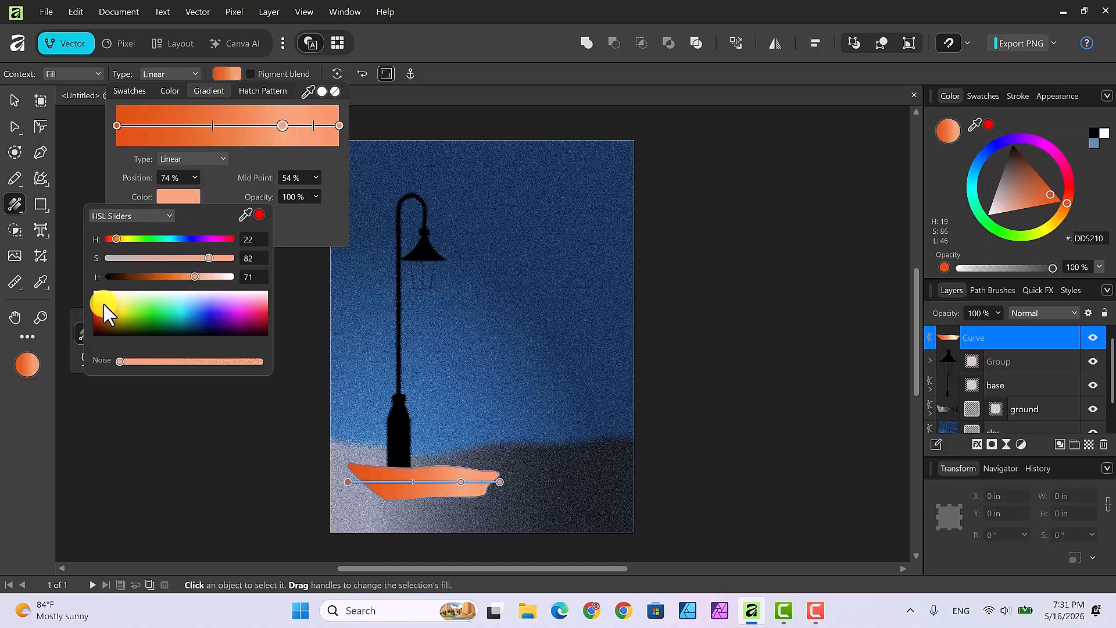
pyautogui.click(250, 264)
pyautogui.moveTo(201, 258)
pyautogui.mouseDown()
pyautogui.moveTo(160, 258)
pyautogui.moveTo(222, 261)
pyautogui.moveTo(191, 266)
pyautogui.mouseUp()
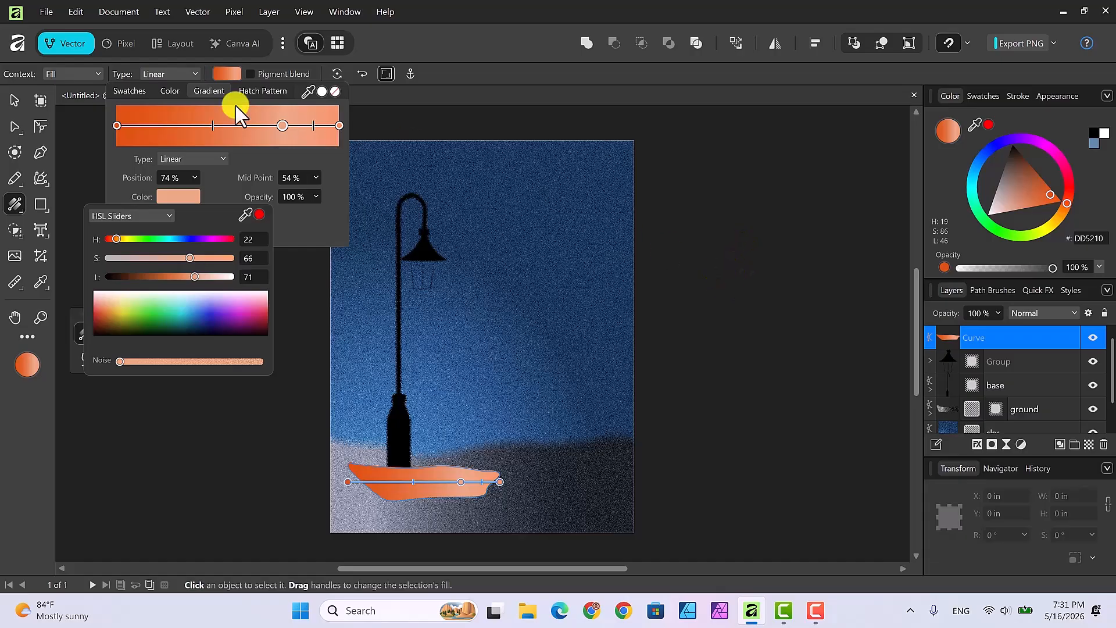
# Step: Move the midpoint between the orange and peach gradient stops to 77% and deselect the shape
pyautogui.click(215, 126)
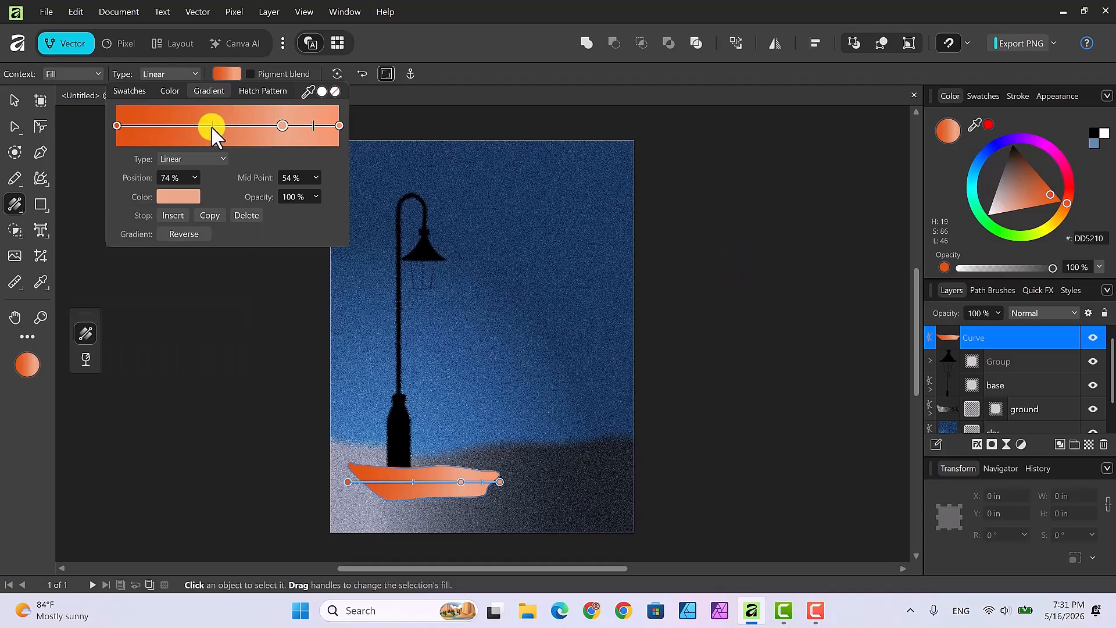
pyautogui.moveTo(211, 125); pyautogui.dragTo(243, 131)
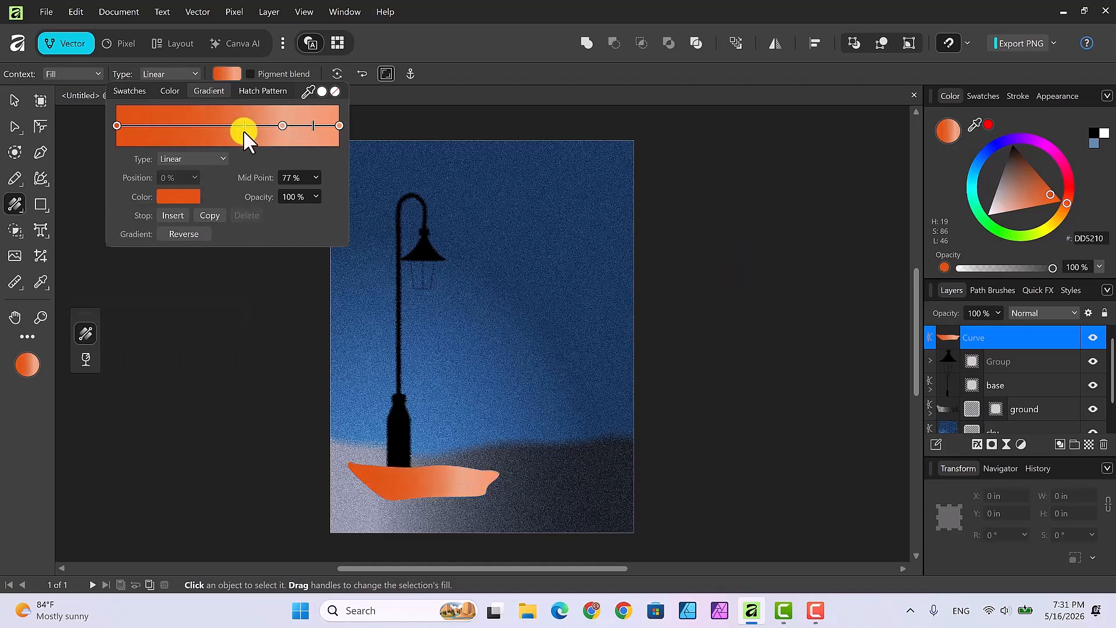
pyautogui.click(313, 127)
pyautogui.click(728, 351)
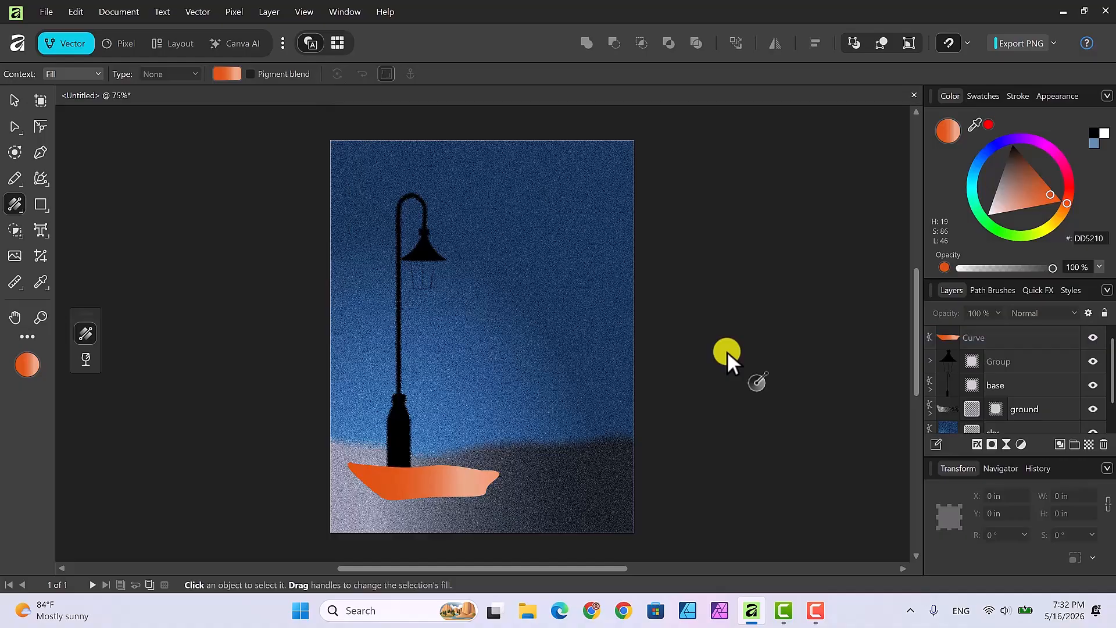
# Step: Add a live Diffuse filter to the orange shape on the ground with an intensity of 6%
pyautogui.click(13, 99)
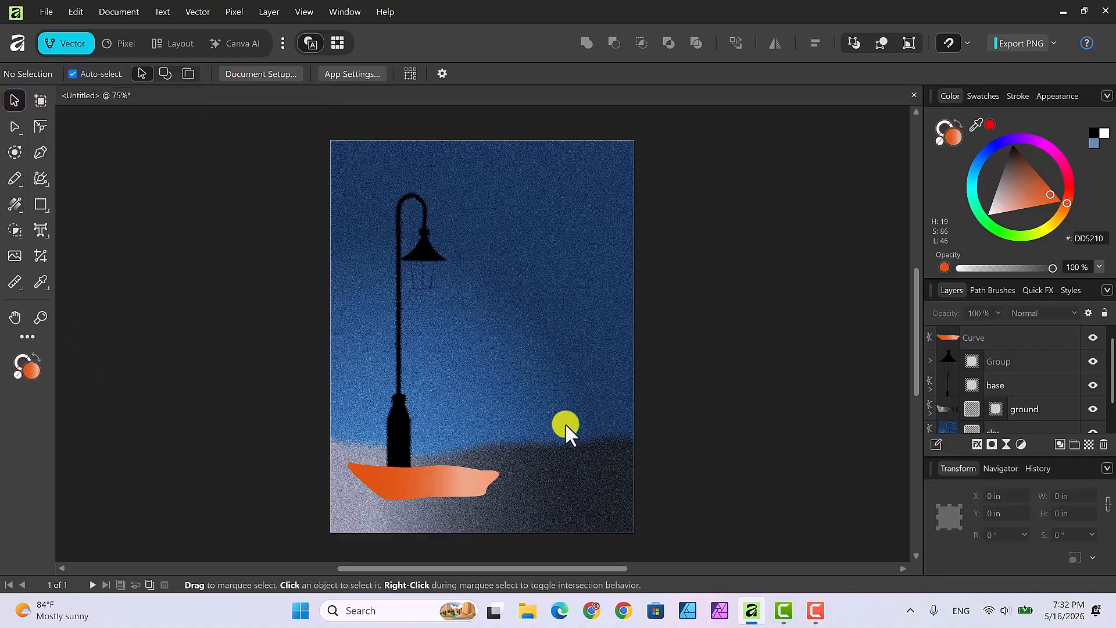
pyautogui.click(452, 487)
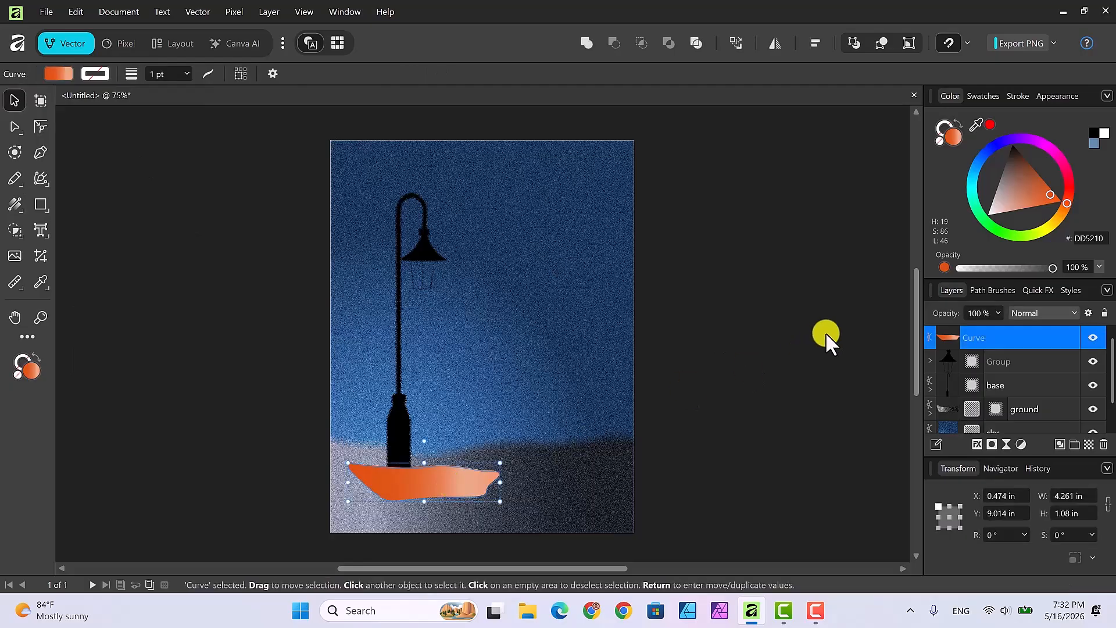
pyautogui.click(1006, 444)
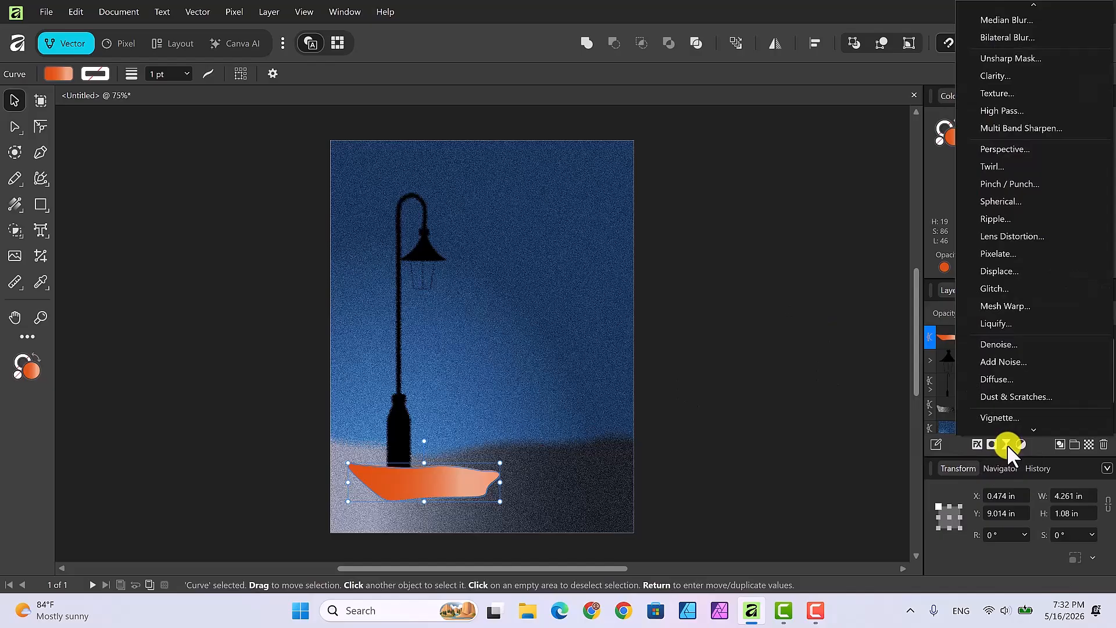
pyautogui.click(999, 379)
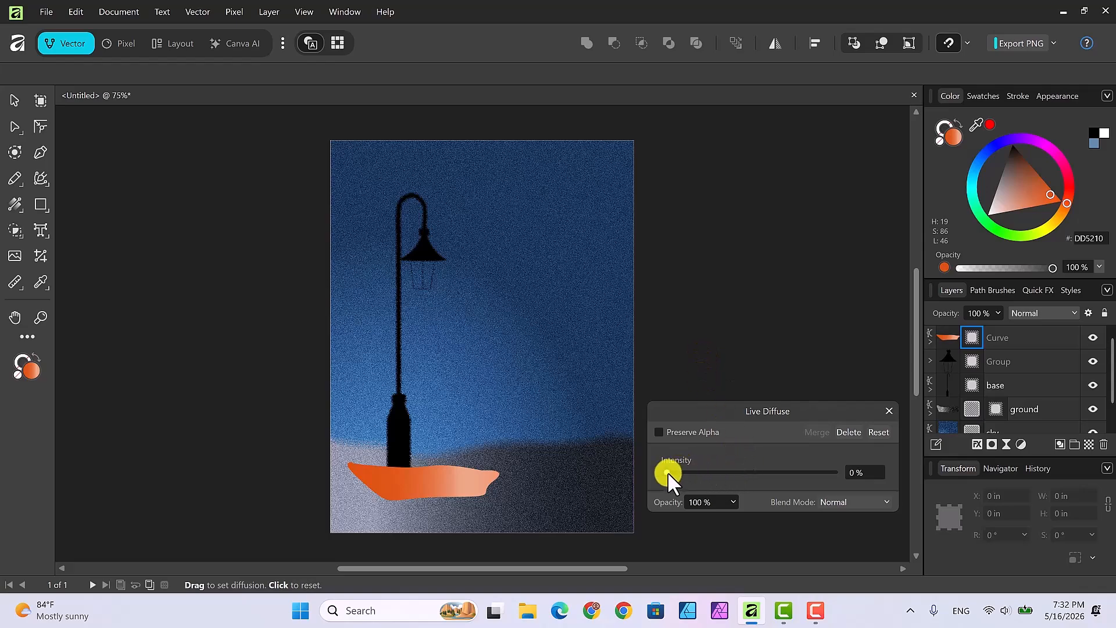
pyautogui.moveTo(668, 472); pyautogui.dragTo(678, 473)
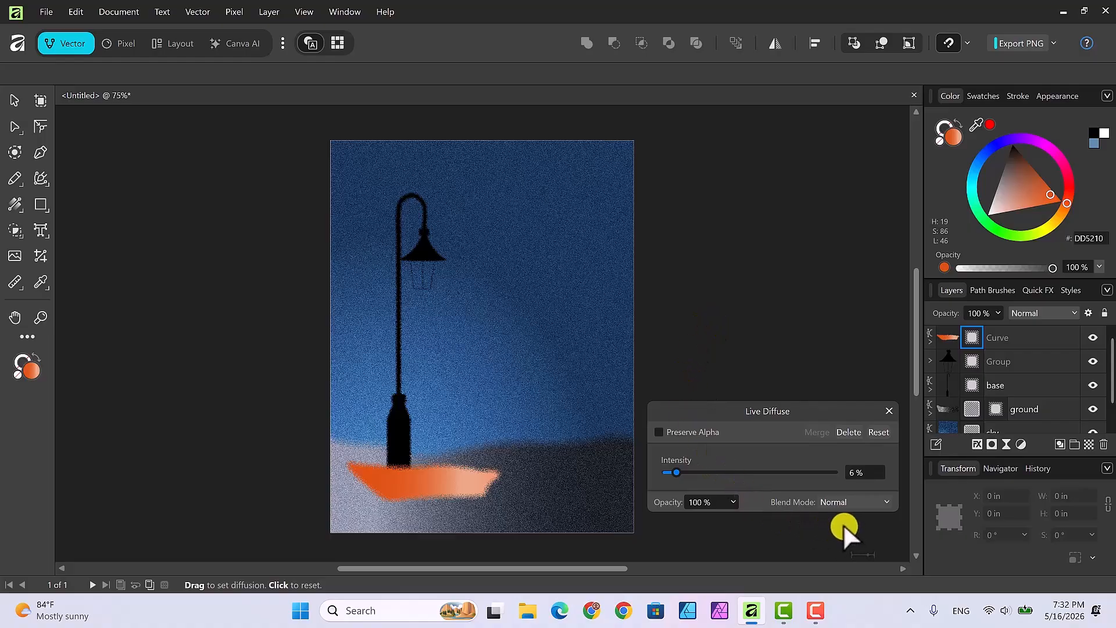
# Step: Set the orange shape's live Diffuse filter to the Darken blend mode and close its settings
pyautogui.click(885, 504)
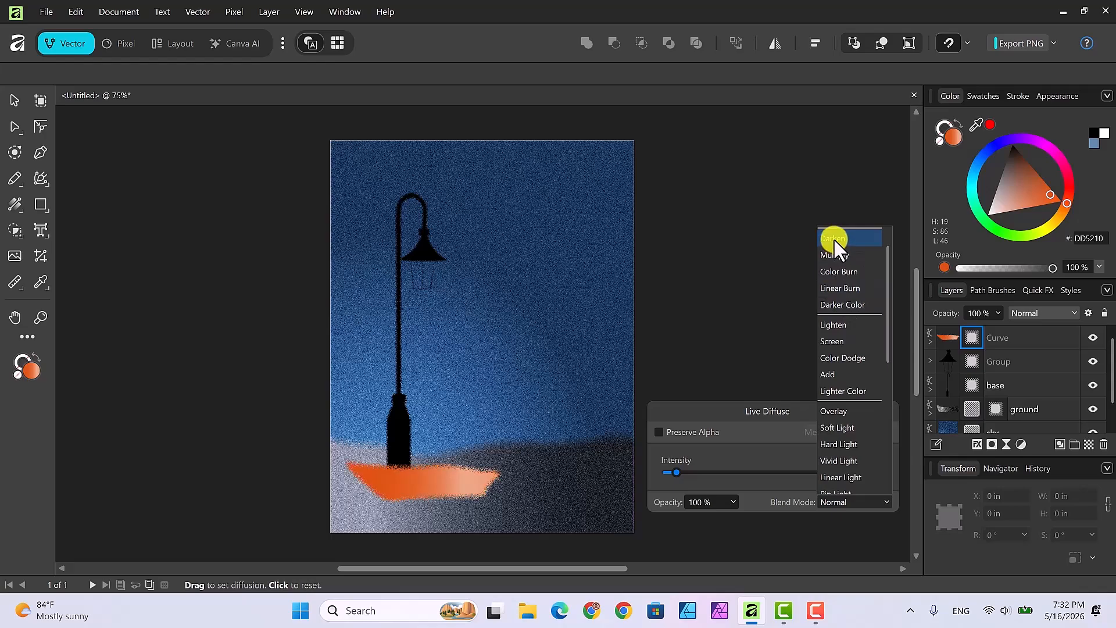
pyautogui.scroll(1, 834, 238)
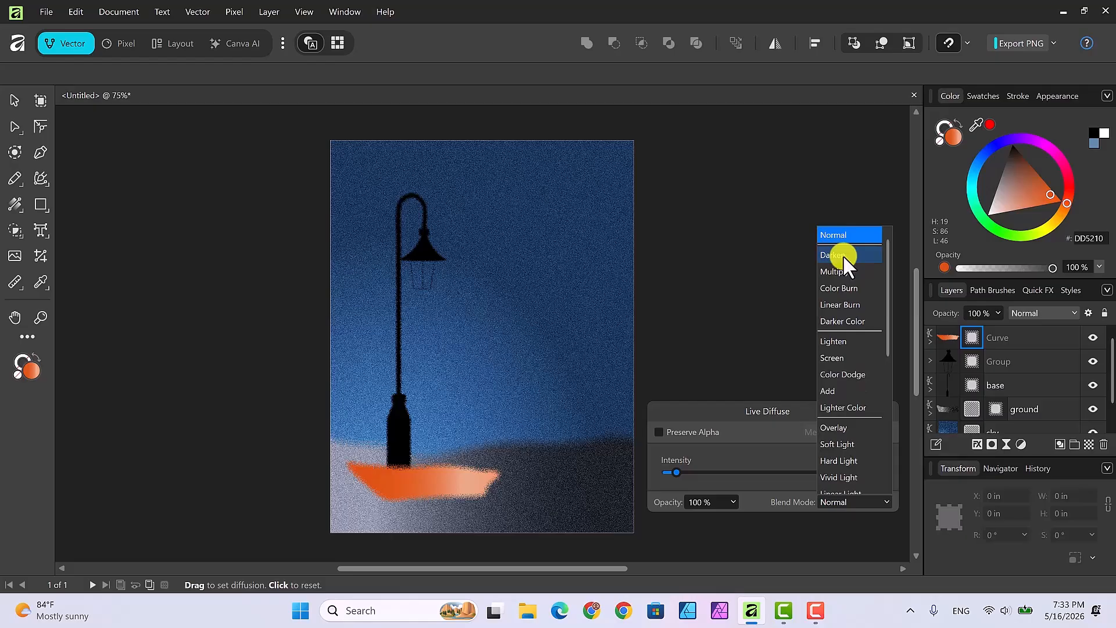
pyautogui.click(843, 255)
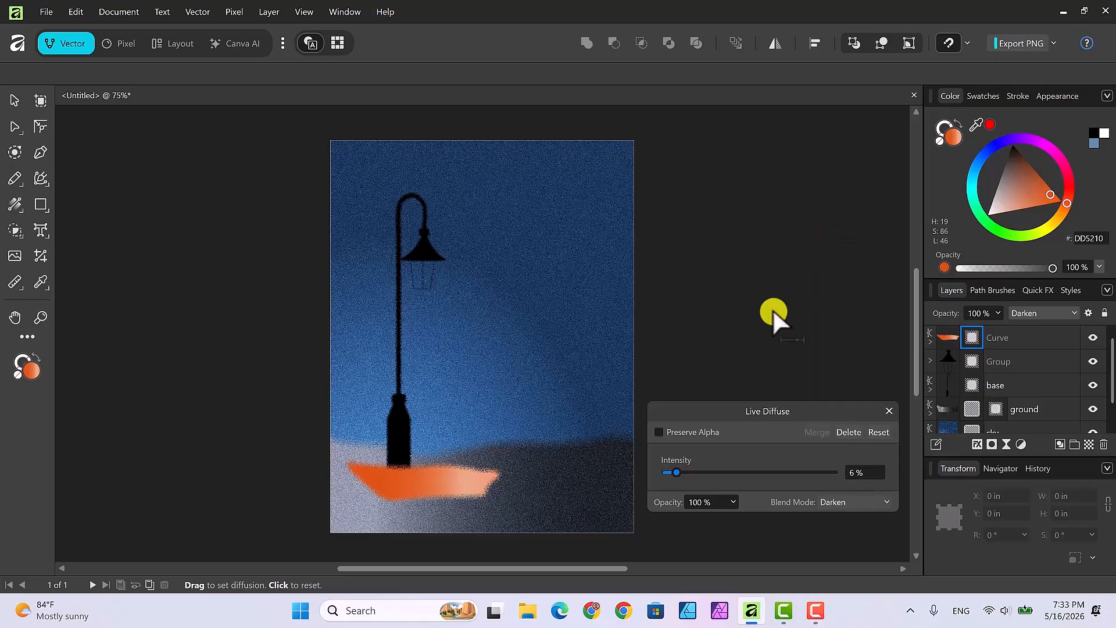
pyautogui.click(888, 409)
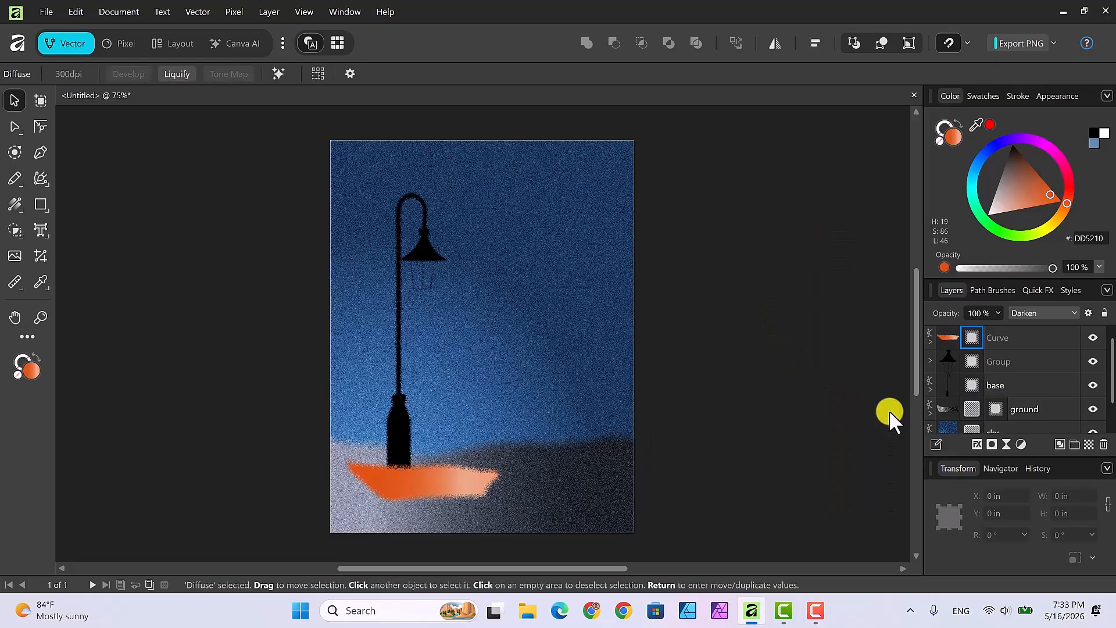
# Step: Reduce the layer opacity of the orange shape to 88% and deselect it
pyautogui.click(930, 341)
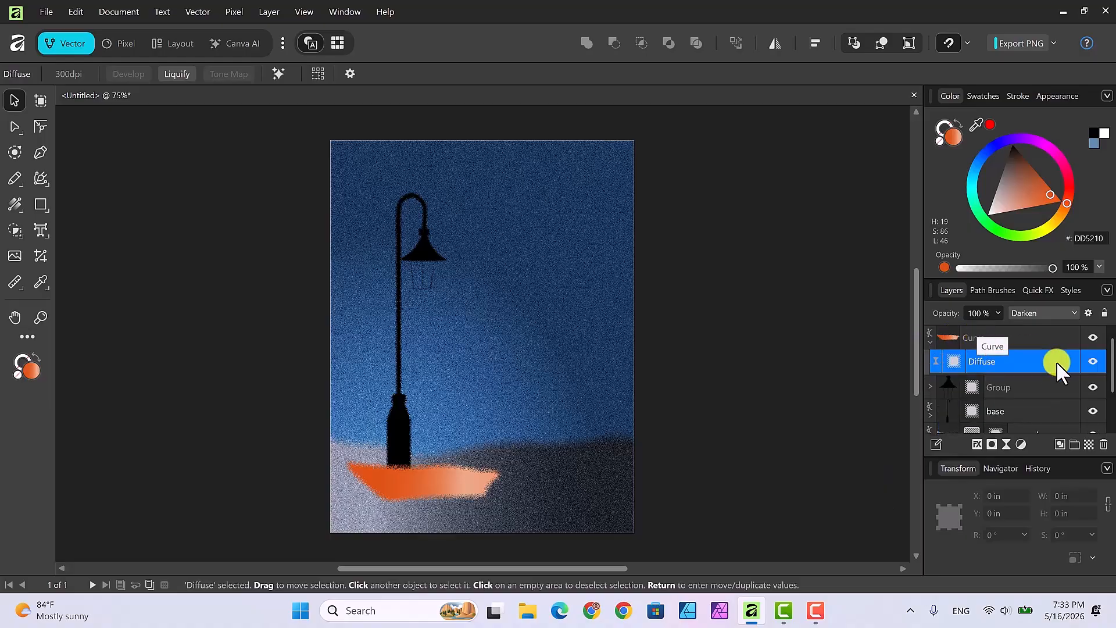
pyautogui.click(1002, 336)
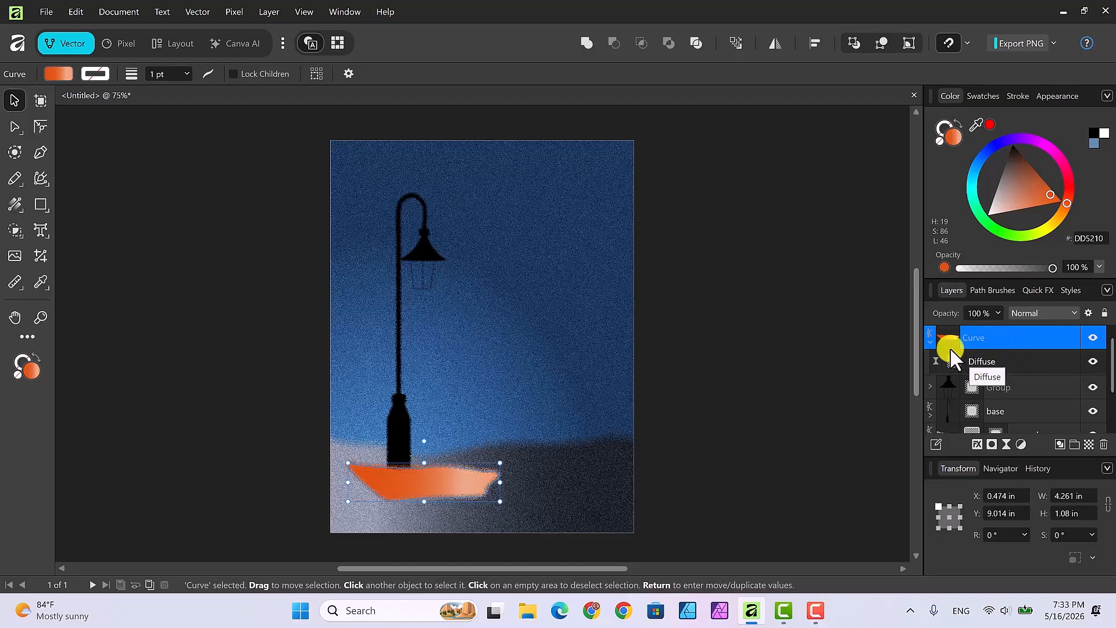
pyautogui.click(998, 313)
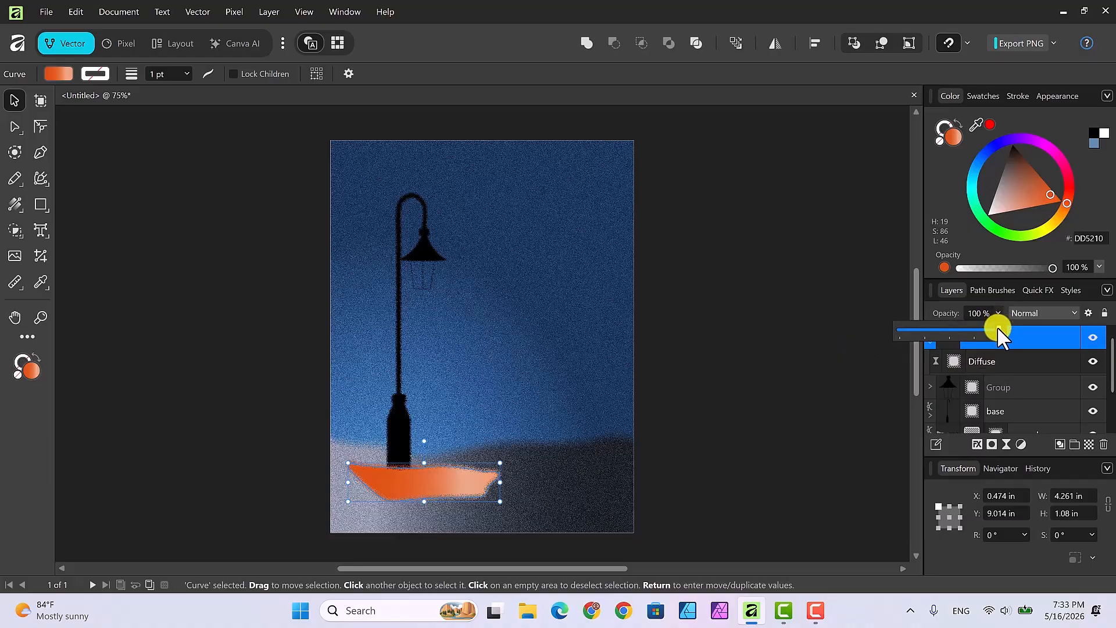
pyautogui.moveTo(992, 329); pyautogui.dragTo(986, 328)
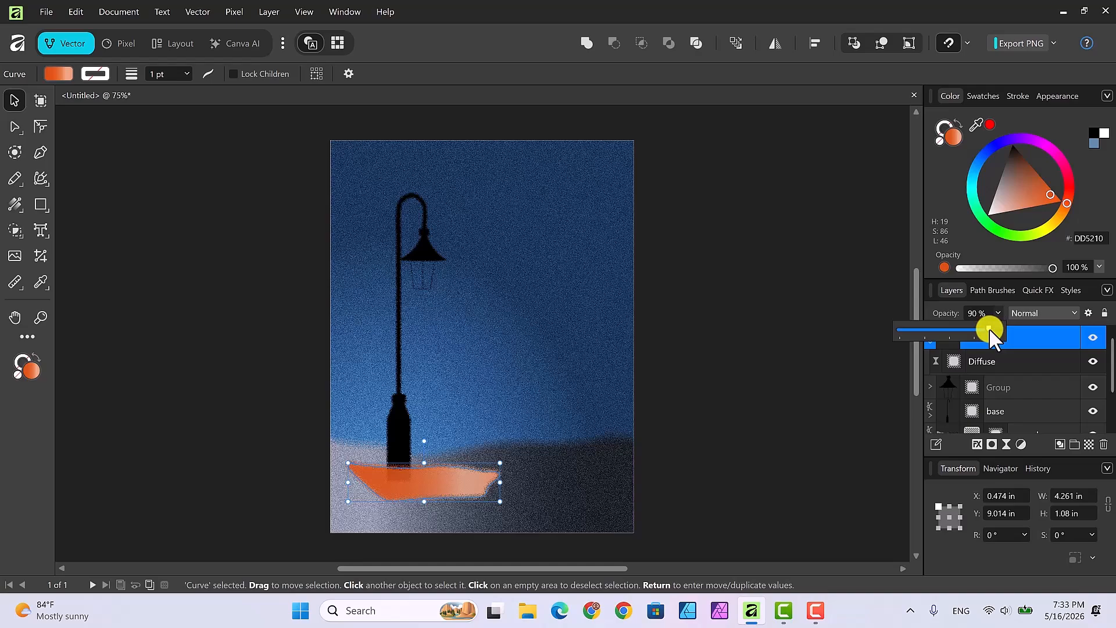
pyautogui.moveTo(990, 330); pyautogui.dragTo(990, 331)
pyautogui.click(808, 369)
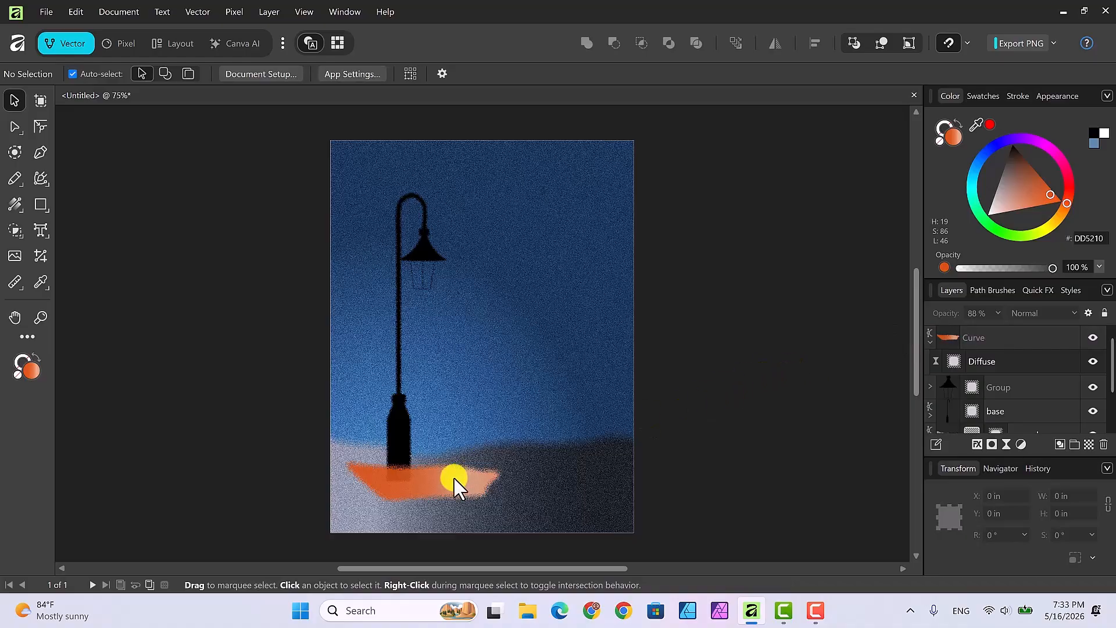
# Step: Duplicate the orange shape and offset the copy up and to the right, to about X 2.12 in, Y 8.71 in
pyautogui.click(438, 480)
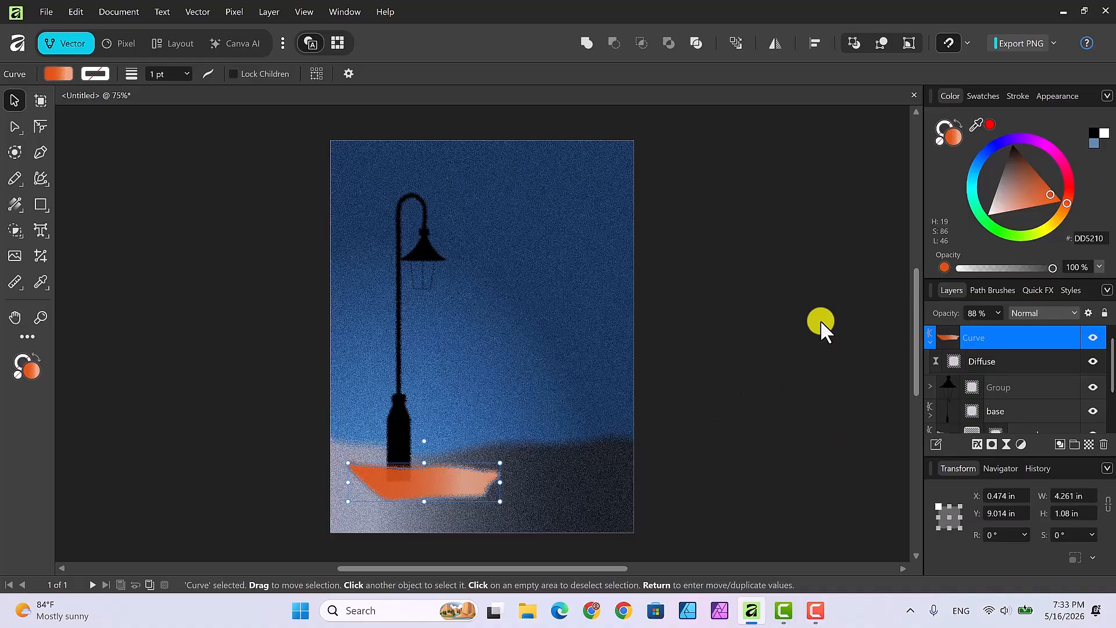
pyautogui.hotkey('ctrl', 'j')
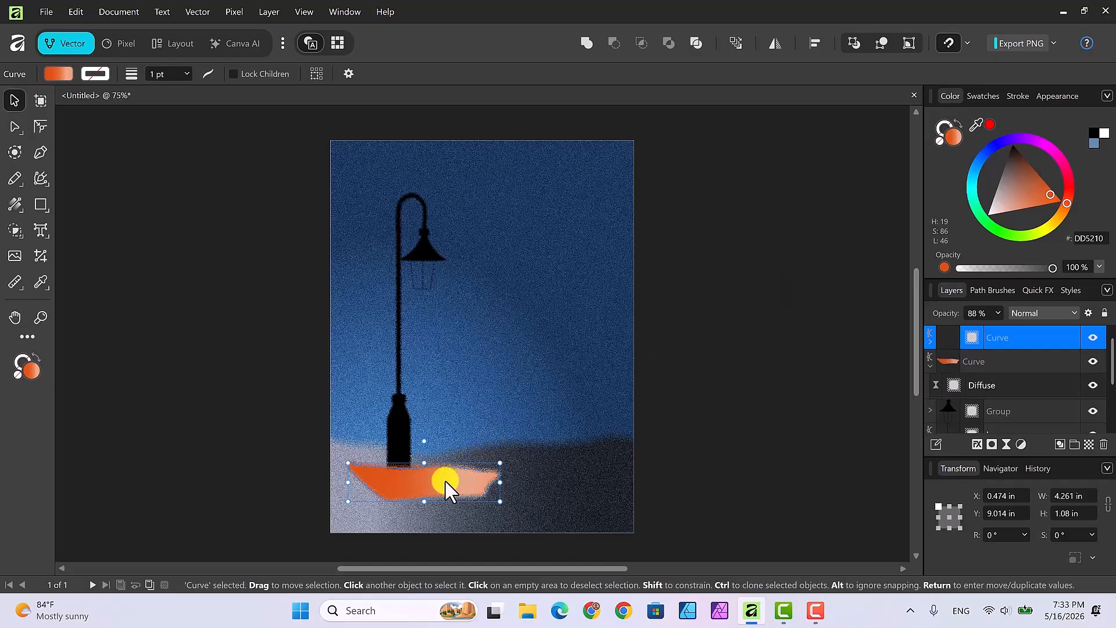
pyautogui.moveTo(454, 478); pyautogui.dragTo(516, 473)
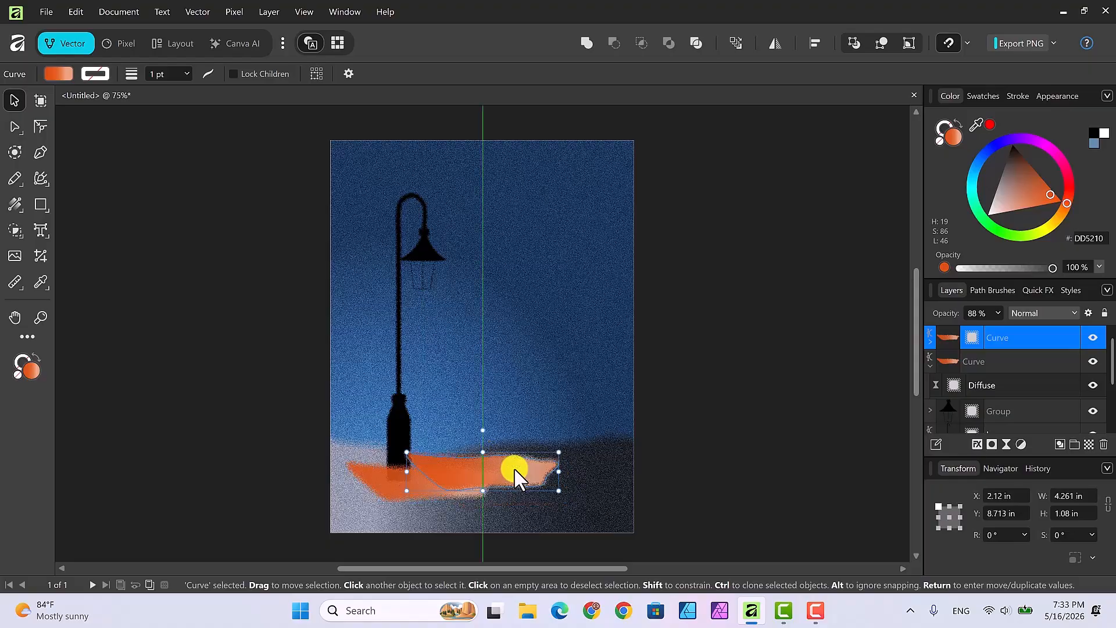
# Step: Move the original orange shape backward in the layer order until it sits below the lamp's base layer
pyautogui.click(385, 476)
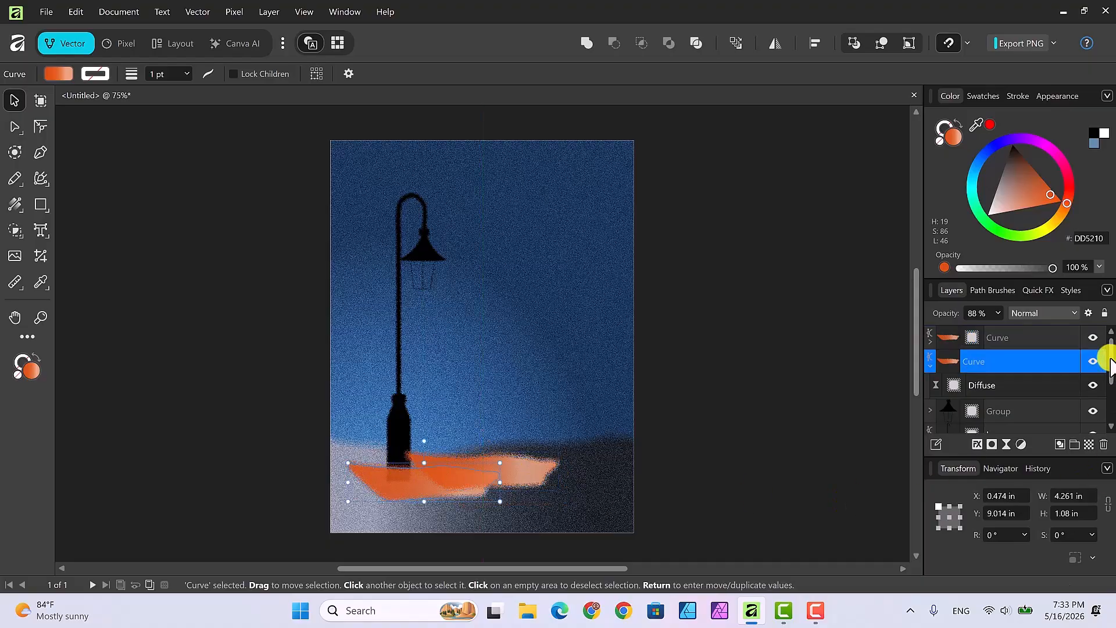
pyautogui.moveTo(1107, 368)
pyautogui.mouseDown()
pyautogui.moveTo(1108, 391)
pyautogui.moveTo(1106, 372)
pyautogui.mouseUp()
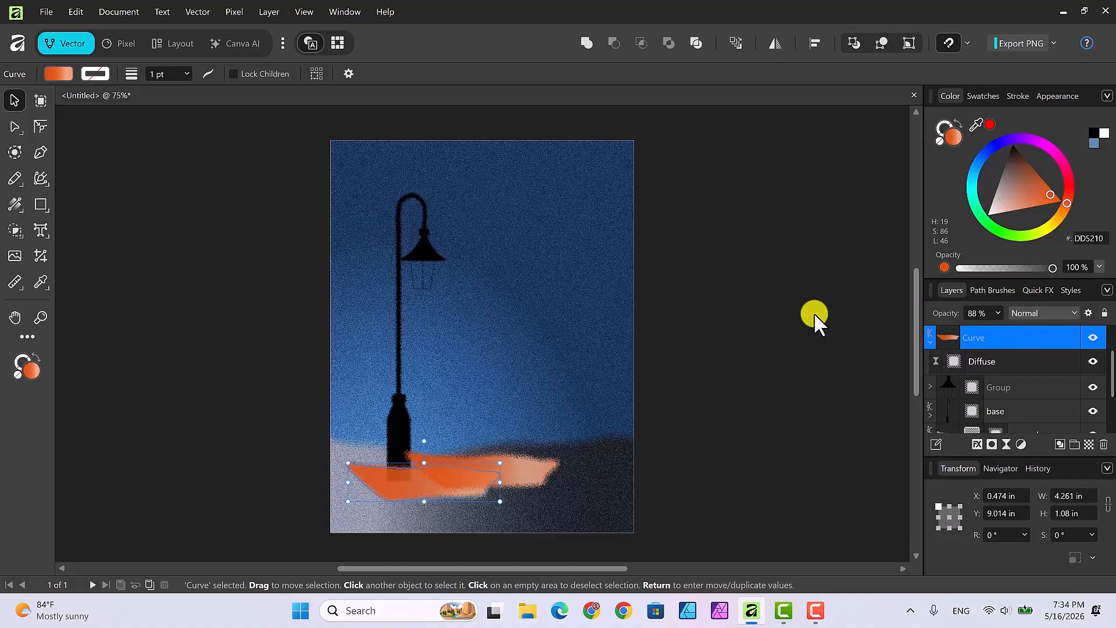
pyautogui.hotkey('ctrl', '[')
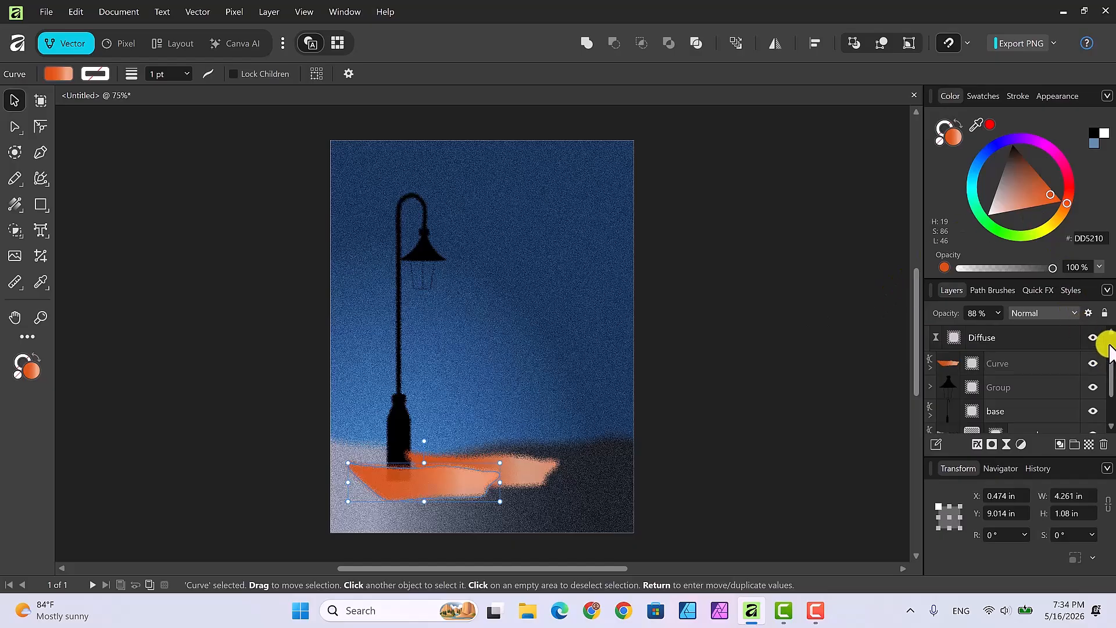
pyautogui.moveTo(1109, 363); pyautogui.dragTo(1110, 339)
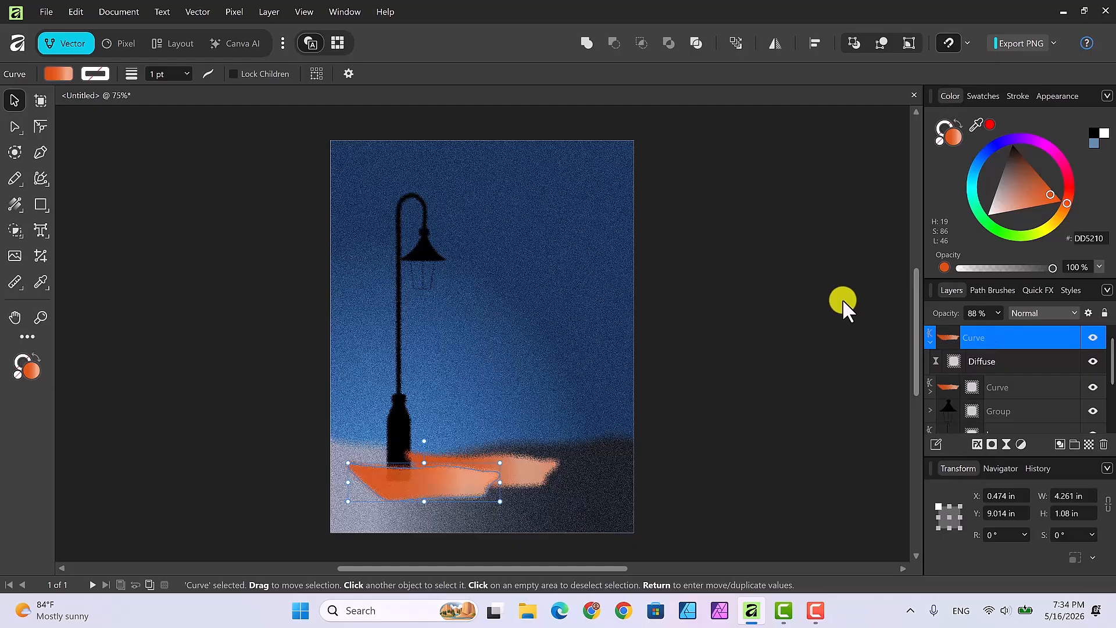
pyautogui.hotkey('ctrl', '[')
pyautogui.hotkey('ctrl', '[')
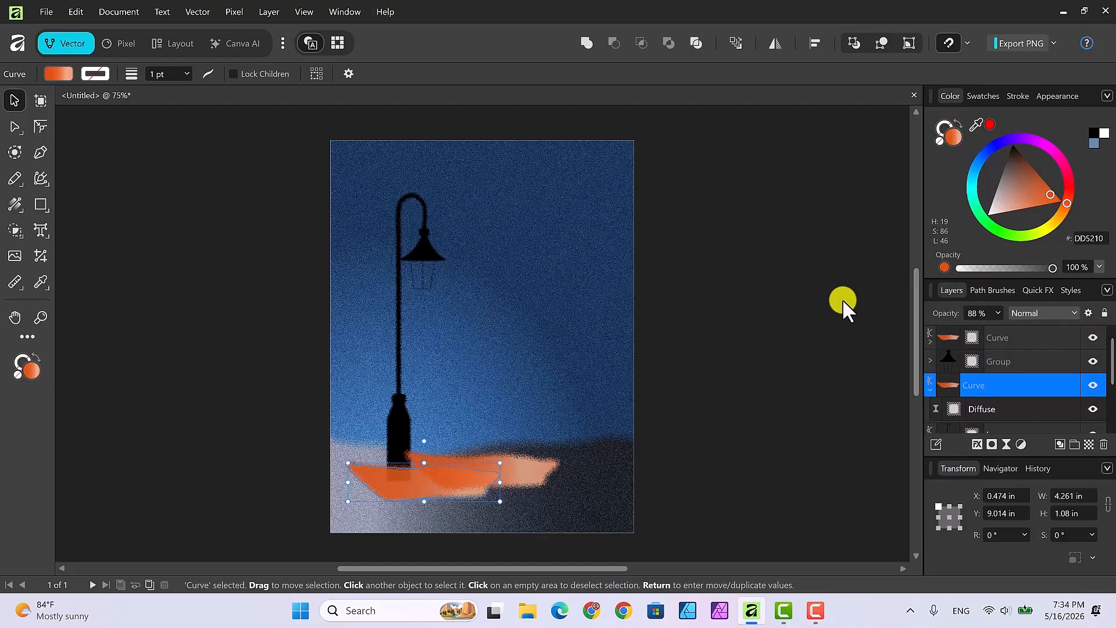
pyautogui.hotkey('ctrl', '[')
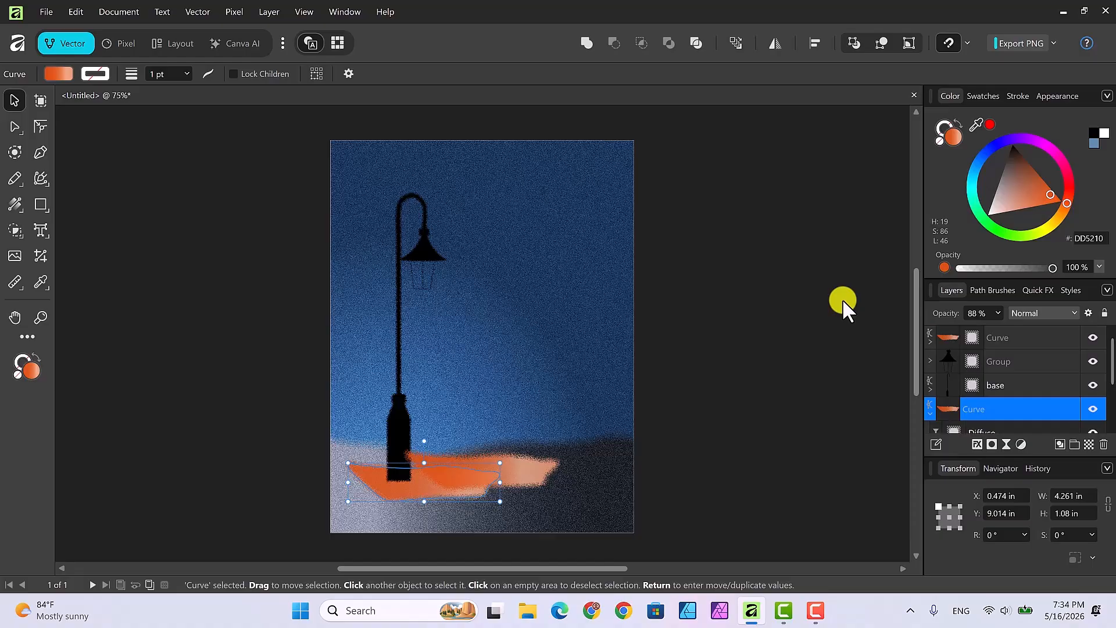
# Step: Move the orange copy to about X 1.32 in, Y 9.01 in over the original and stretch its right end outward with the Node tool
pyautogui.click(534, 468)
pyautogui.moveTo(529, 468); pyautogui.dragTo(505, 478)
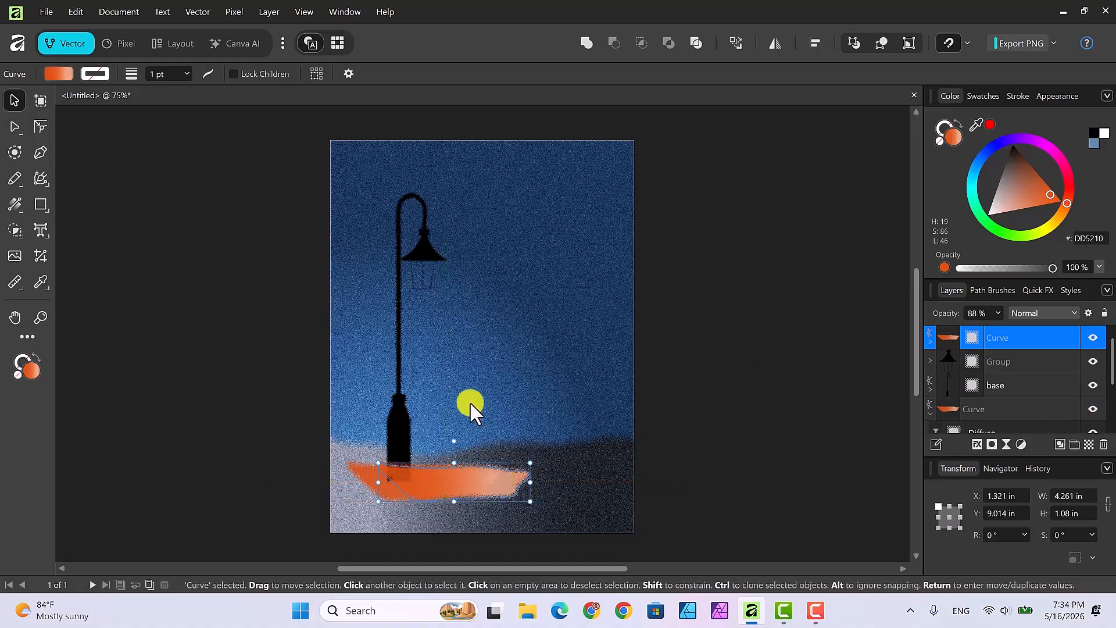
pyautogui.click(15, 124)
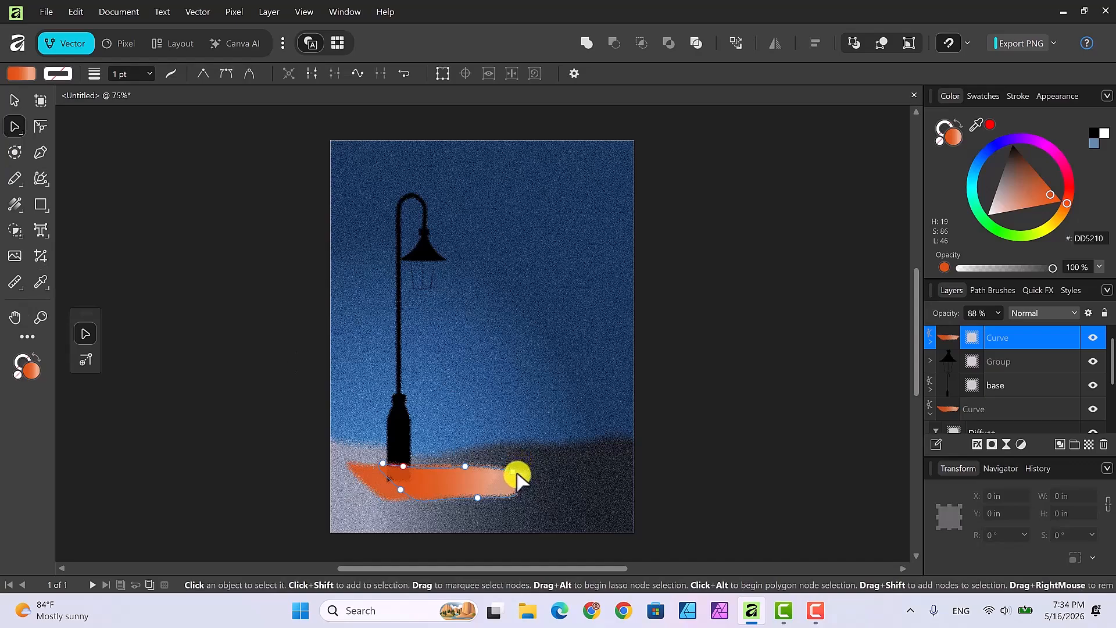
pyautogui.click(514, 474)
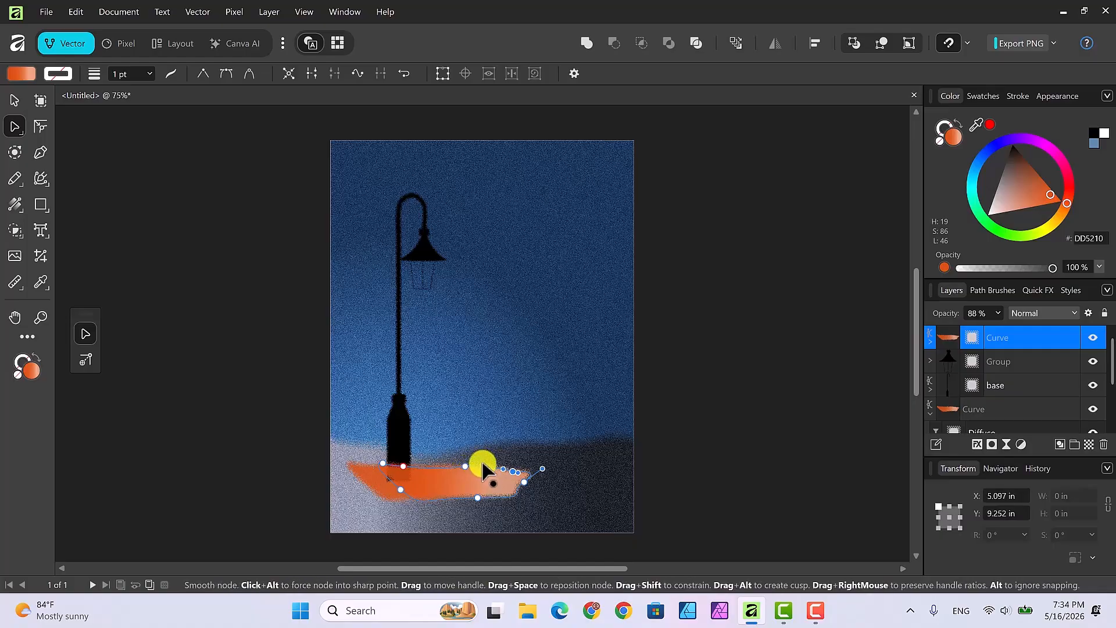
pyautogui.moveTo(483, 465)
pyautogui.mouseDown()
pyautogui.moveTo(527, 468)
pyautogui.moveTo(533, 482)
pyautogui.moveTo(564, 471)
pyautogui.mouseUp()
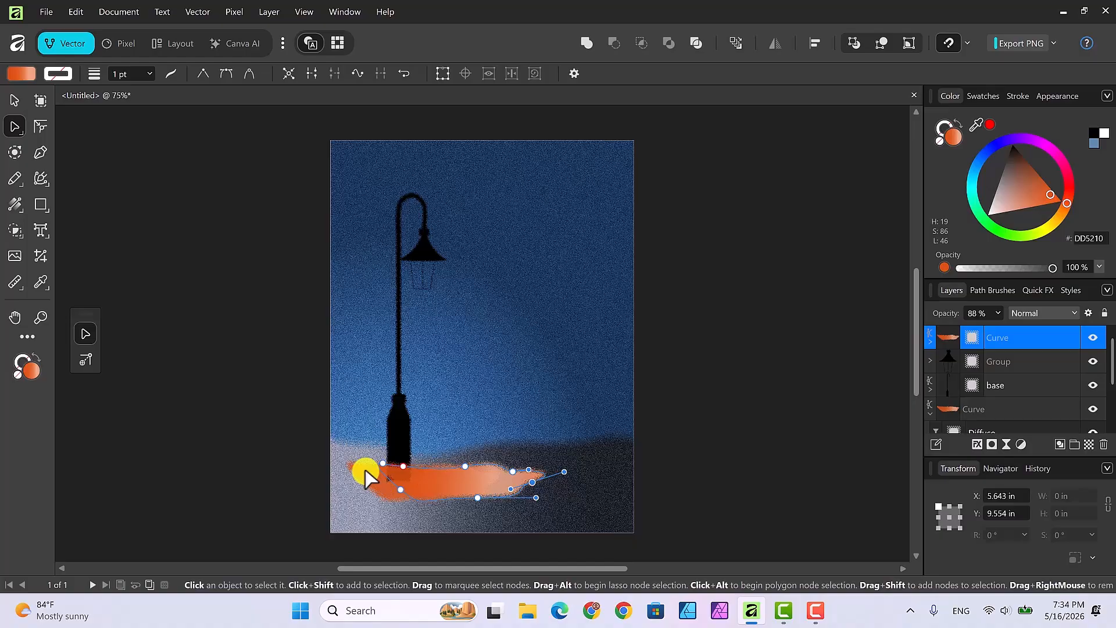
# Step: Reshape the lower left edge of the original orange shape into a rounder bulge by adjusting its nodes, and deselect it
pyautogui.click(366, 472)
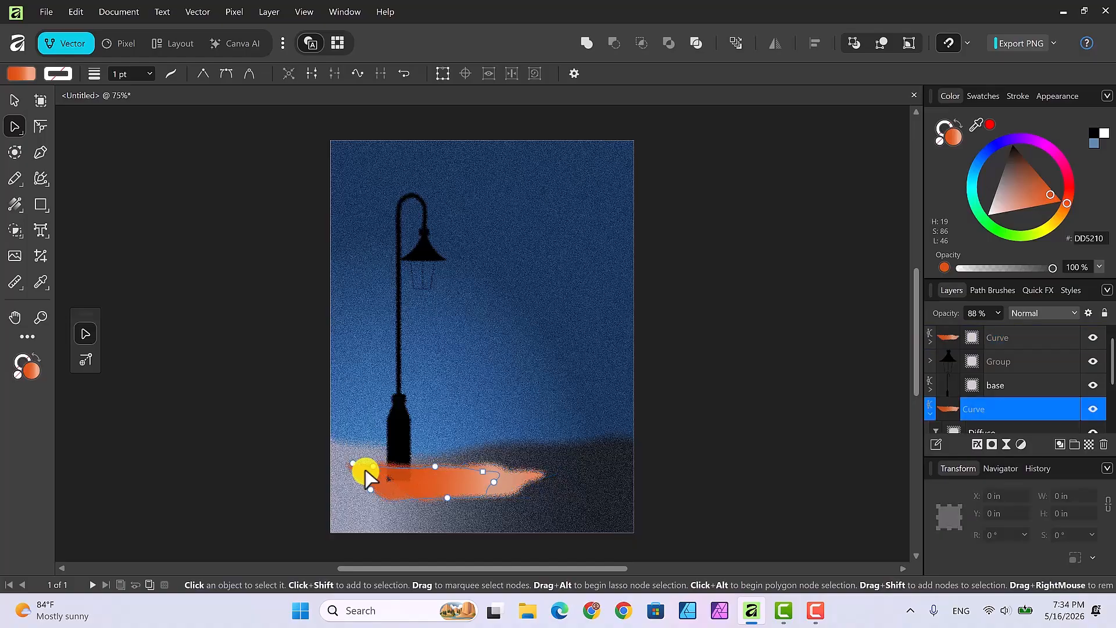
pyautogui.click(482, 473)
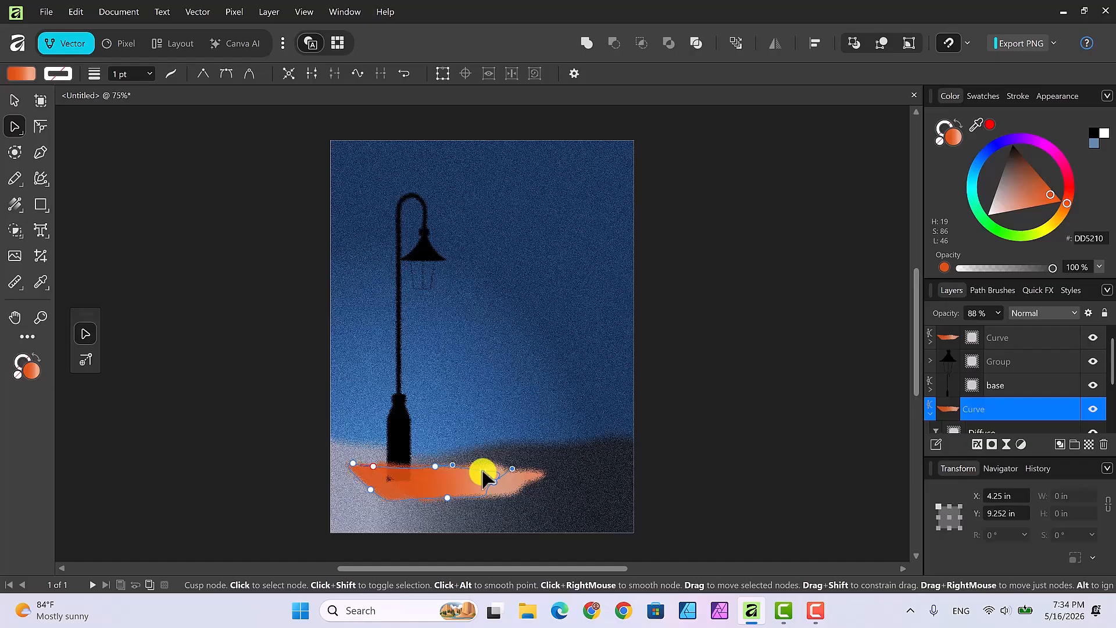
pyautogui.click(362, 491)
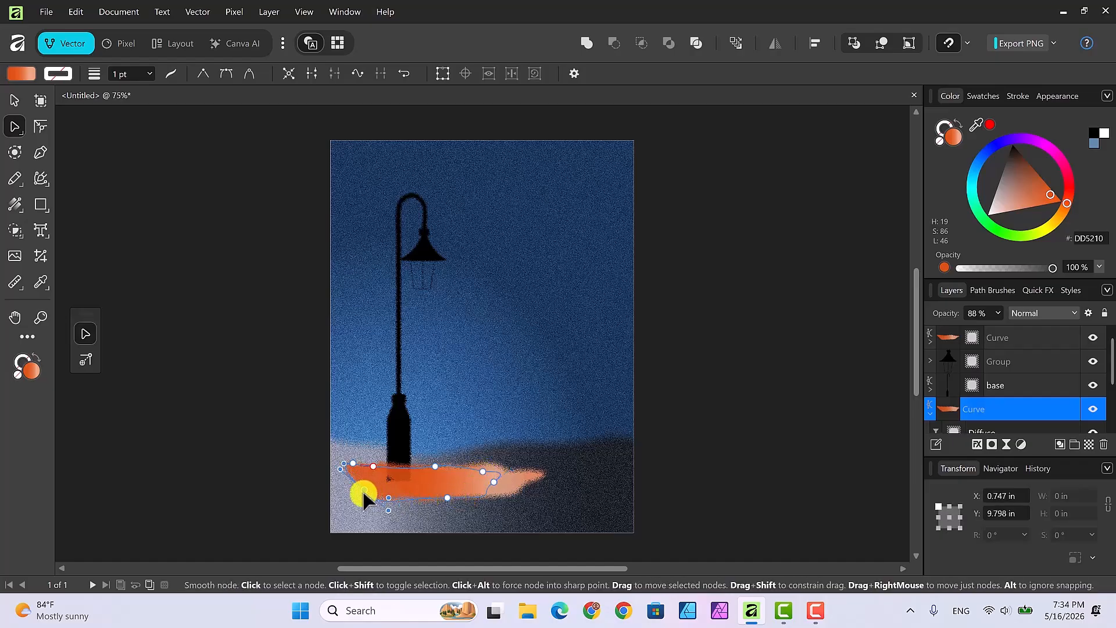
pyautogui.click(747, 407)
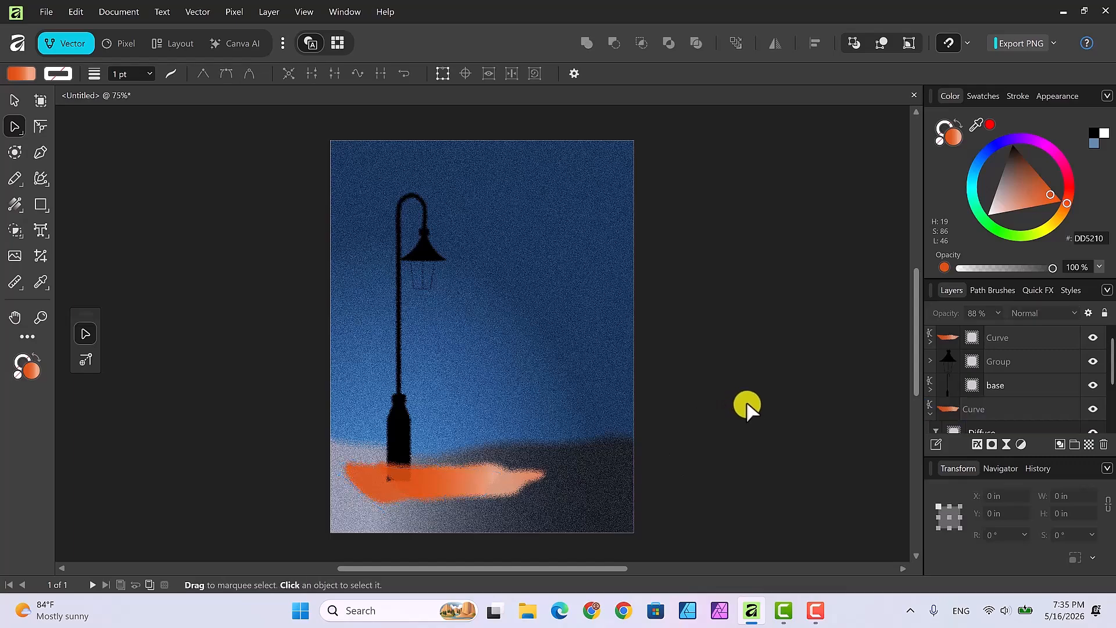
# Step: Raise the layer opacity of the upper orange copy to 100% and reselect the copy
pyautogui.click(465, 480)
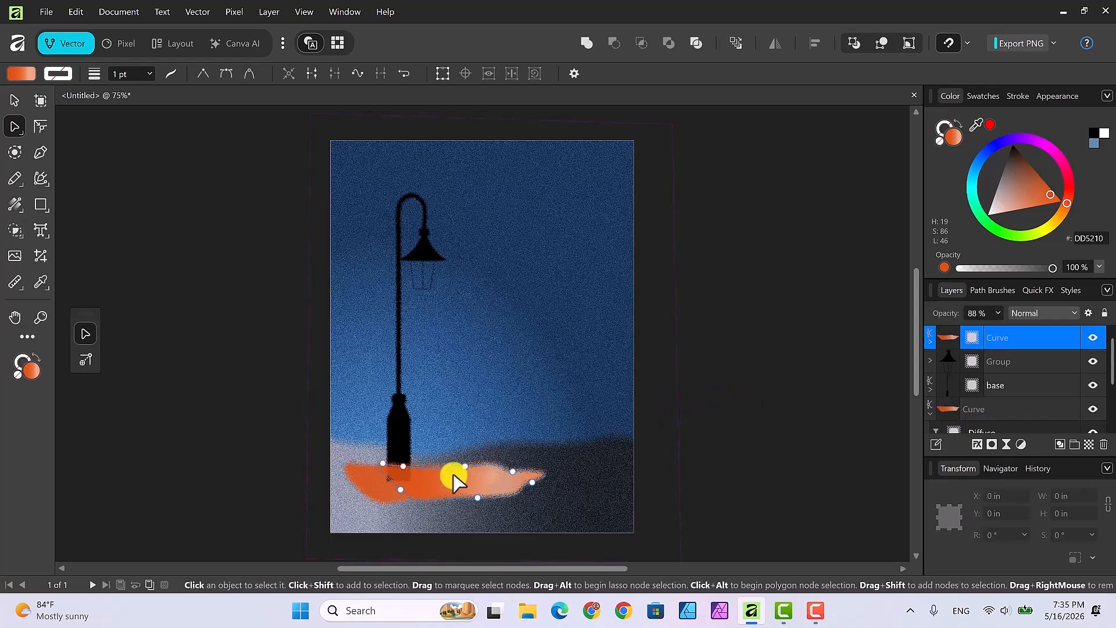
pyautogui.click(998, 313)
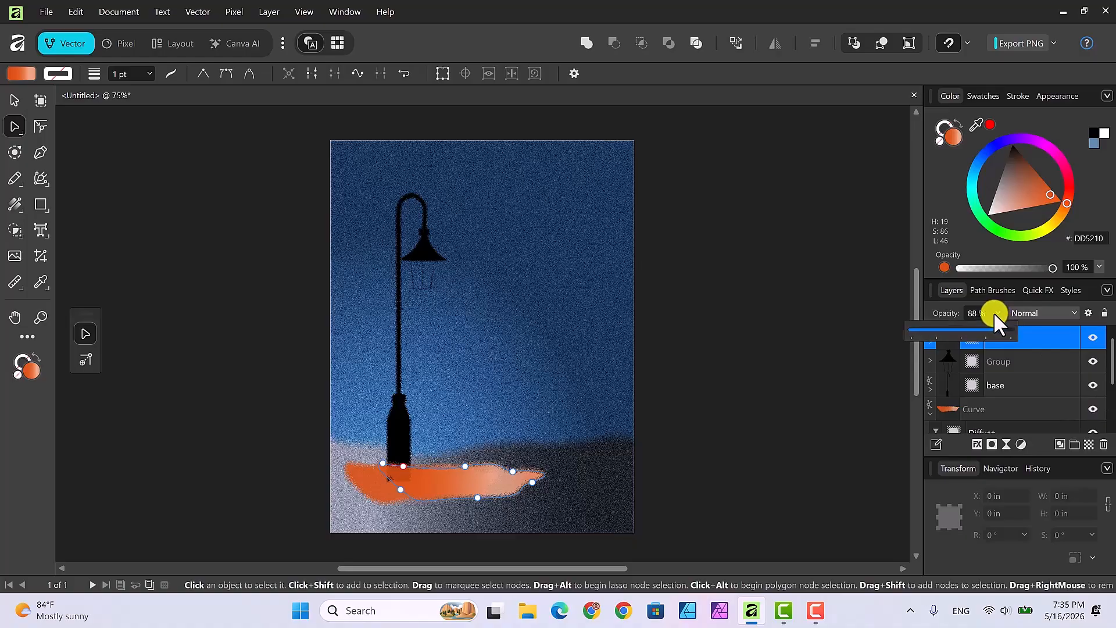
pyautogui.moveTo(996, 327); pyautogui.dragTo(1018, 333)
pyautogui.click(853, 376)
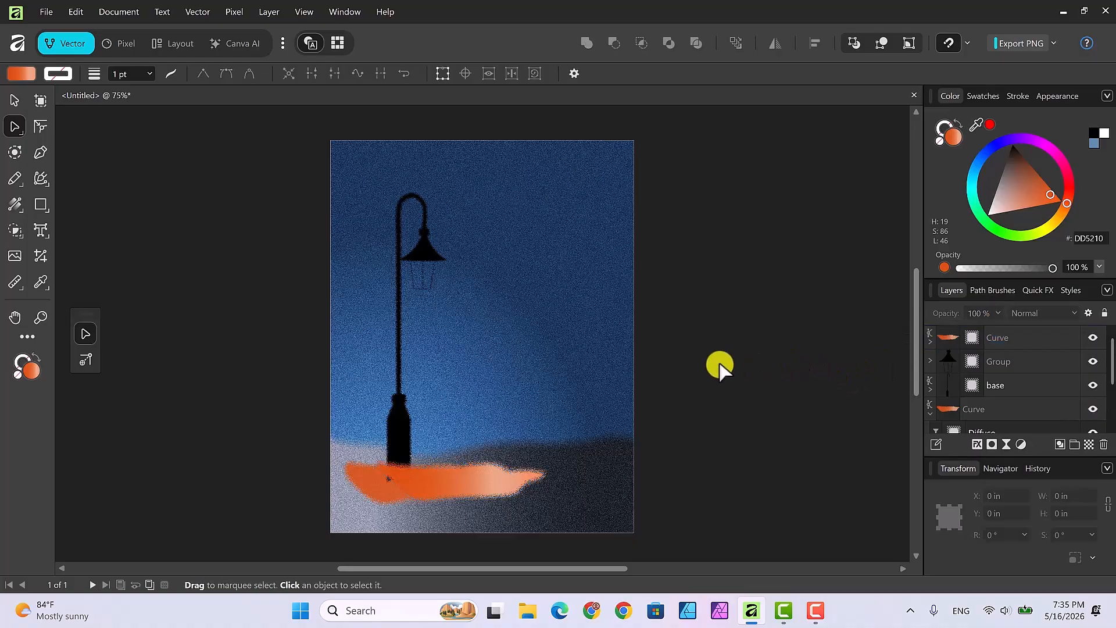
pyautogui.click(442, 481)
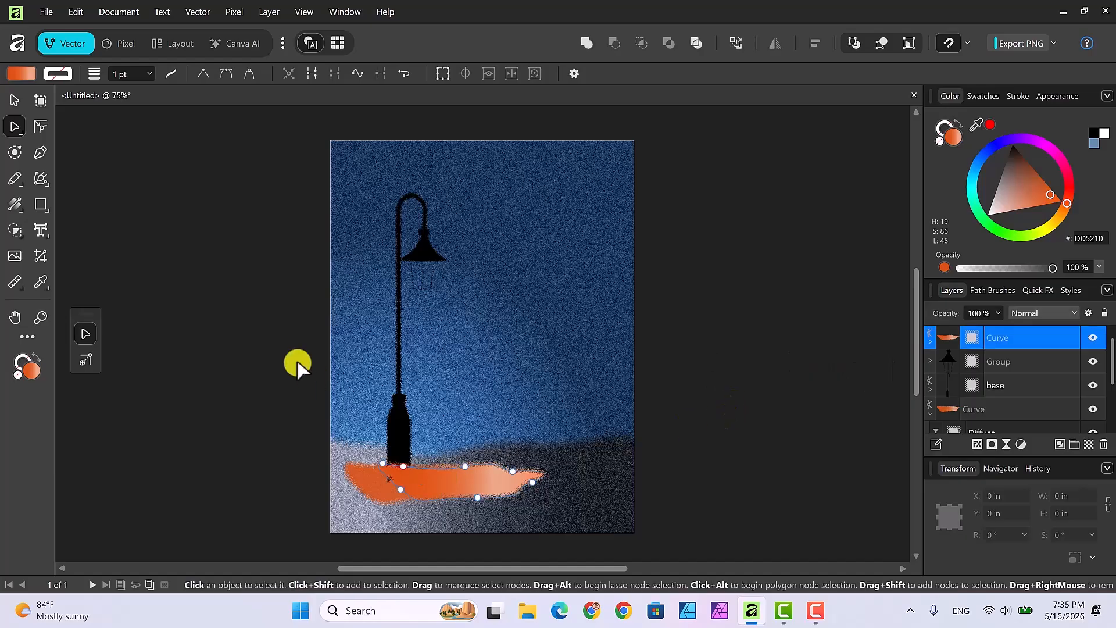
# Step: Rotate the upper orange copy to about 5.8° and stretch it to about 5.13 in wide, leaving it deselected
pyautogui.click(13, 102)
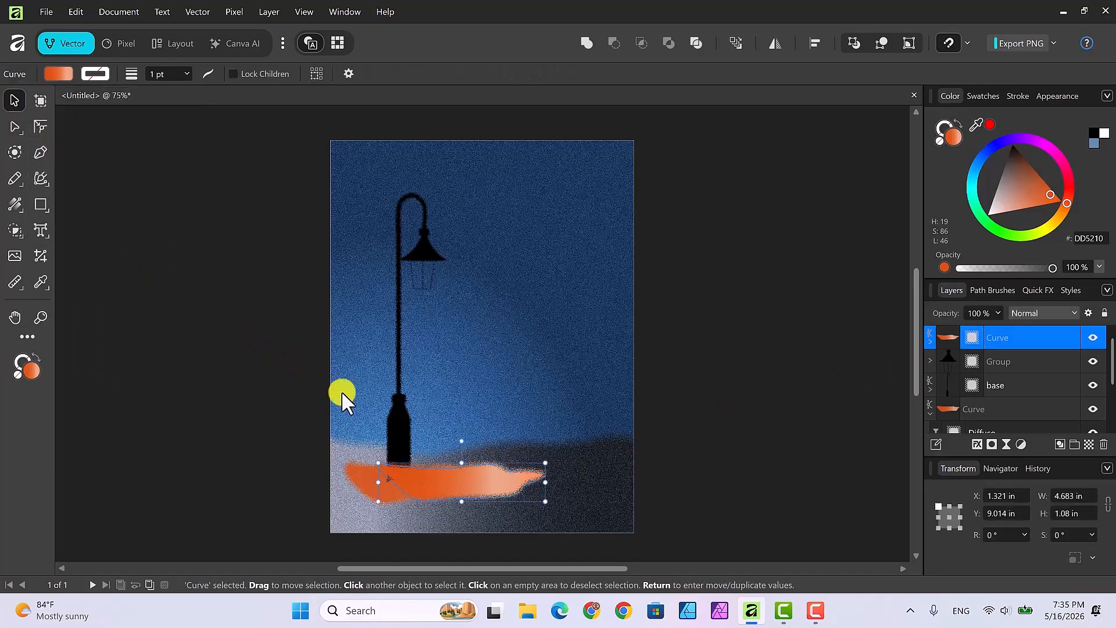
pyautogui.moveTo(455, 441); pyautogui.dragTo(457, 443)
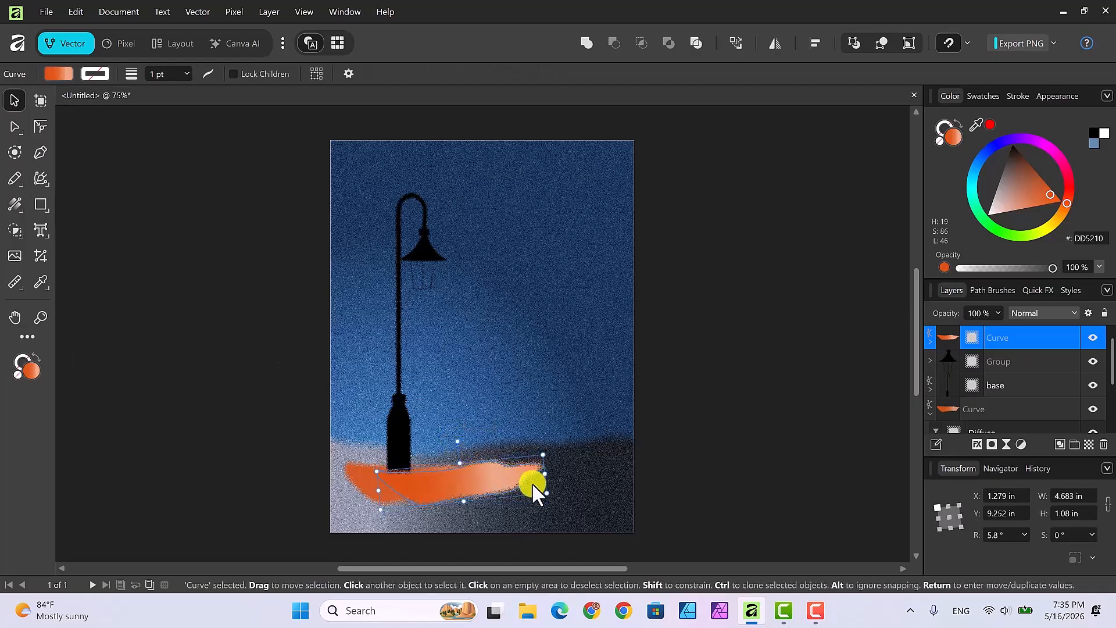
pyautogui.moveTo(549, 475); pyautogui.dragTo(580, 481)
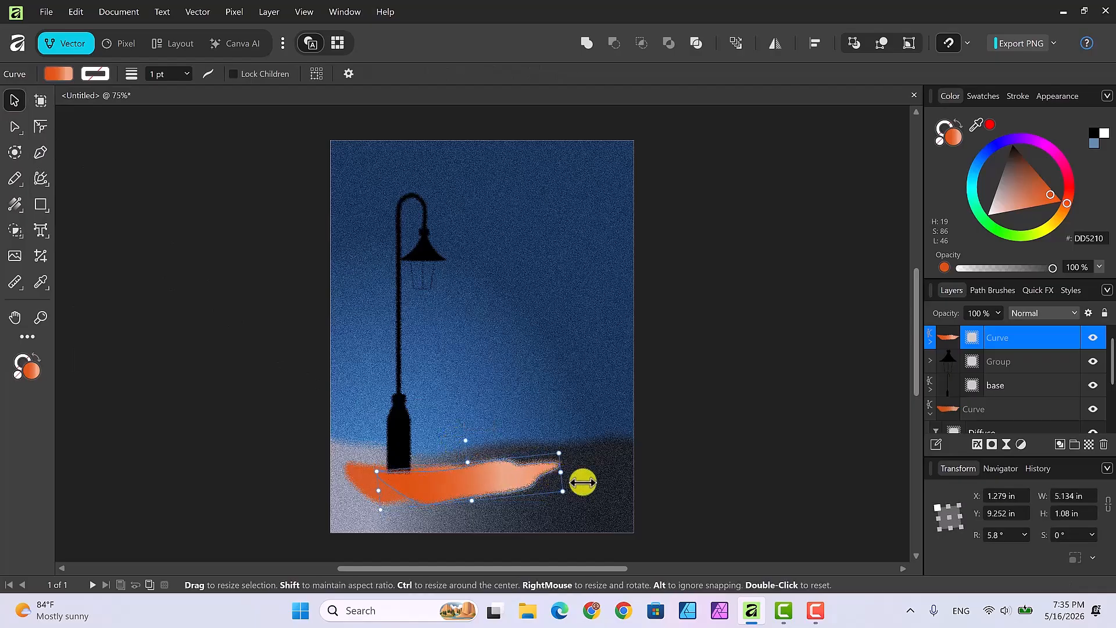
pyautogui.click(710, 448)
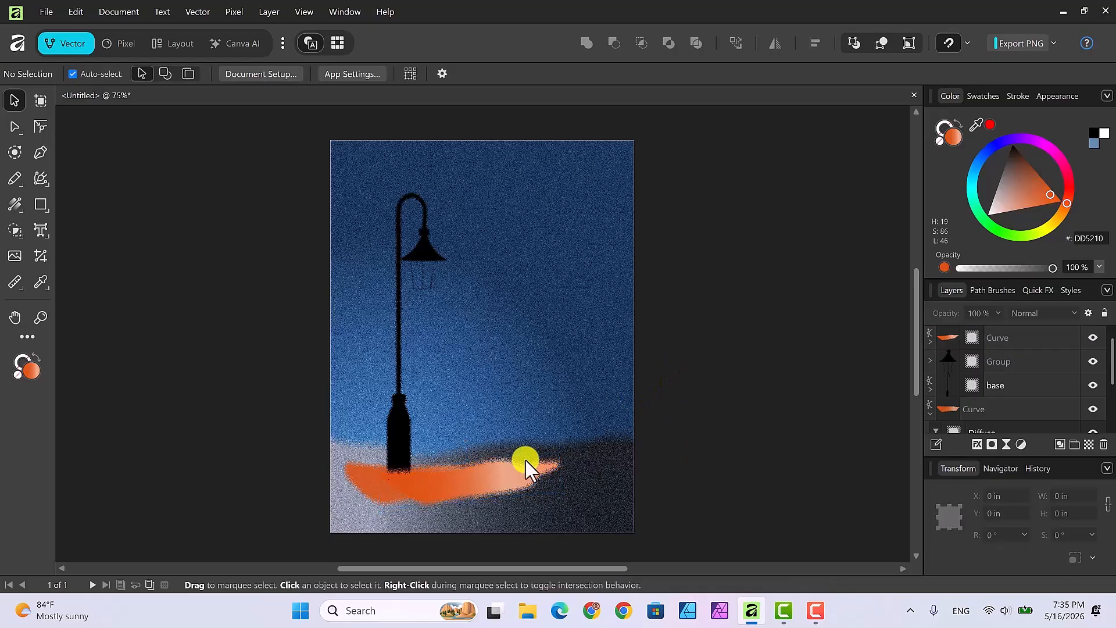
# Step: Mesh-warp the upper orange copy, pulling its left corners and lower right corner outward and bending the lower edge upward, and deselect it
pyautogui.click(376, 474)
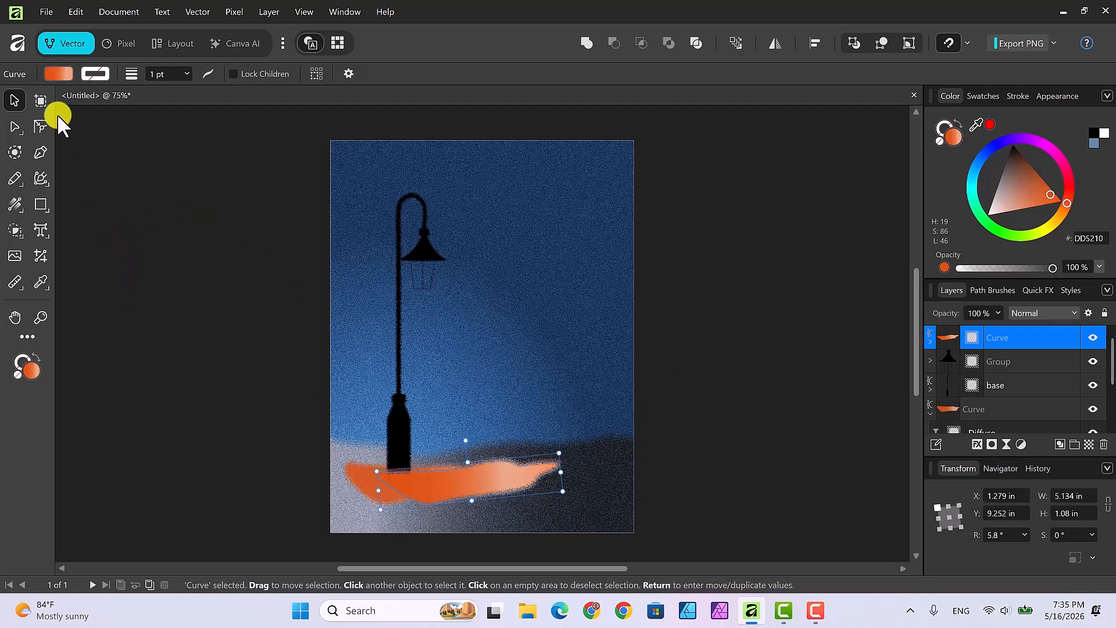
pyautogui.click(128, 41)
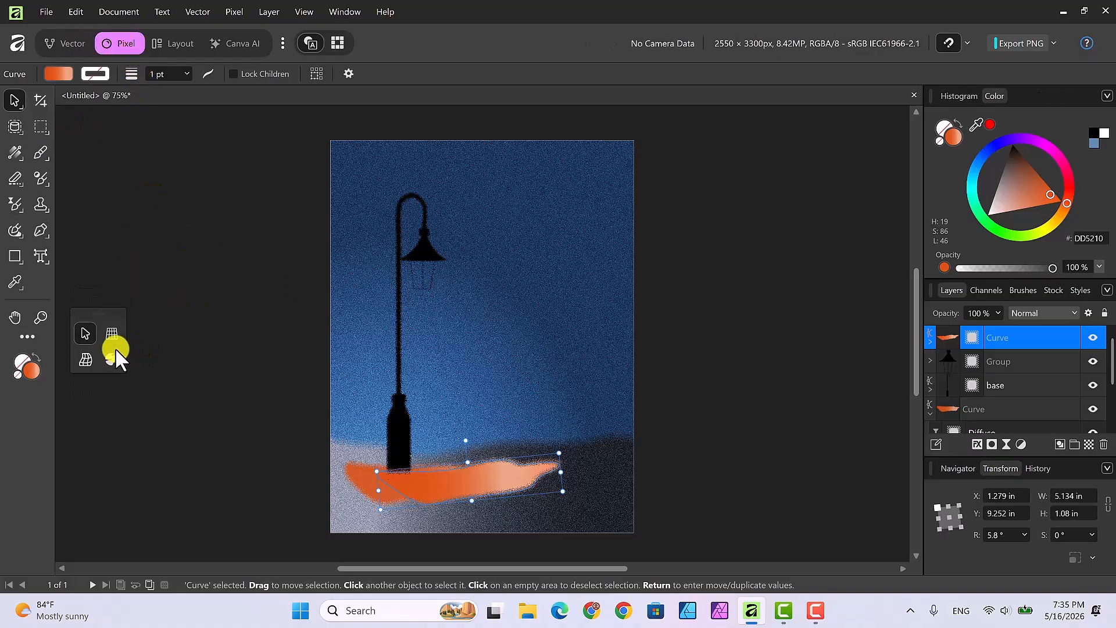
pyautogui.click(84, 361)
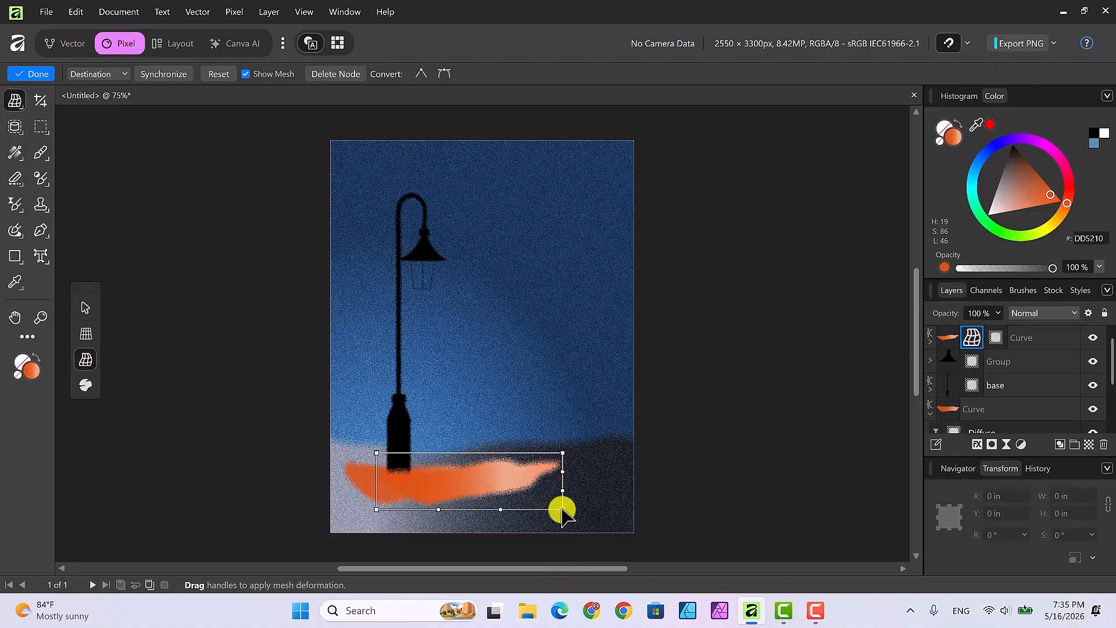
pyautogui.moveTo(562, 509); pyautogui.dragTo(572, 511)
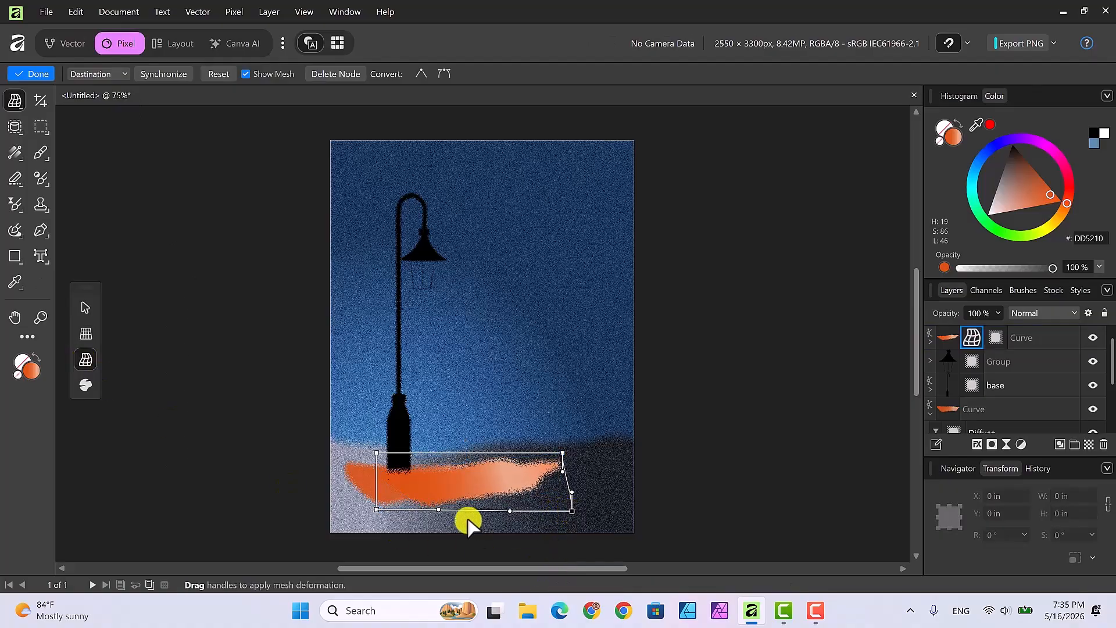
pyautogui.moveTo(438, 510); pyautogui.dragTo(454, 498)
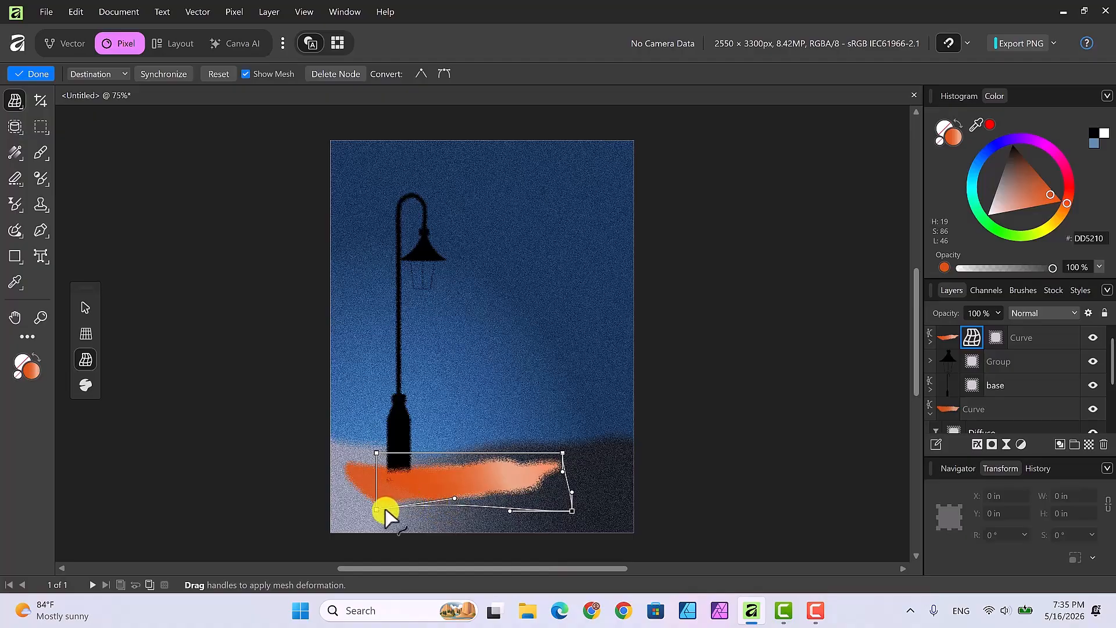
pyautogui.moveTo(377, 509); pyautogui.dragTo(354, 498)
pyautogui.click(375, 454)
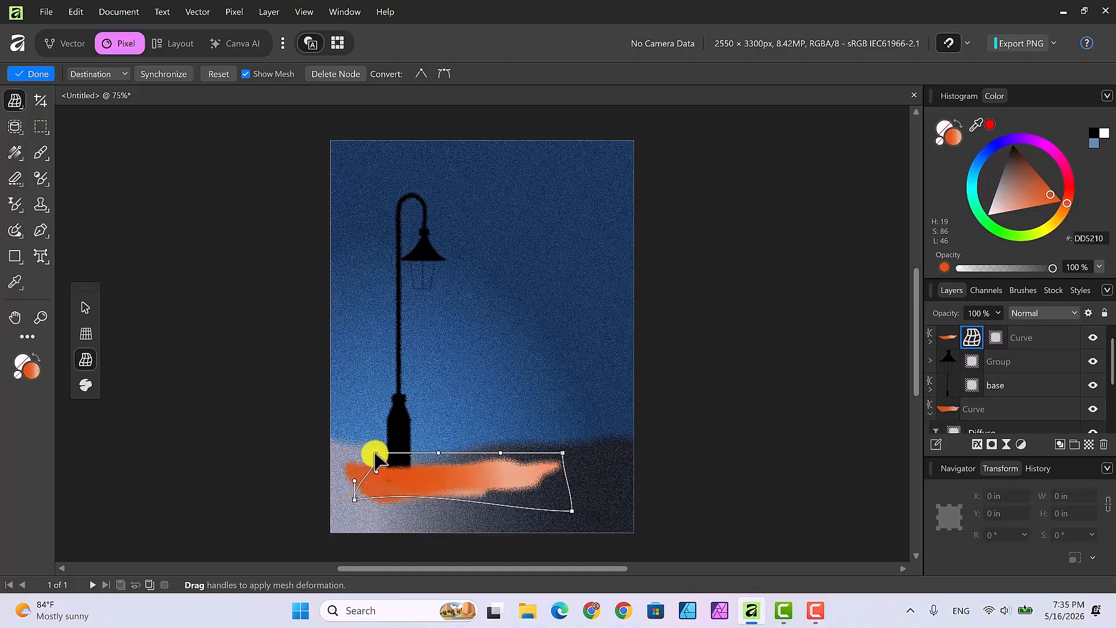
pyautogui.moveTo(375, 453); pyautogui.dragTo(367, 456)
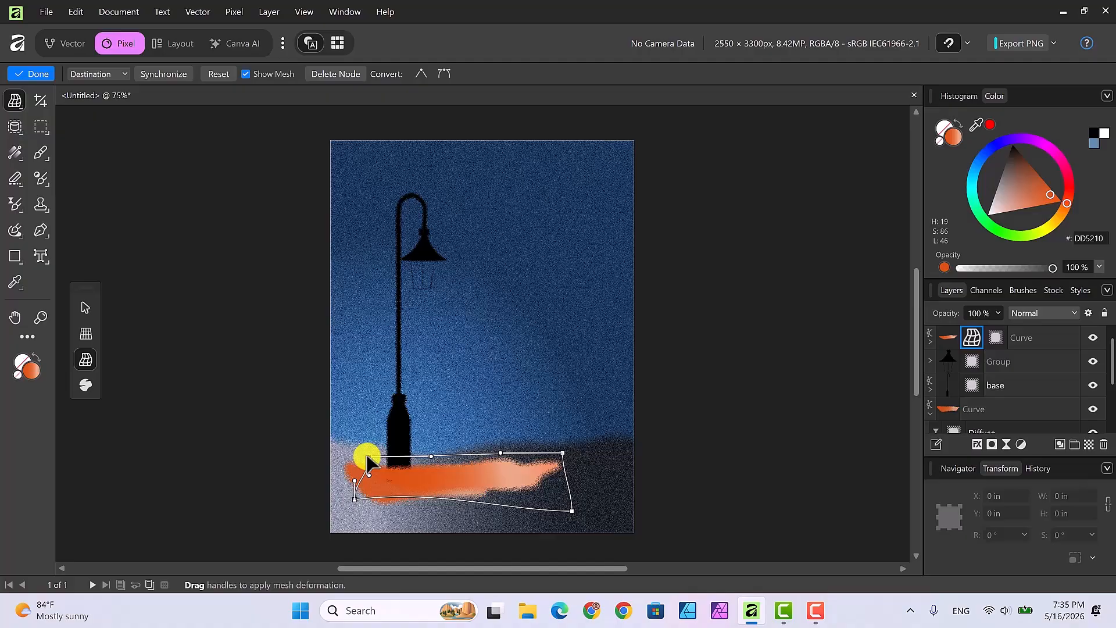
pyautogui.click(64, 43)
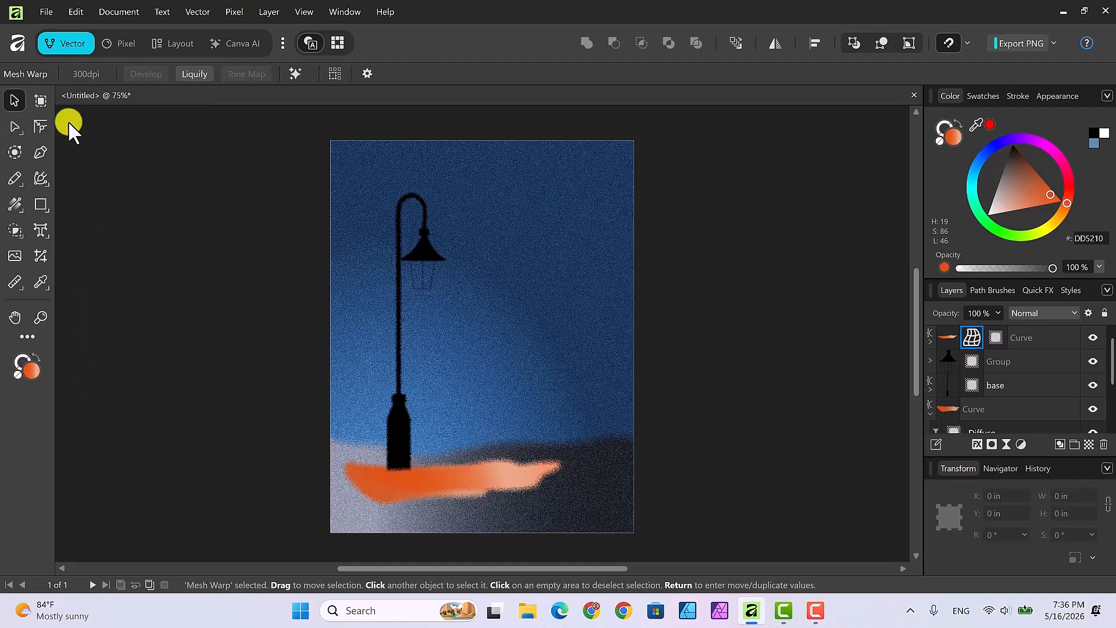
pyautogui.click(738, 418)
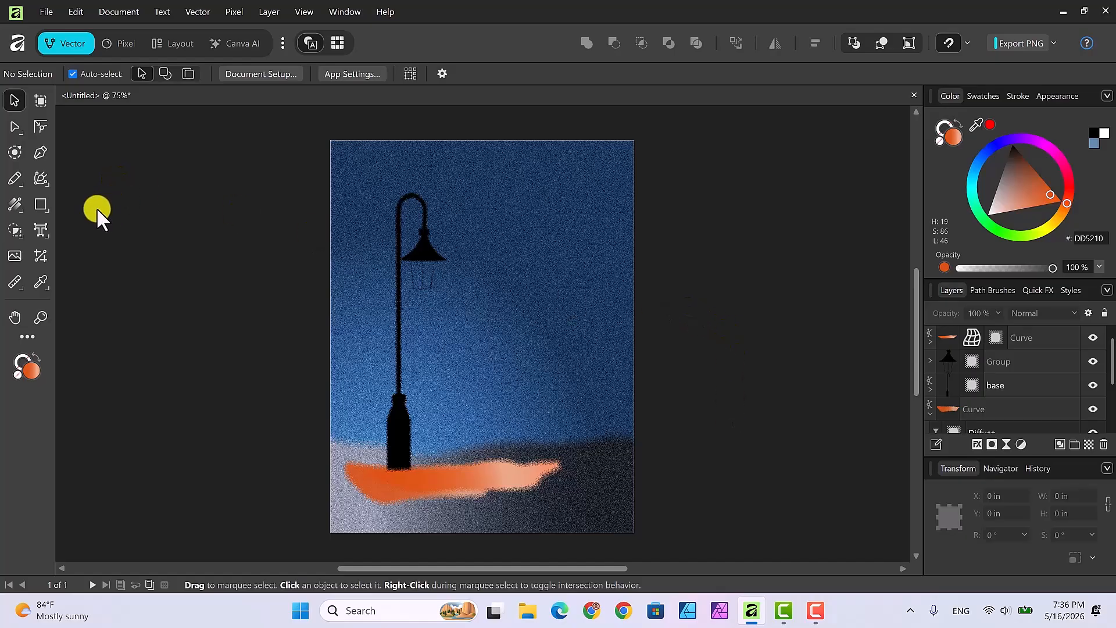
# Step: Draw a slanted closed leaf shape about 2.48 by 1.03 in across the ground's right page edge and fill it with solid DD5210
pyautogui.click(35, 152)
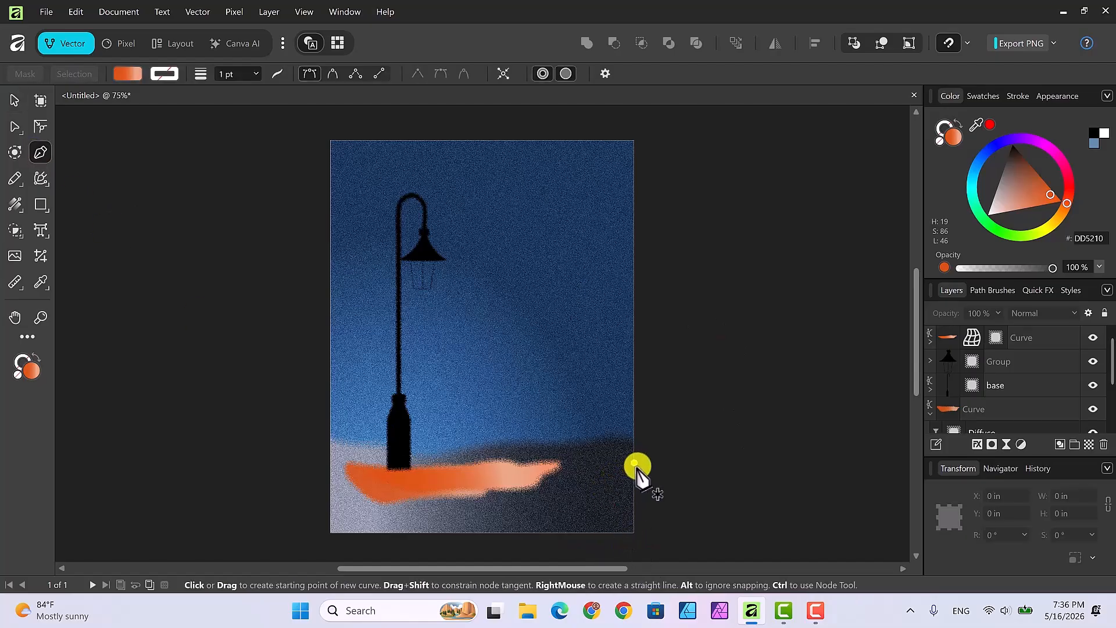
pyautogui.moveTo(645, 469); pyautogui.dragTo(672, 464)
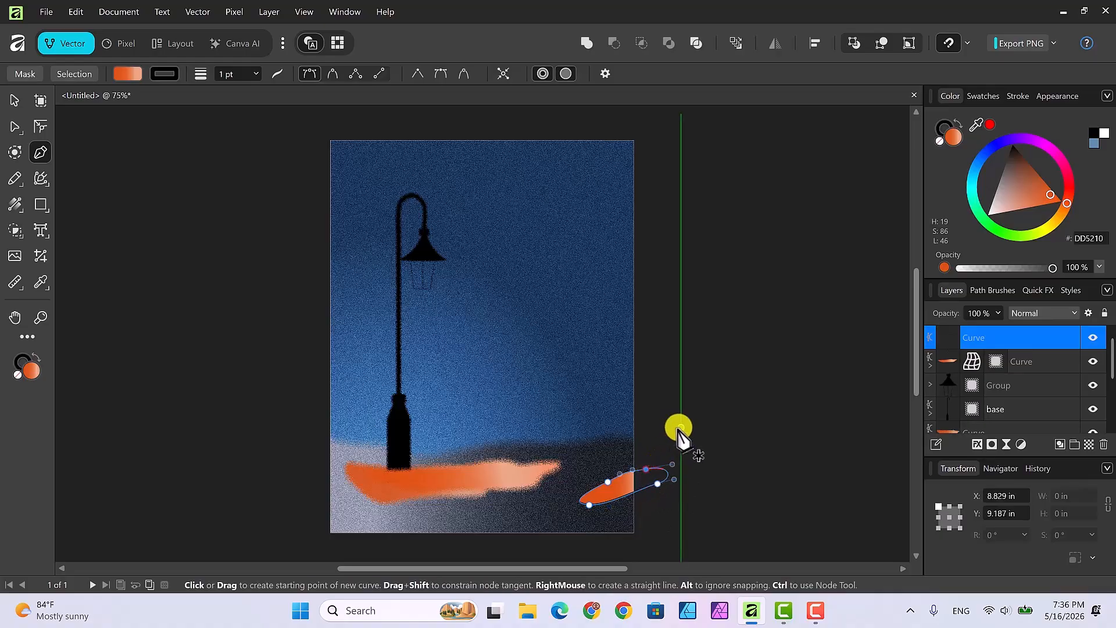
pyautogui.click(13, 97)
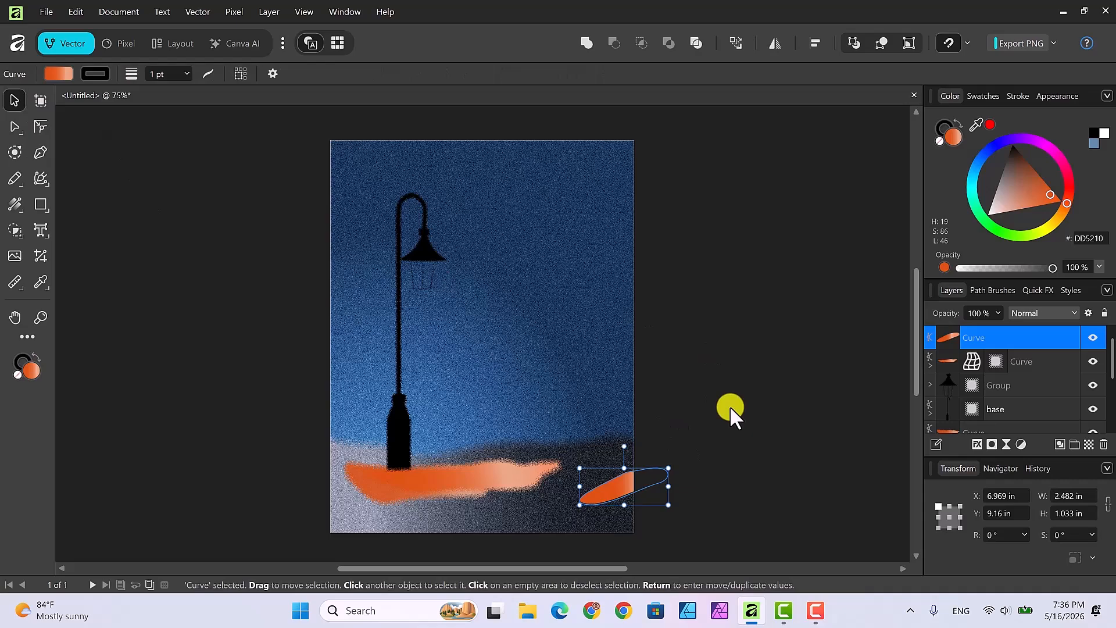
pyautogui.click(1081, 239)
pyautogui.write('dd5210')
pyautogui.press('Return')
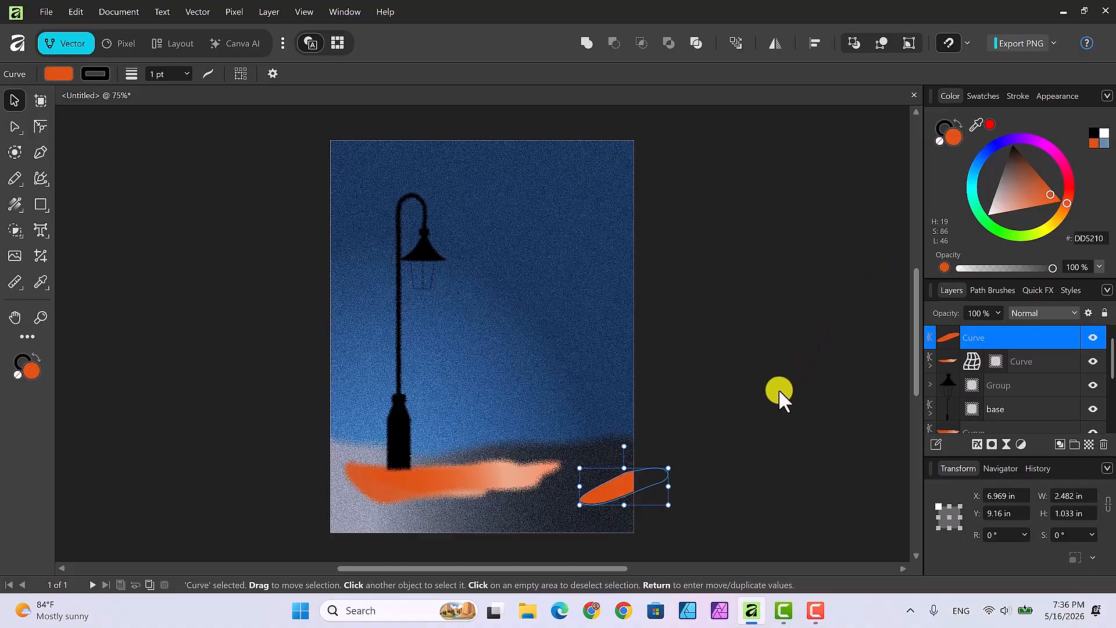
# Step: Add a live Diffuse filter to the new leaf shape with about 17% intensity and the Soft Light blend mode
pyautogui.click(1006, 443)
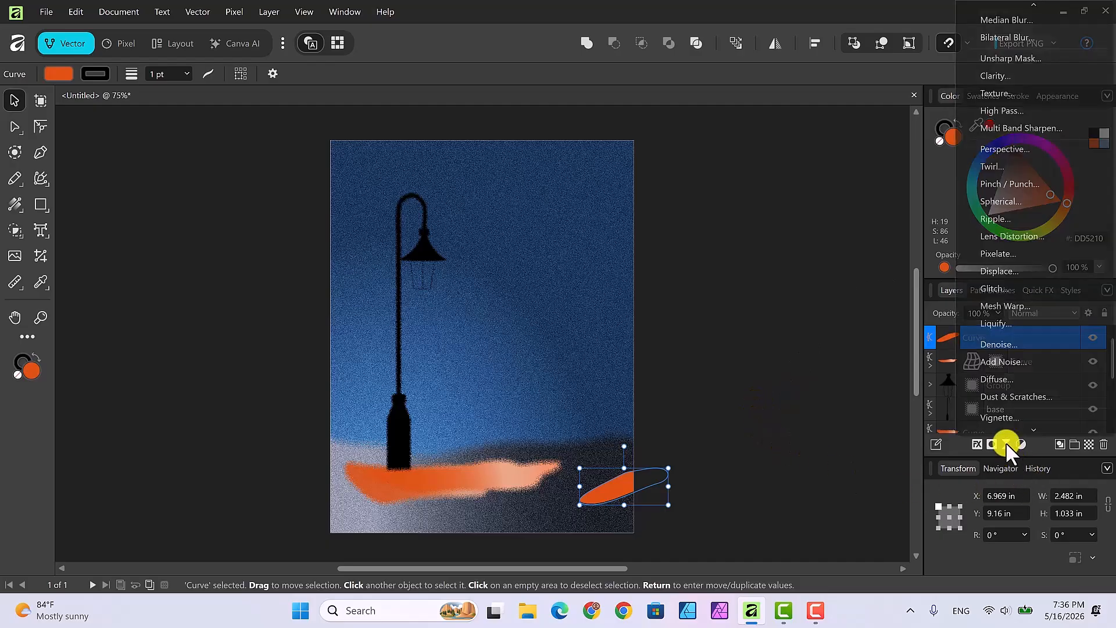
pyautogui.click(1004, 379)
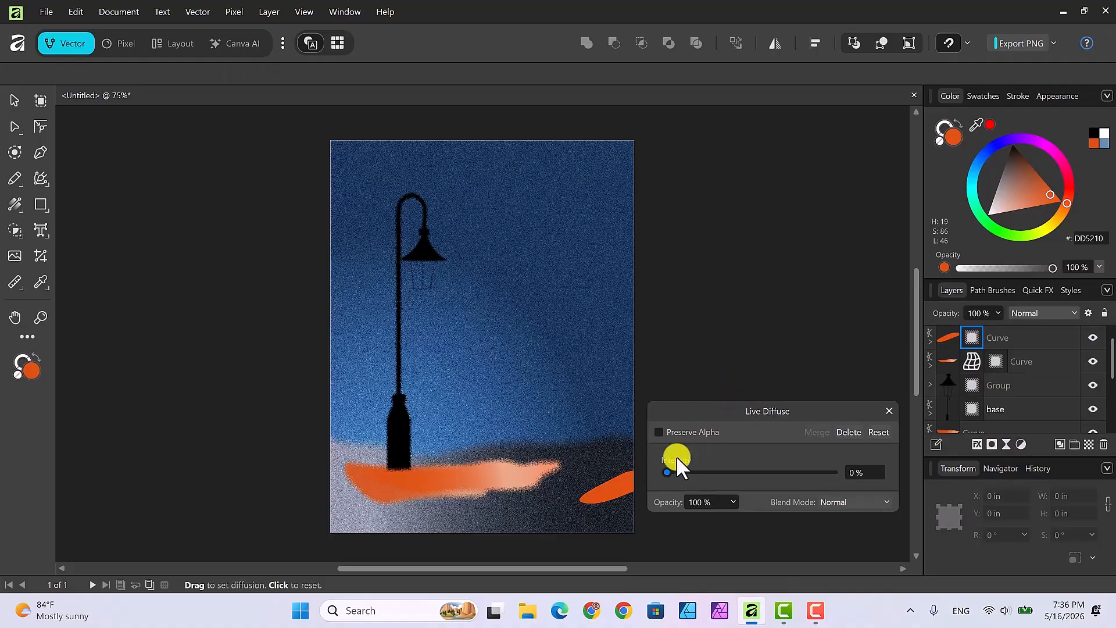
pyautogui.moveTo(665, 470); pyautogui.dragTo(695, 469)
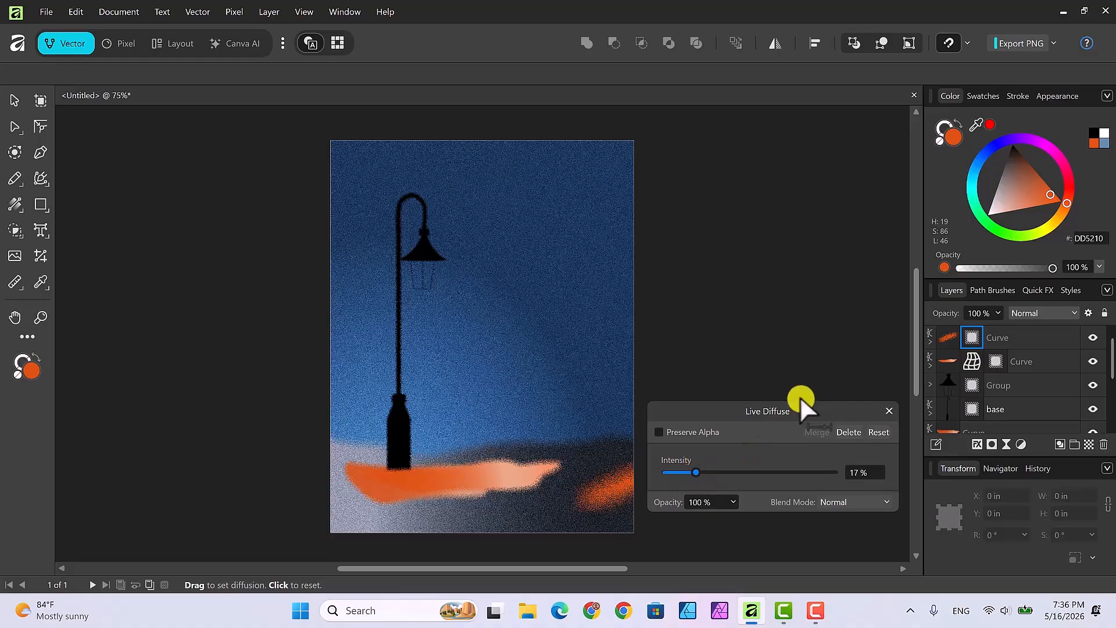
pyautogui.moveTo(812, 407); pyautogui.dragTo(825, 388)
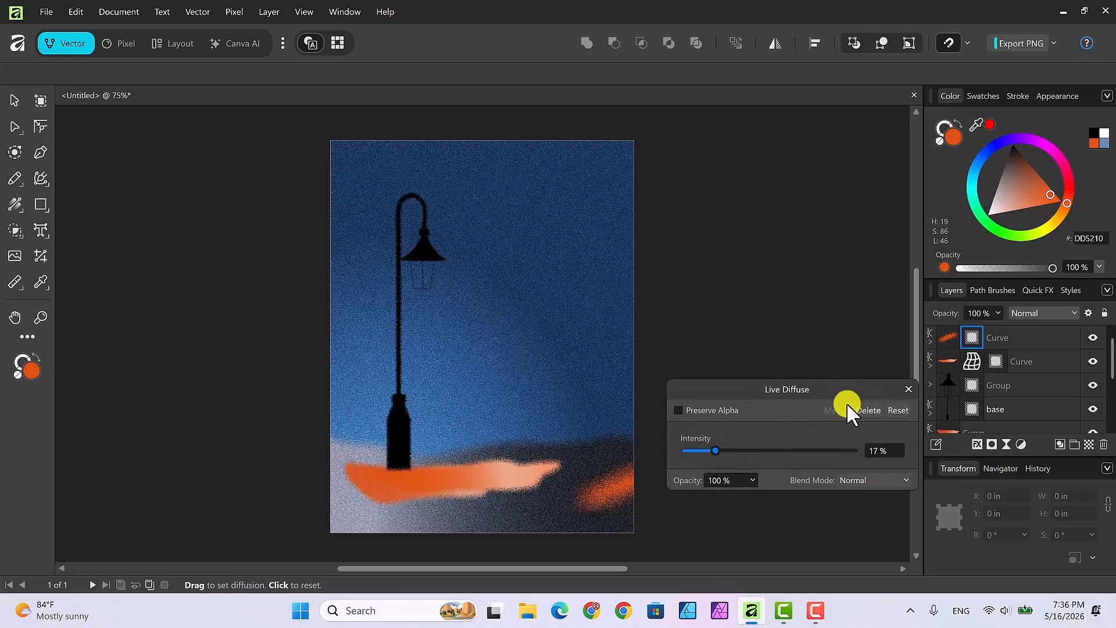
pyautogui.click(905, 479)
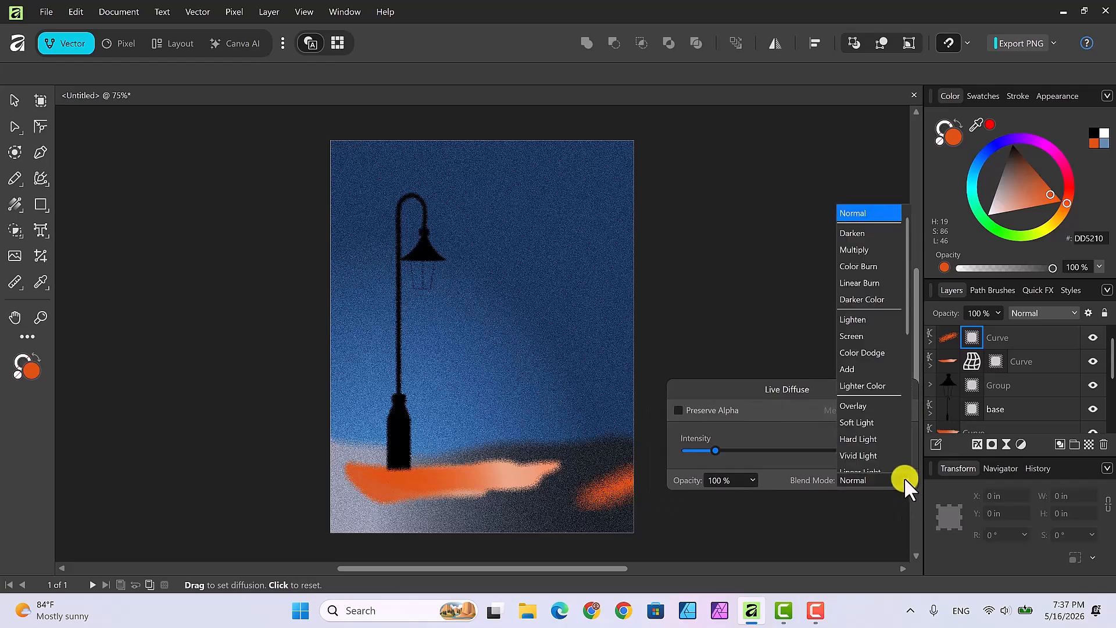
pyautogui.click(881, 421)
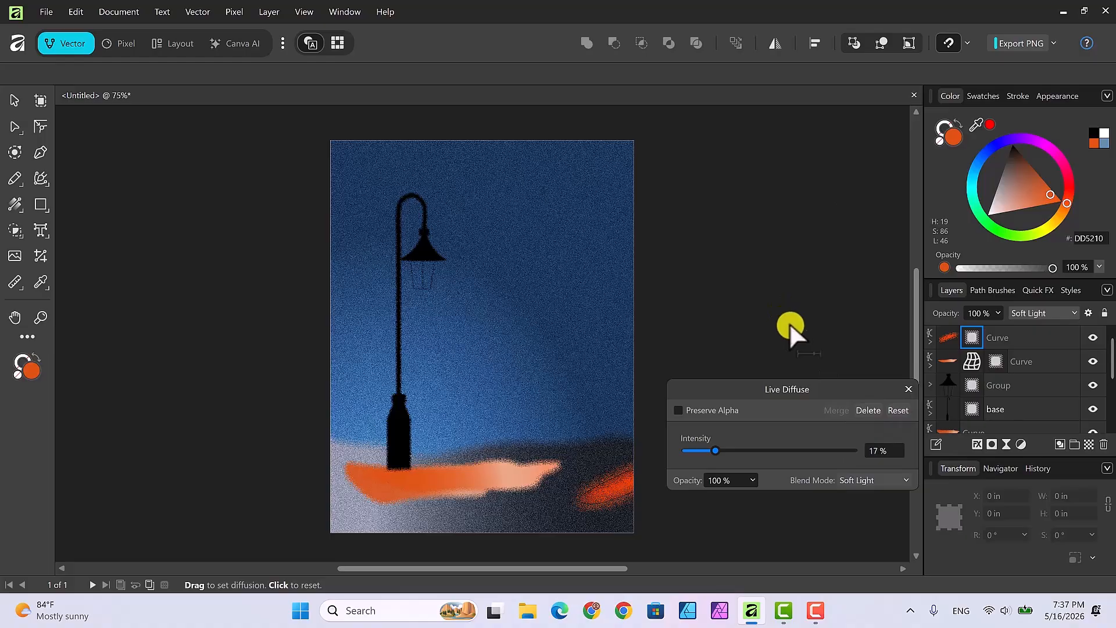
pyautogui.click(909, 390)
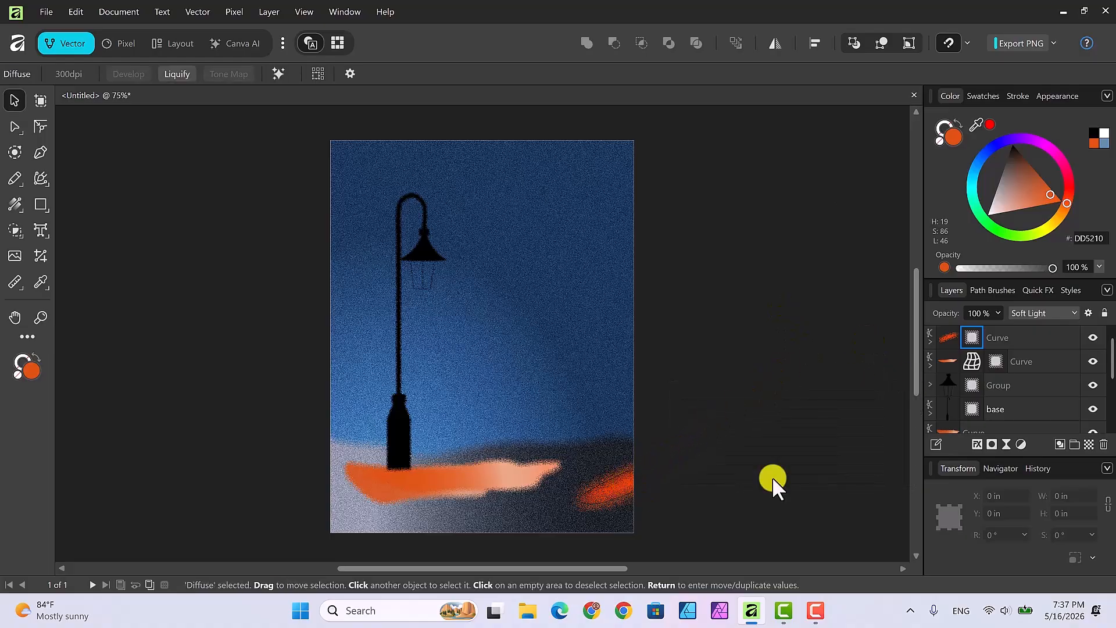
# Step: Remove the stroke from the leaf shape itself rather than its nested Diffuse filter, and deselect it
pyautogui.click(933, 340)
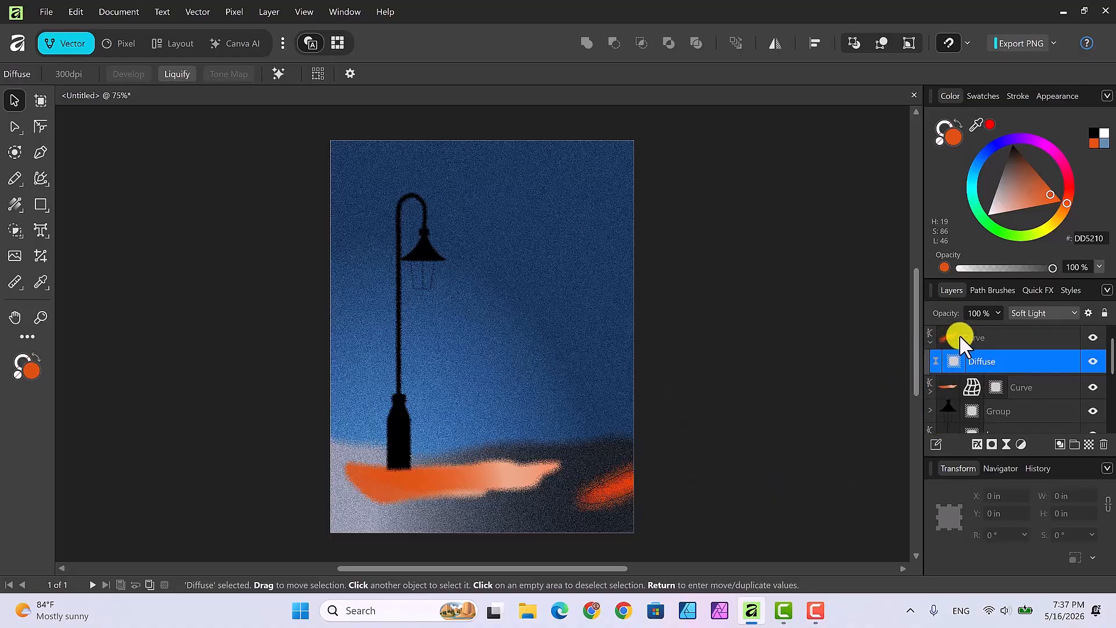
pyautogui.click(959, 337)
pyautogui.click(945, 124)
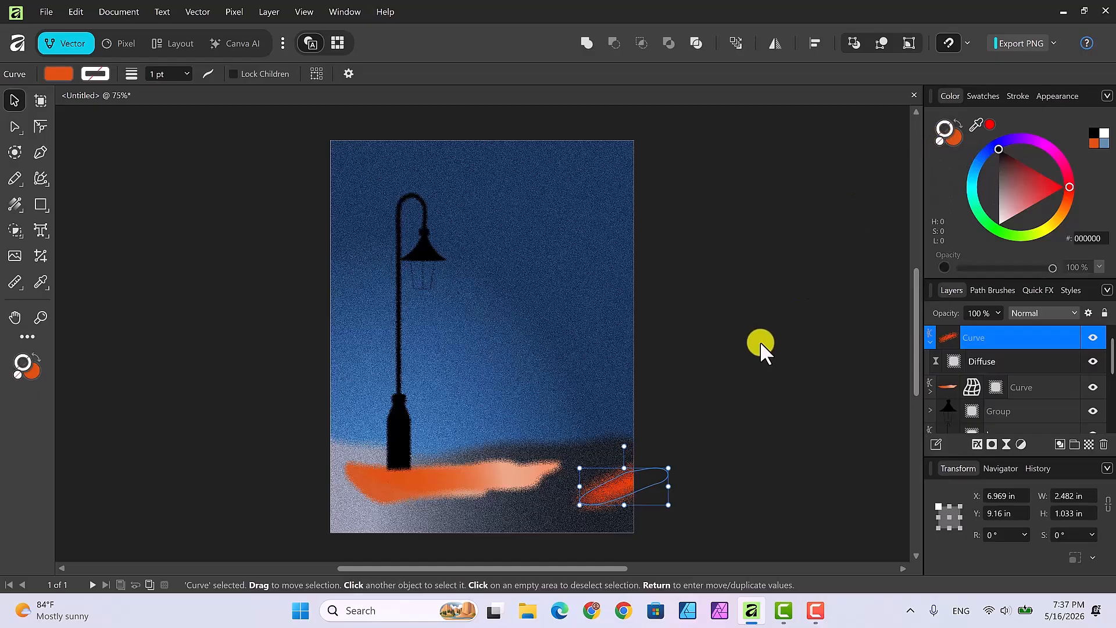
pyautogui.click(742, 364)
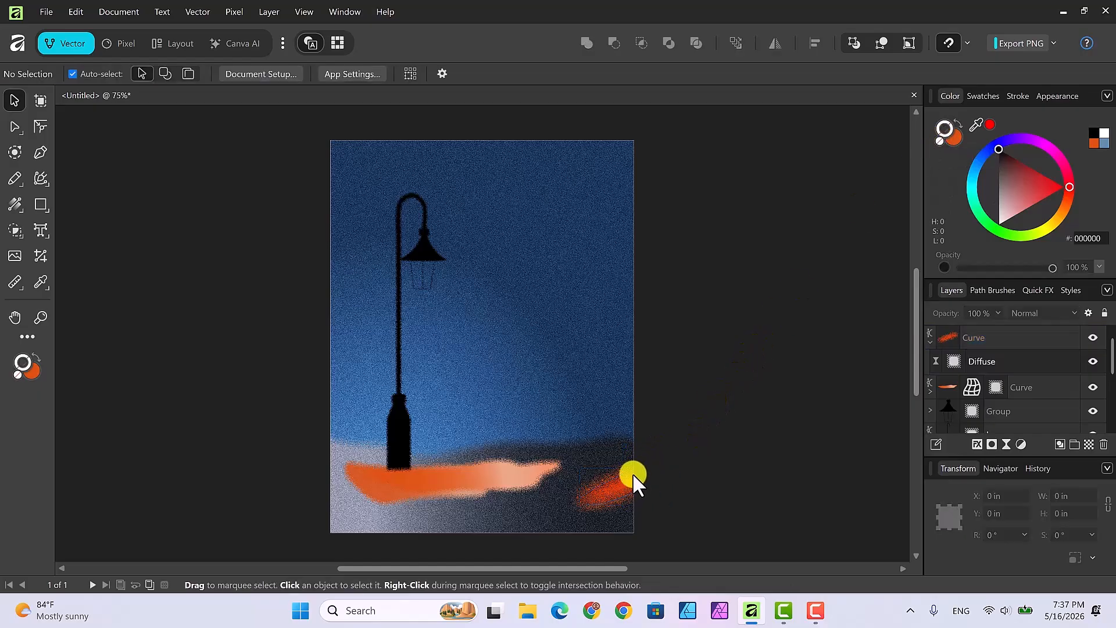
# Step: Lower the leaf shape's layer opacity to 70% and deselect it
pyautogui.click(605, 486)
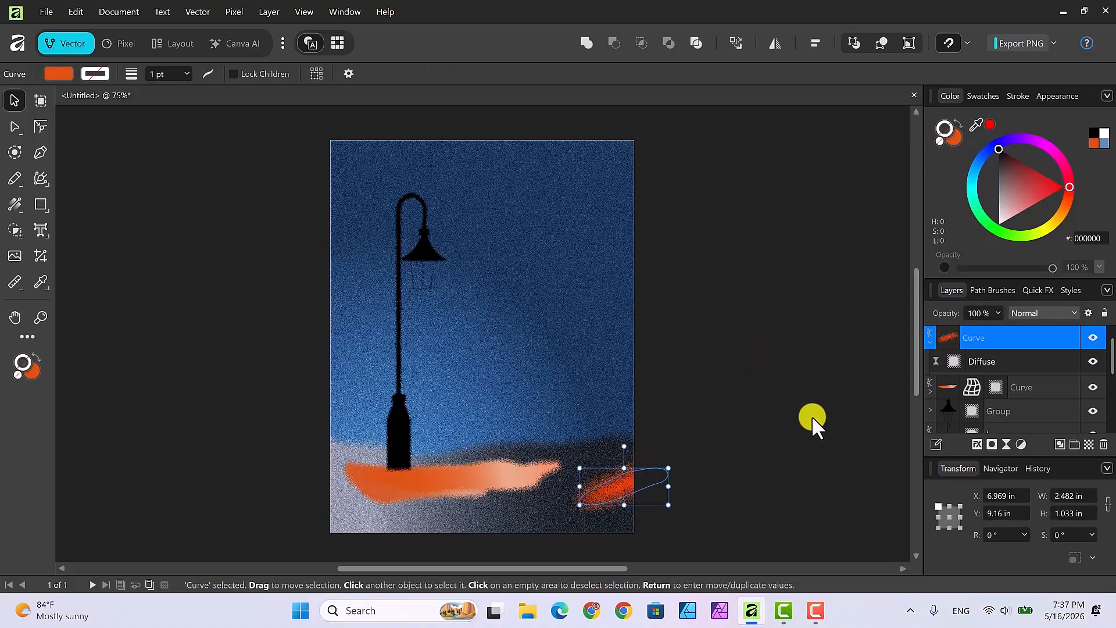
pyautogui.click(1001, 313)
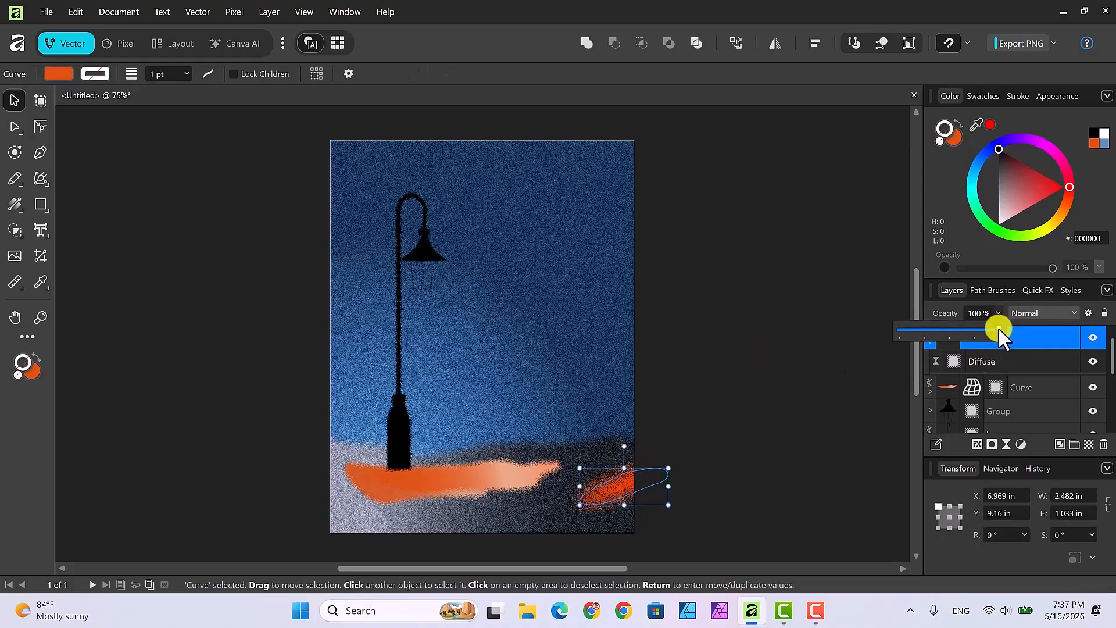
pyautogui.moveTo(995, 328); pyautogui.dragTo(968, 334)
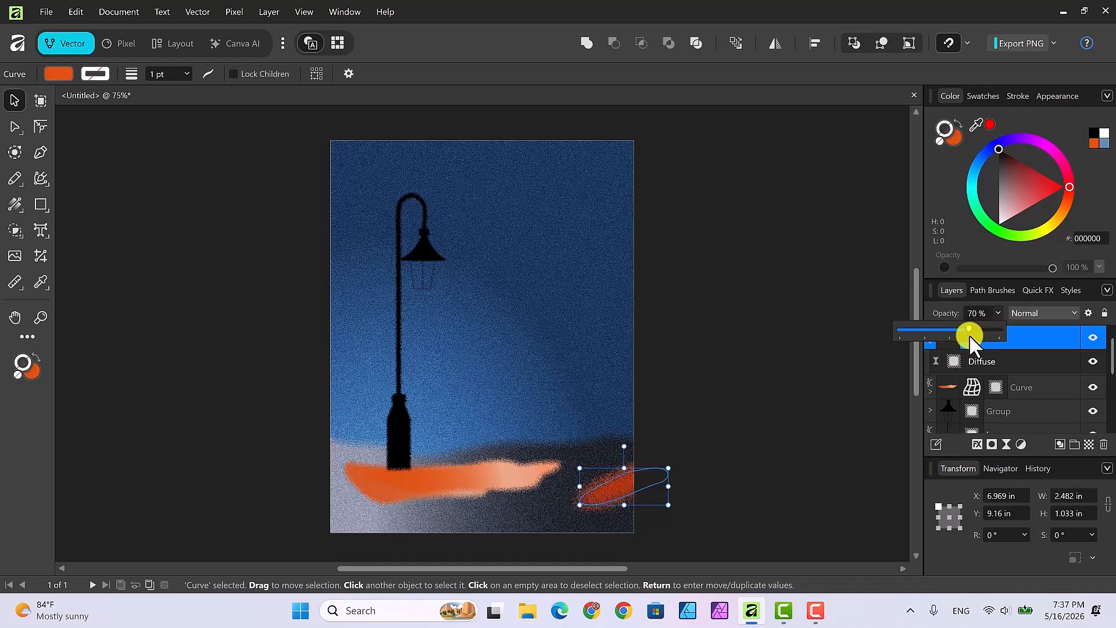
pyautogui.click(832, 363)
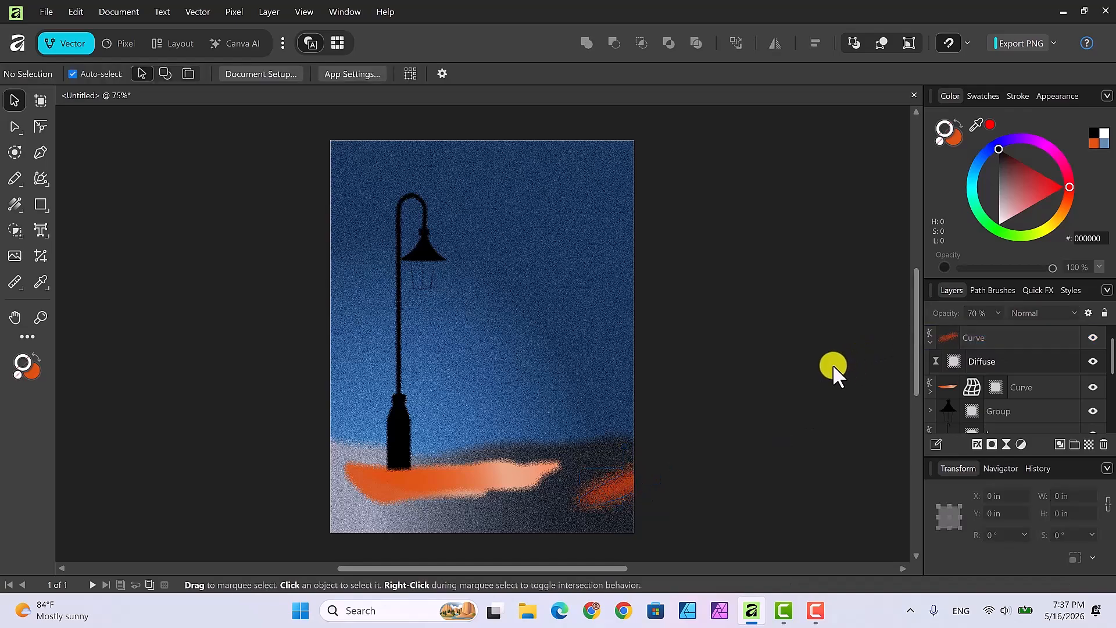
# Step: Stretch the leaf shape's left end outward toward the large orange light shape and deselect it
pyautogui.click(602, 493)
pyautogui.moveTo(578, 487); pyautogui.dragTo(561, 496)
pyautogui.click(731, 414)
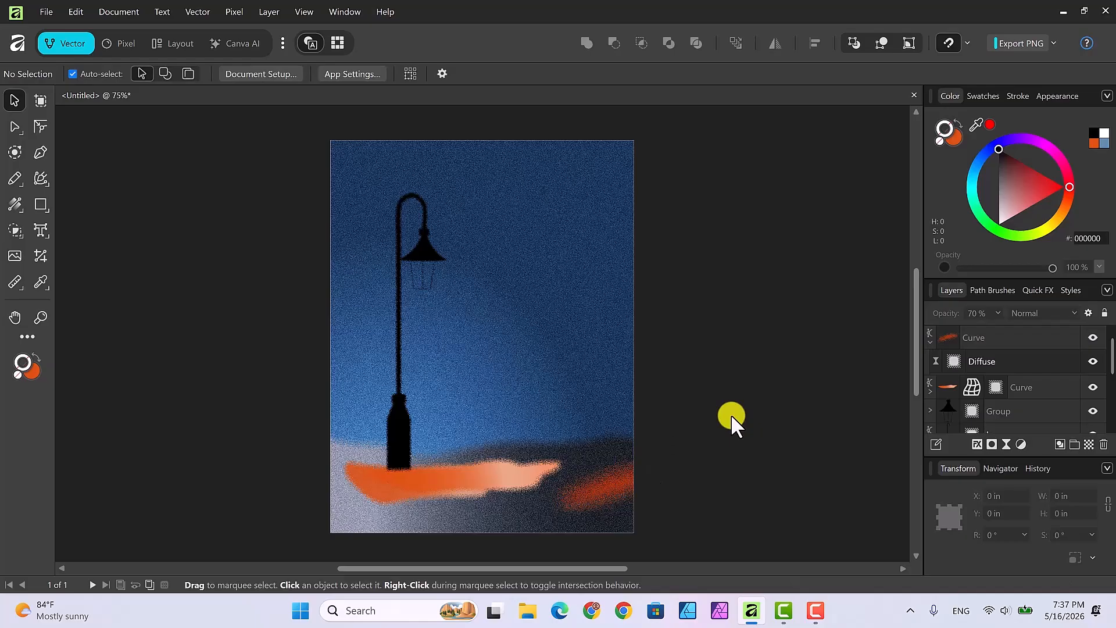
# Step: Raise the intensity of the large orange light shape's live Diffuse filter to about 18%
pyautogui.click(378, 490)
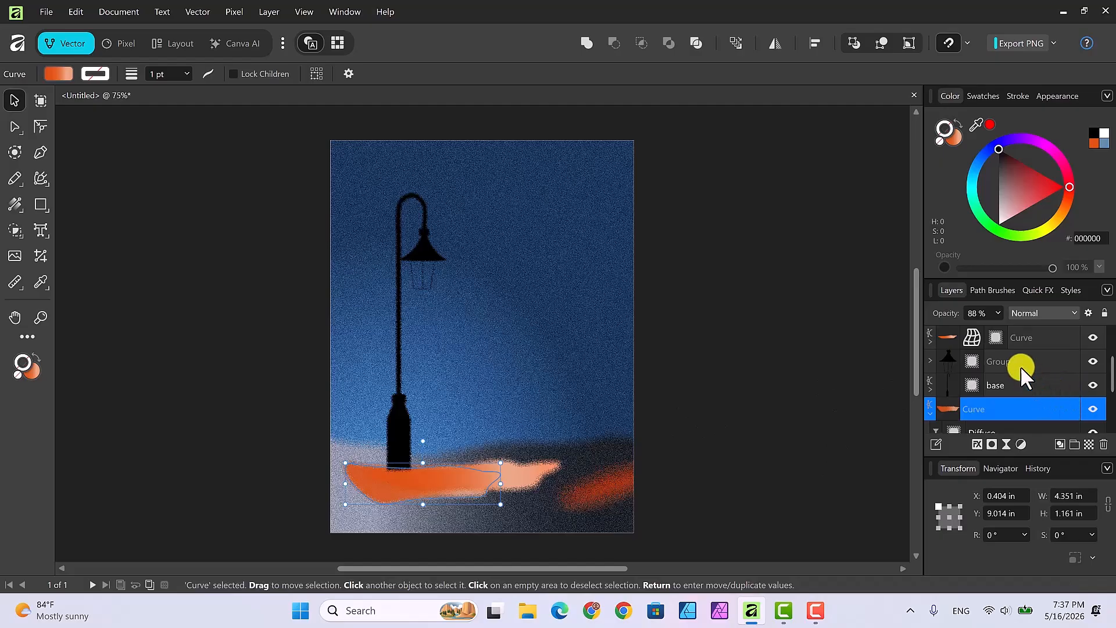
pyautogui.scroll(-2, 1021, 400)
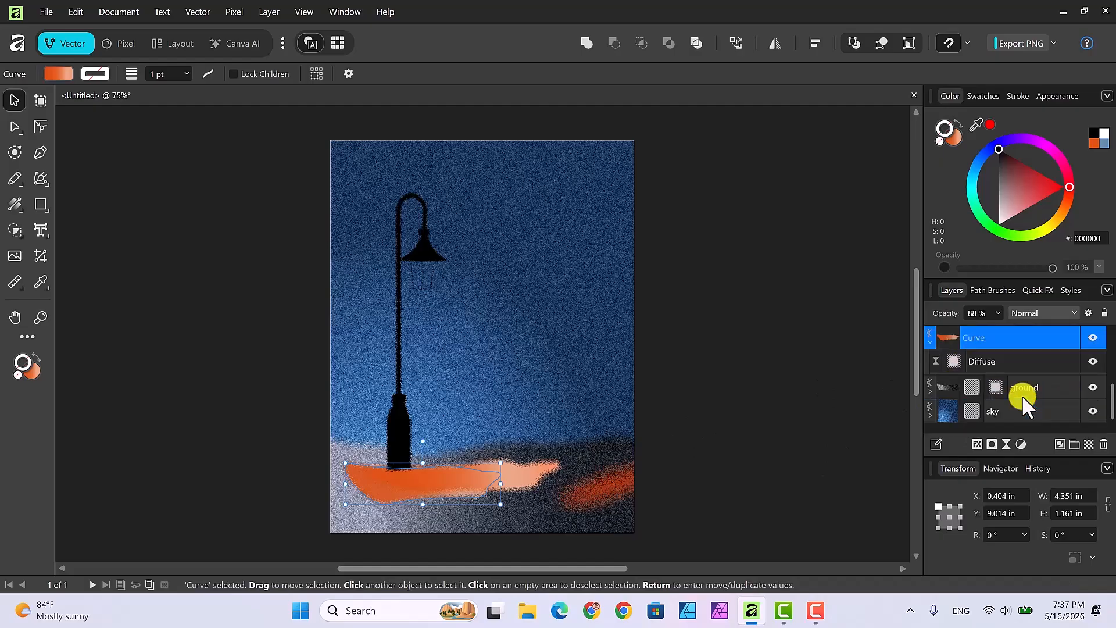
pyautogui.click(956, 359)
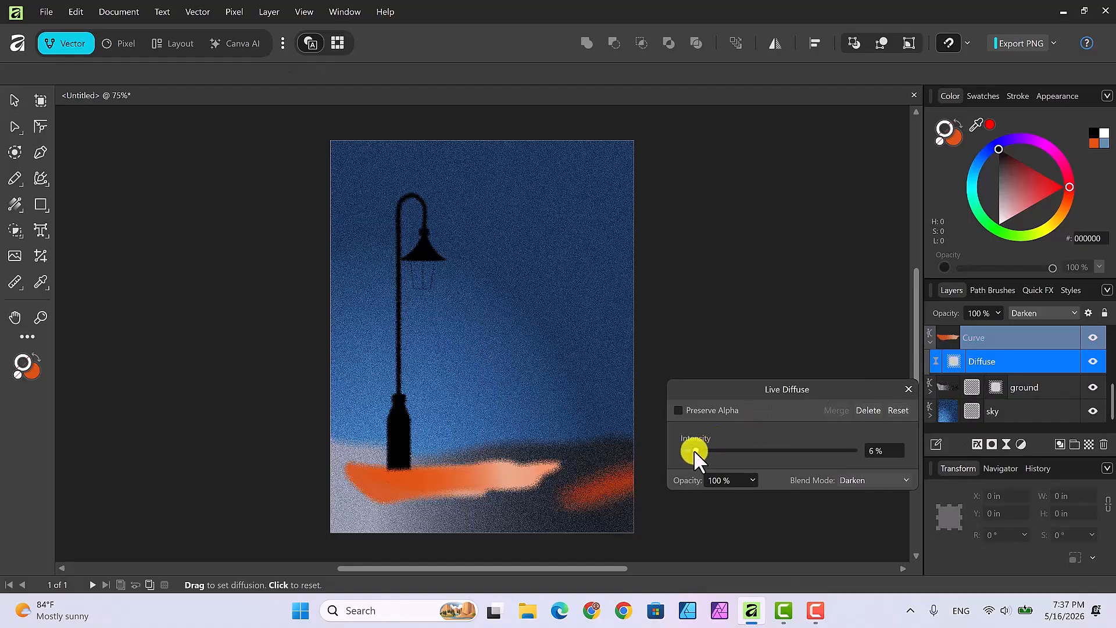
pyautogui.moveTo(699, 453); pyautogui.dragTo(712, 453)
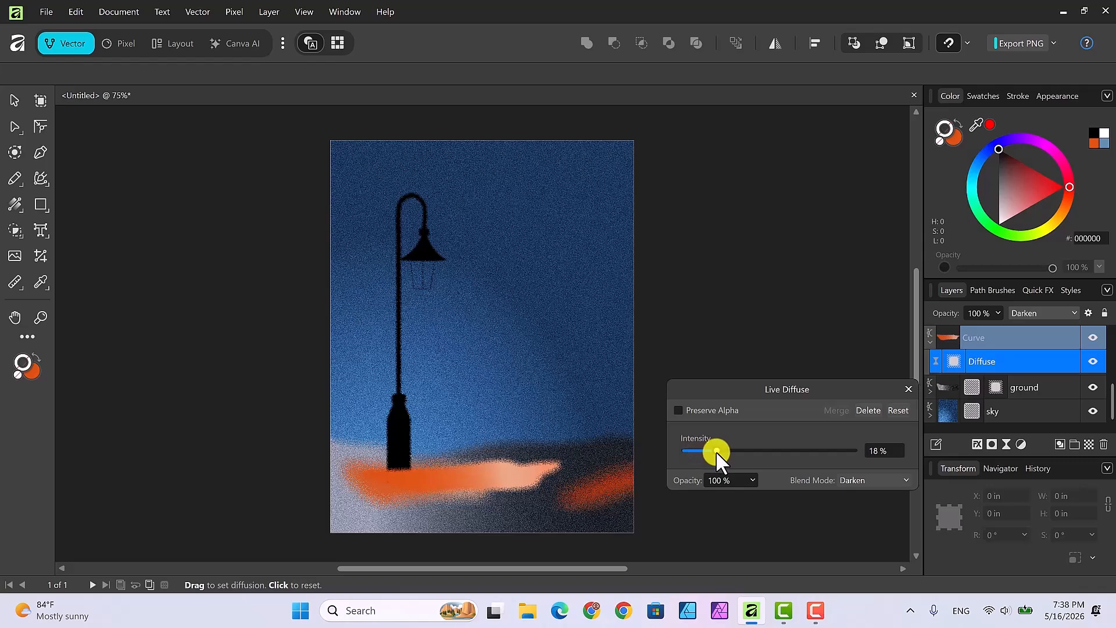
pyautogui.click(908, 385)
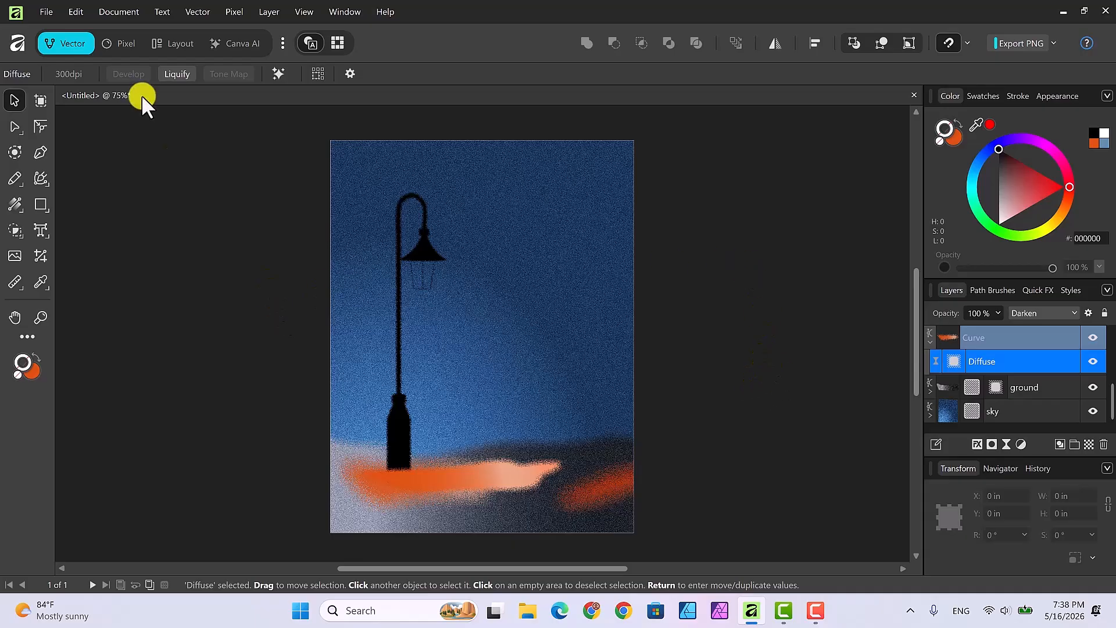
# Step: Place the image kriemer-fall-8386067 on the canvas at about 1.15 in wide
pyautogui.click(47, 12)
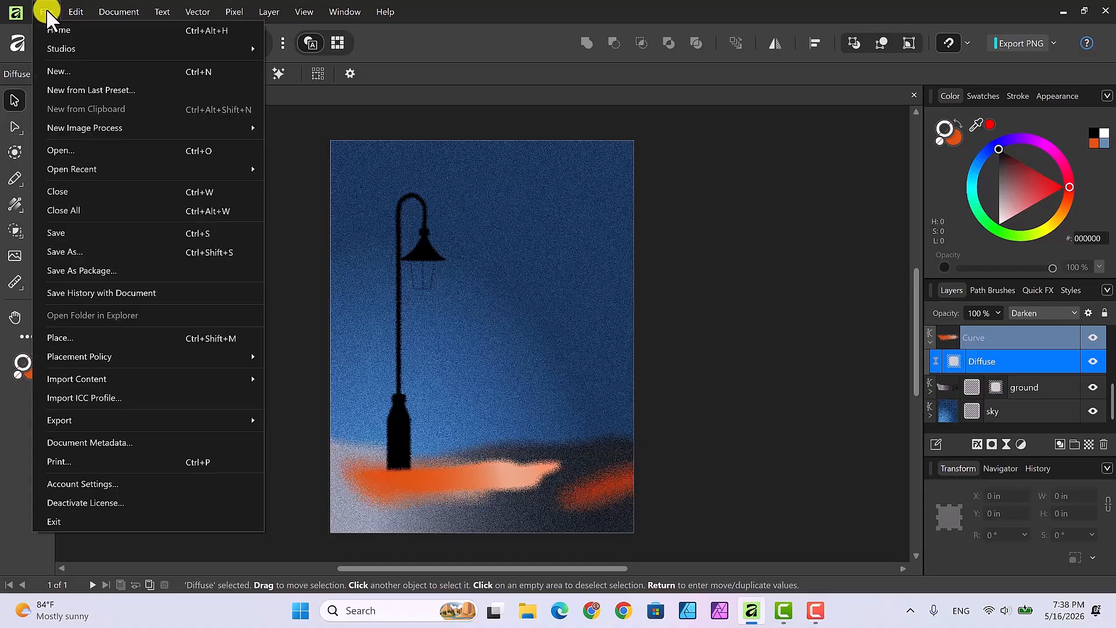
pyautogui.click(94, 337)
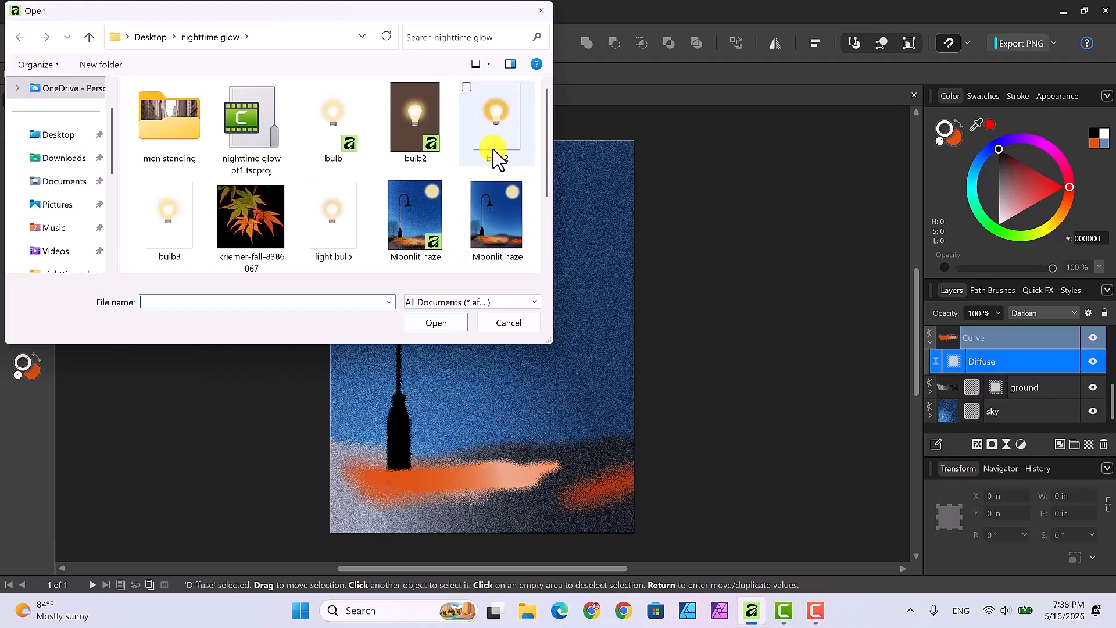
pyautogui.click(251, 233)
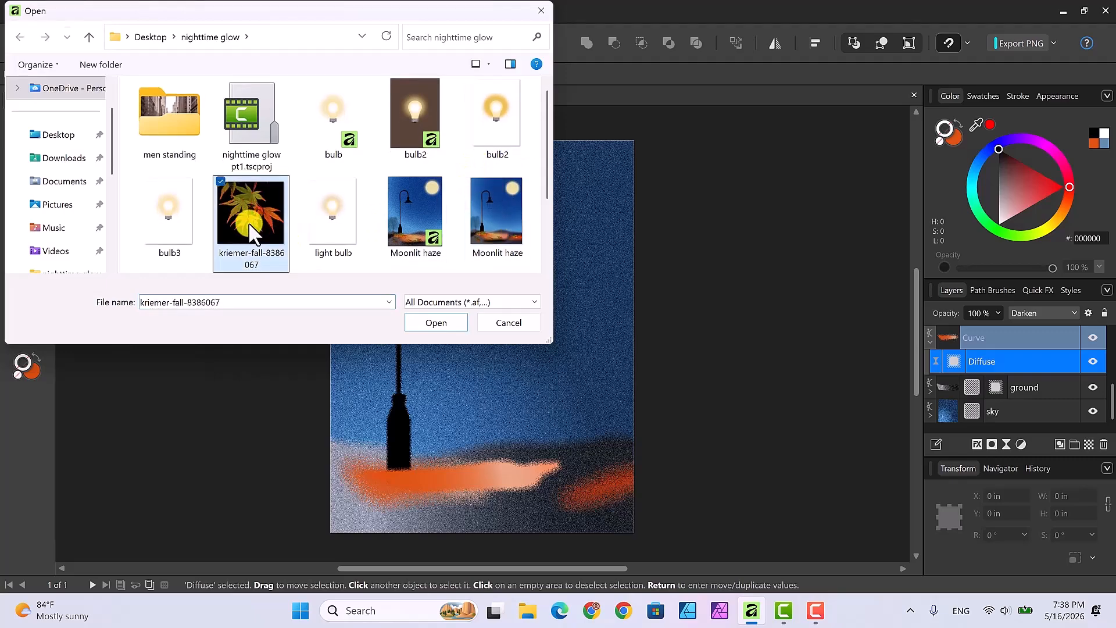
pyautogui.click(430, 322)
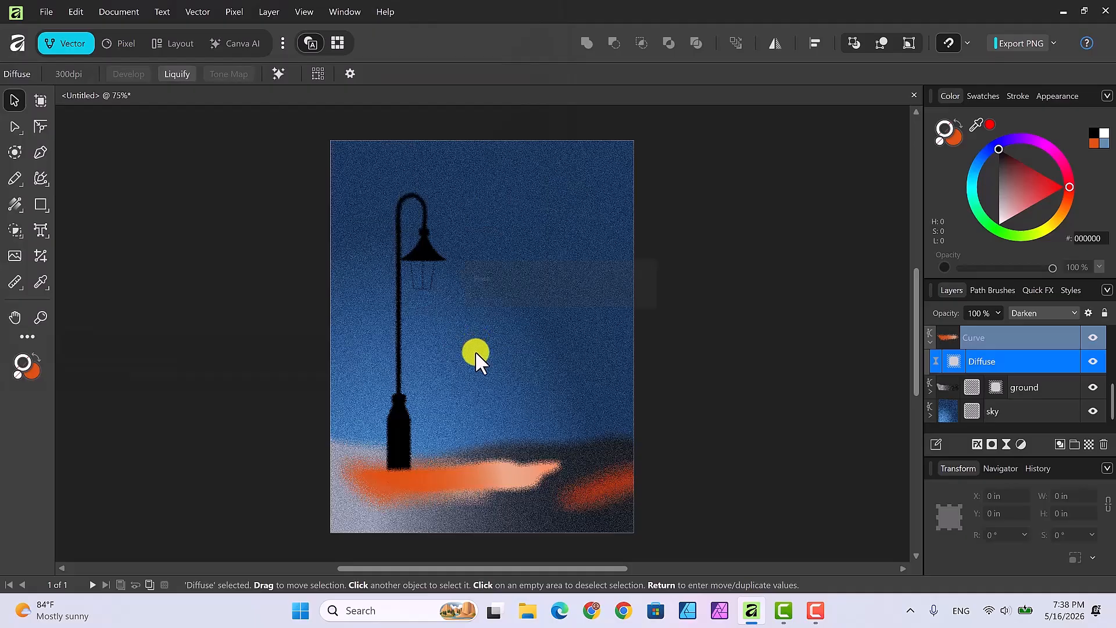
pyautogui.moveTo(476, 351); pyautogui.dragTo(531, 374)
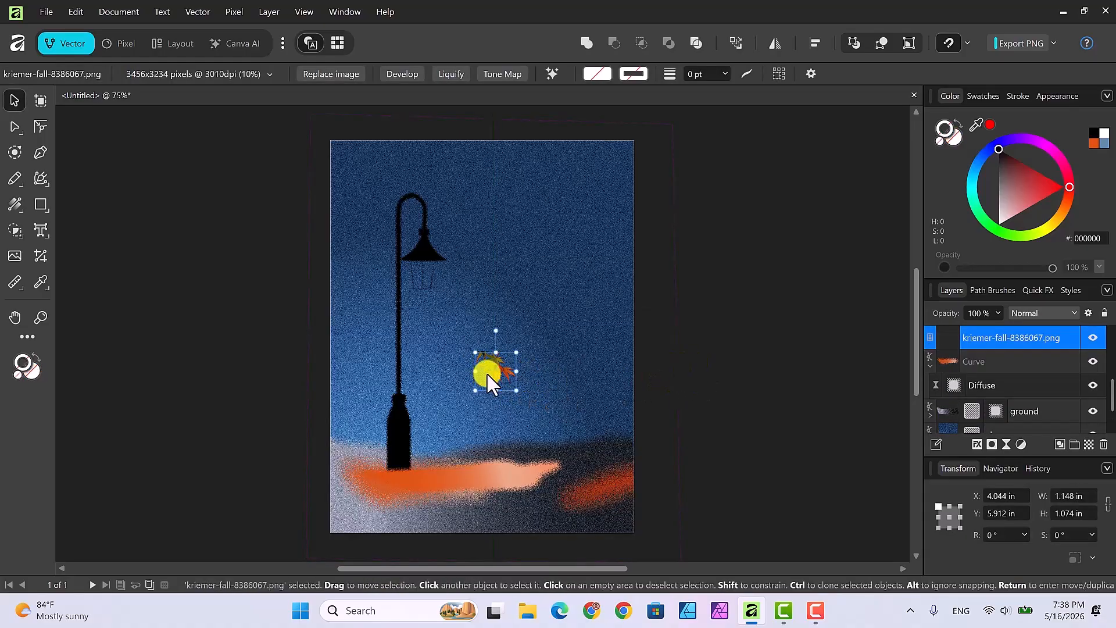
# Step: Bring the leaf image to the top of the layer stack and position it at the left side of the lamp post's base
pyautogui.moveTo(491, 370); pyautogui.dragTo(375, 469)
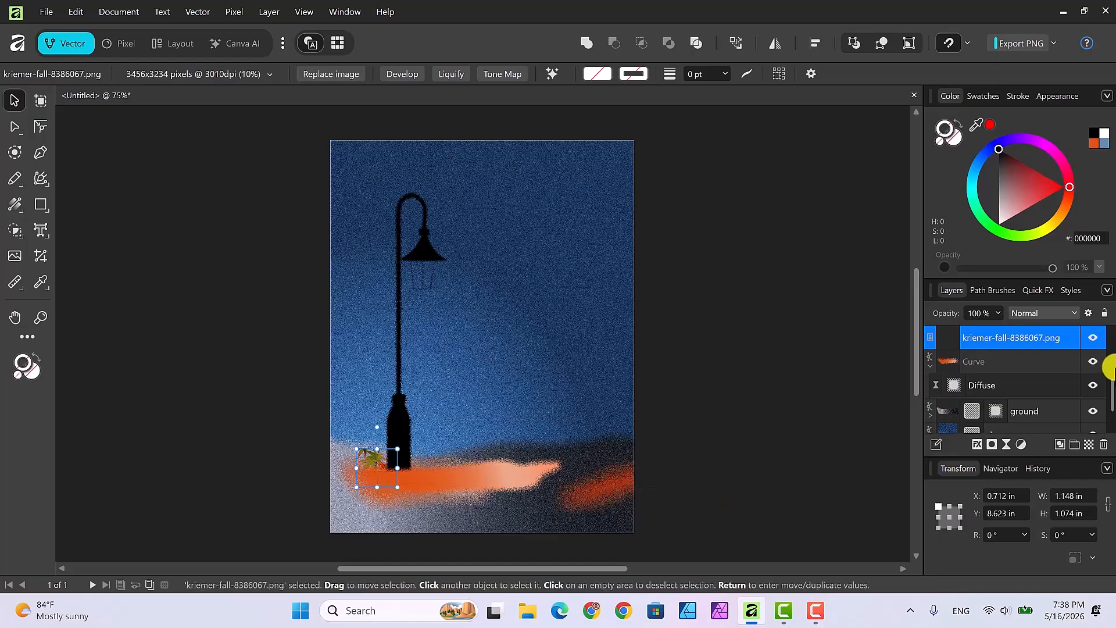
pyautogui.scroll(2, 1110, 377)
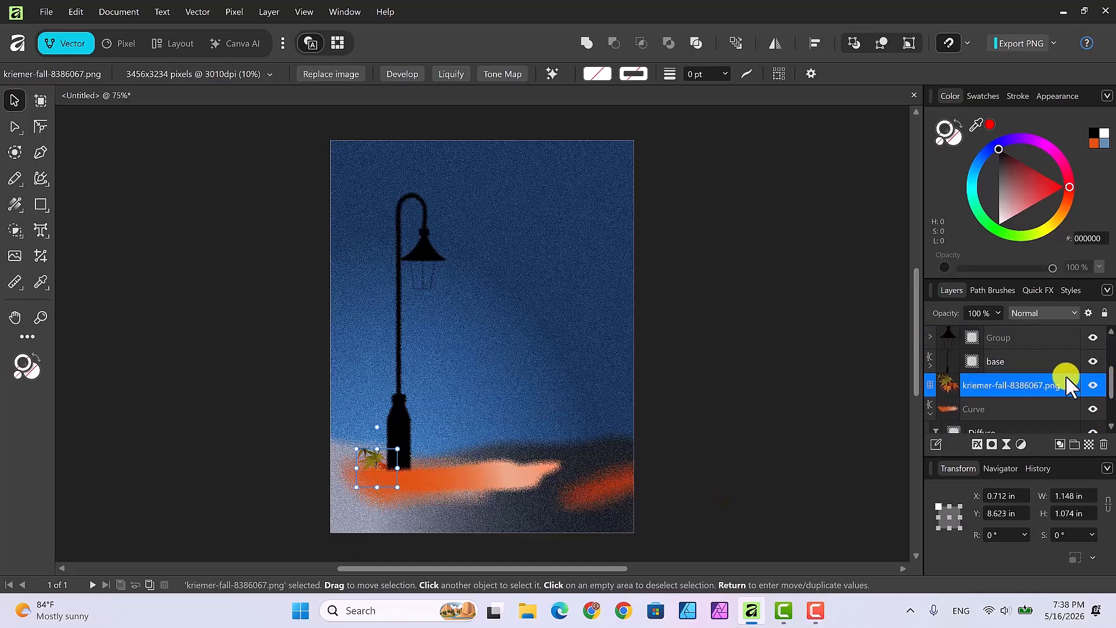
pyautogui.moveTo(1047, 382); pyautogui.dragTo(1055, 316)
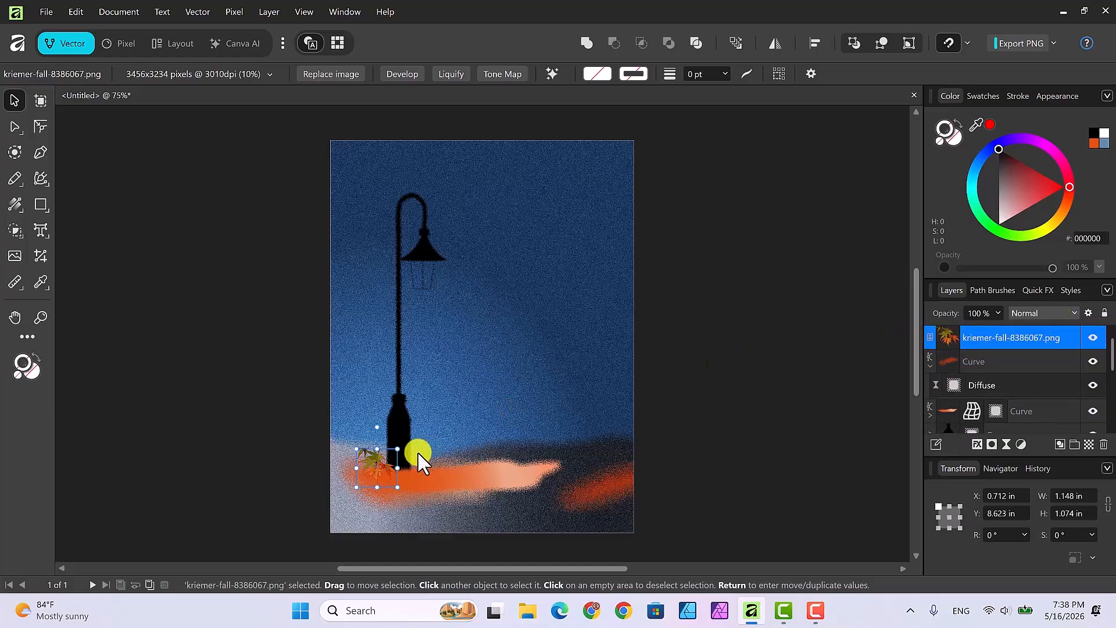
pyautogui.moveTo(375, 464); pyautogui.dragTo(384, 459)
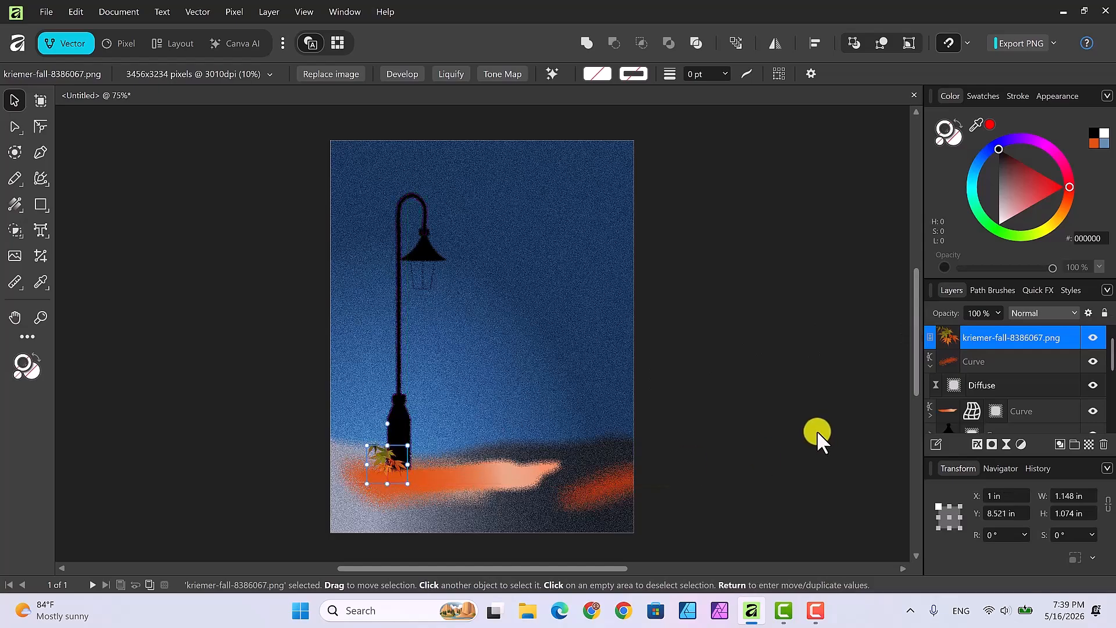
# Step: Duplicate the leaf image several times in place
pyautogui.hotkey('ctrl', 'j')
pyautogui.hotkey('ctrl', 'j')
pyautogui.hotkey('ctrl', 'j')
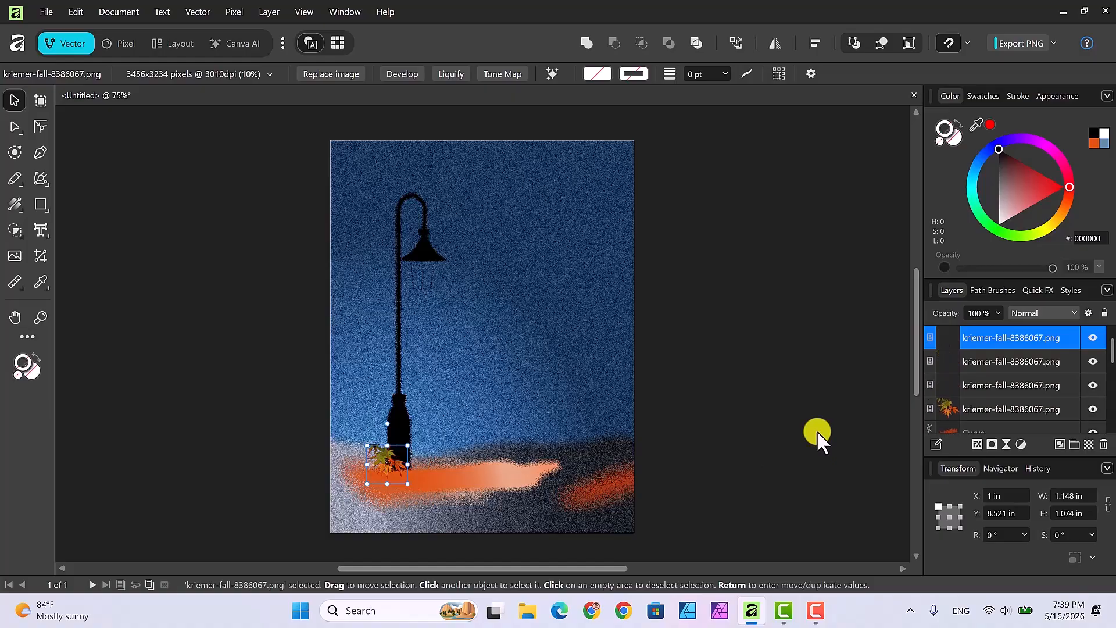
pyautogui.hotkey('ctrl', 'j')
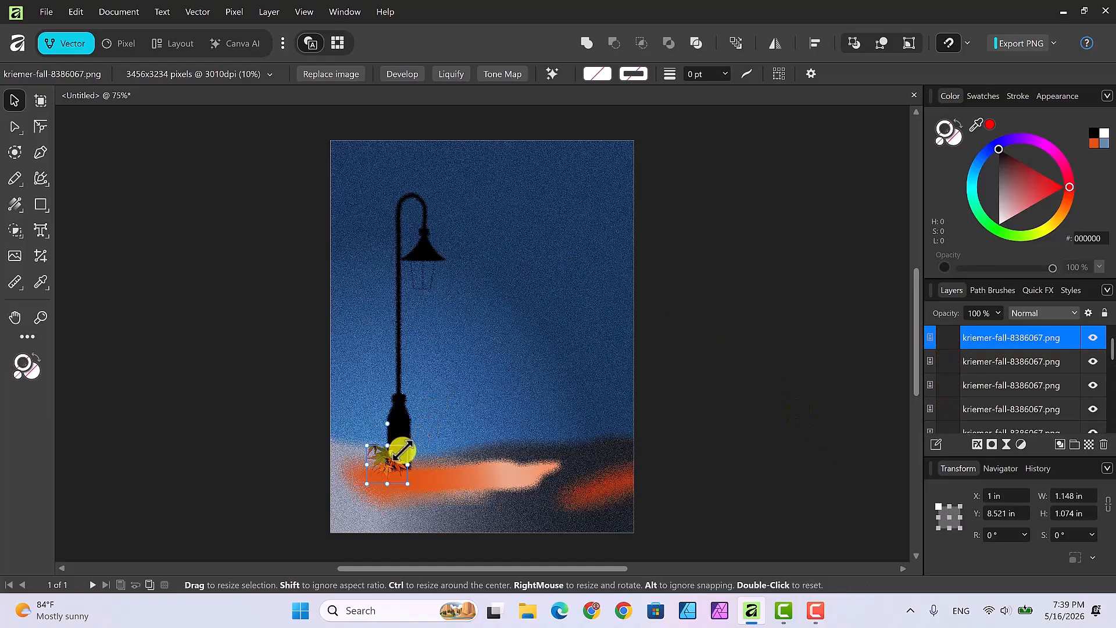
# Step: Spread the leaf copies around the lamp base, the lower-left ground, the lower middle and the right orange shape, leaving nothing selected
pyautogui.moveTo(389, 459); pyautogui.dragTo(602, 476)
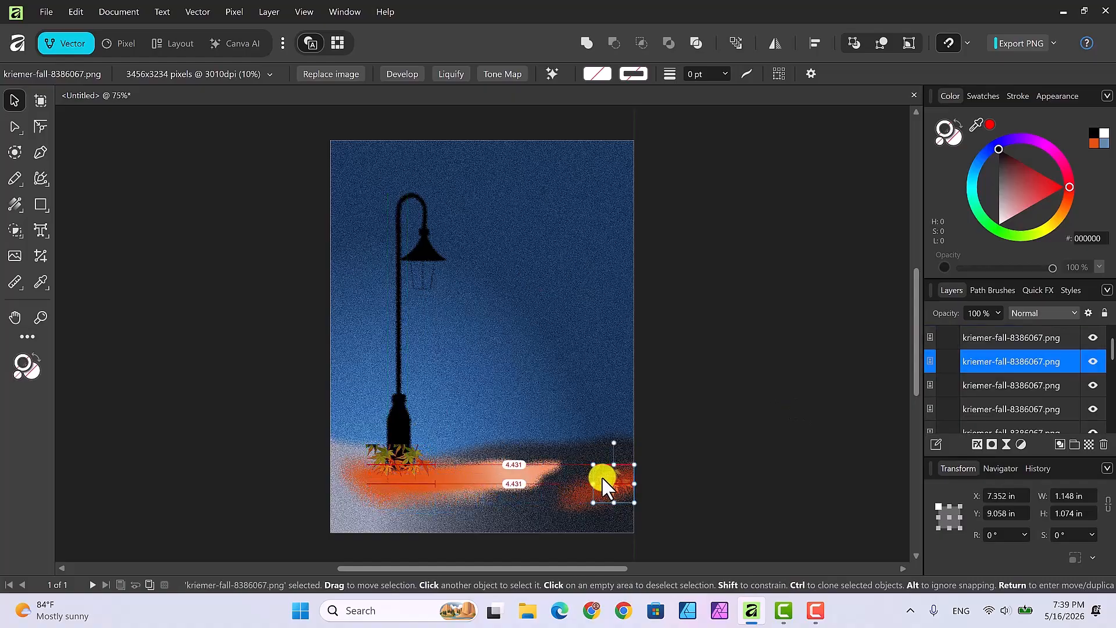
pyautogui.click(379, 459)
pyautogui.moveTo(379, 459); pyautogui.dragTo(372, 495)
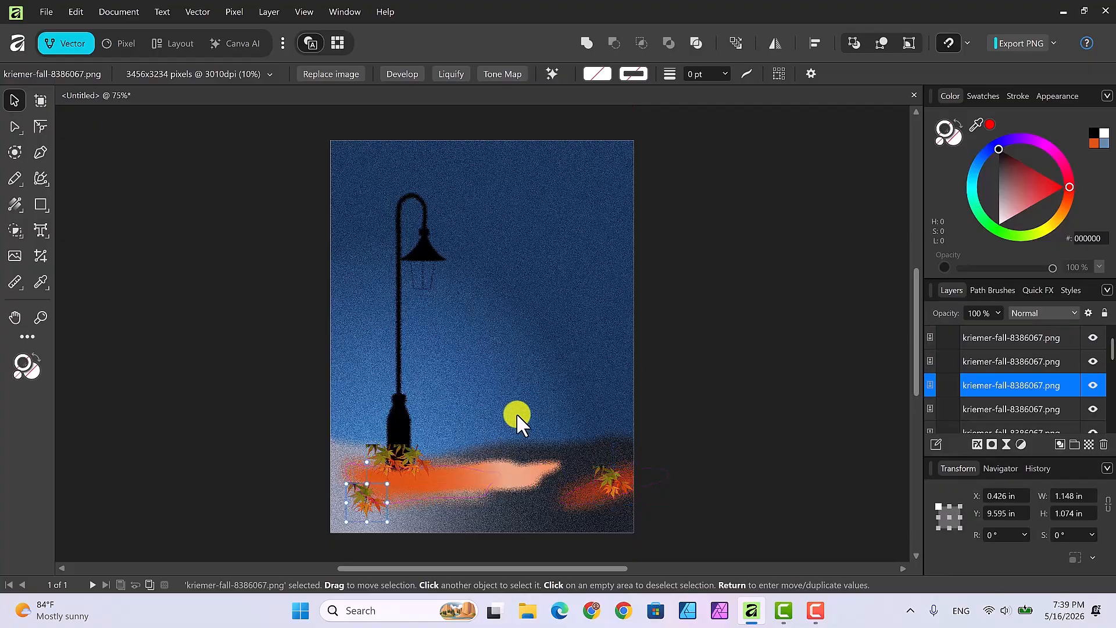
pyautogui.click(383, 458)
pyautogui.moveTo(412, 480)
pyautogui.mouseDown()
pyautogui.moveTo(485, 497)
pyautogui.moveTo(382, 457)
pyautogui.moveTo(382, 481)
pyautogui.moveTo(399, 467)
pyautogui.mouseUp()
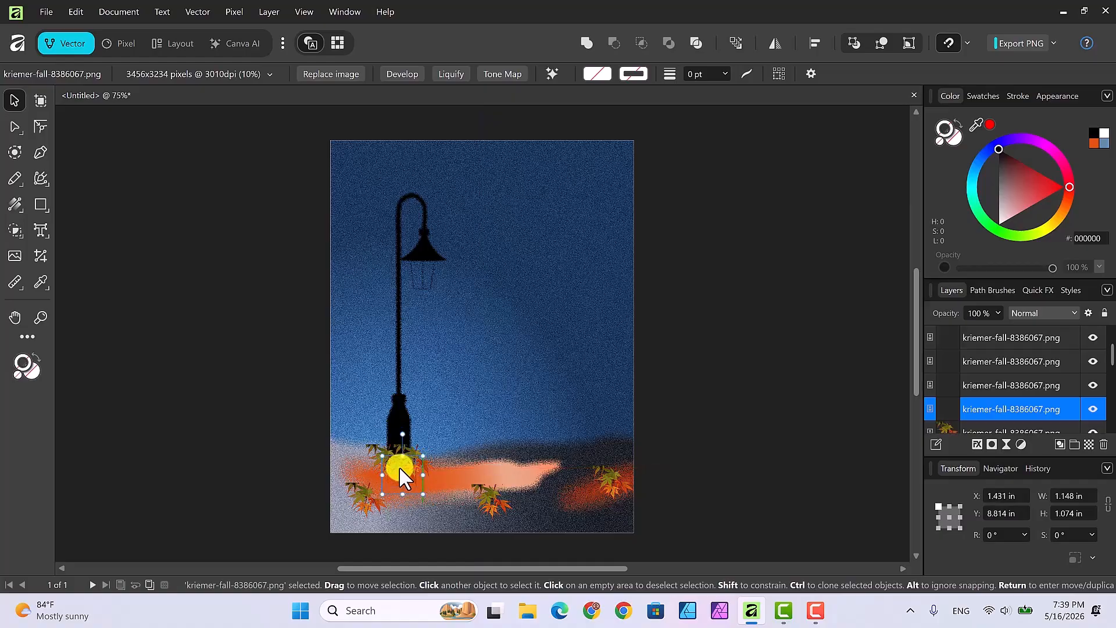
pyautogui.click(757, 374)
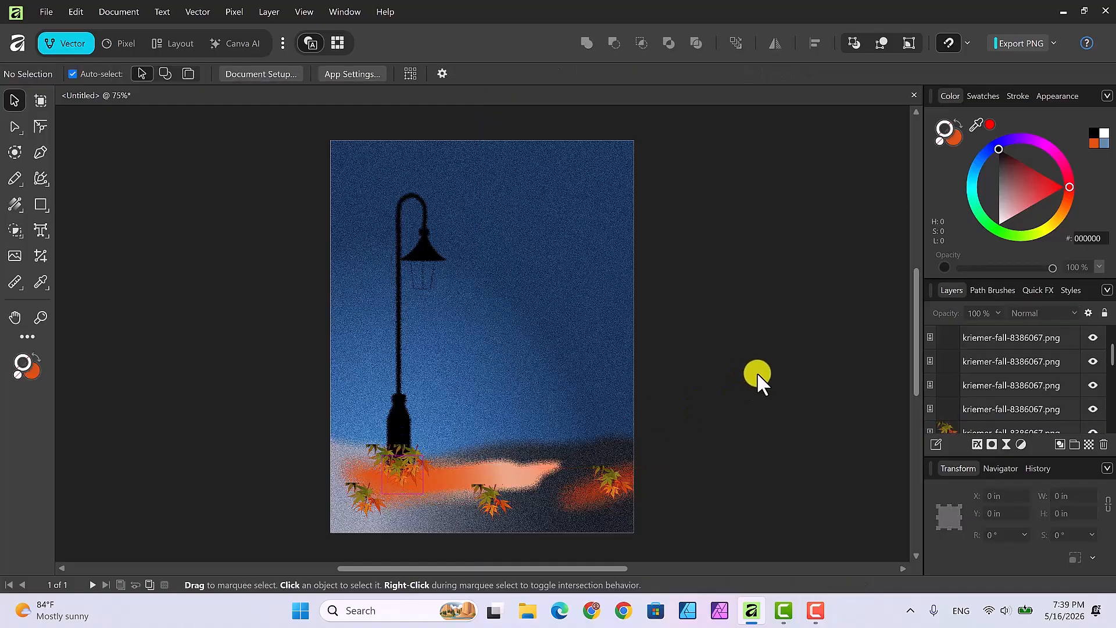
# Step: Nudge the leaf image at the left side of the lamp base slightly downward and deselect it
pyautogui.click(379, 454)
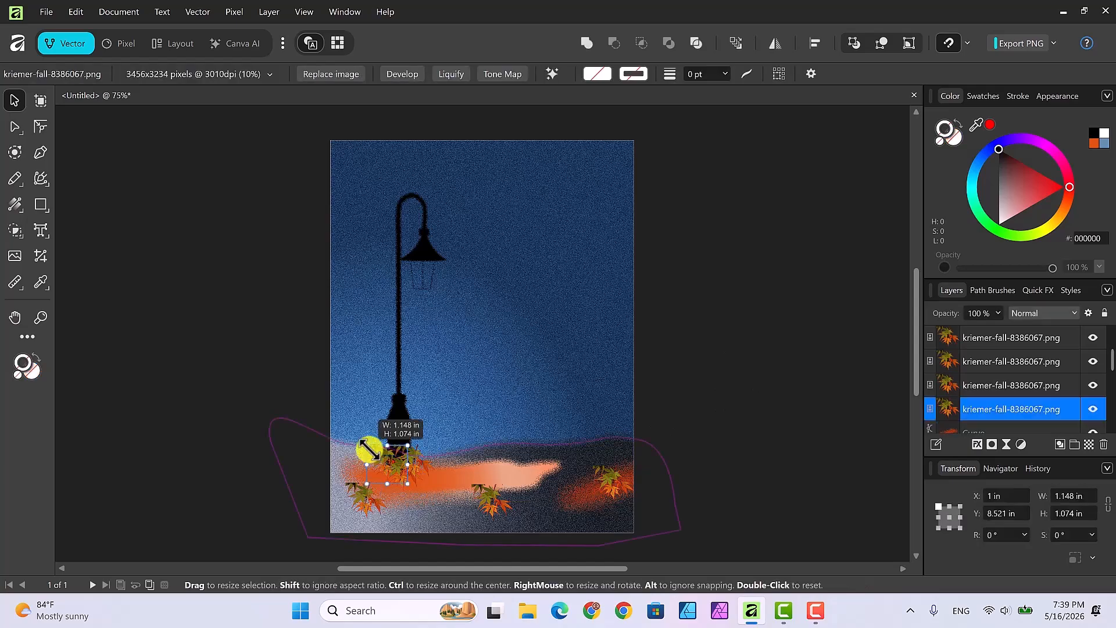
pyautogui.moveTo(375, 445); pyautogui.dragTo(368, 451)
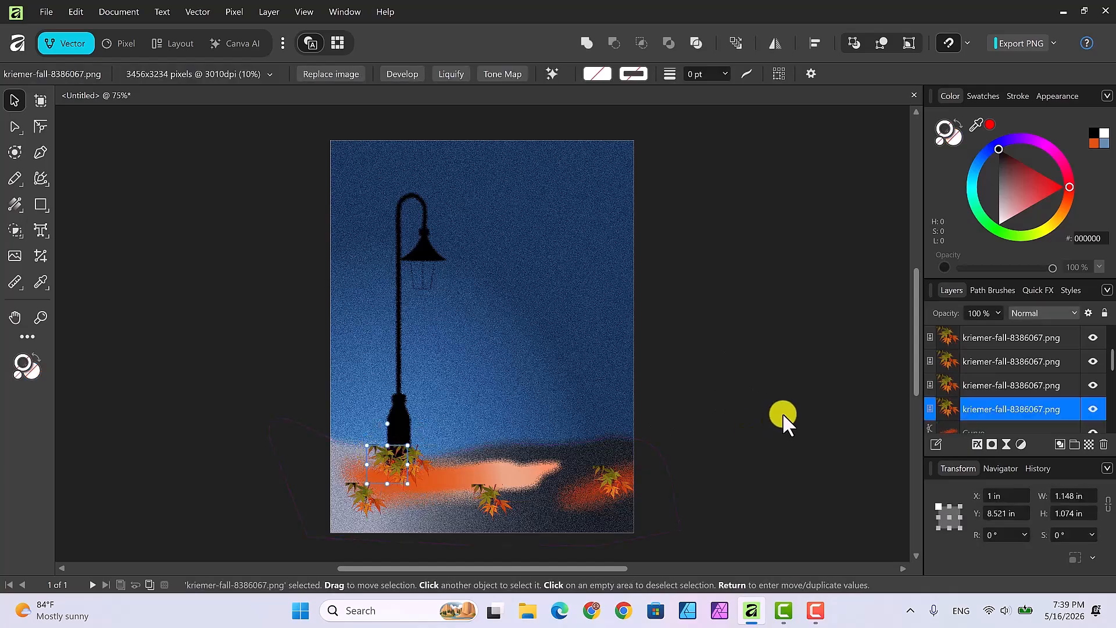
pyautogui.press('Down')
pyautogui.click(777, 410)
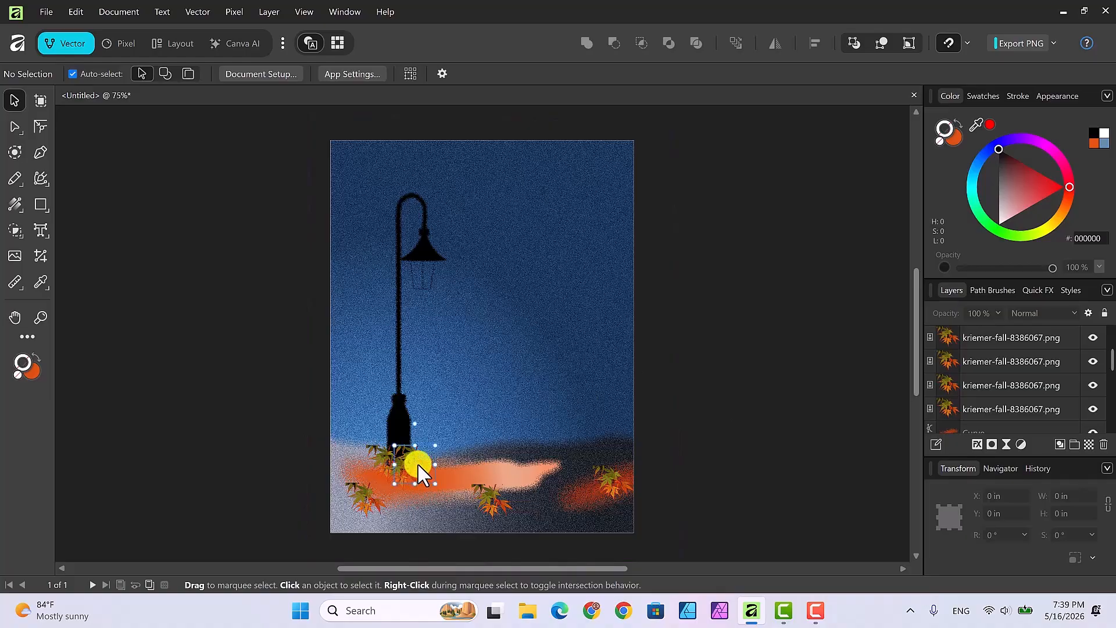
# Step: Mesh-warp the leaf image at the right side of the lamp base, pulling its lower-right corner outward and its upper-left corner slightly inward
pyautogui.click(417, 463)
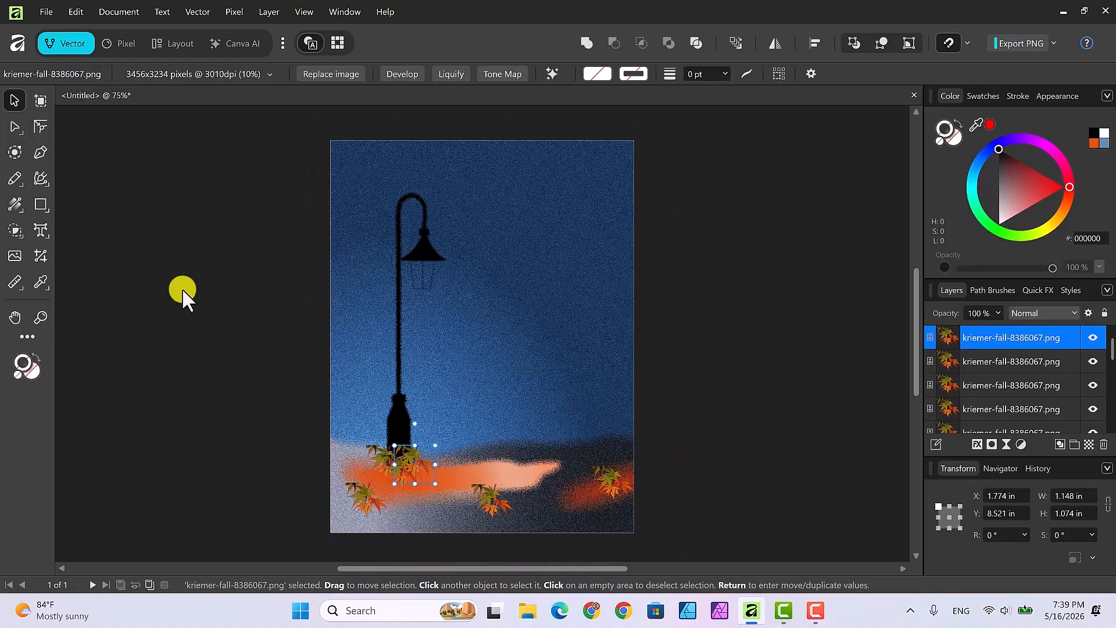
pyautogui.click(127, 41)
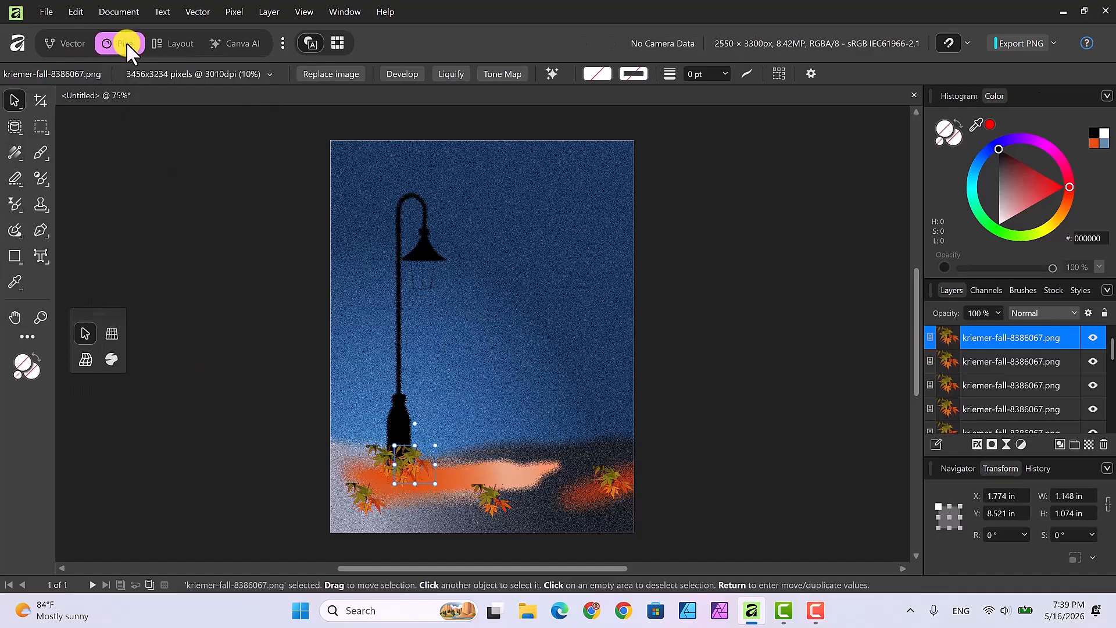
pyautogui.click(83, 359)
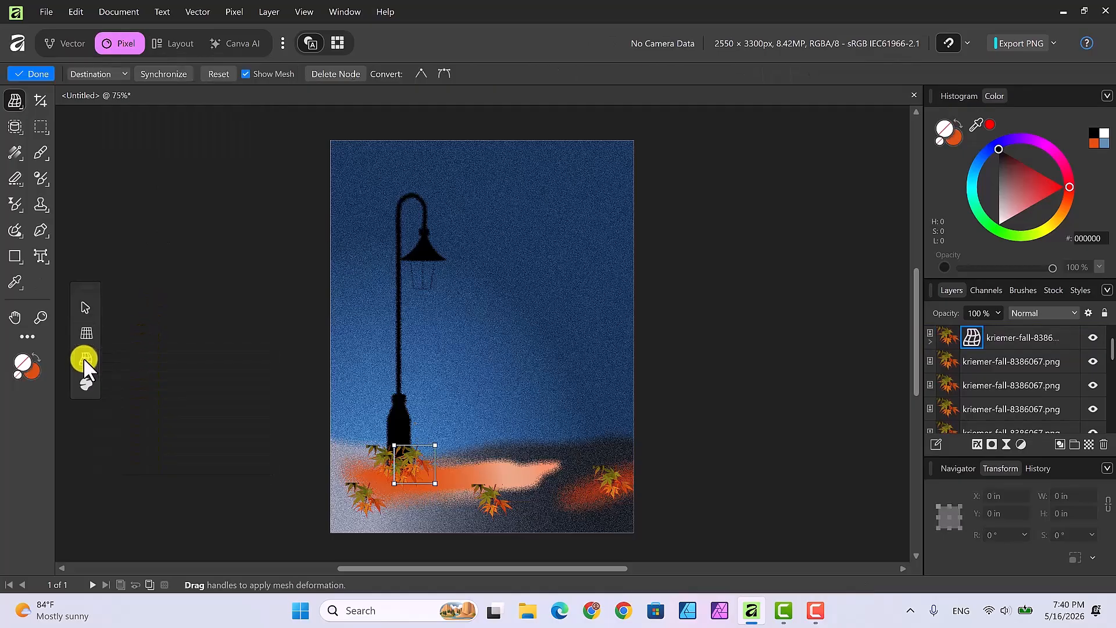
pyautogui.click(435, 483)
pyautogui.moveTo(434, 483); pyautogui.dragTo(453, 480)
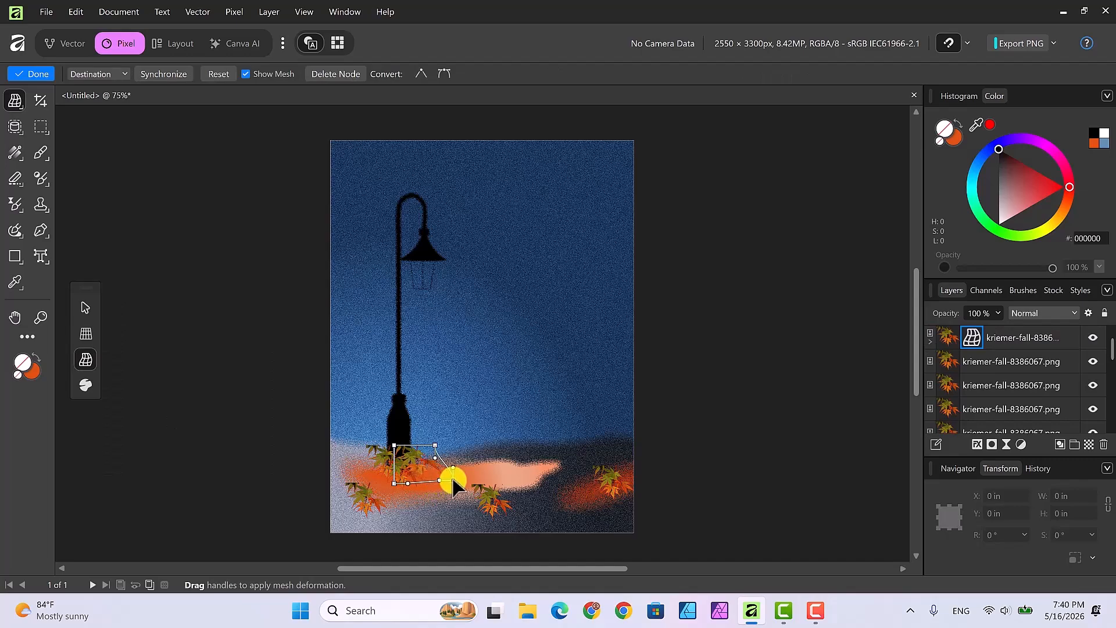
pyautogui.click(395, 446)
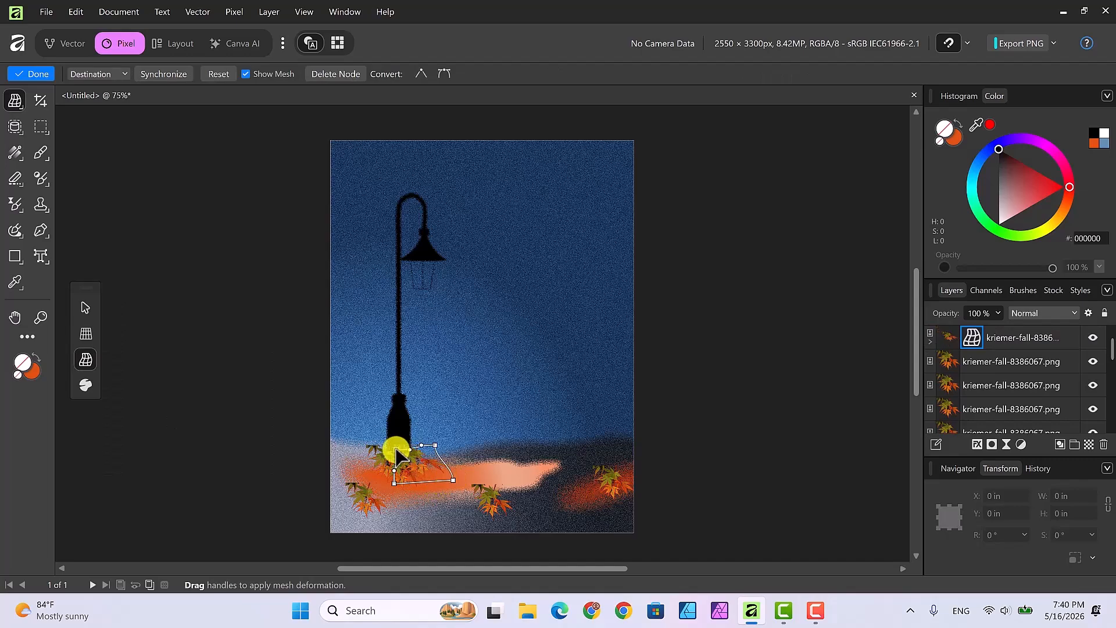
pyautogui.moveTo(396, 451); pyautogui.dragTo(399, 454)
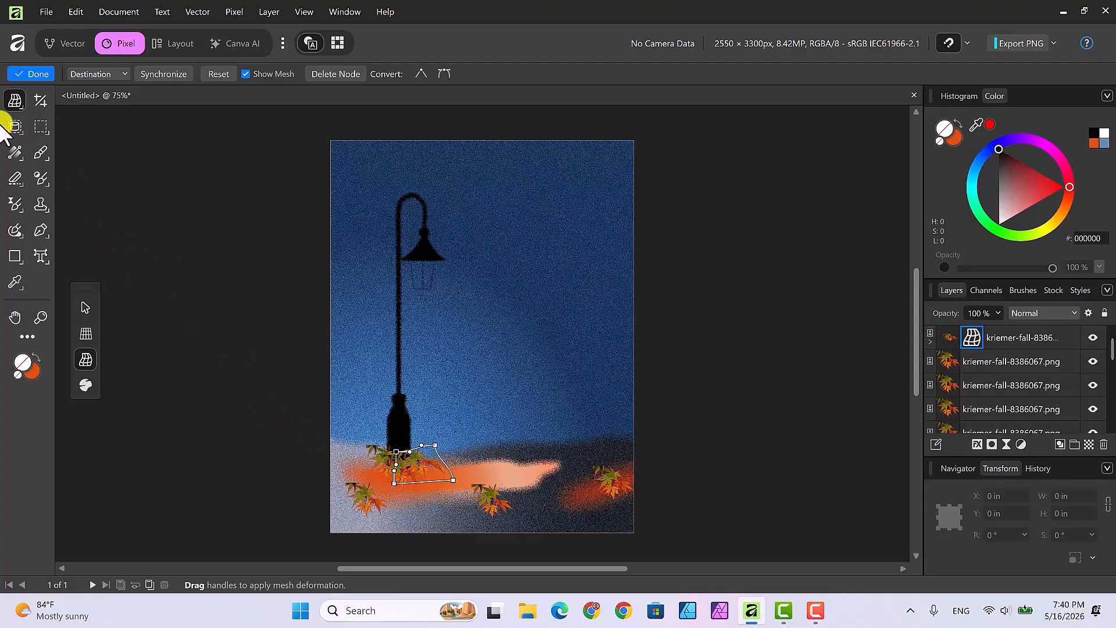
pyautogui.click(84, 307)
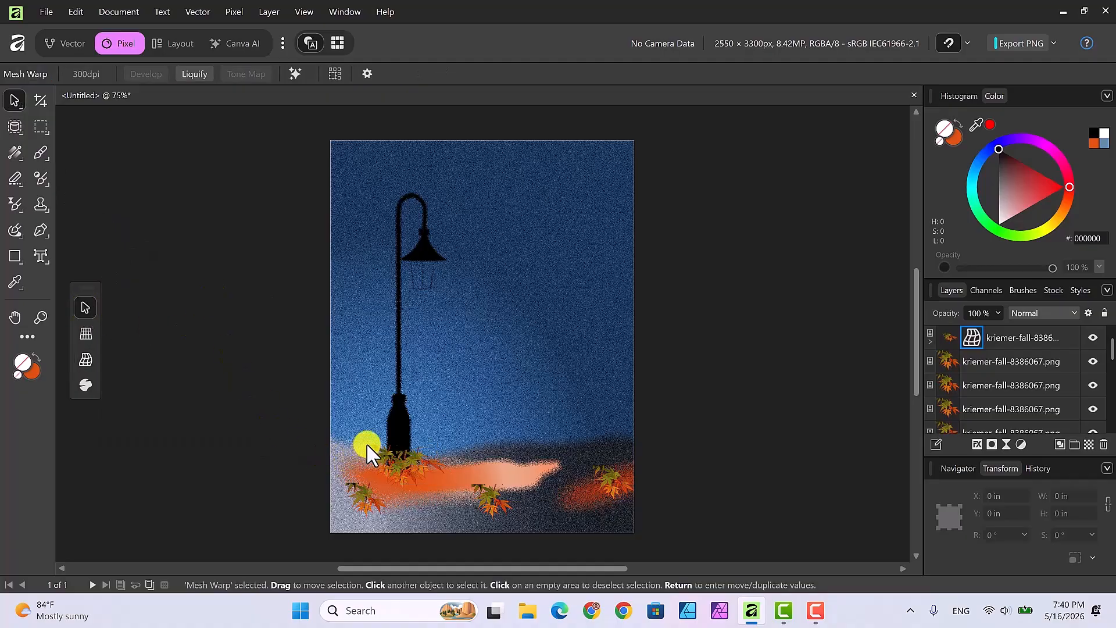
# Step: Mesh-warp the leaf image at the left side of the lamp base by pulling its upper-left corner outward and down
pyautogui.click(370, 447)
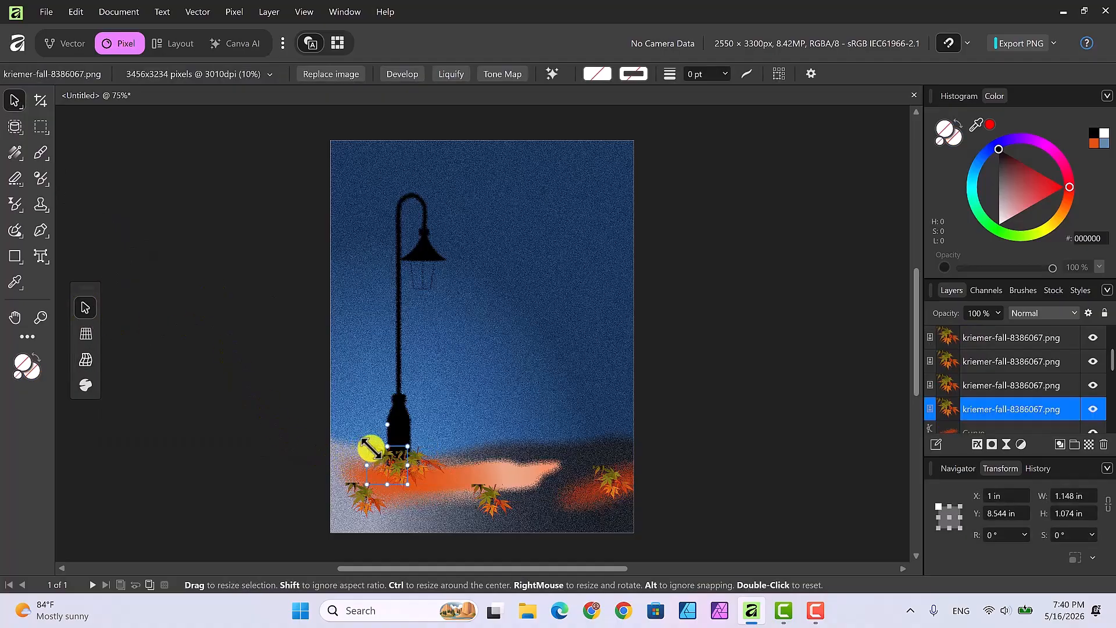
pyautogui.click(85, 357)
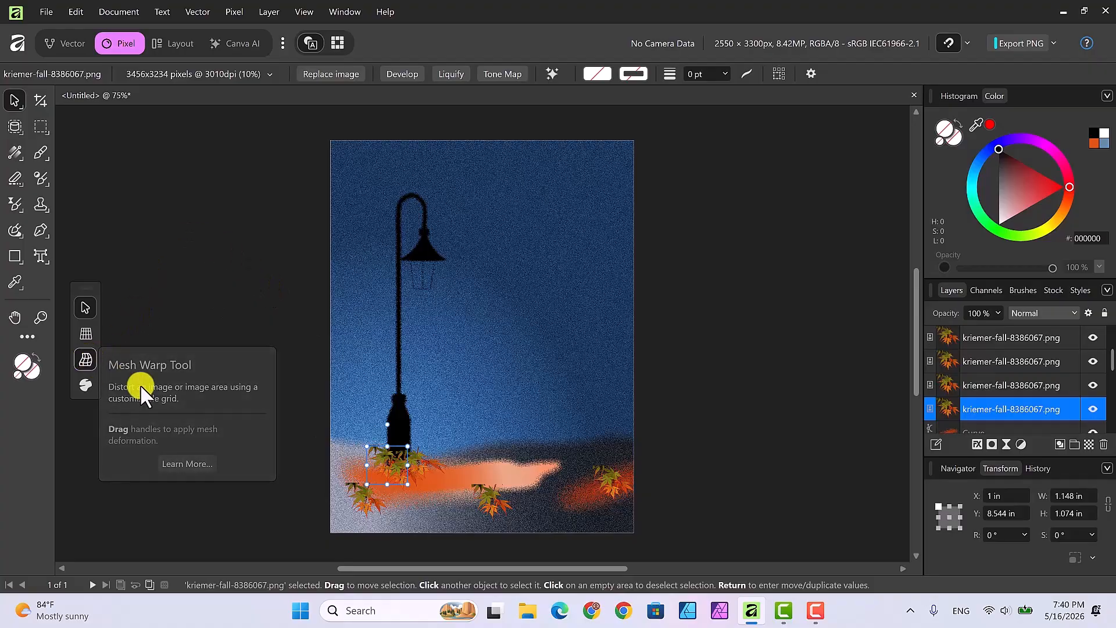
pyautogui.click(367, 446)
pyautogui.moveTo(366, 446); pyautogui.dragTo(354, 454)
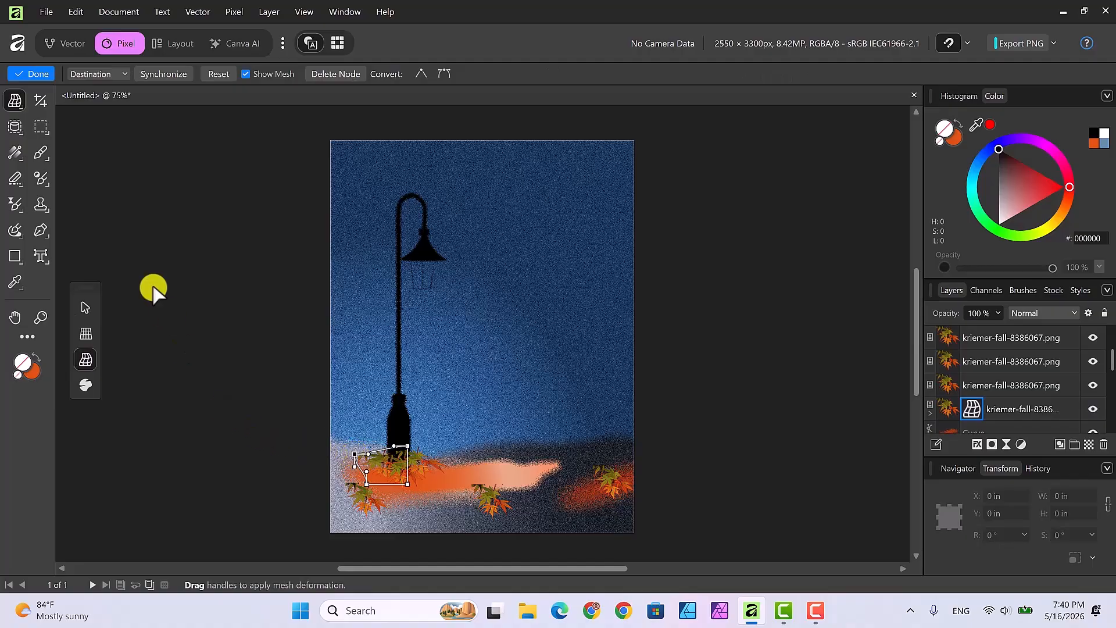
pyautogui.click(85, 307)
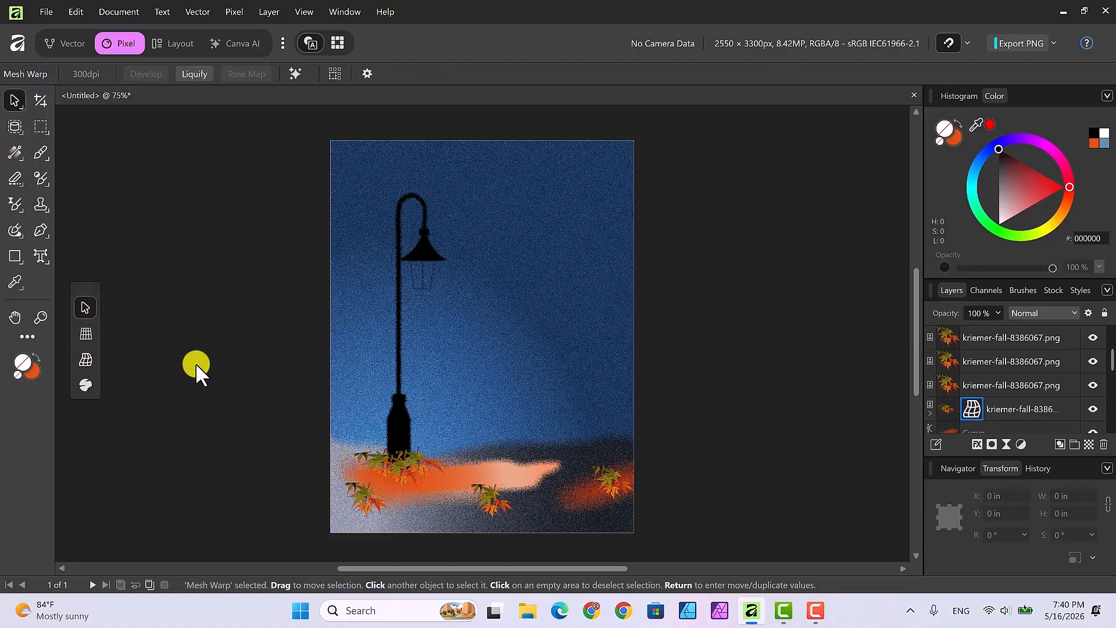
# Step: Rotate the leaf image on the lower-left ground to about 28° and deselect it
pyautogui.click(365, 494)
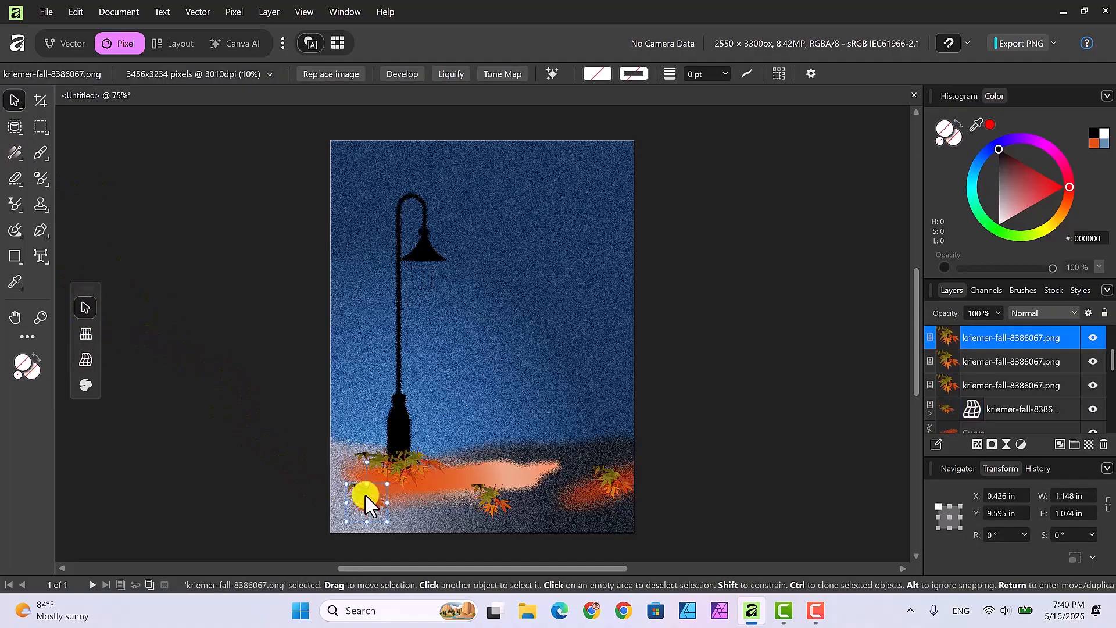
pyautogui.moveTo(370, 465); pyautogui.dragTo(349, 455)
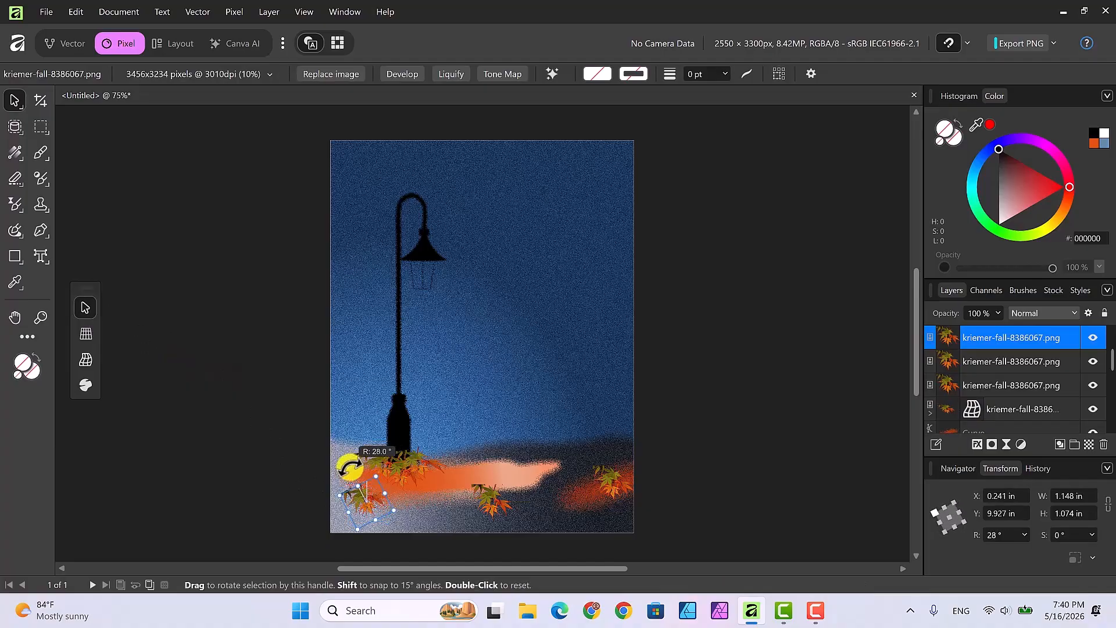
pyautogui.click(251, 430)
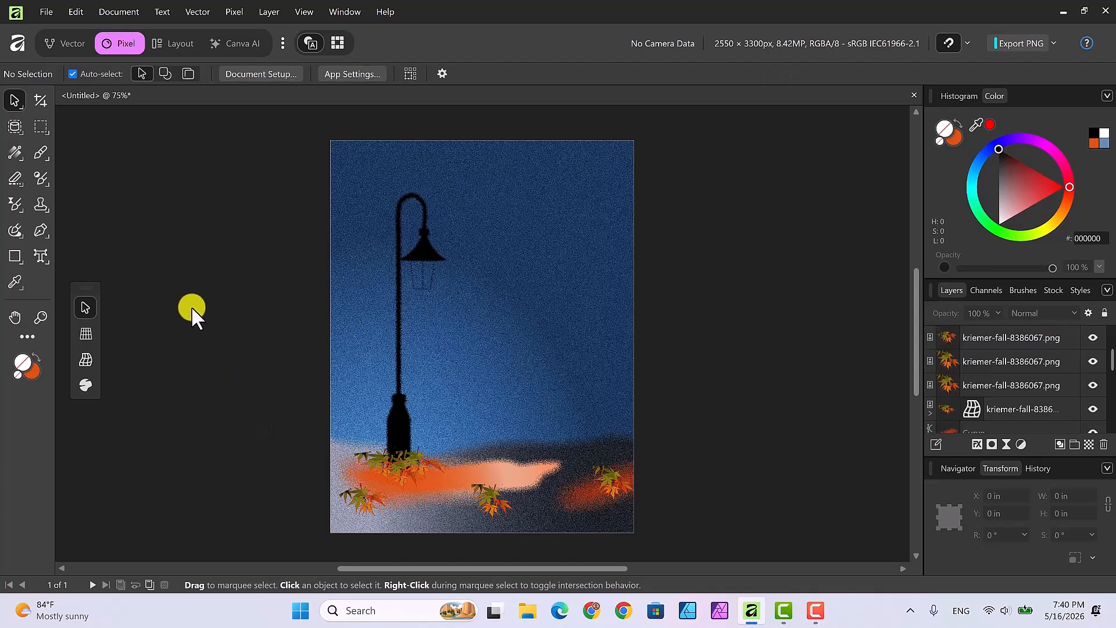
# Step: Mesh-warp the leaf image on the lower-left ground by pulling its lower-right corner outward and slightly up
pyautogui.click(351, 491)
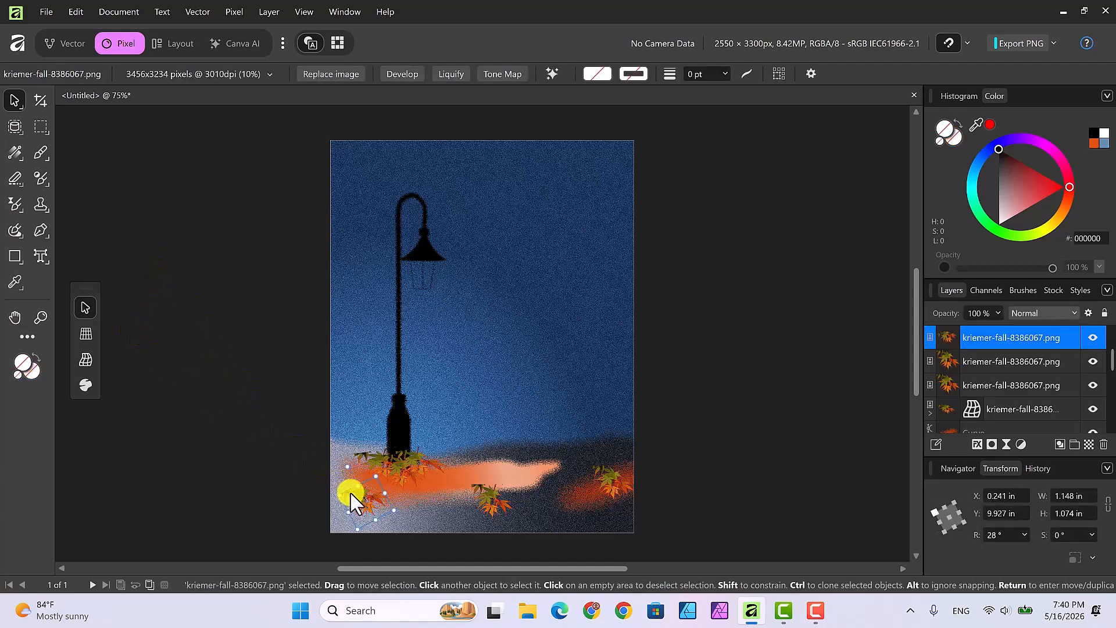
pyautogui.click(90, 358)
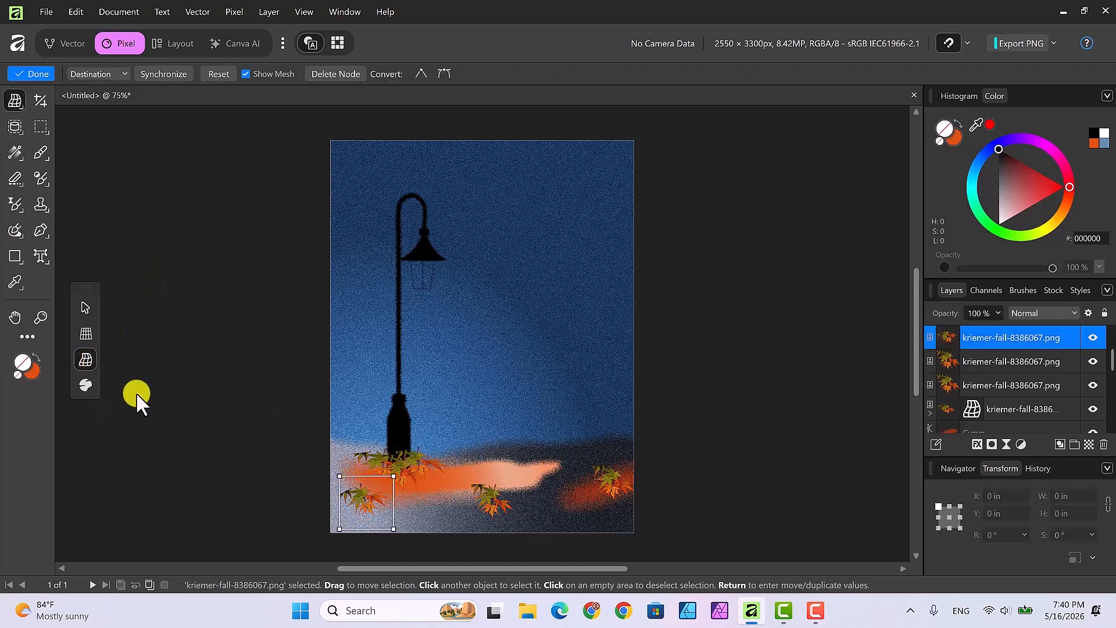
pyautogui.moveTo(393, 530); pyautogui.dragTo(434, 512)
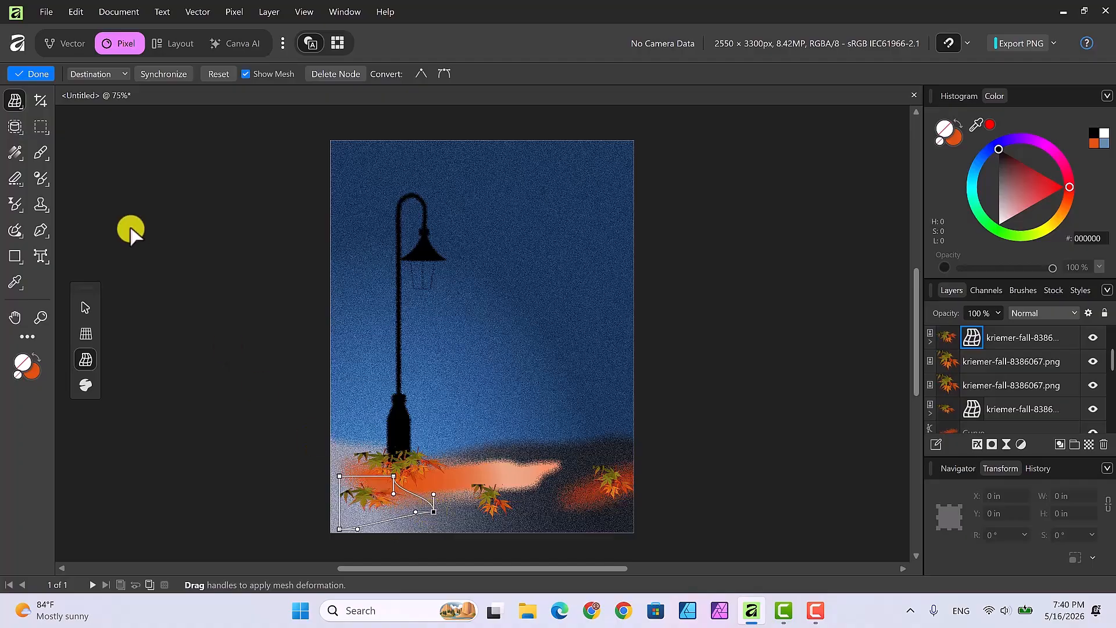
pyautogui.click(84, 306)
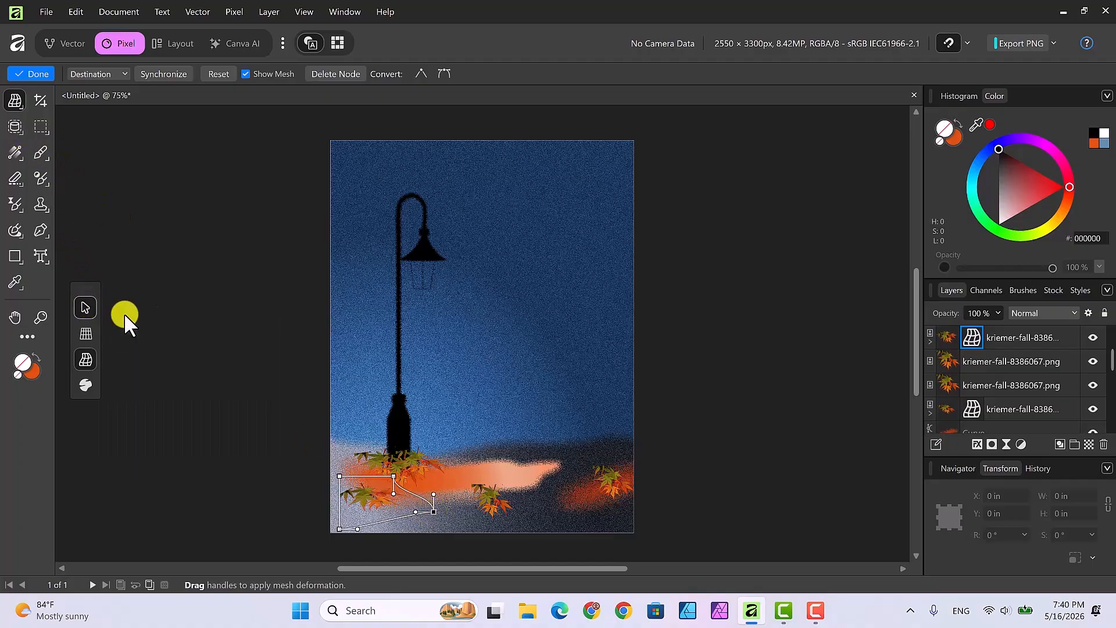
# Step: Mesh-warp the lower-middle leaf image, pulling its upper-right corner slightly outward and its lower-left corner far outward and up
pyautogui.click(495, 496)
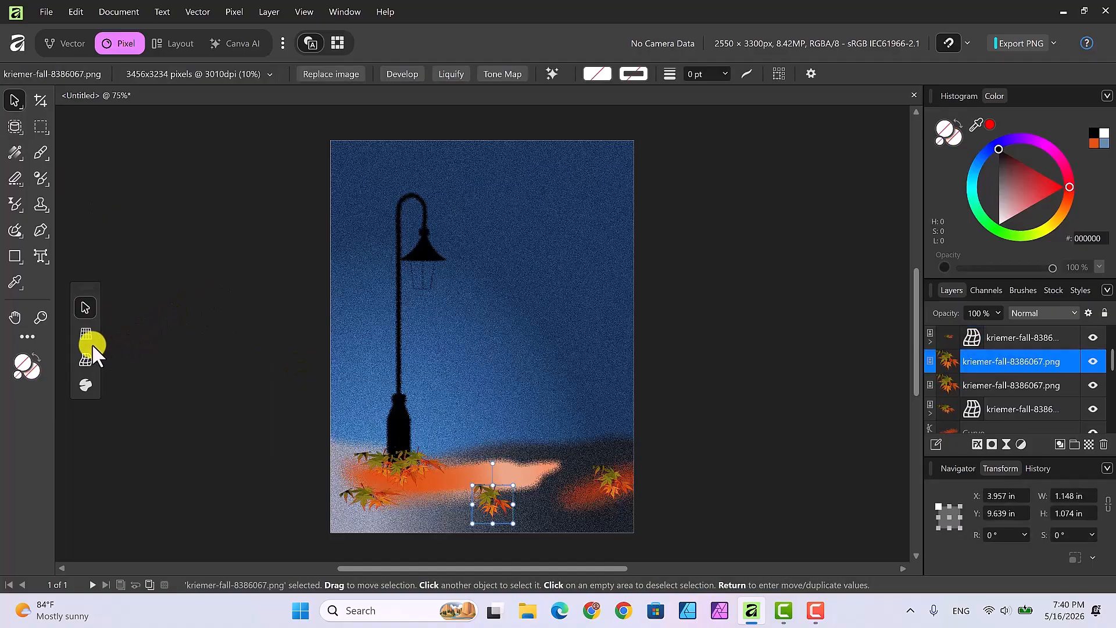
pyautogui.click(86, 357)
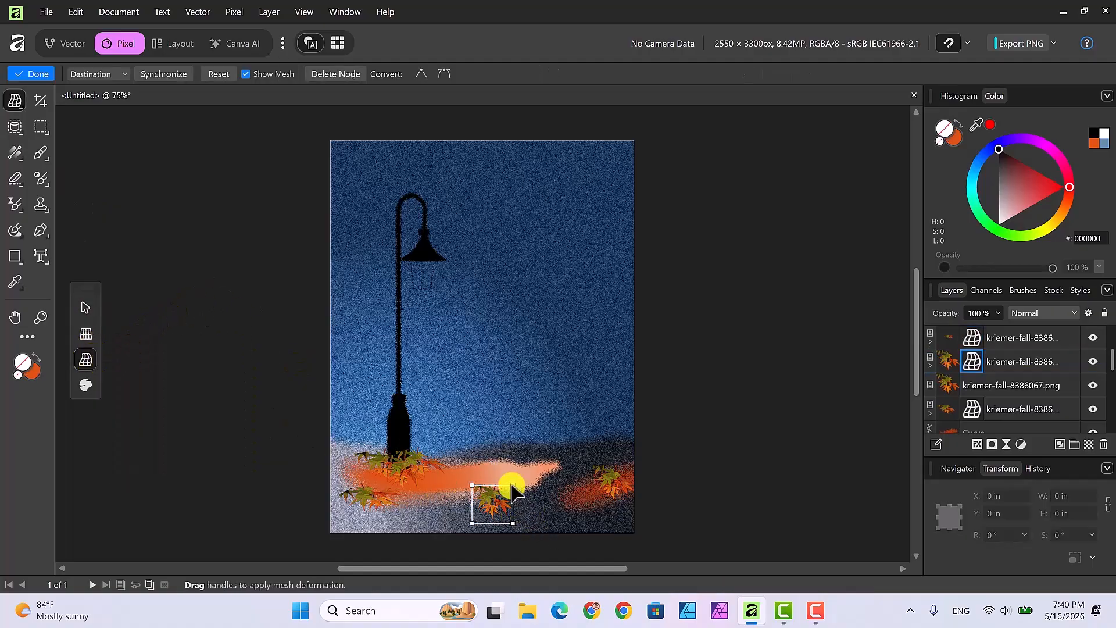
pyautogui.moveTo(513, 484); pyautogui.dragTo(524, 486)
pyautogui.moveTo(472, 524); pyautogui.dragTo(418, 507)
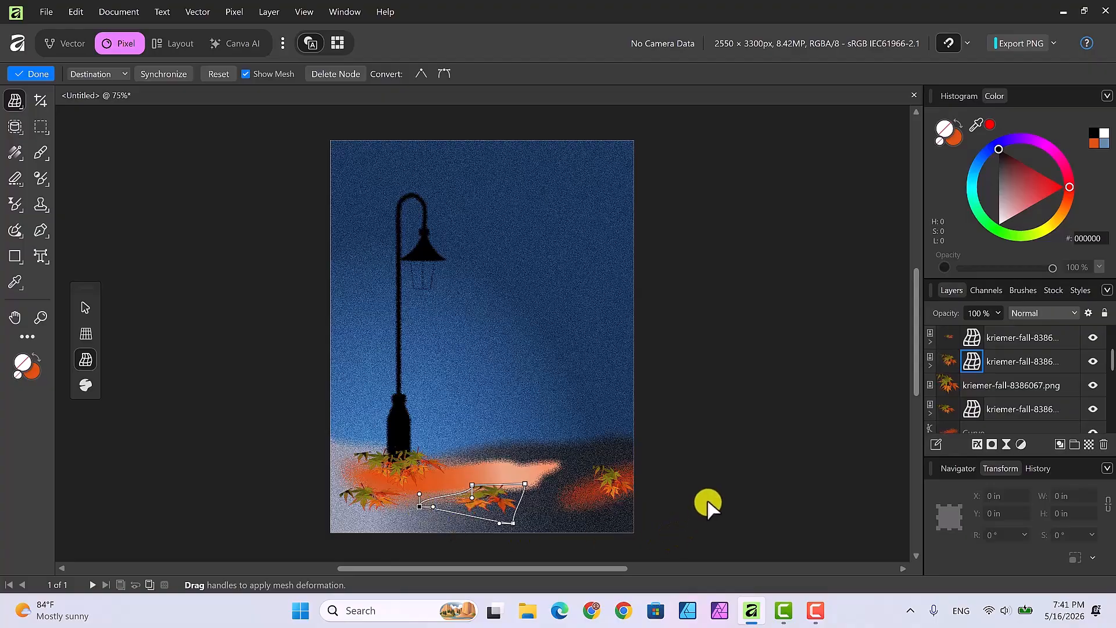
pyautogui.click(87, 307)
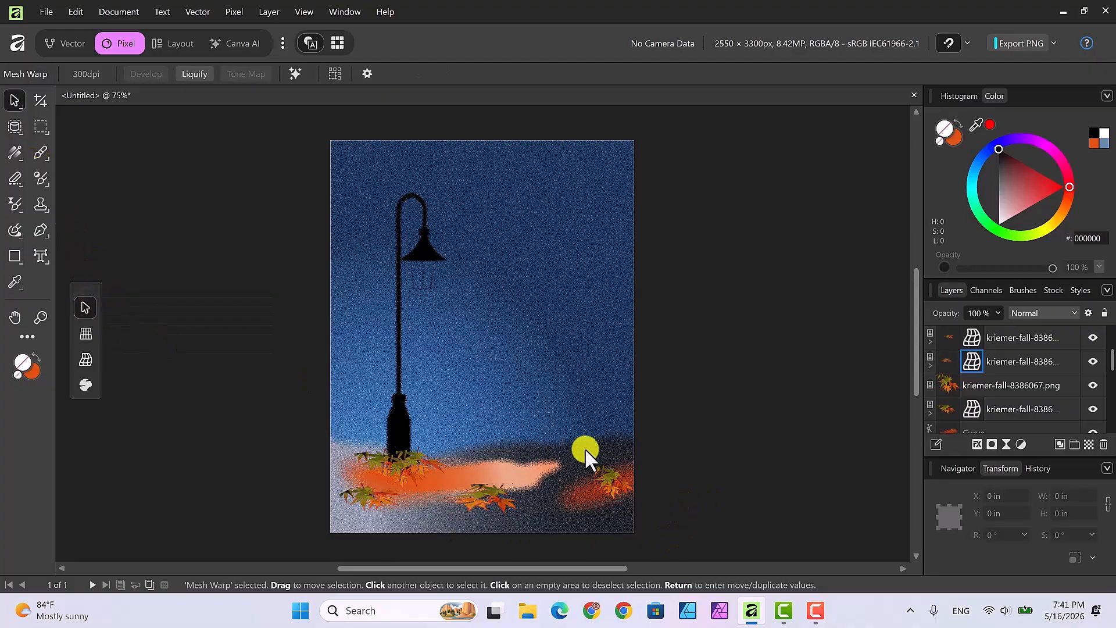
# Step: Mesh-warp the leaf image on the right orange shape by pulling its upper-left corner outward and down
pyautogui.click(608, 474)
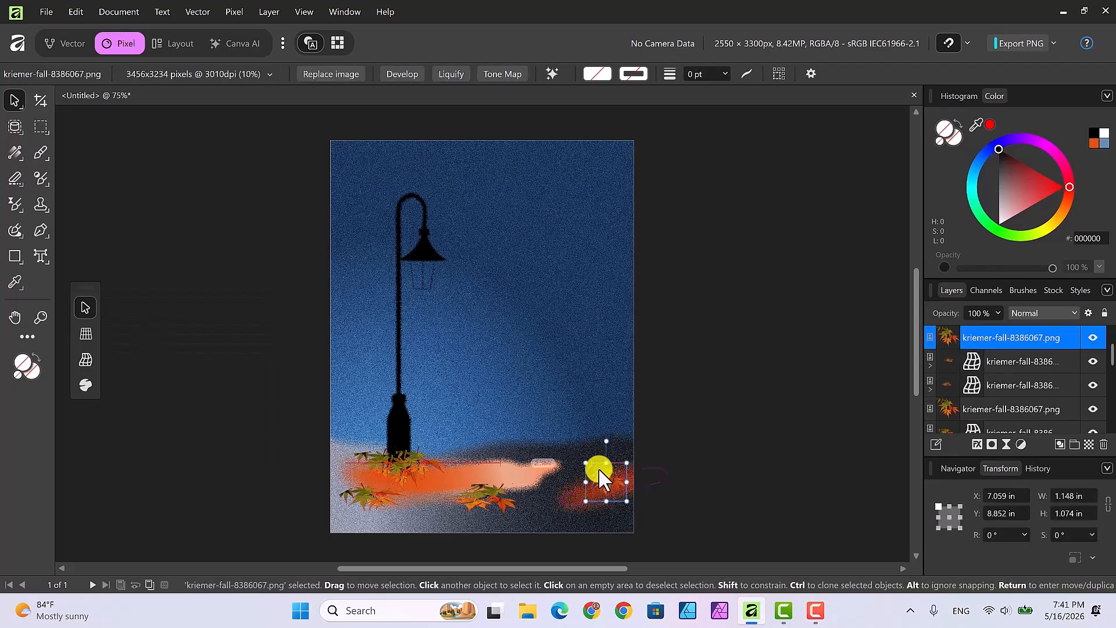
pyautogui.click(88, 358)
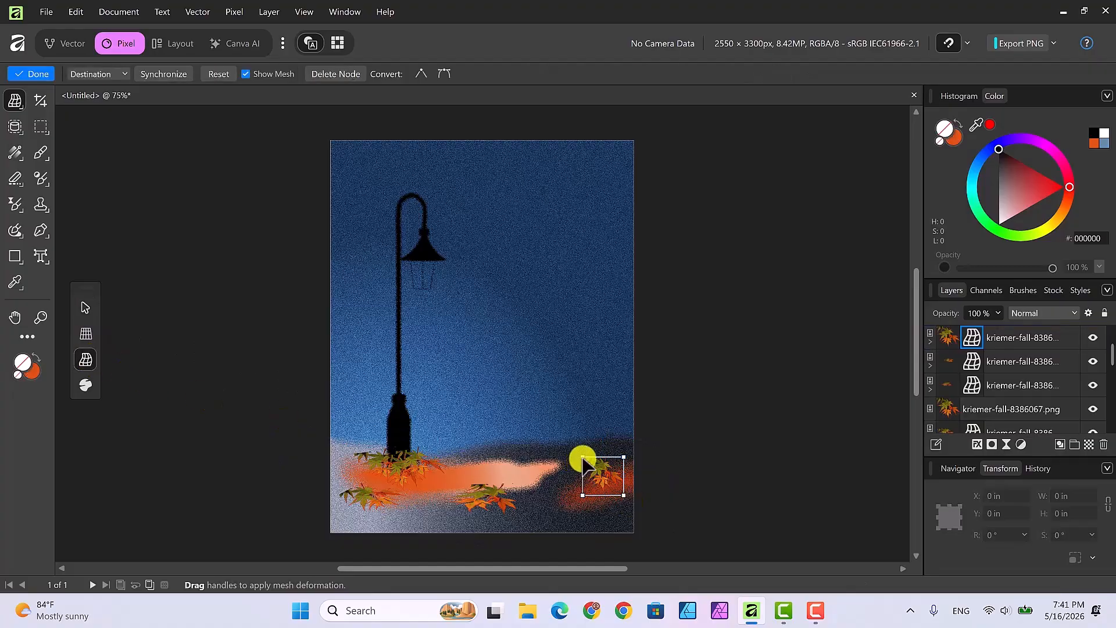
pyautogui.moveTo(583, 458); pyautogui.dragTo(557, 470)
pyautogui.click(85, 307)
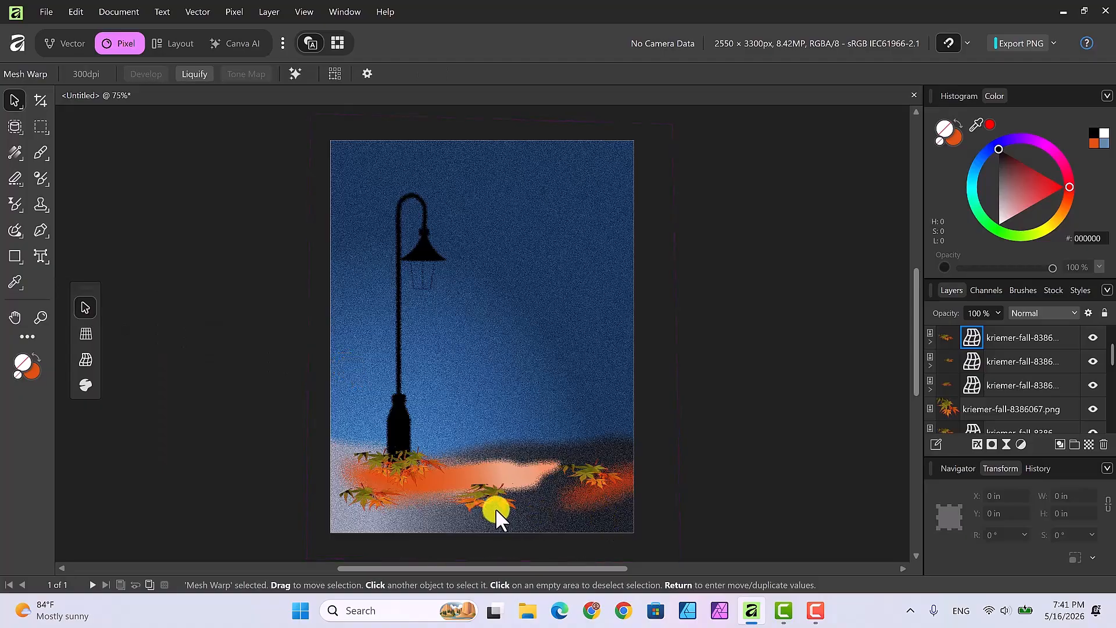
# Step: Duplicate the lower-middle leaf image and move the copy up and right onto the light end of the large orange shape
pyautogui.click(493, 493)
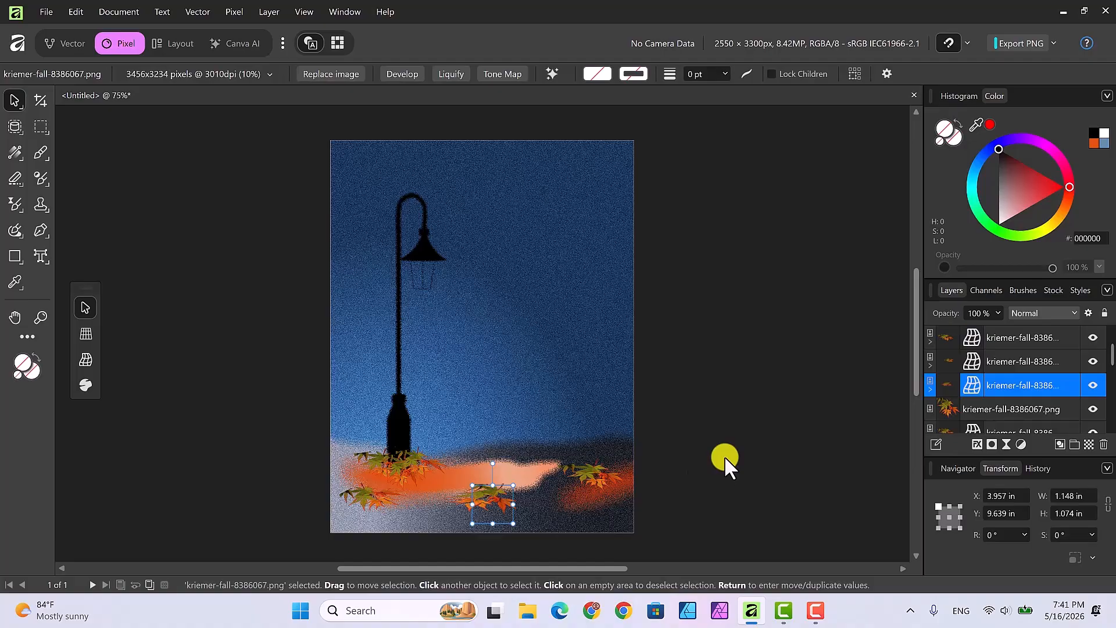
pyautogui.hotkey('ctrl', 'j')
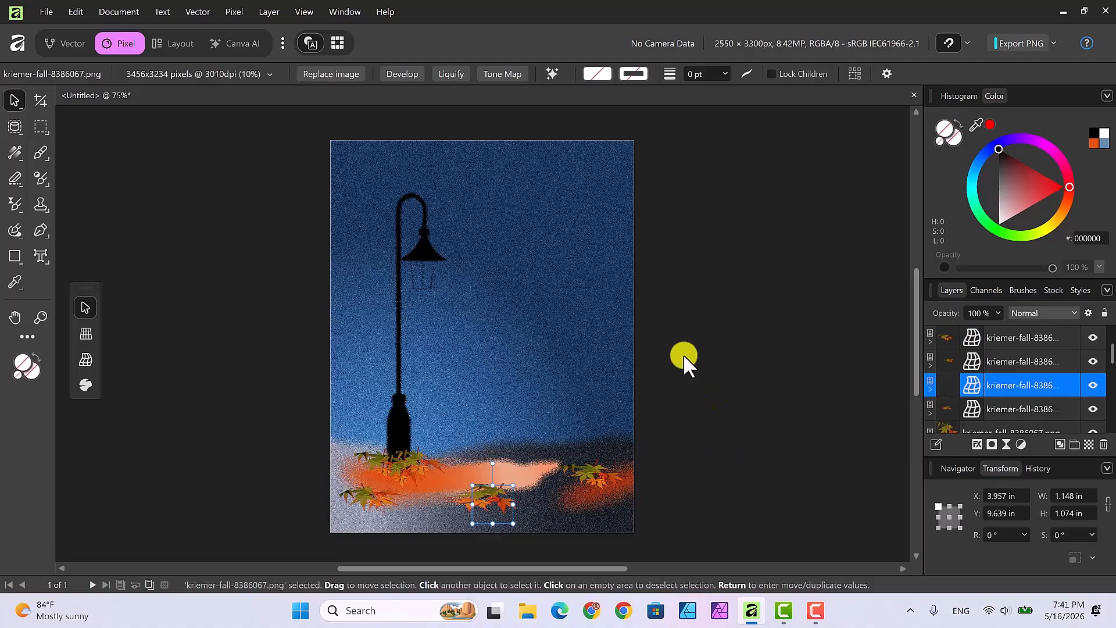
pyautogui.moveTo(497, 498); pyautogui.dragTo(526, 475)
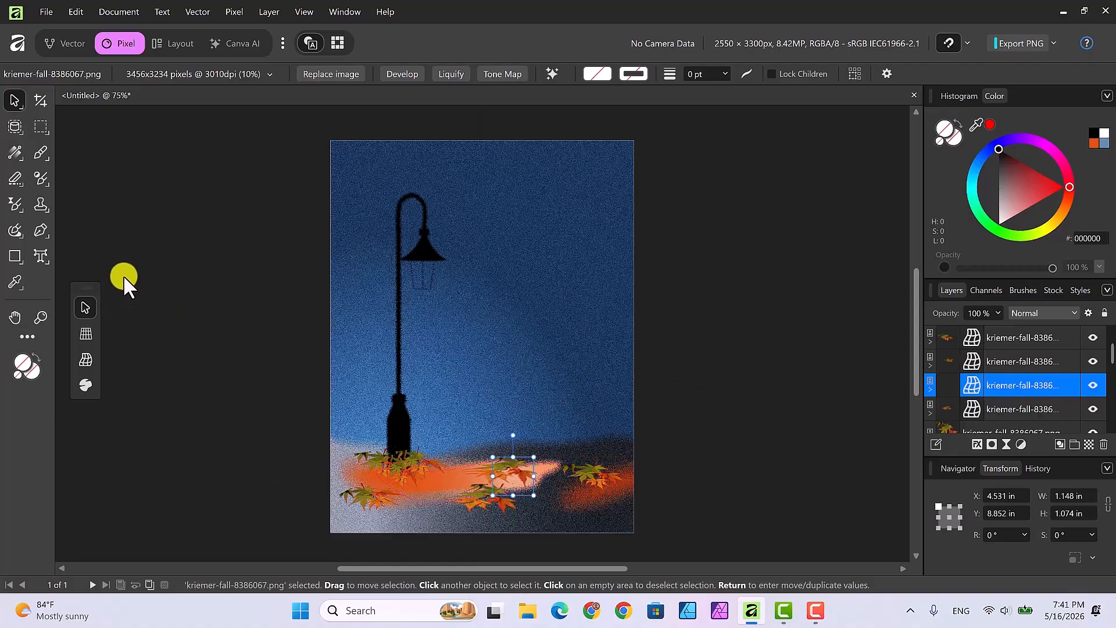
# Step: Erase the lower orange leaves of the new copy with the 103.5 px eraser, keeping its green upper leaves
pyautogui.click(14, 180)
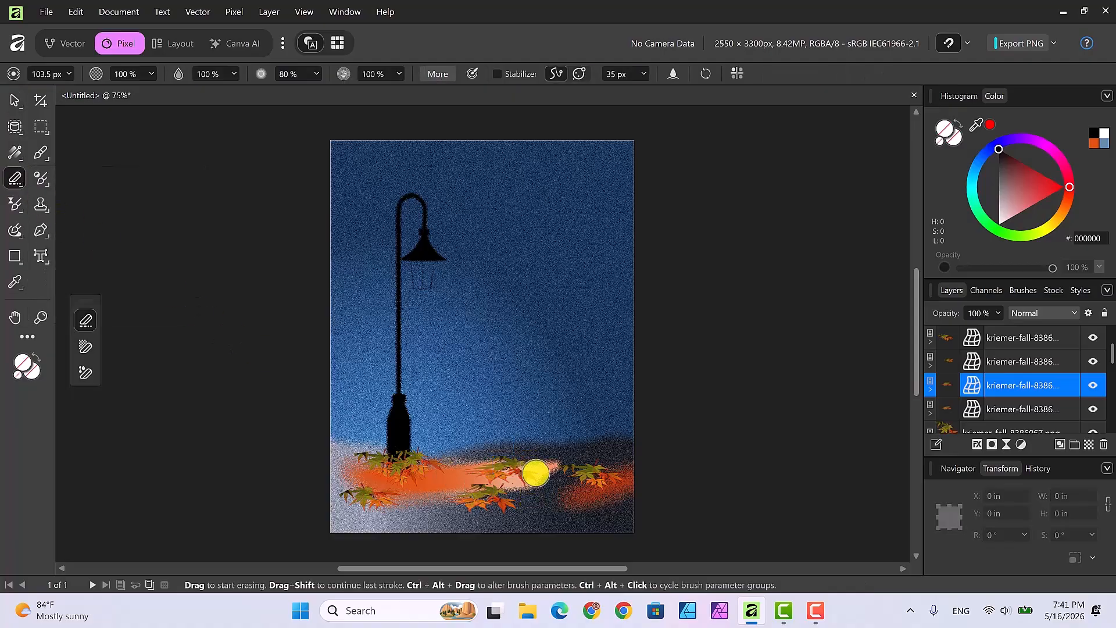
pyautogui.moveTo(523, 478)
pyautogui.mouseDown()
pyautogui.moveTo(530, 473)
pyautogui.moveTo(473, 473)
pyautogui.moveTo(499, 475)
pyautogui.mouseUp()
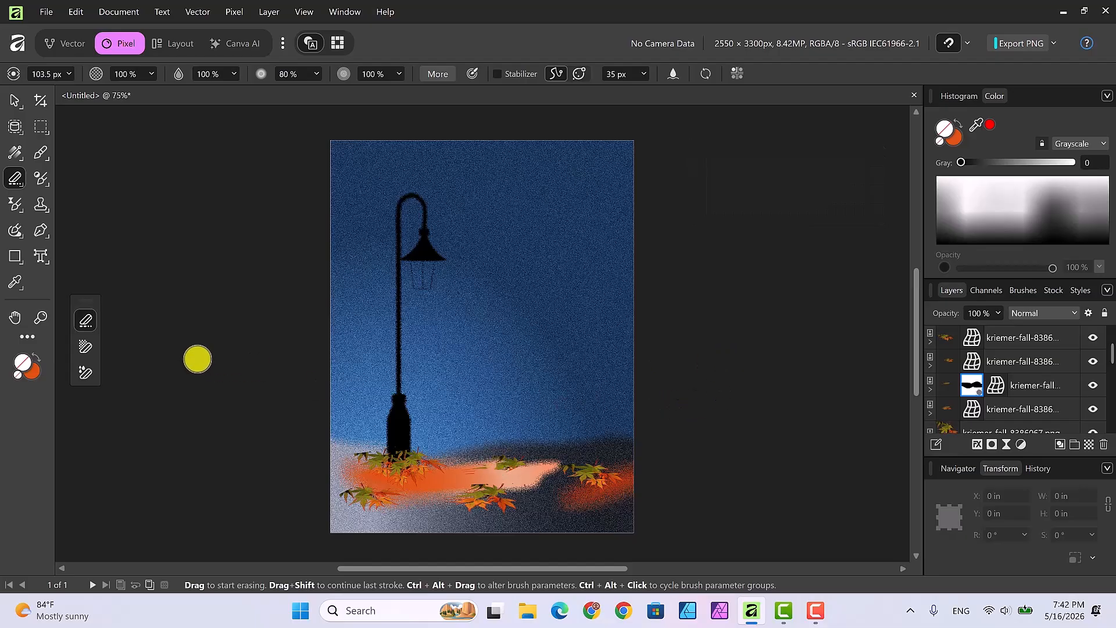
pyautogui.click(13, 102)
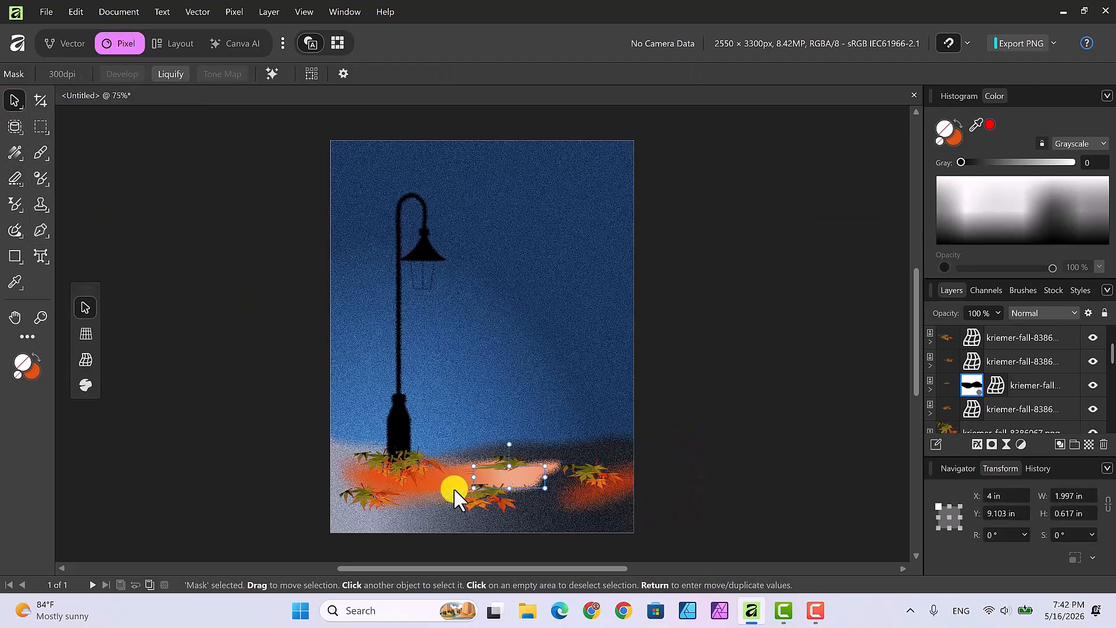
# Step: Set the opacity of the leaf image on the right orange shape to 75% and deselect it
pyautogui.click(588, 475)
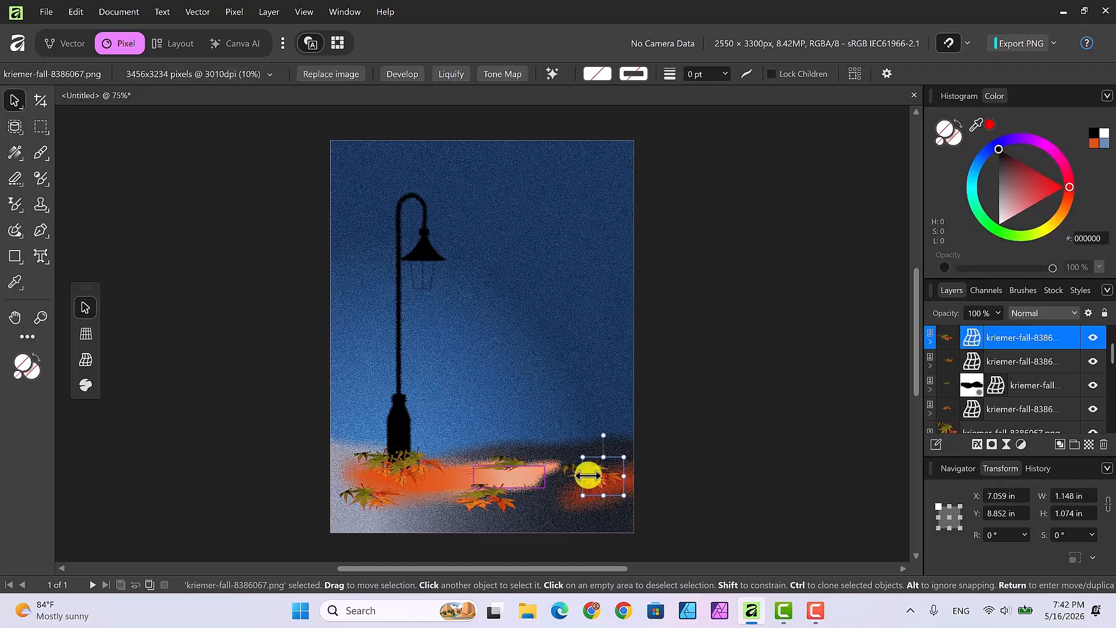
pyautogui.click(930, 339)
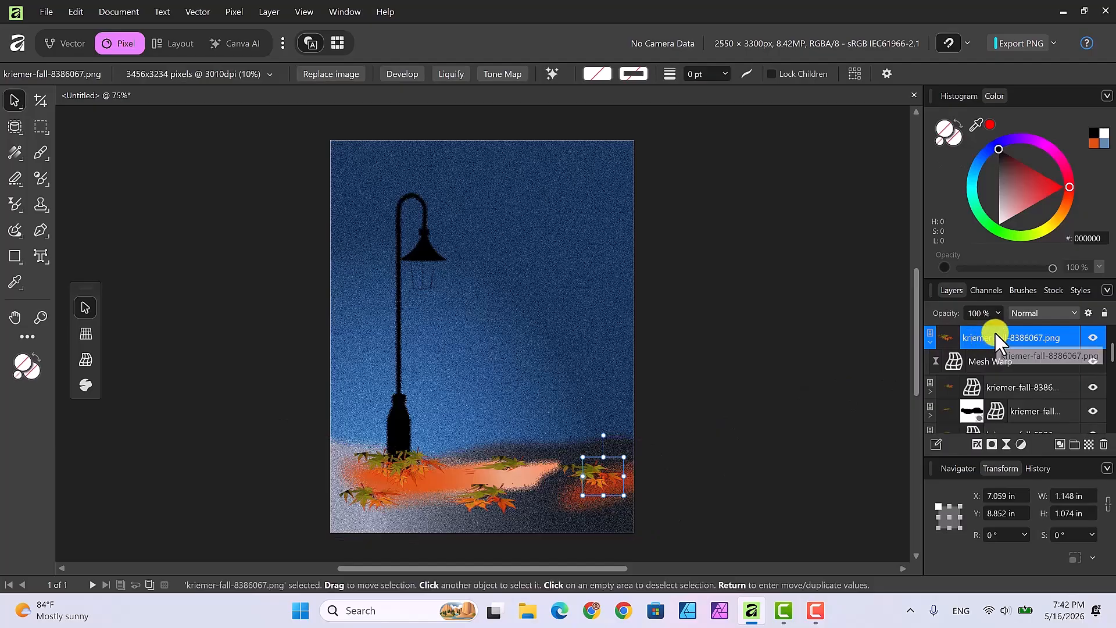
pyautogui.click(998, 314)
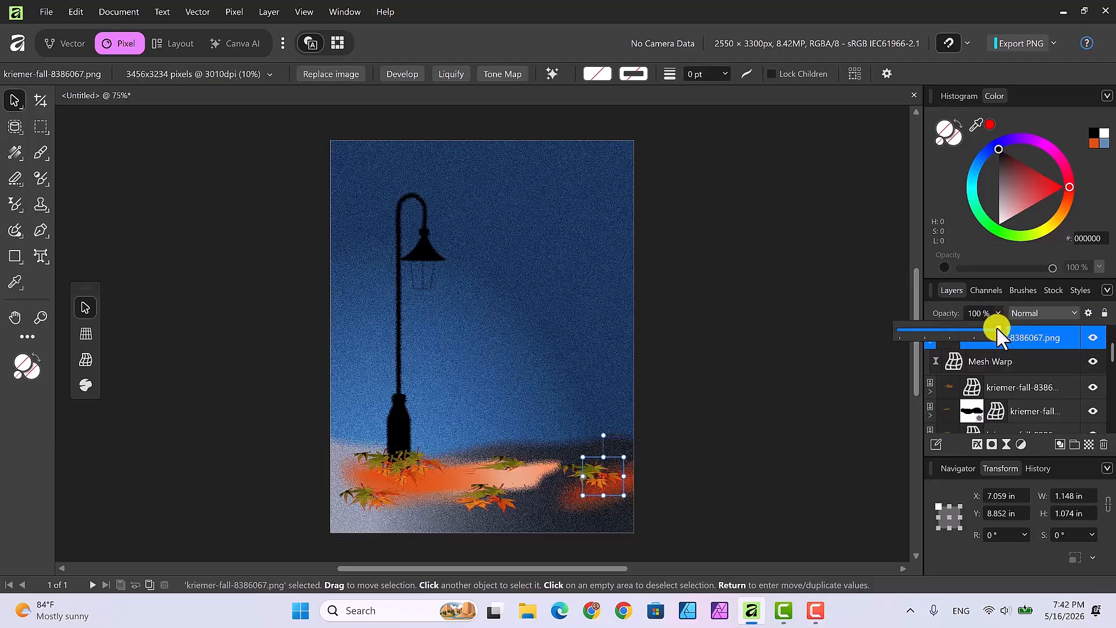
pyautogui.moveTo(998, 329); pyautogui.dragTo(988, 330)
pyautogui.moveTo(974, 328); pyautogui.dragTo(971, 328)
pyautogui.click(830, 352)
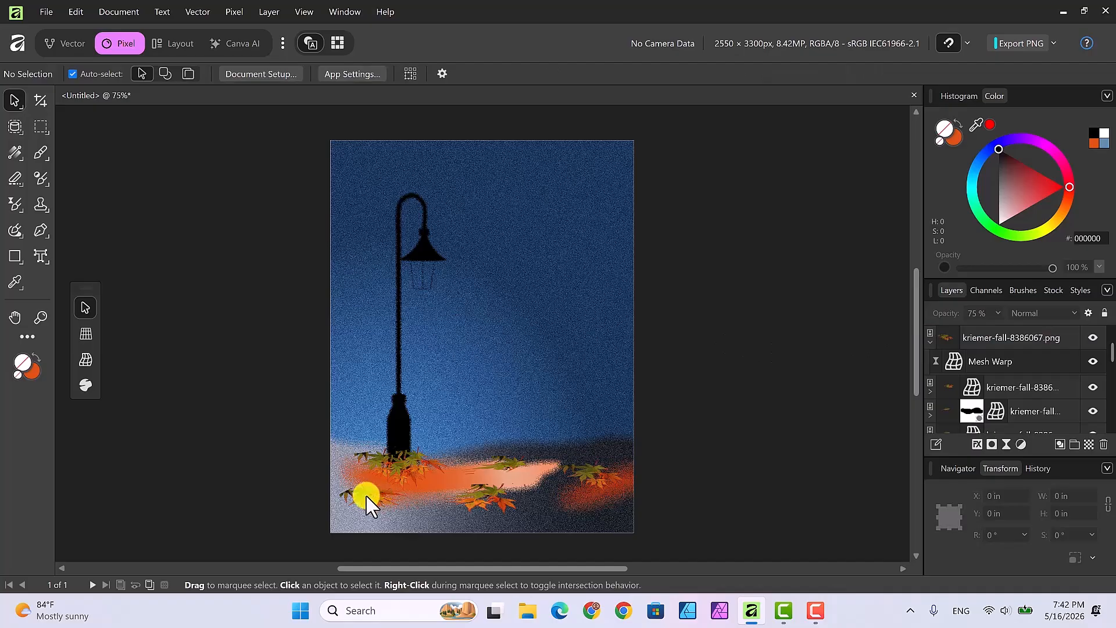
# Step: Set the opacity of the lower-middle leaf image to 66% and deselect it
pyautogui.click(482, 493)
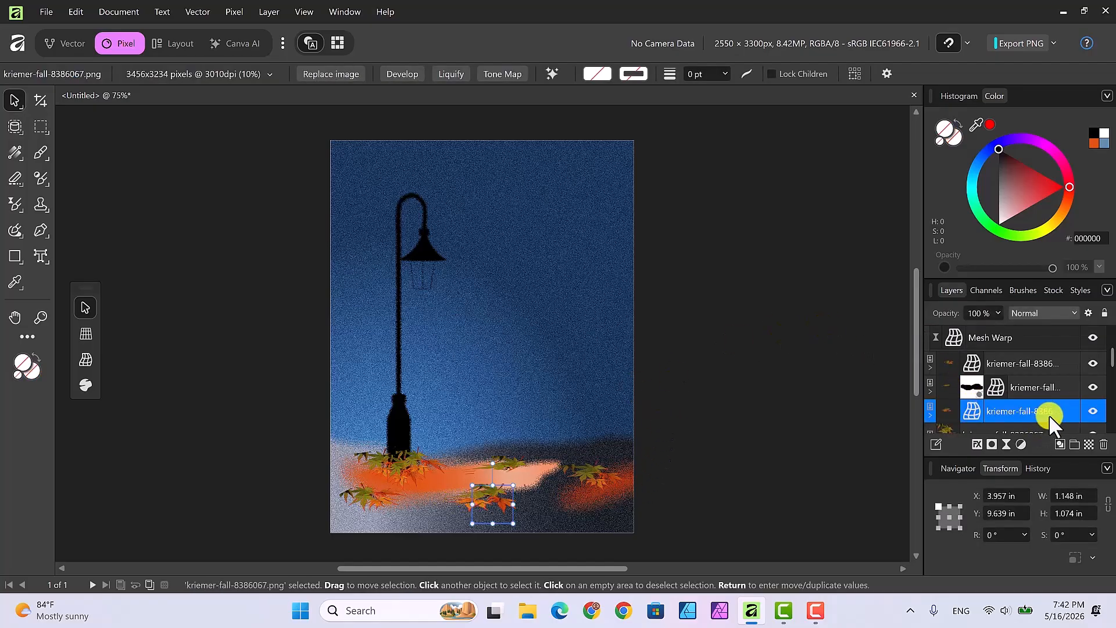
pyautogui.scroll(-2, 1012, 385)
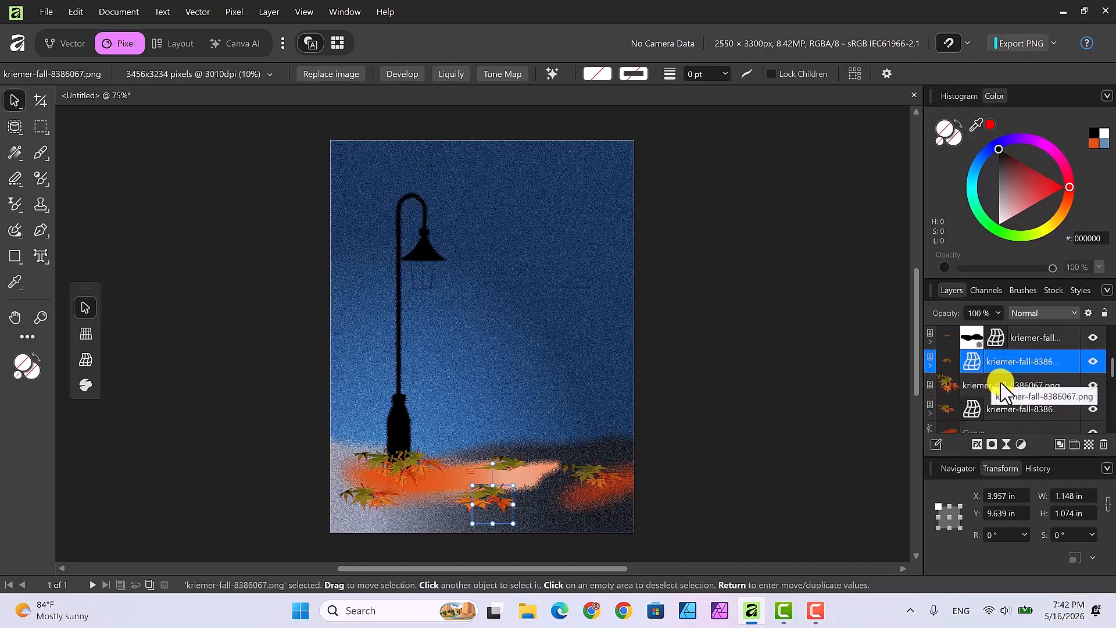
pyautogui.click(1000, 384)
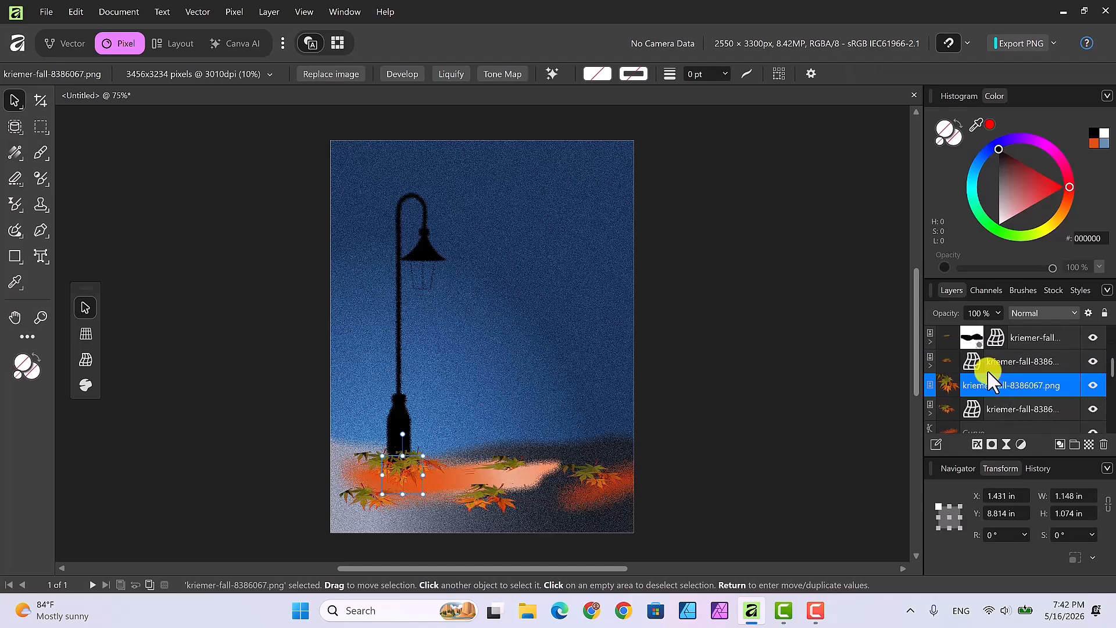
pyautogui.click(931, 365)
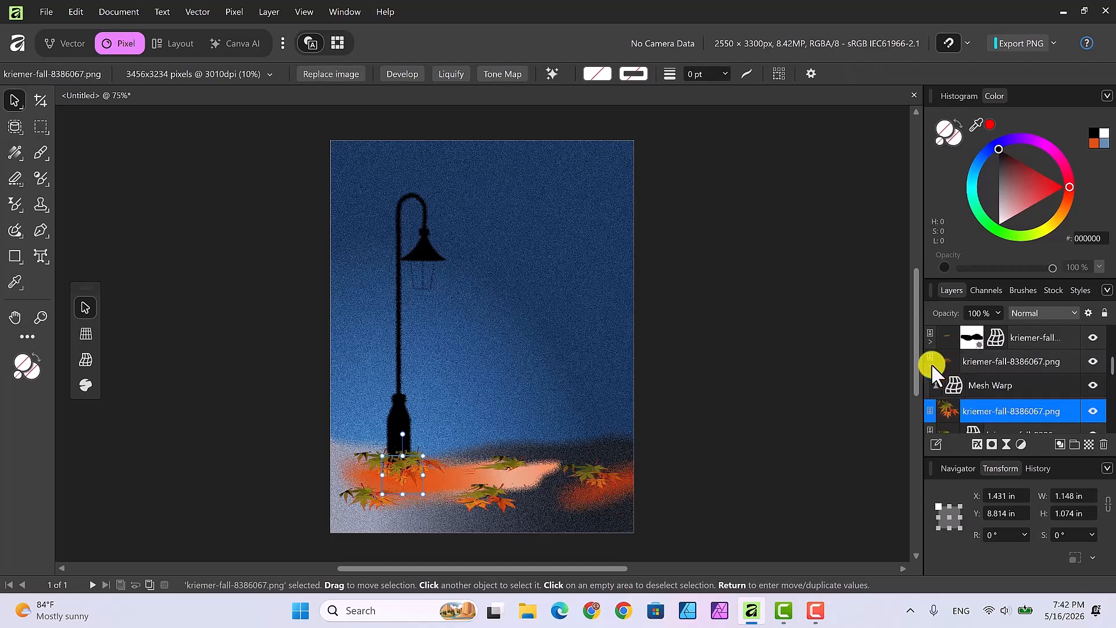
pyautogui.click(989, 360)
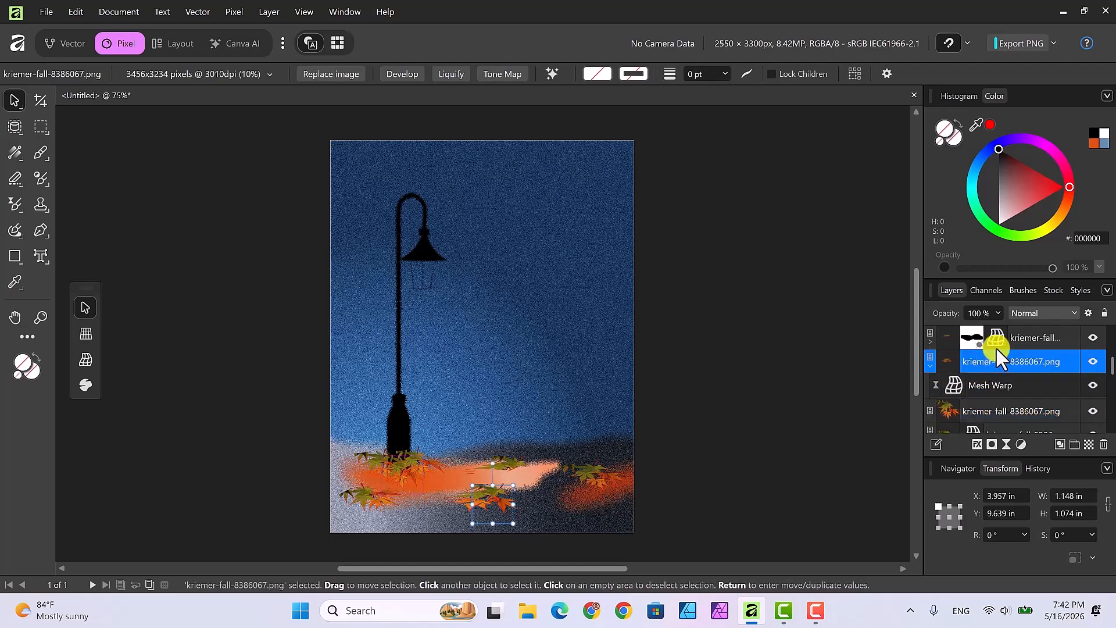
pyautogui.click(996, 314)
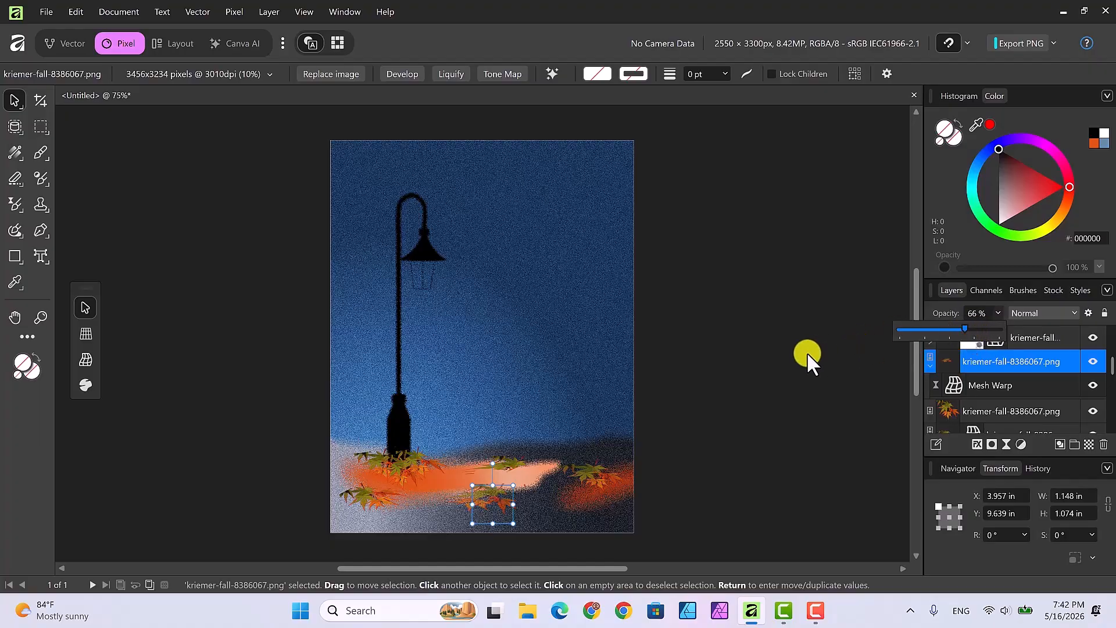
pyautogui.click(807, 351)
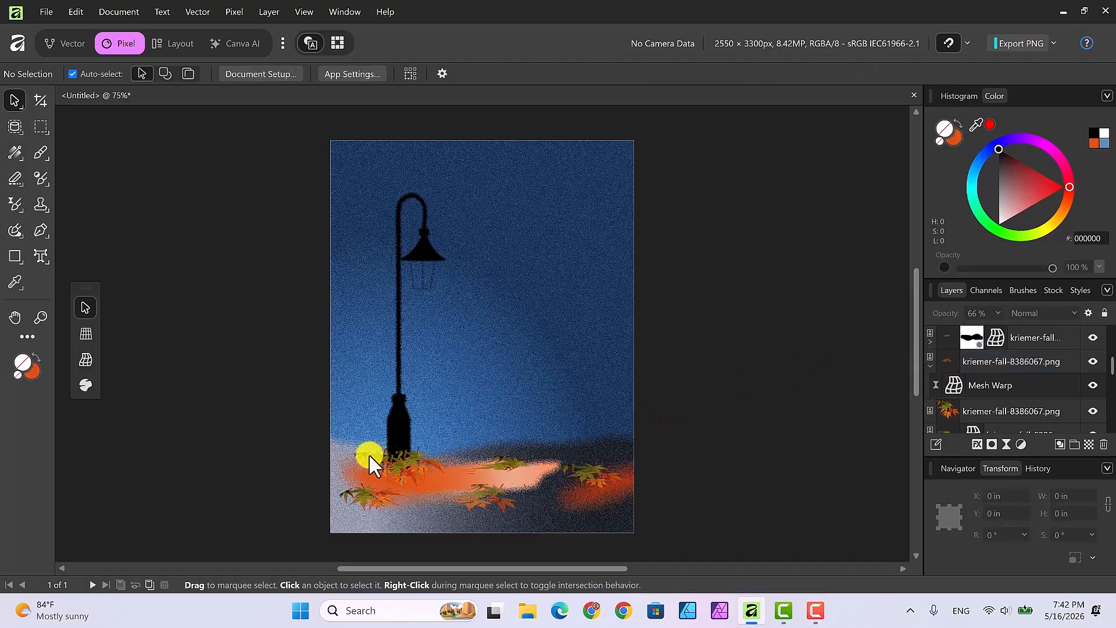
# Step: Find the unwarped leaf image beside the lamp base, set its opacity to 68% and deselect it
pyautogui.click(361, 452)
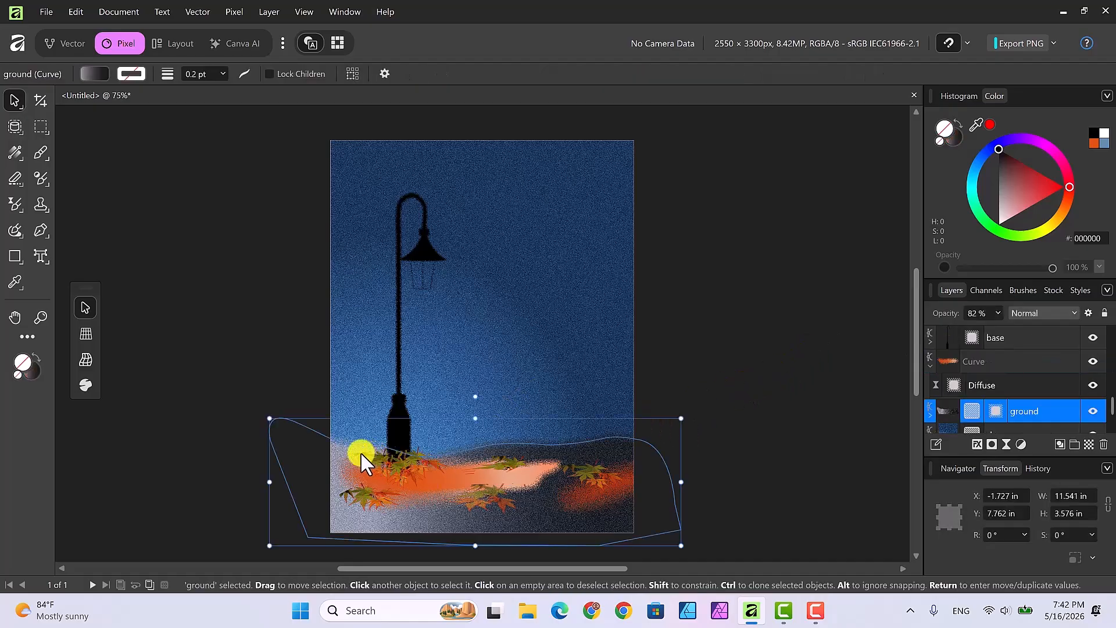
pyautogui.click(744, 448)
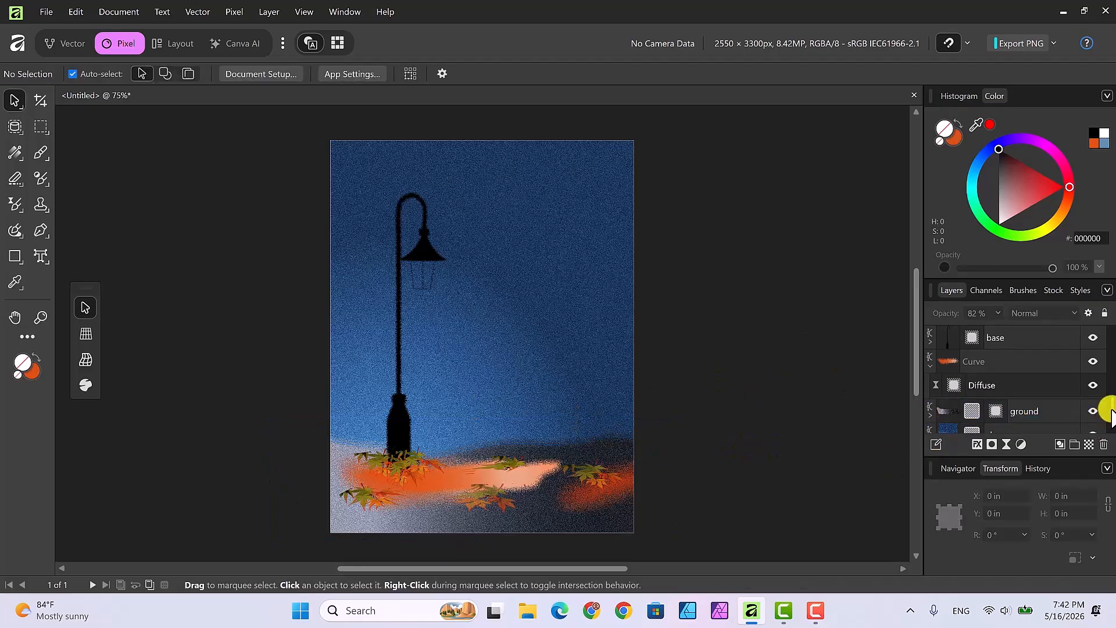
pyautogui.moveTo(1108, 406); pyautogui.dragTo(1110, 330)
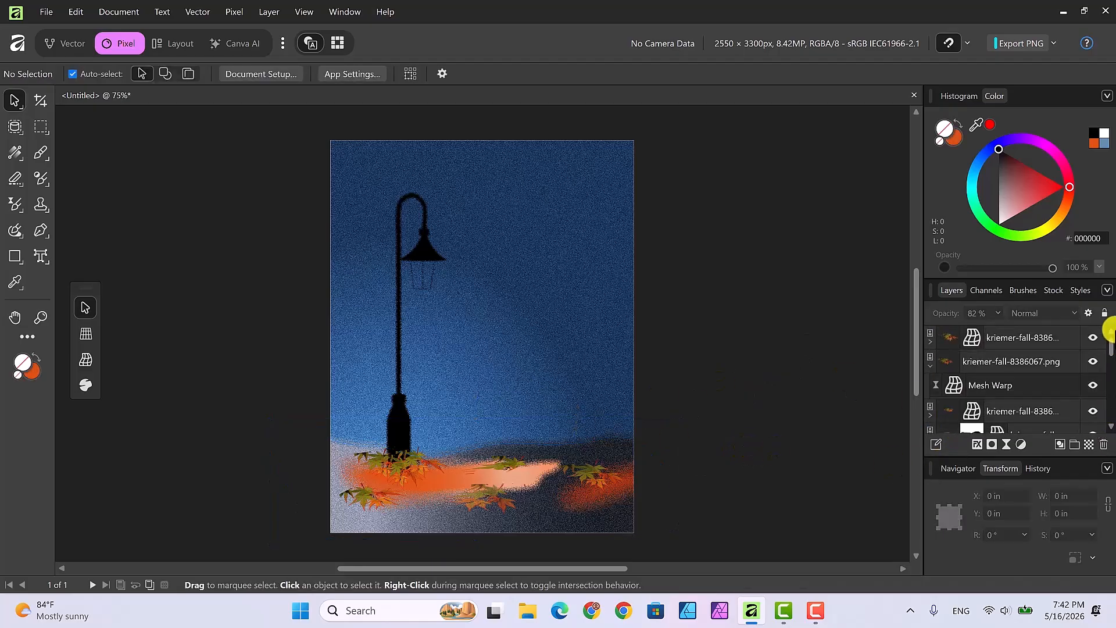
pyautogui.click(945, 333)
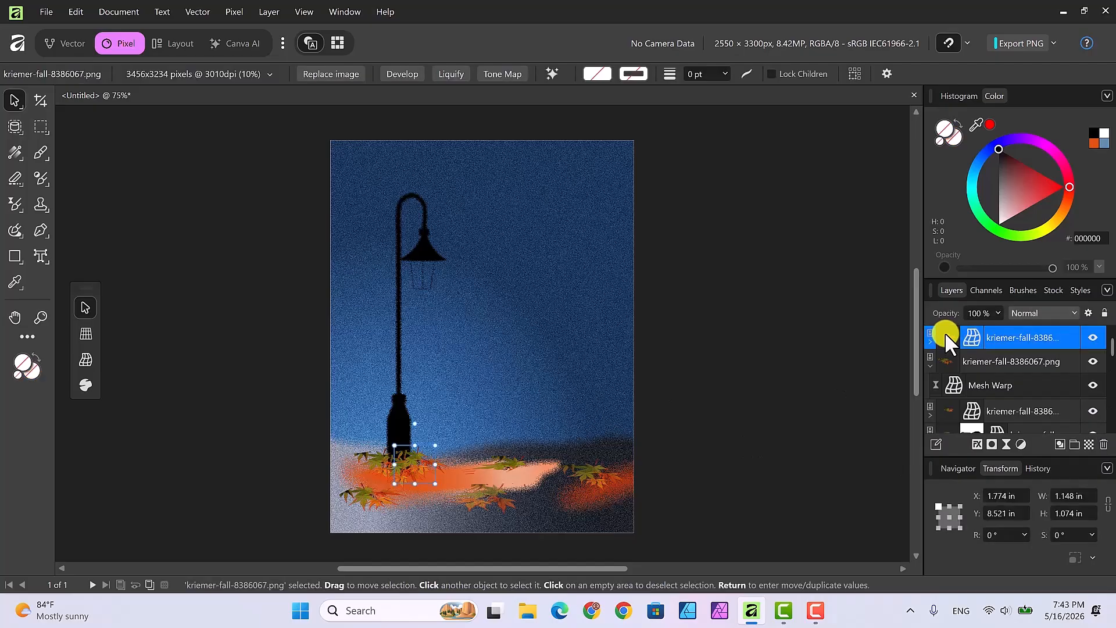
pyautogui.click(951, 361)
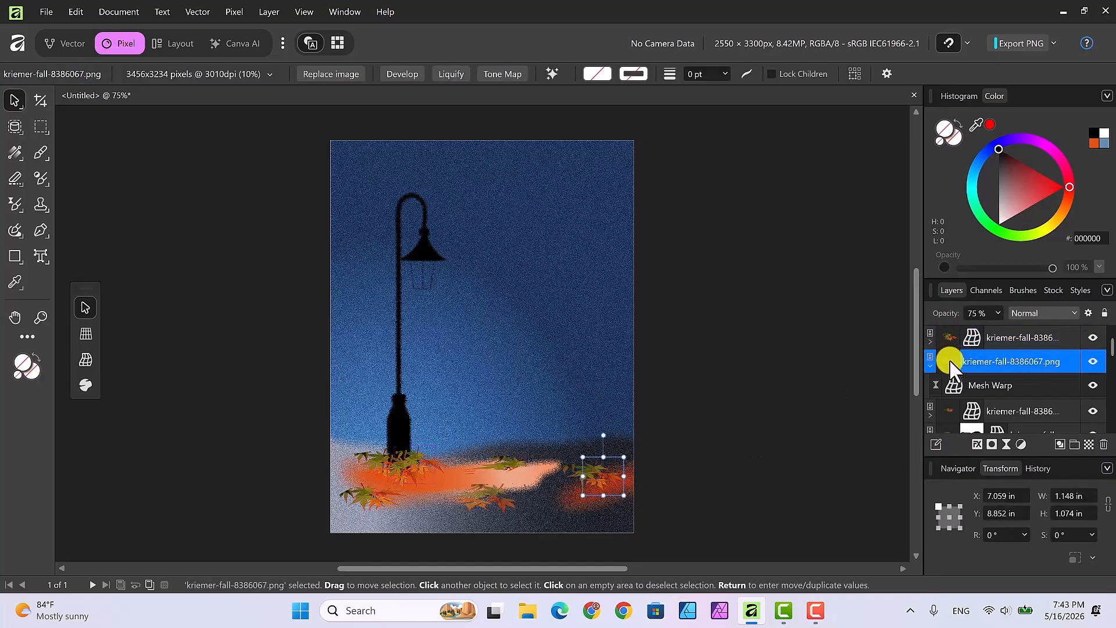
pyautogui.click(951, 408)
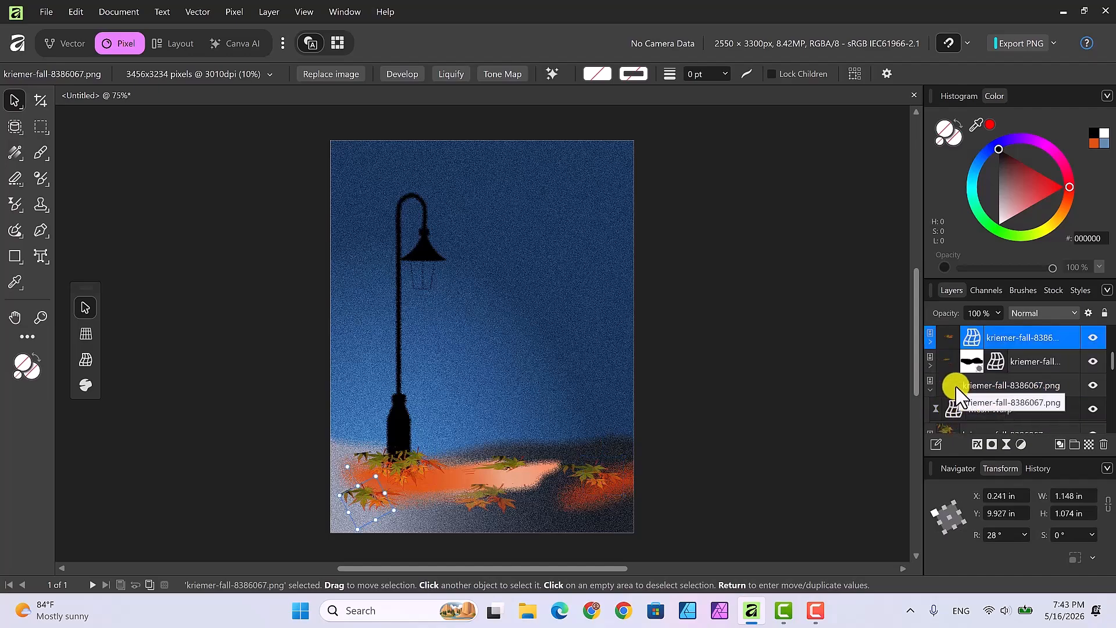
pyautogui.click(955, 385)
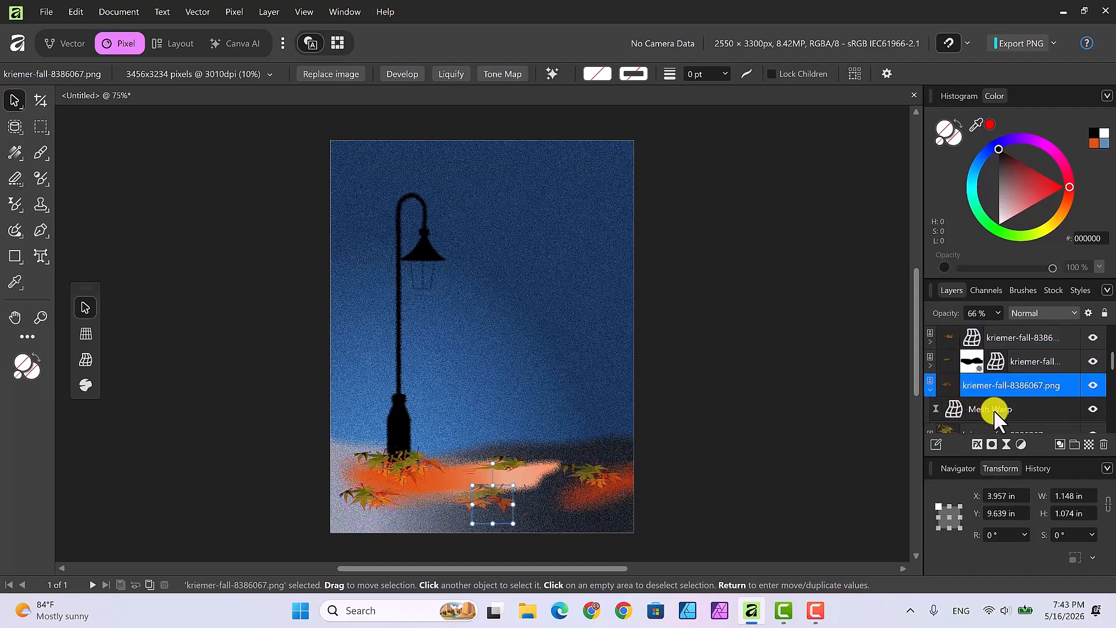
pyautogui.scroll(-2, 993, 409)
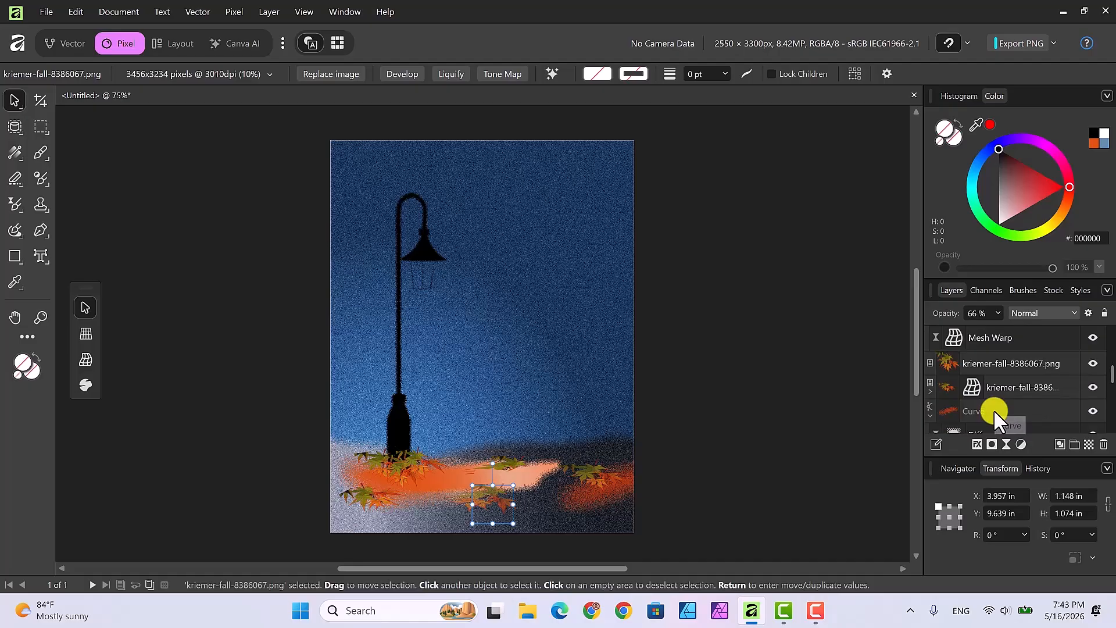
pyautogui.click(944, 363)
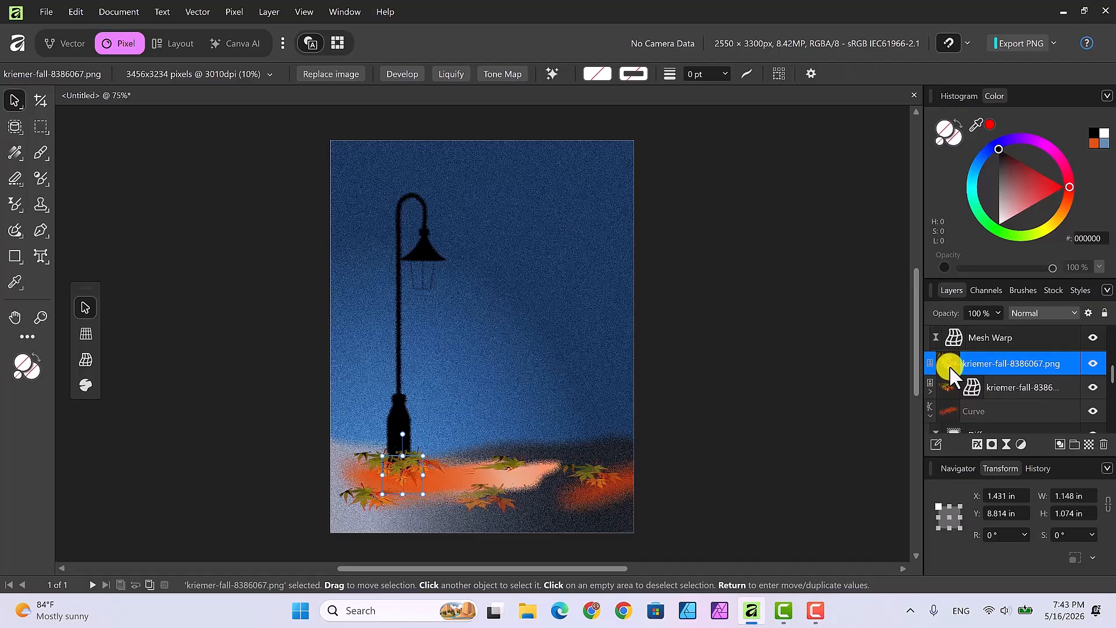
pyautogui.click(998, 313)
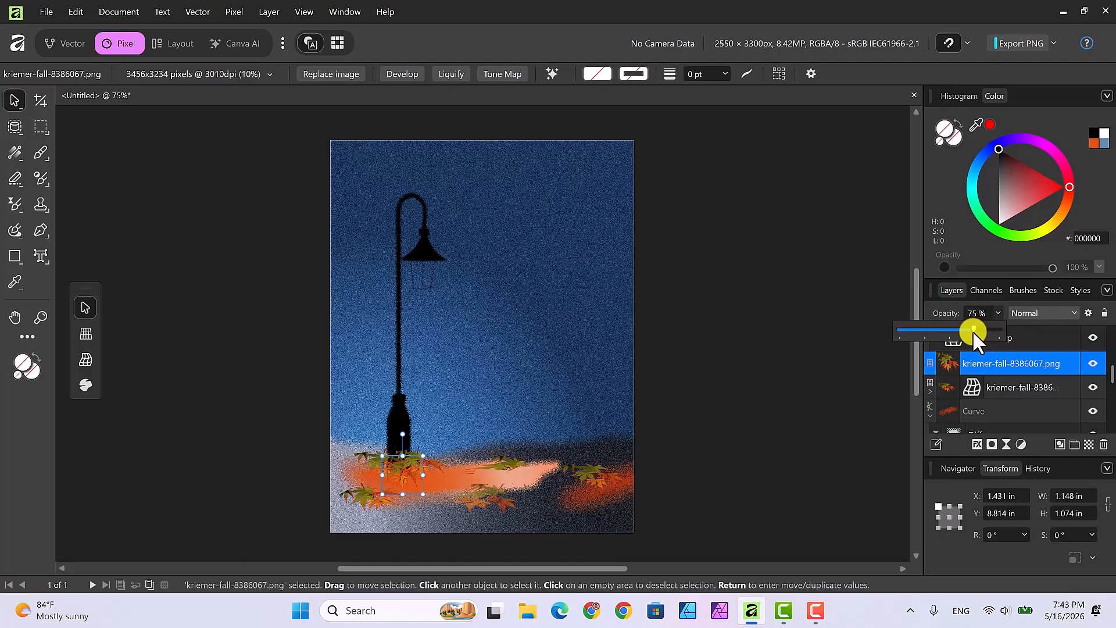
pyautogui.click(780, 352)
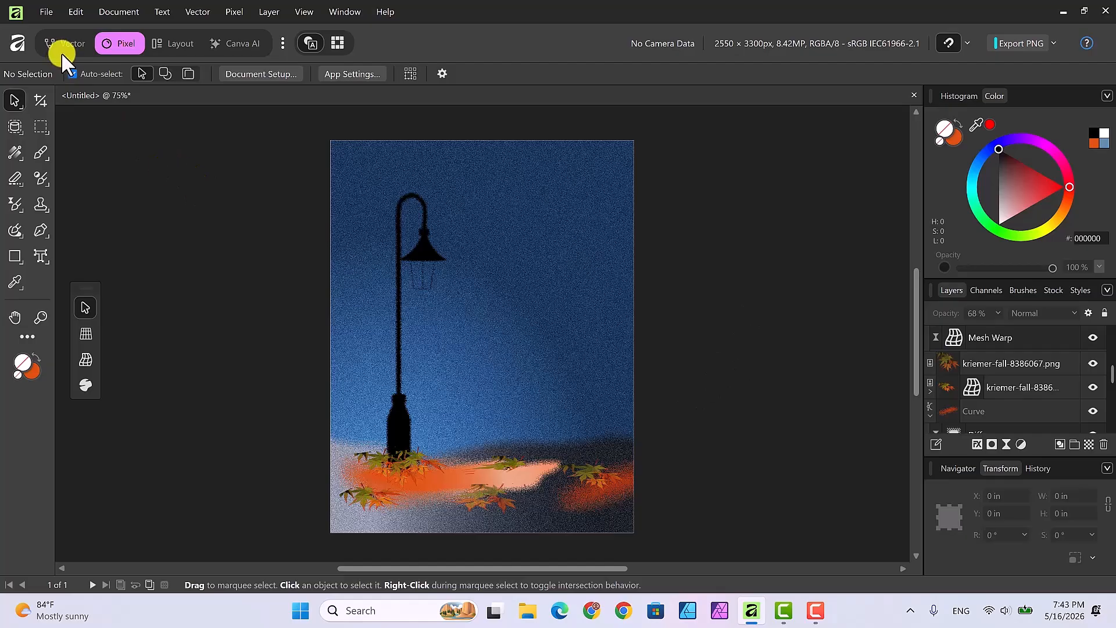
# Step: Draw a closed four-cornered Pen shape about 2.43 × 0.82 in, running from the lamp base past the page's left edge
pyautogui.click(72, 42)
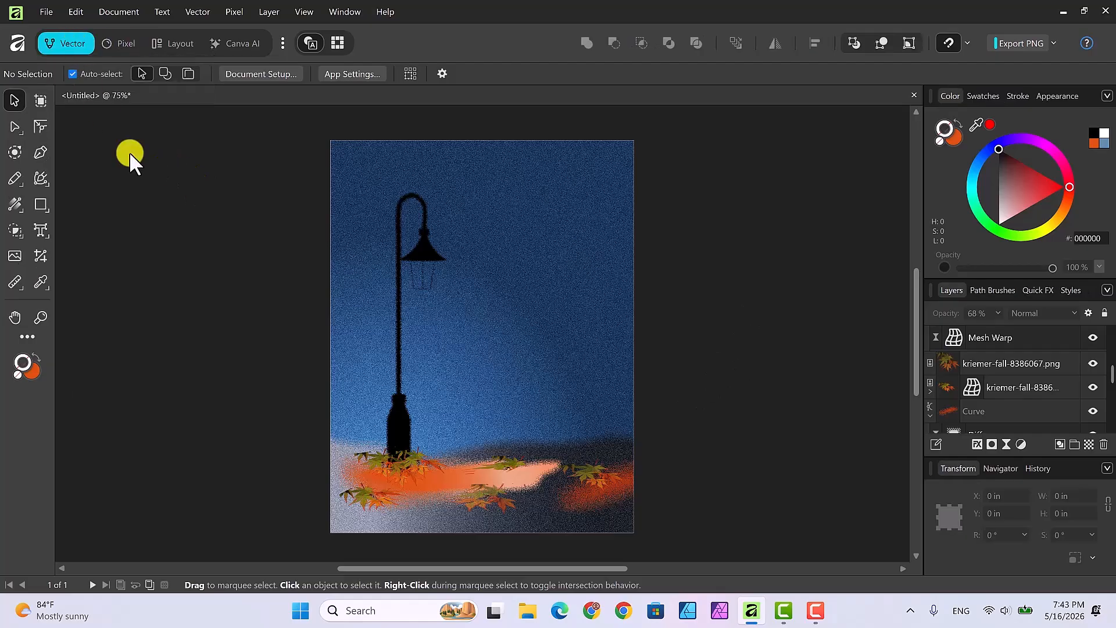
pyautogui.click(38, 152)
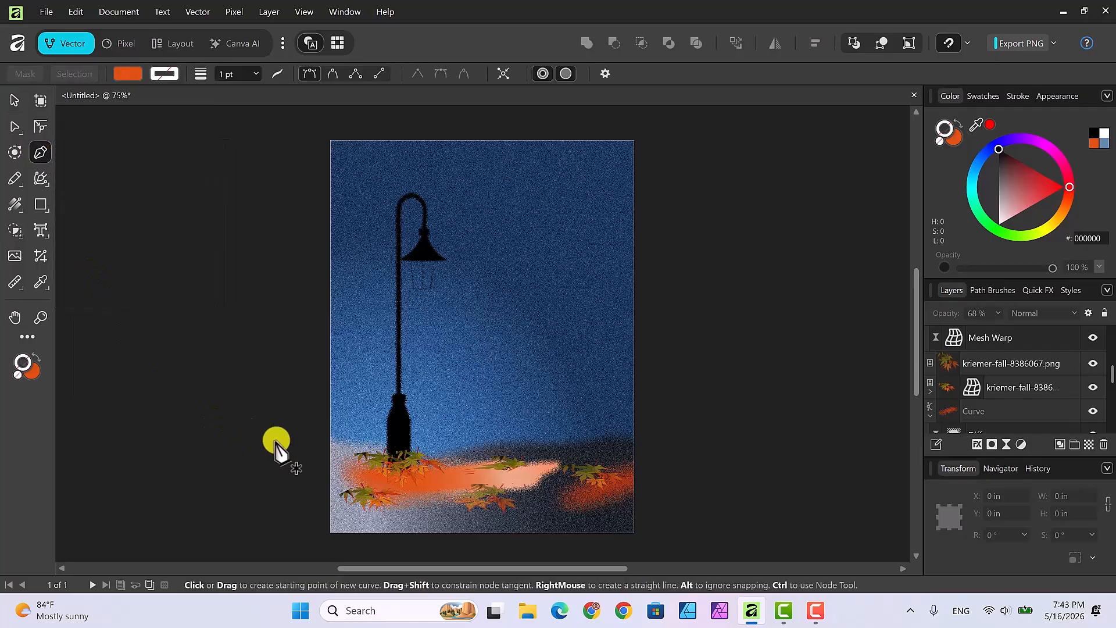
pyautogui.click(388, 456)
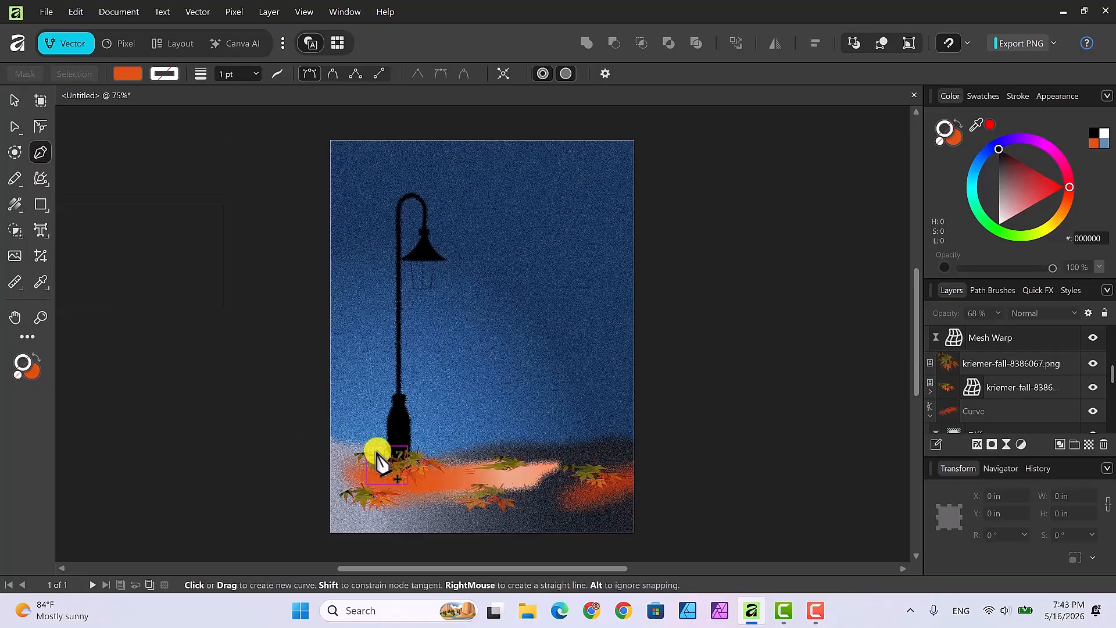
pyautogui.click(308, 465)
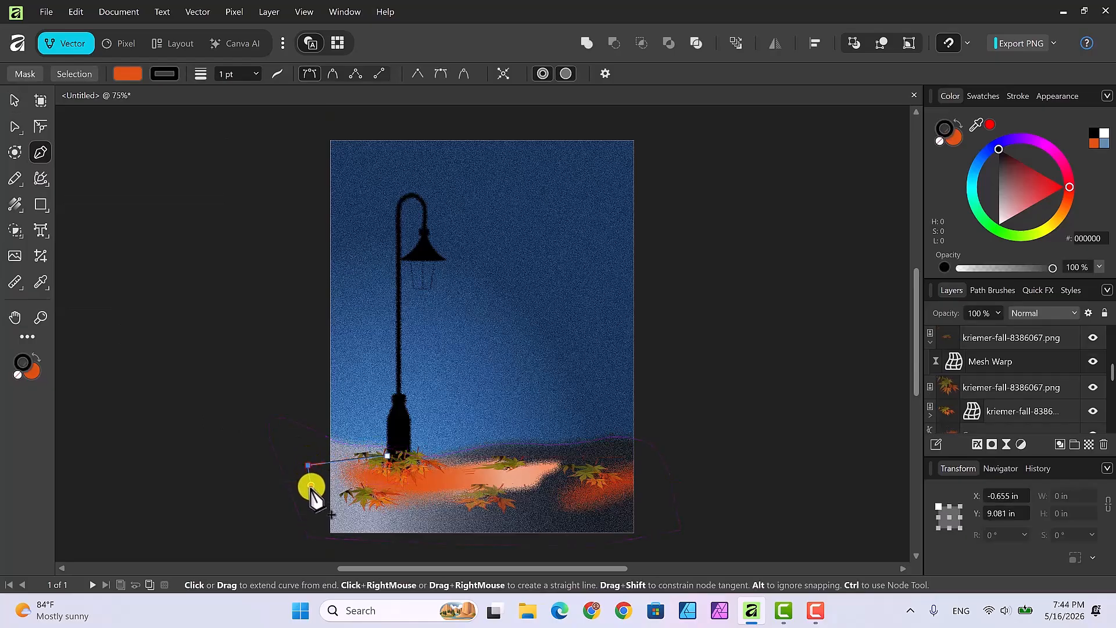
pyautogui.click(314, 486)
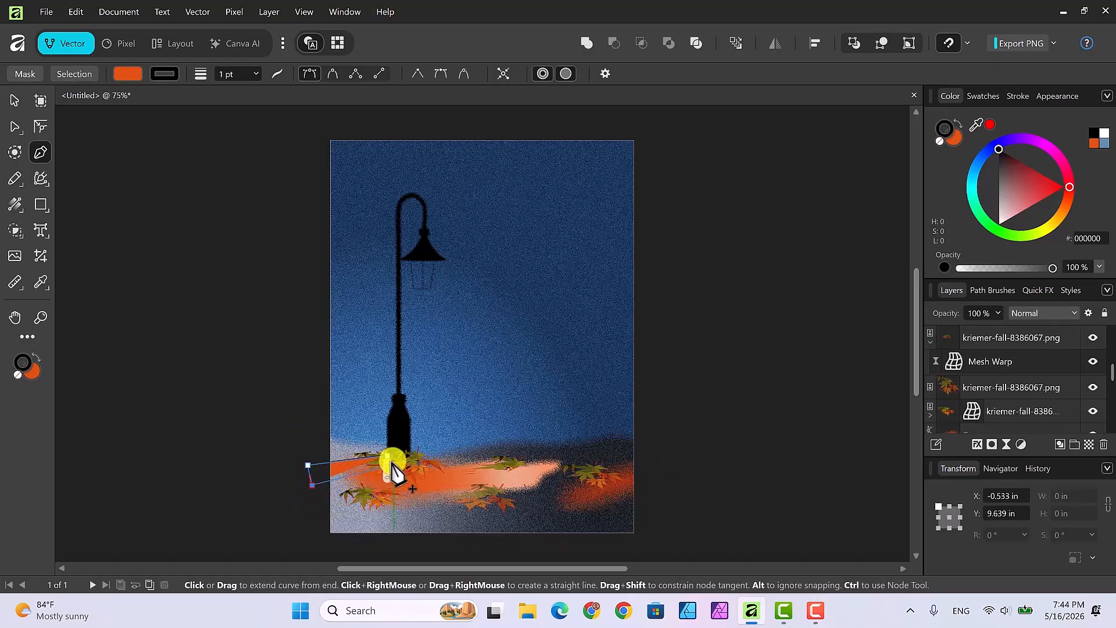
pyautogui.click(387, 455)
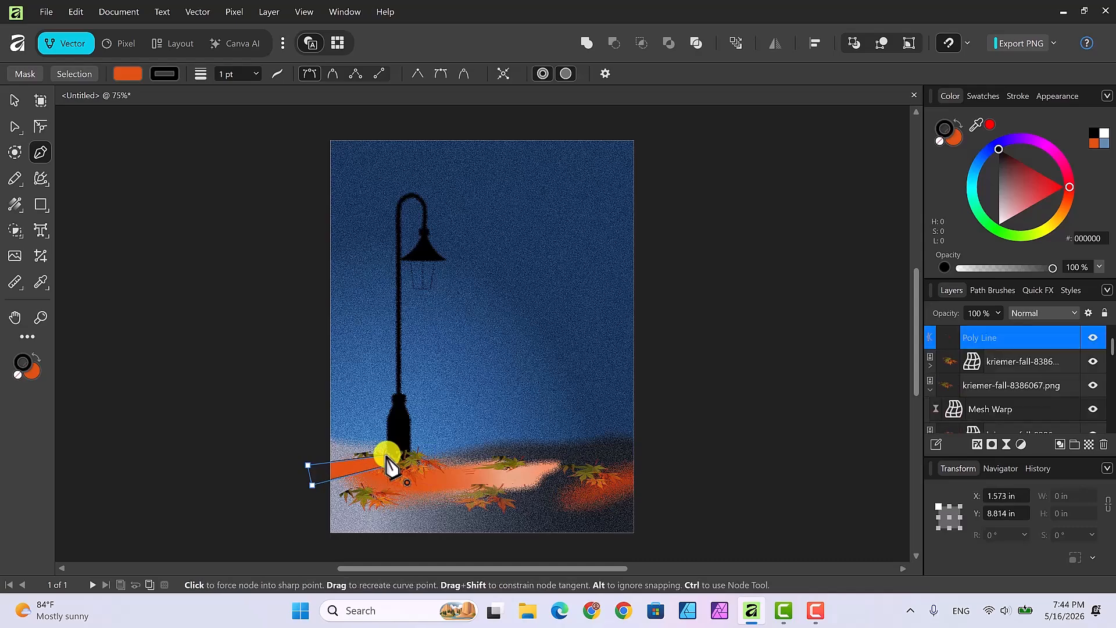
# Step: Remove the outline from the new shape at the lamp base and fill it with black (000000)
pyautogui.click(14, 99)
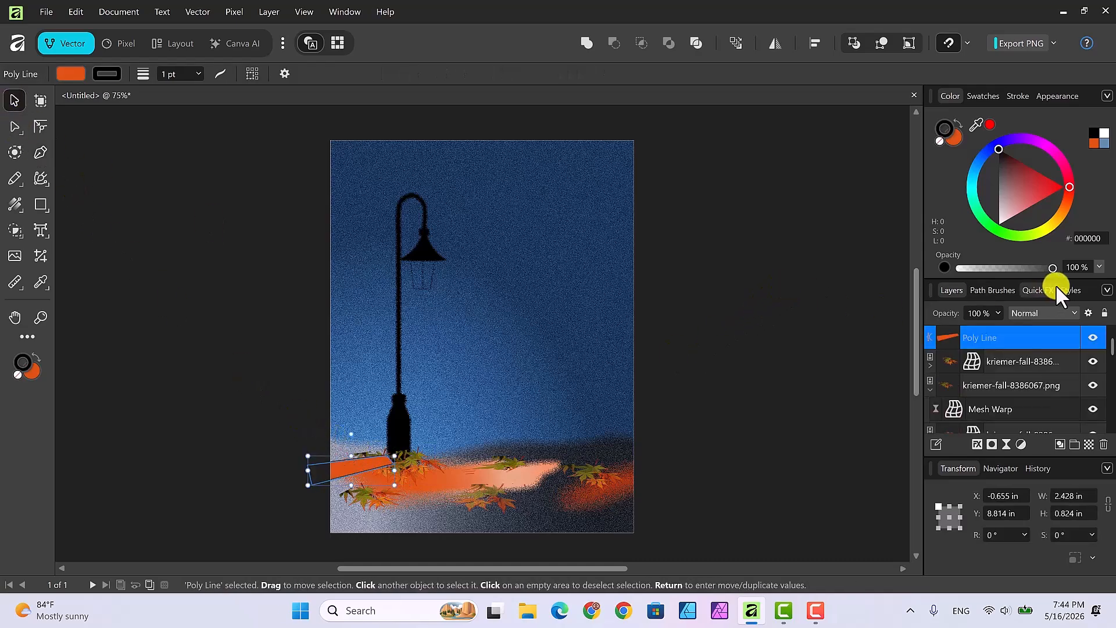
pyautogui.click(937, 141)
pyautogui.click(954, 139)
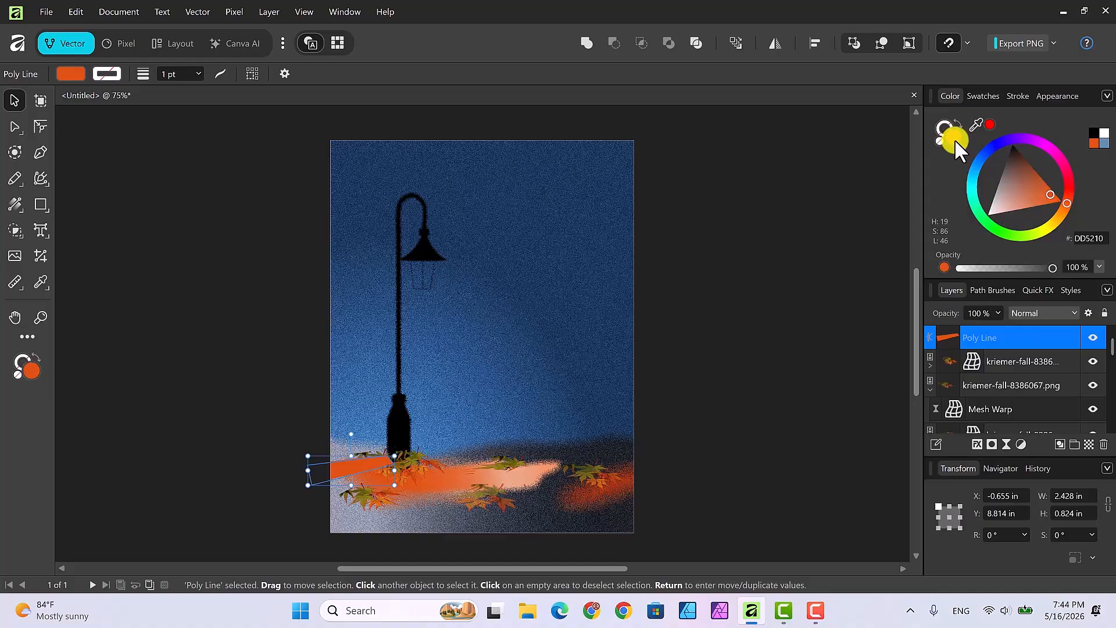
pyautogui.click(1047, 137)
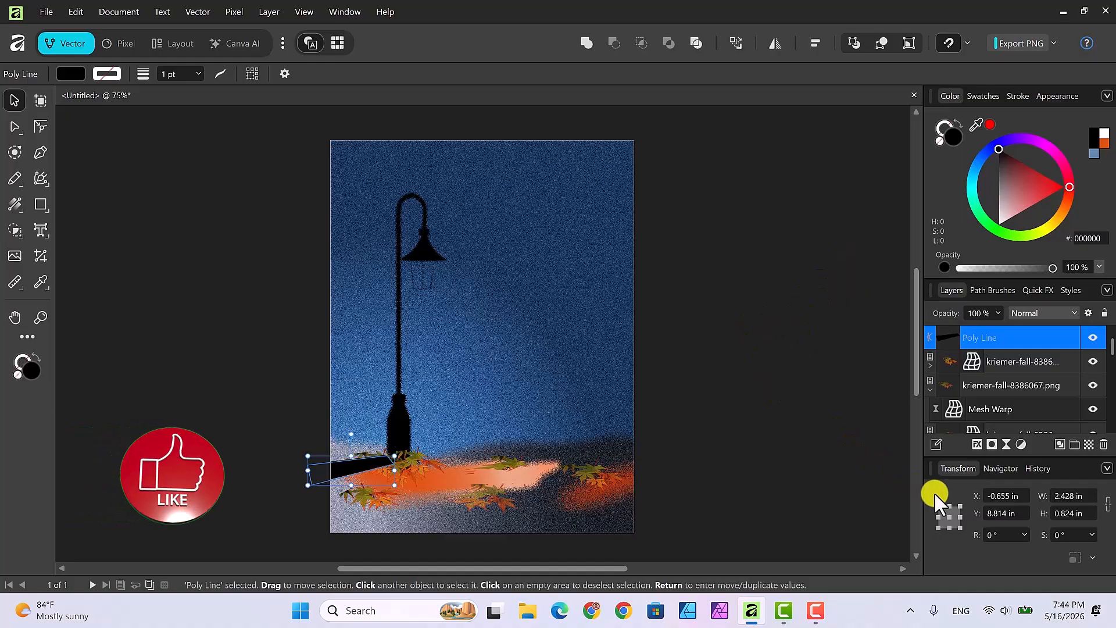
# Step: Apply a live Diffuse filter with 11% intensity and Normal blend mode to the black shape
pyautogui.click(1006, 444)
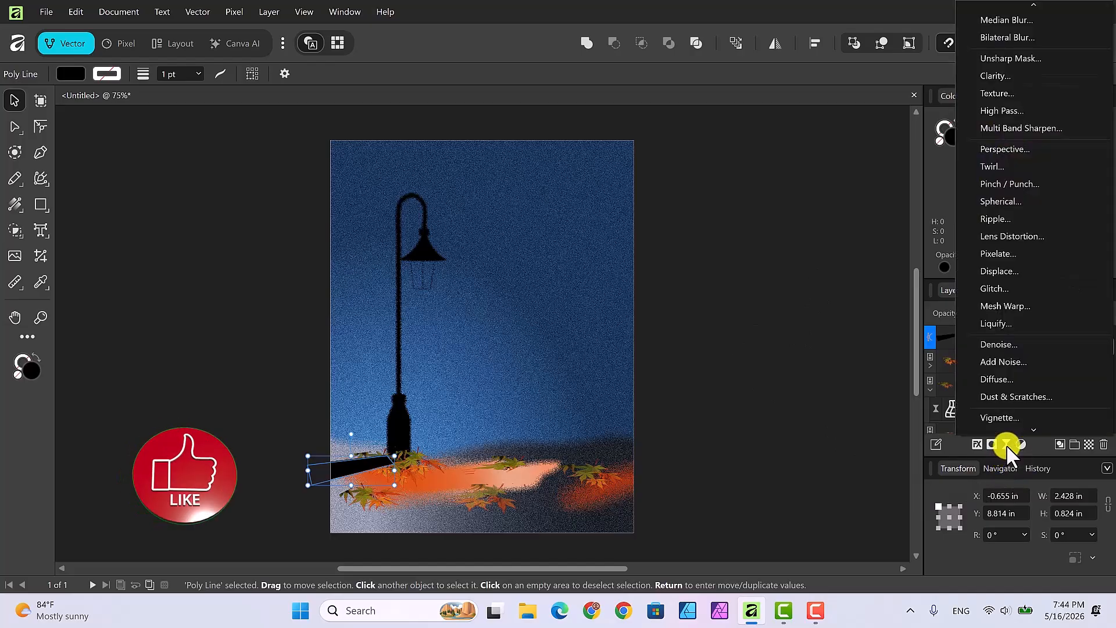
pyautogui.click(990, 381)
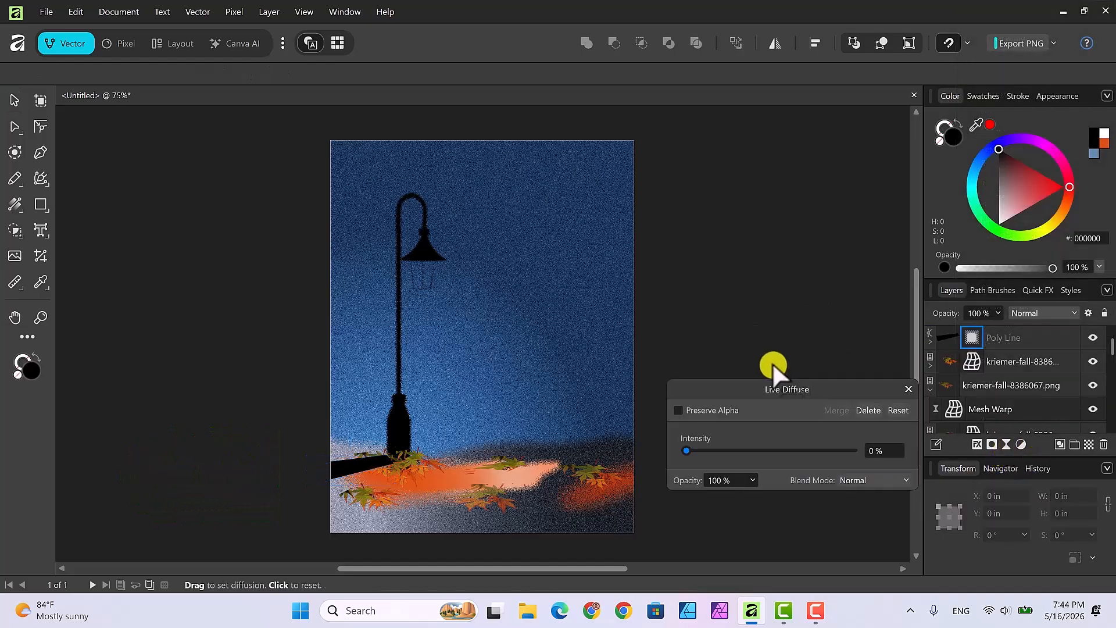
pyautogui.moveTo(687, 450)
pyautogui.mouseDown()
pyautogui.moveTo(711, 451)
pyautogui.moveTo(698, 448)
pyautogui.mouseUp()
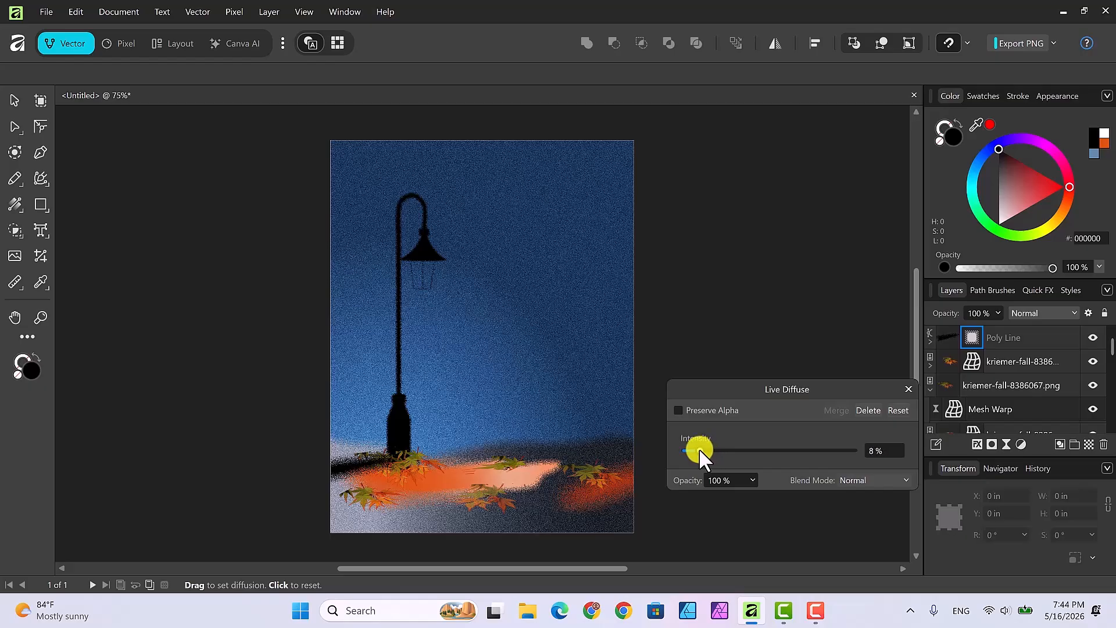
pyautogui.moveTo(702, 448); pyautogui.dragTo(702, 448)
pyautogui.click(905, 480)
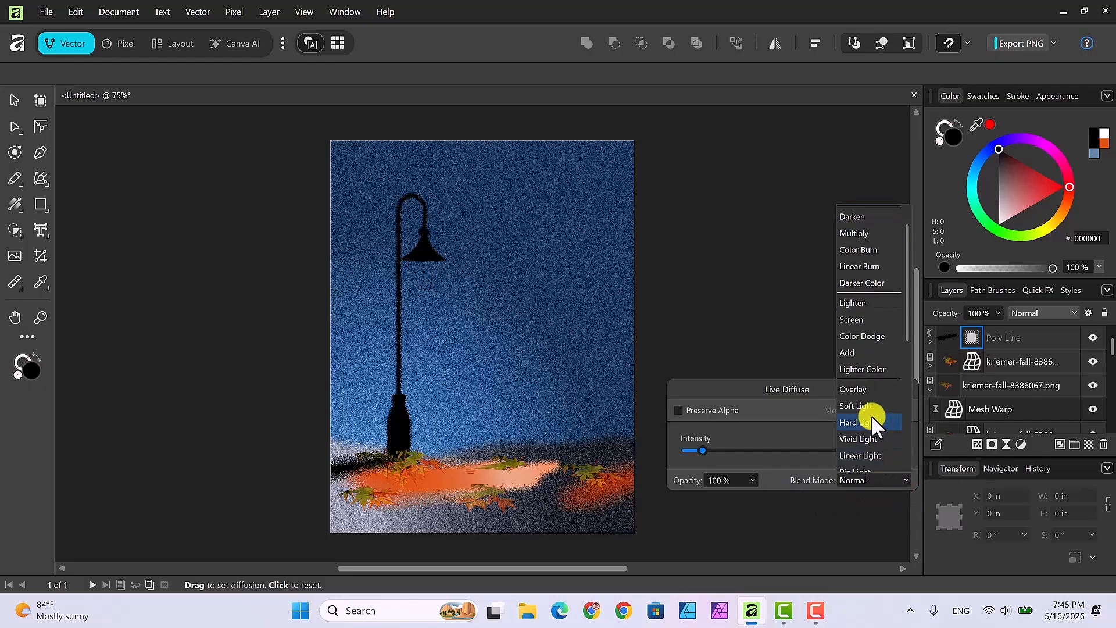
pyautogui.click(804, 193)
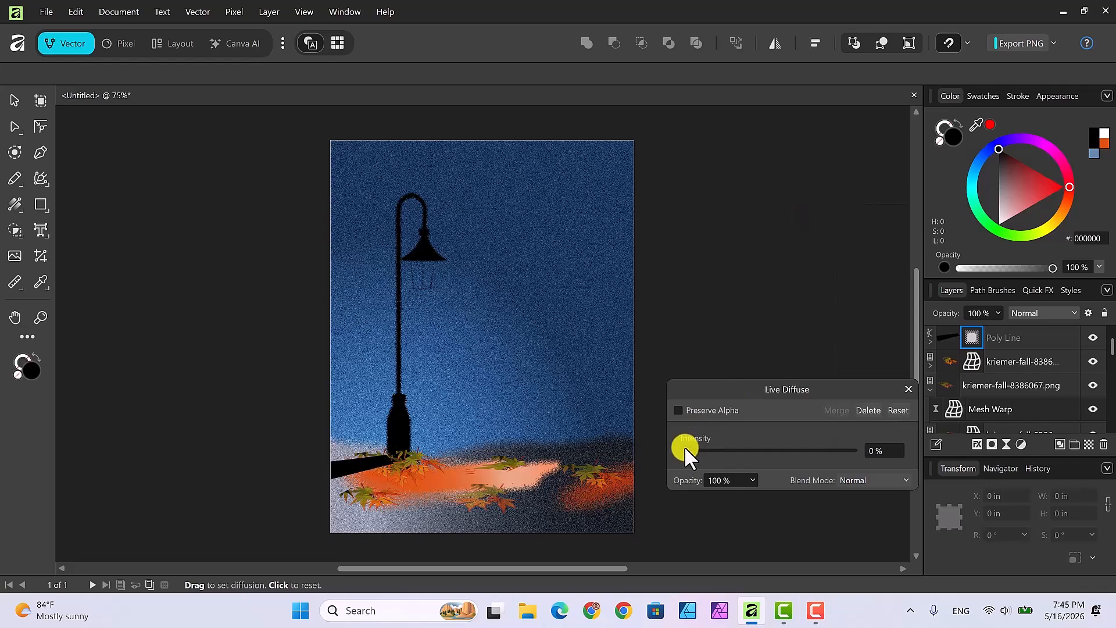
pyautogui.moveTo(685, 450); pyautogui.dragTo(709, 453)
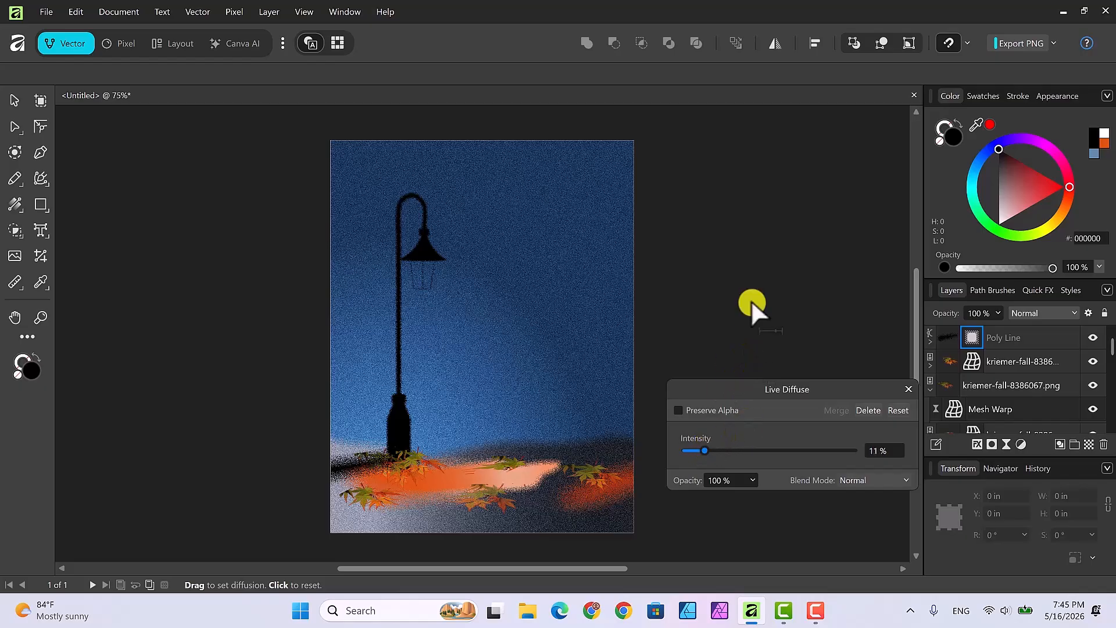
pyautogui.click(910, 390)
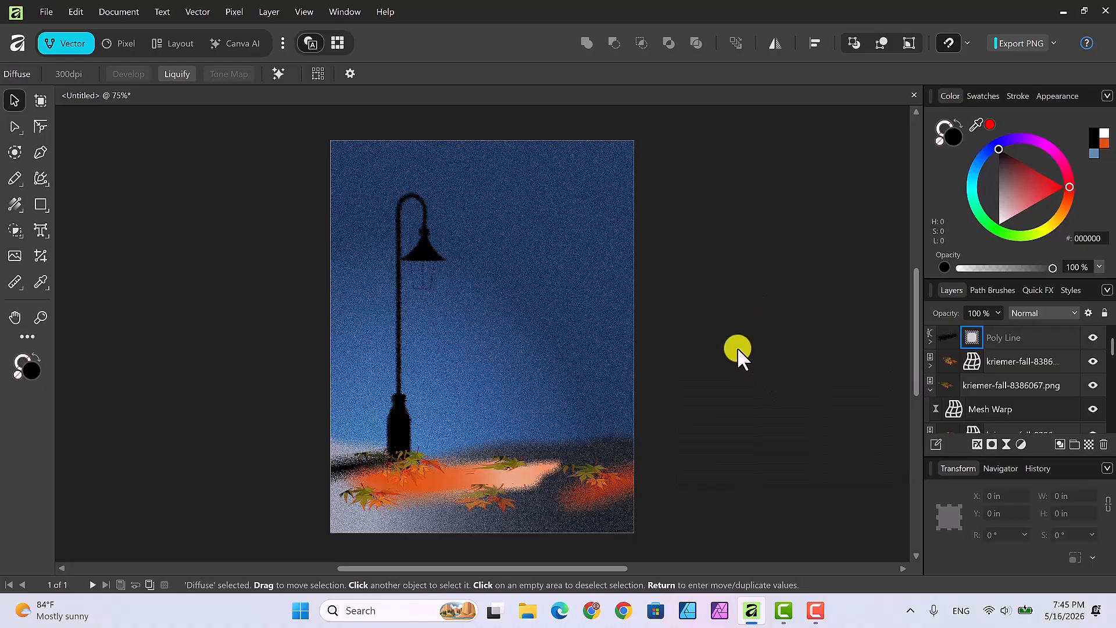
# Step: Set the black shape's layer opacity to 90% and deselect it
pyautogui.click(928, 341)
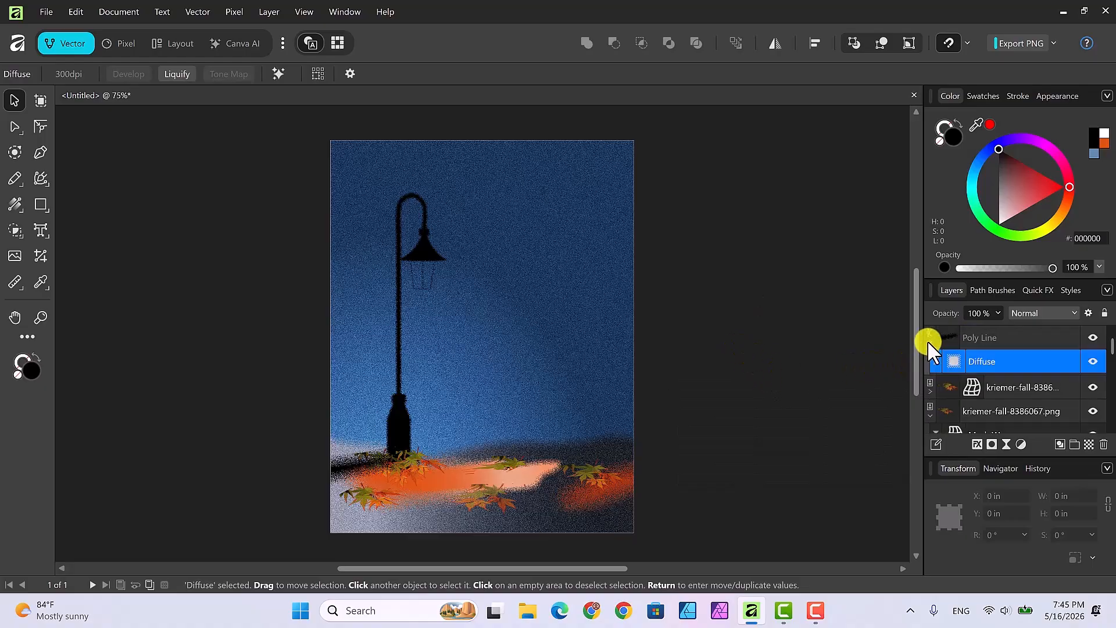
pyautogui.click(1013, 333)
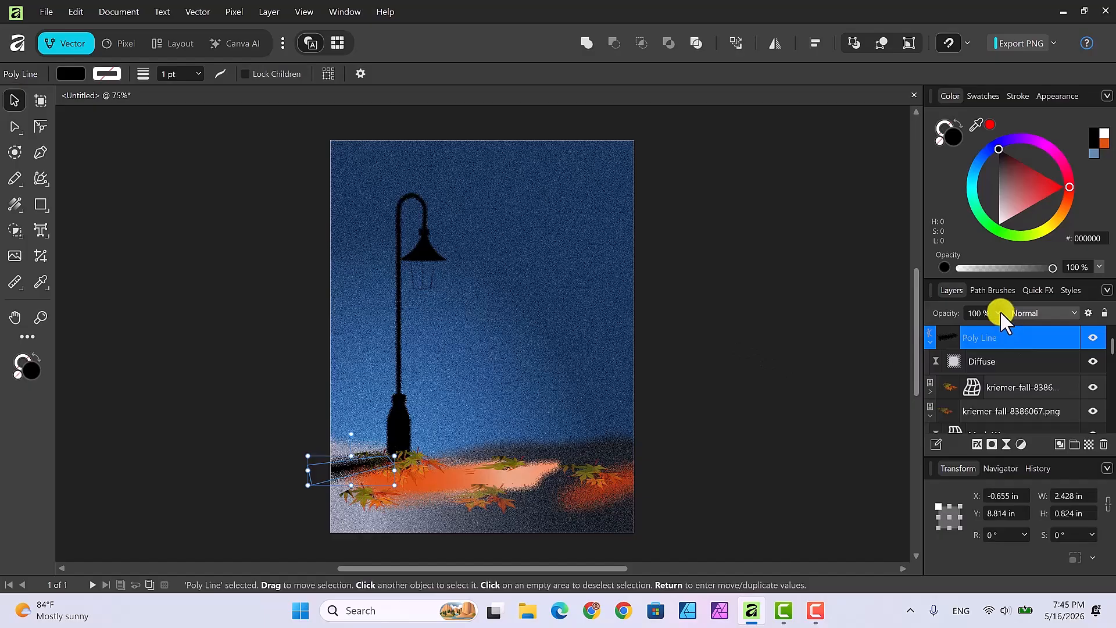
pyautogui.click(1000, 312)
pyautogui.moveTo(999, 326); pyautogui.dragTo(989, 326)
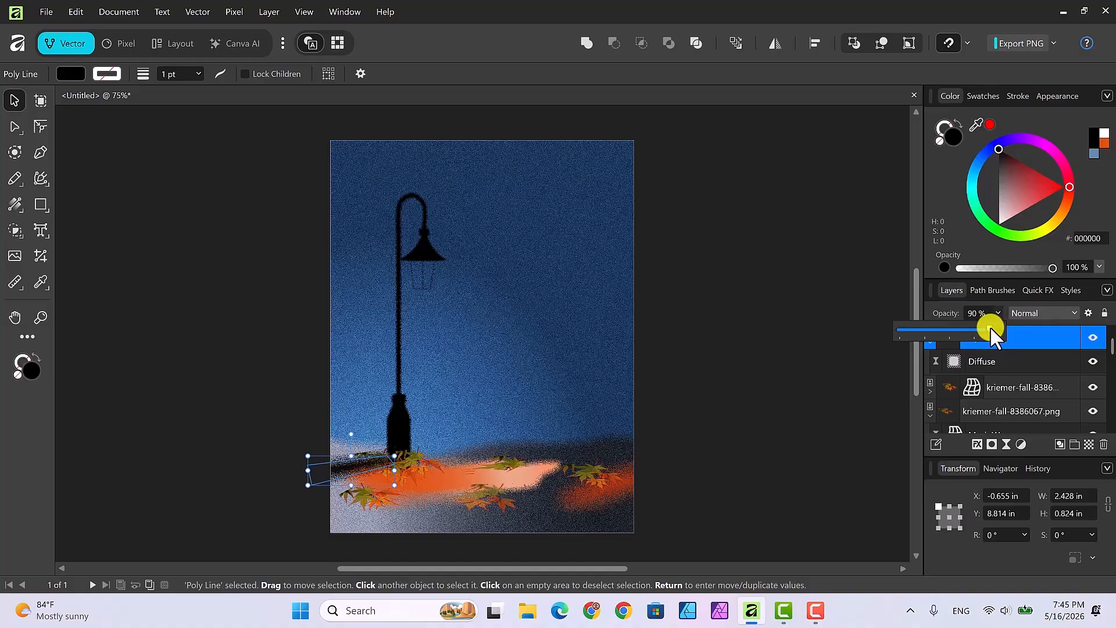
pyautogui.click(807, 367)
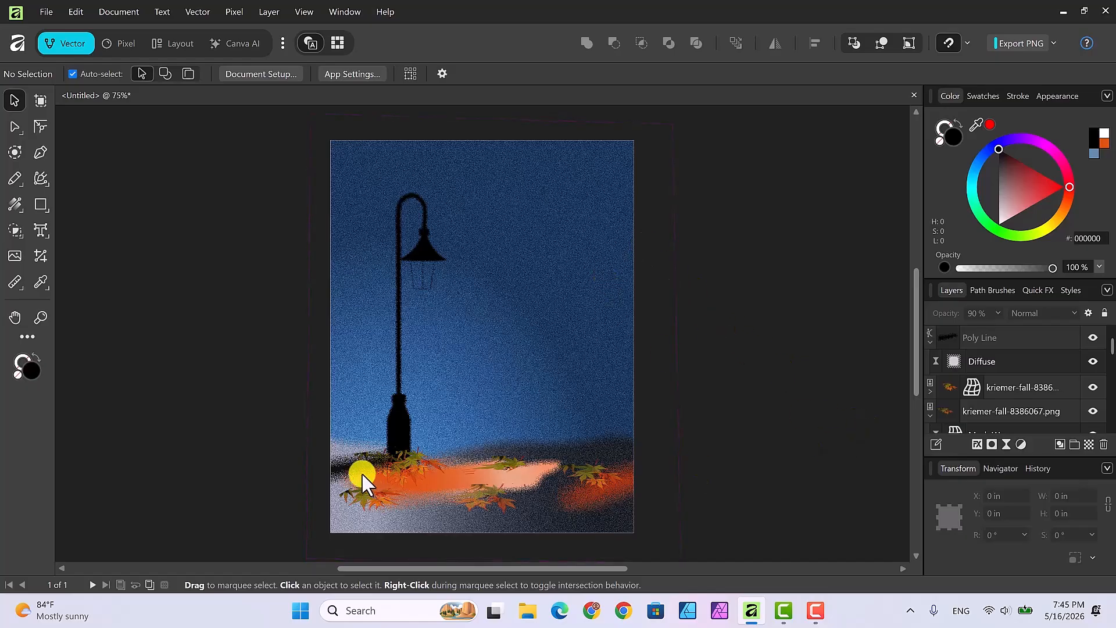
# Step: Change the black shape's fill from solid to a linear gradient
pyautogui.click(975, 337)
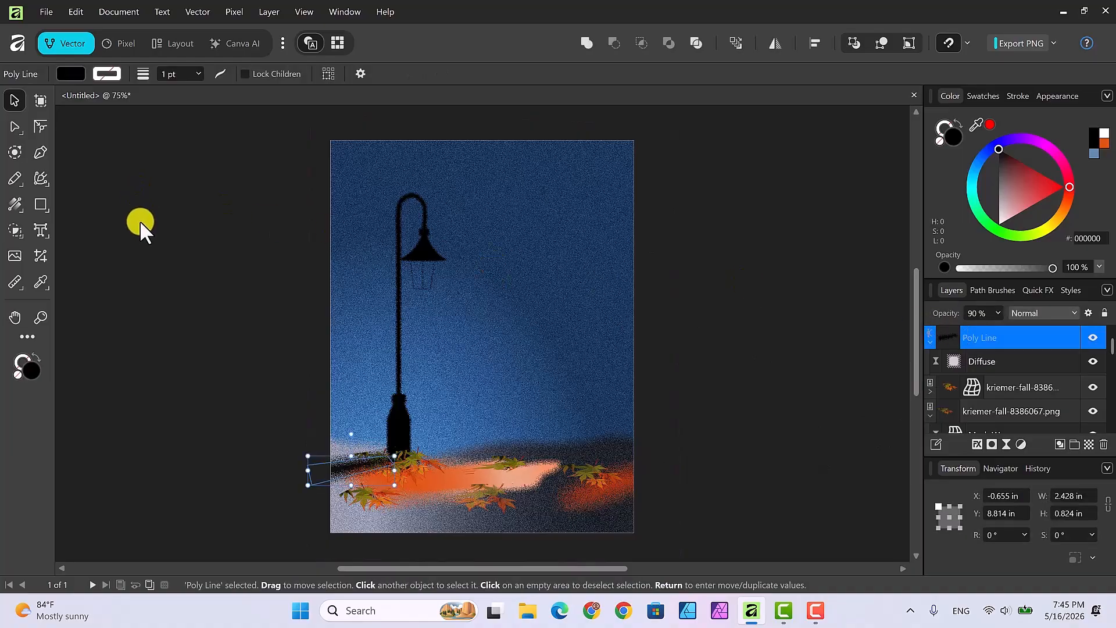
pyautogui.click(15, 204)
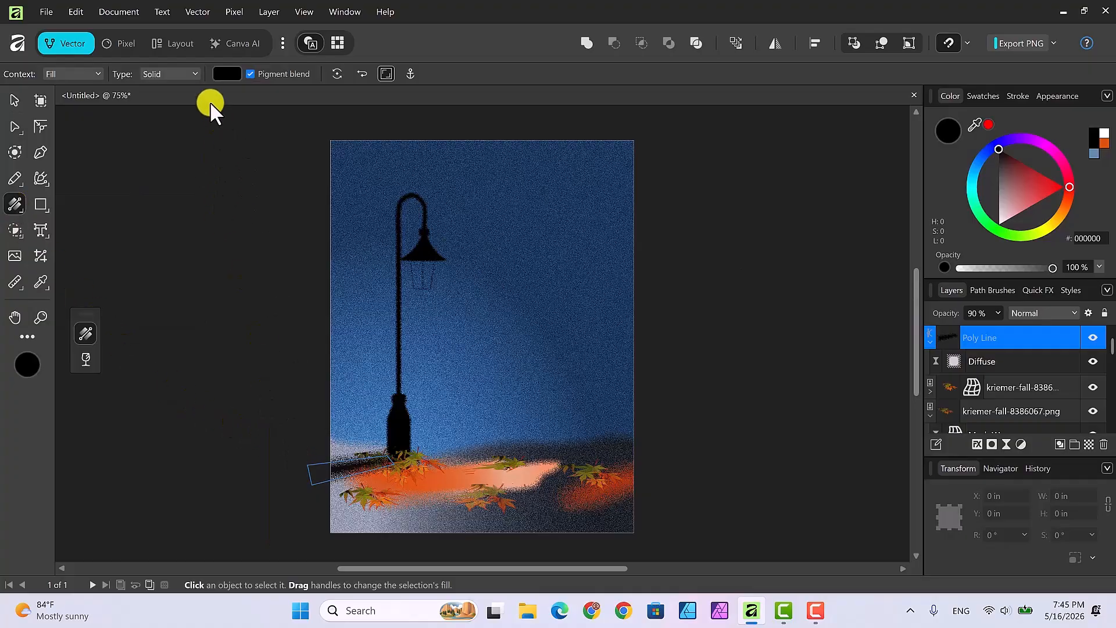
pyautogui.click(197, 78)
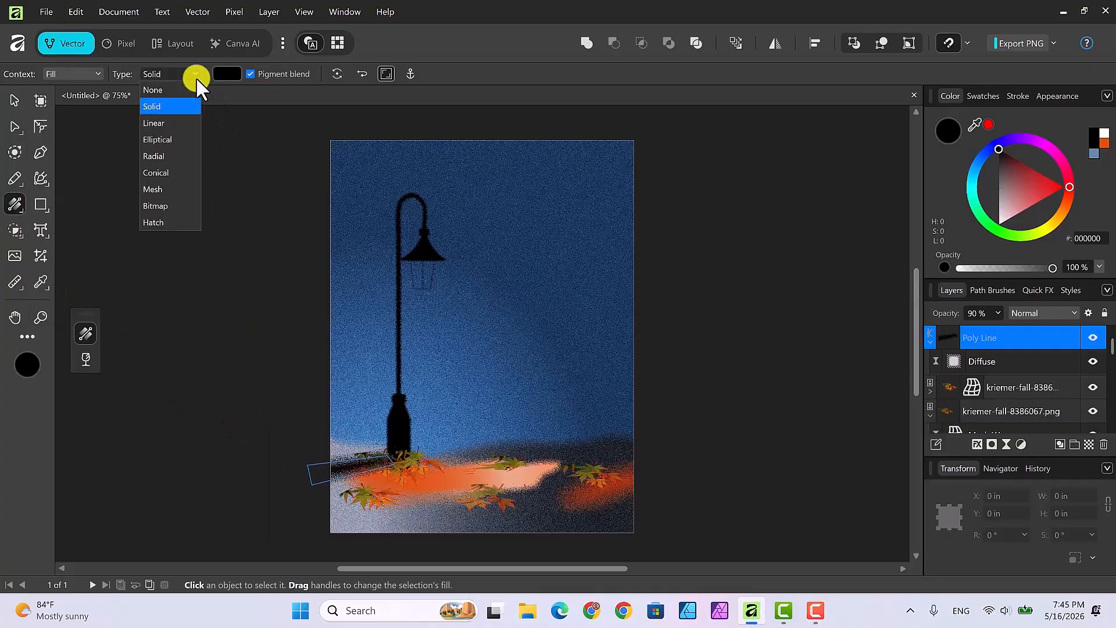
pyautogui.click(177, 122)
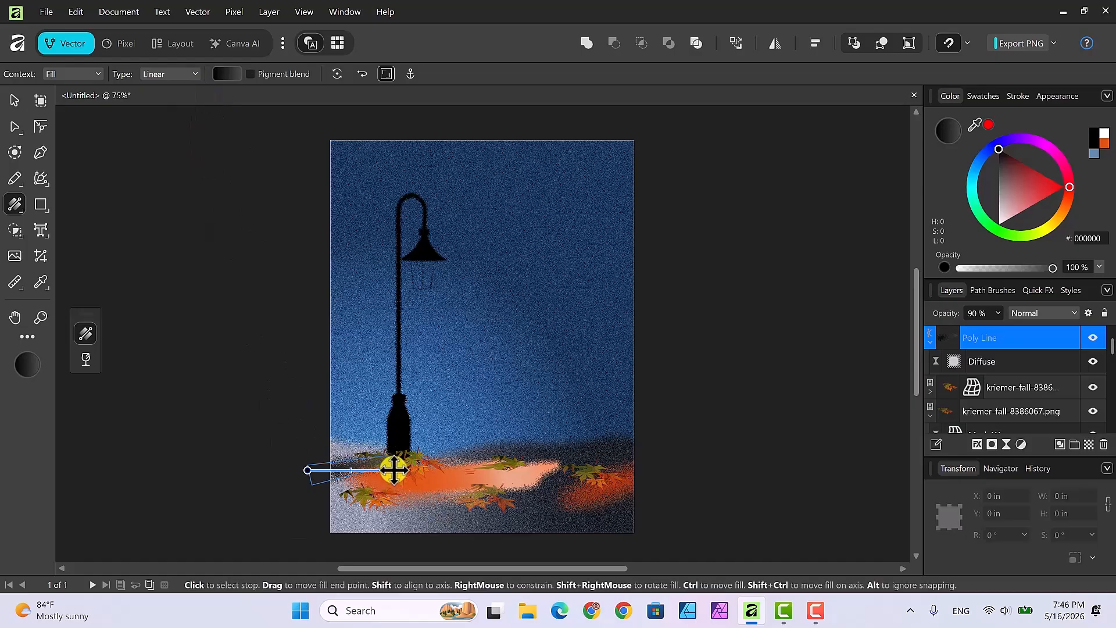
# Step: Adjust the gradient's start and end points on the black shape so it slopes upward toward the lamp base
pyautogui.moveTo(394, 470); pyautogui.dragTo(393, 464)
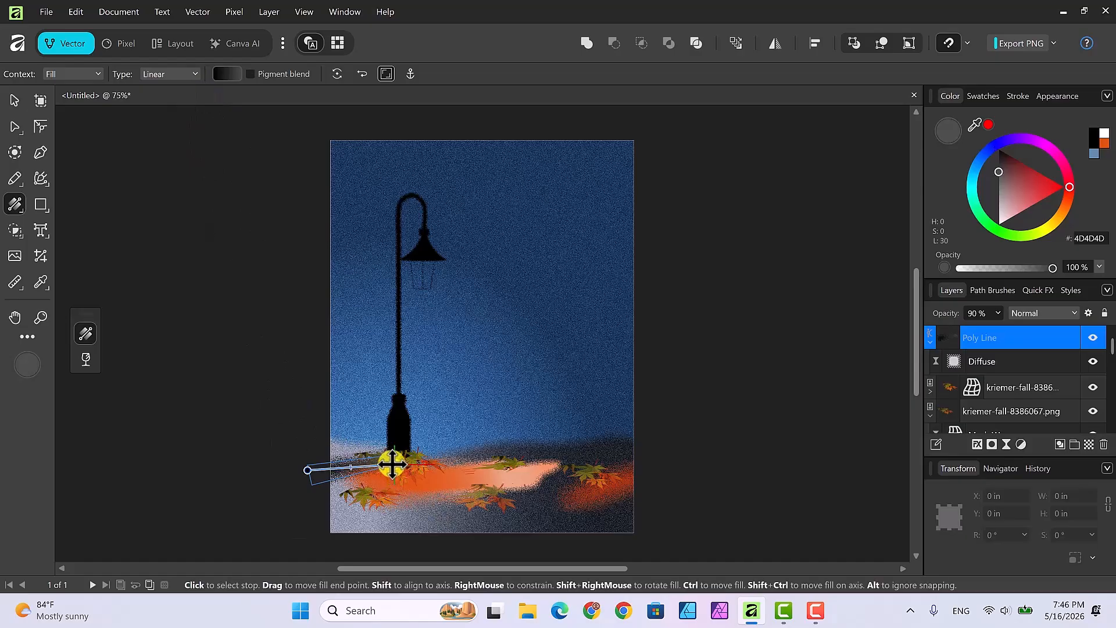
pyautogui.click(310, 476)
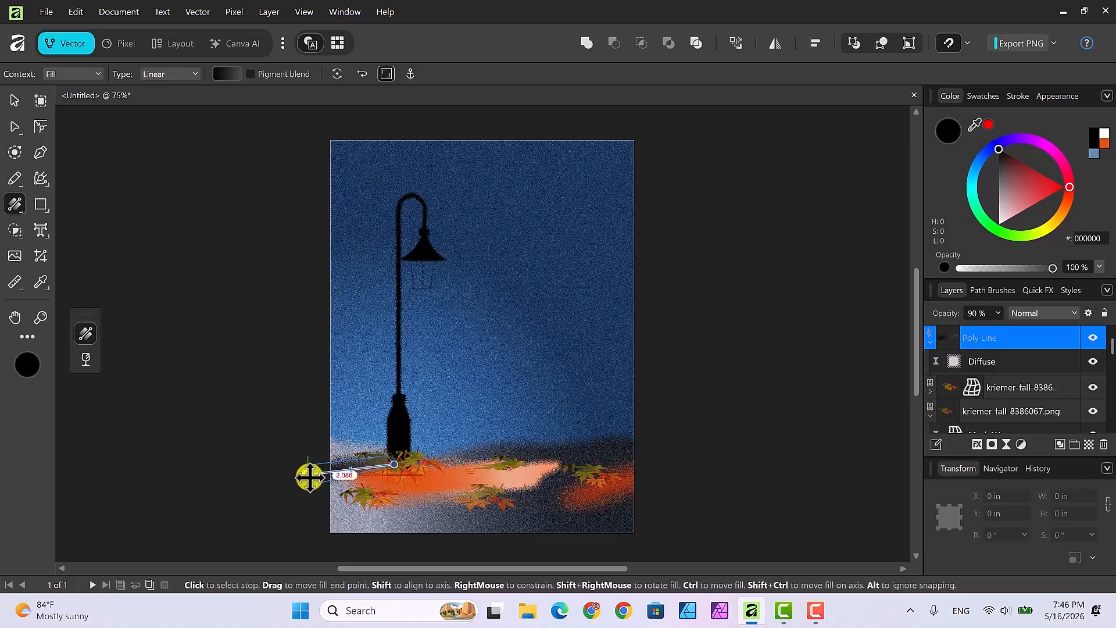
pyautogui.click(391, 457)
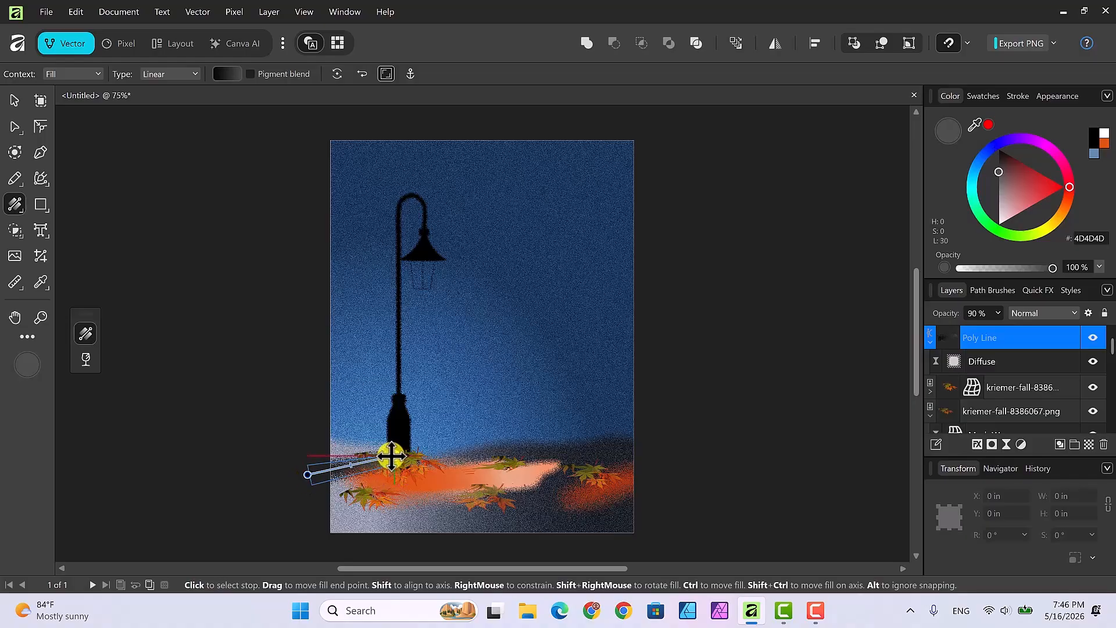
# Step: Move the black shape's gradient midpoint to 63%, reverse the gradient, fine-tune its midpoint and deselect the shape
pyautogui.click(225, 72)
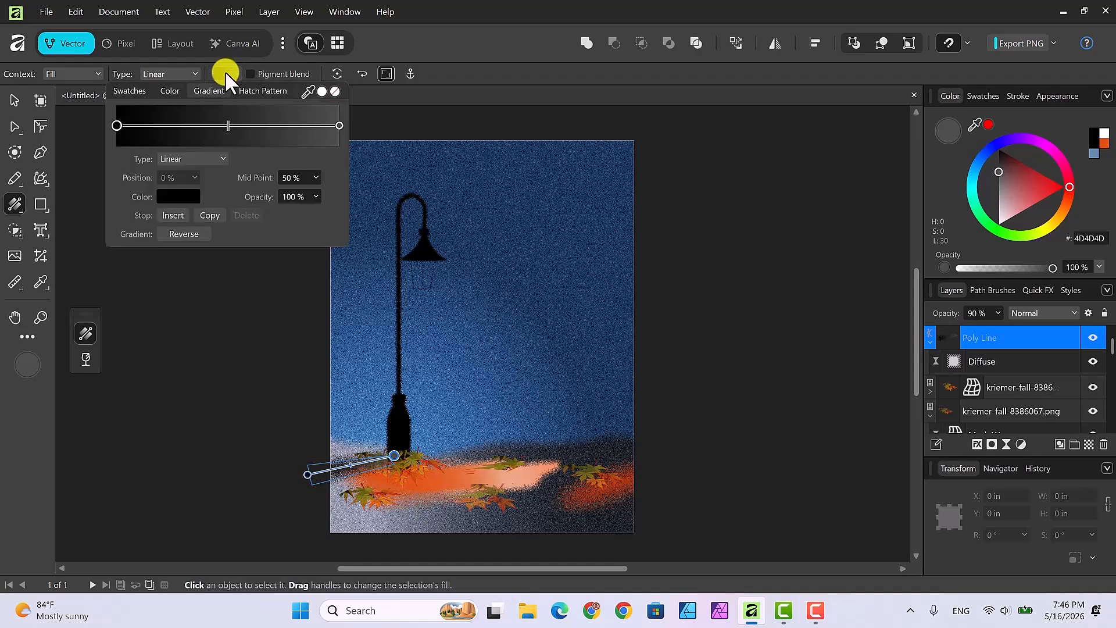
pyautogui.moveTo(228, 128); pyautogui.dragTo(256, 130)
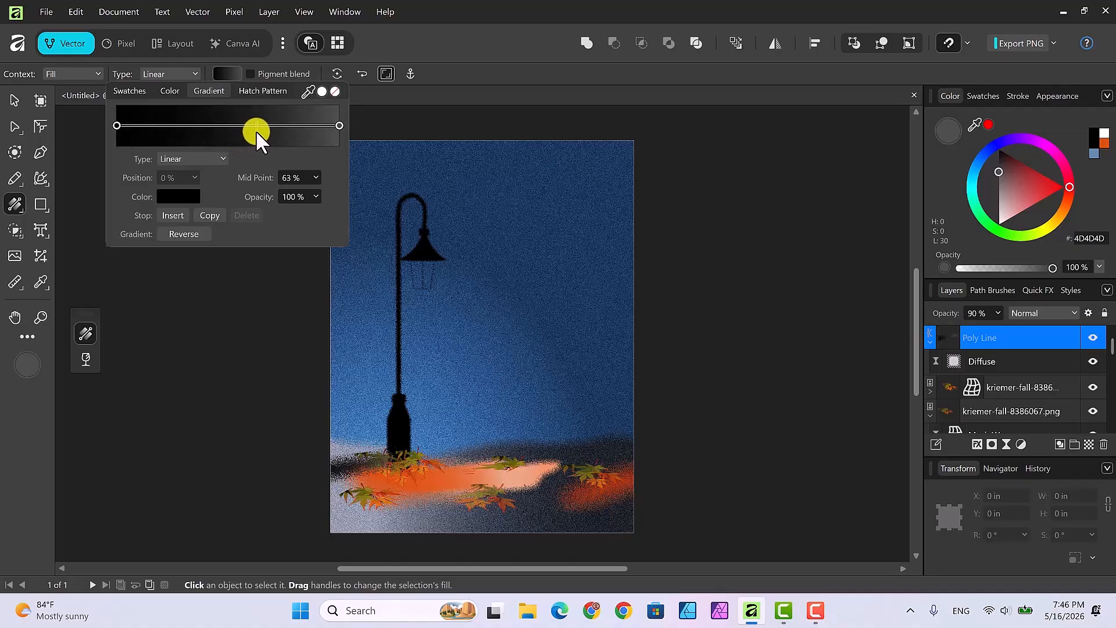
pyautogui.click(182, 233)
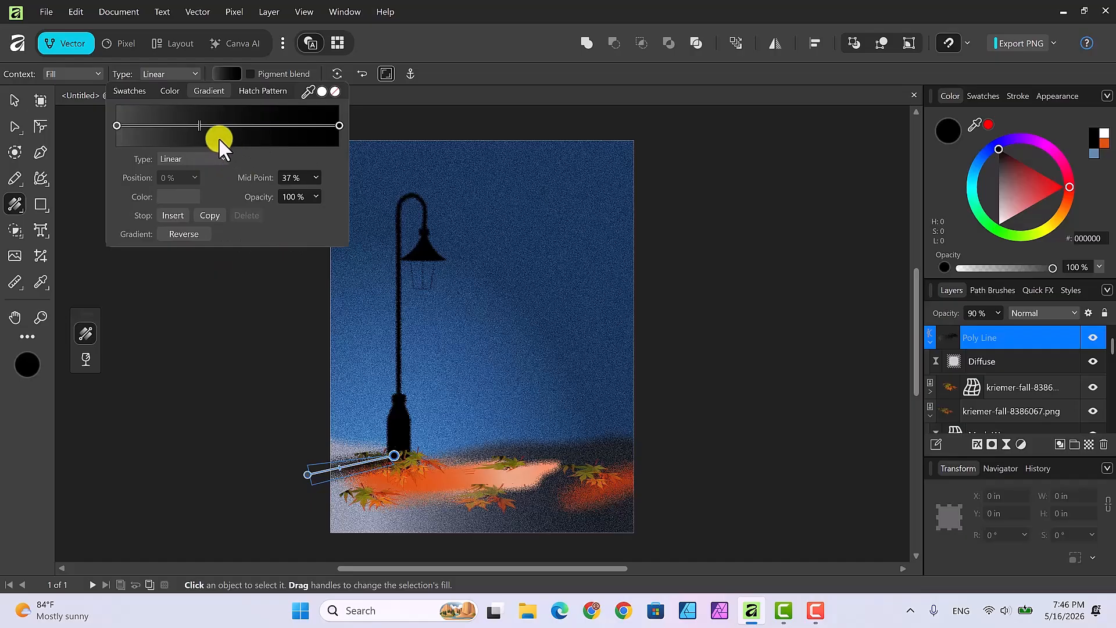
pyautogui.moveTo(198, 127); pyautogui.dragTo(193, 124)
pyautogui.click(690, 329)
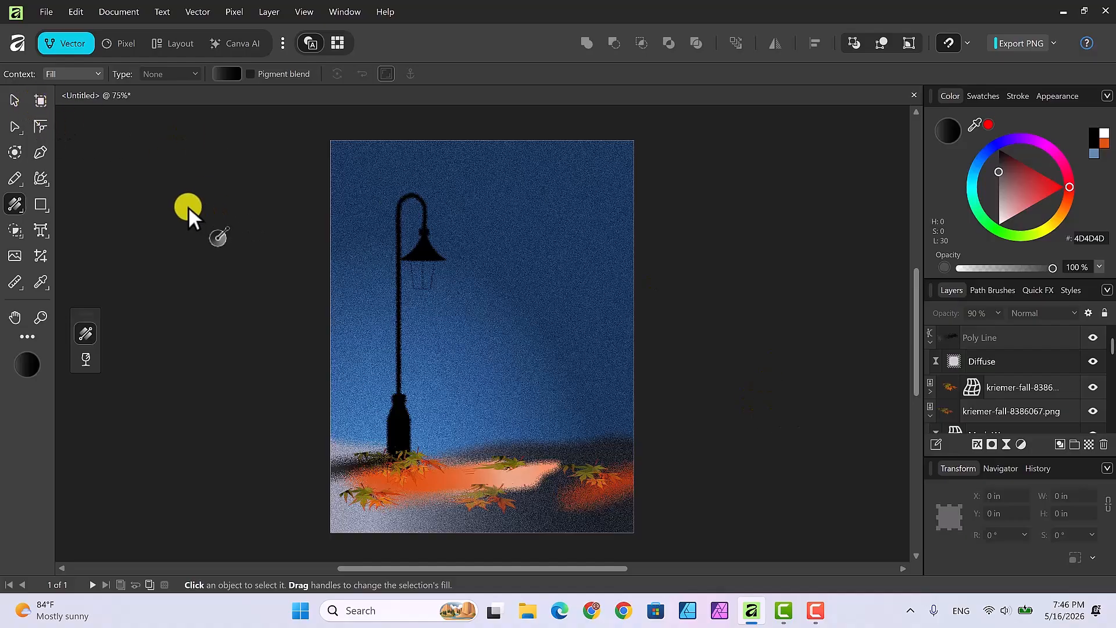
# Step: Place tree-6810574_1280.png beside the lamp base at the artwork's left edge, about 2.36 by 2.55 in, keeping images embedded
pyautogui.click(45, 12)
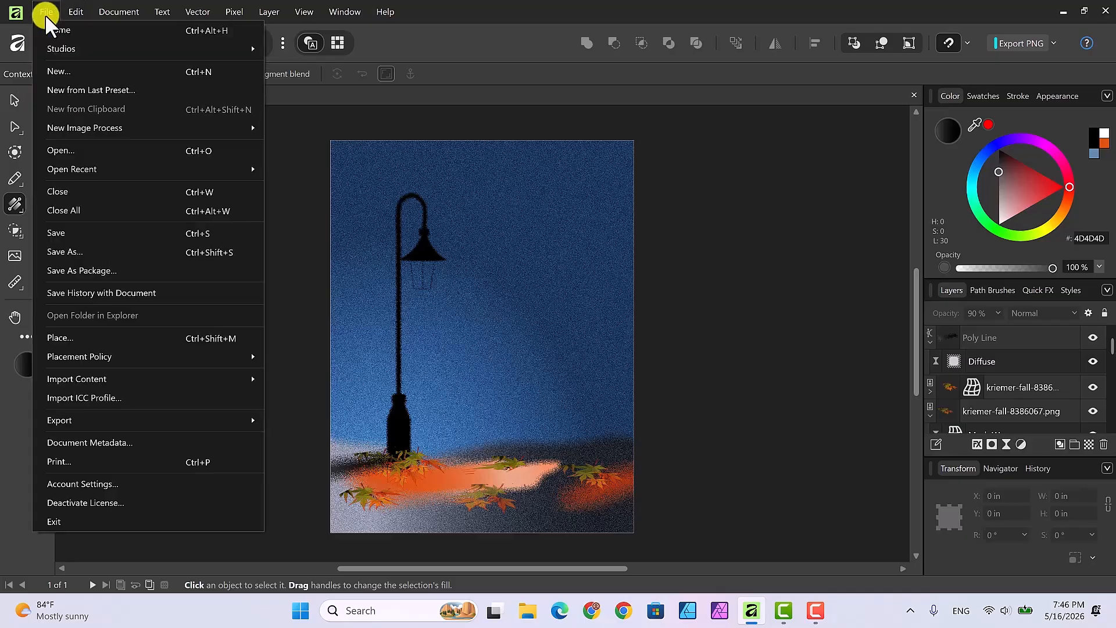
pyautogui.click(64, 335)
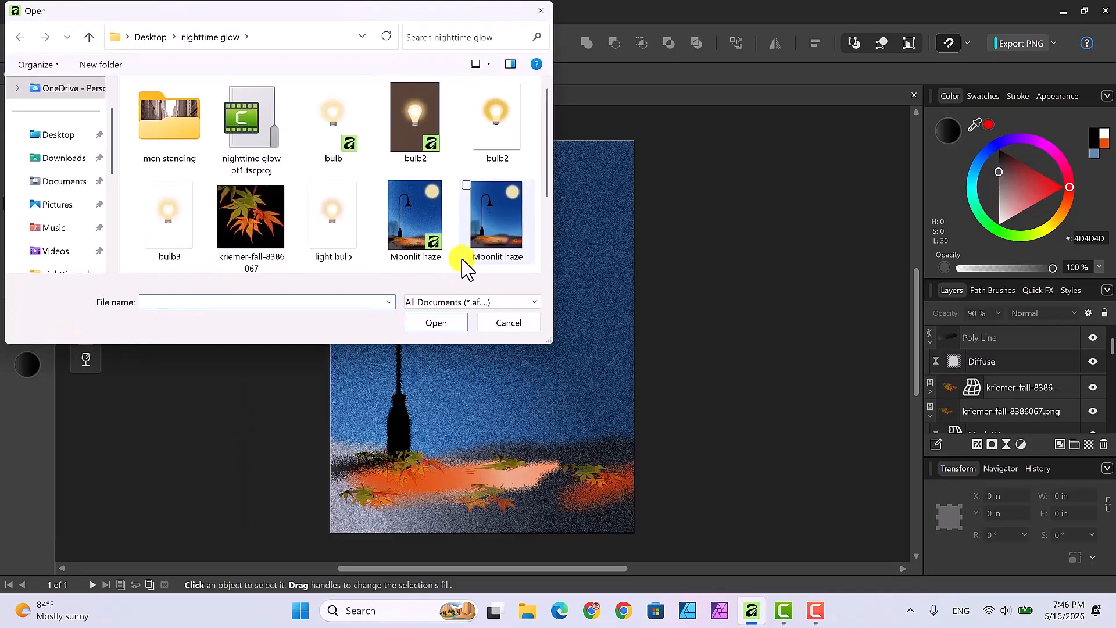
pyautogui.moveTo(543, 144); pyautogui.dragTo(543, 224)
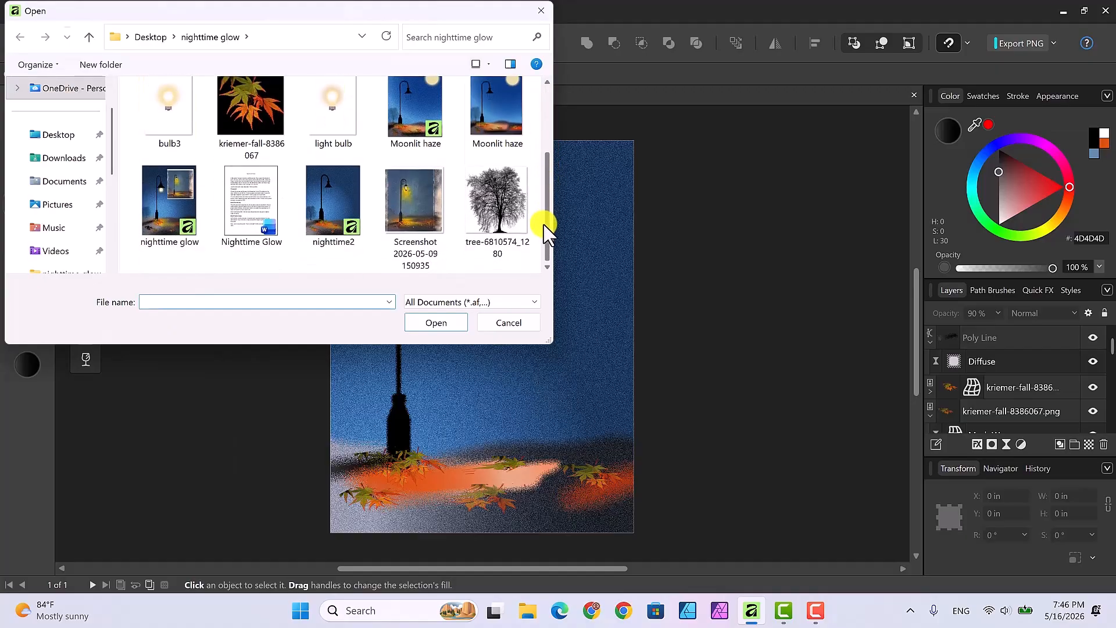
pyautogui.click(504, 210)
pyautogui.click(428, 323)
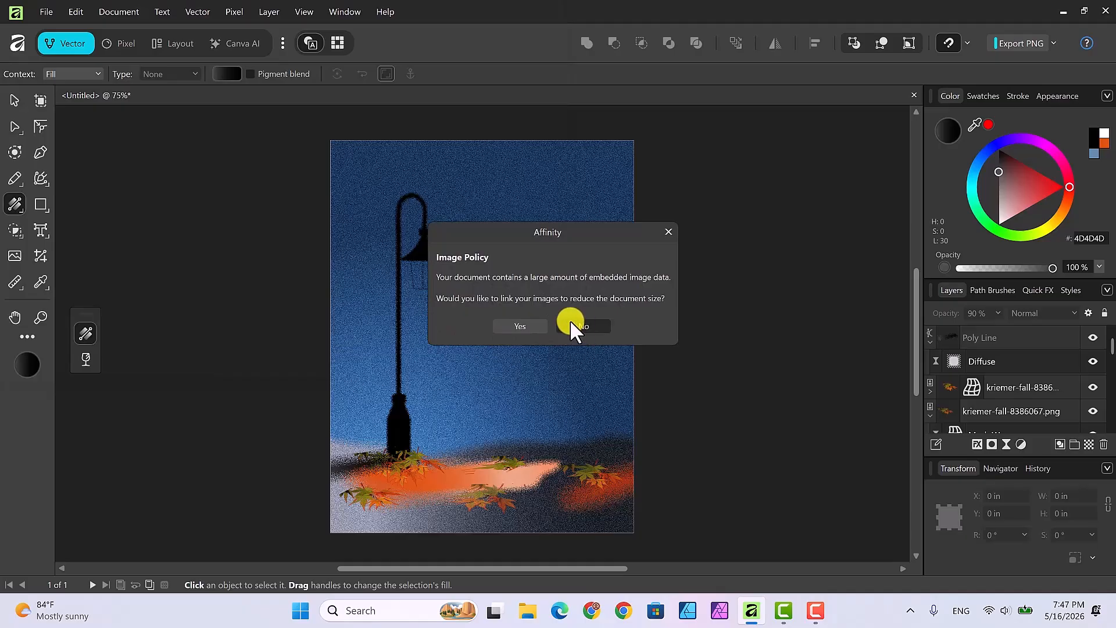
pyautogui.click(572, 325)
pyautogui.moveTo(383, 350); pyautogui.dragTo(352, 403)
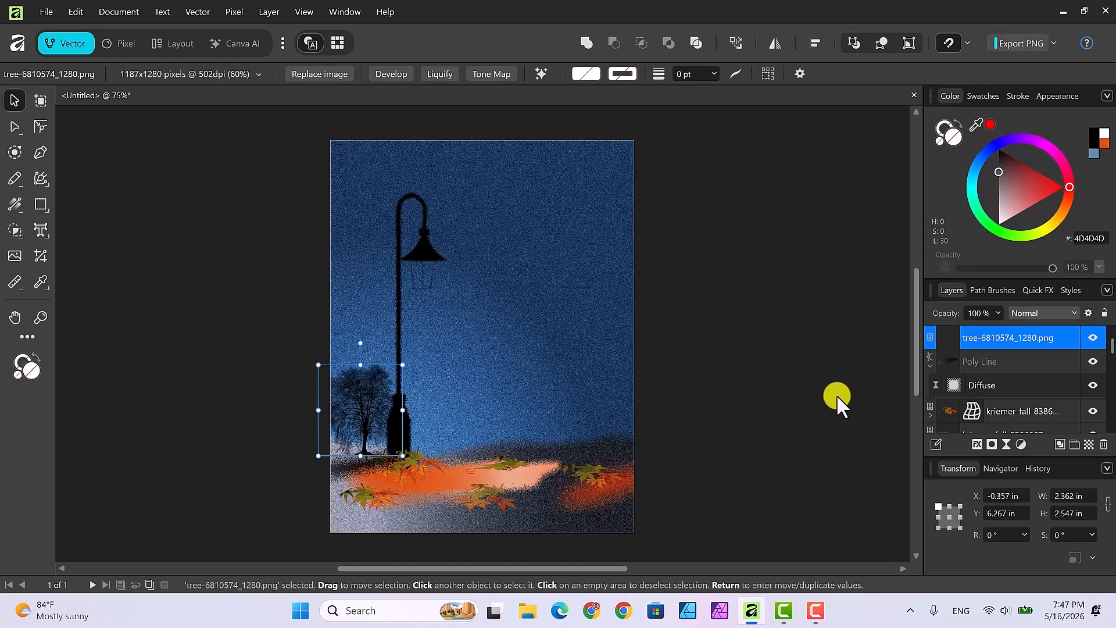
# Step: Nudge the tree image up to a Y position of 6.184 in and deselect it
pyautogui.press('Up')
pyautogui.press('Up')
pyautogui.press('Up')
pyautogui.press('Up')
pyautogui.press('Up')
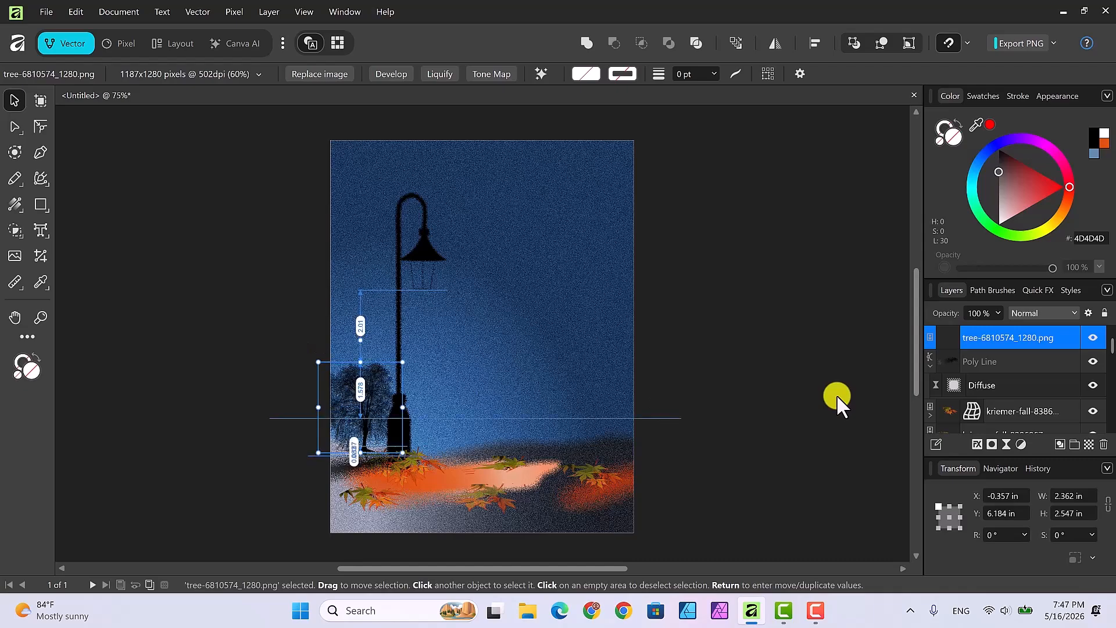
pyautogui.click(698, 314)
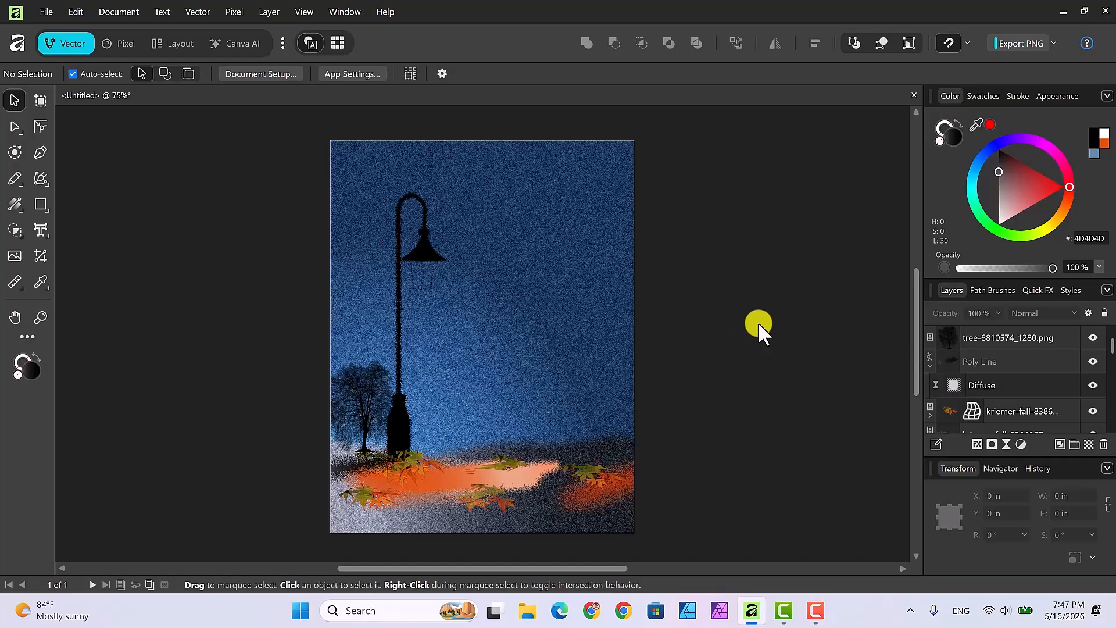
# Step: Apply a live Diffuse filter with 6% intensity to the tree image
pyautogui.click(993, 337)
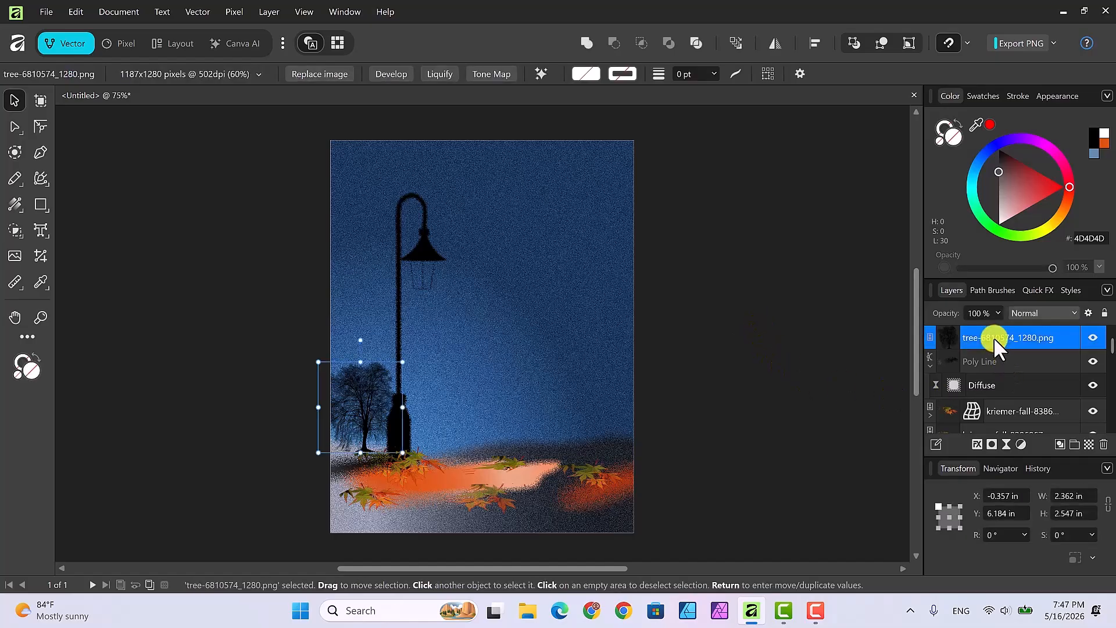
pyautogui.click(1006, 442)
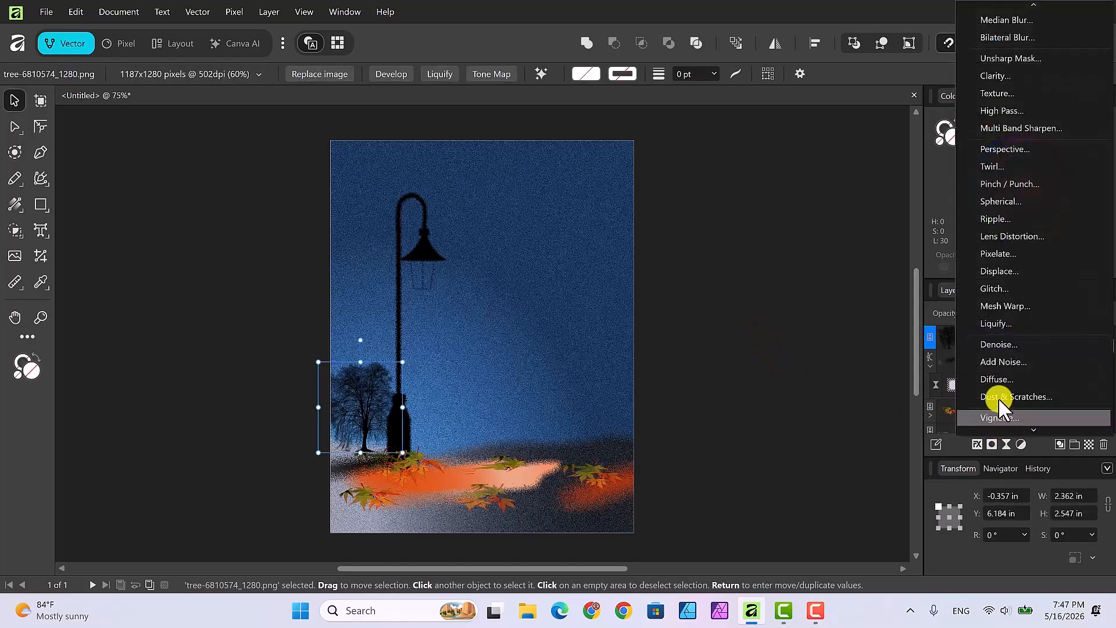
pyautogui.click(992, 380)
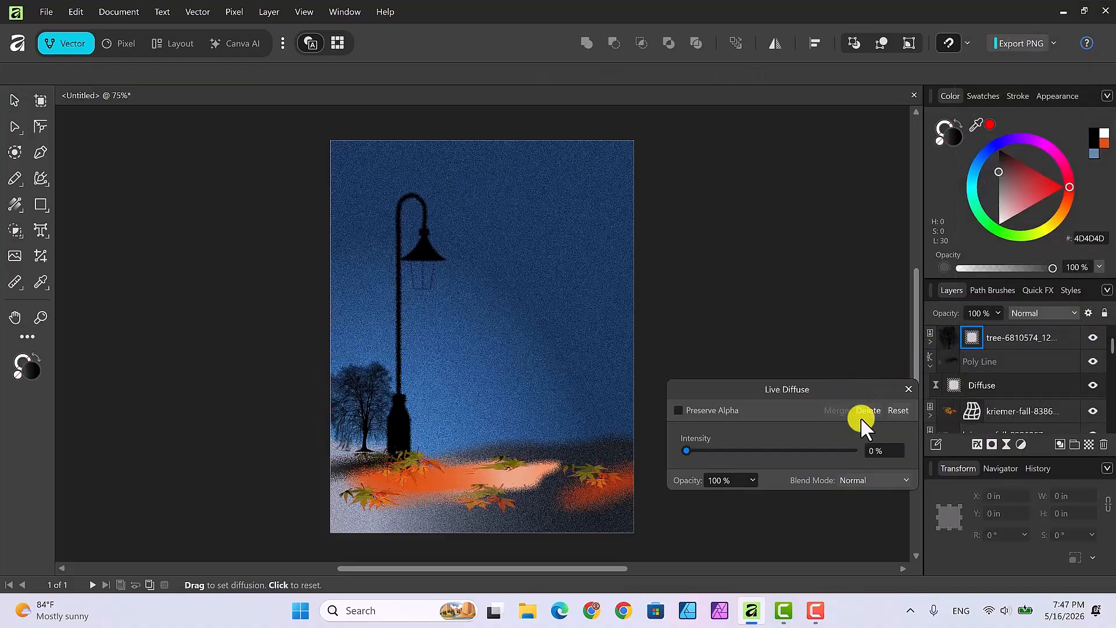
pyautogui.click(876, 451)
pyautogui.write('6')
pyautogui.press('Return')
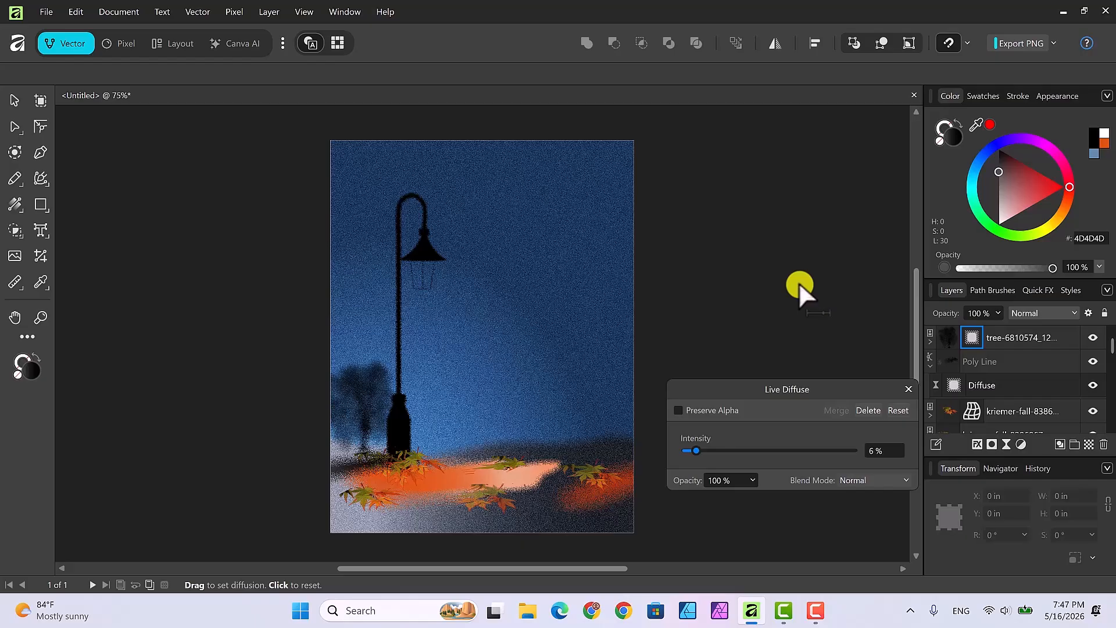
pyautogui.click(908, 385)
# Step: Set the tree image's layer opacity to 55% and deselect it
pyautogui.click(930, 342)
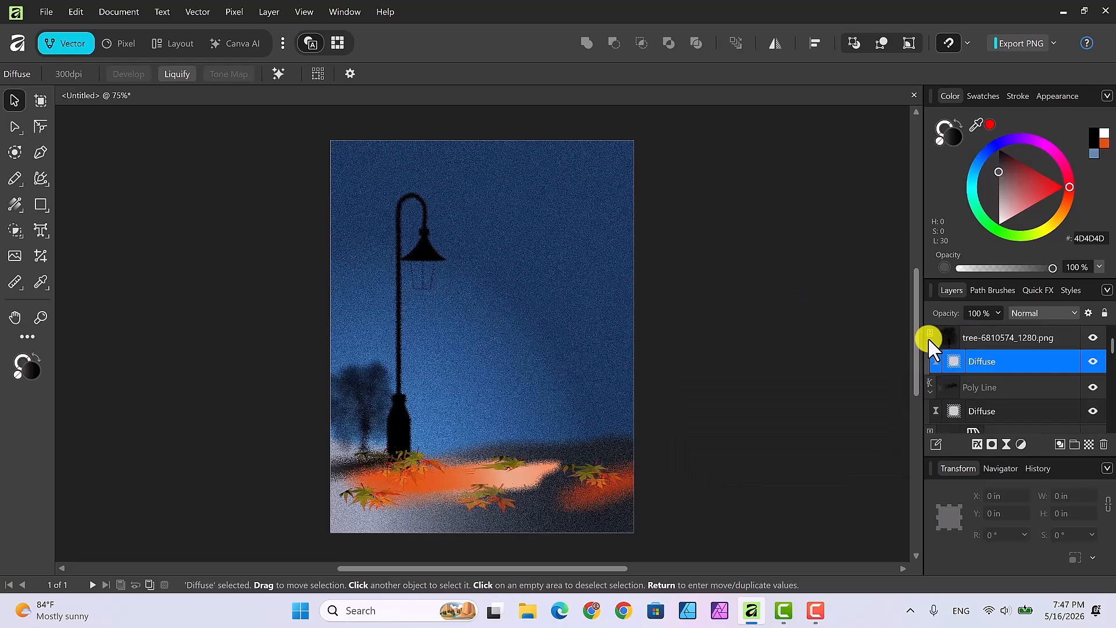
pyautogui.moveTo(982, 340); pyautogui.dragTo(989, 338)
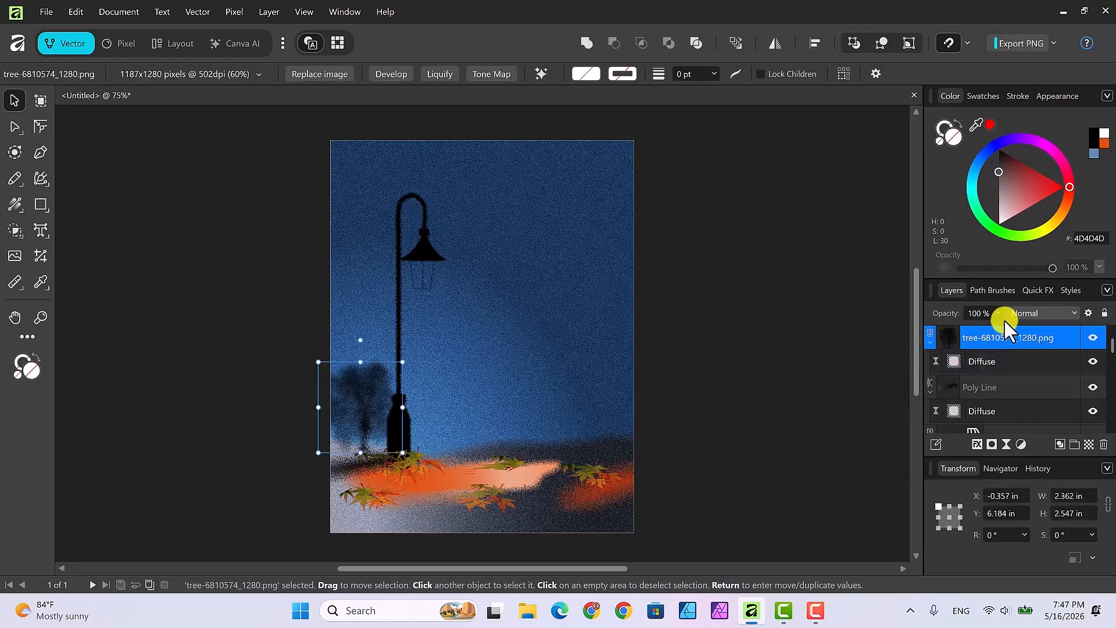
pyautogui.click(999, 311)
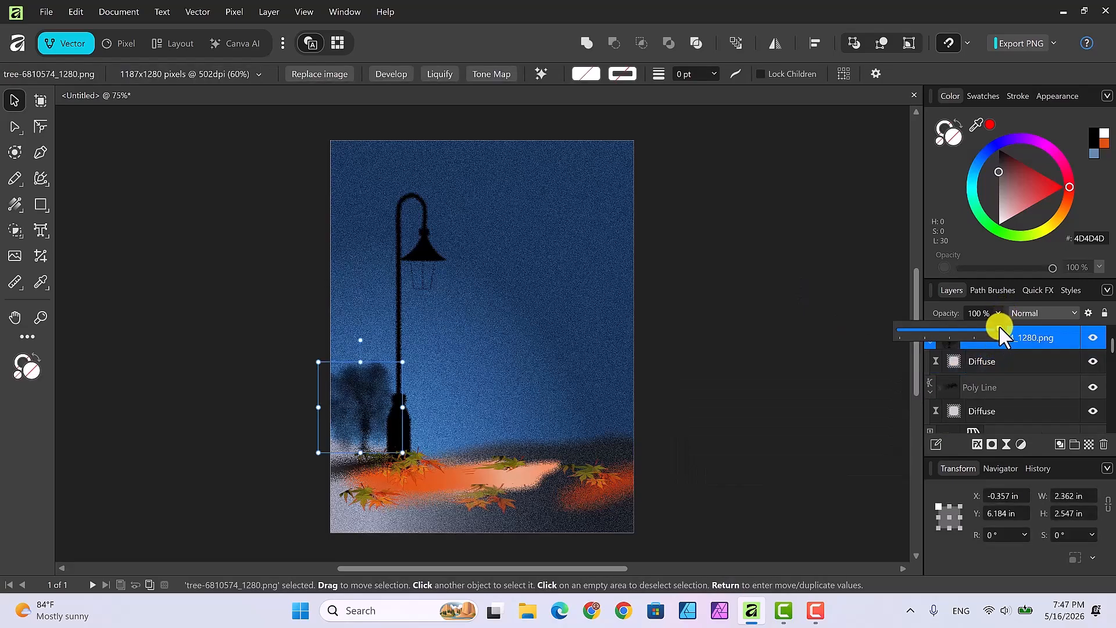
pyautogui.moveTo(999, 325); pyautogui.dragTo(958, 329)
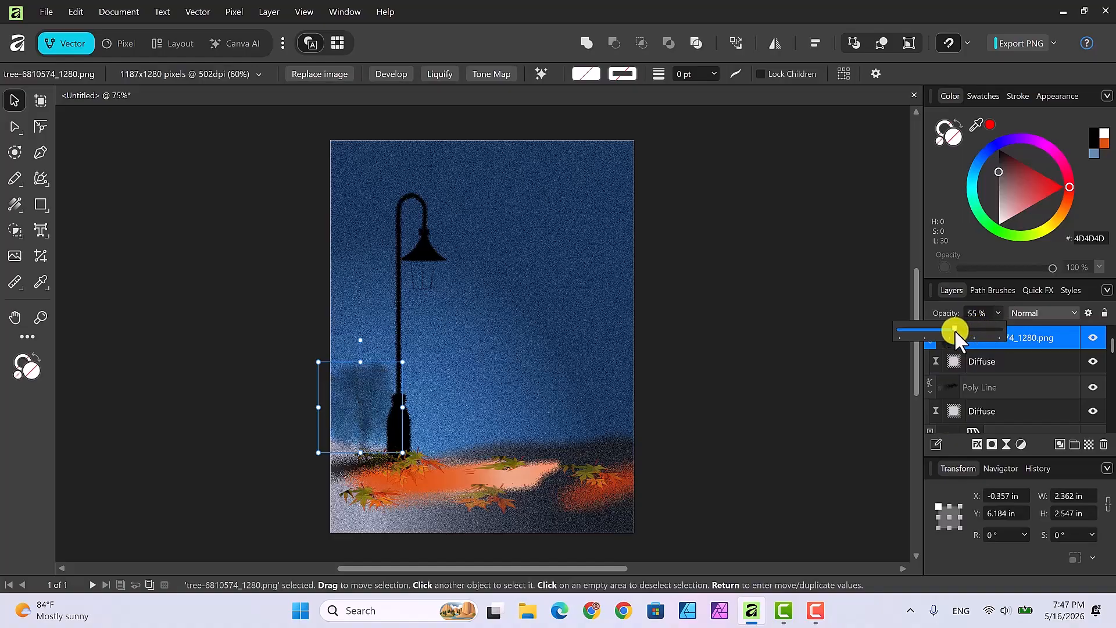
pyautogui.click(804, 326)
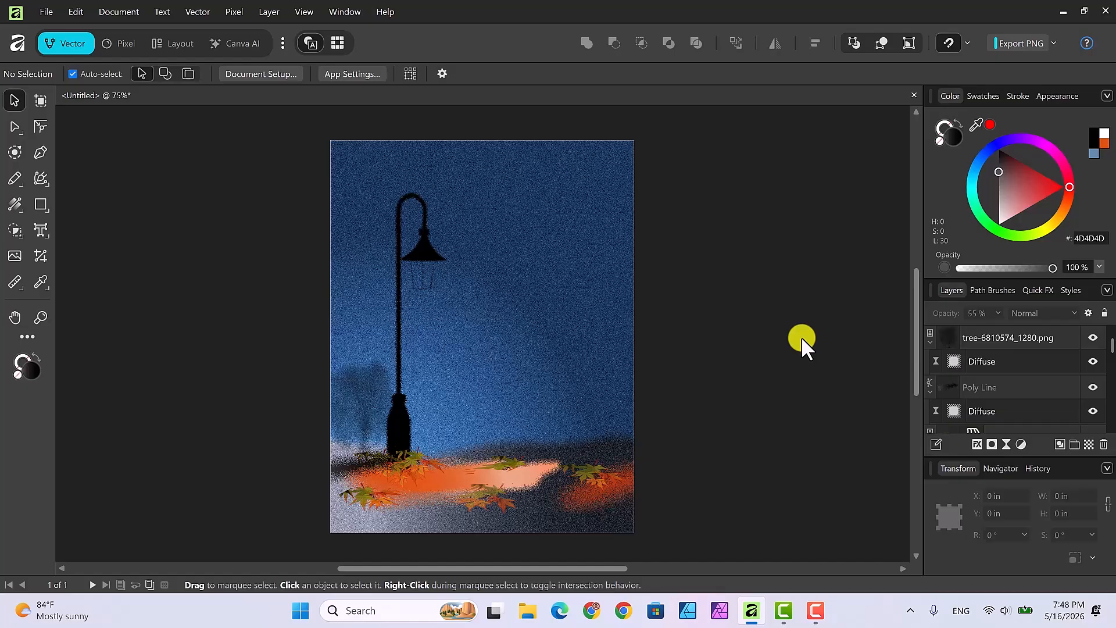
# Step: Try the Pin Light blend mode on the black ground shape's Diffuse filter and return it to Normal
pyautogui.click(346, 466)
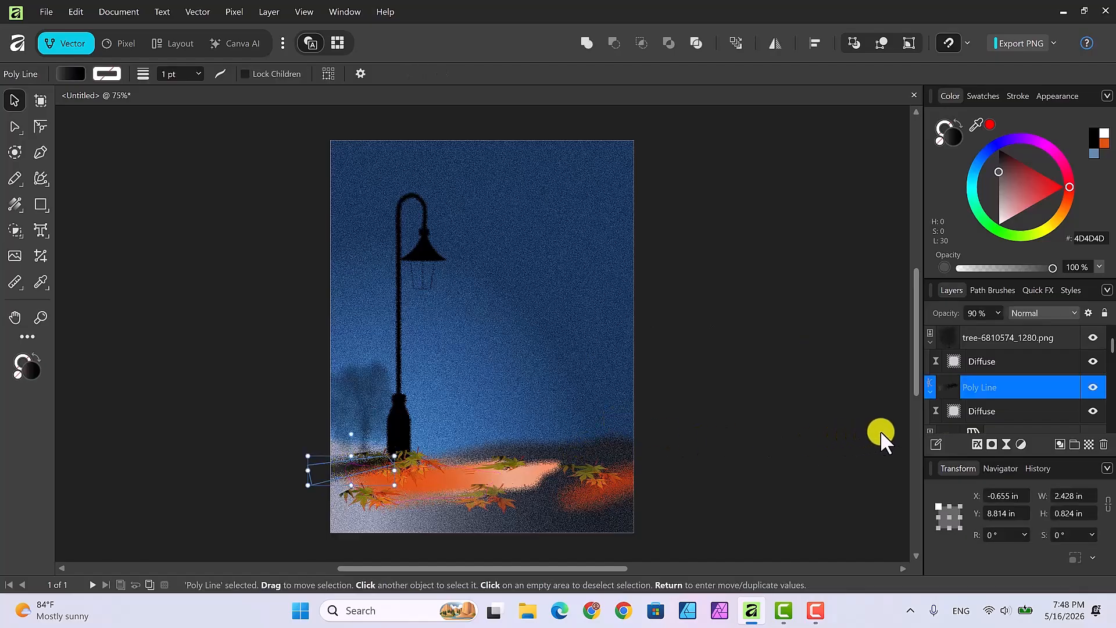
pyautogui.doubleClick(954, 410)
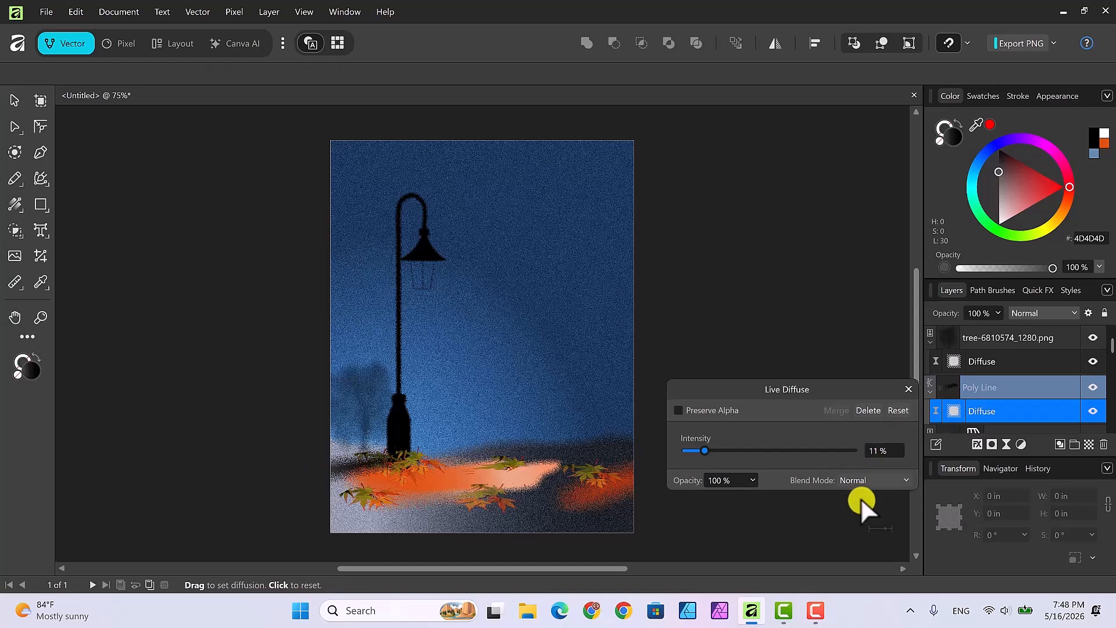
pyautogui.click(905, 479)
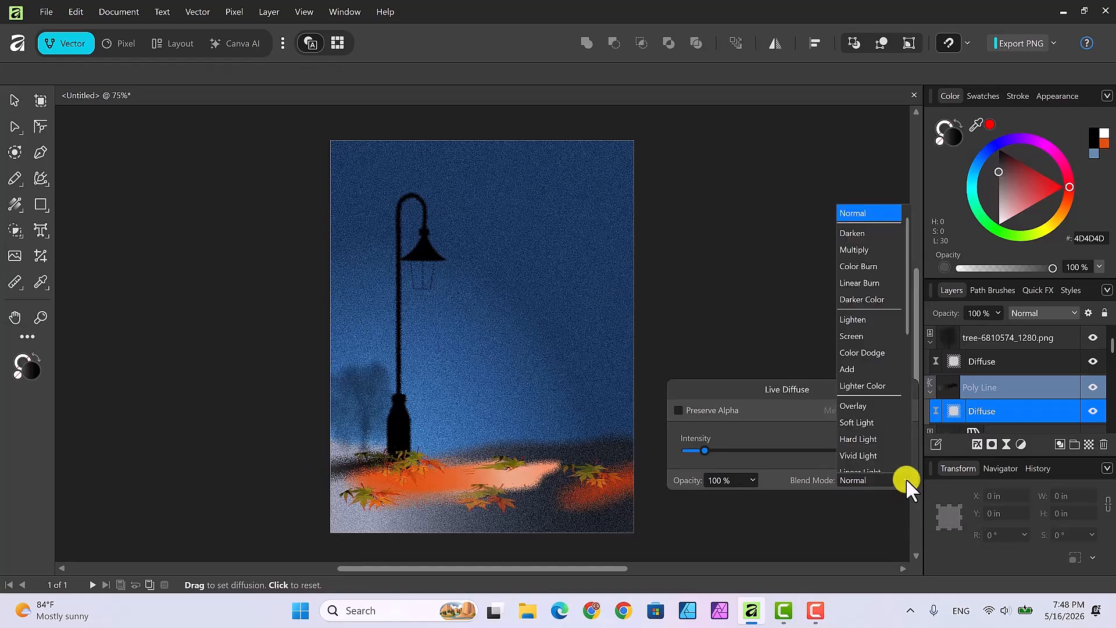
pyautogui.scroll(-1, 888, 440)
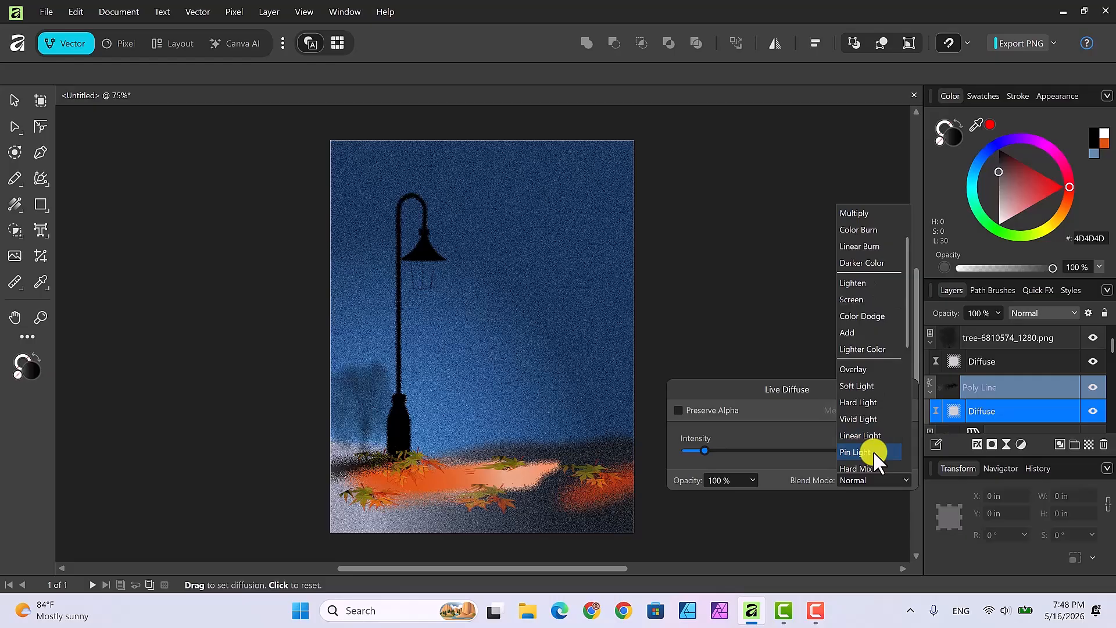
pyautogui.click(873, 451)
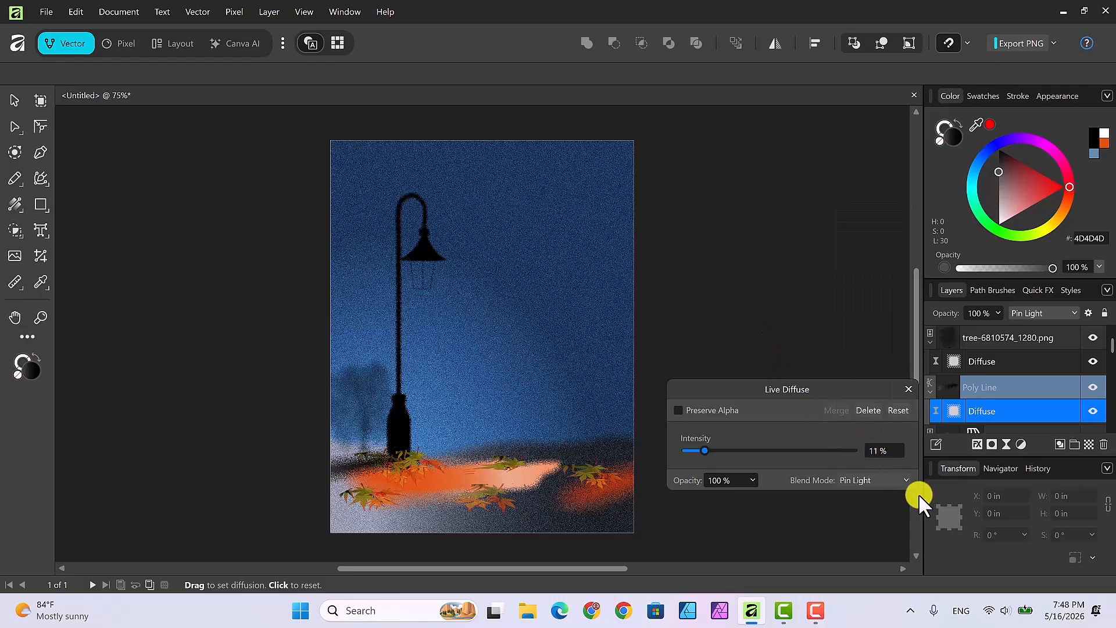
pyautogui.click(905, 478)
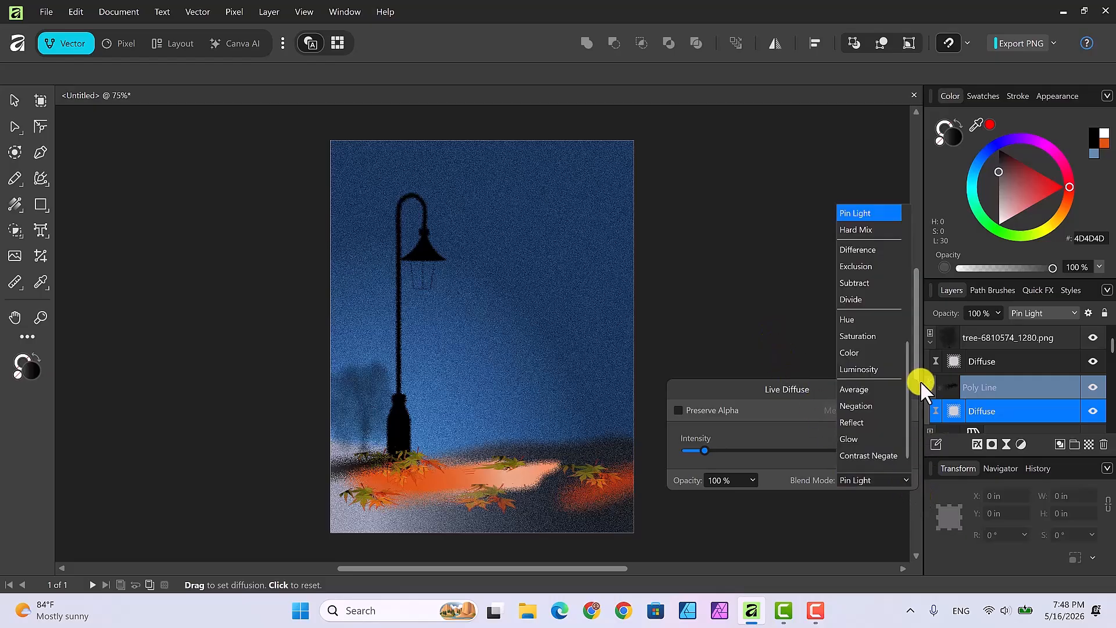
pyautogui.moveTo(905, 355); pyautogui.dragTo(915, 226)
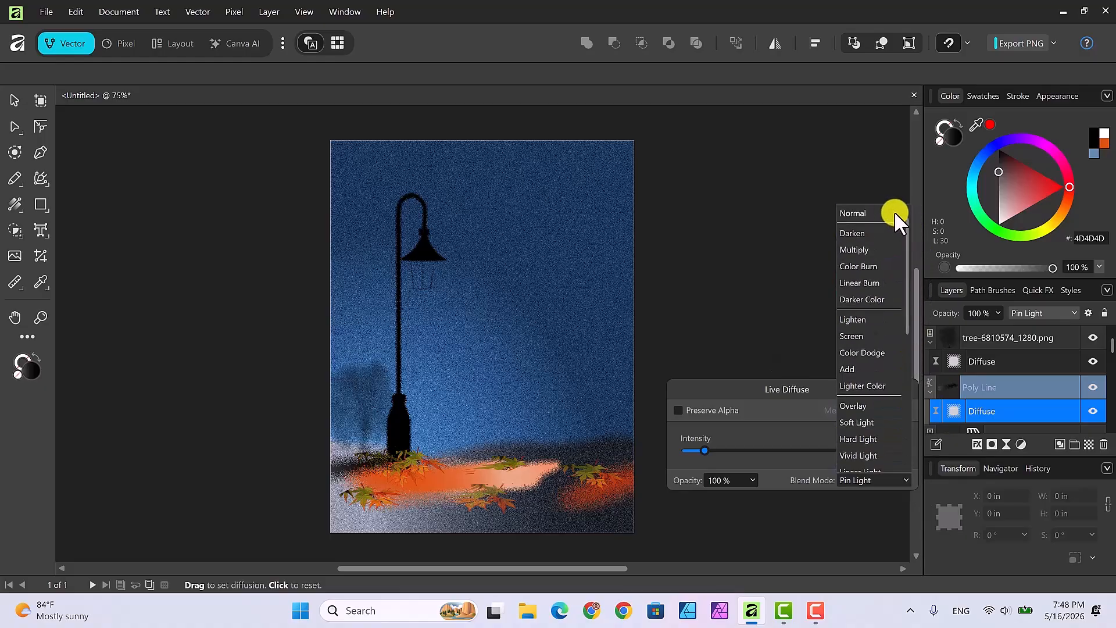
pyautogui.click(858, 214)
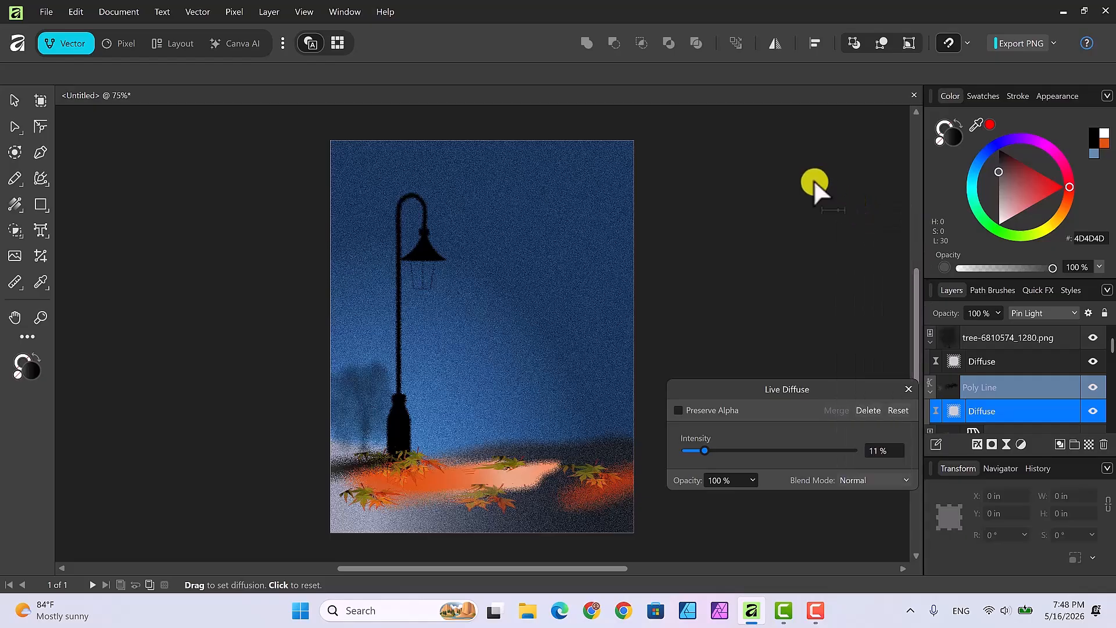
pyautogui.click(907, 389)
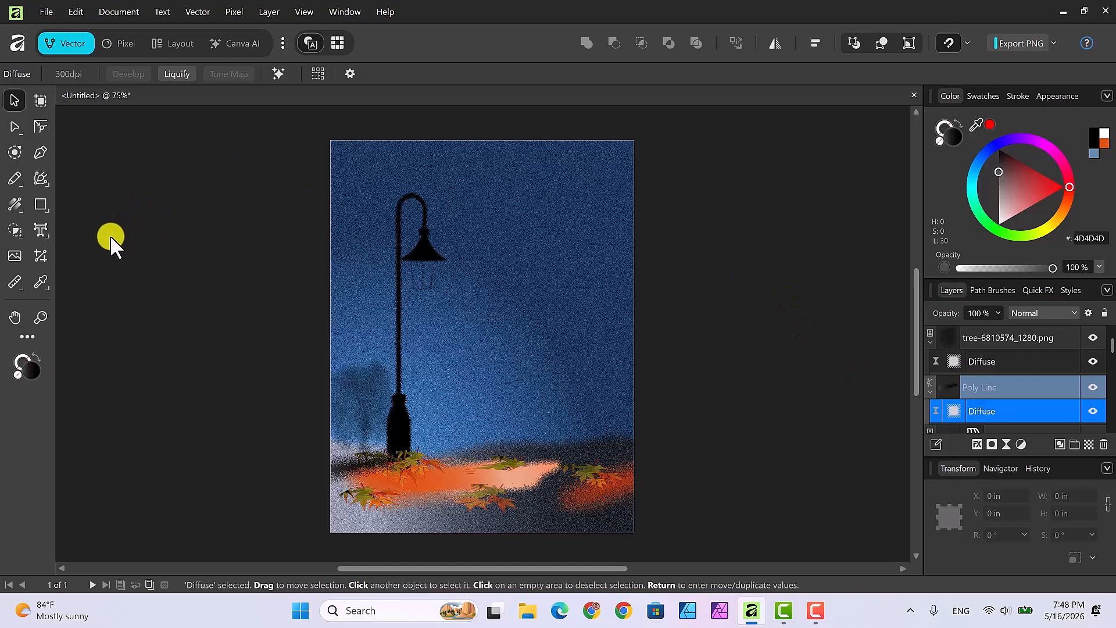
# Step: Draw a flat closed Pen shape about 3.58 in wide and 0.4 in high on the ground below the leaves
pyautogui.click(40, 152)
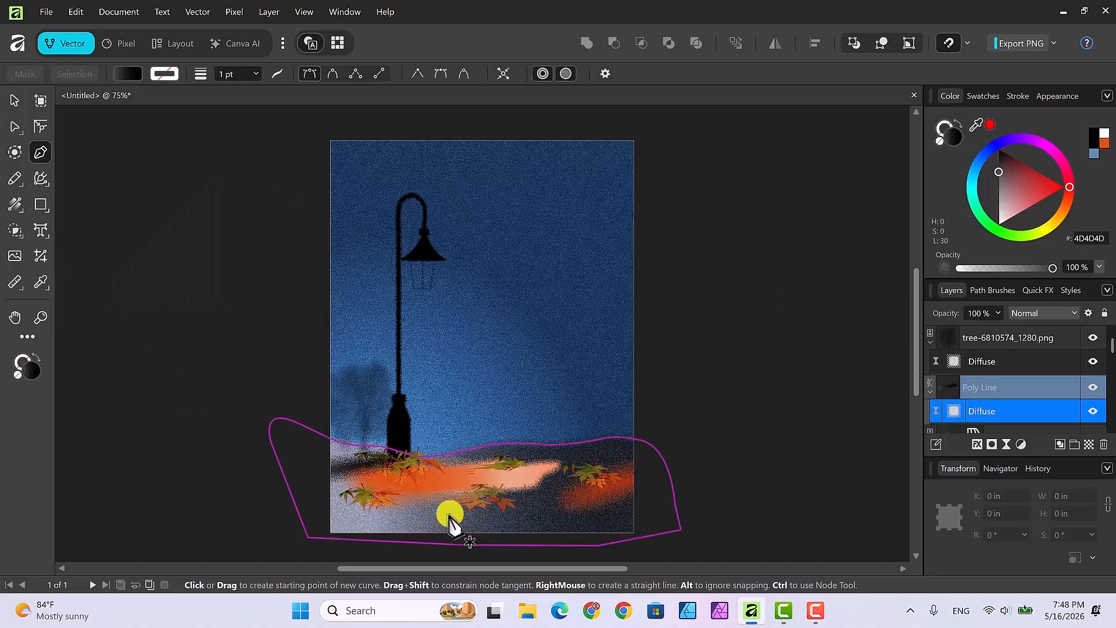
pyautogui.moveTo(450, 513)
pyautogui.mouseDown()
pyautogui.moveTo(562, 523)
pyautogui.moveTo(447, 530)
pyautogui.mouseUp()
pyautogui.click(563, 522)
pyautogui.click(436, 523)
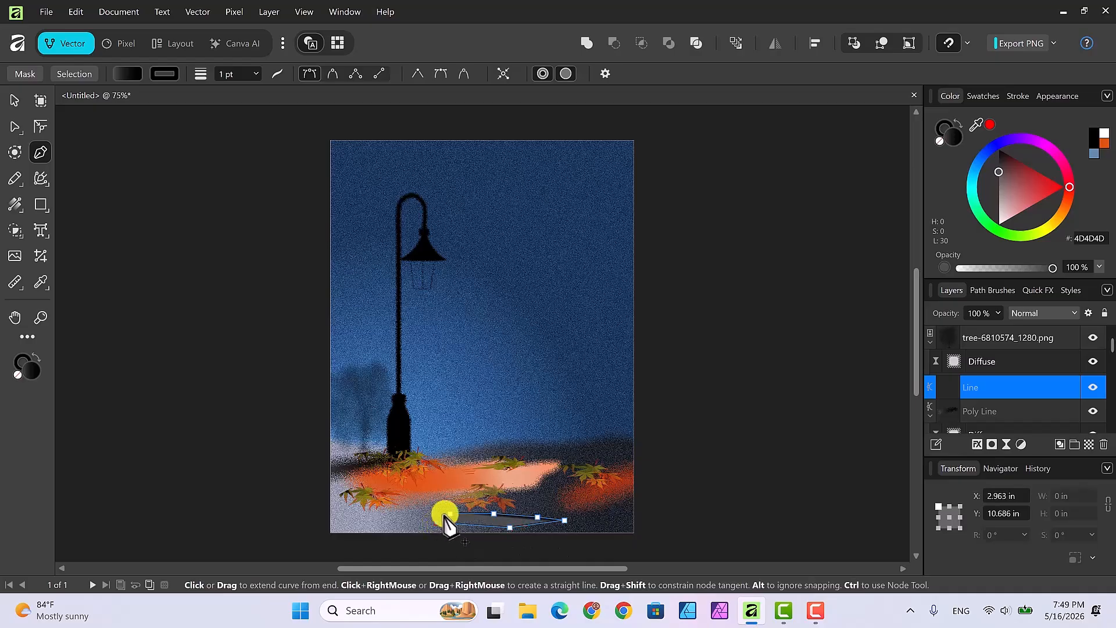
pyautogui.click(452, 524)
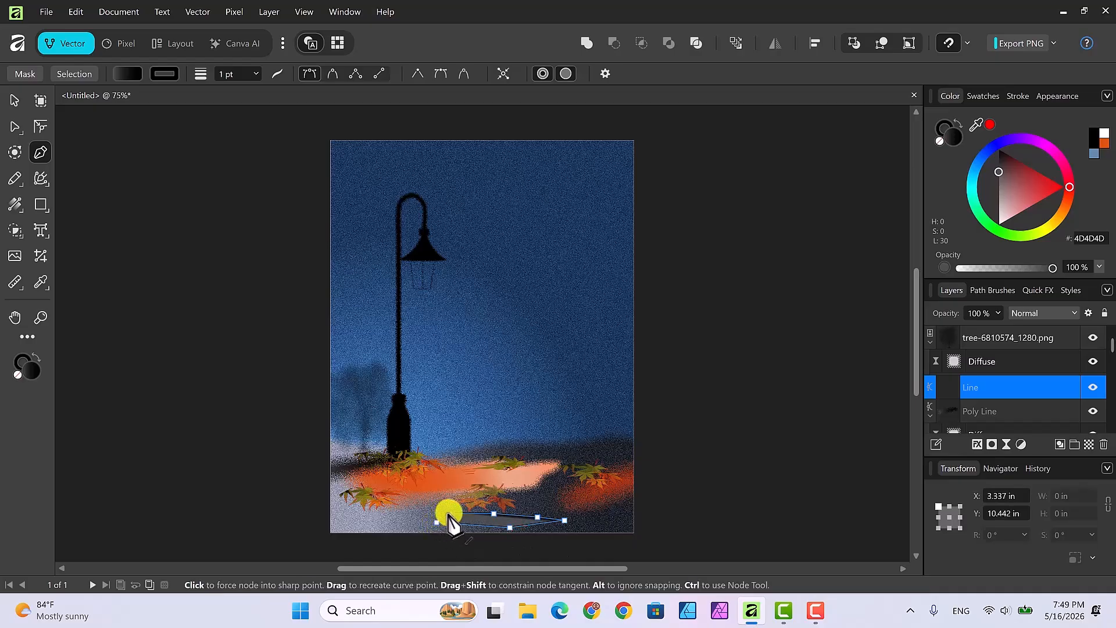
pyautogui.click(14, 100)
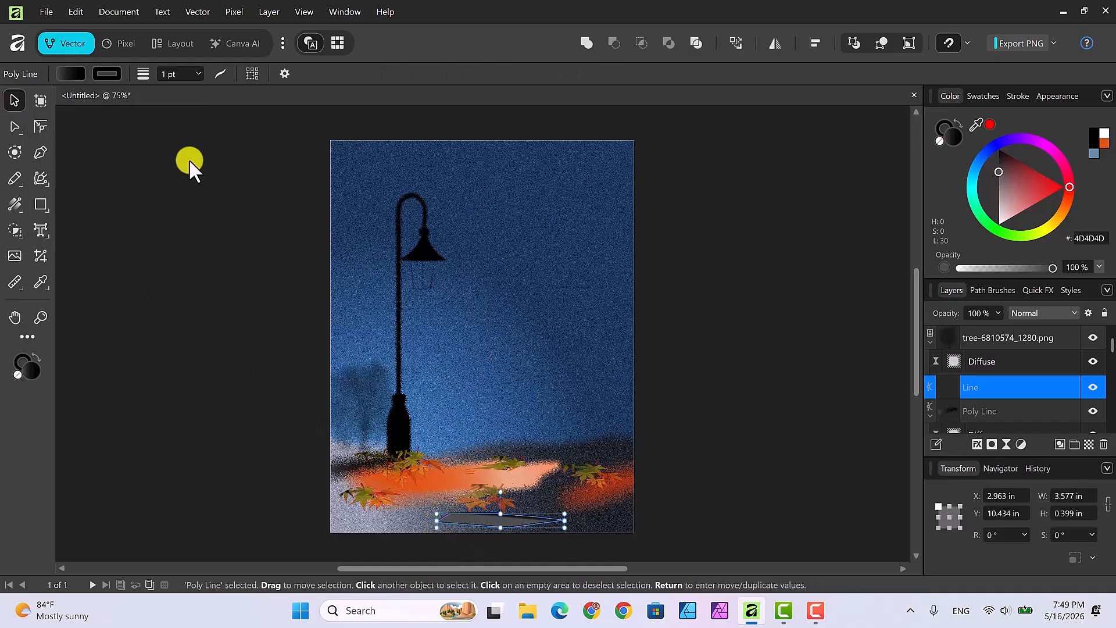
# Step: Remove the new ground shape's stroke and fill it with solid black
pyautogui.click(940, 136)
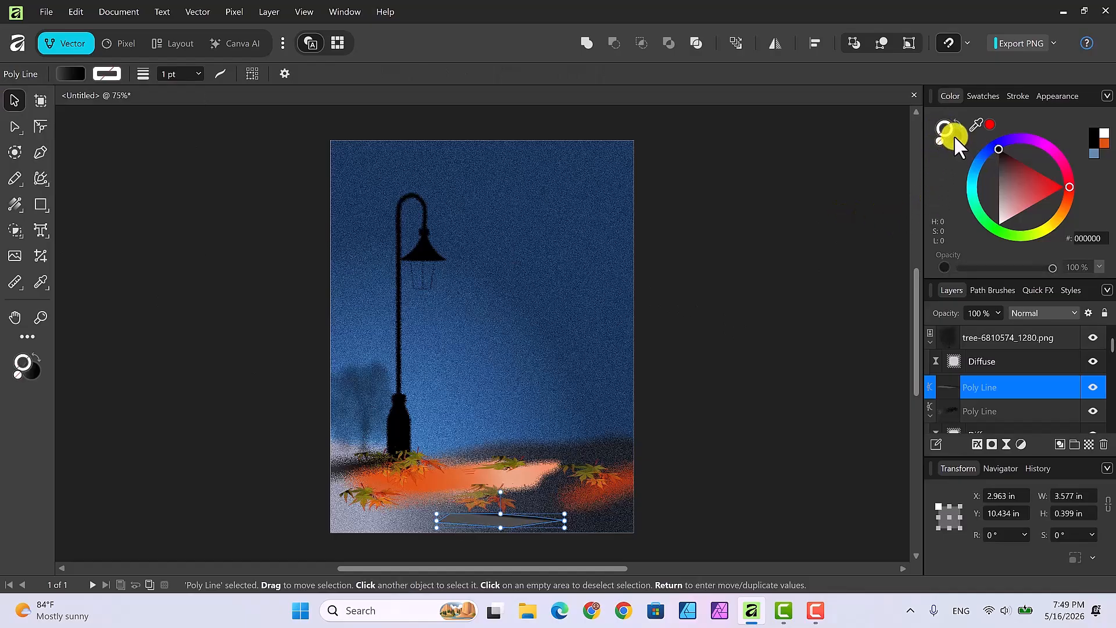
pyautogui.click(955, 137)
pyautogui.click(1096, 132)
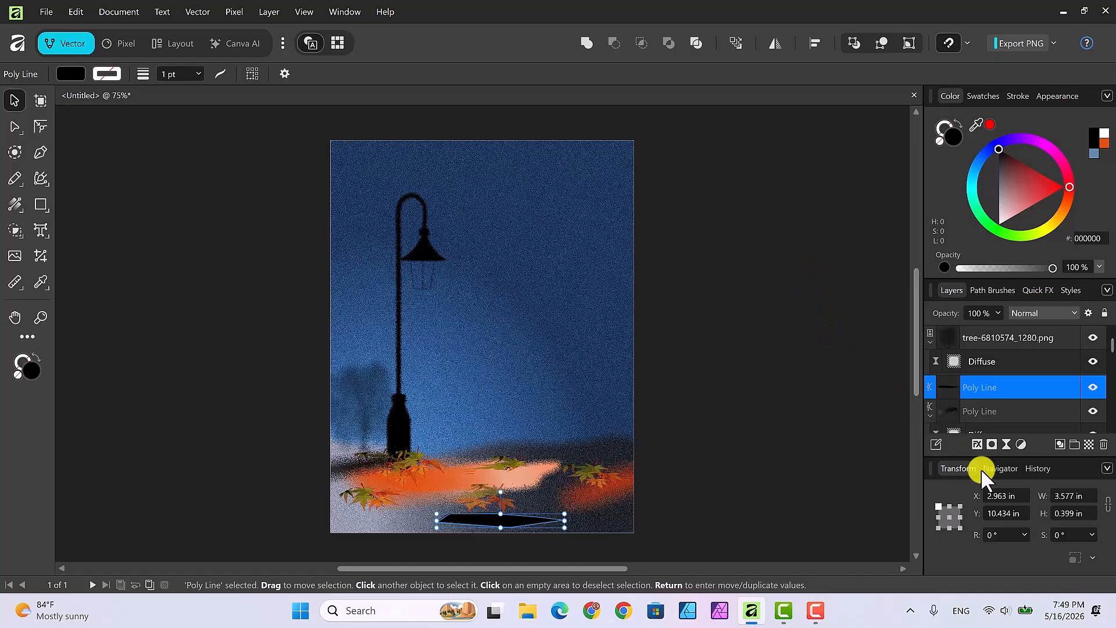
# Step: Apply a live Diffuse filter with 16% intensity to the black shape below the leaves
pyautogui.click(1006, 443)
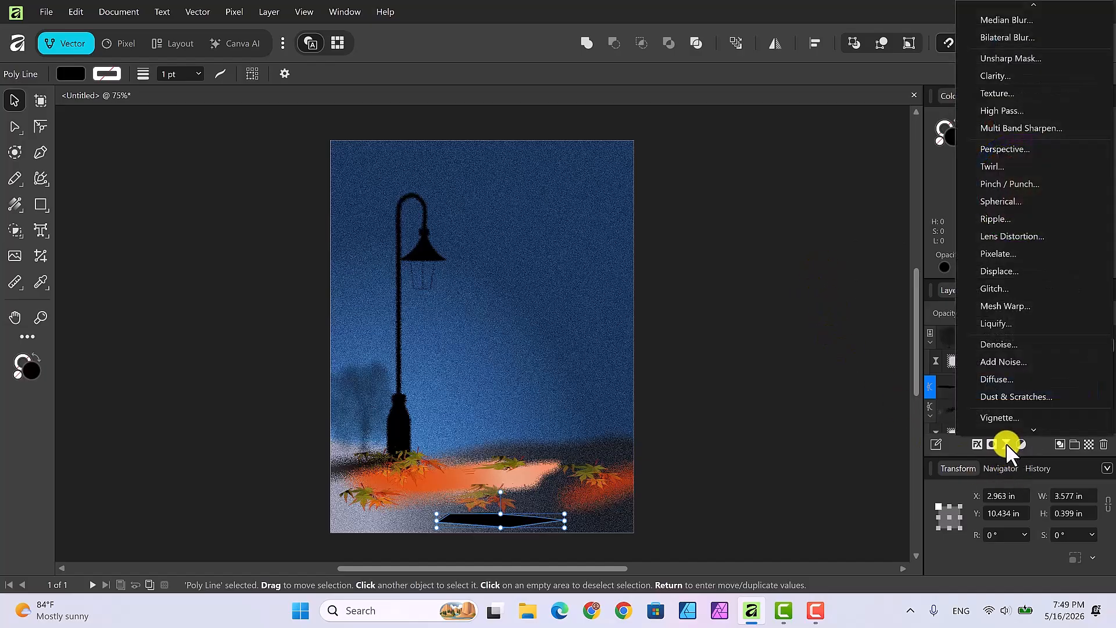
pyautogui.click(995, 379)
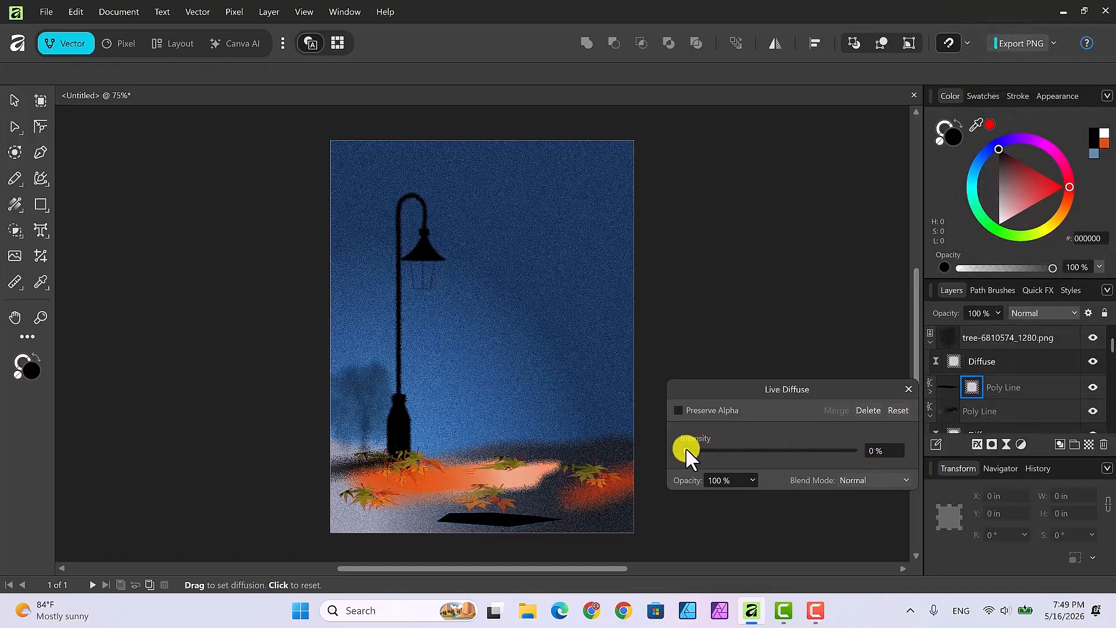
pyautogui.moveTo(687, 451); pyautogui.dragTo(716, 453)
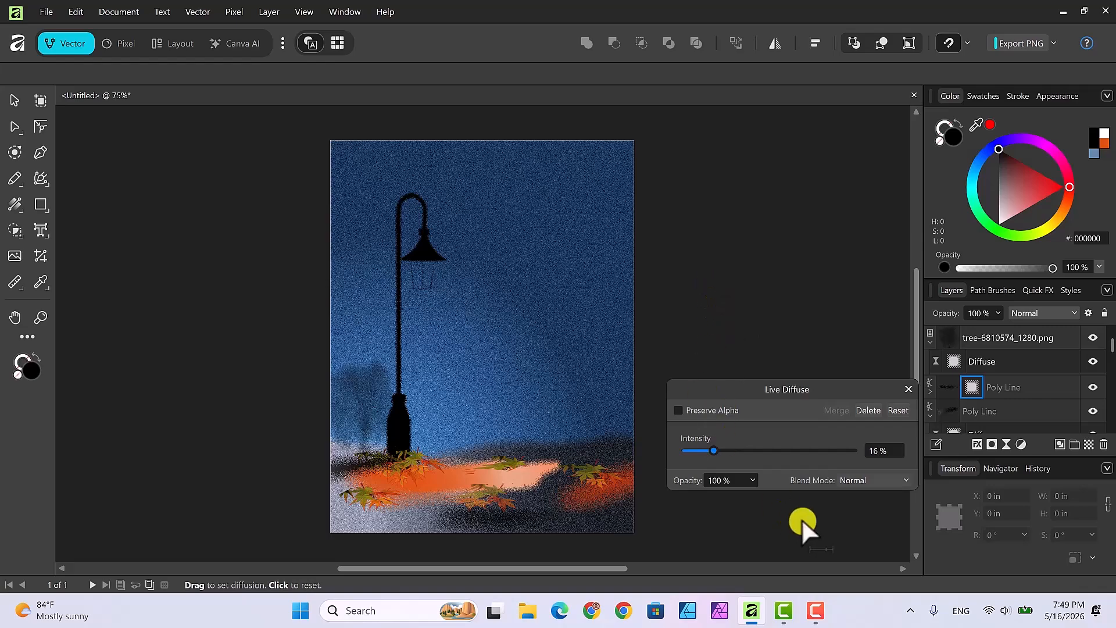
# Step: Browse the blend modes of the shape's Diffuse filter and try an intensity of 13%
pyautogui.click(906, 483)
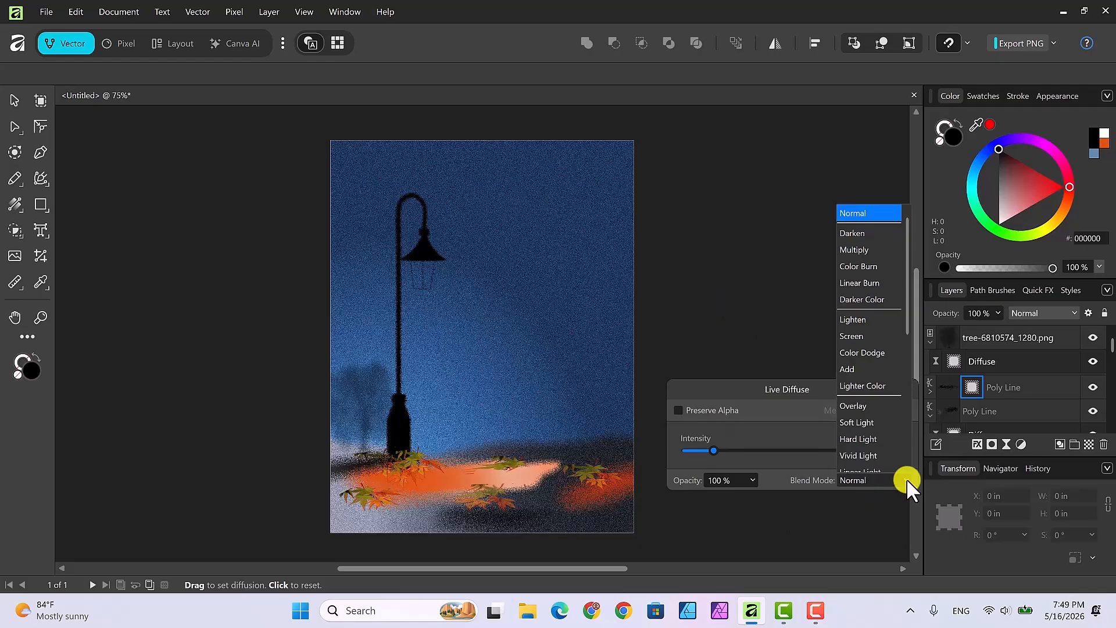
pyautogui.scroll(-2, 880, 453)
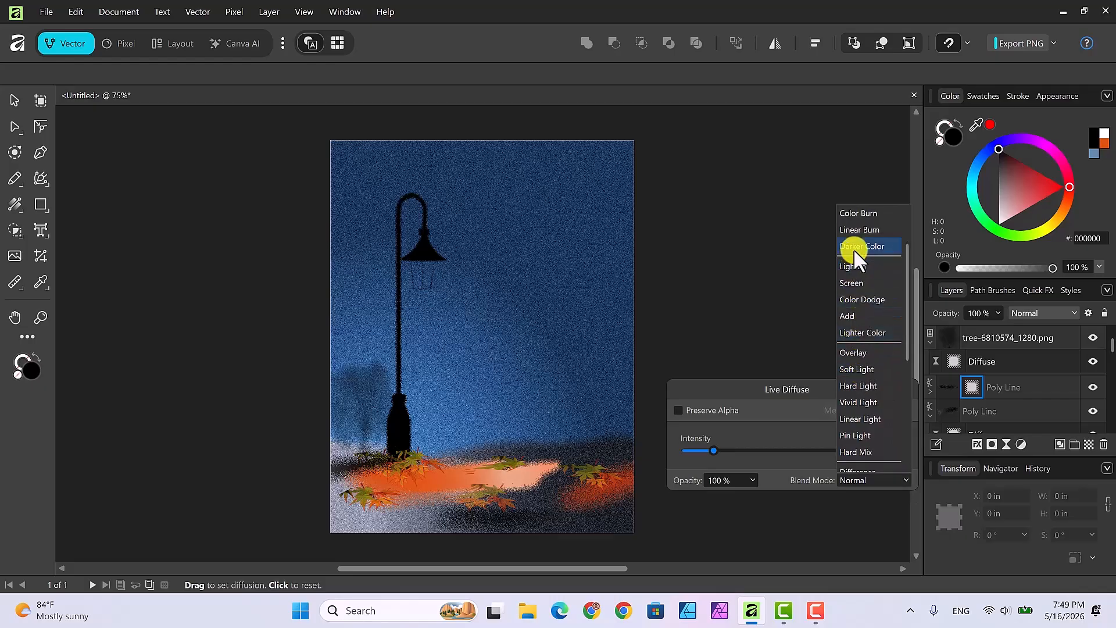
pyautogui.scroll(1, 854, 223)
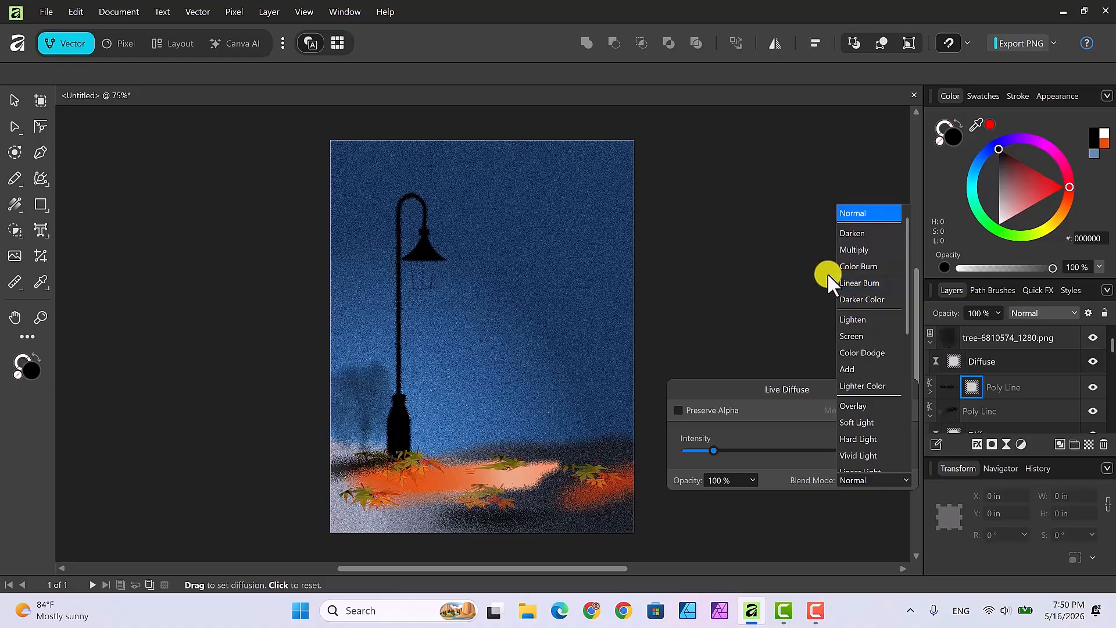
pyautogui.click(797, 282)
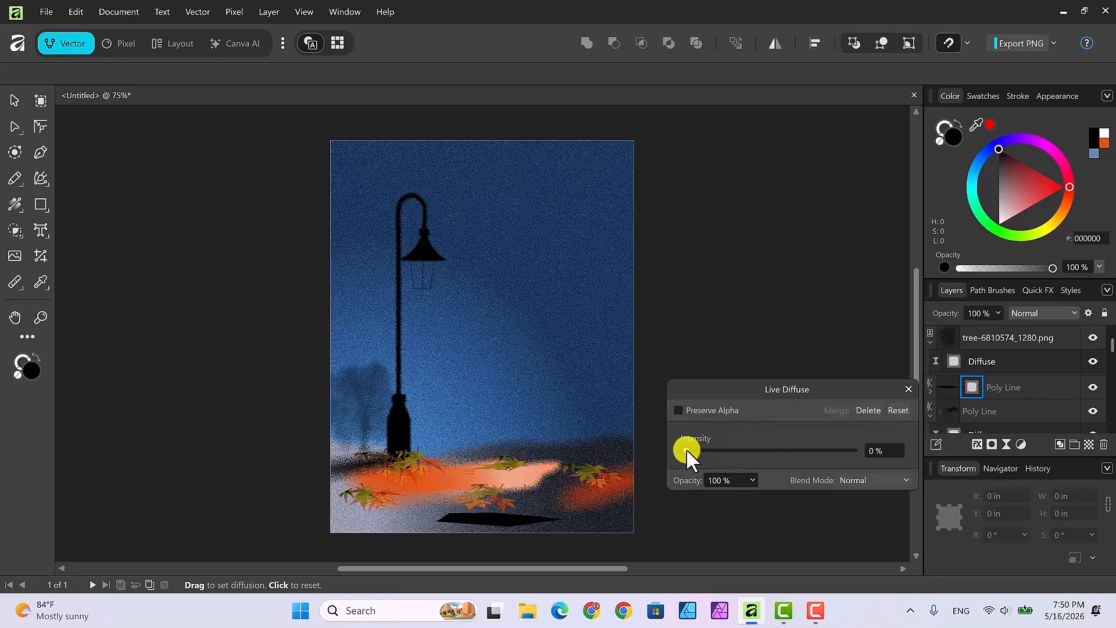
pyautogui.moveTo(690, 449); pyautogui.dragTo(708, 463)
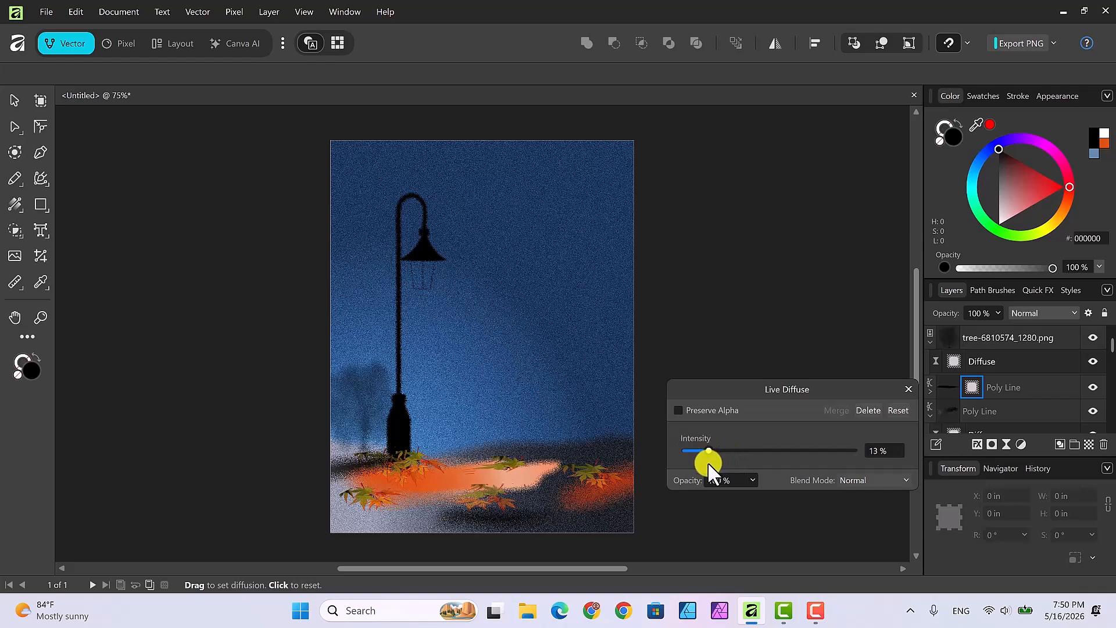
pyautogui.click(905, 479)
pyautogui.scroll(-2, 886, 450)
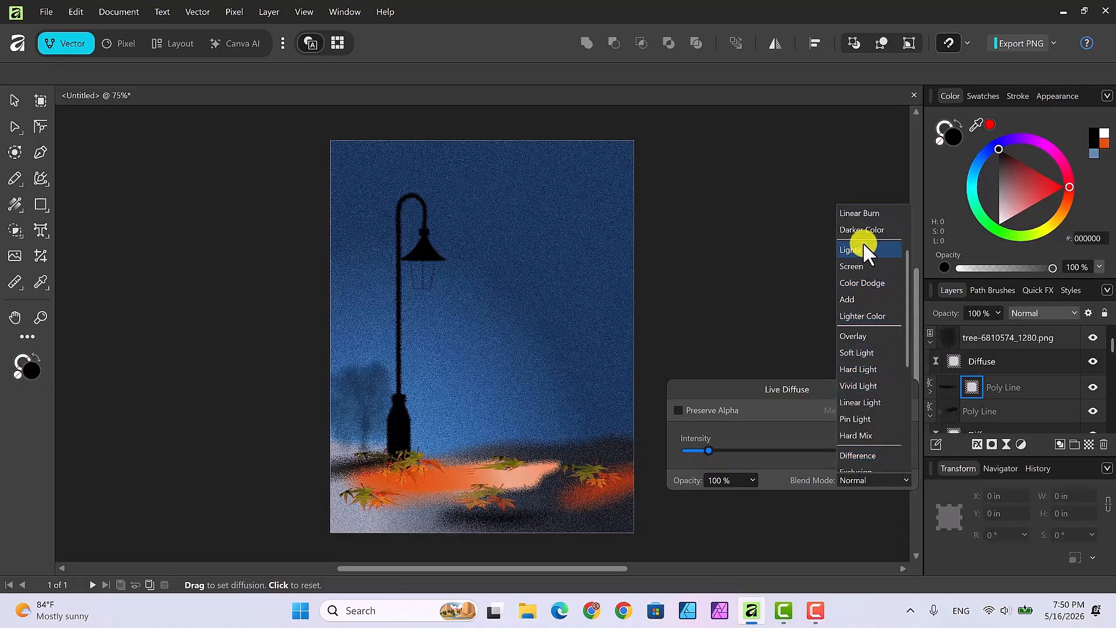
pyautogui.click(810, 305)
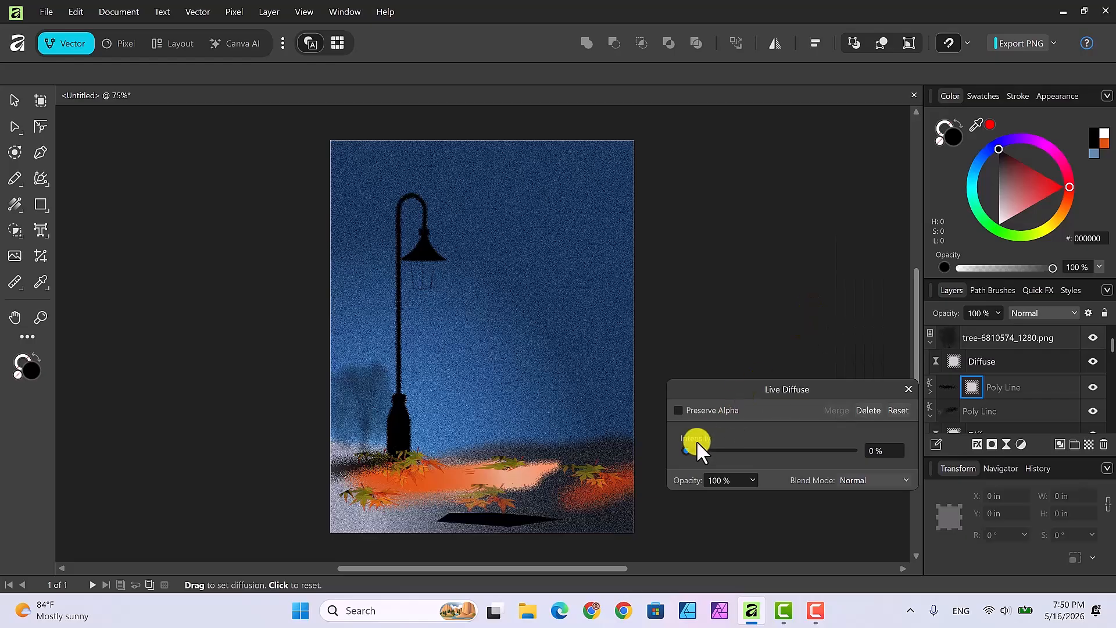
# Step: Set the shape's Diffuse intensity to 19% and close the filter settings
pyautogui.moveTo(685, 449); pyautogui.dragTo(717, 454)
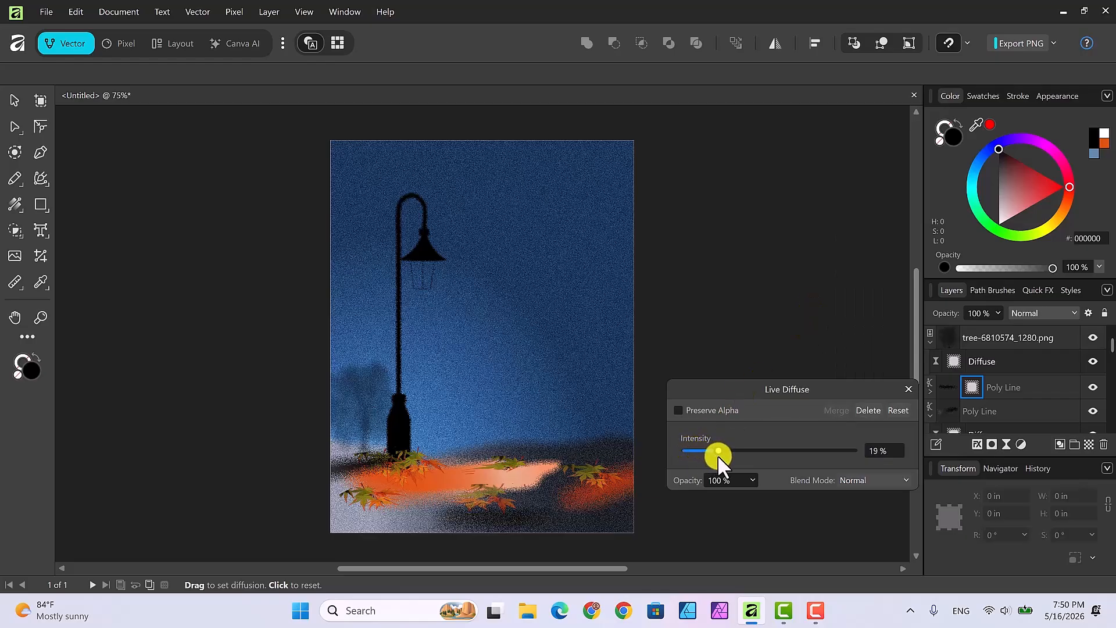
pyautogui.click(905, 388)
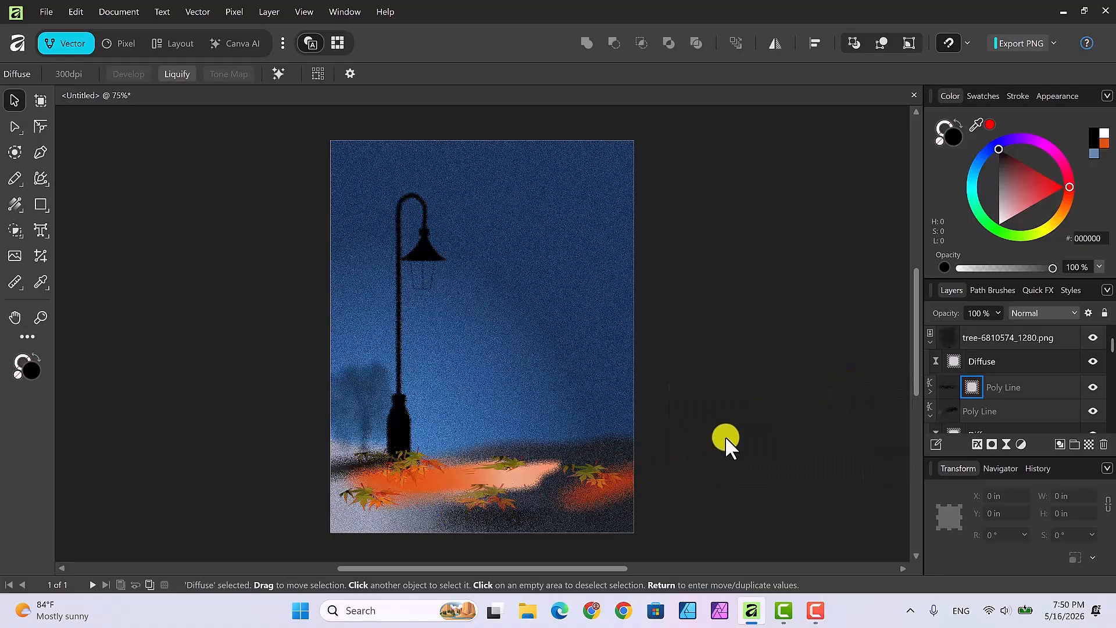
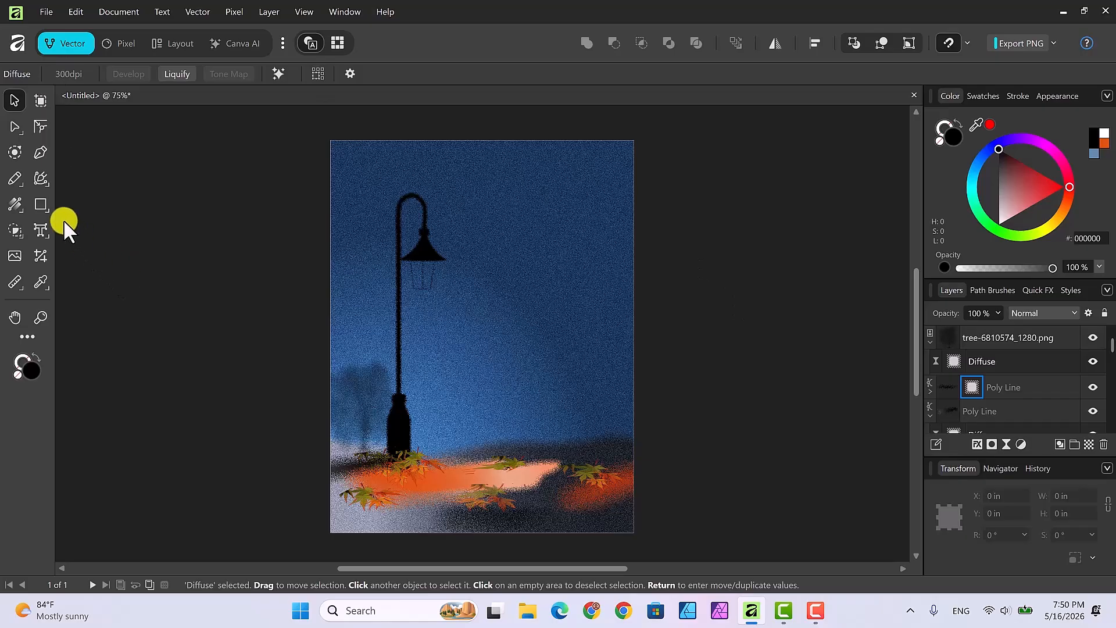
# Step: Draw a circle about 2.48 in across in the sky beside the lamp and move it to about X 5.54 in, Y 0.74 in
pyautogui.click(48, 211)
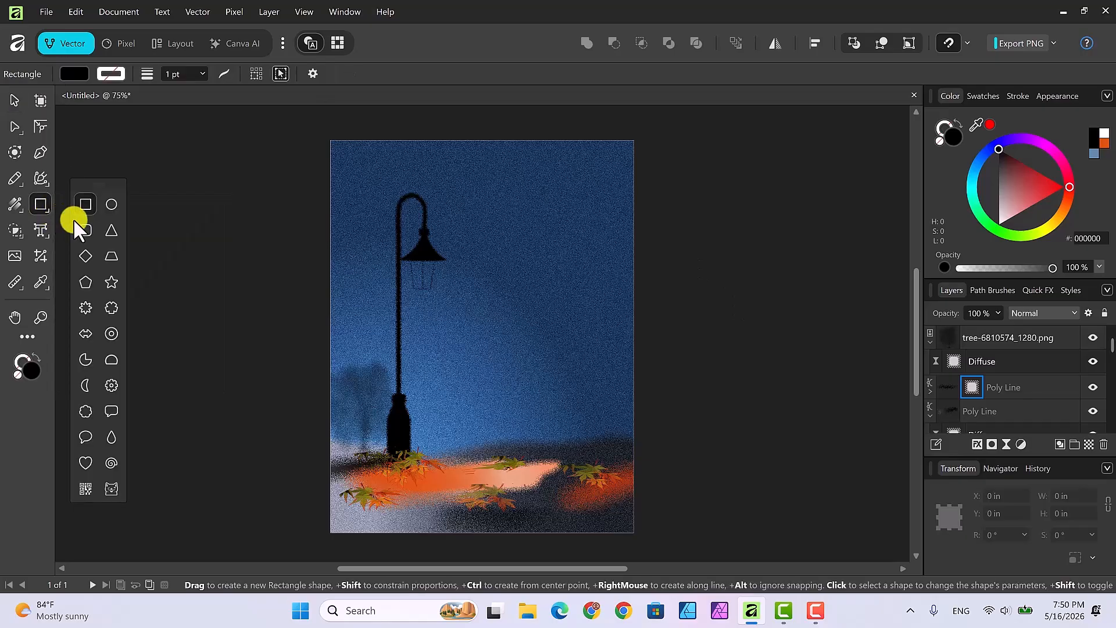
pyautogui.click(111, 203)
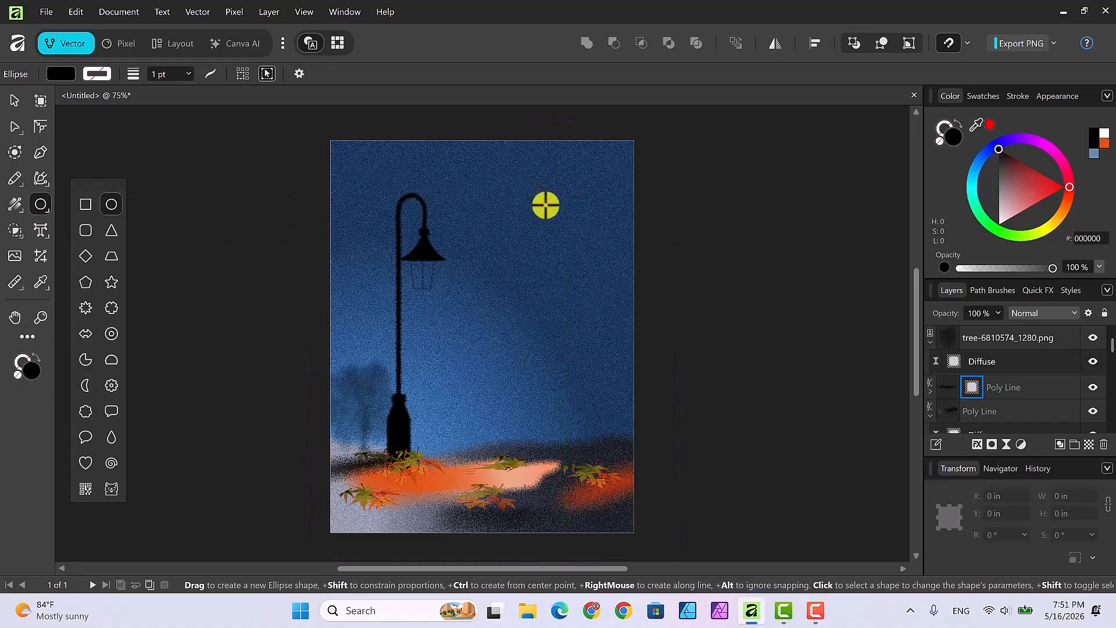
pyautogui.moveTo(543, 202); pyautogui.dragTo(613, 300)
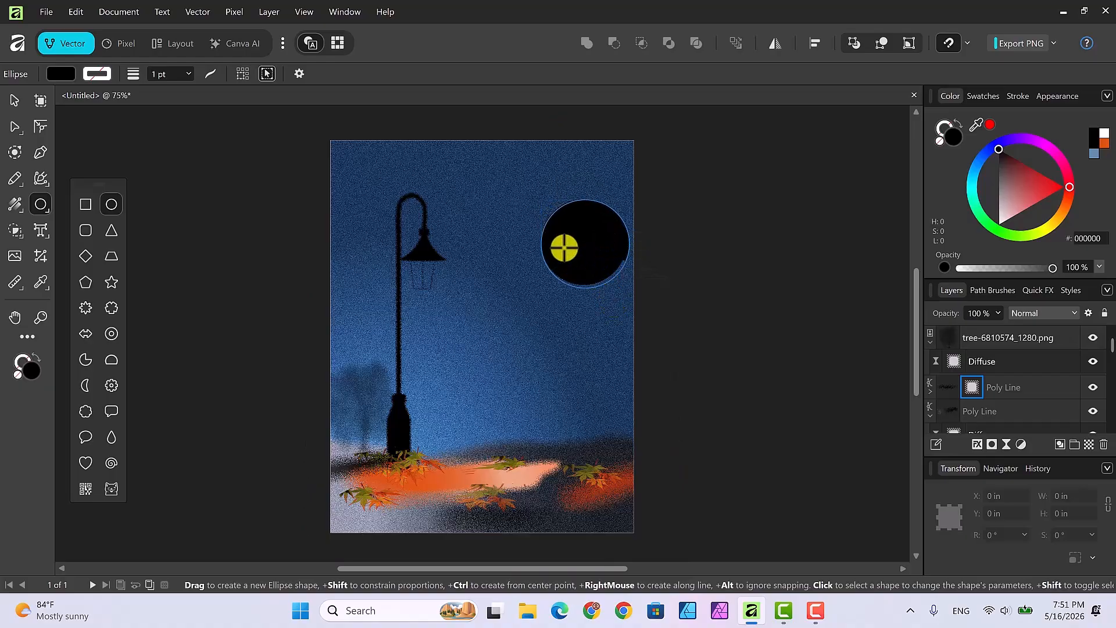
pyautogui.click(15, 101)
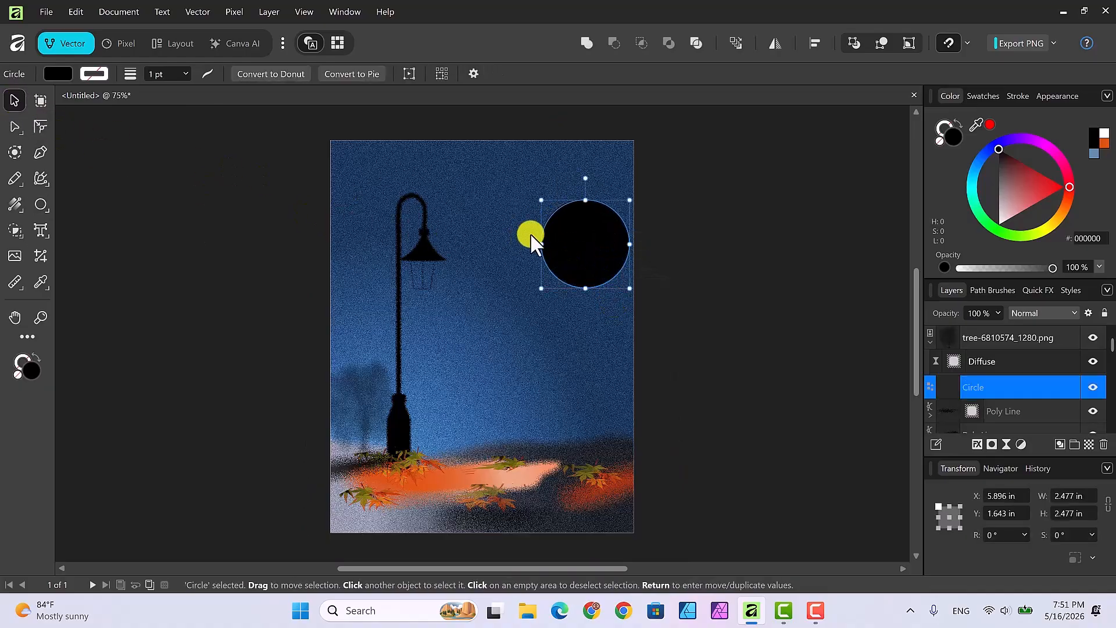
pyautogui.moveTo(563, 231); pyautogui.dragTo(554, 203)
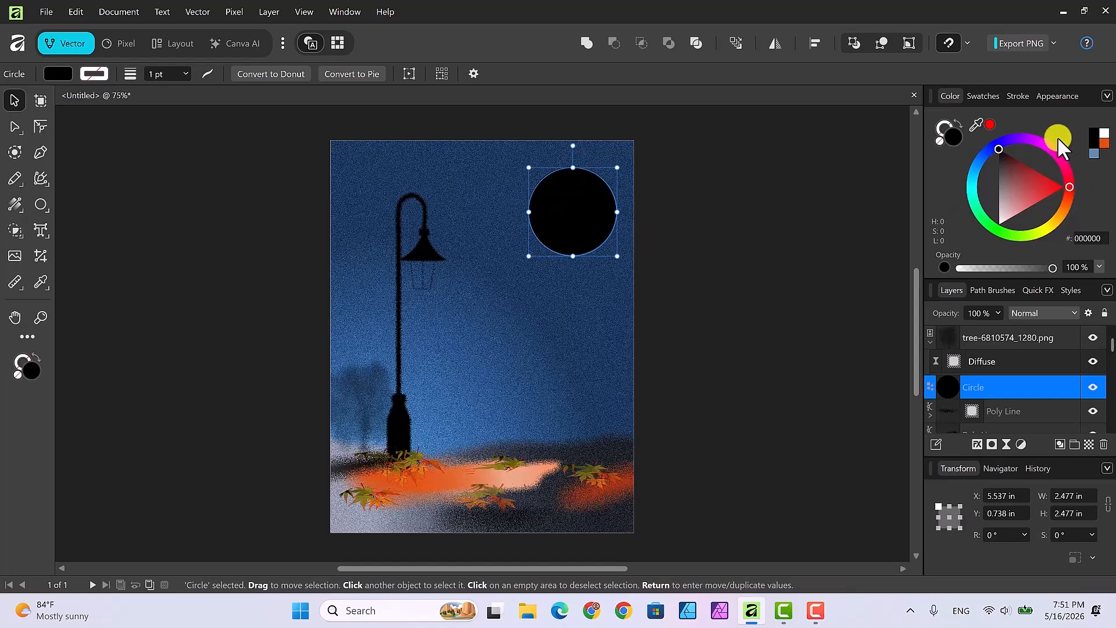
# Step: Try several swatches as the circle's fill and settle on the muted yellow #B8BF40
pyautogui.click(987, 96)
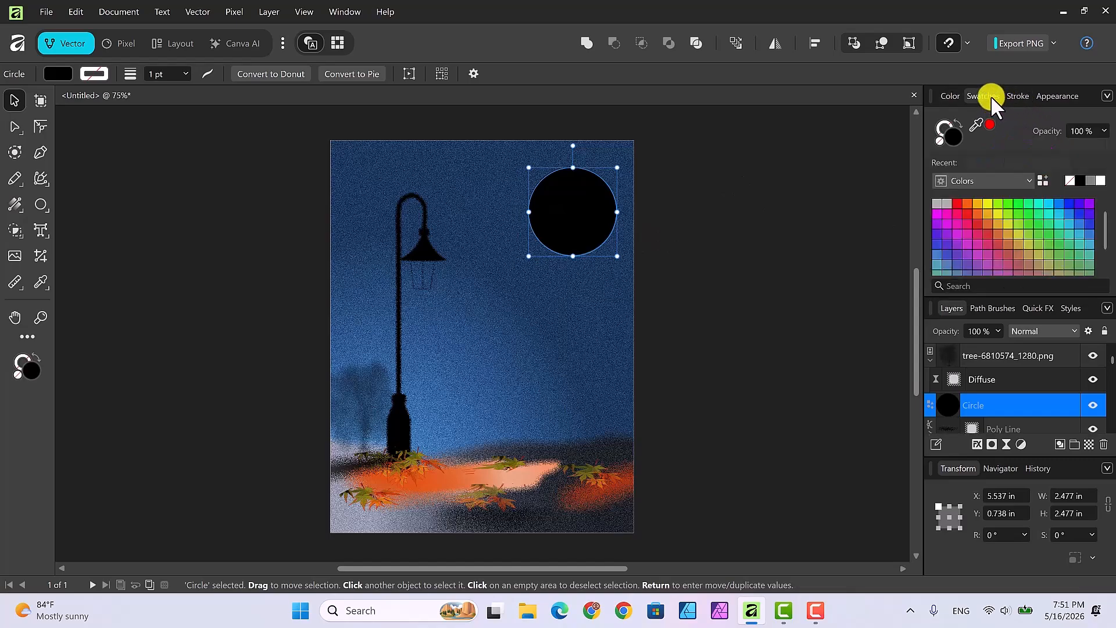
pyautogui.click(986, 203)
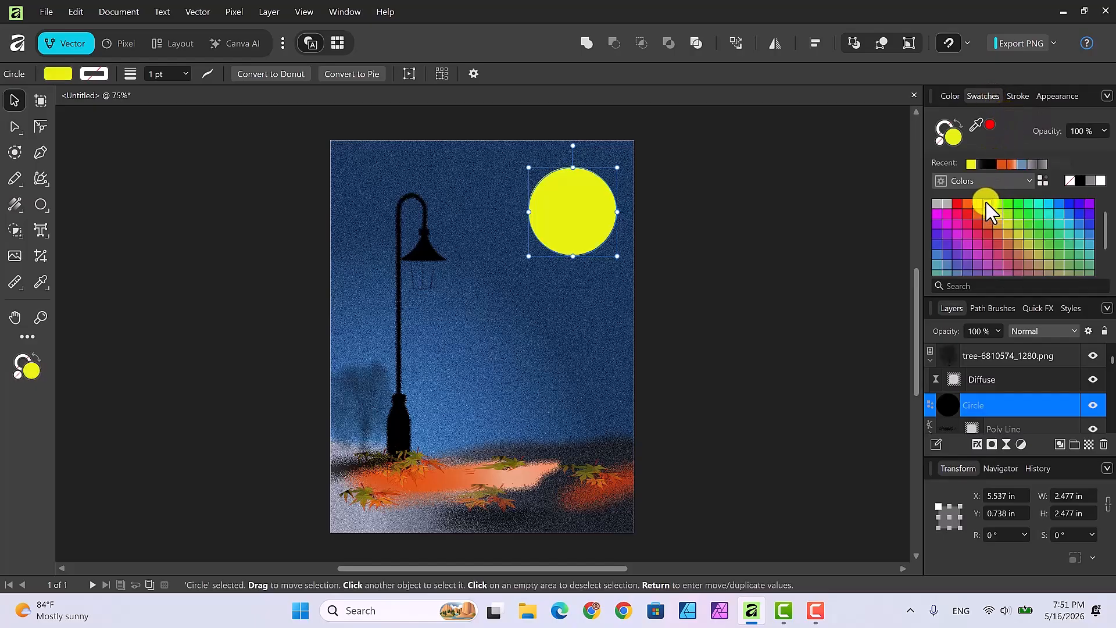
pyautogui.click(1020, 230)
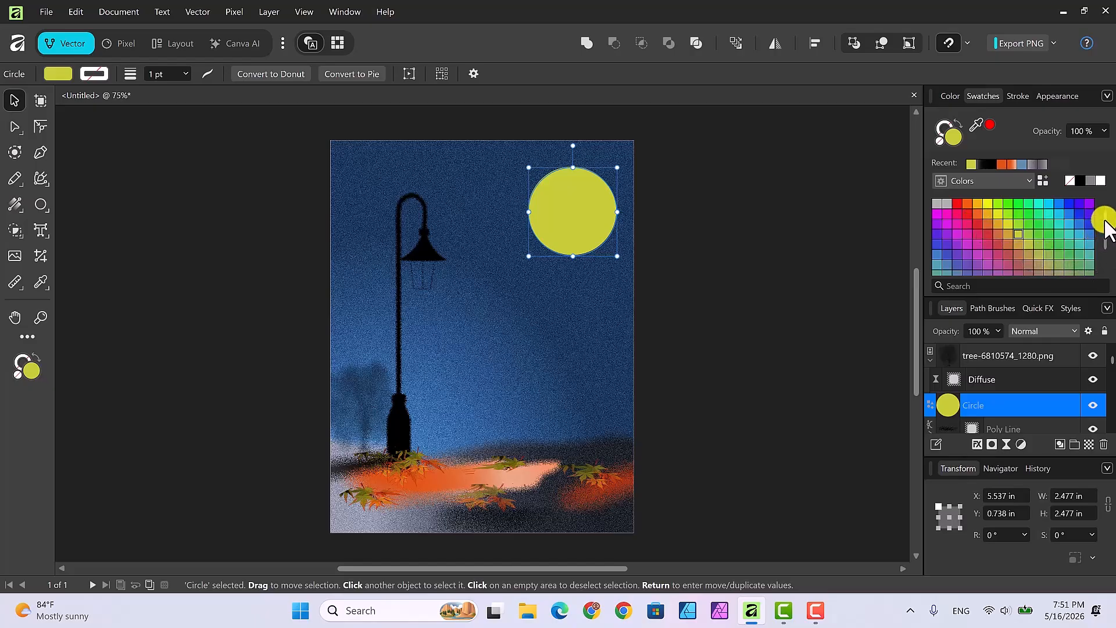
pyautogui.scroll(-2, 1104, 229)
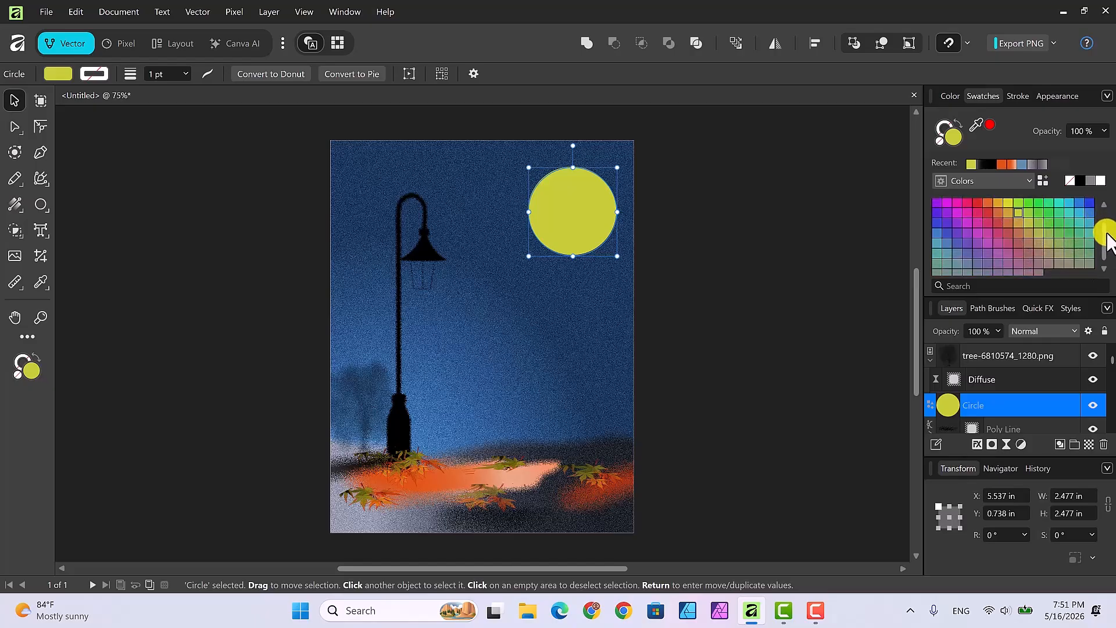
pyautogui.click(1047, 245)
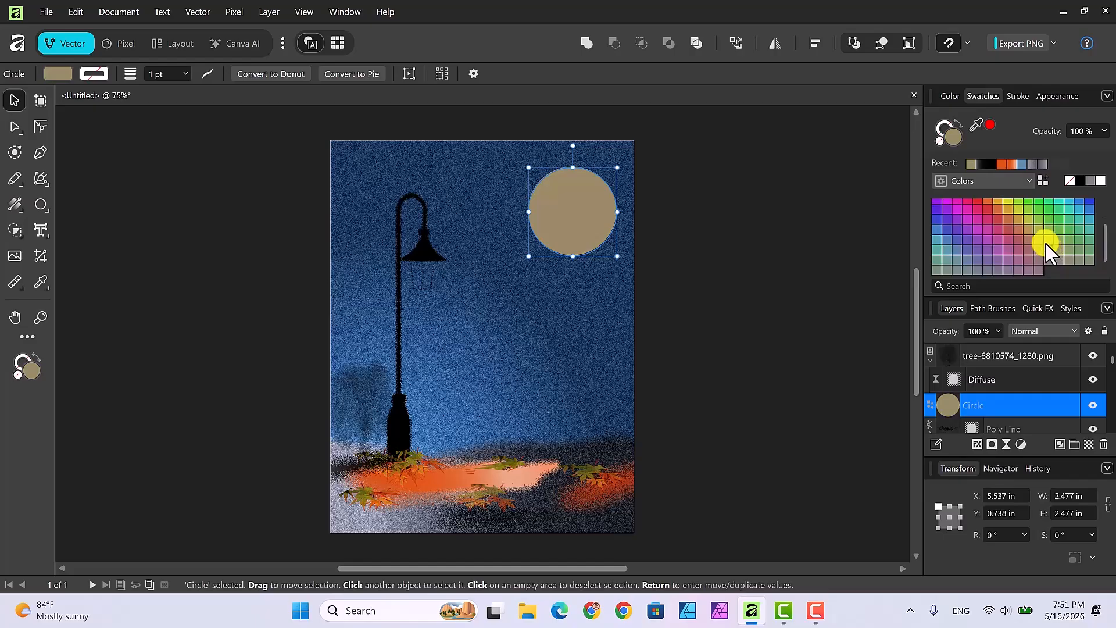
pyautogui.click(1029, 223)
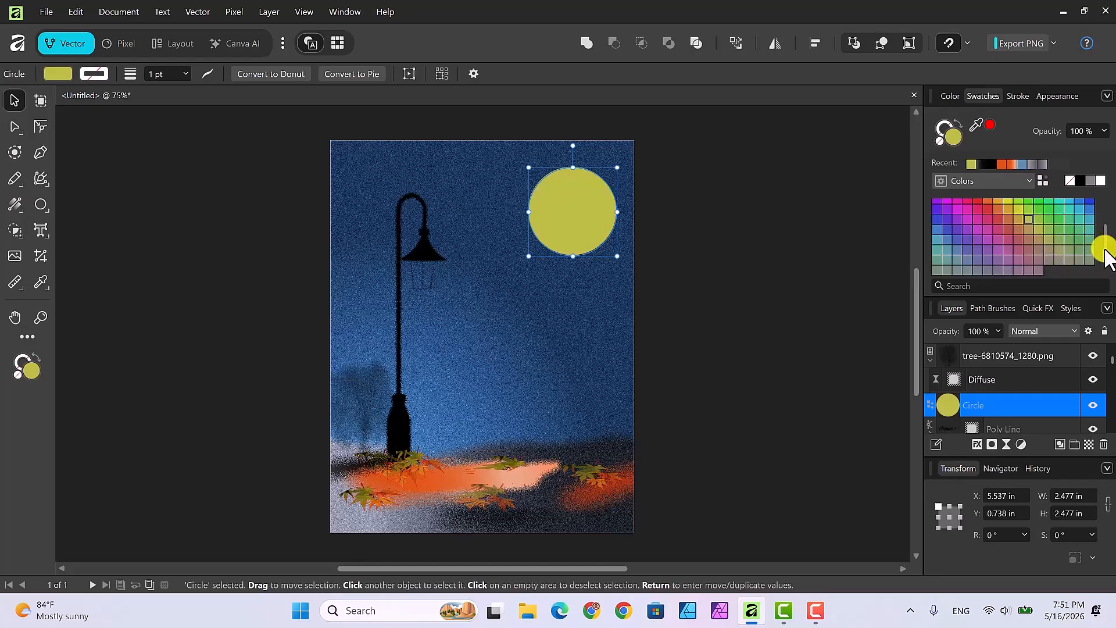
pyautogui.scroll(2, 1103, 244)
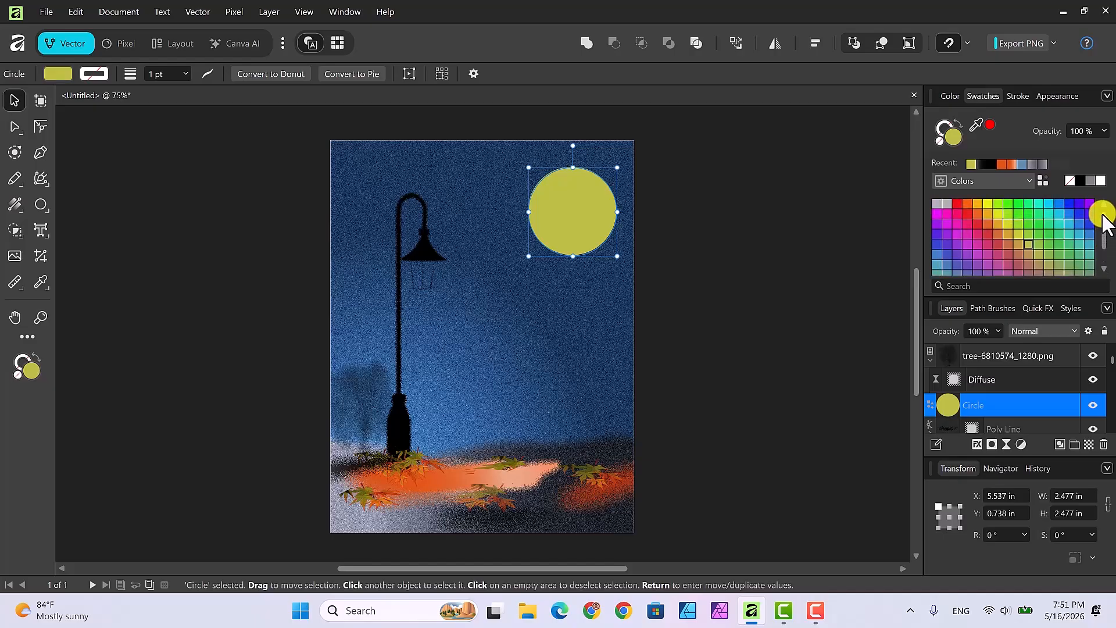
# Step: Show the colour as HSL sliders and raise the circle's fill lightness to 81 for a pale cream moon
pyautogui.click(1016, 97)
pyautogui.click(949, 96)
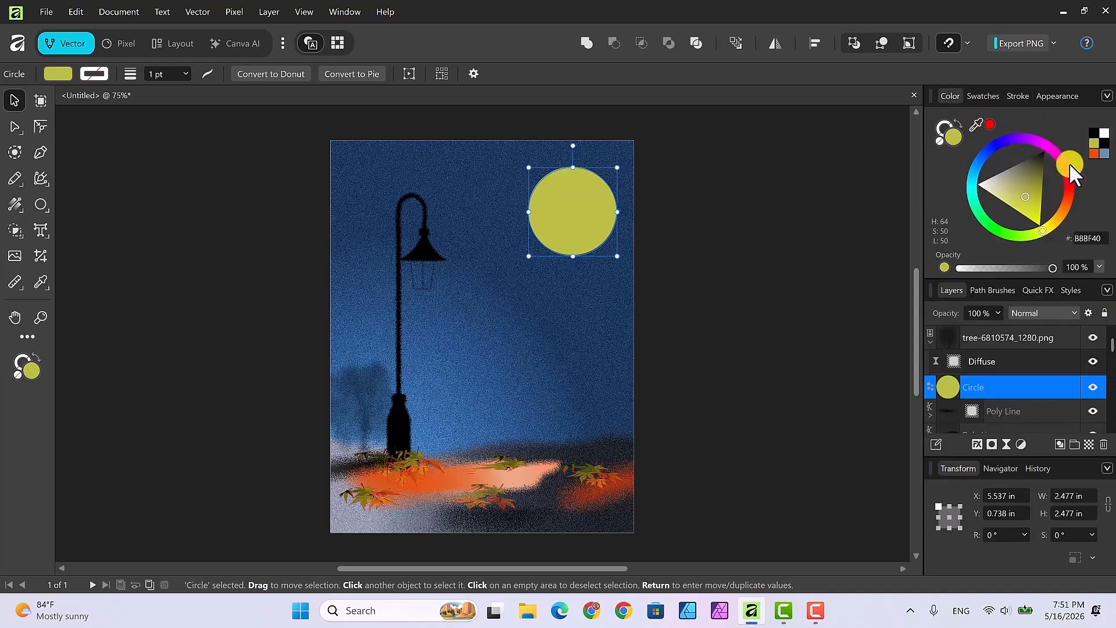
pyautogui.click(1107, 96)
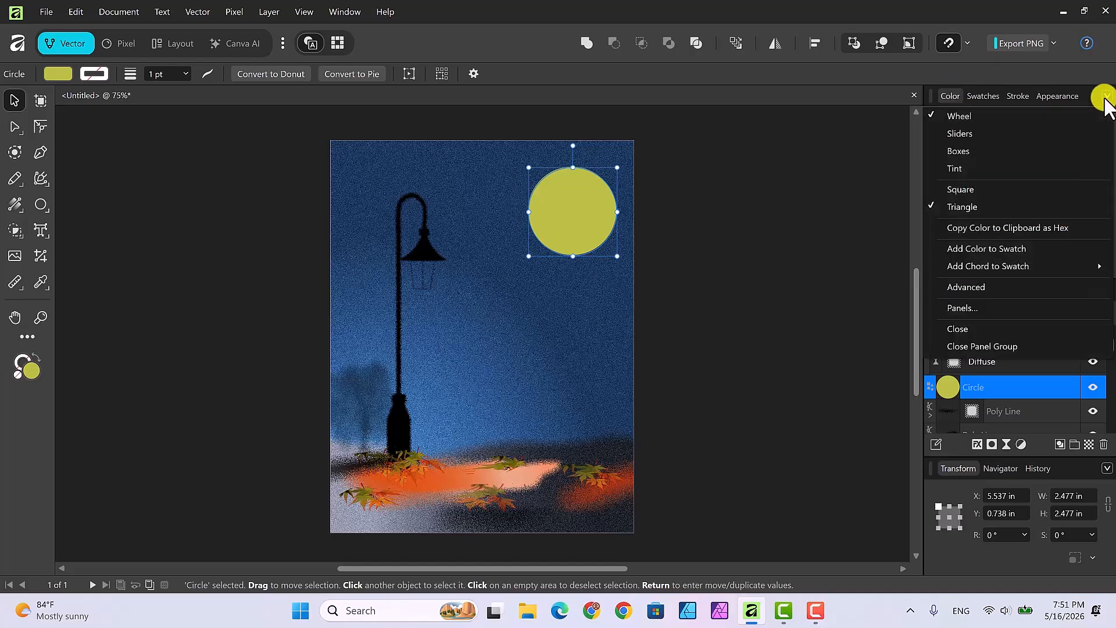
pyautogui.click(979, 133)
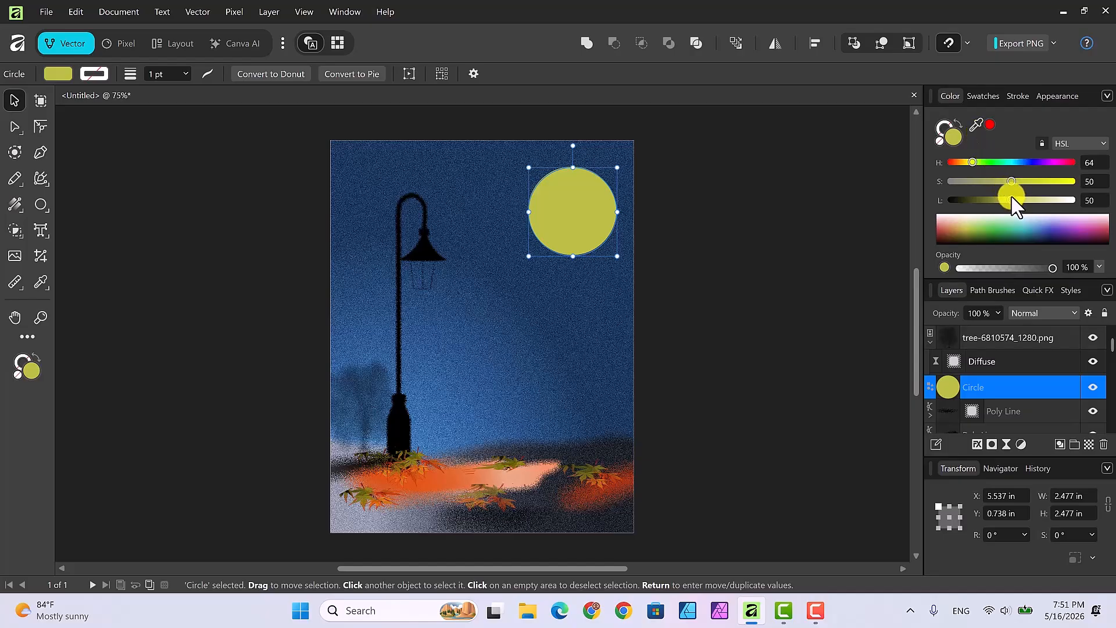
pyautogui.moveTo(1011, 199); pyautogui.dragTo(1049, 200)
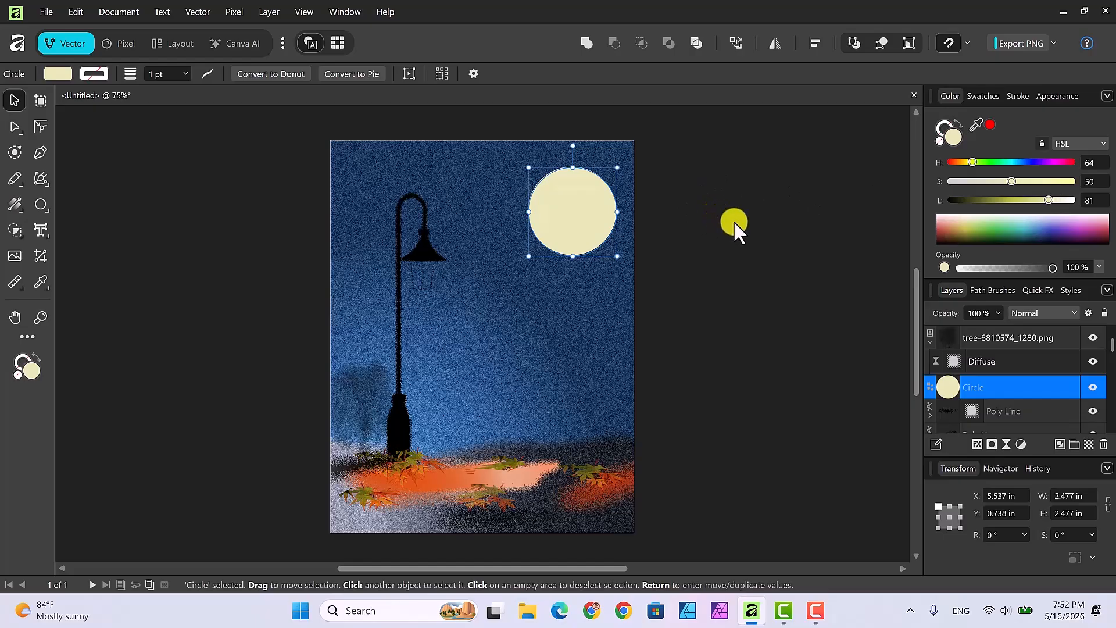
# Step: Duplicate the moon circle, enlarge the lower copy to about 3.01 in across and centre it behind the original at about X 5.27 in, Y 0.47 in
pyautogui.hotkey('ctrl', 'j')
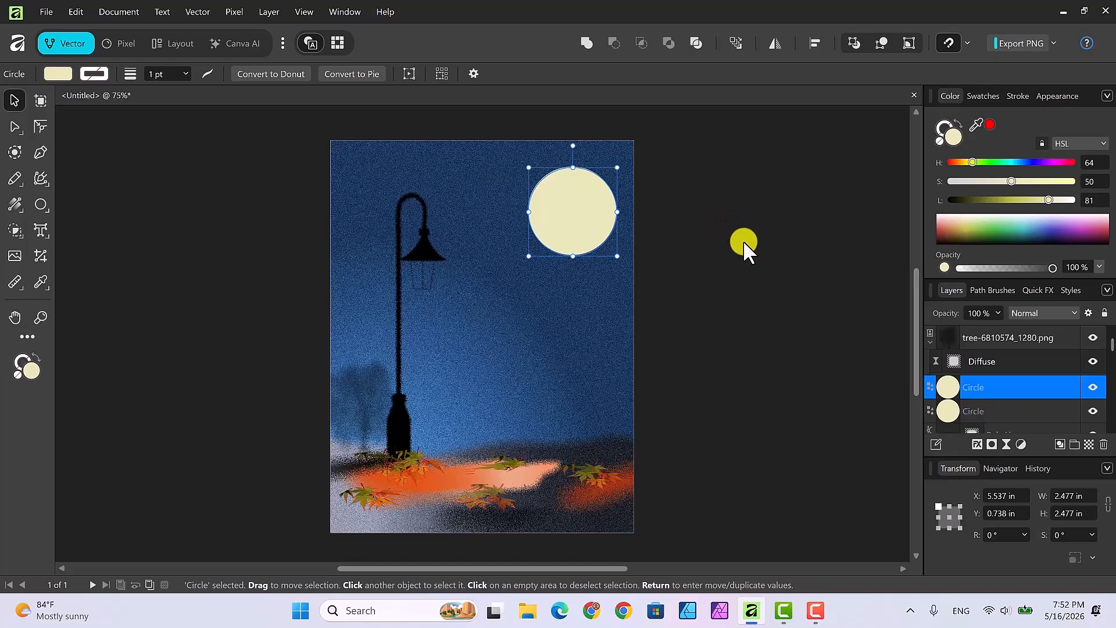
pyautogui.click(1002, 409)
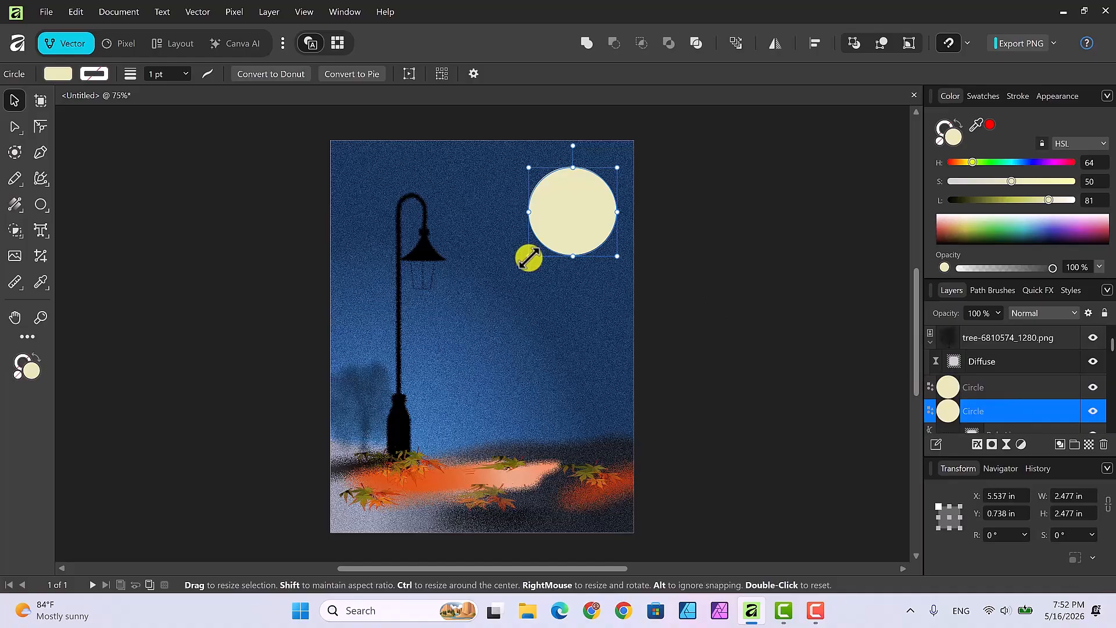
pyautogui.moveTo(529, 258); pyautogui.dragTo(509, 274)
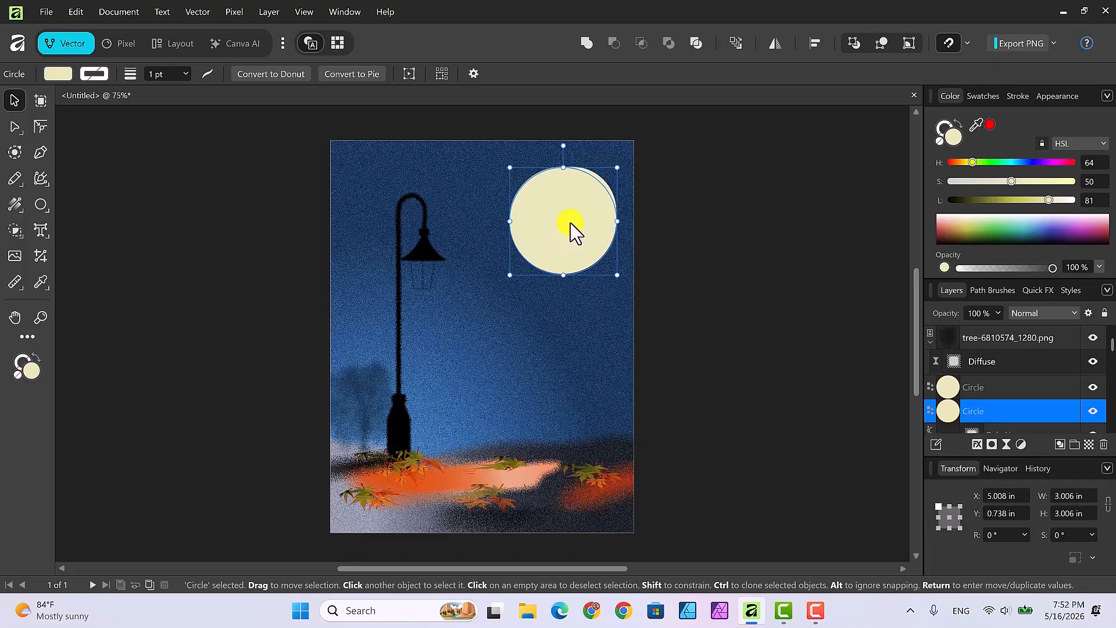
pyautogui.moveTo(578, 230); pyautogui.dragTo(577, 221)
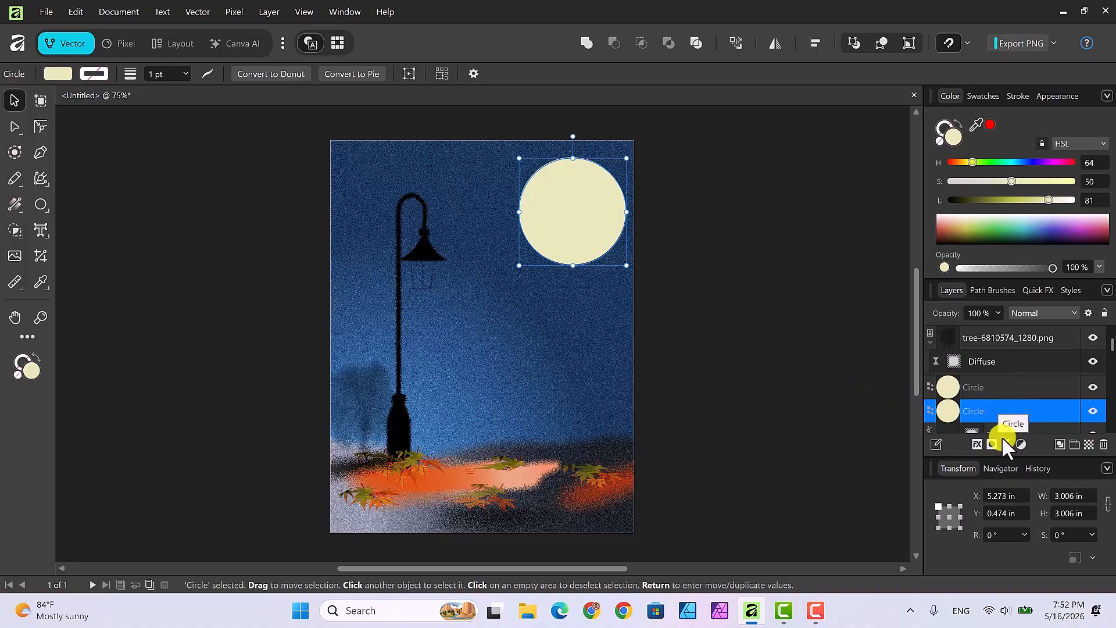
# Step: Apply a Gaussian Blur layer effect with a radius of 29.2 px to the larger circle behind the moon
pyautogui.click(977, 446)
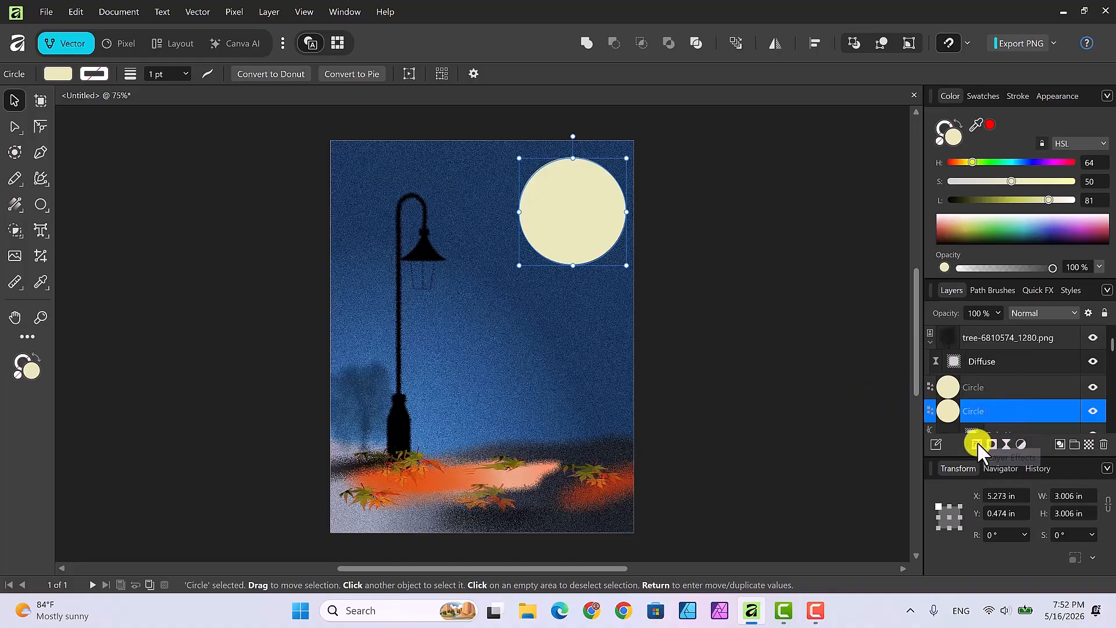
pyautogui.moveTo(644, 96); pyautogui.dragTo(968, 142)
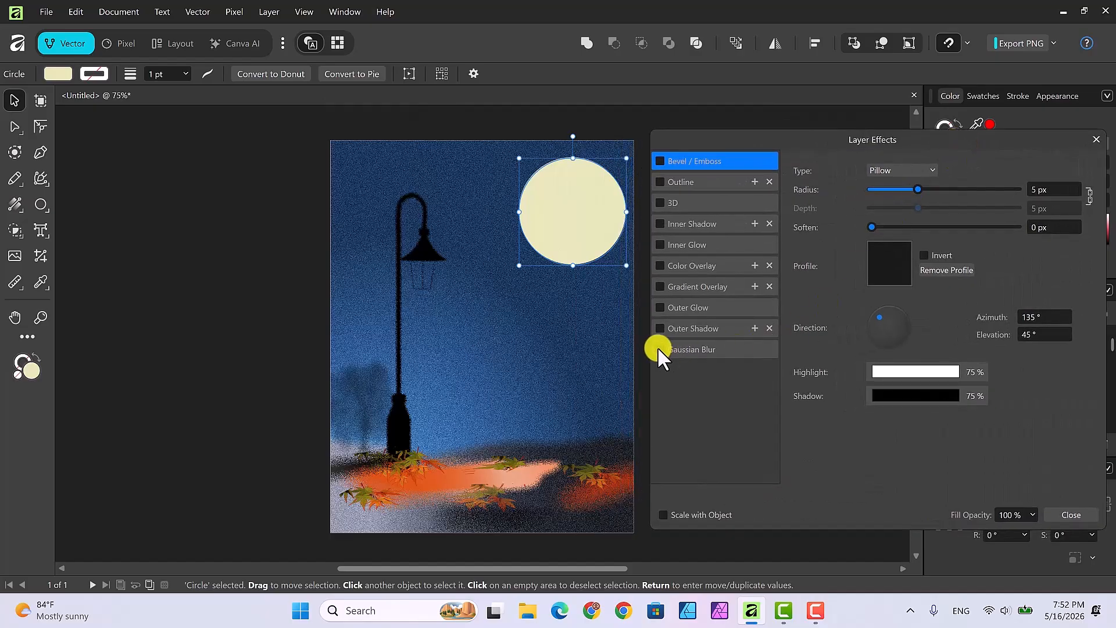
pyautogui.click(702, 345)
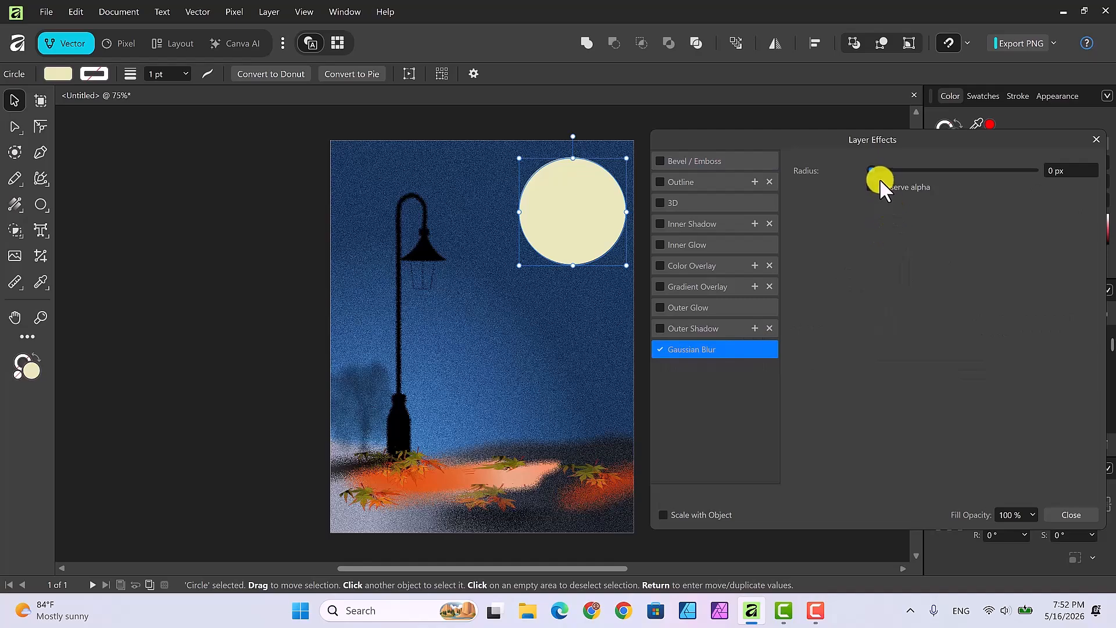
pyautogui.moveTo(872, 168); pyautogui.dragTo(971, 167)
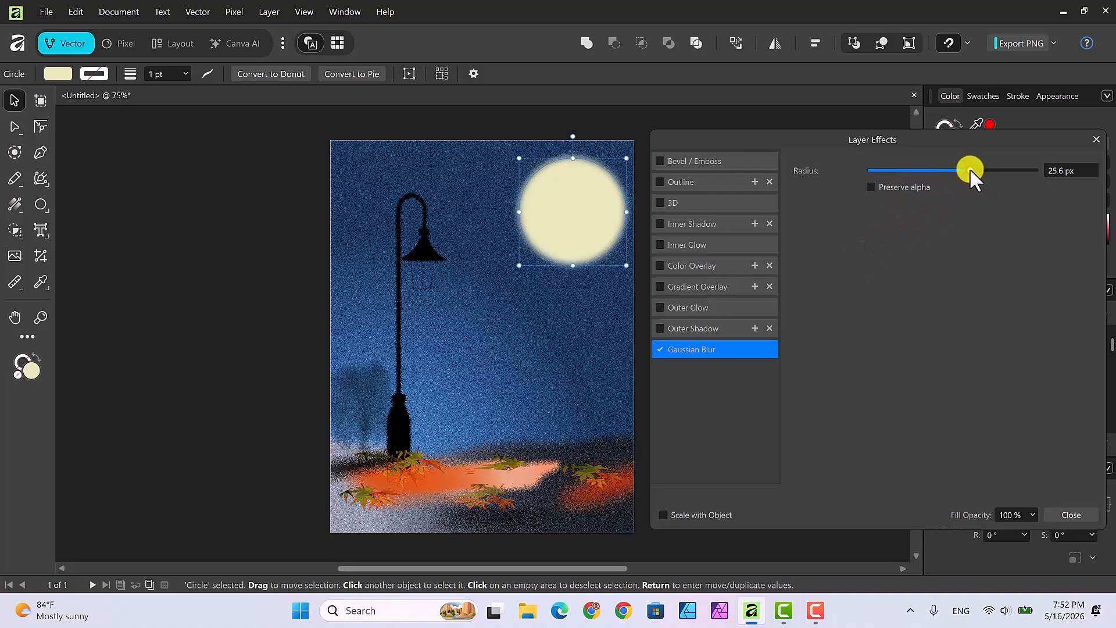
pyautogui.moveTo(970, 169); pyautogui.dragTo(979, 168)
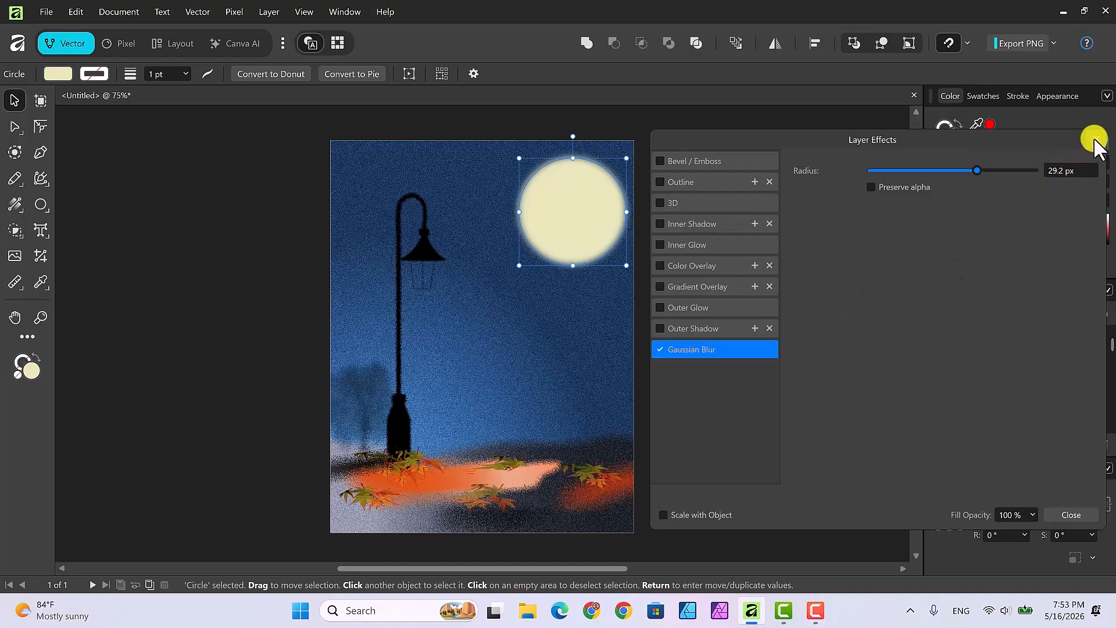
pyautogui.click(1059, 514)
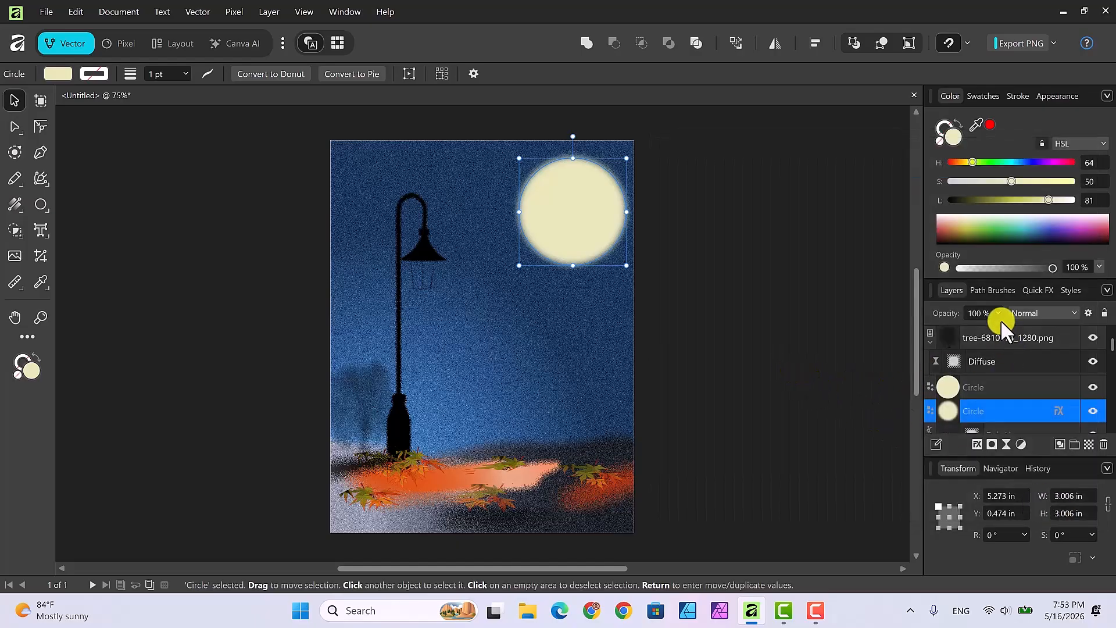
# Step: Lower the blurred larger circle's layer opacity to 75% and shift its fill hue to 47
pyautogui.click(999, 314)
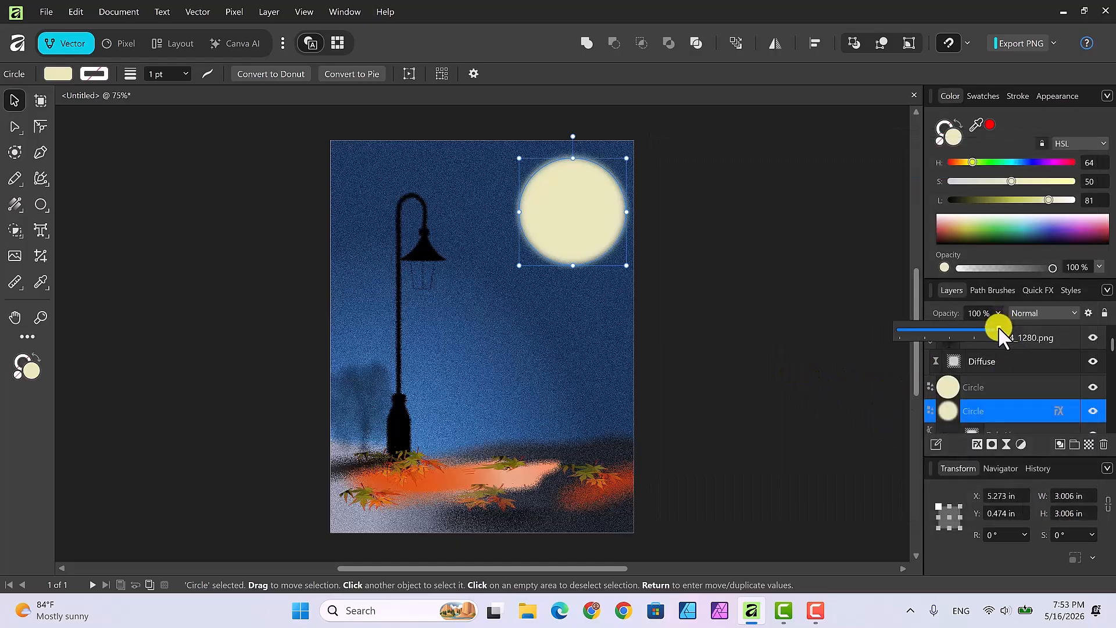
pyautogui.moveTo(999, 326); pyautogui.dragTo(983, 329)
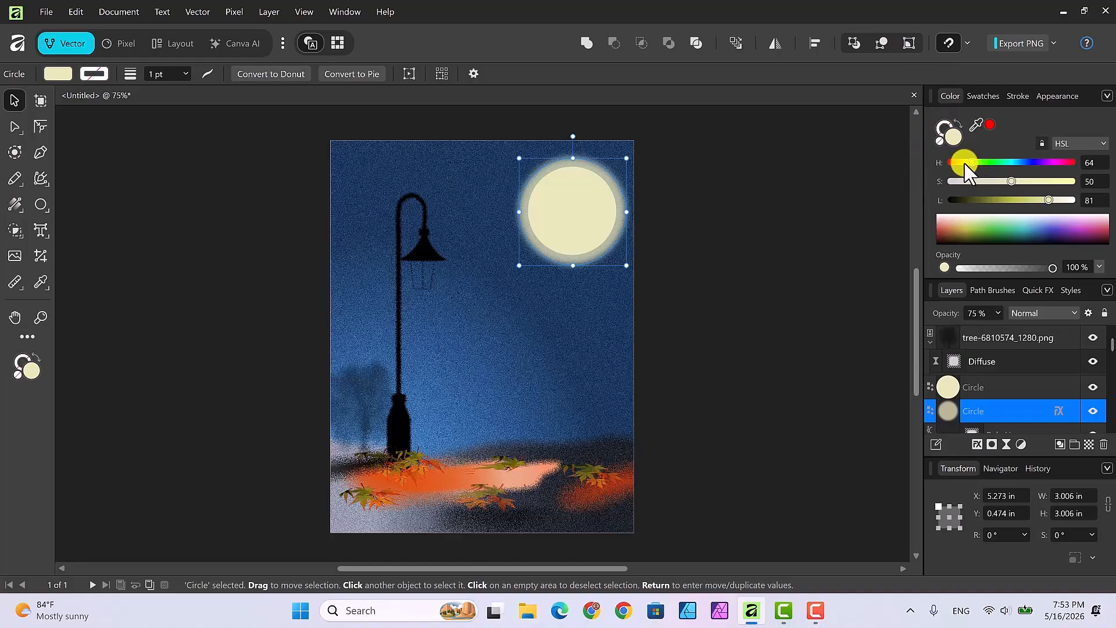
pyautogui.moveTo(965, 165); pyautogui.dragTo(967, 163)
# Step: Copy the larger circle's blur effect onto the smaller moon circle and set its Gaussian Blur radius to 3.8 px
pyautogui.click(1013, 387)
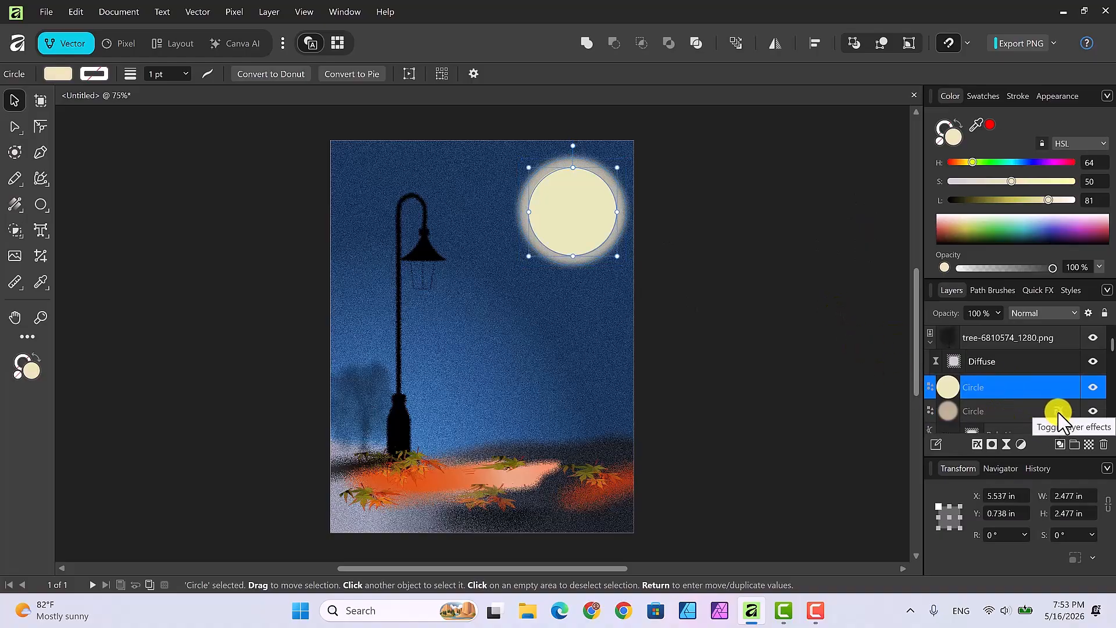
pyautogui.moveTo(1057, 410); pyautogui.dragTo(1056, 389)
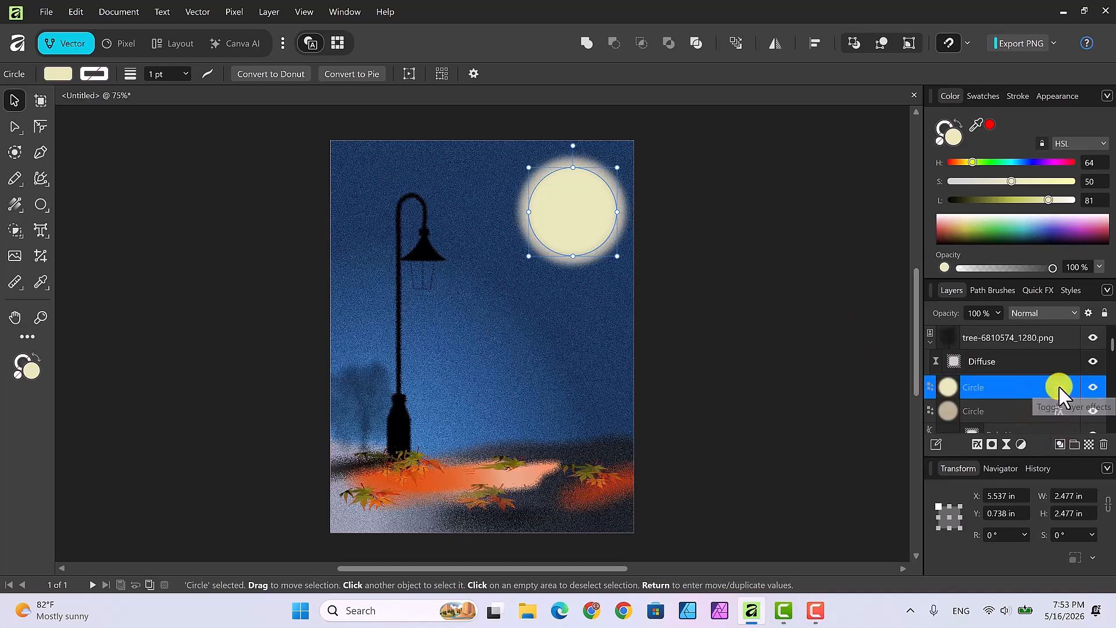
pyautogui.doubleClick(1059, 387)
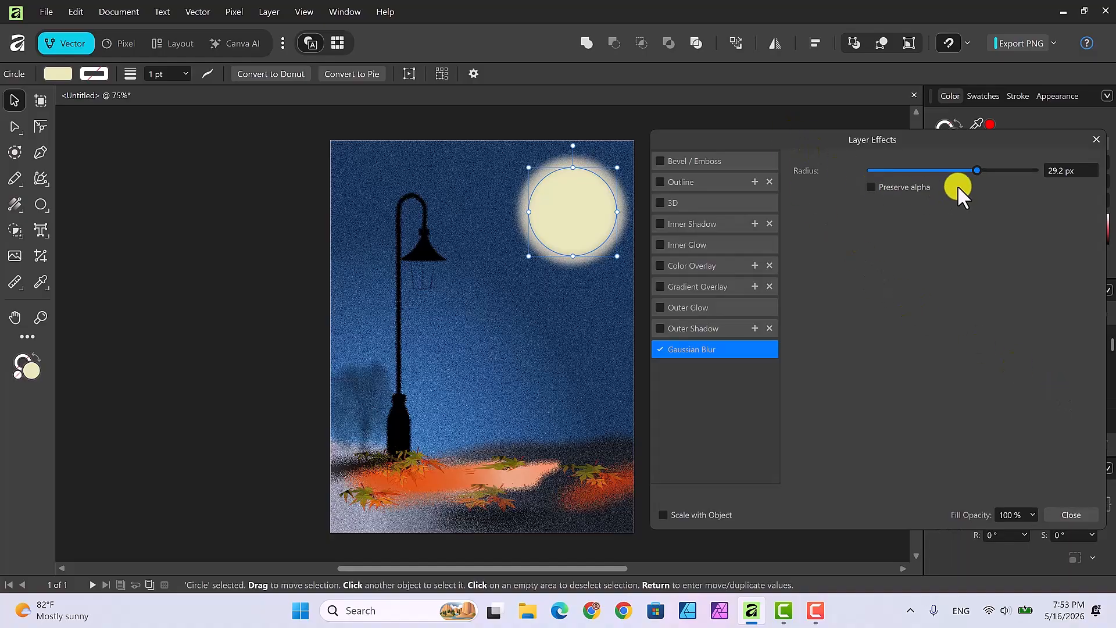
pyautogui.moveTo(975, 172); pyautogui.dragTo(942, 174)
pyautogui.moveTo(943, 169); pyautogui.dragTo(919, 171)
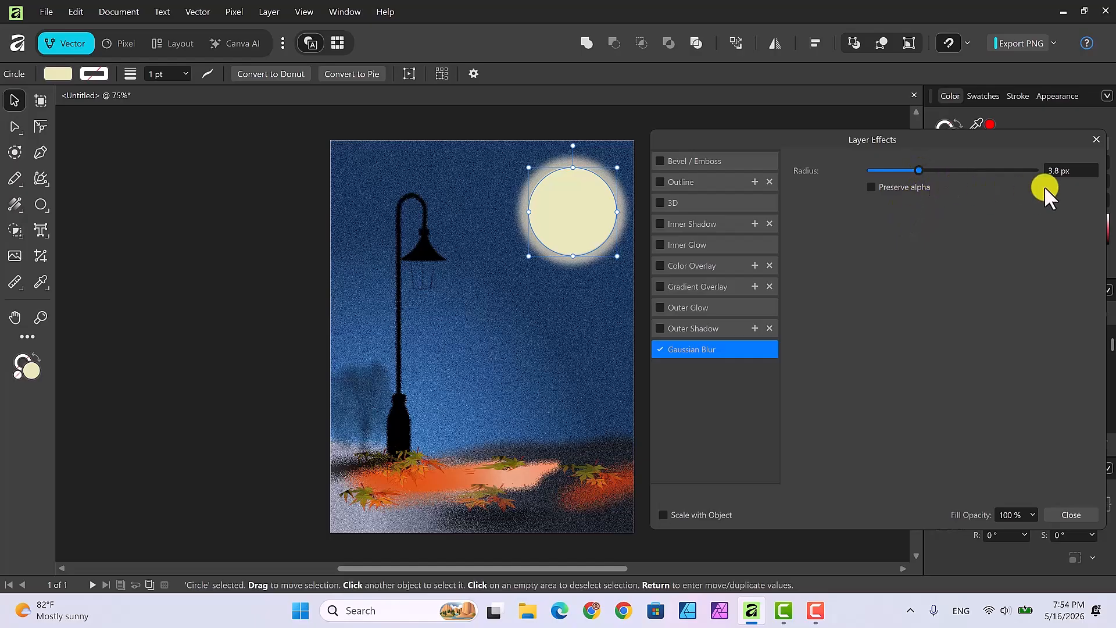
pyautogui.click(1061, 513)
pyautogui.click(780, 333)
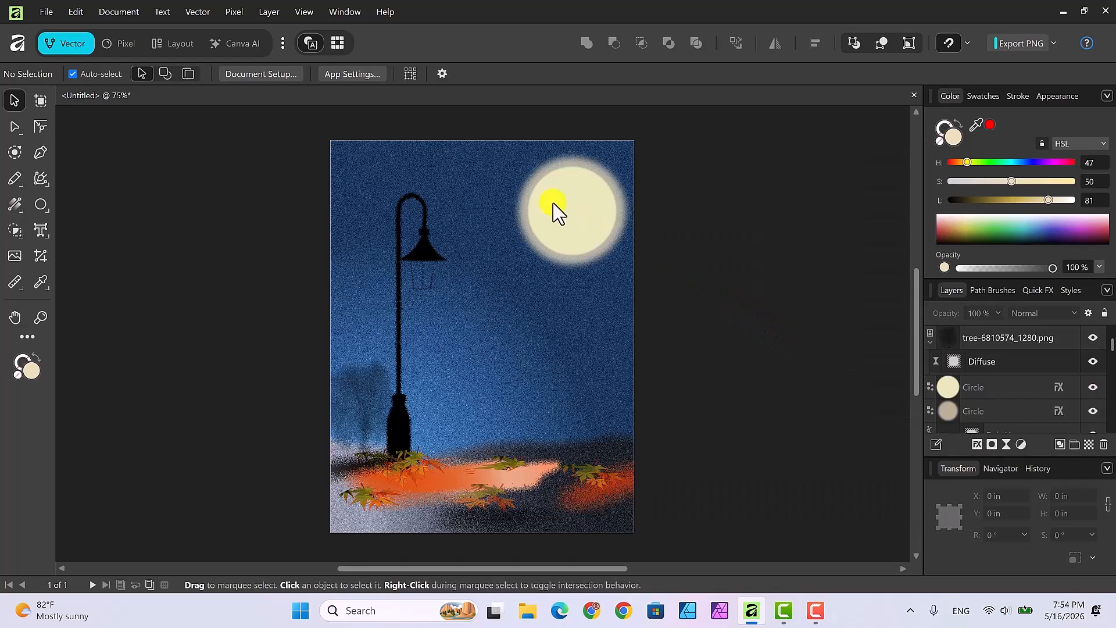
# Step: Raise the smaller moon circle's Gaussian Blur radius to 15.9 px
pyautogui.click(1054, 386)
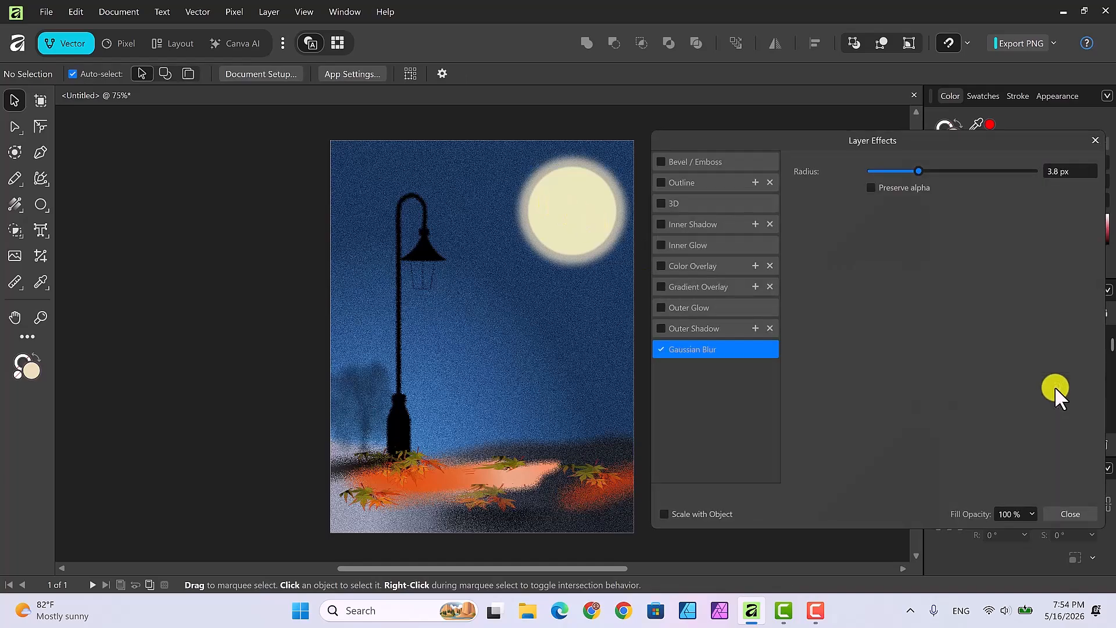
pyautogui.moveTo(918, 169); pyautogui.dragTo(952, 177)
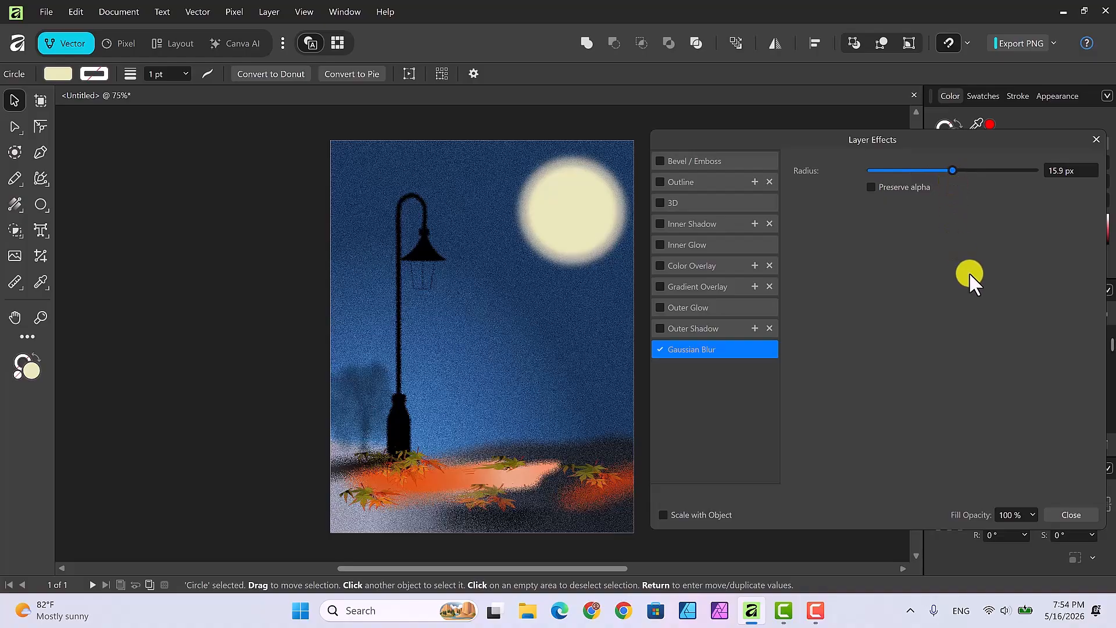
pyautogui.click(1096, 140)
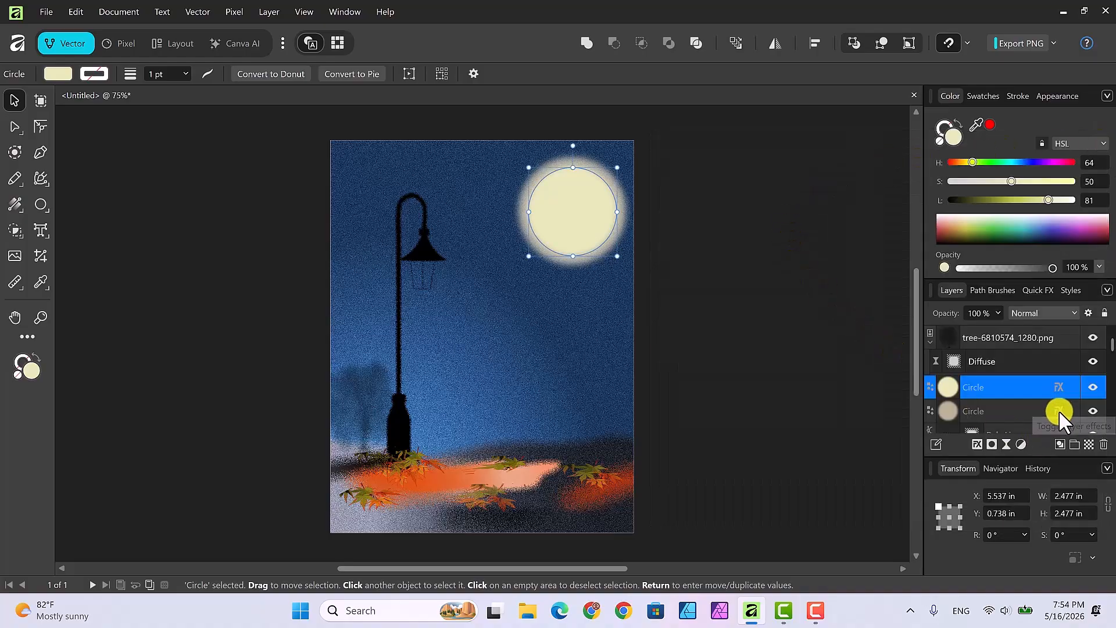
# Step: Slightly increase the Gaussian Blur radius of the larger glow circle and clear the selection
pyautogui.click(1058, 411)
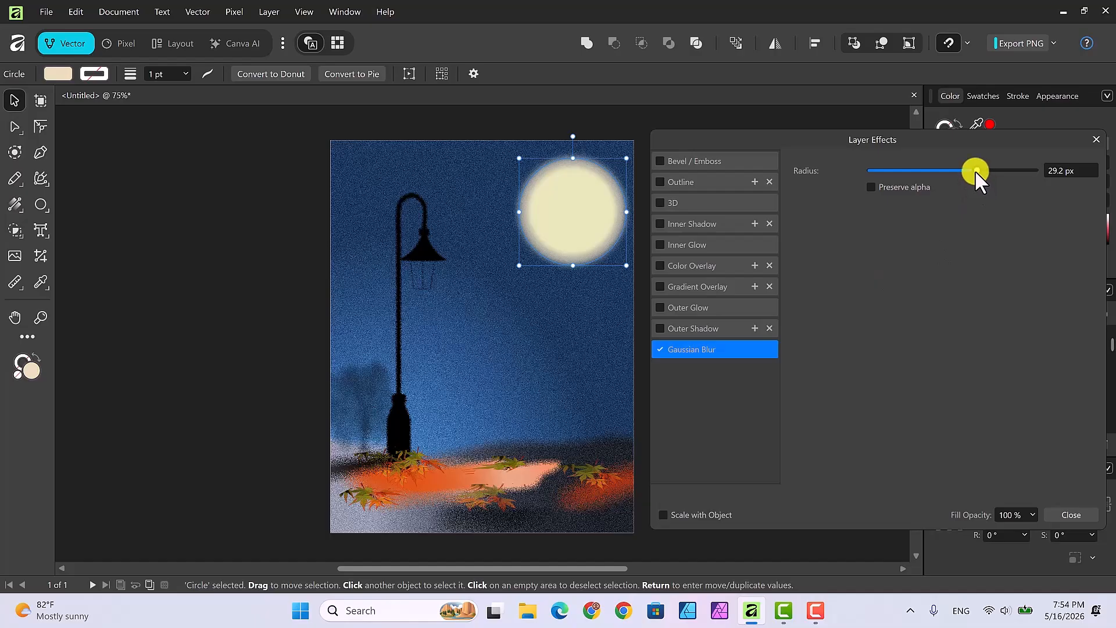
pyautogui.moveTo(977, 172); pyautogui.dragTo(984, 171)
pyautogui.click(1097, 142)
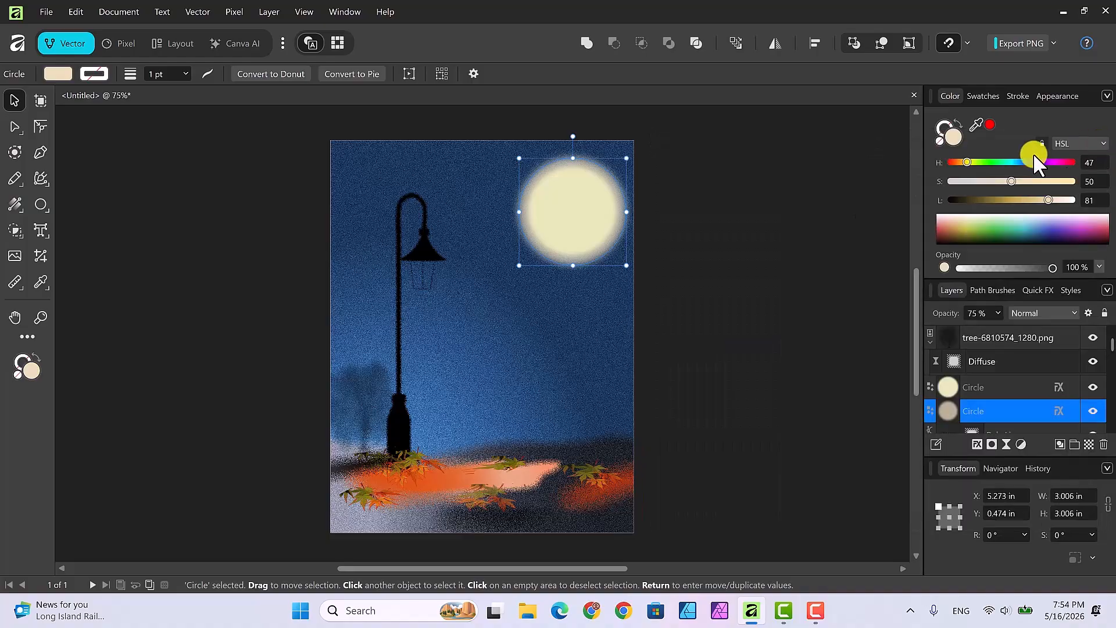
pyautogui.click(792, 221)
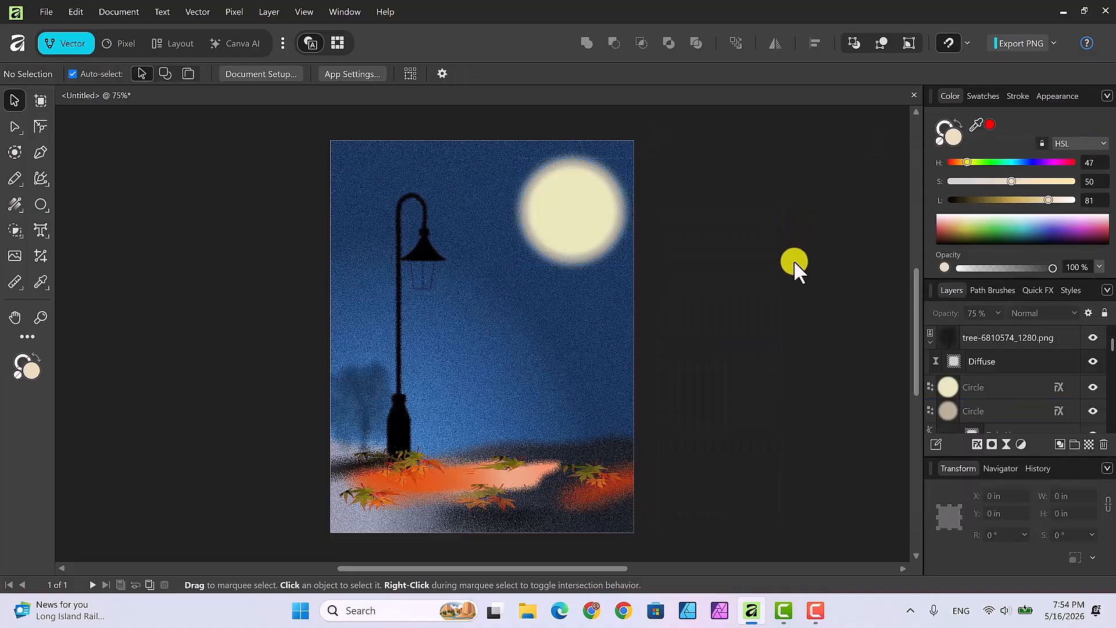